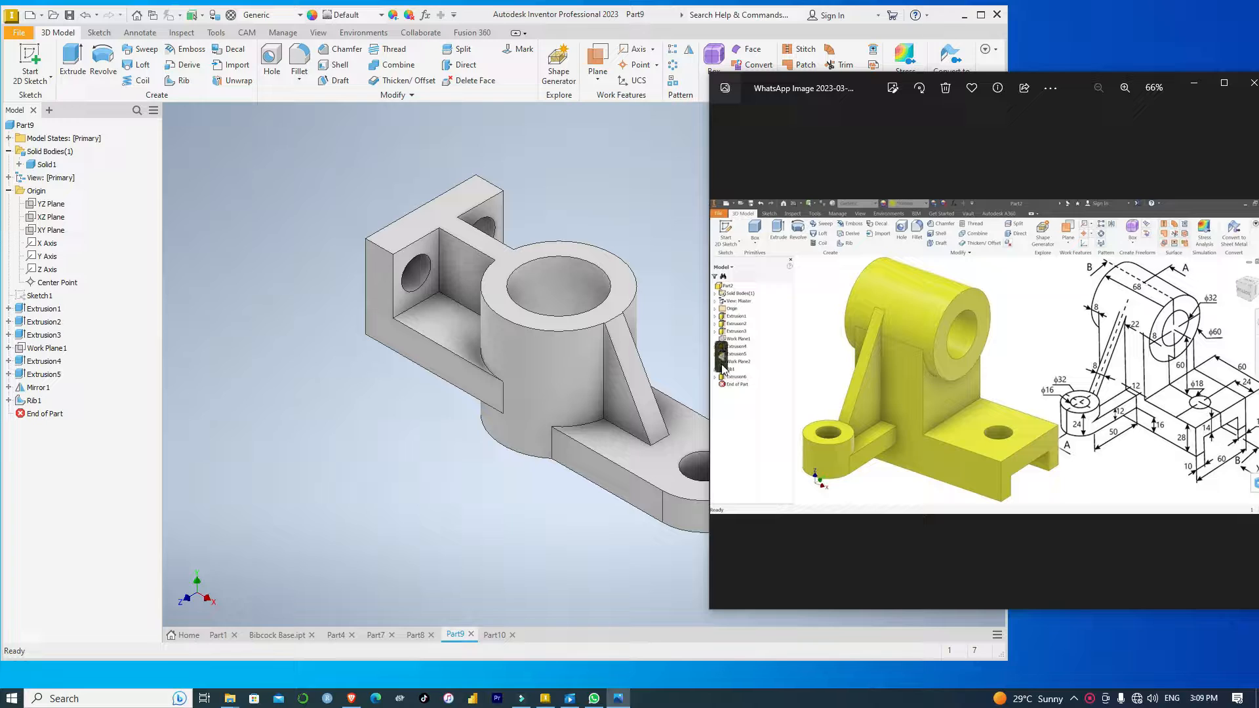
Compare the finished Part9 and Part10 bracket models with the dimensioned reference images.
click(382, 445)
click(495, 636)
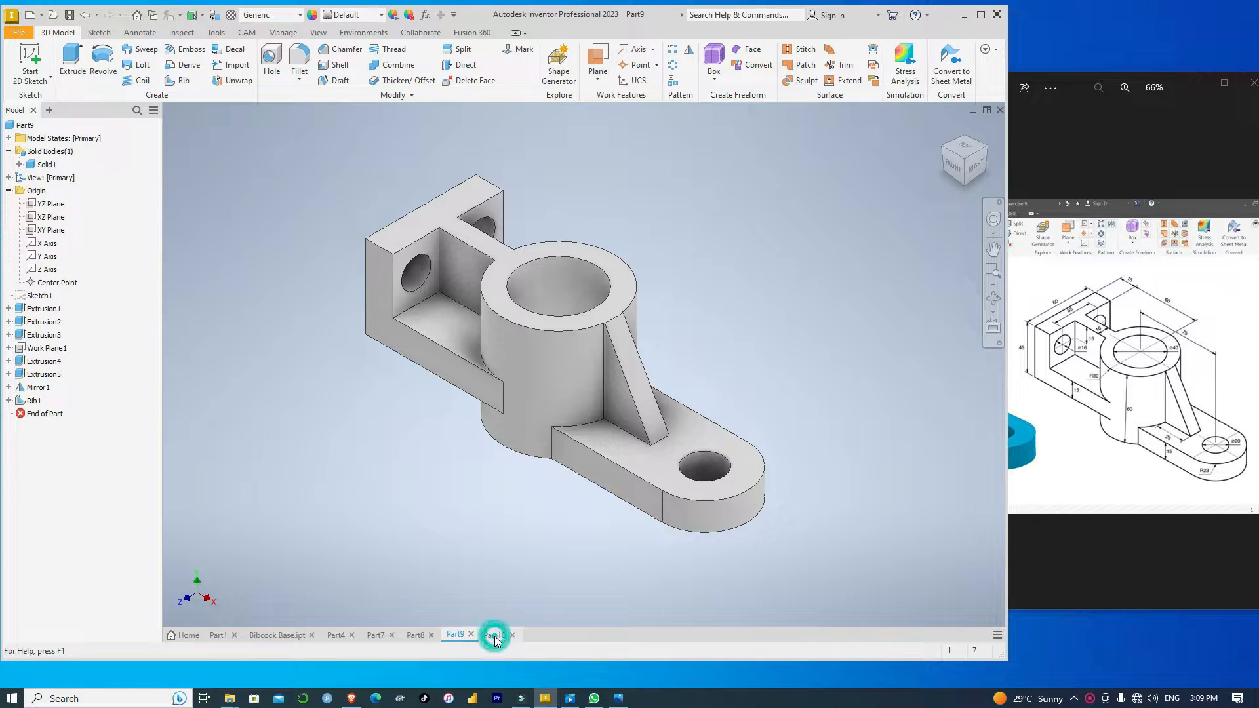
click(463, 633)
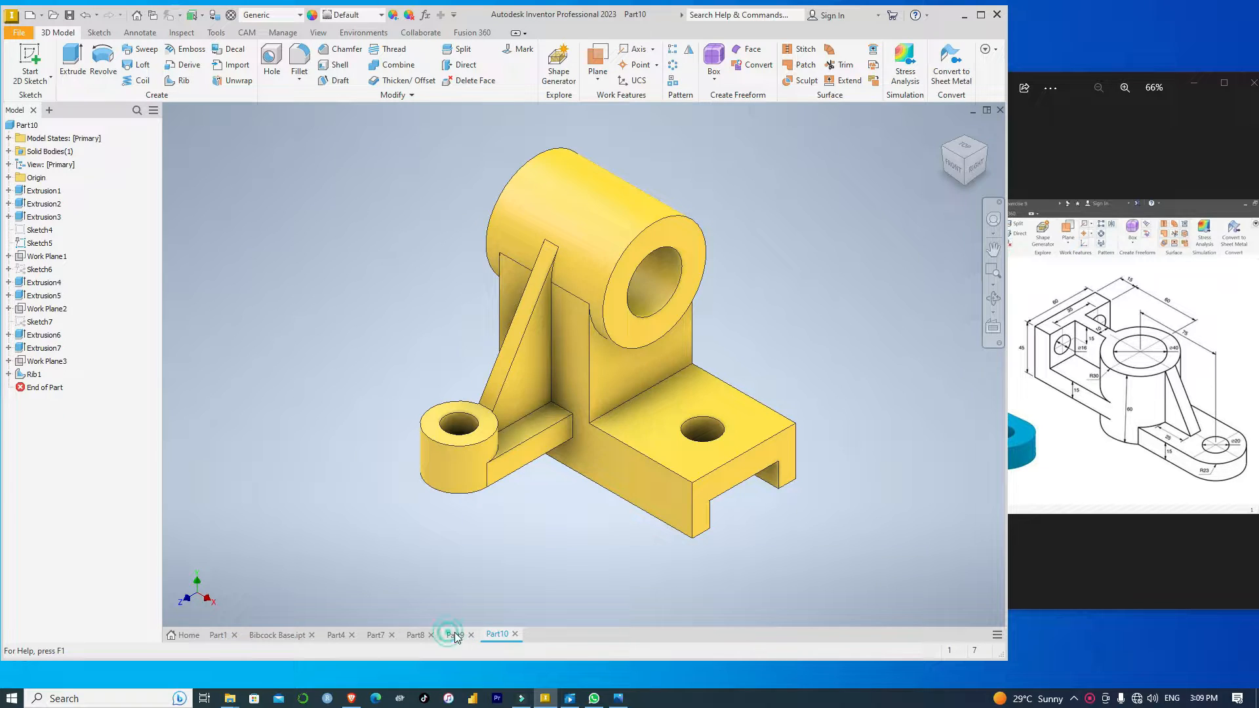
click(495, 634)
click(1147, 349)
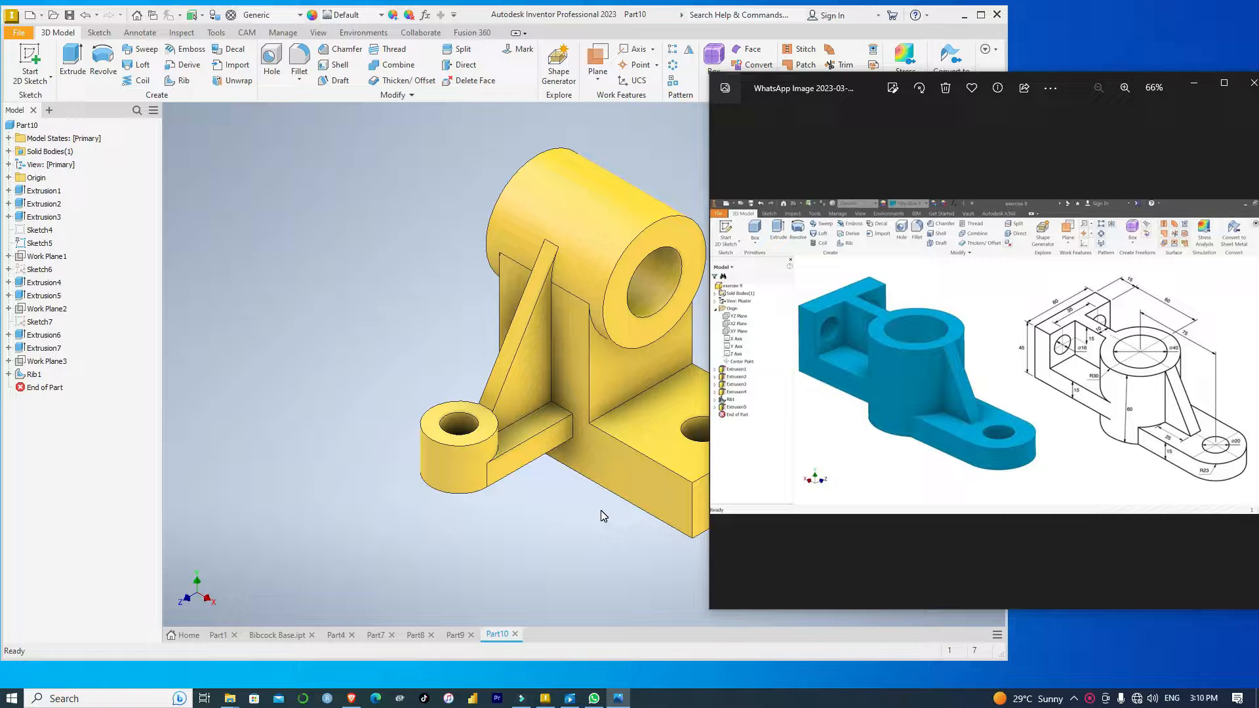
click(617, 505)
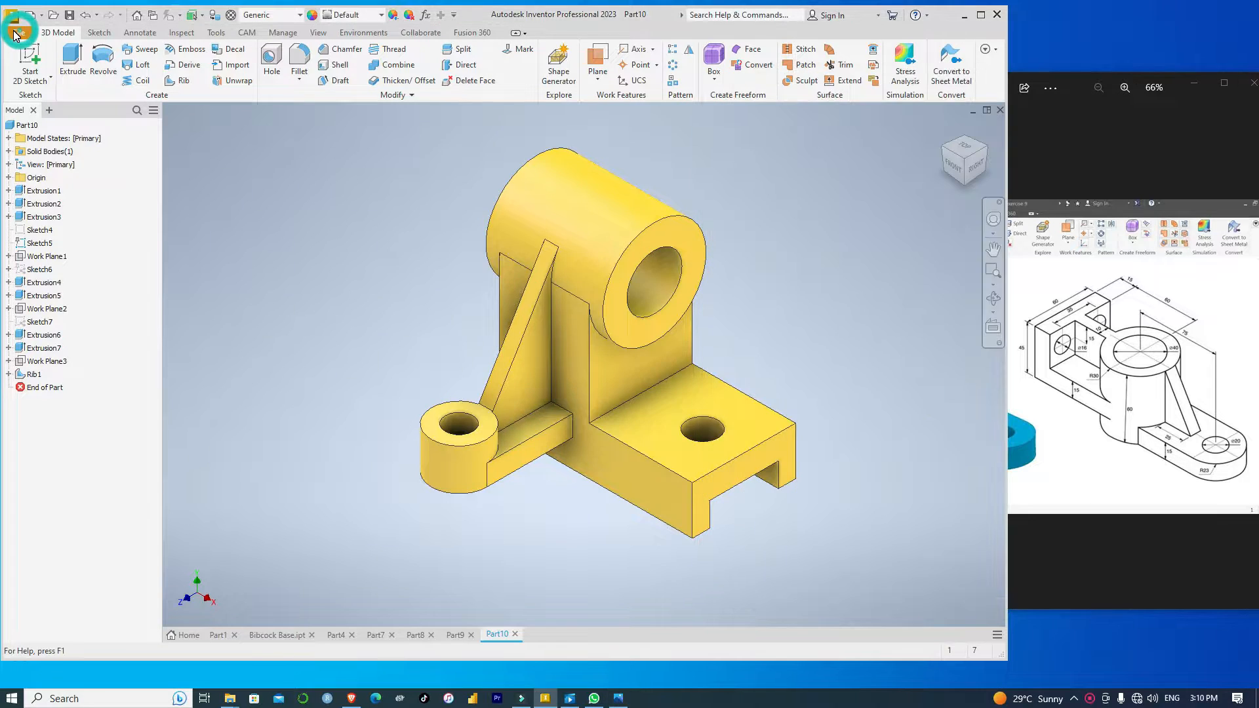
Create a new metric part from the Standard (mm).ipt template and start a sketch on the horizontal XZ plane.
click(16, 36)
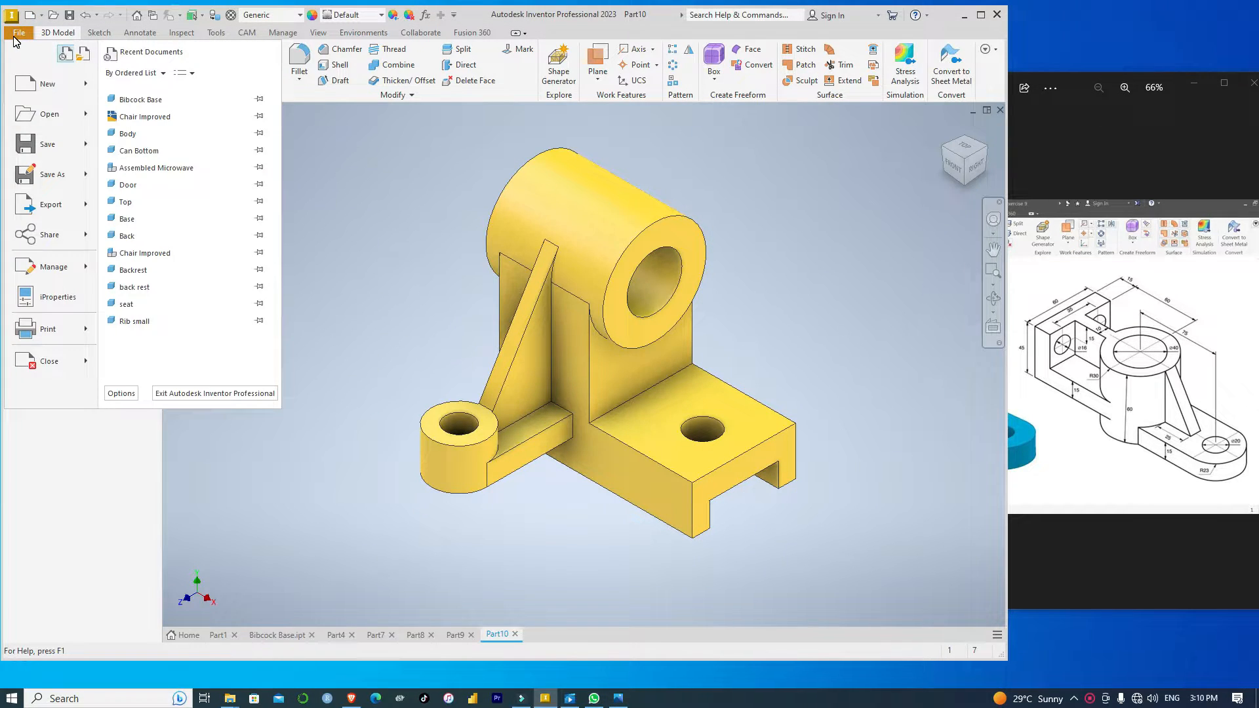
click(28, 92)
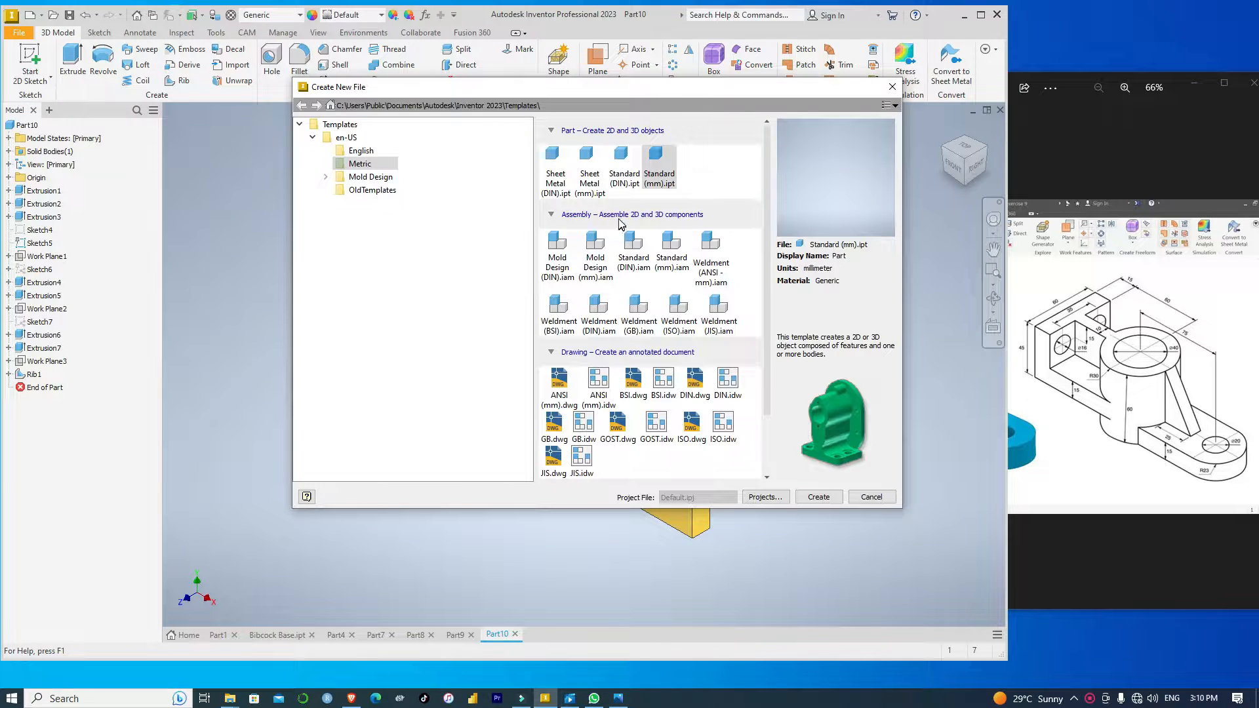
click(657, 168)
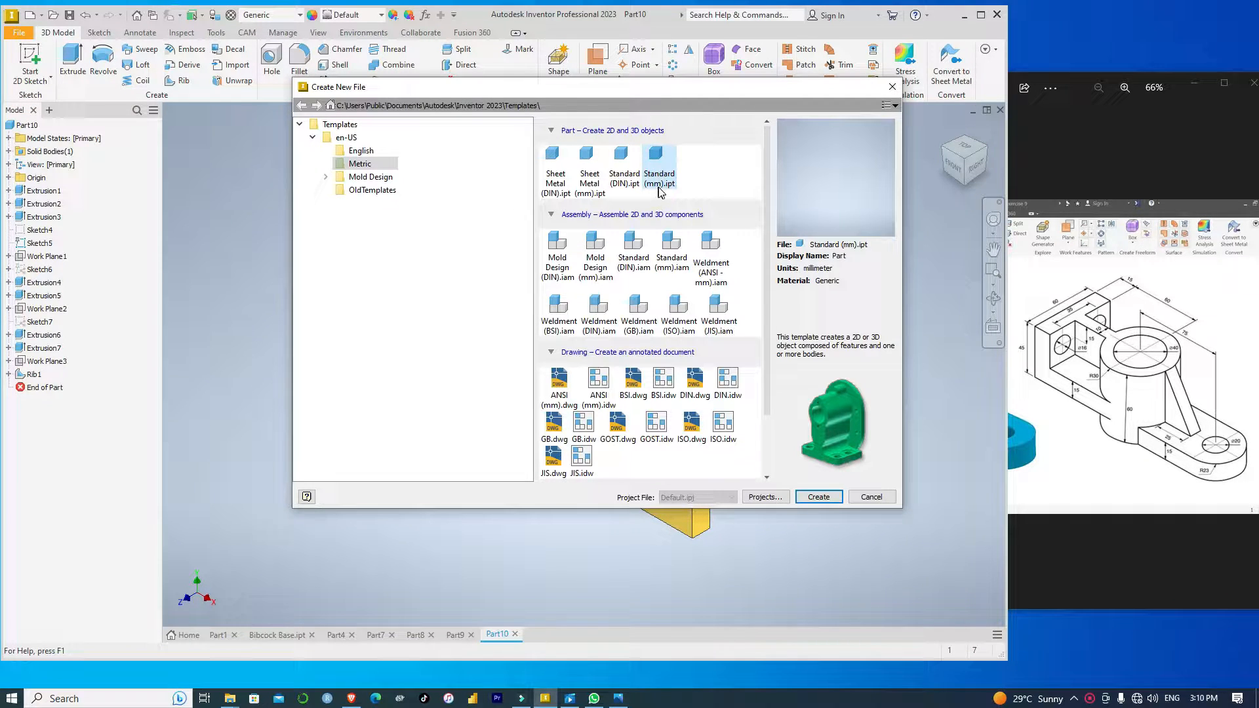
click(825, 497)
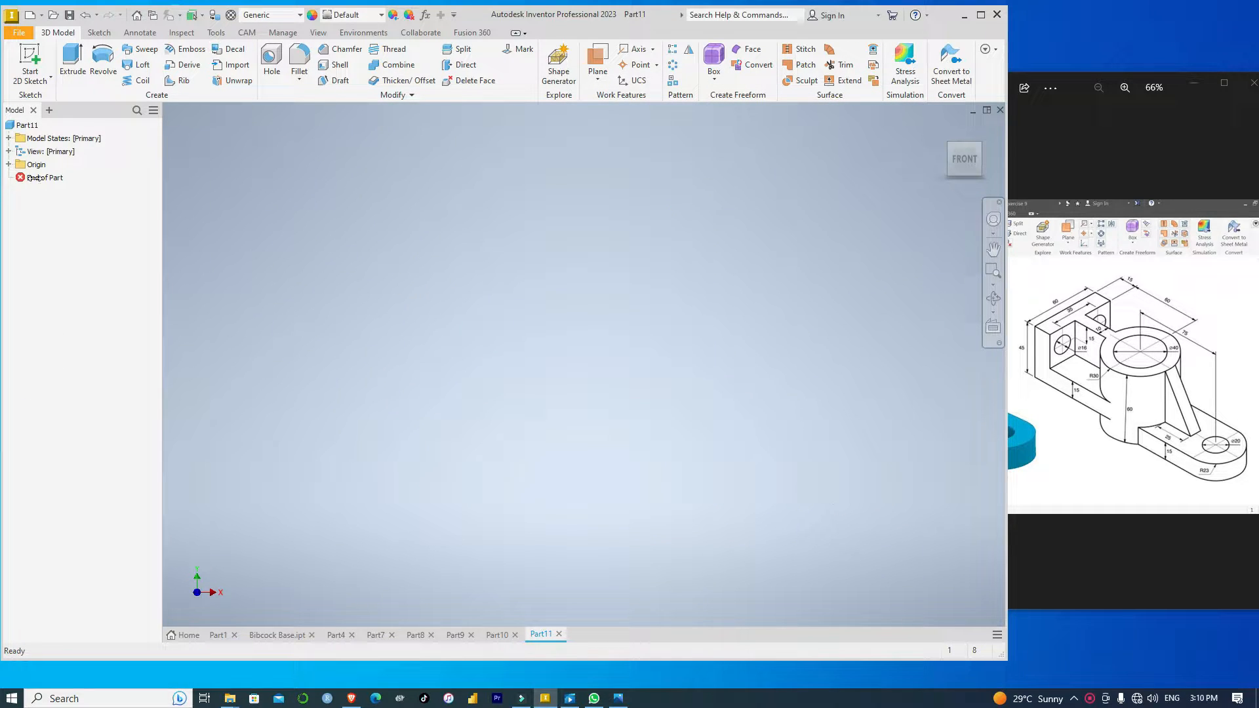
click(32, 69)
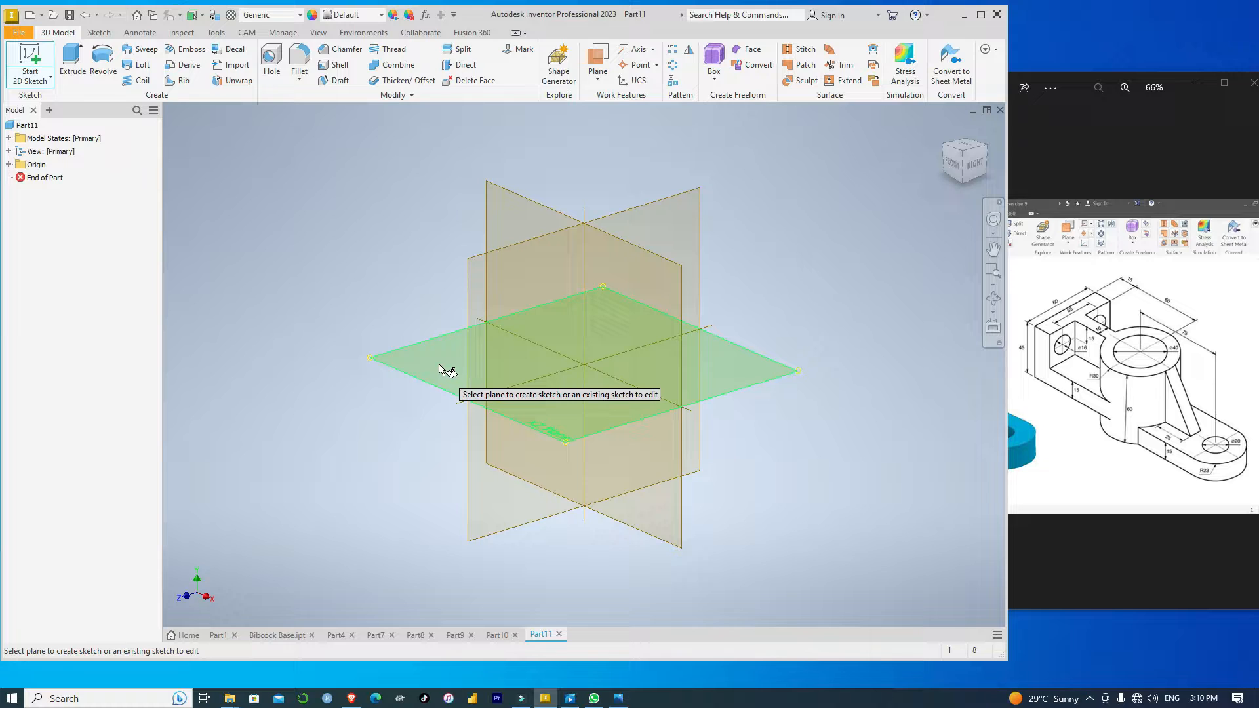
click(440, 366)
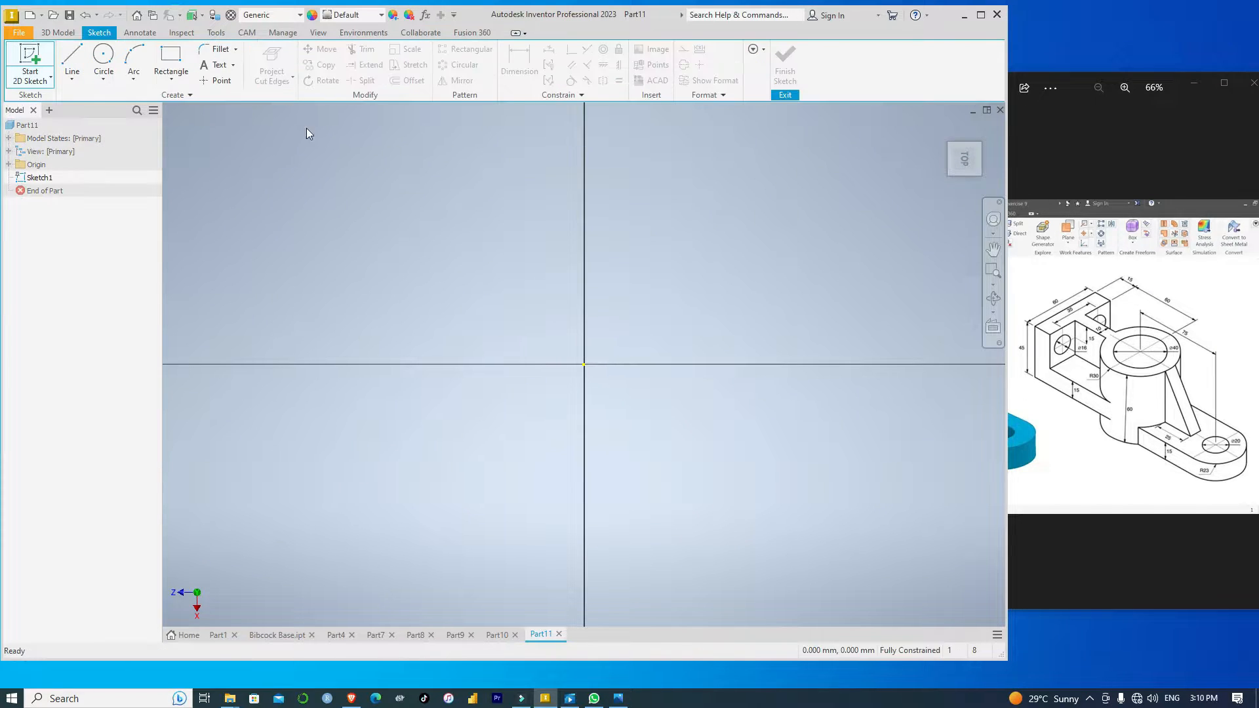
Draw a 60 by 60 mm two-point center rectangle centred on the sketch origin.
click(174, 79)
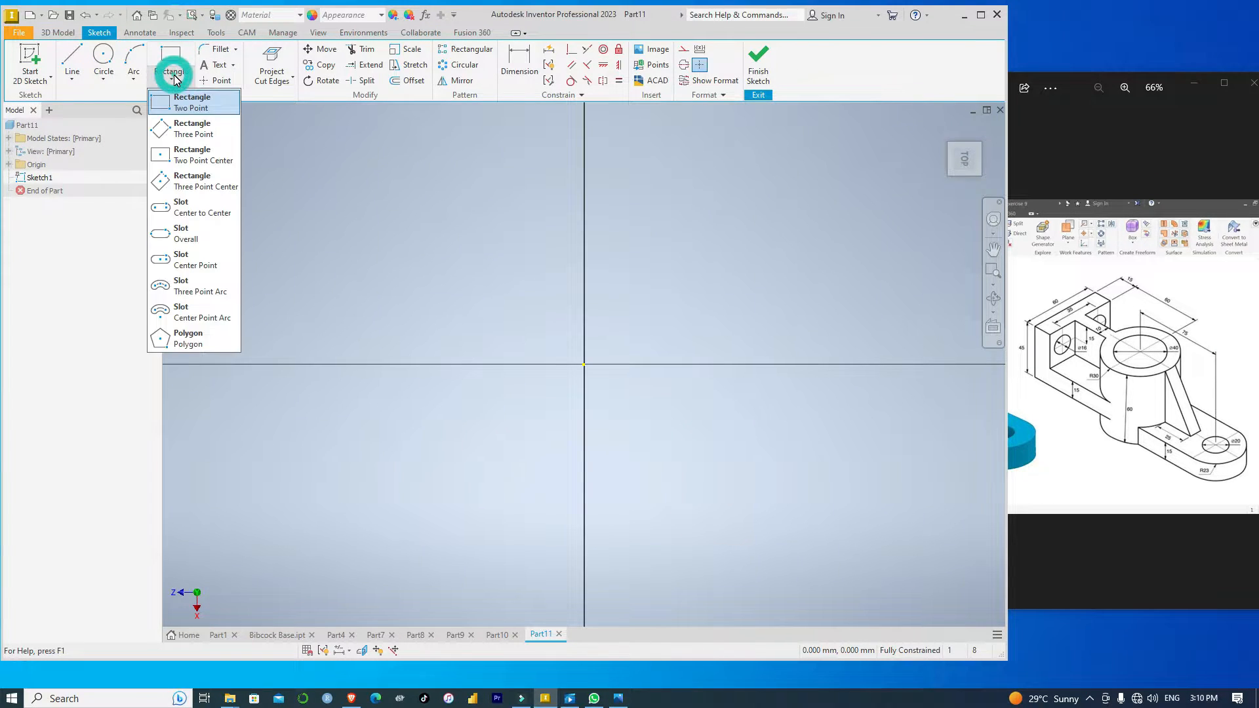
click(189, 155)
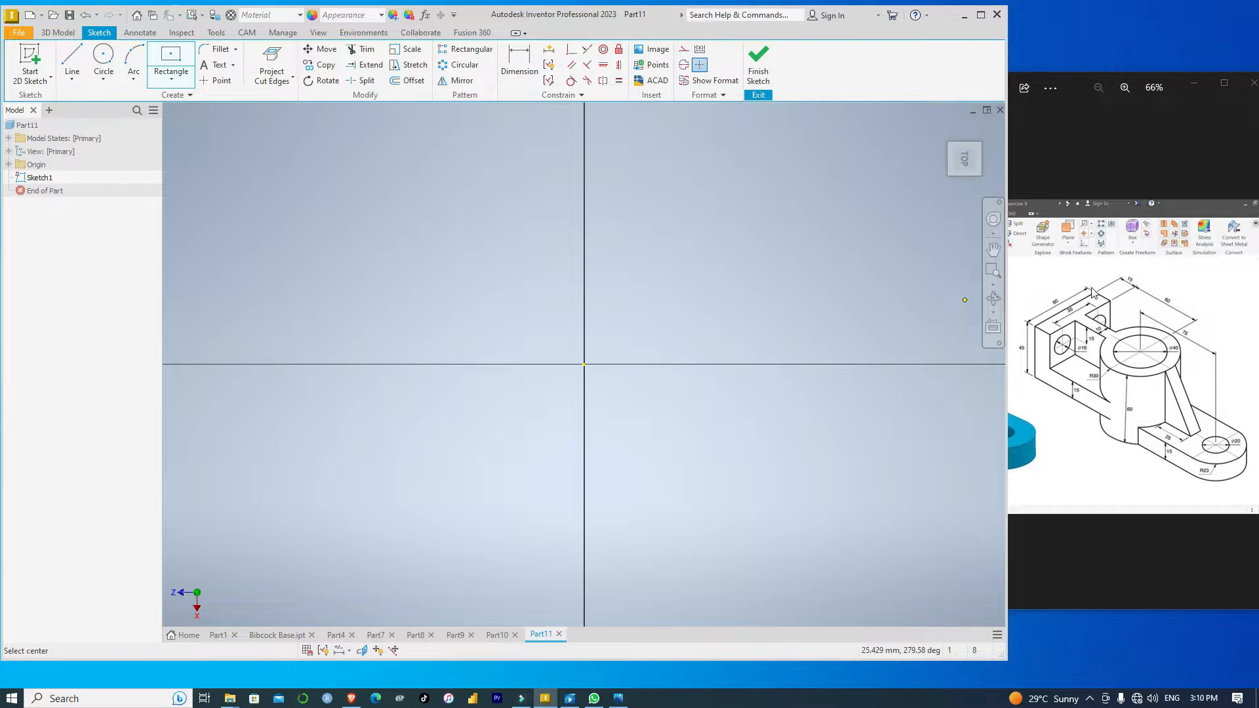
click(584, 364)
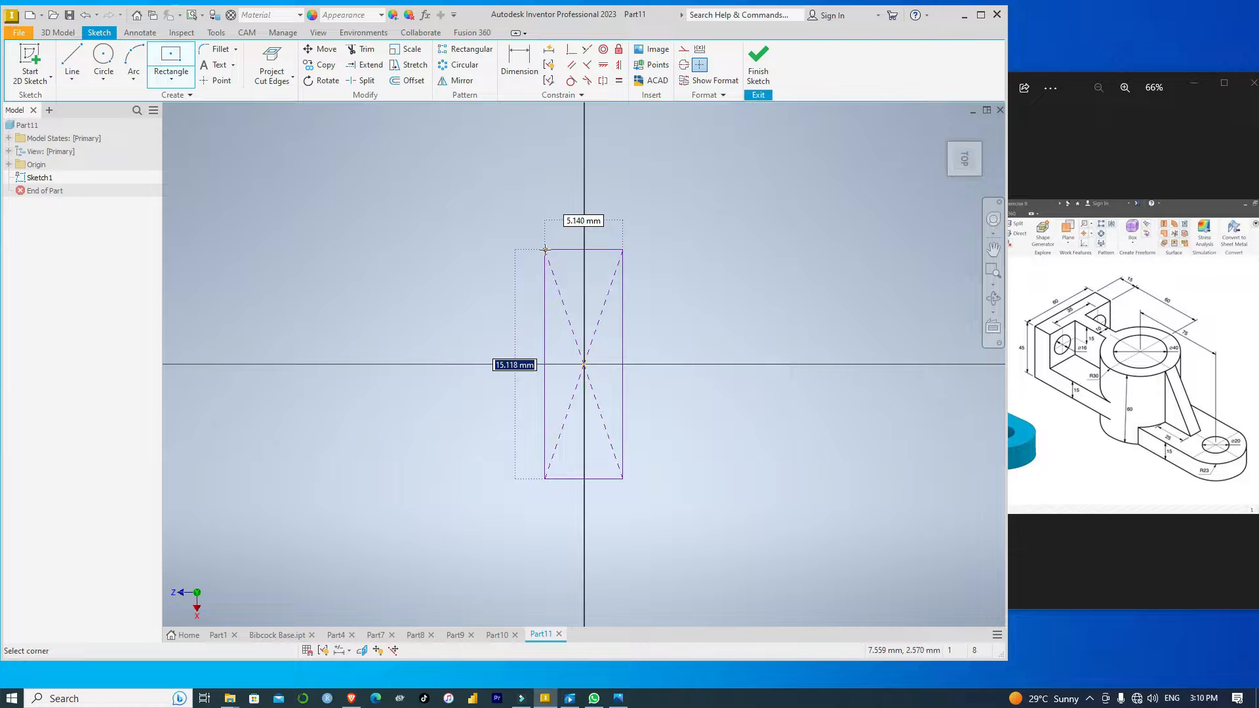
text(60)
key(Tab)
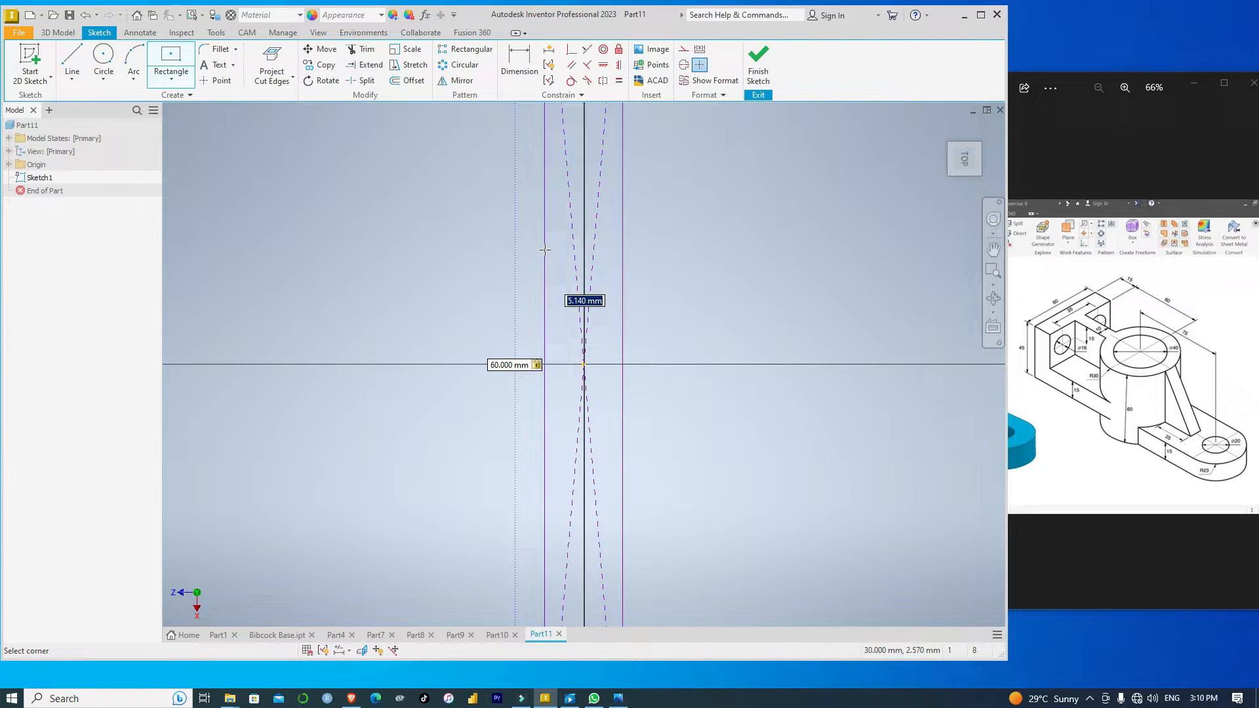
text(60)
key(Return)
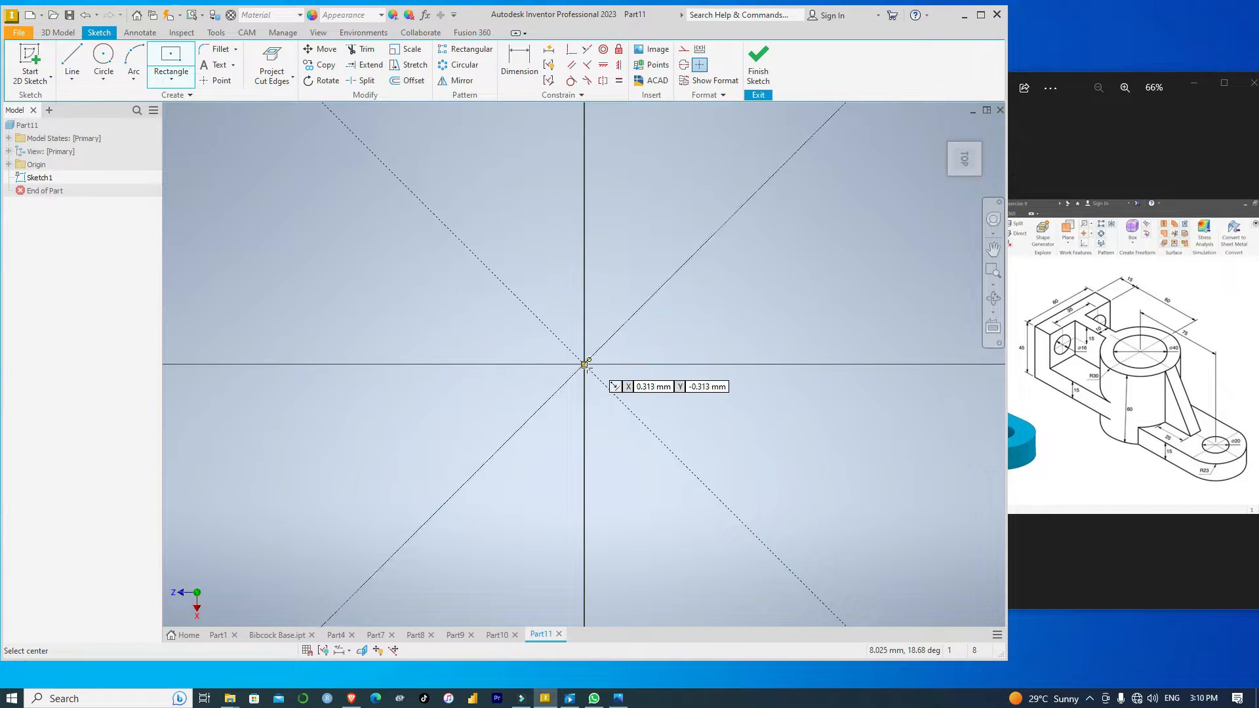
scroll(586, 366, down, 3)
scroll(586, 367, up, 5)
scroll(586, 367, down, 2)
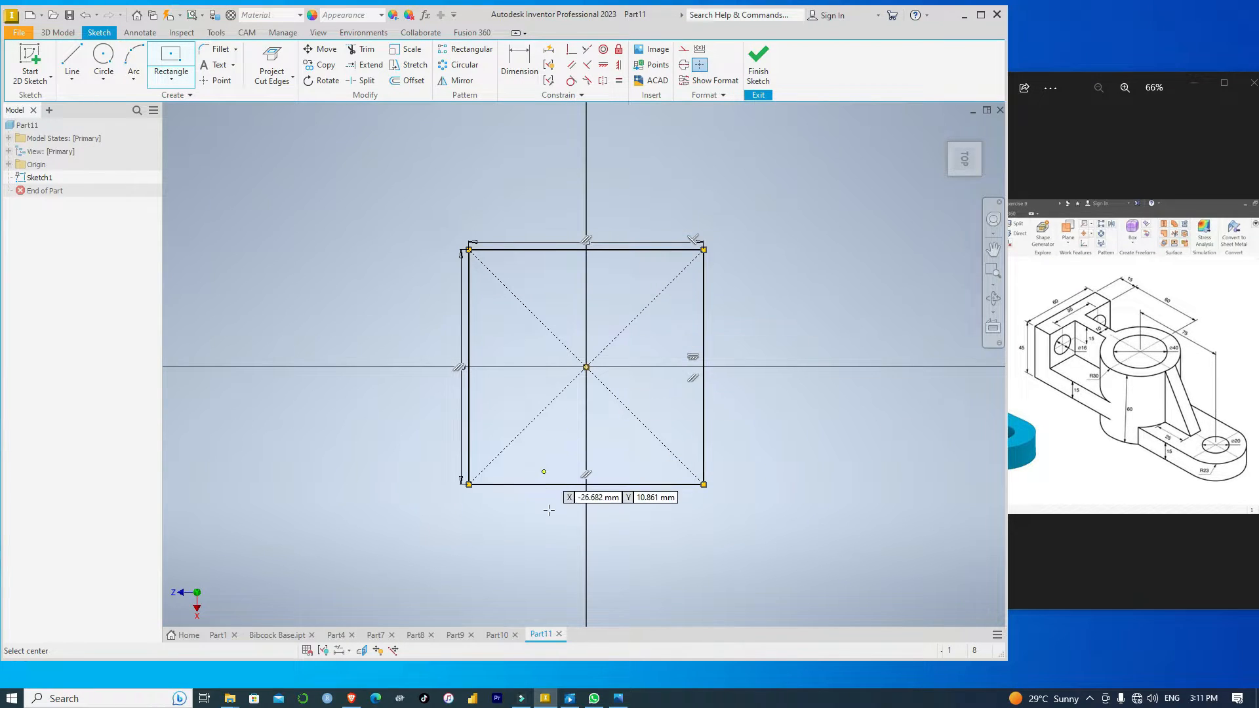
Draw concentric 60 mm and 40 mm diameter circles at the midpoint of the square's lower edge and convert that edge to construction geometry.
click(103, 56)
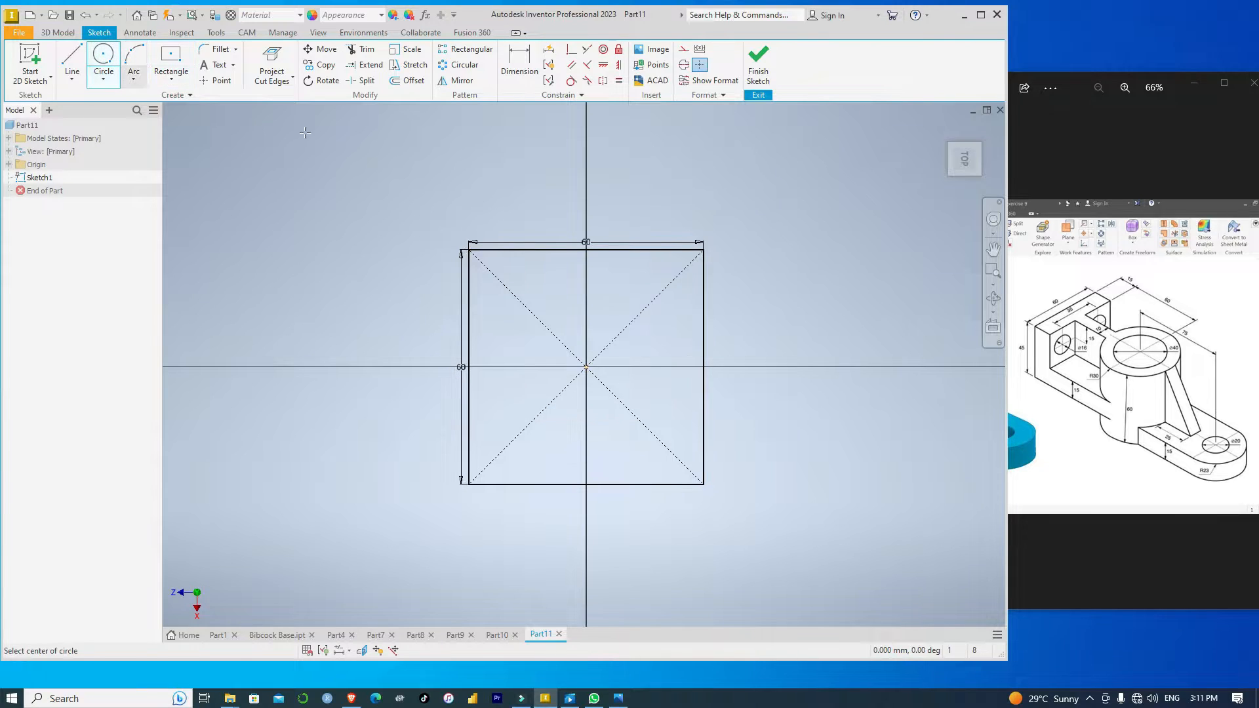
click(586, 484)
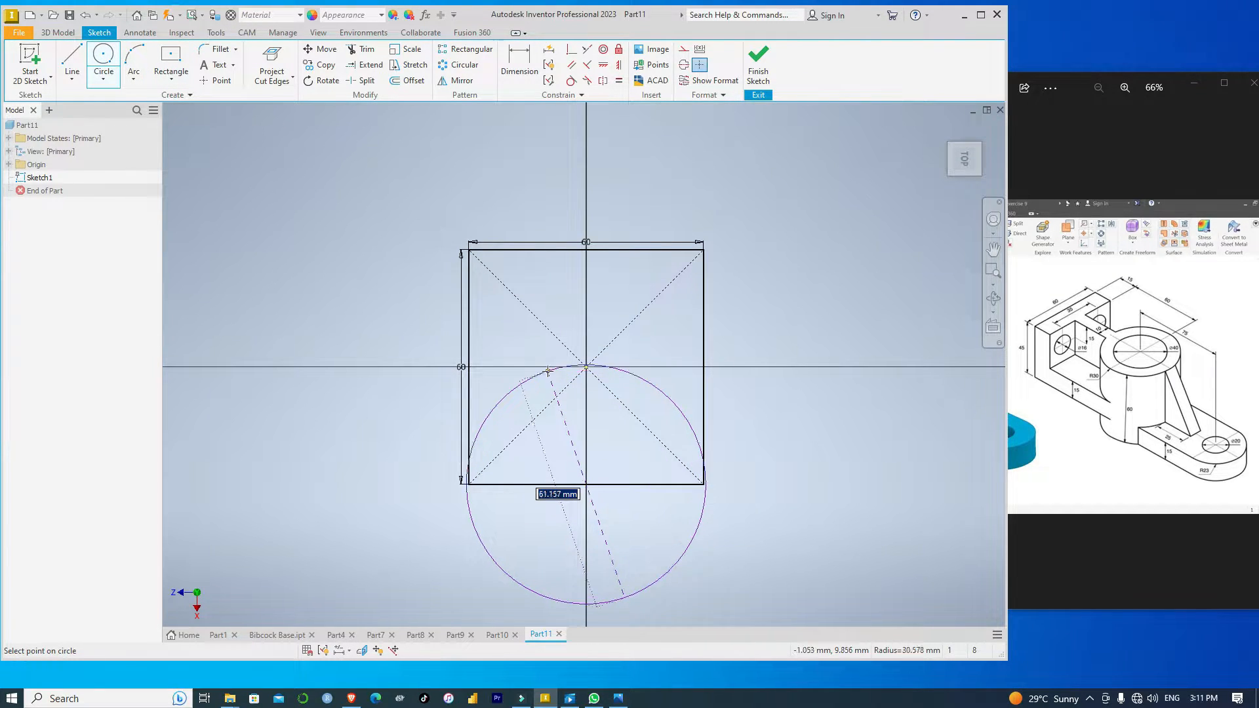
text(60)
key(Return)
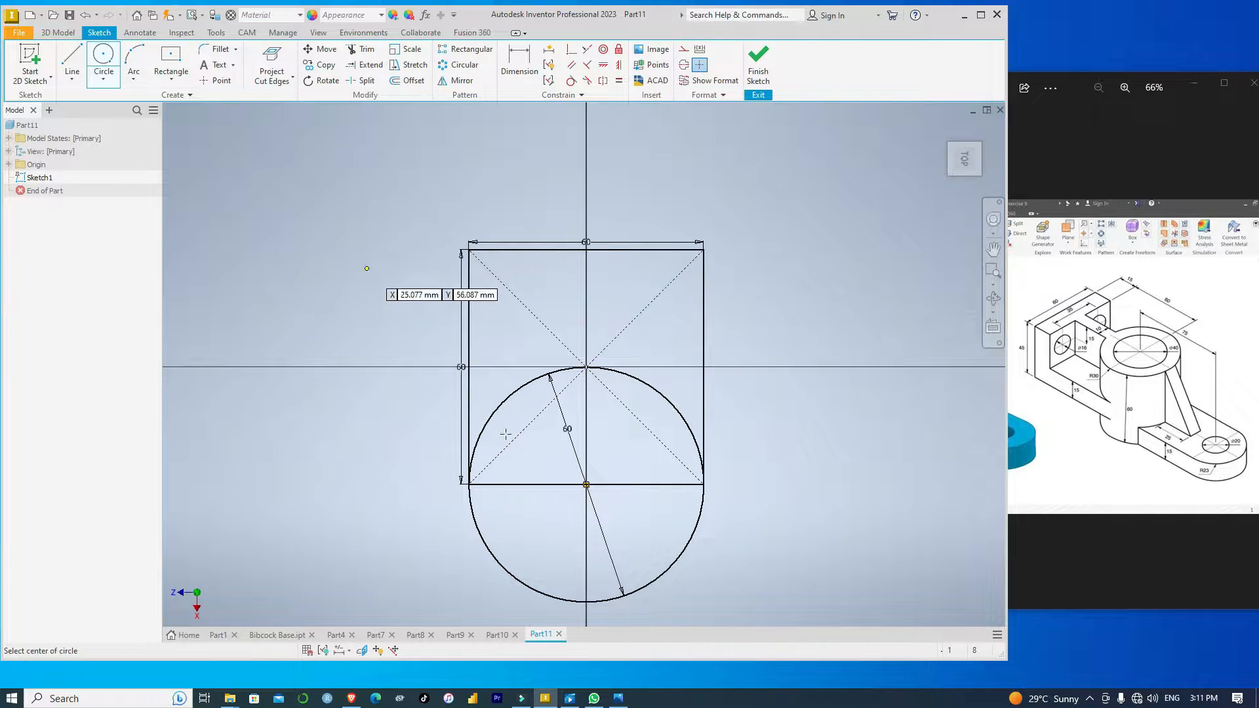
click(587, 484)
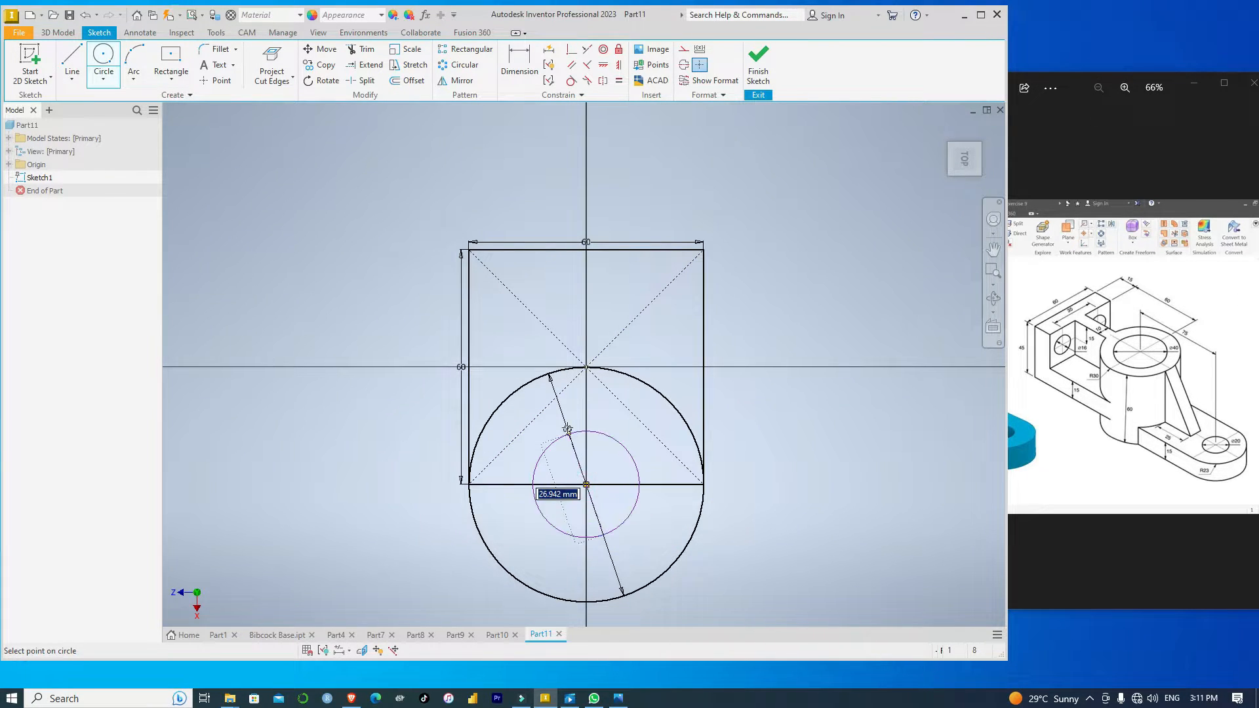
text(40)
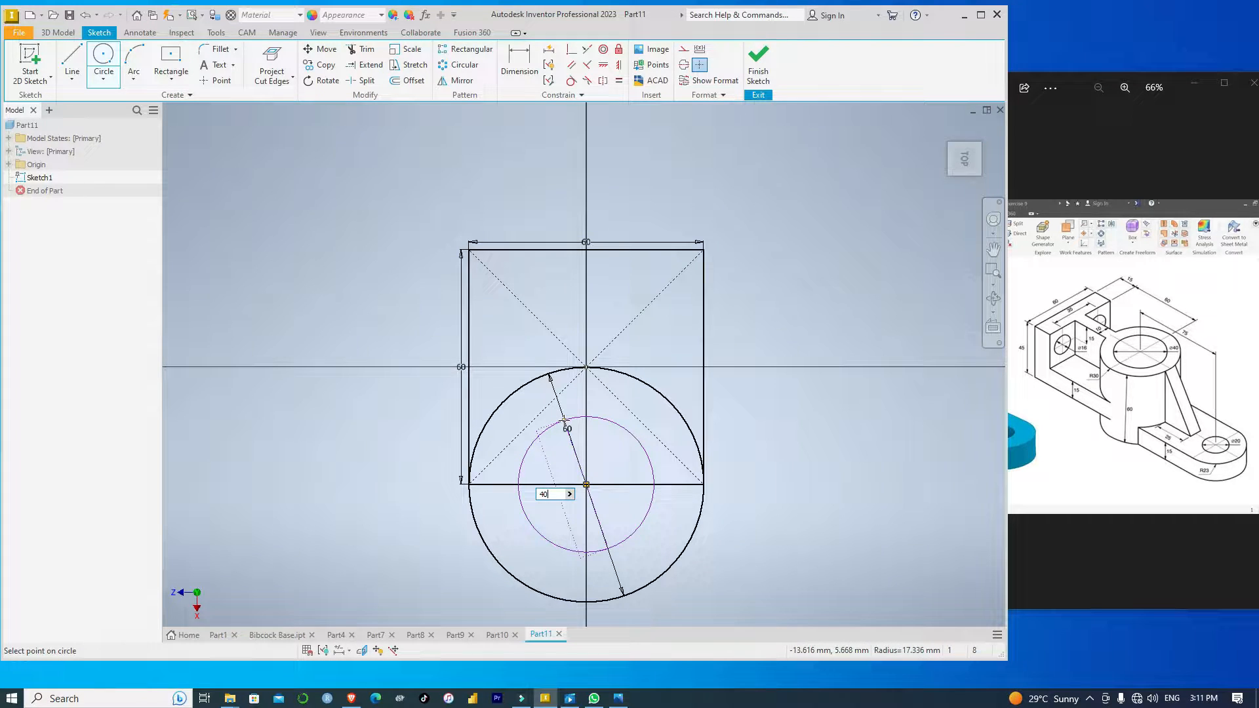
key(Return)
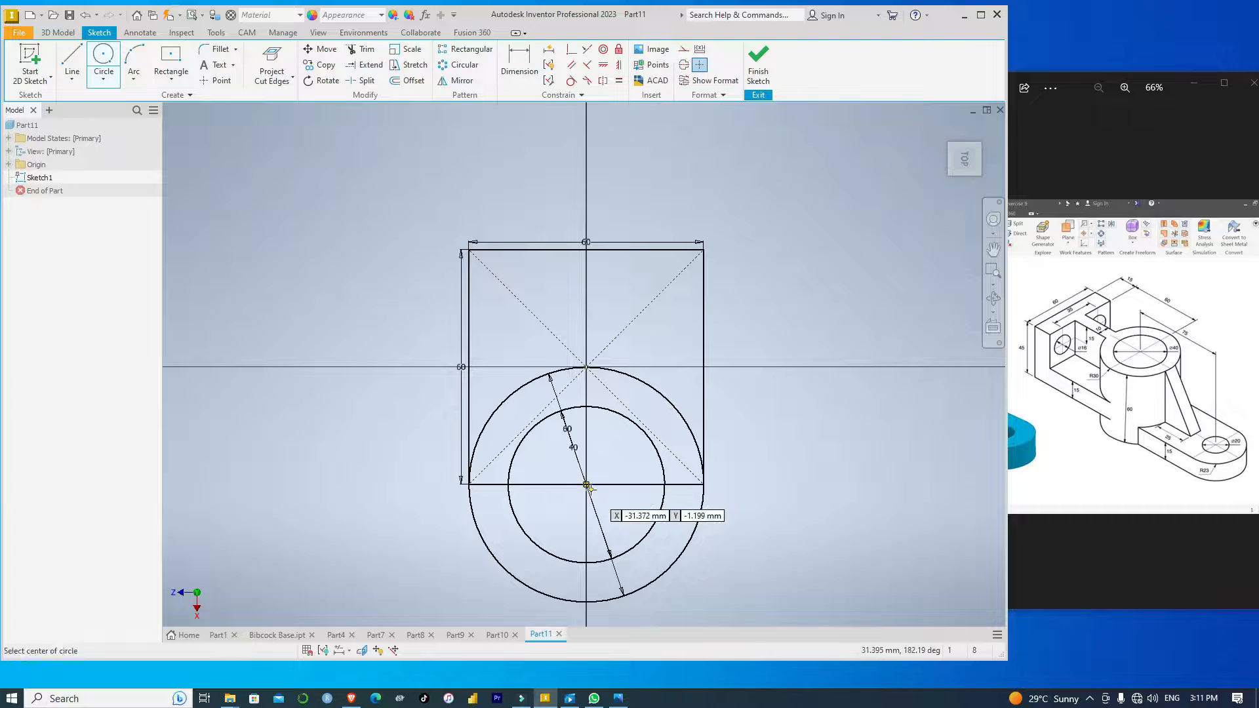
key(Escape)
click(531, 485)
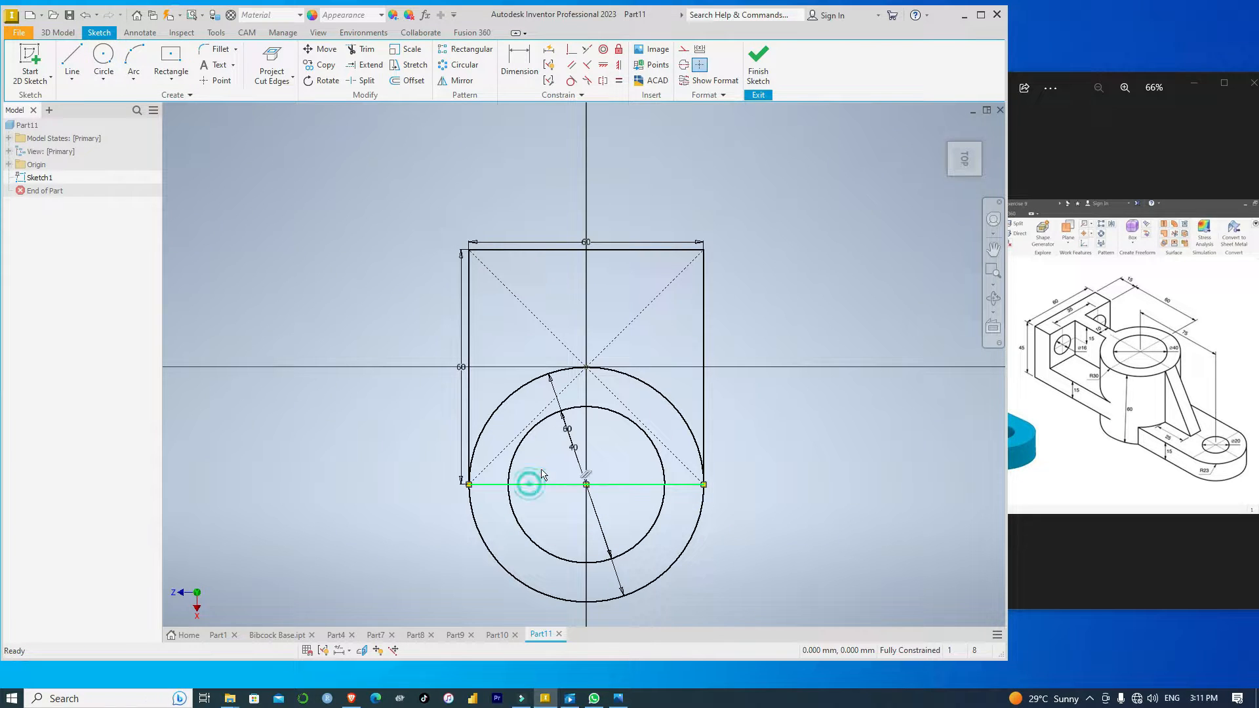
click(684, 49)
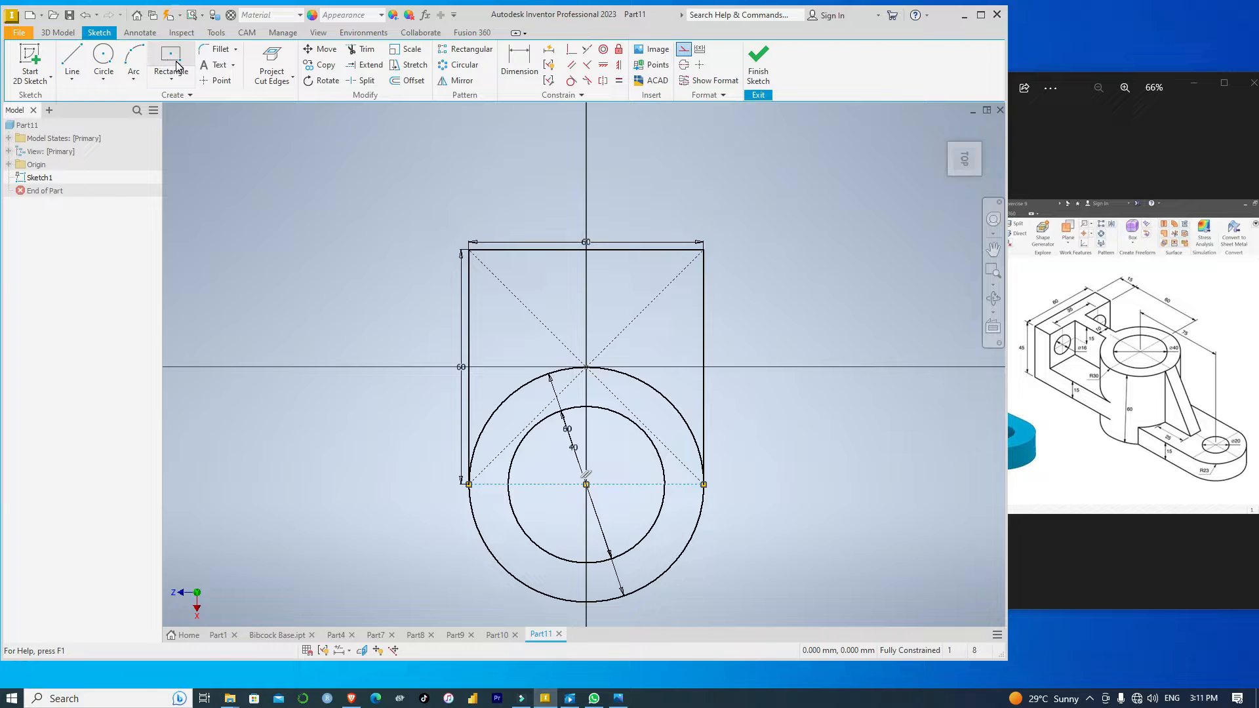
Draw three connected lines above the square's upper edge, closing a full-width strip about 8.8 mm high.
click(72, 58)
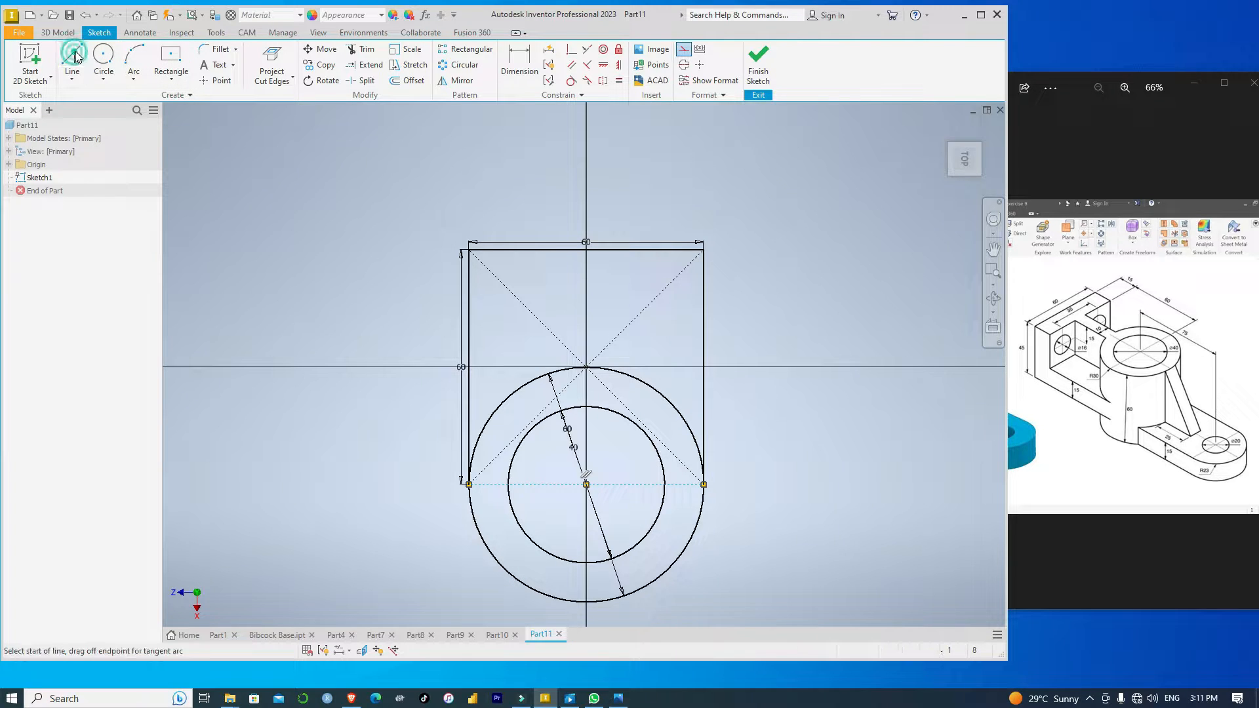
click(470, 249)
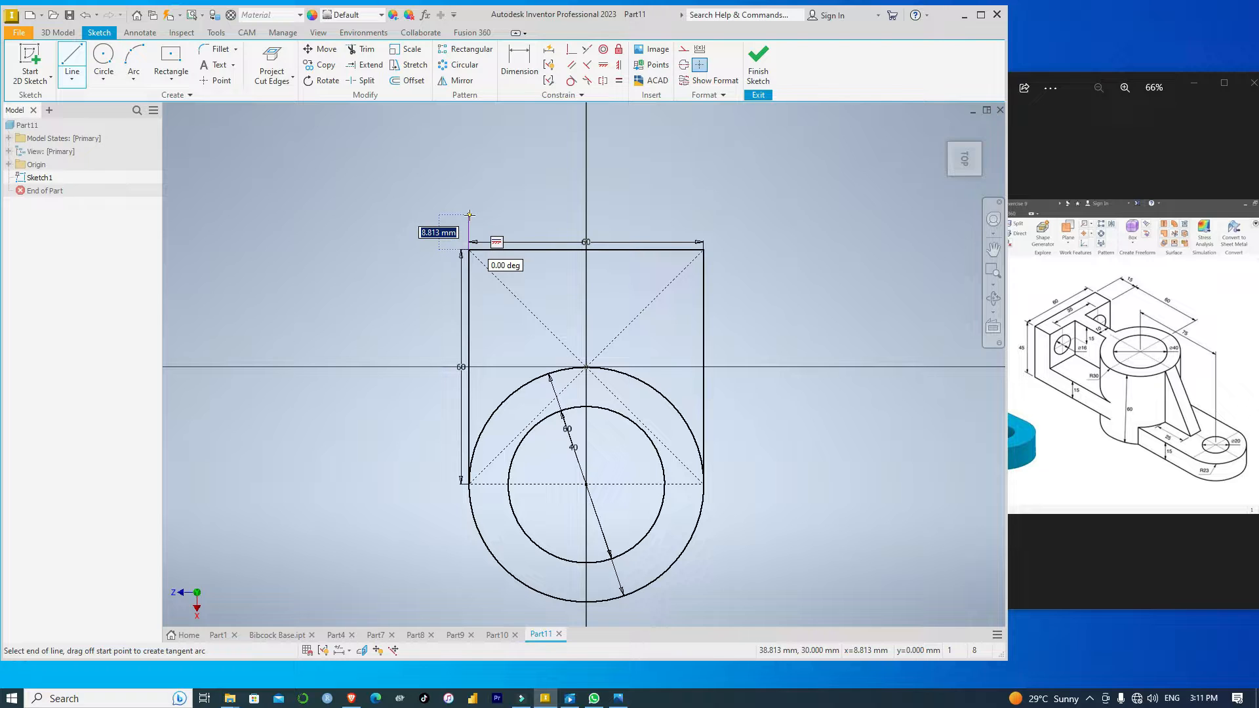
click(469, 214)
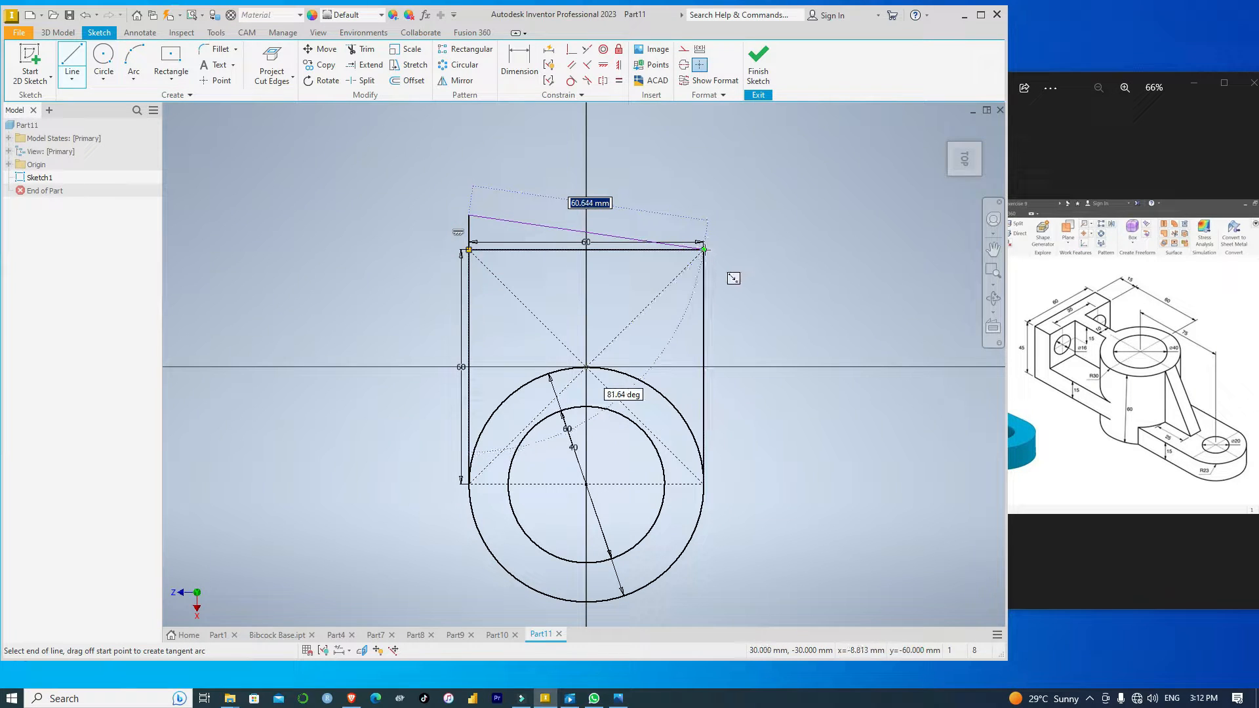
click(702, 214)
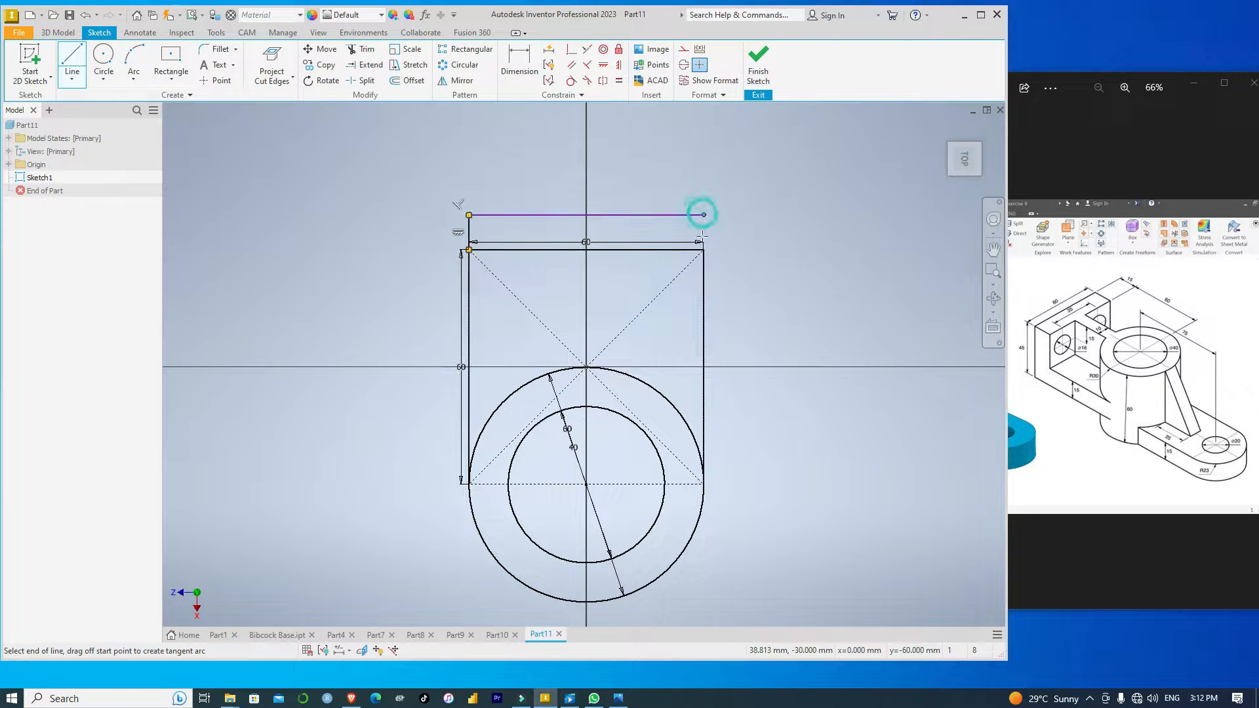
double_click(703, 249)
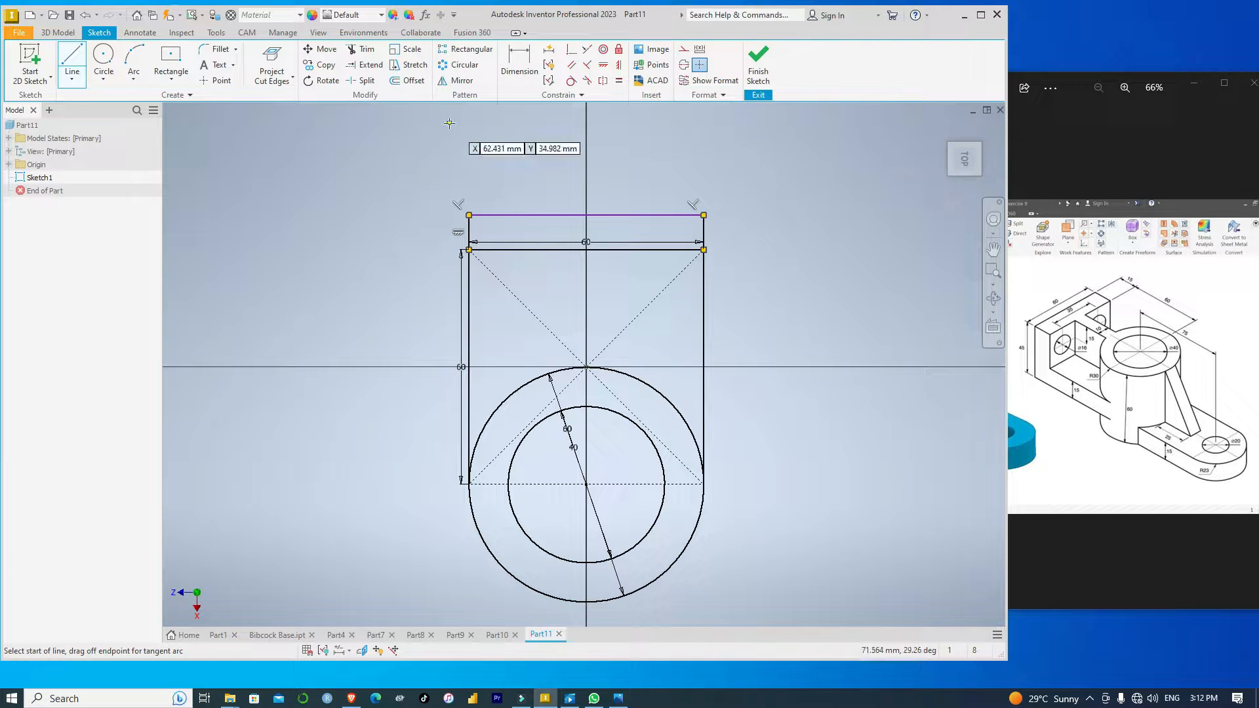
key(Escape)
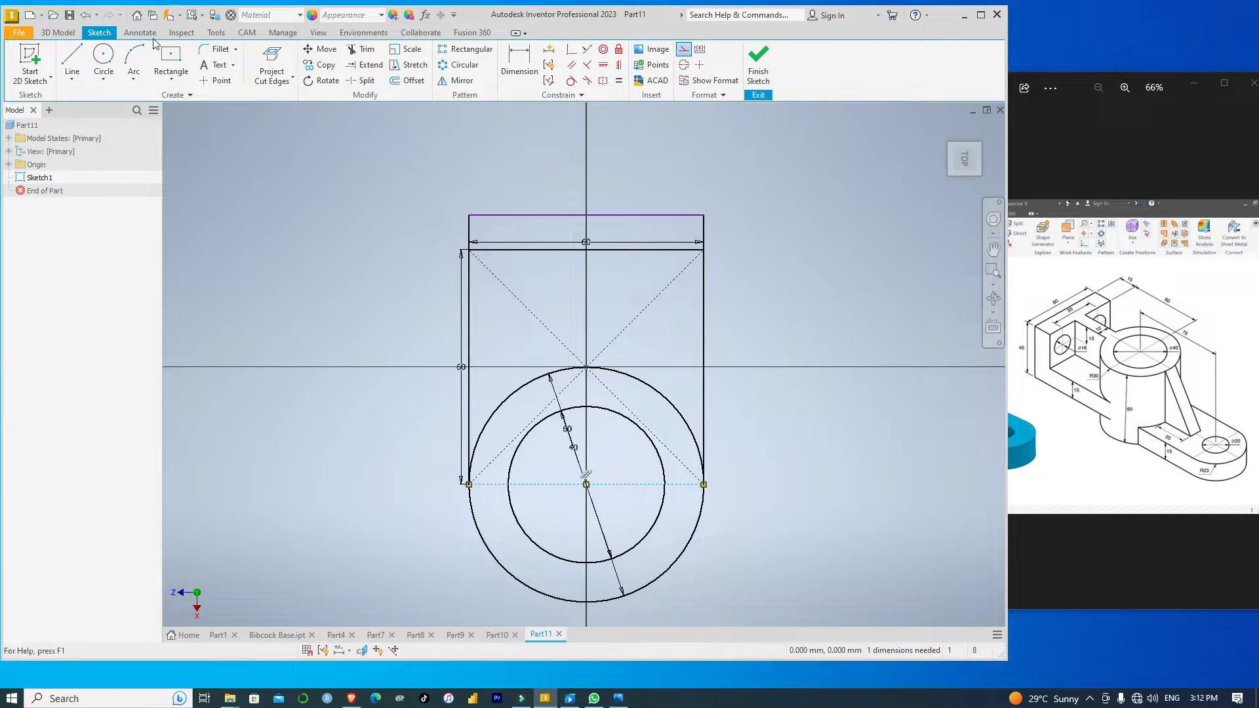
Dimension the height of the strip above the square to 15 mm.
click(519, 62)
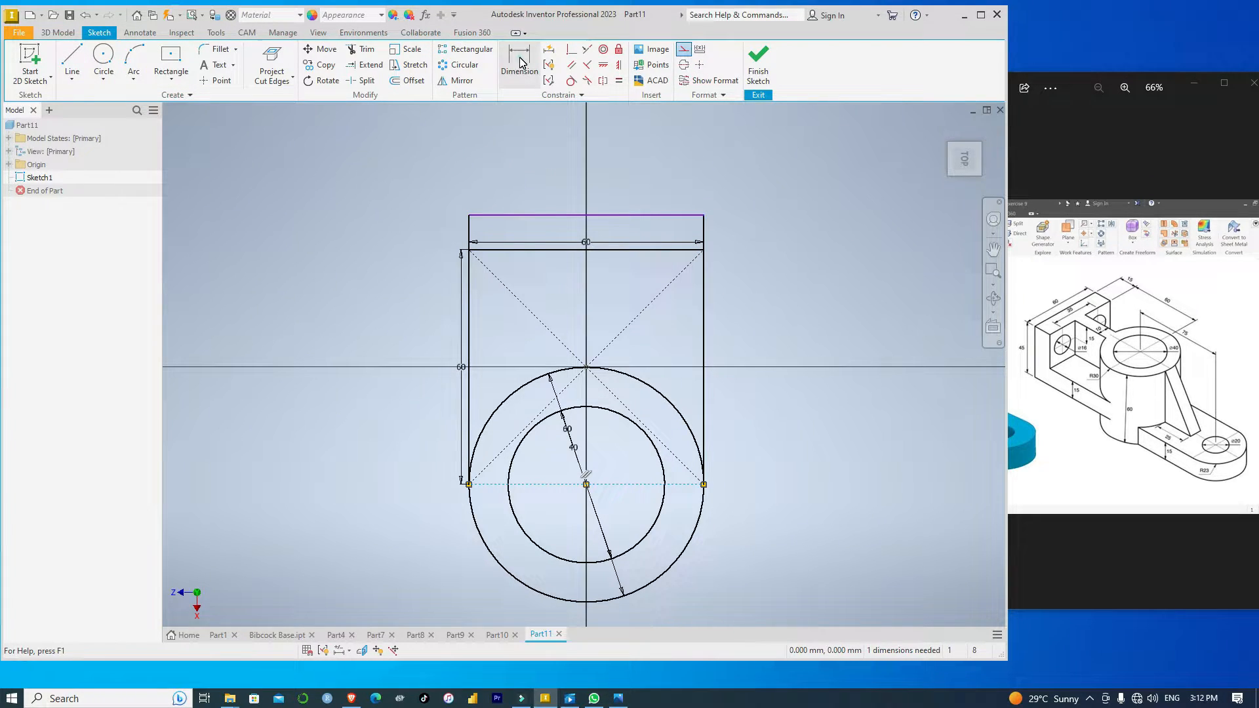
click(469, 229)
click(439, 234)
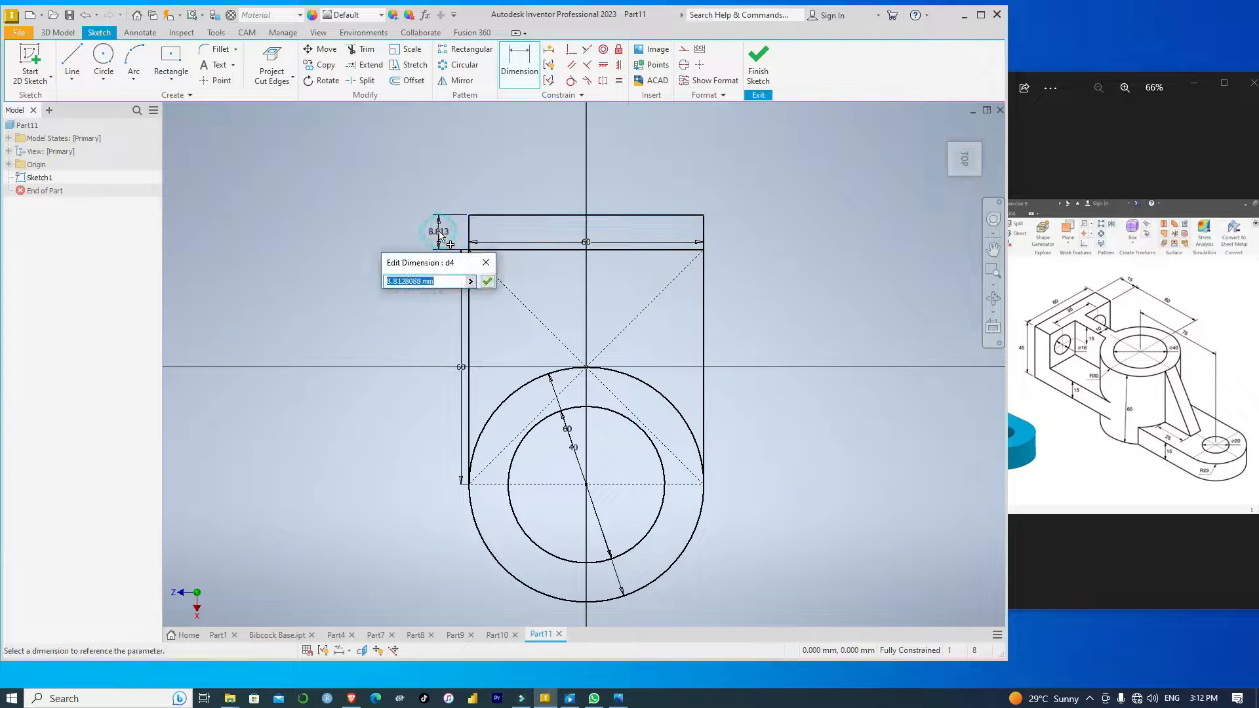
text(1)
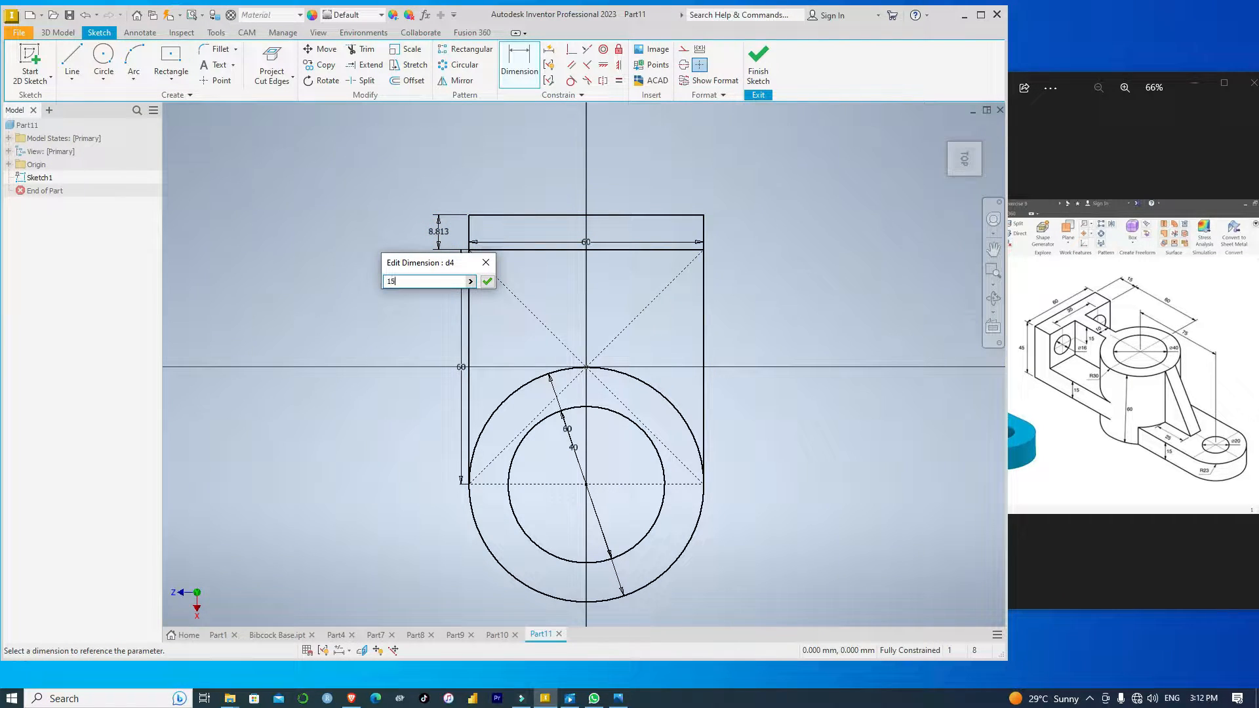
text(5)
key(Return)
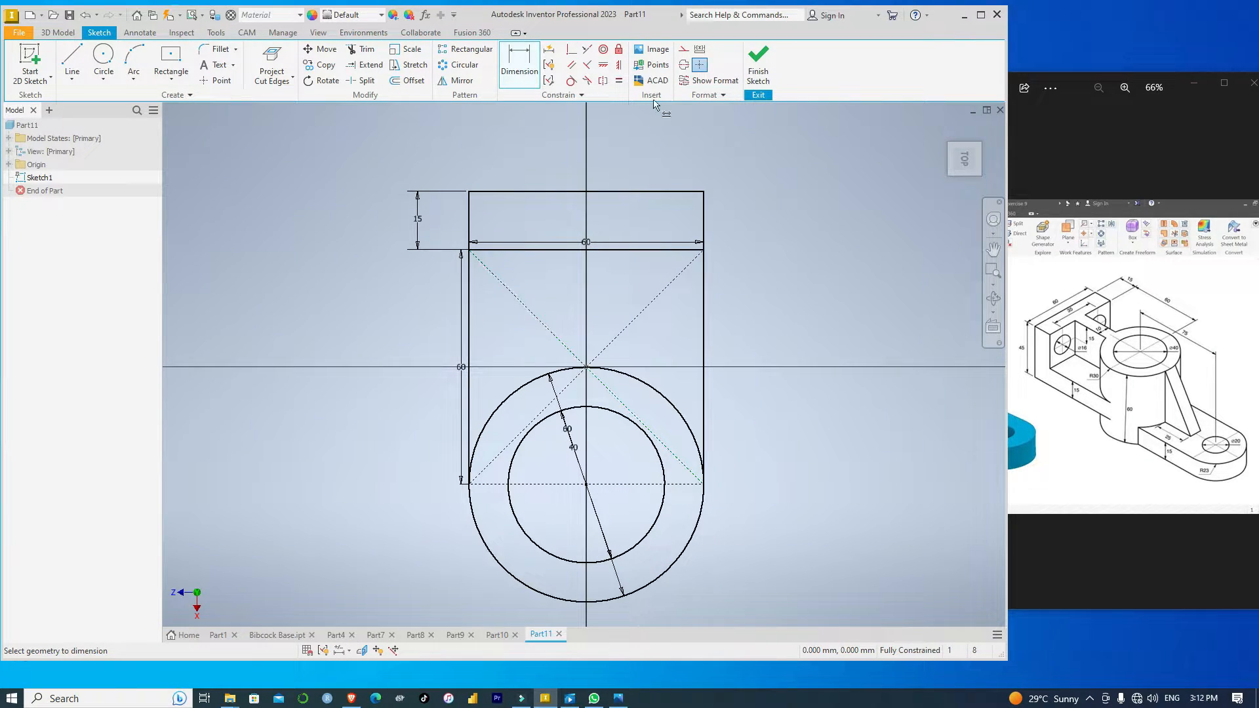
Draw a vertical centre line from the sketch origin to the midpoint of the square's upper edge.
click(72, 59)
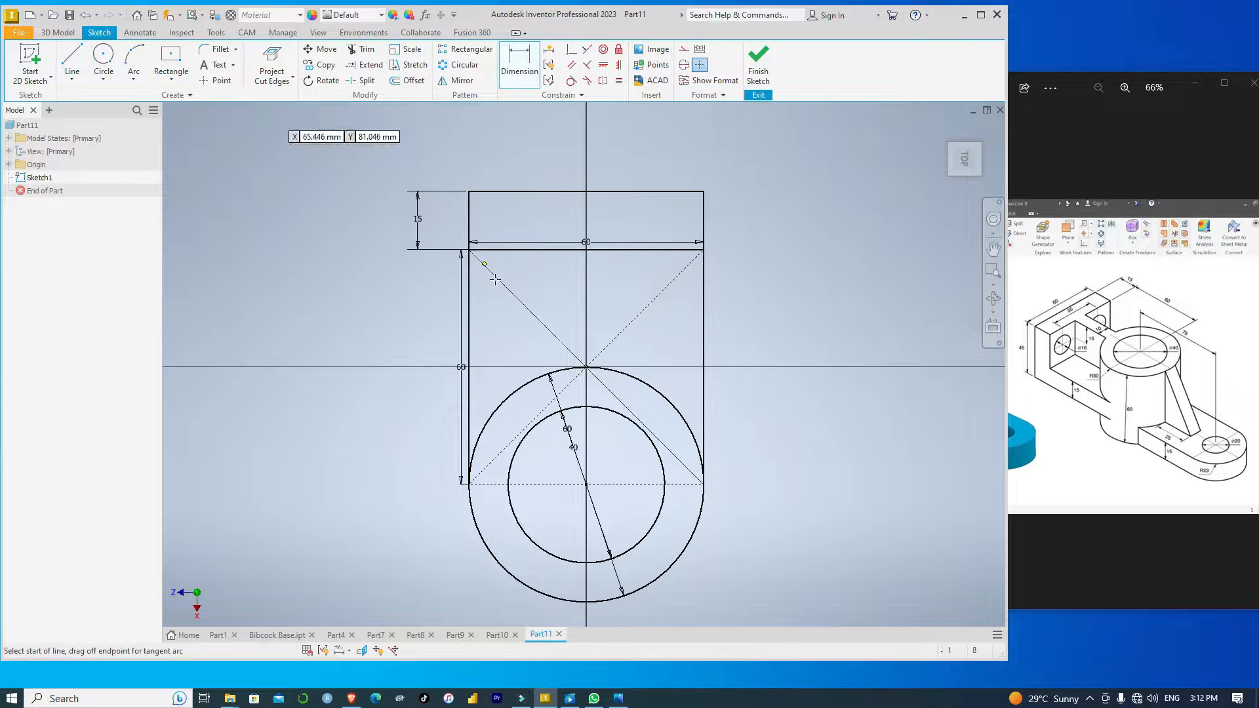
click(586, 367)
double_click(586, 249)
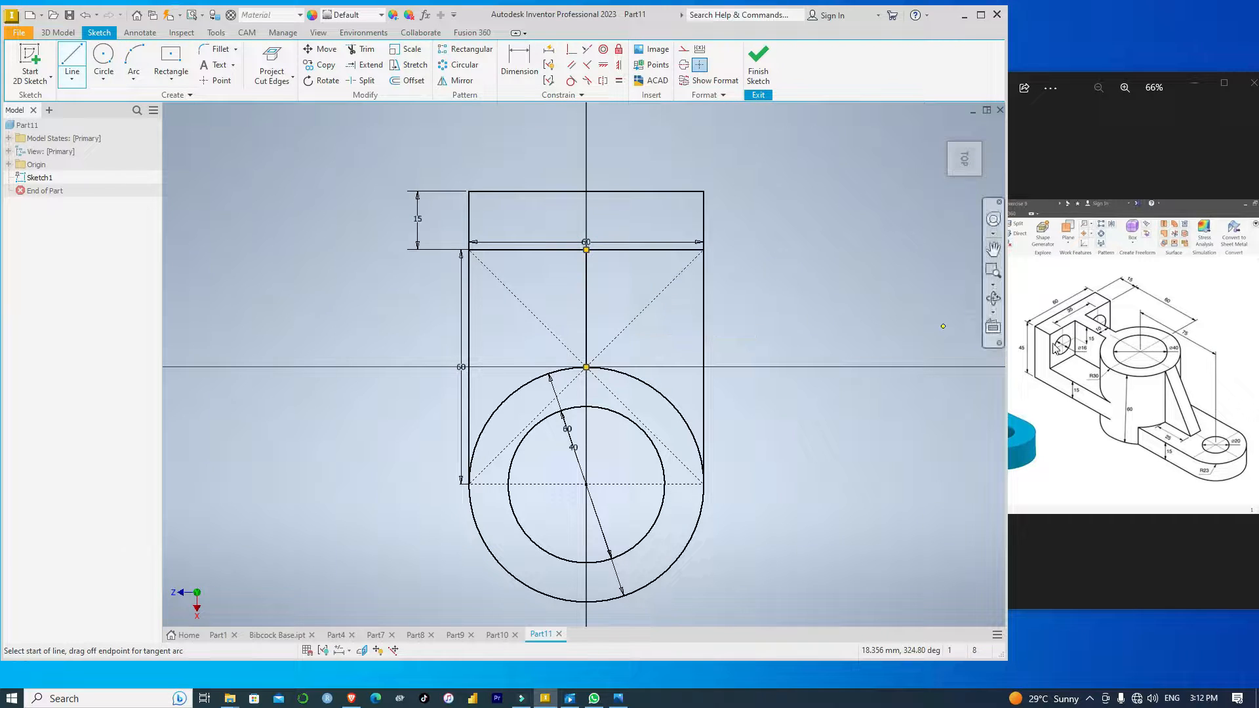
Offset the vertical centre line by 5 mm to each side.
click(414, 85)
click(586, 280)
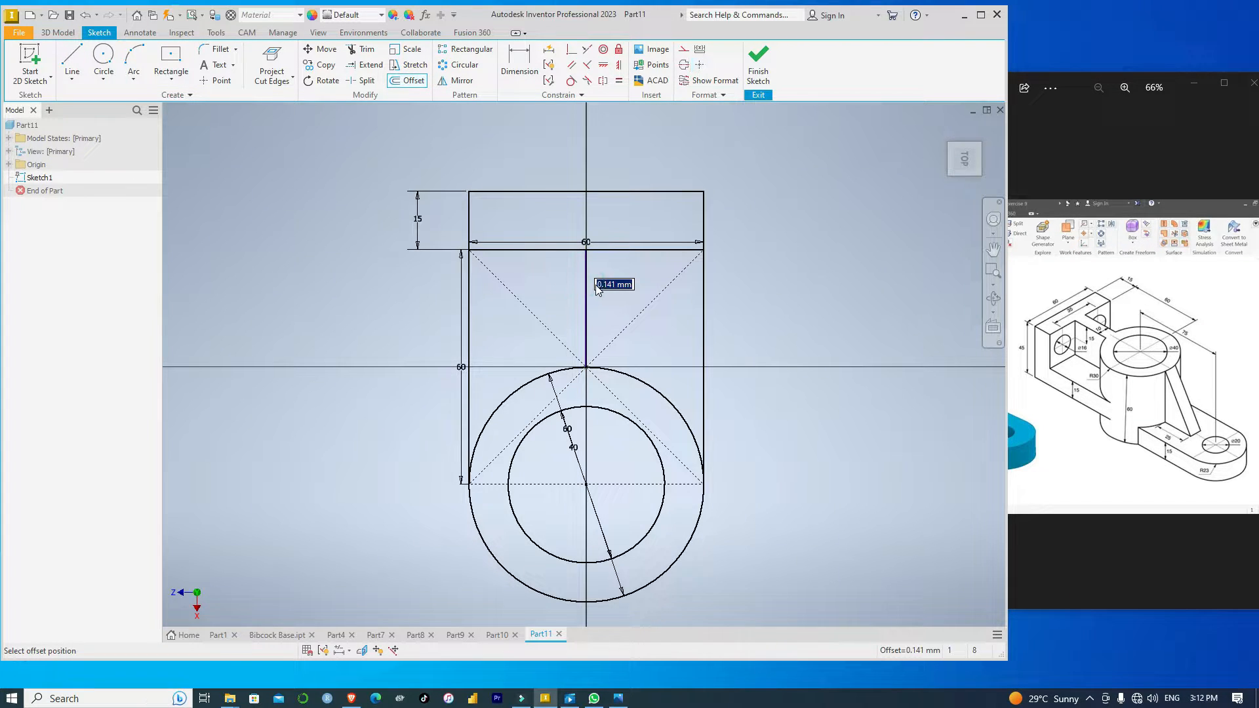
text(5)
key(Return)
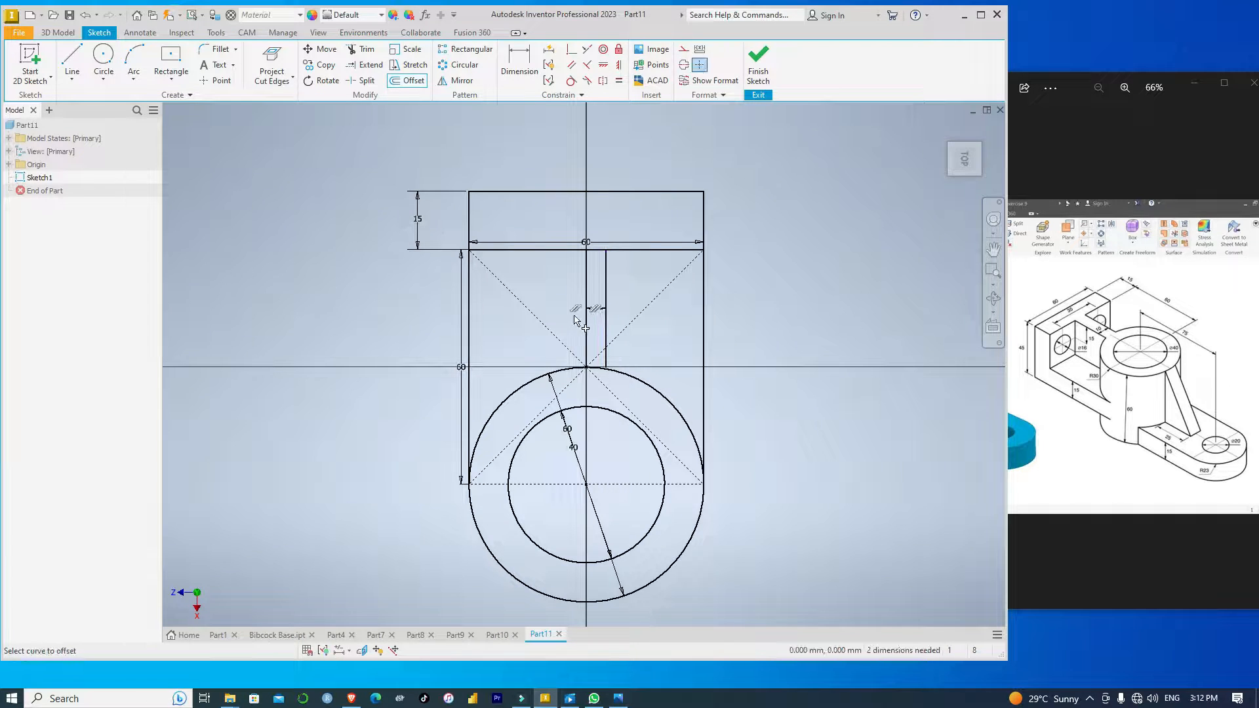
click(586, 325)
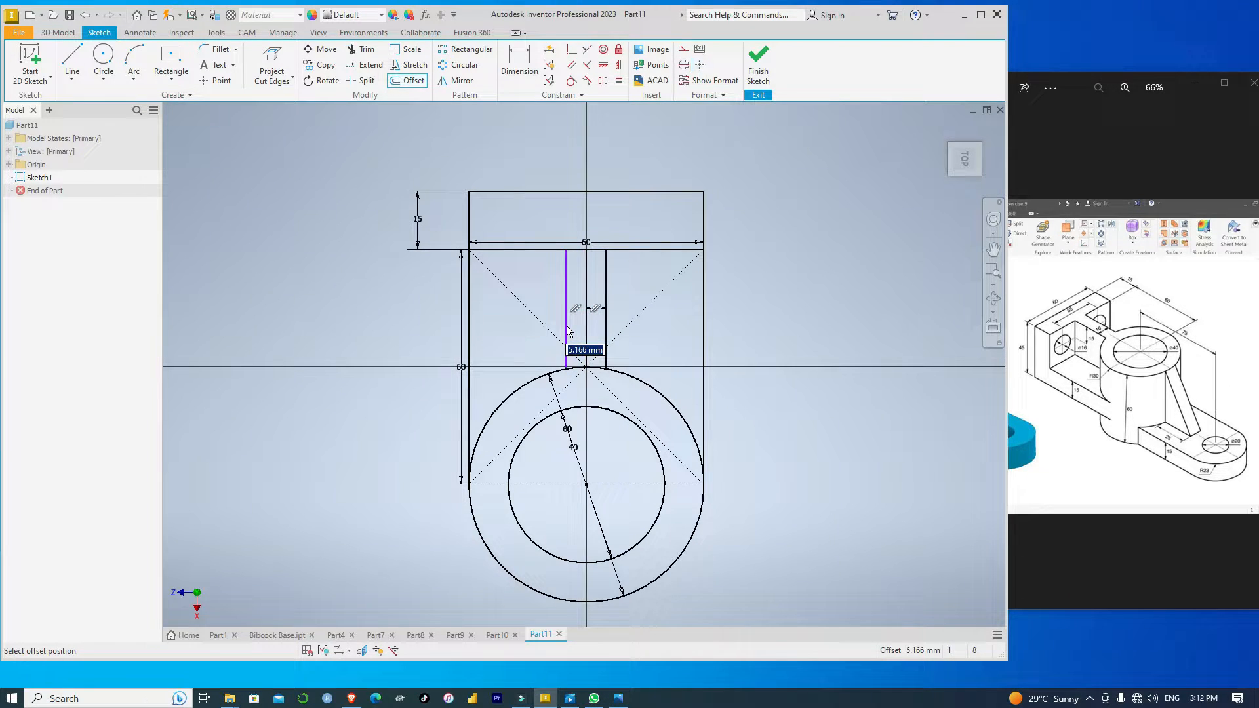
text(5)
key(Return)
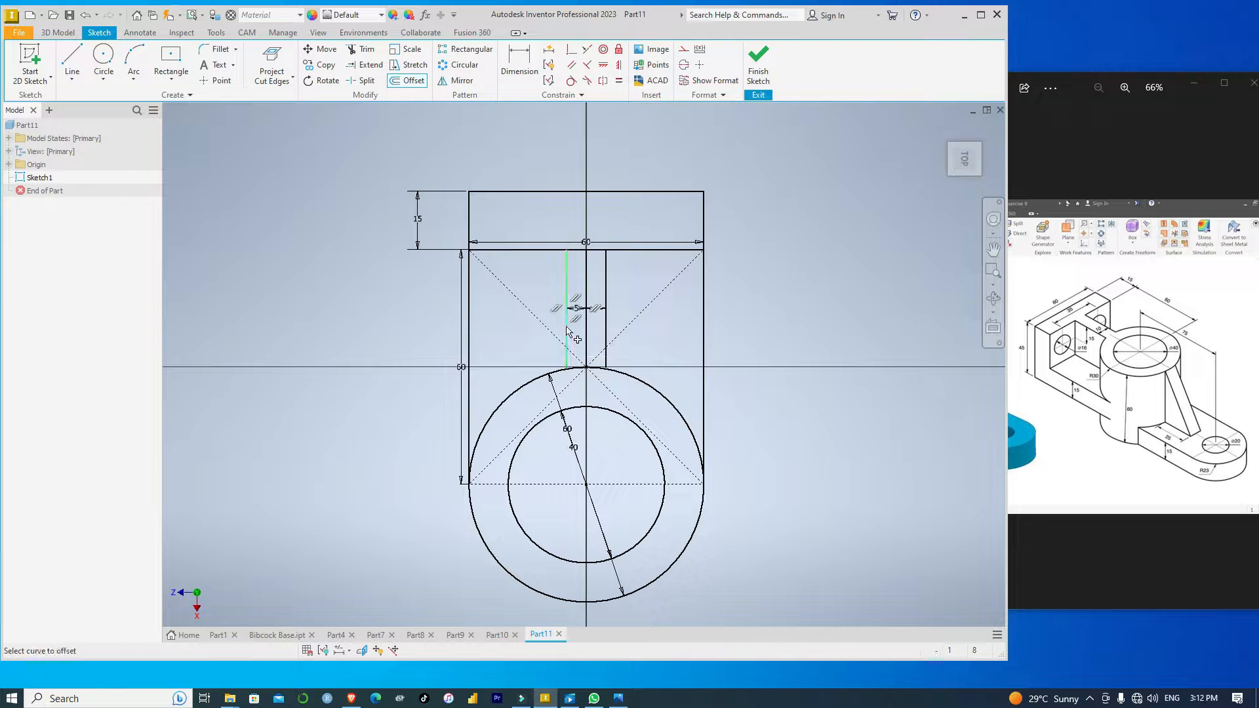
Extend the lower ends of both offset lines to meet the 60 mm circle.
scroll(649, 354, down, 2)
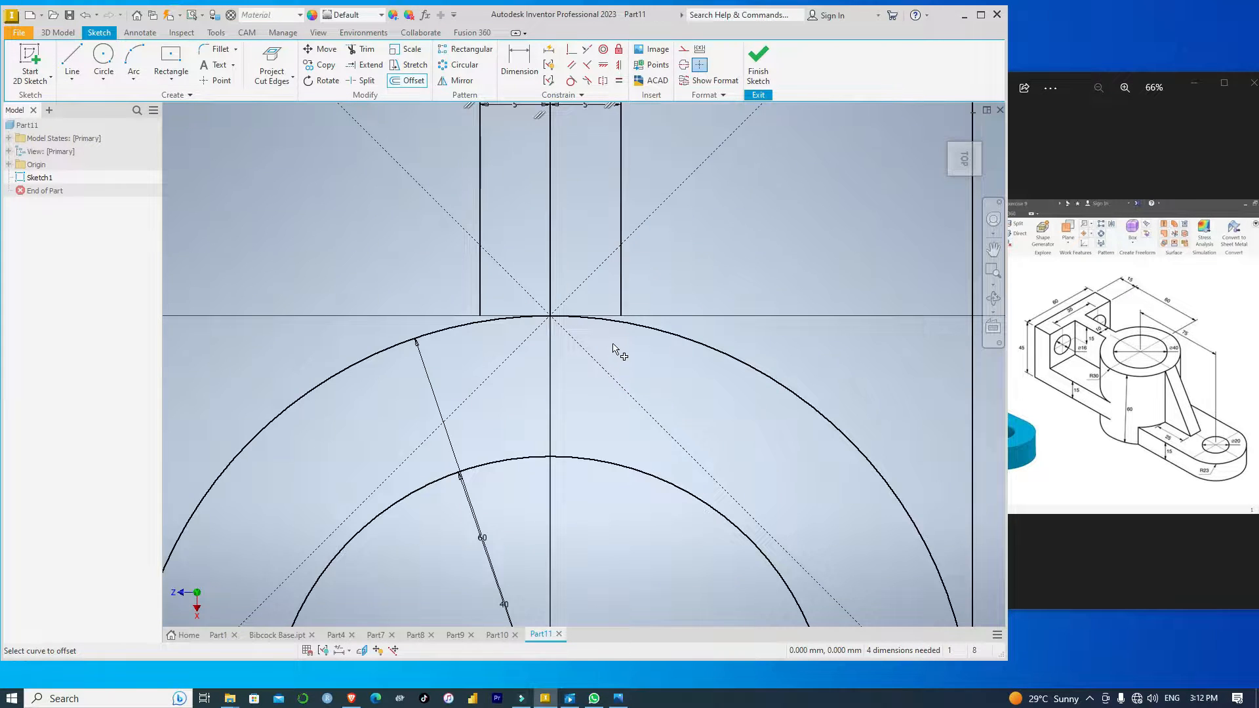
scroll(616, 348, down, 2)
scroll(617, 301, up, 2)
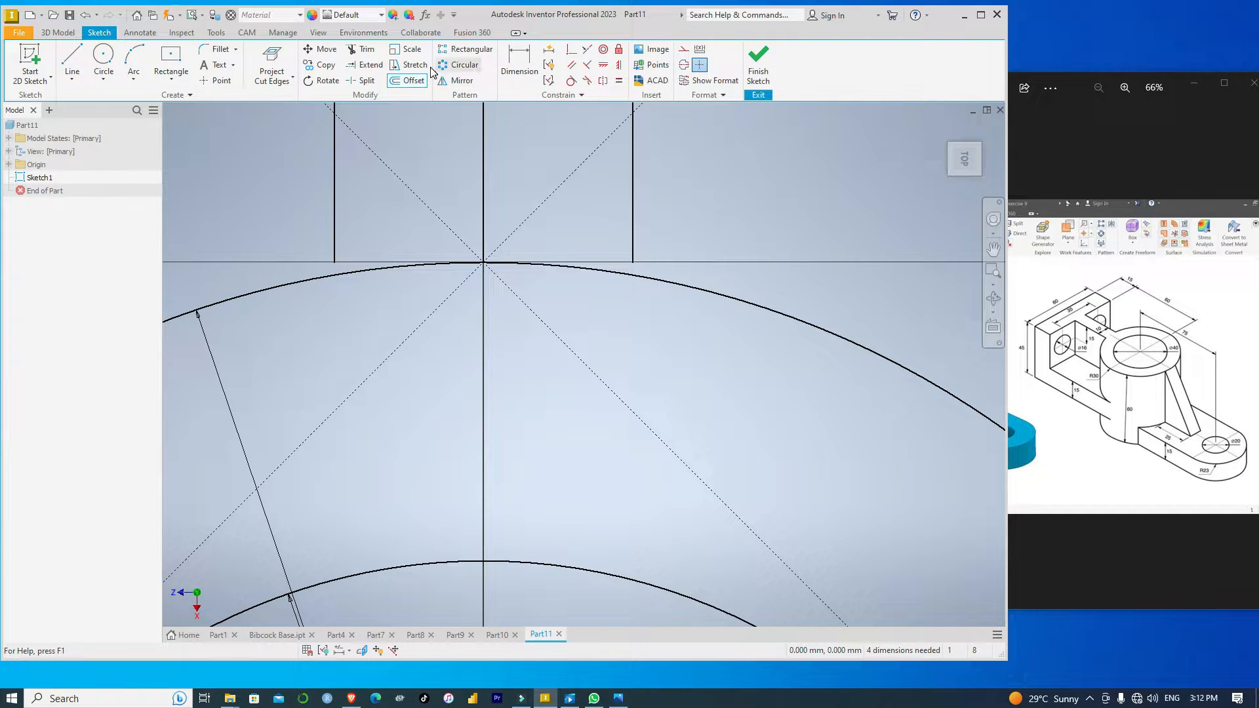
click(365, 65)
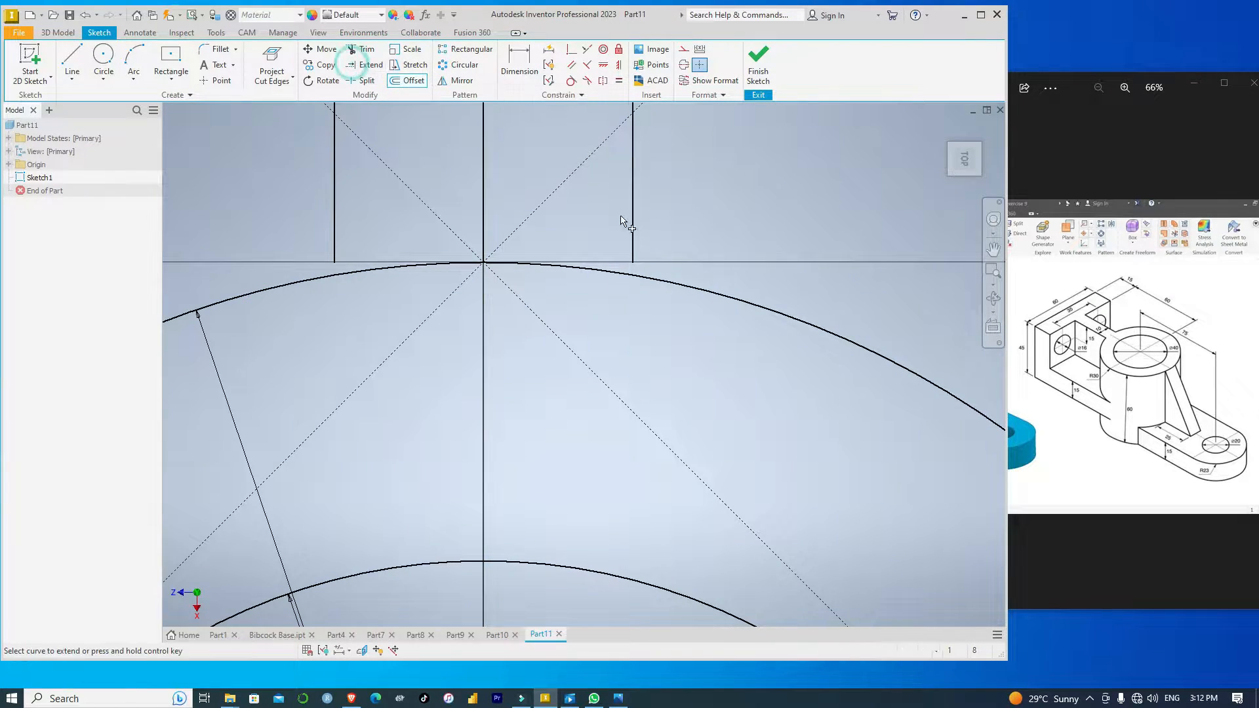
click(633, 231)
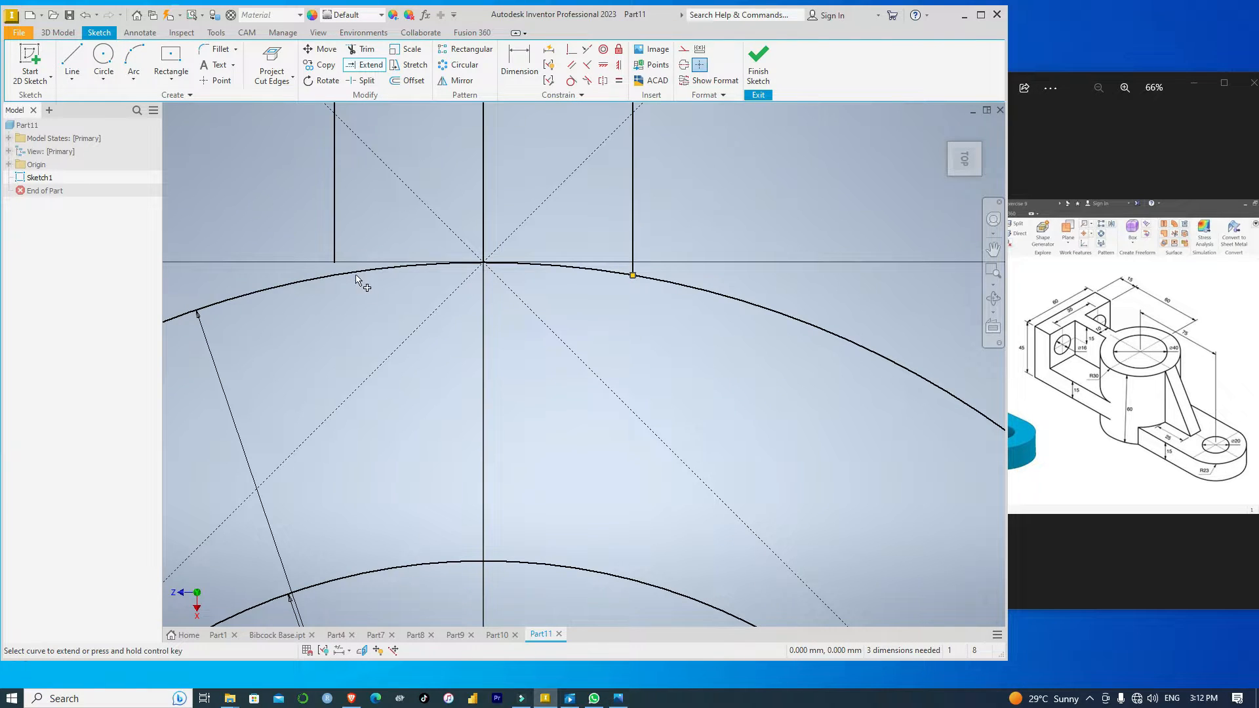
click(332, 205)
scroll(585, 316, down, 5)
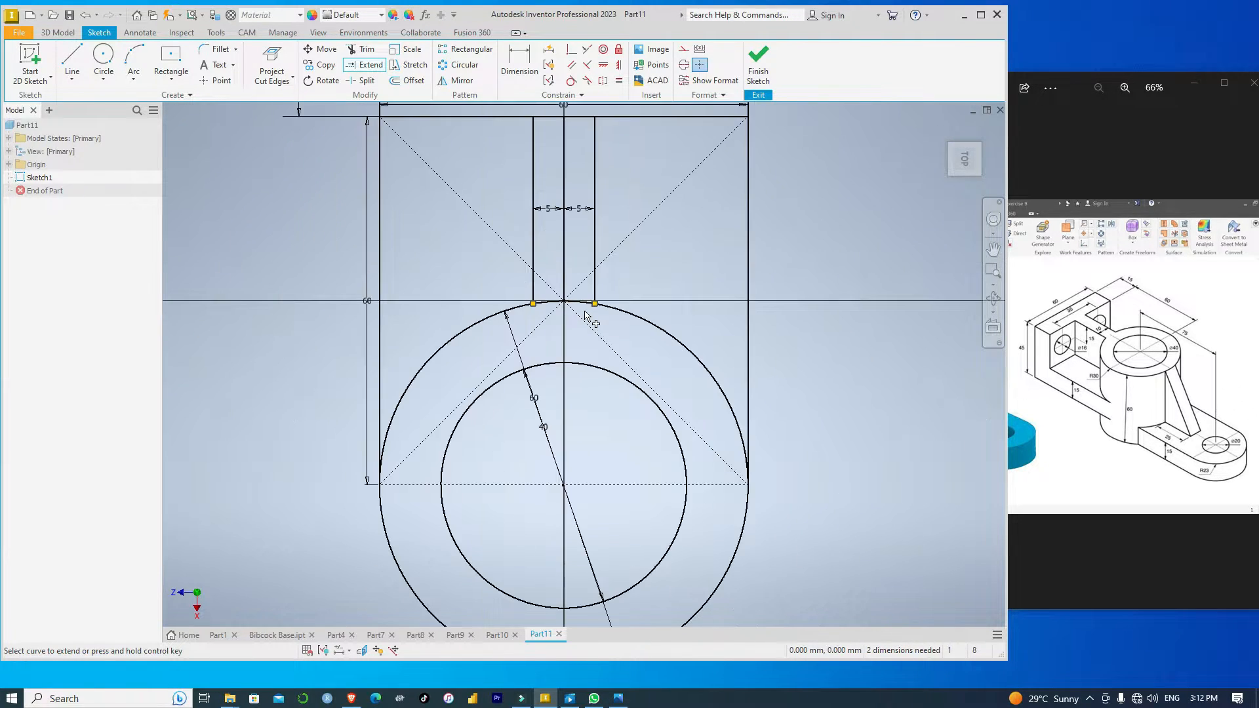
Trim the square's upper edge between the two offset lines and finish the sketch.
key(F6)
scroll(584, 298, up, 5)
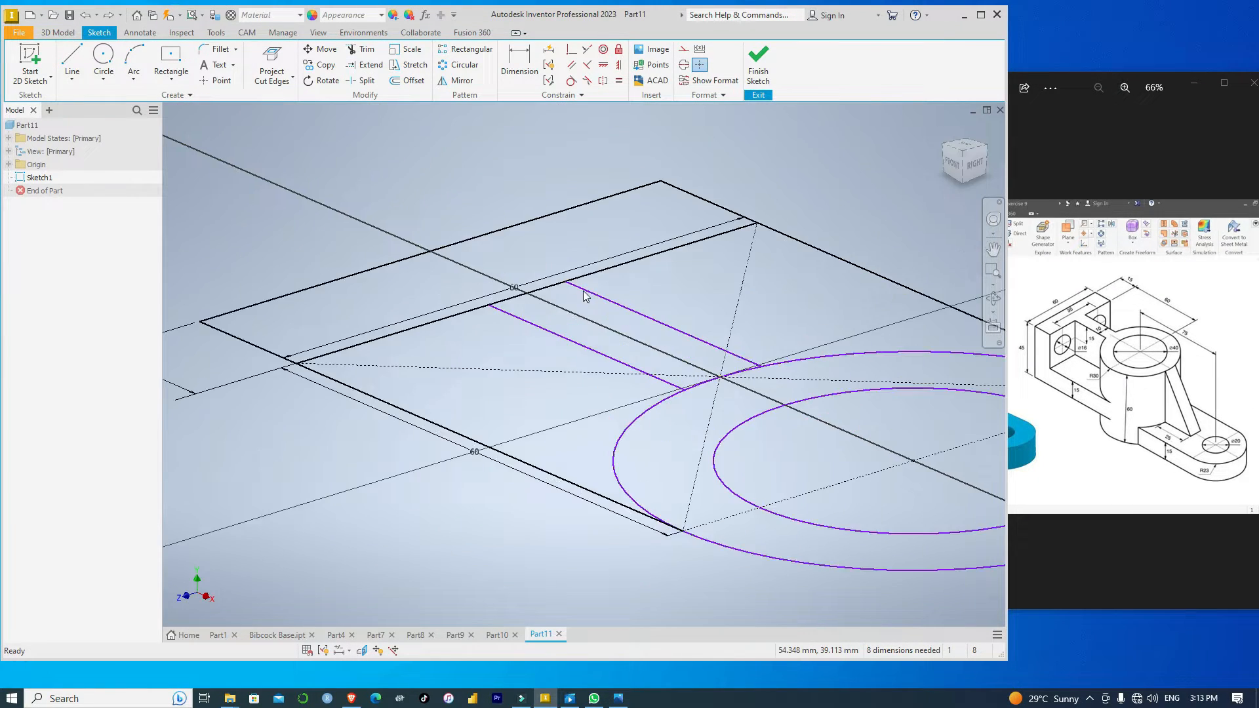
click(970, 146)
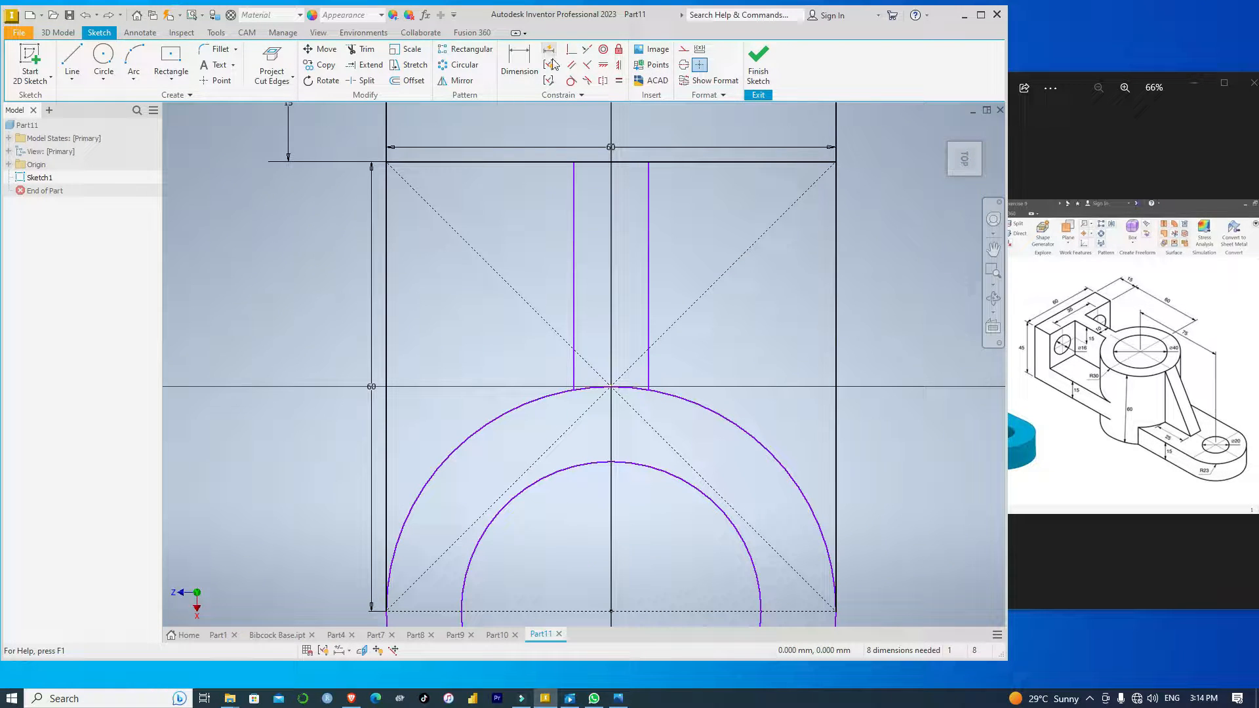
click(362, 49)
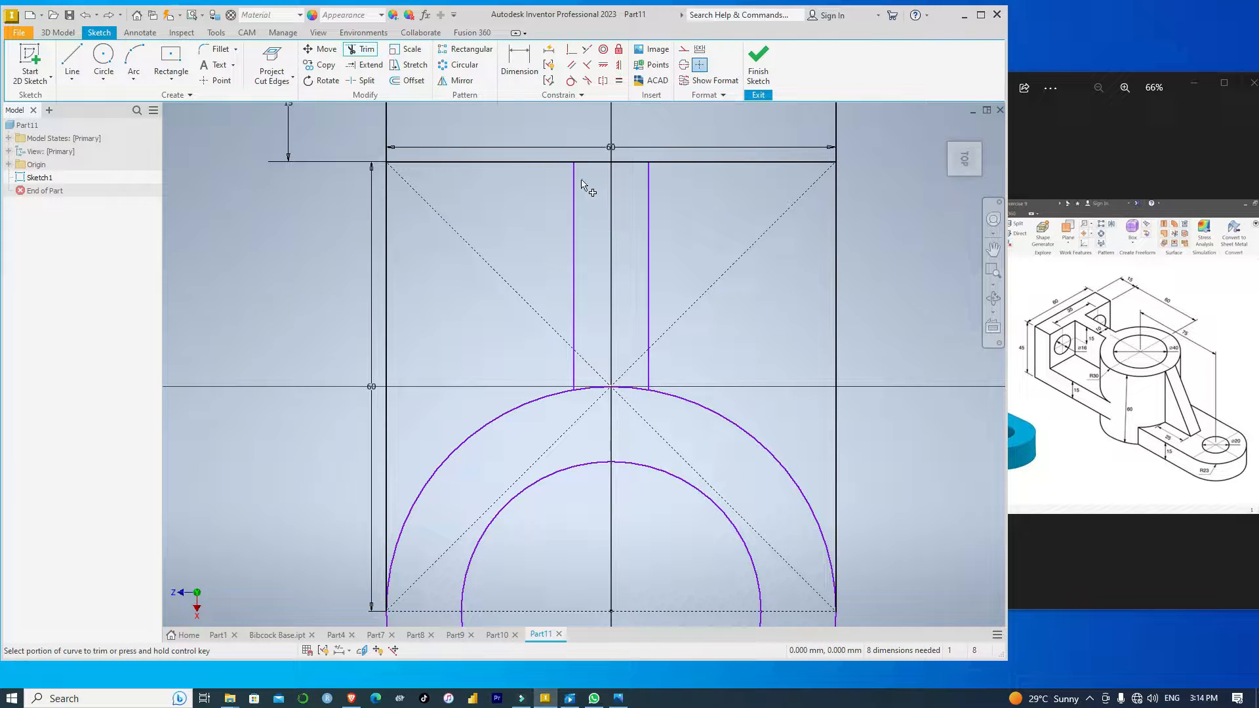
click(622, 163)
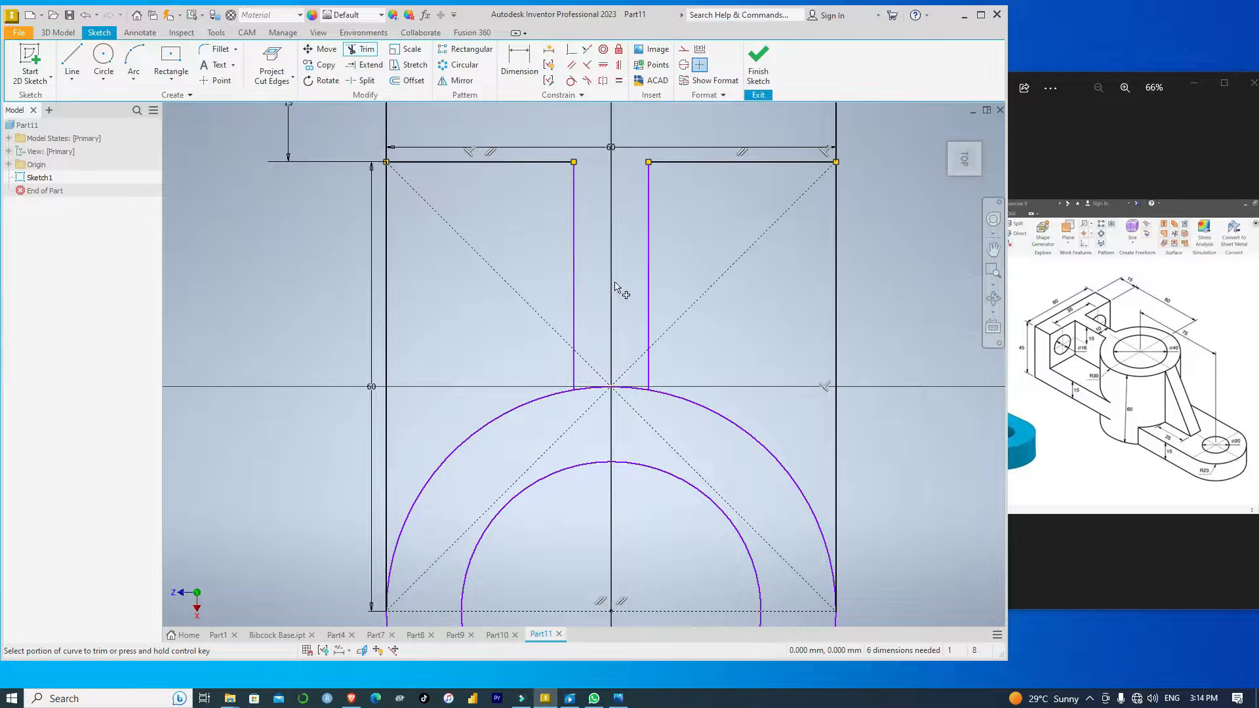
scroll(637, 264, up, 3)
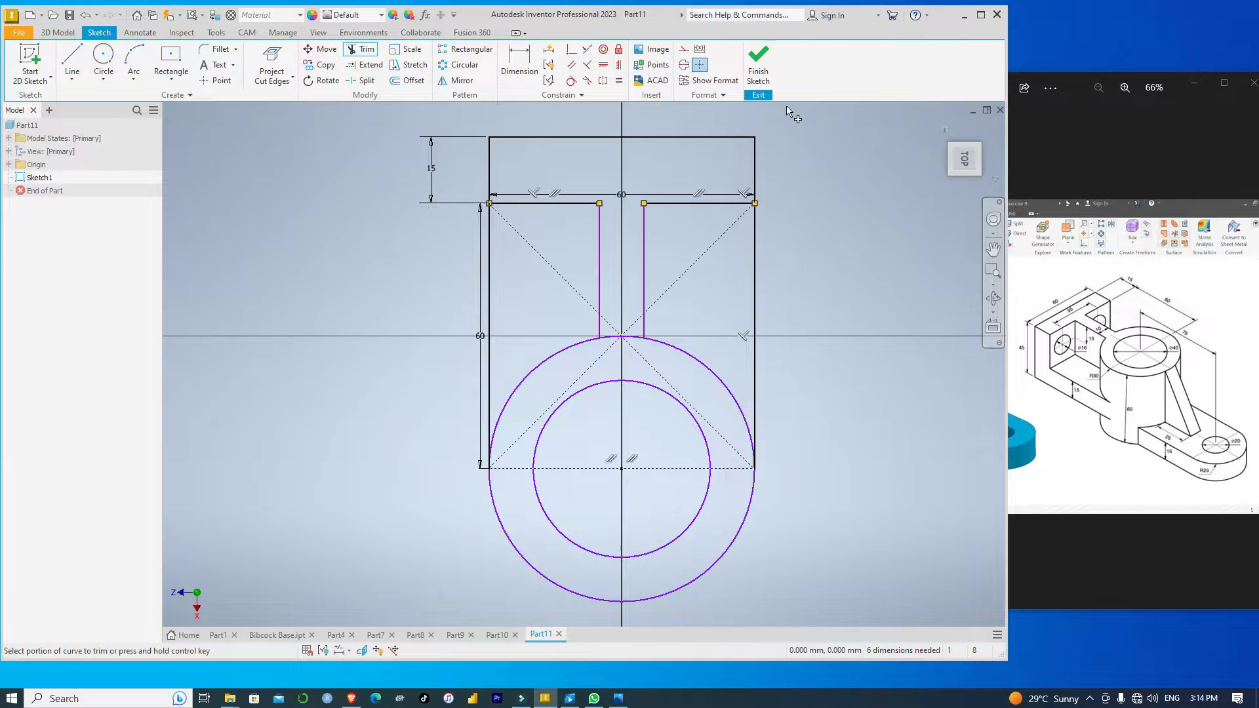
click(758, 60)
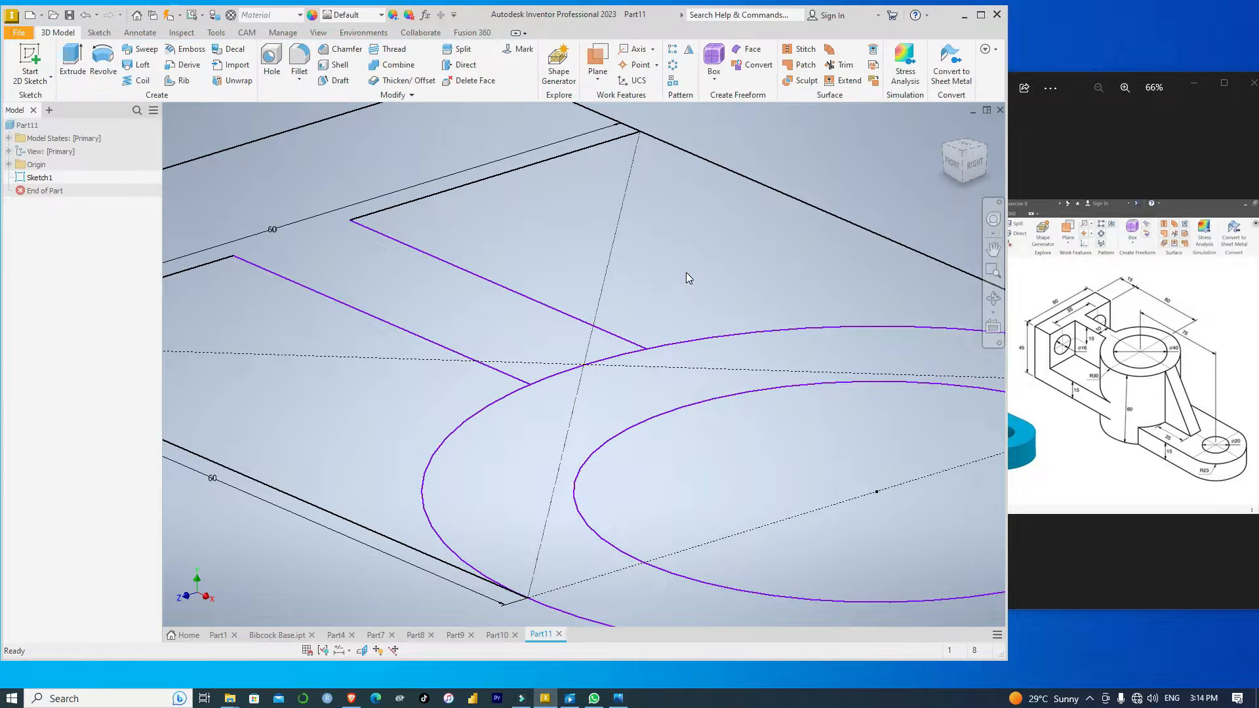
Extrude the T-shaped profile of the flange strip and narrow web 30 mm in the default direction.
middle_drag(830, 261, 808, 216)
click(72, 60)
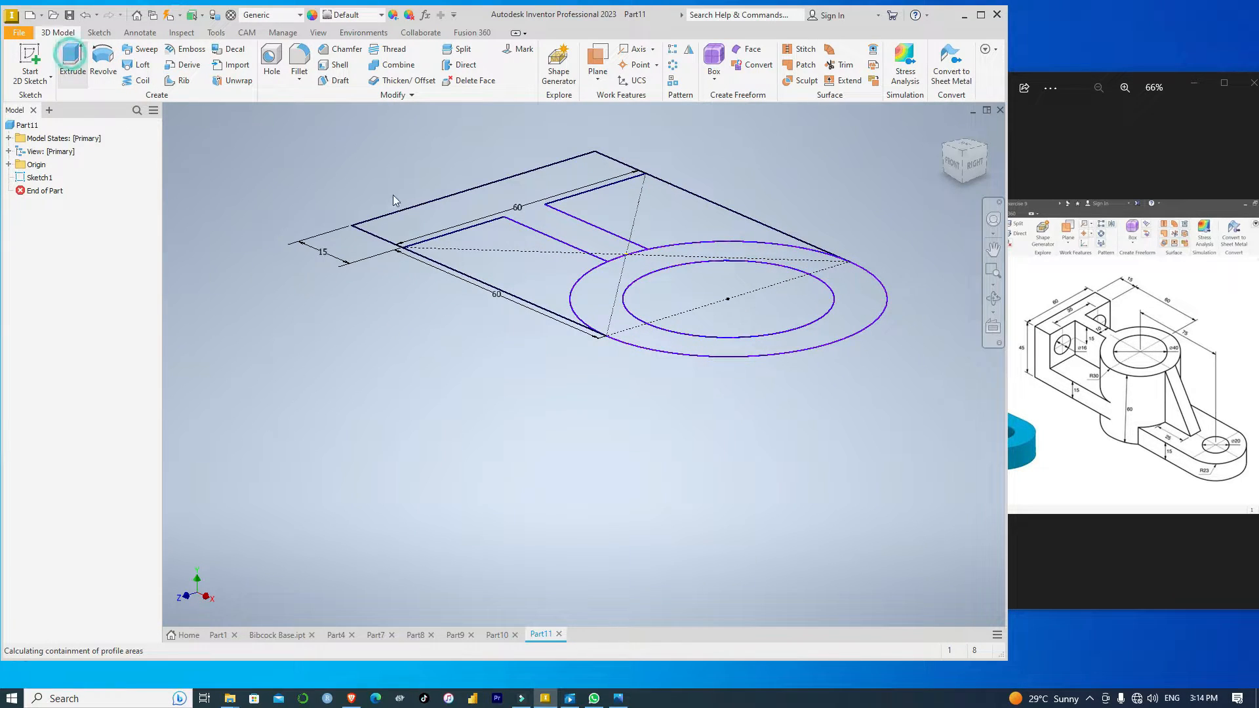
click(388, 237)
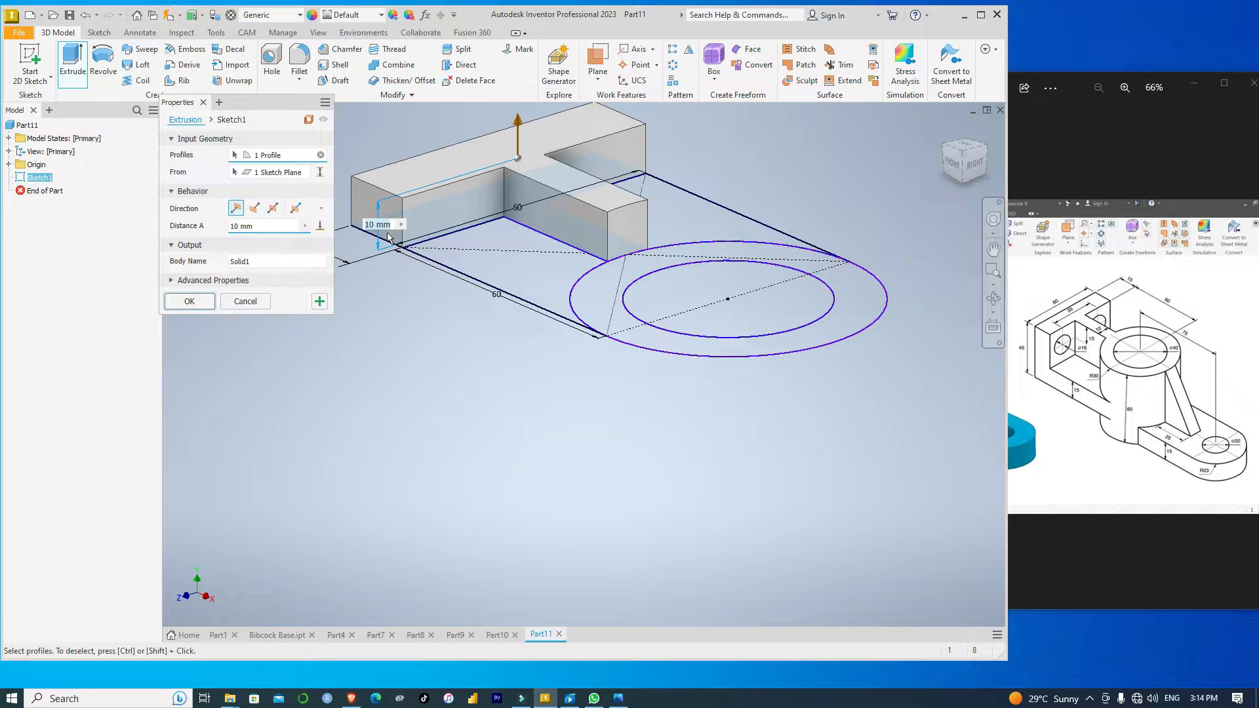
click(238, 226)
text(30)
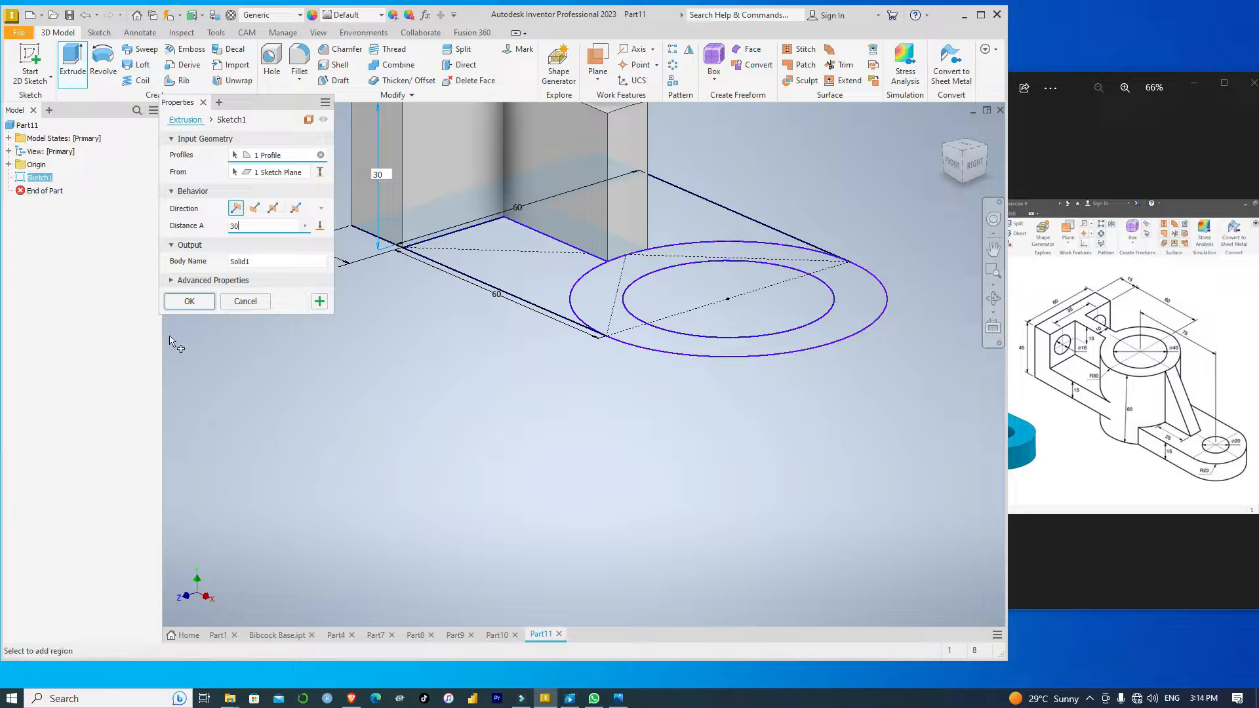
click(189, 302)
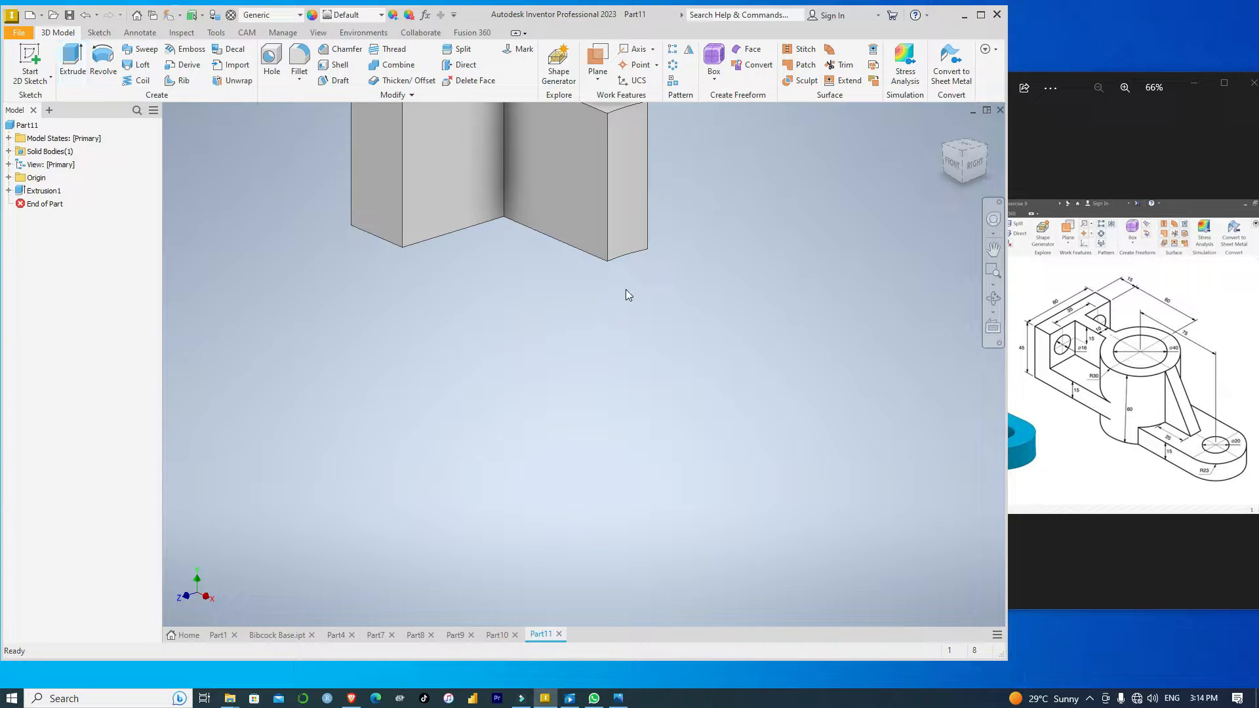
Make the sketch used by the first extrusion visible again.
click(9, 190)
click(48, 204)
right_click(46, 208)
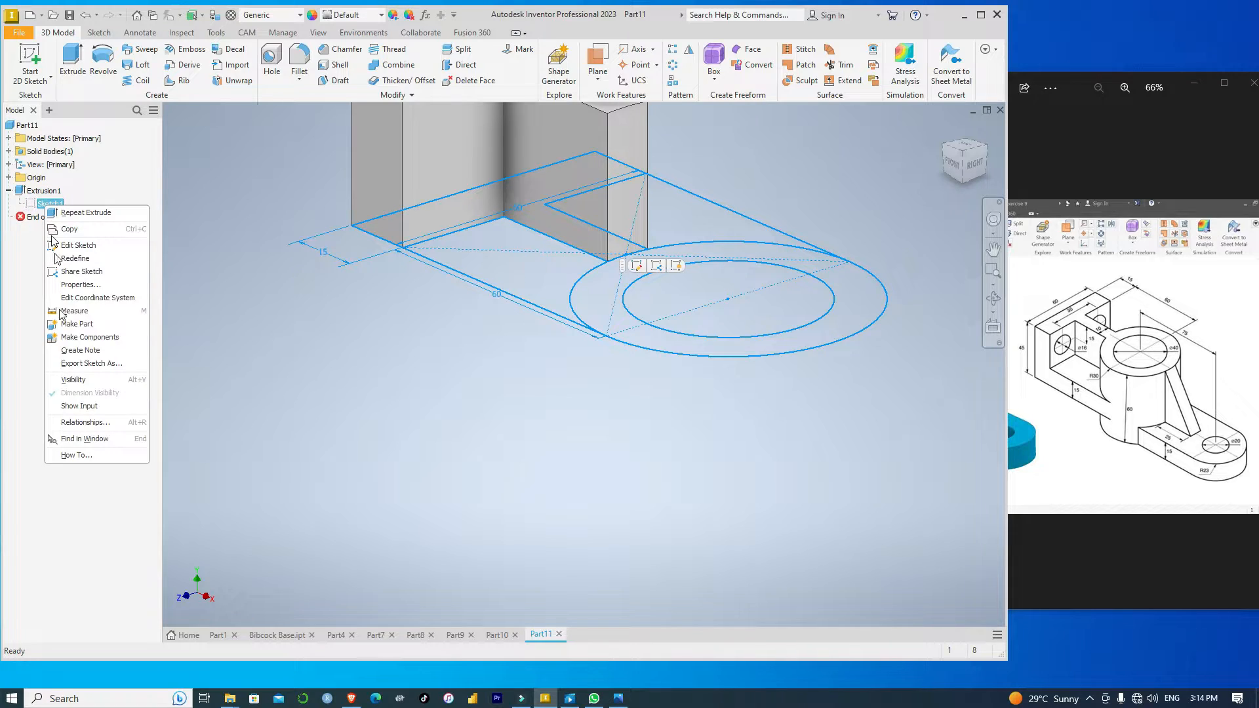
click(73, 380)
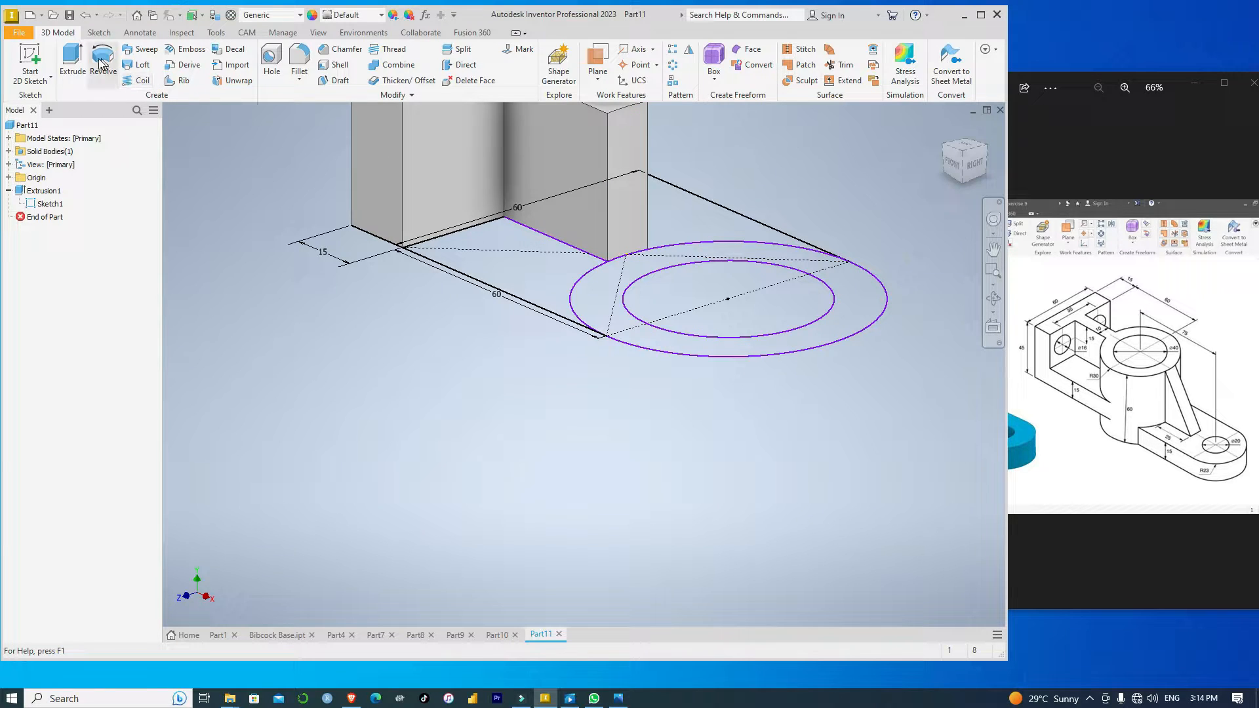
Extrude the ring between the 60 mm and 40 mm circles symmetrically to a total of 60 mm, joined to the body.
click(73, 60)
click(712, 351)
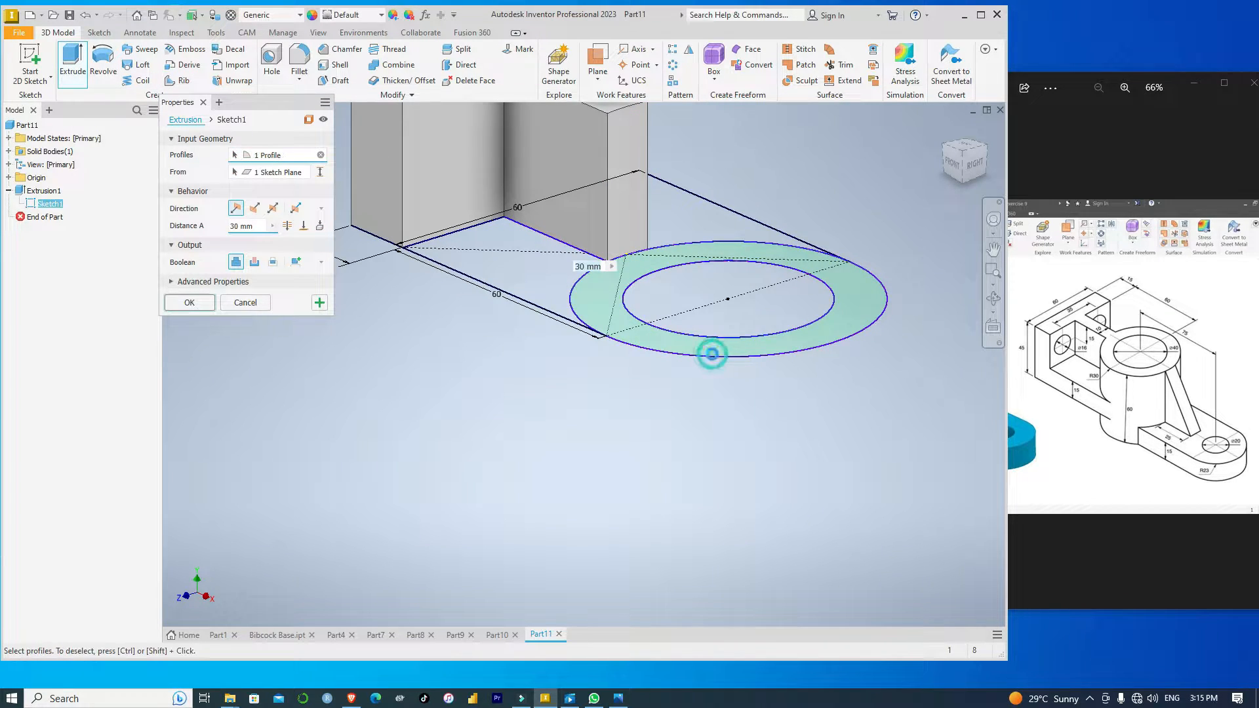
click(273, 209)
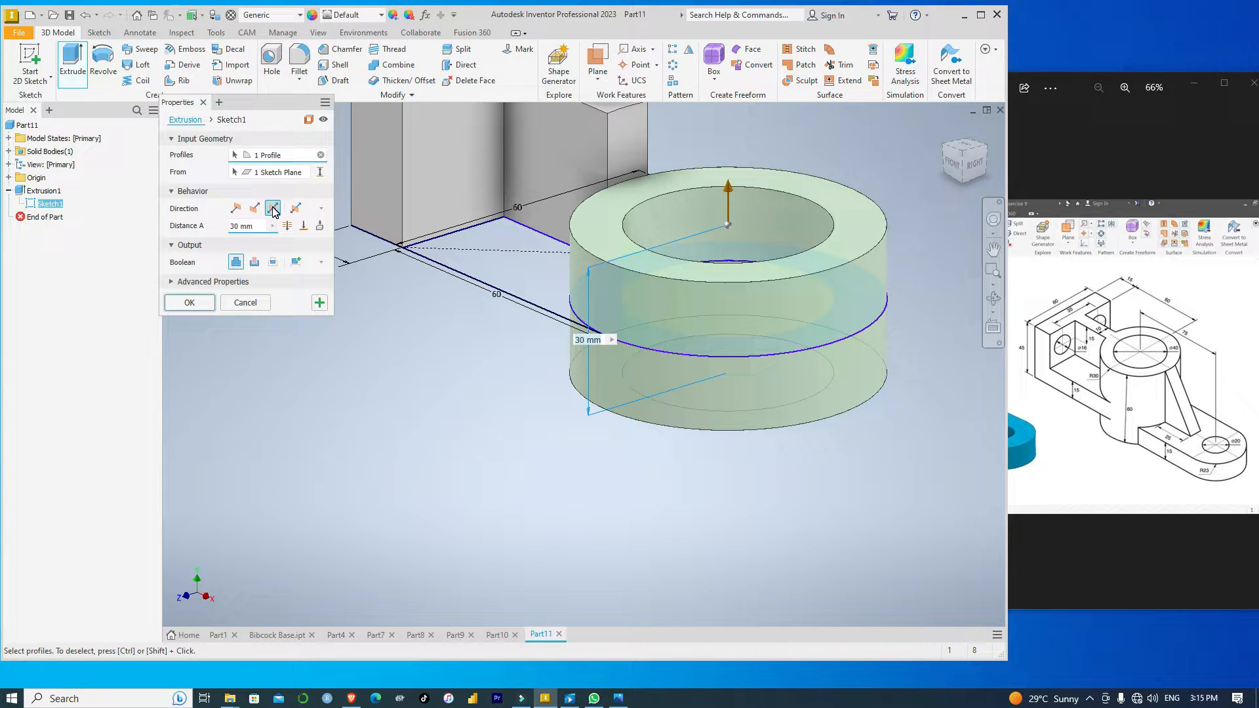
click(237, 229)
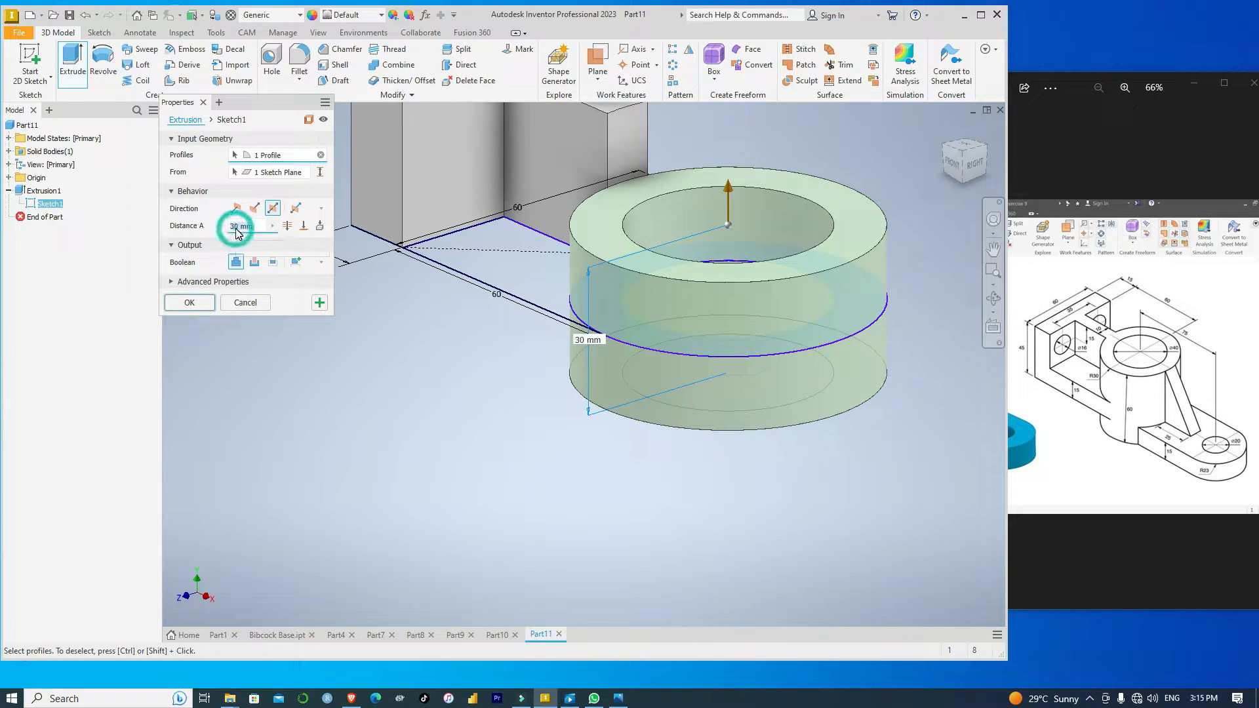
text(6)
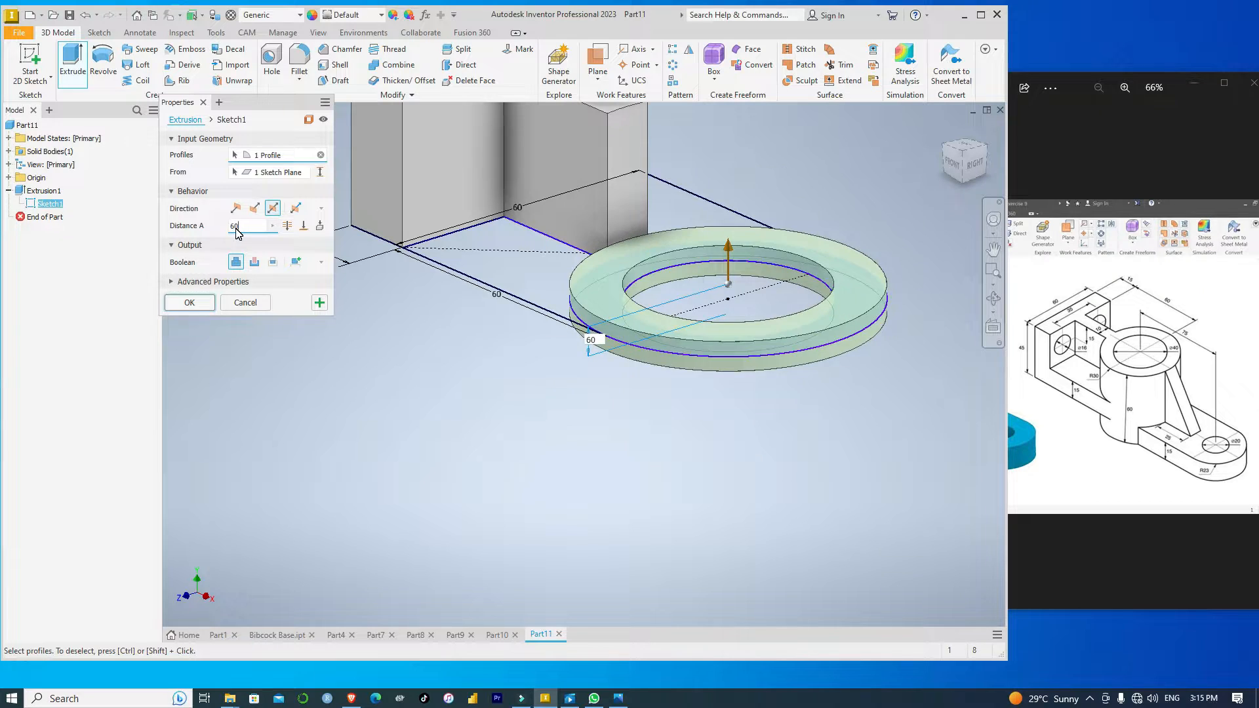
text(0)
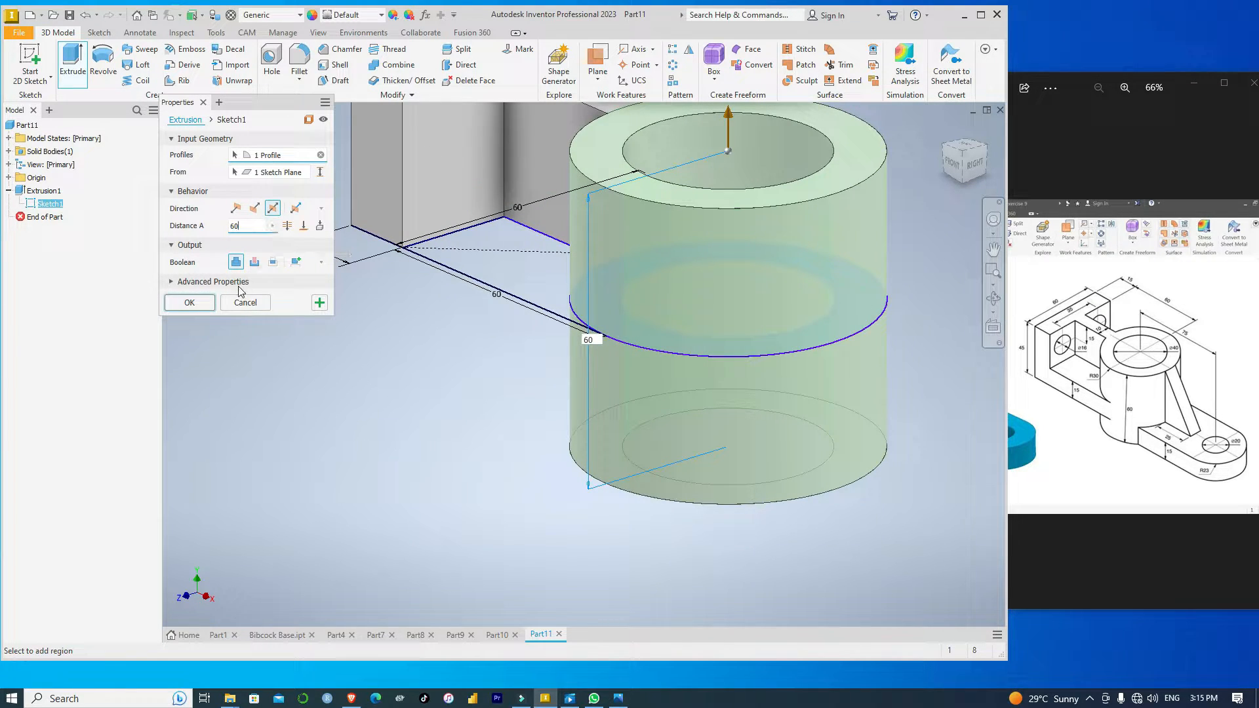
click(195, 305)
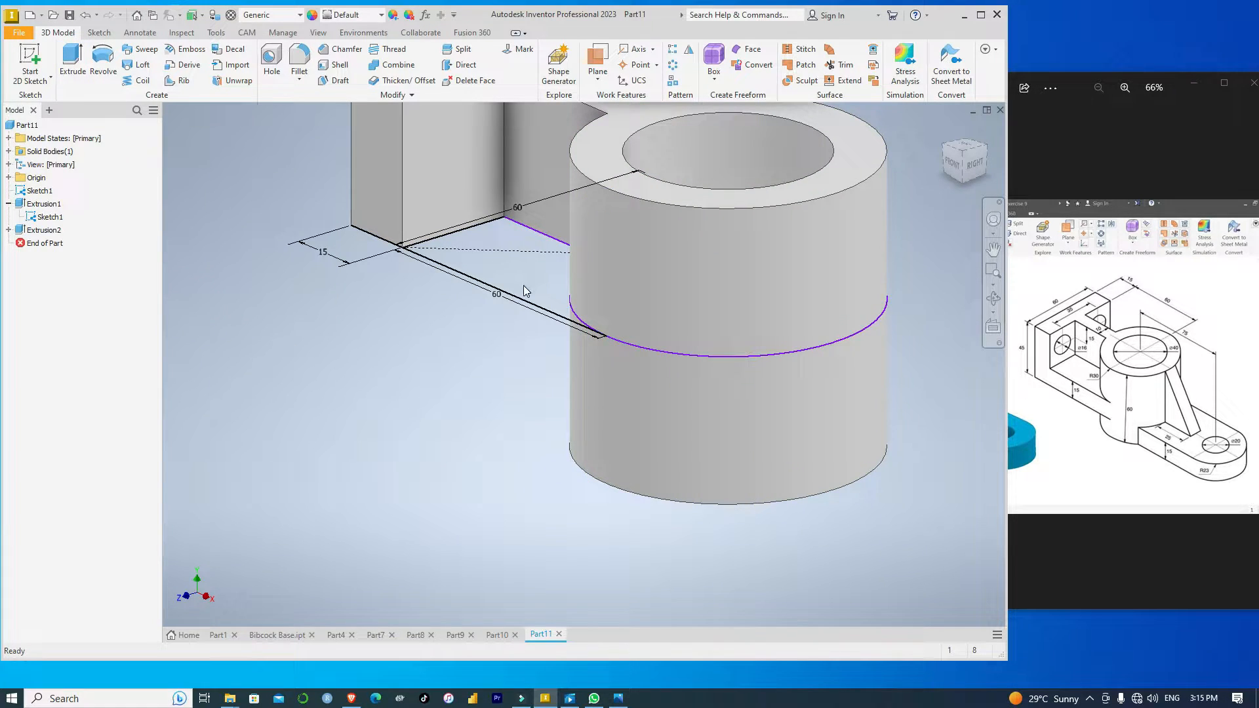
Start an extrusion using the two sketch regions on either side of the narrow web as profiles.
scroll(576, 273, down, 3)
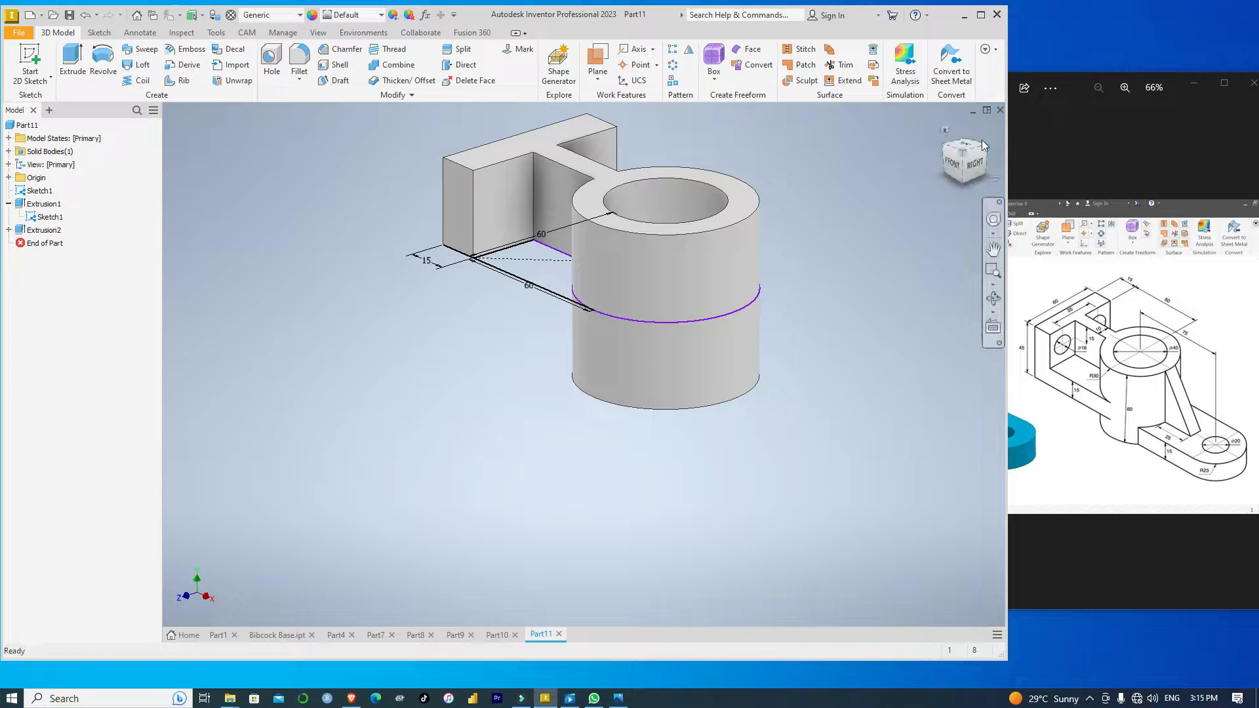
click(965, 147)
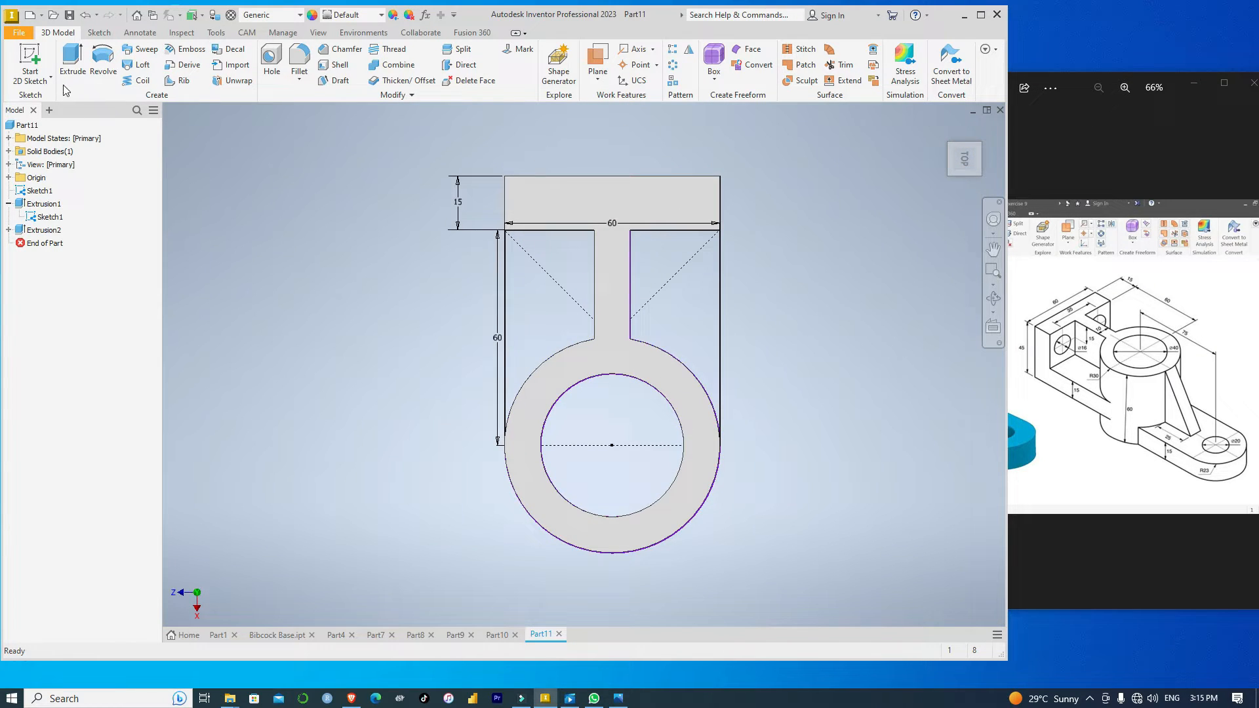
click(74, 59)
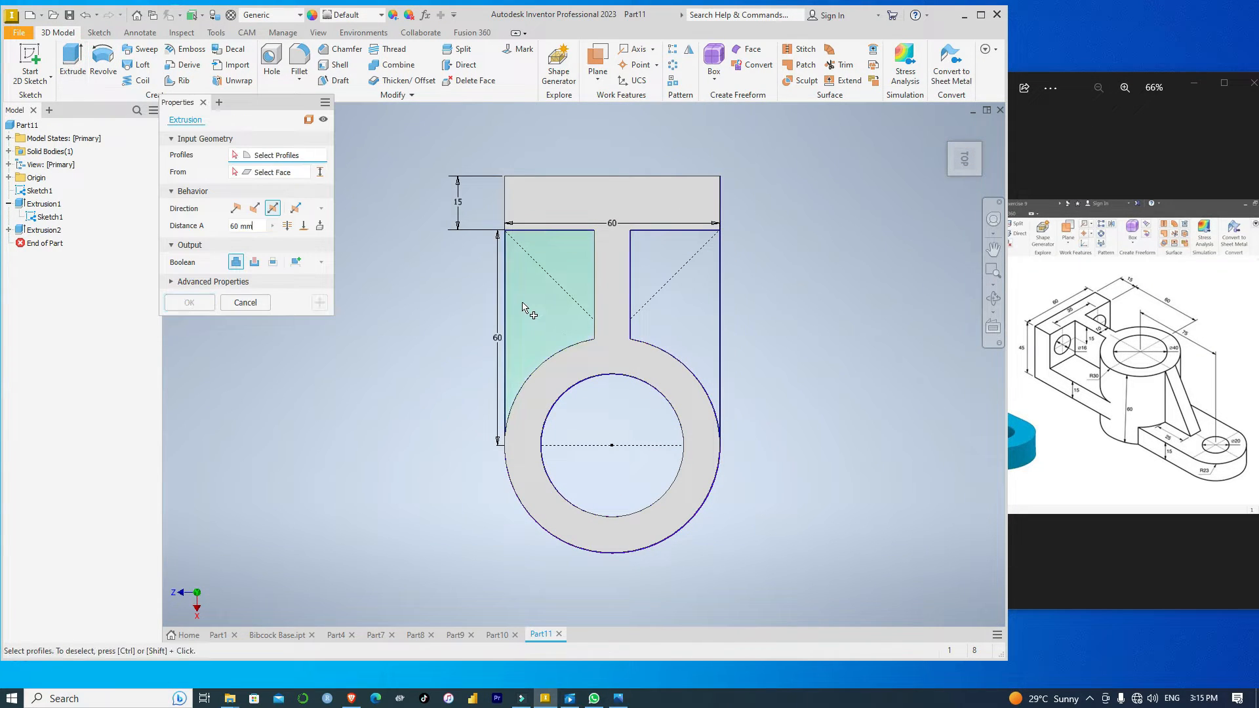
click(528, 307)
click(680, 319)
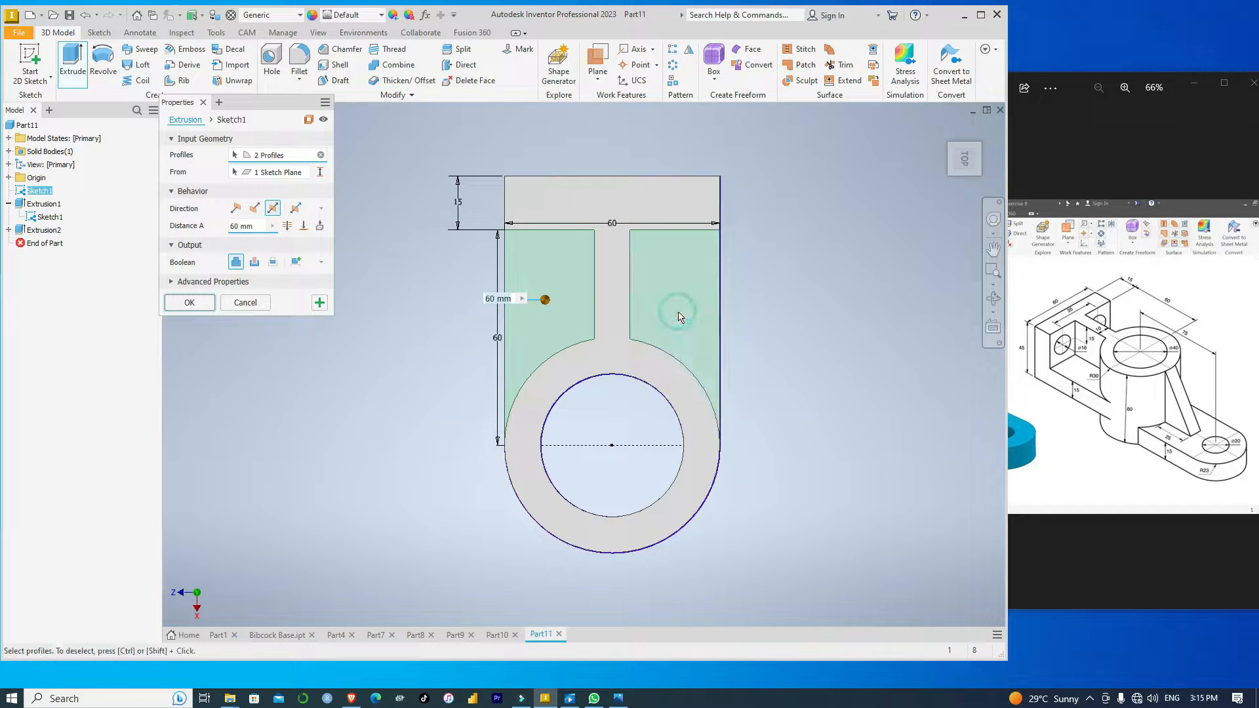
click(979, 144)
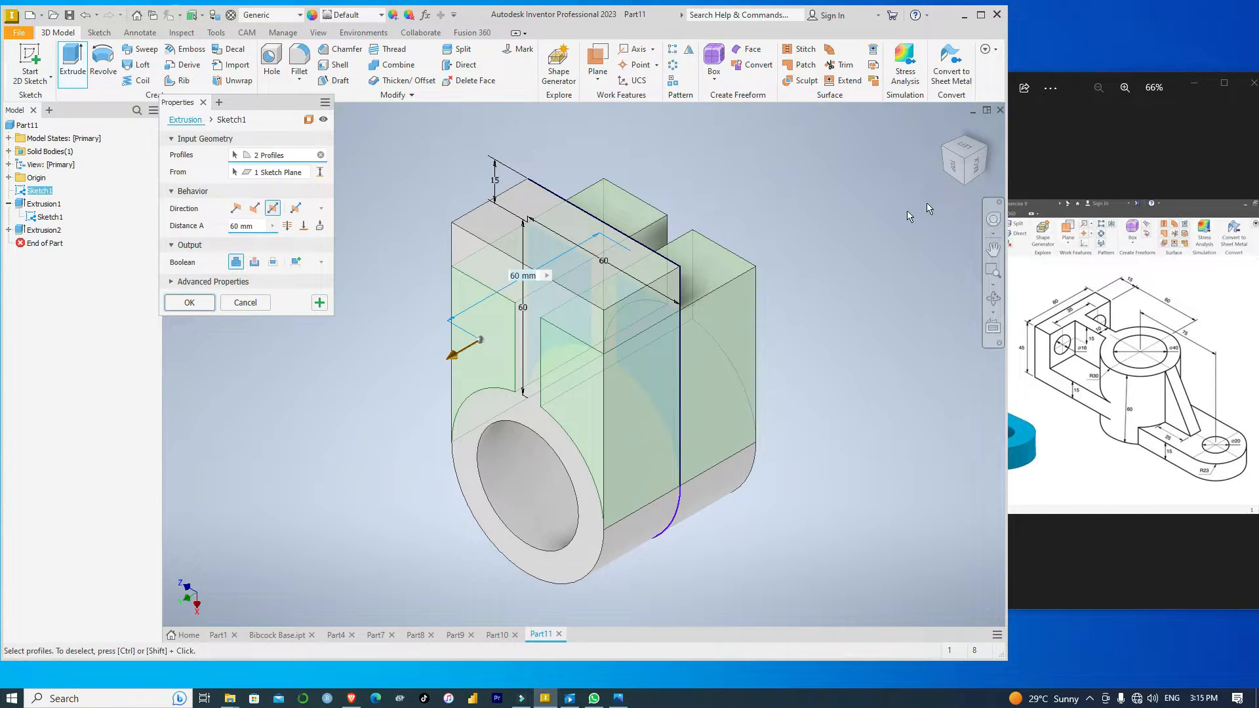
click(942, 171)
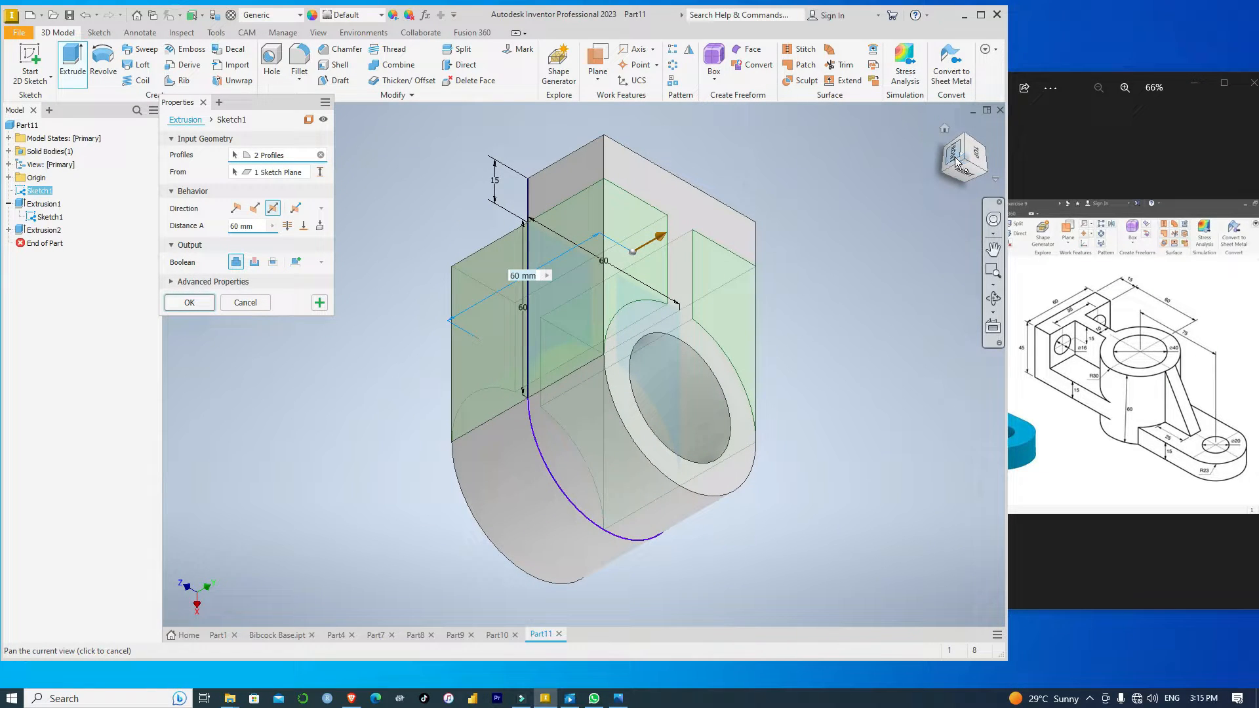
click(957, 163)
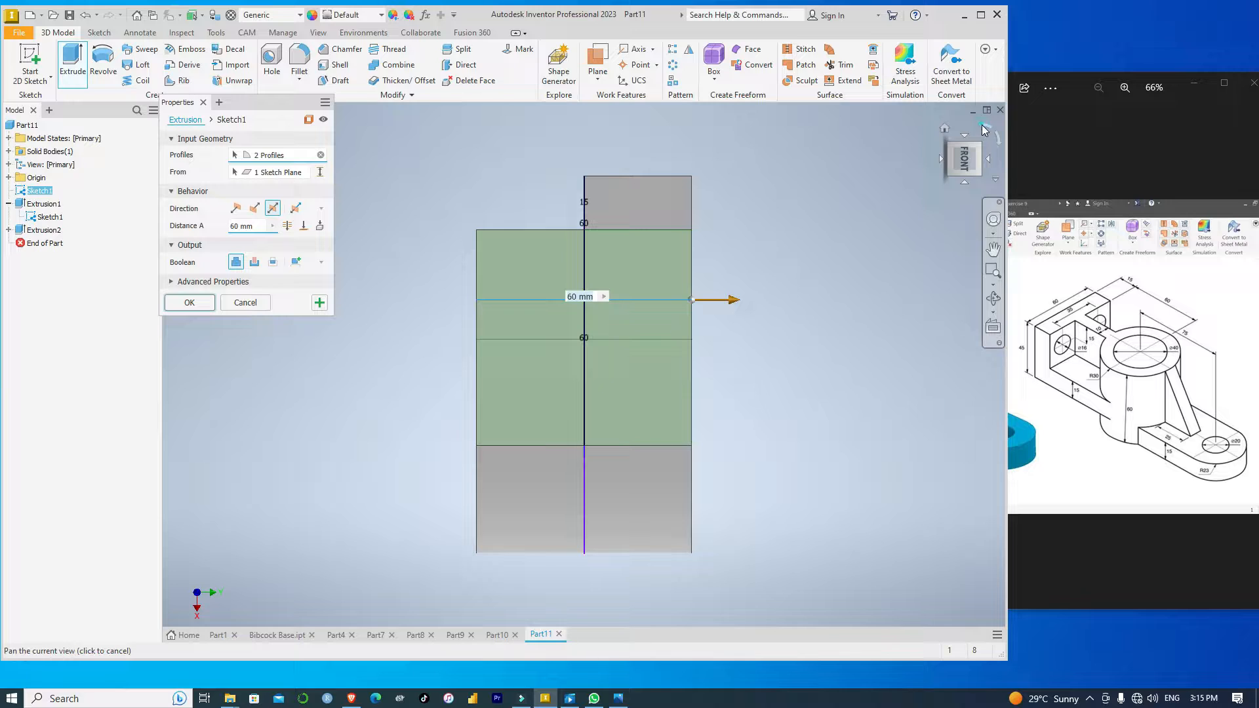
click(985, 129)
click(981, 144)
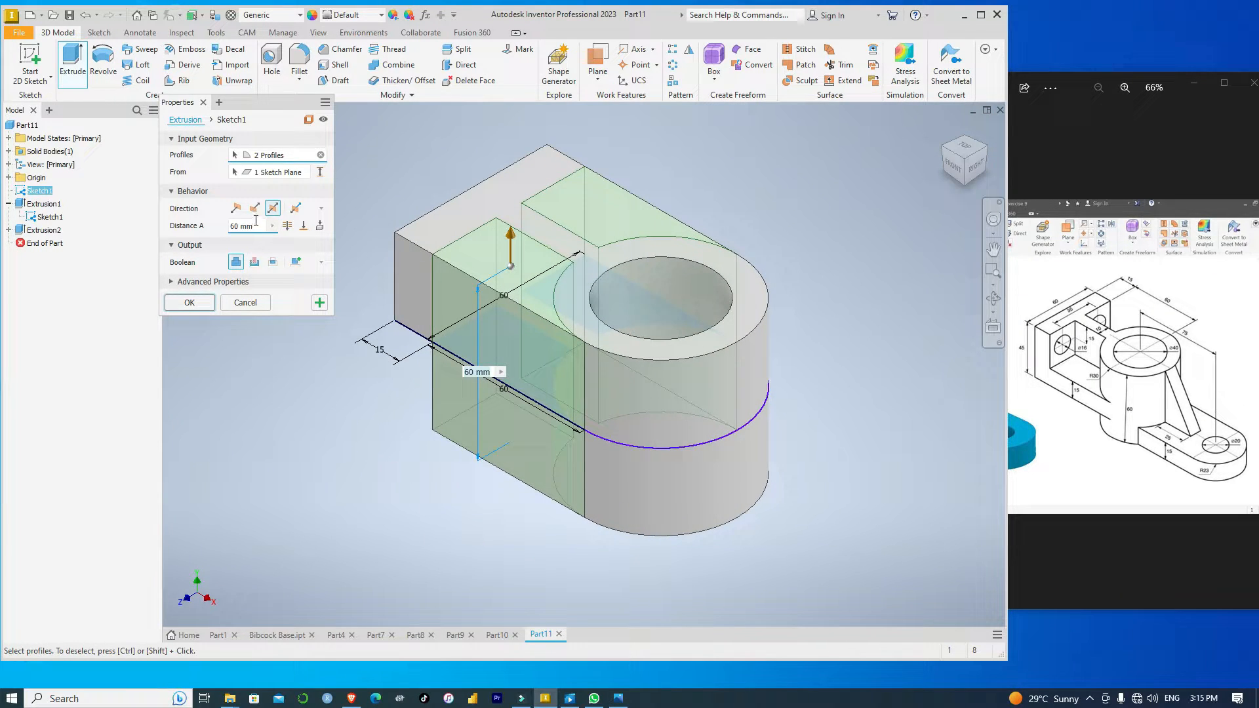
Add the T-shaped flange and web region to the profiles and extrude them 15 mm downward in the flipped direction, joined to the body.
triple_click(238, 228)
text(15)
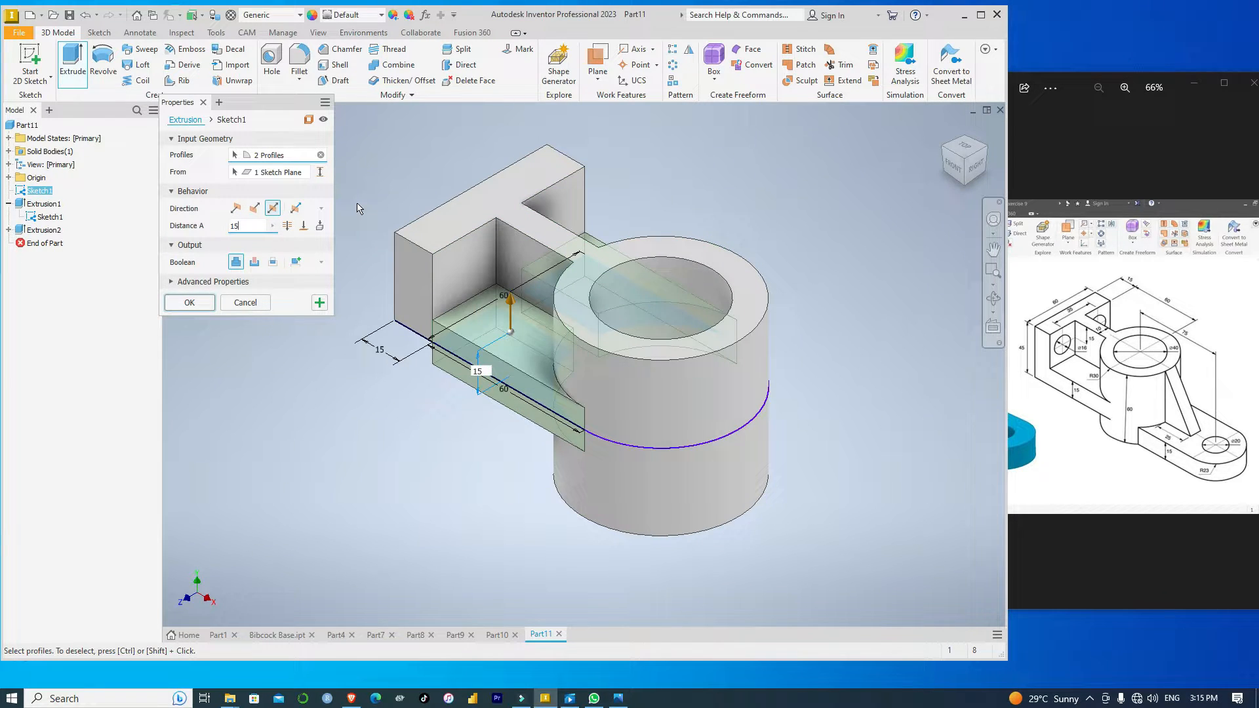
click(411, 332)
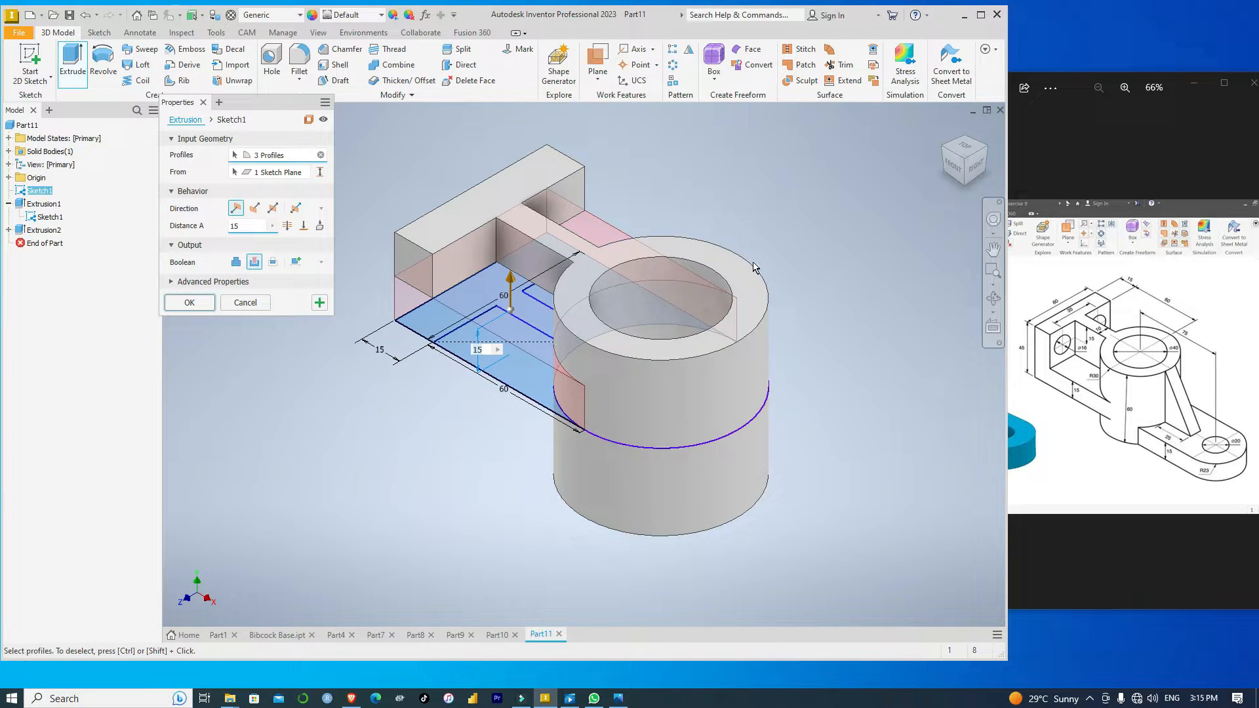
scroll(756, 263, up, 5)
scroll(802, 253, down, 5)
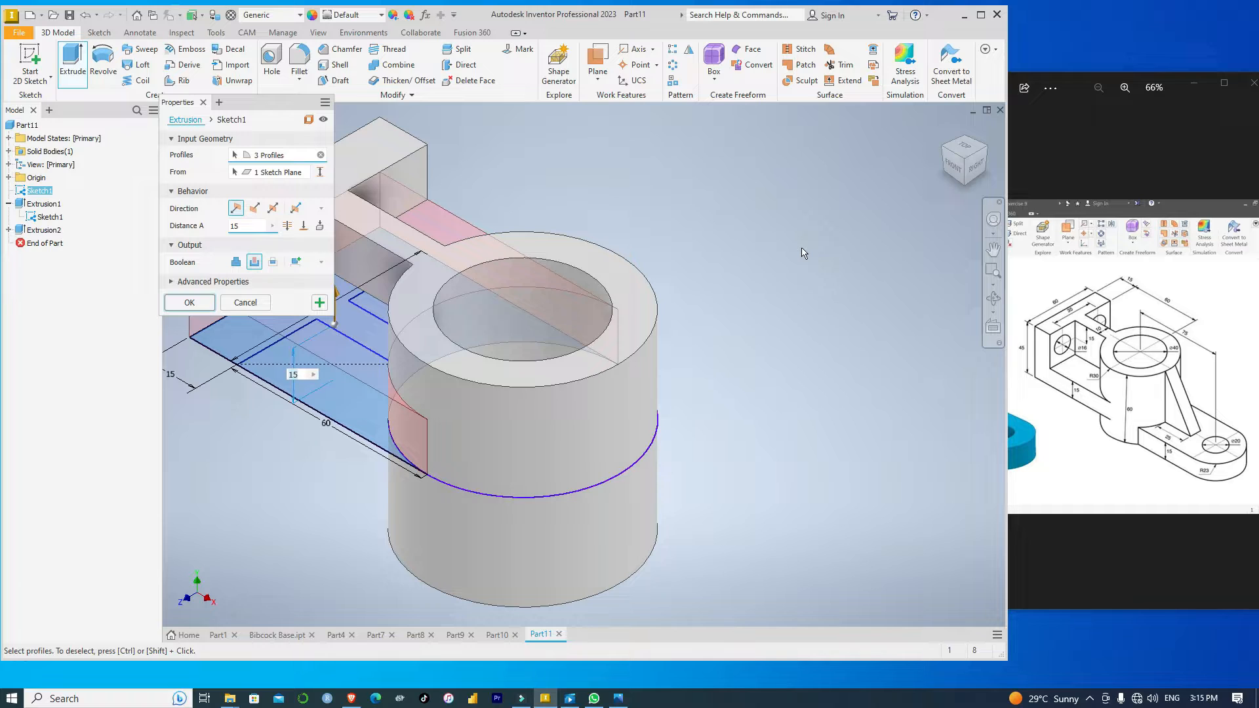
scroll(768, 253, up, 2)
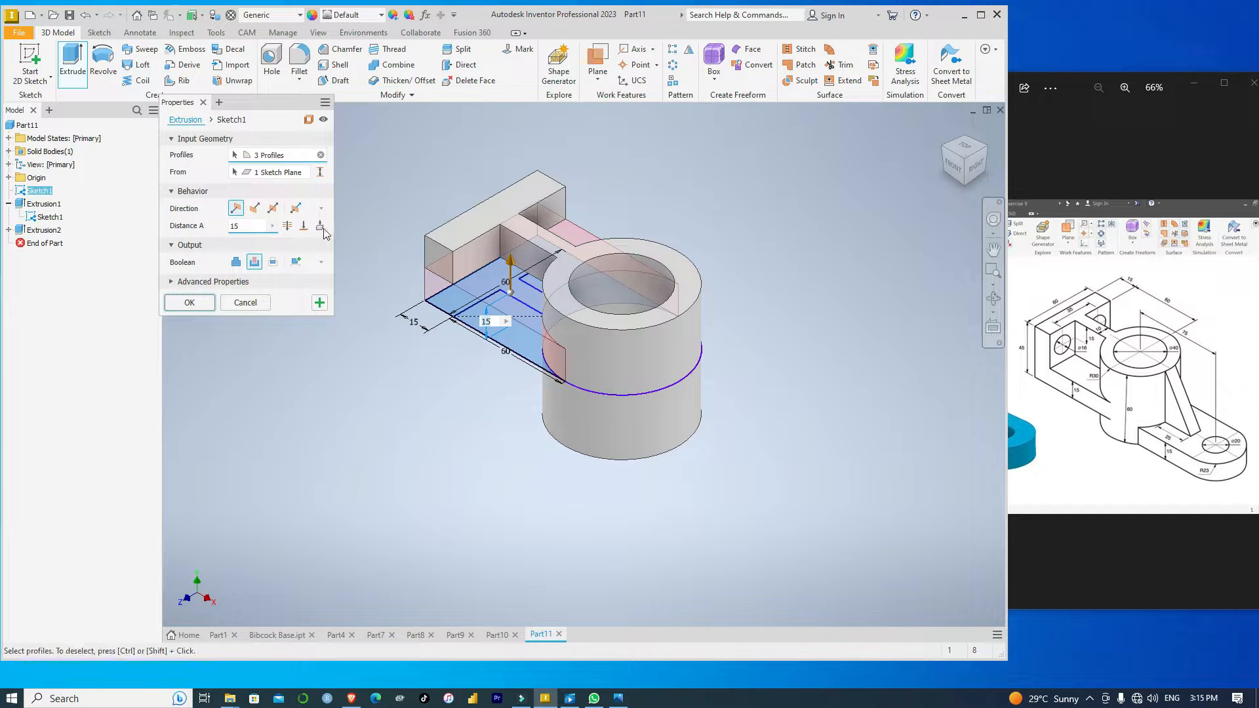
click(255, 209)
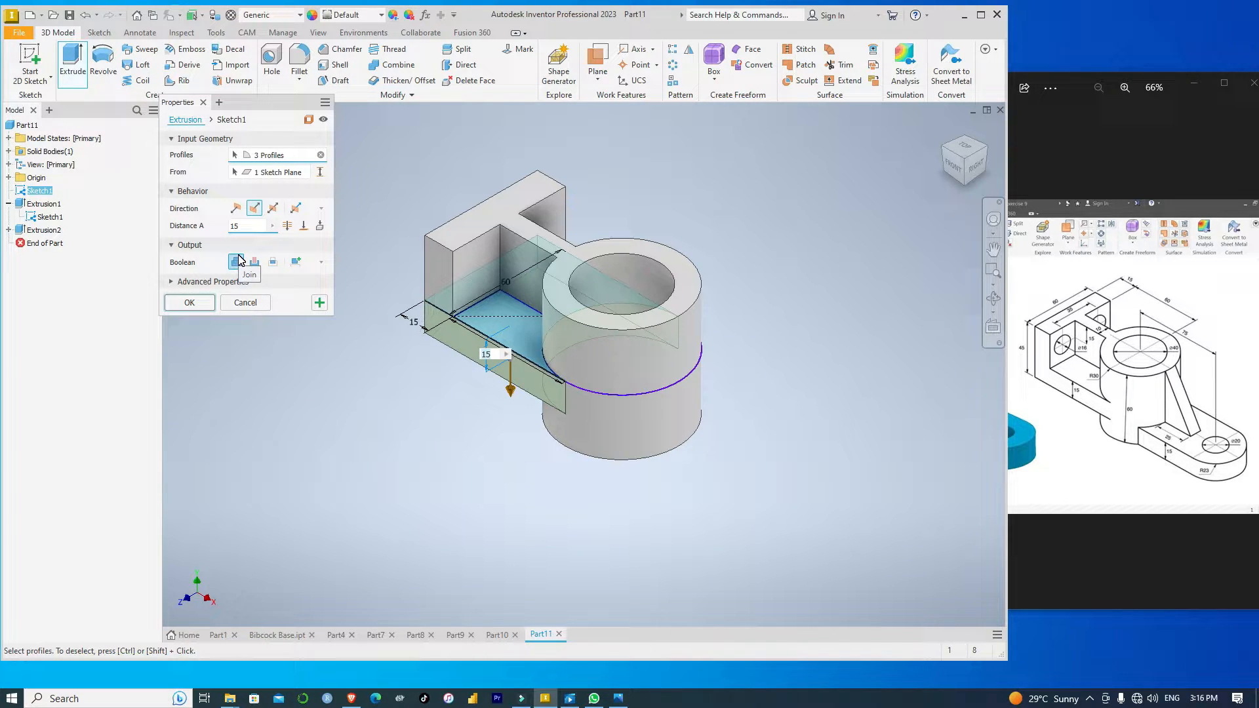
click(190, 303)
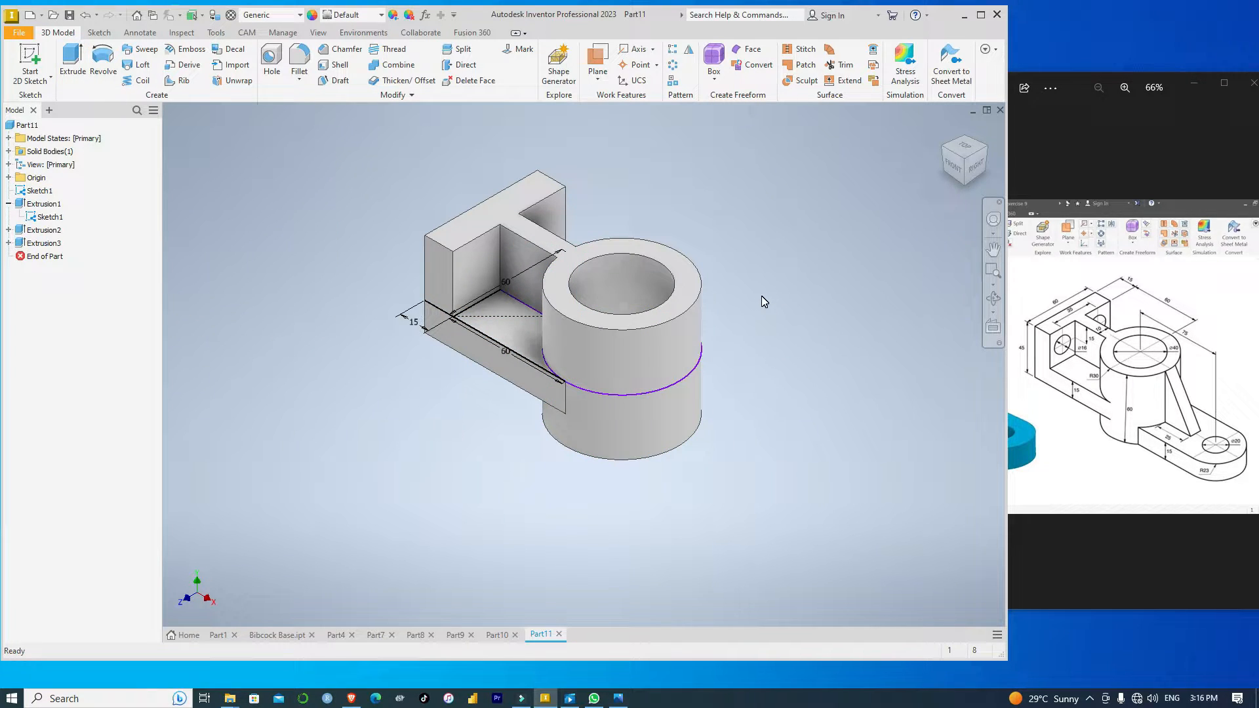
Start a new sketch on the flange's inner face beside the narrow web.
middle_drag(758, 393, 770, 312)
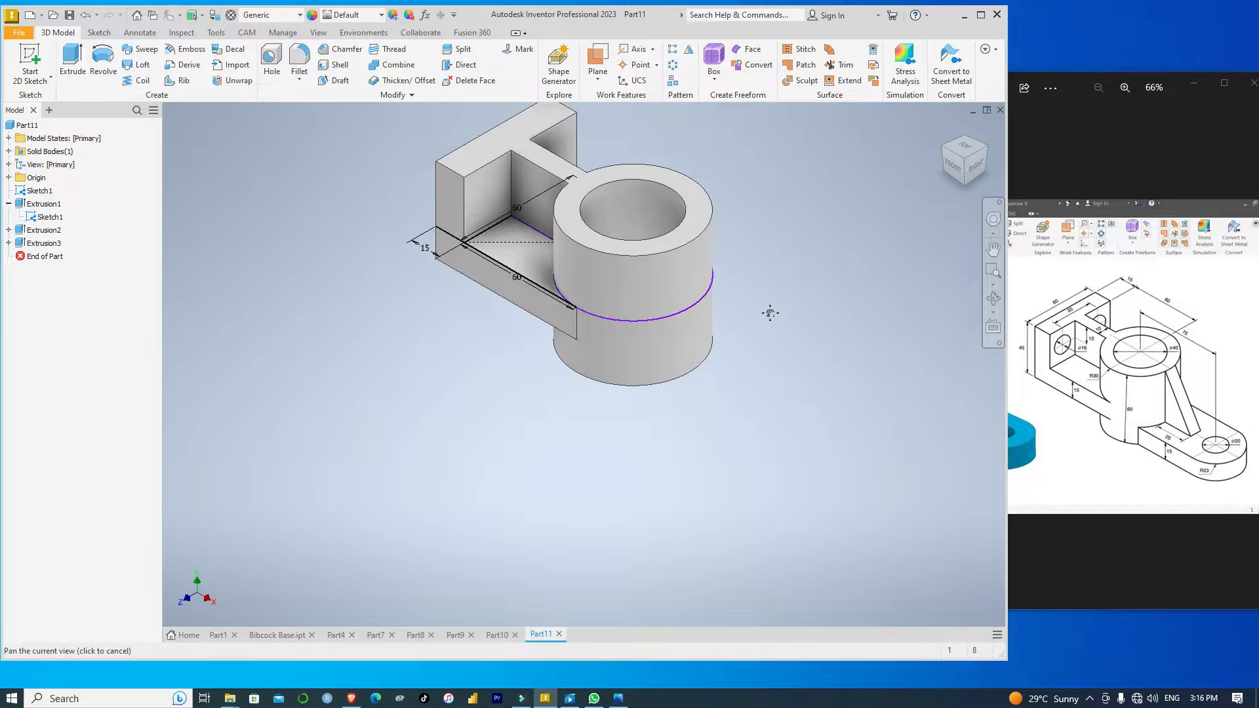
click(943, 165)
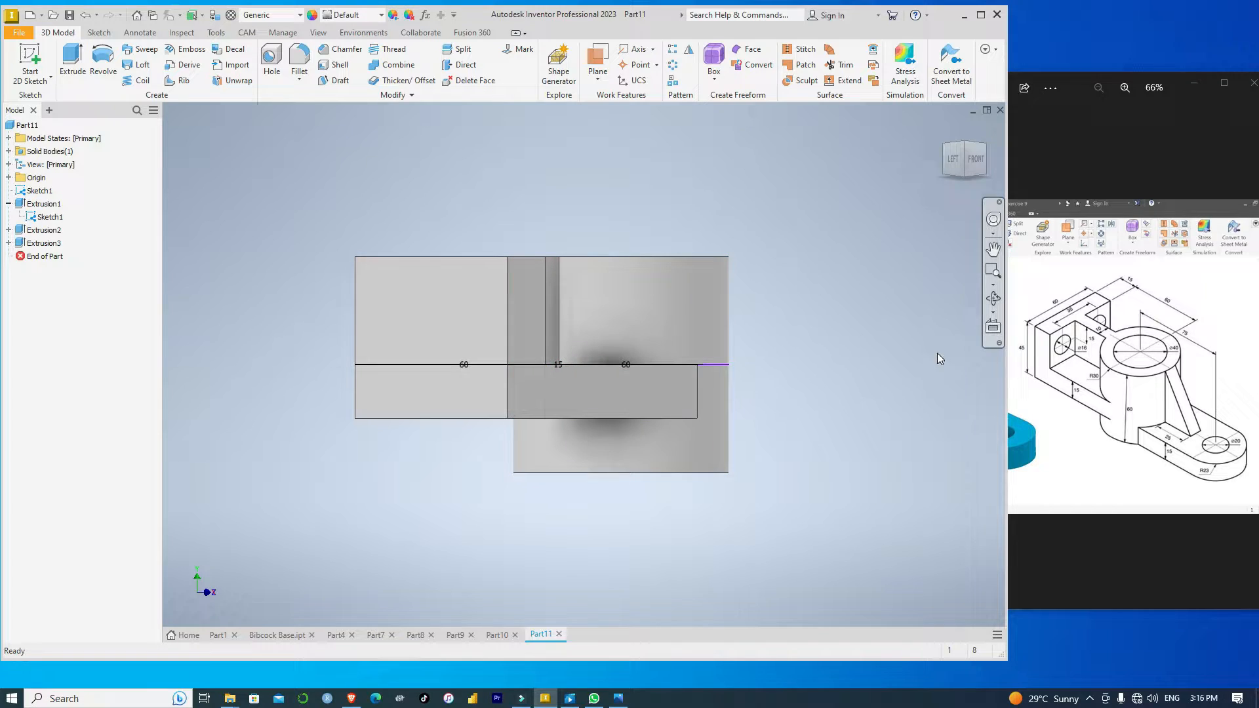
click(985, 147)
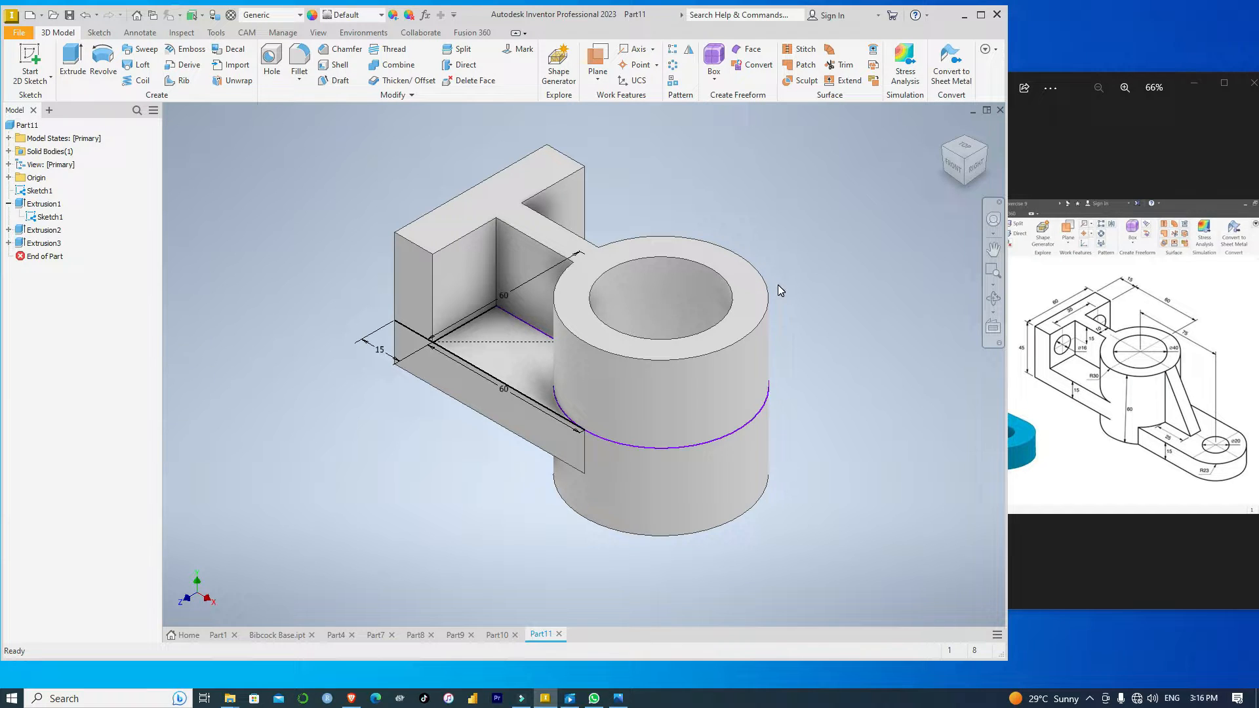
scroll(810, 341, up, 3)
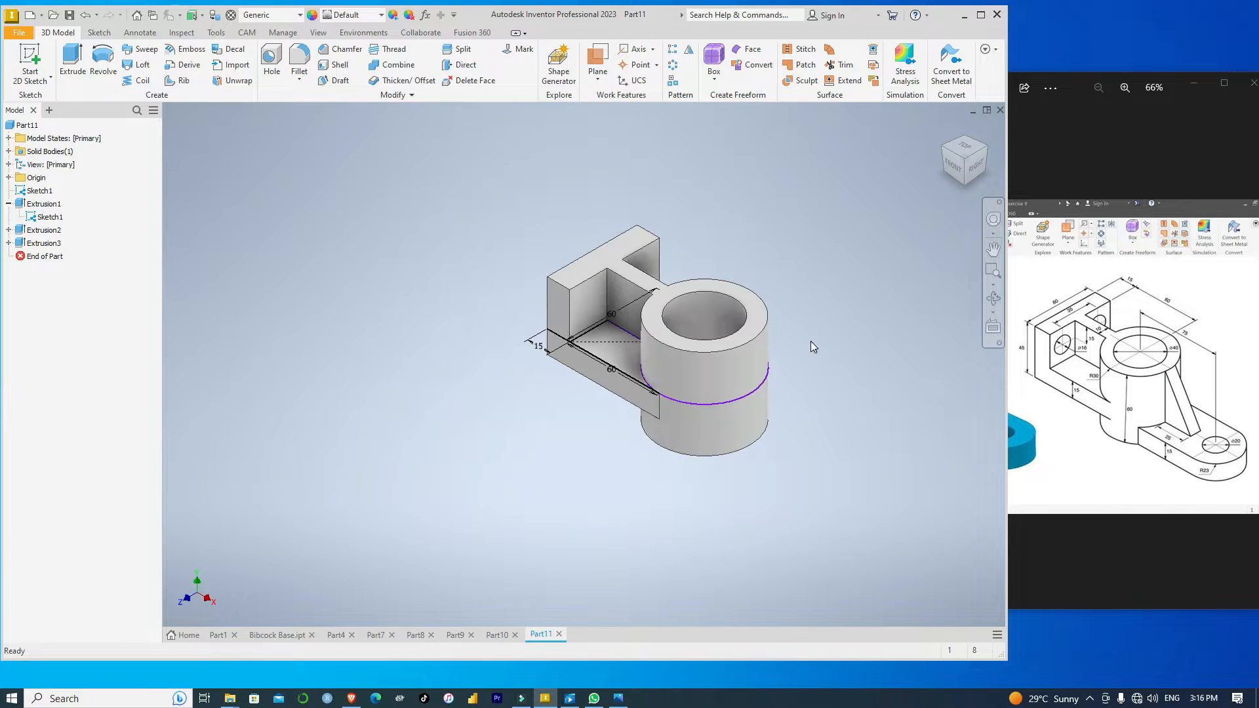
click(954, 167)
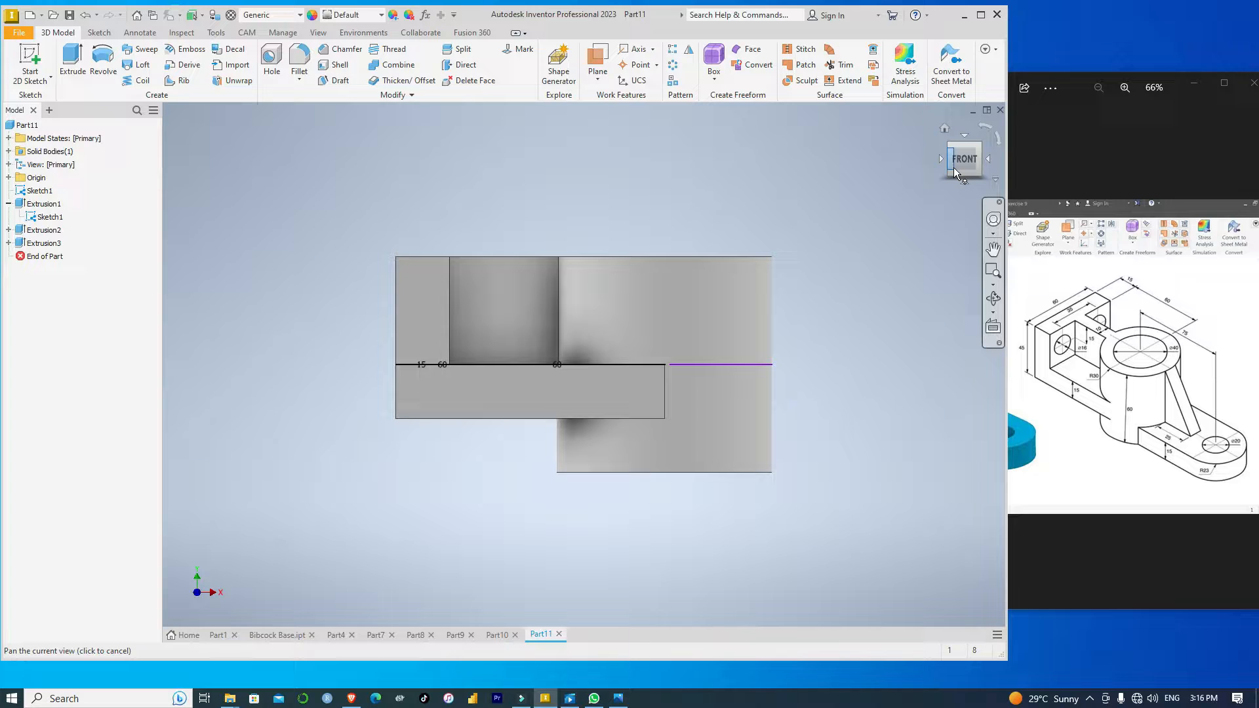
click(981, 144)
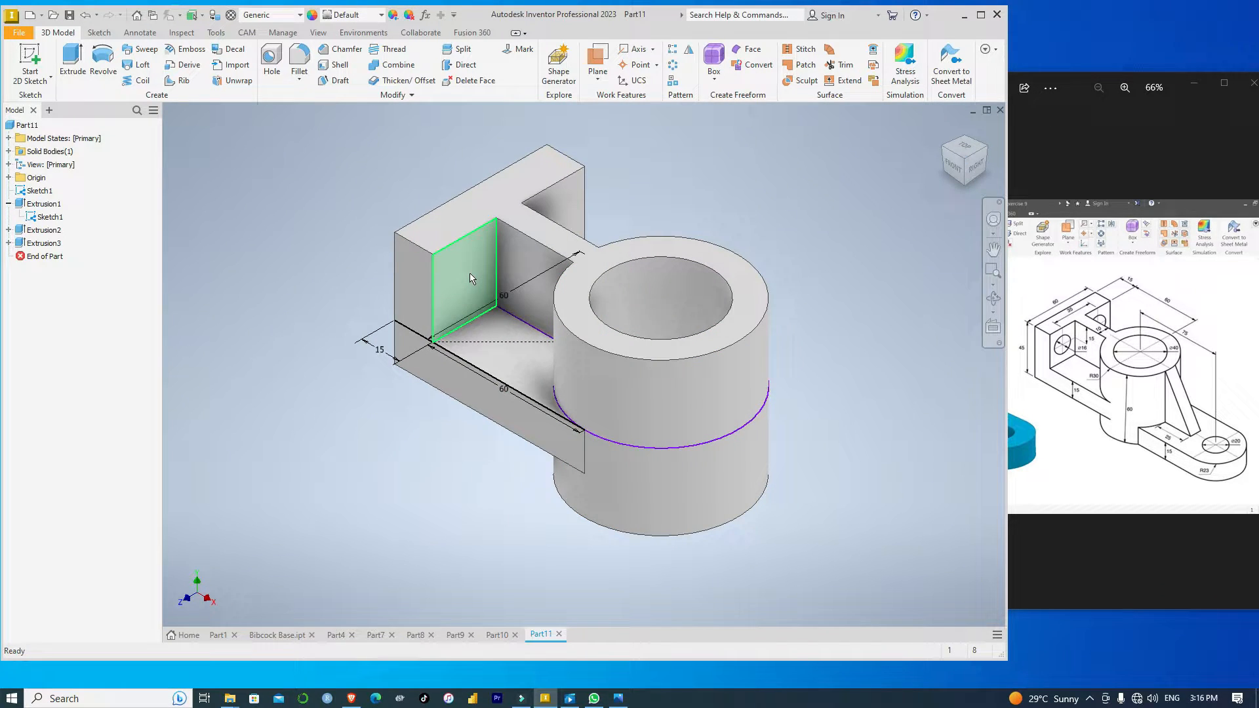
click(470, 278)
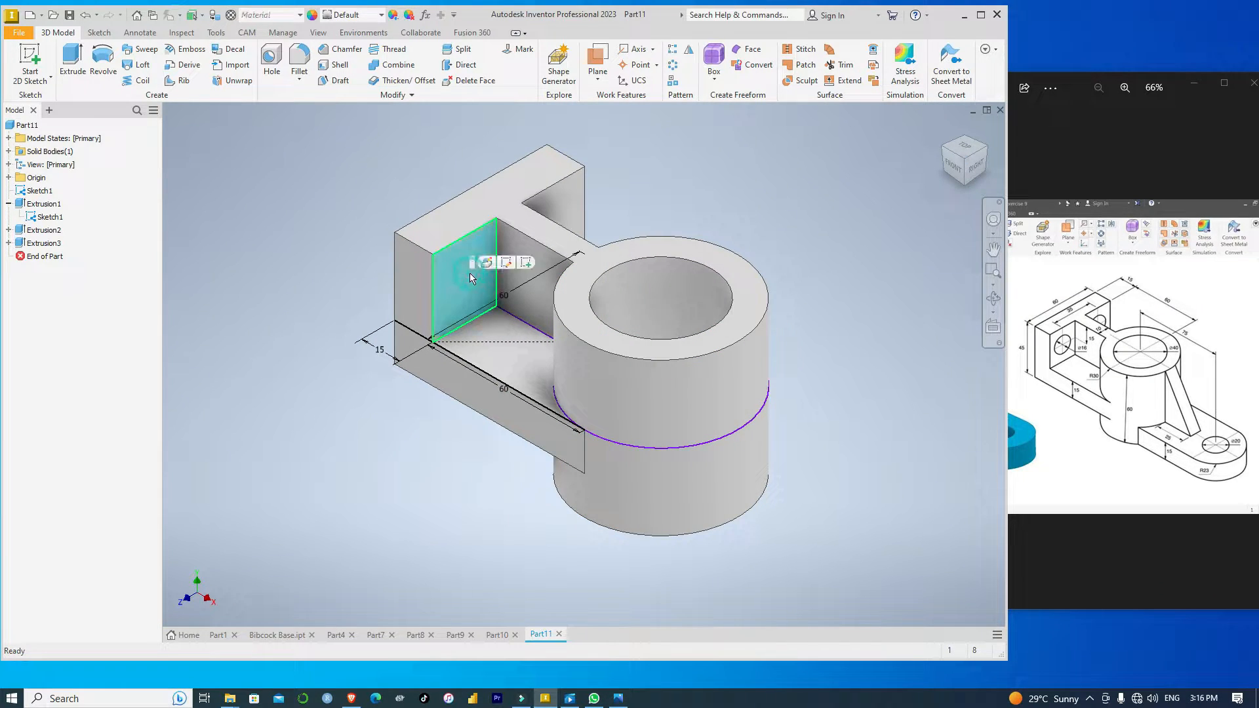
click(526, 263)
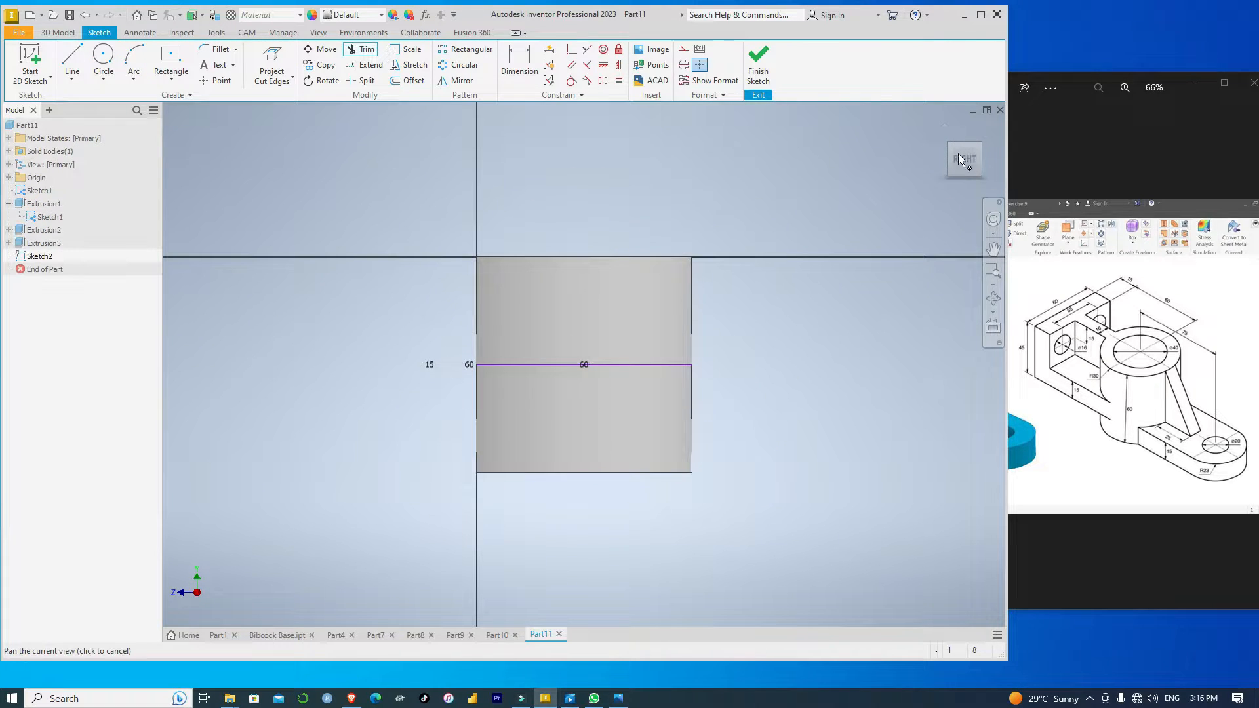
click(950, 144)
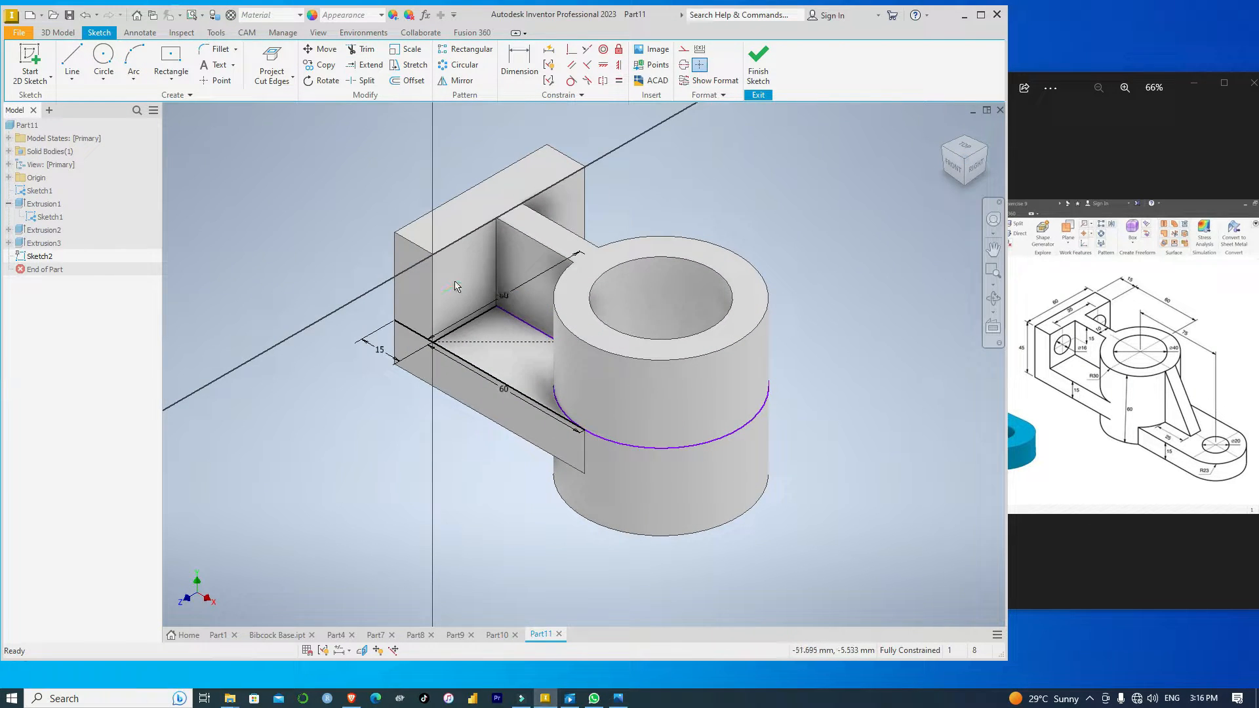
Draw a circle with a diameter of 16 mm near the middle of the flange's inner face.
key(c)
scroll(472, 282, up, 2)
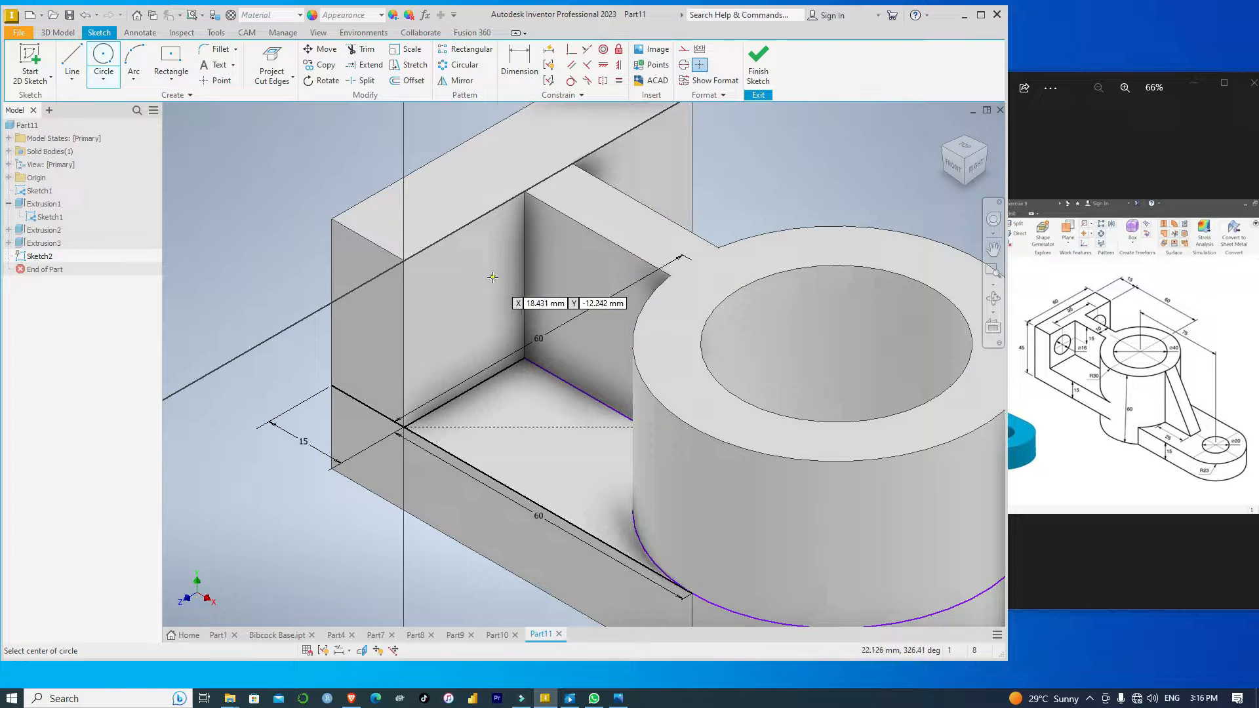
click(465, 301)
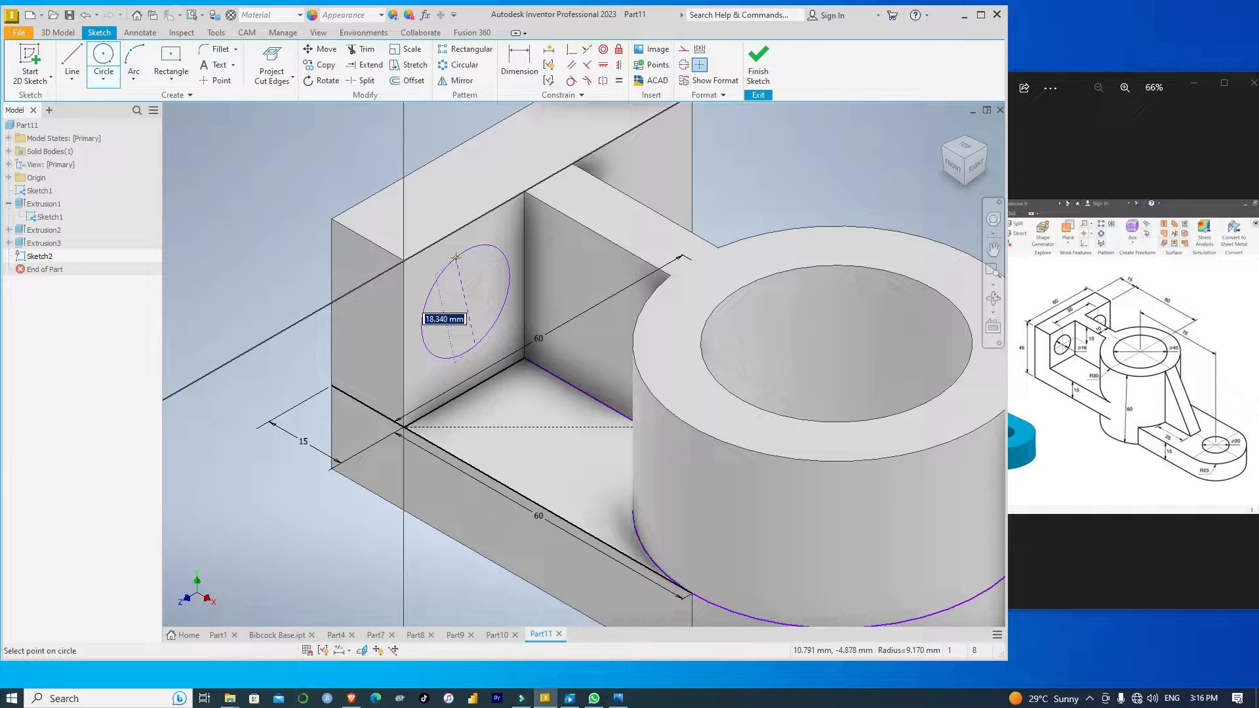
text(16)
key(Return)
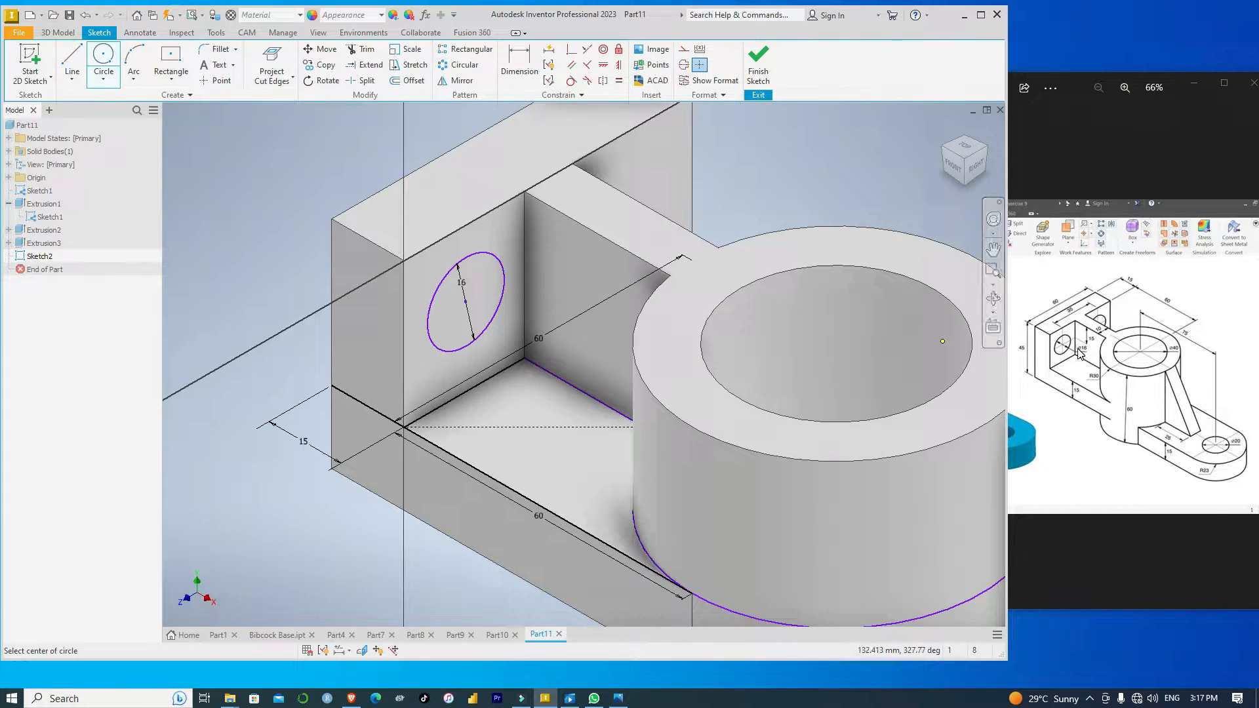
Switch to the reference image and enlarge the flange area to examine the hole's positioning dimensions.
click(1120, 359)
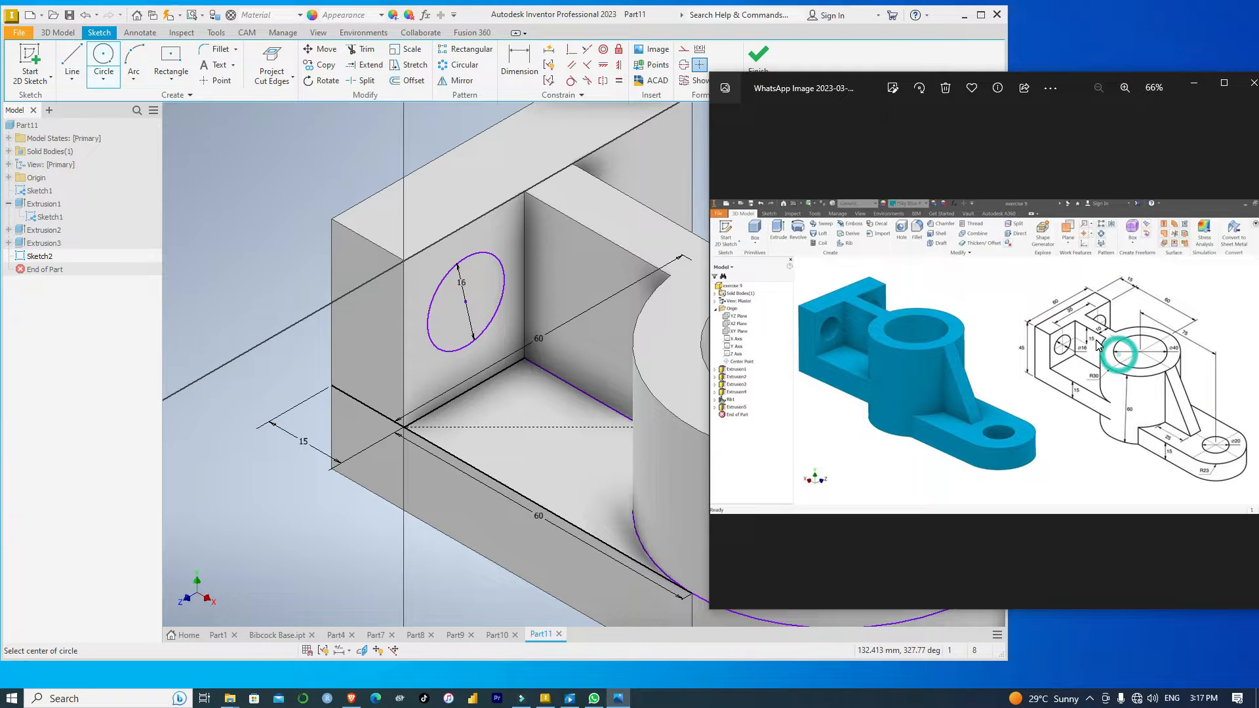
drag(1065, 75, 972, 76)
scroll(994, 333, up, 5)
scroll(994, 333, up, 3)
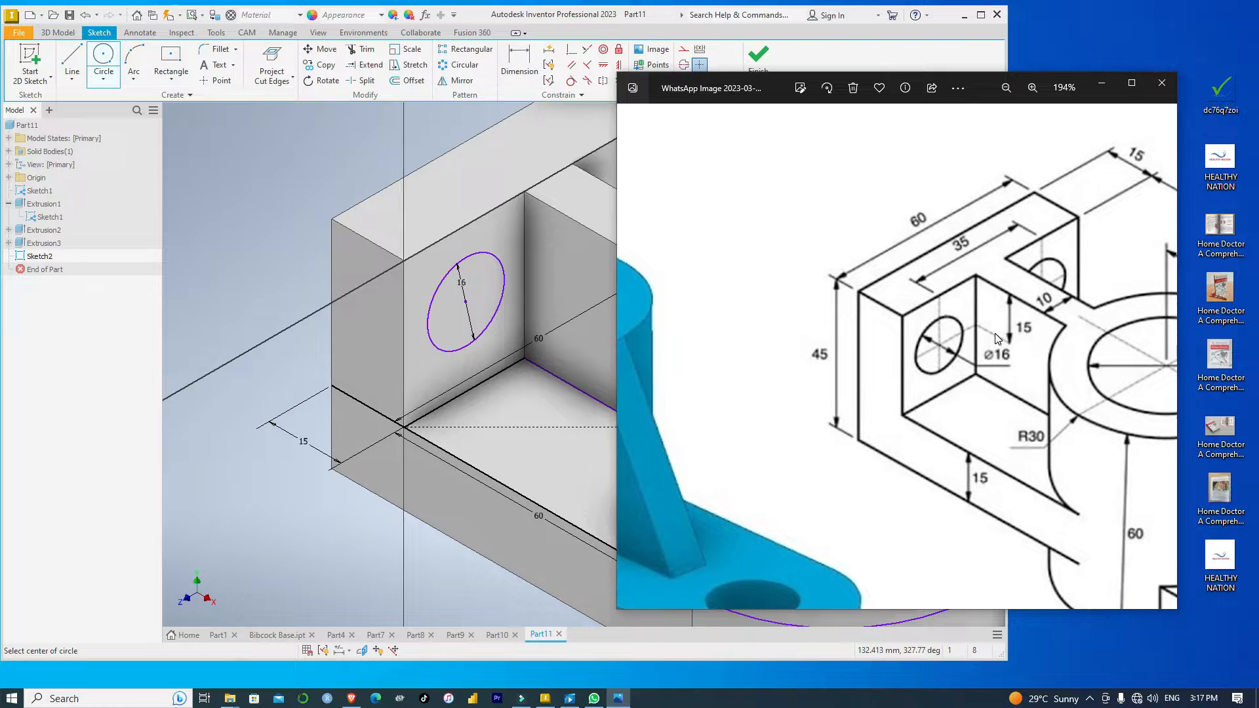
drag(980, 77, 1063, 78)
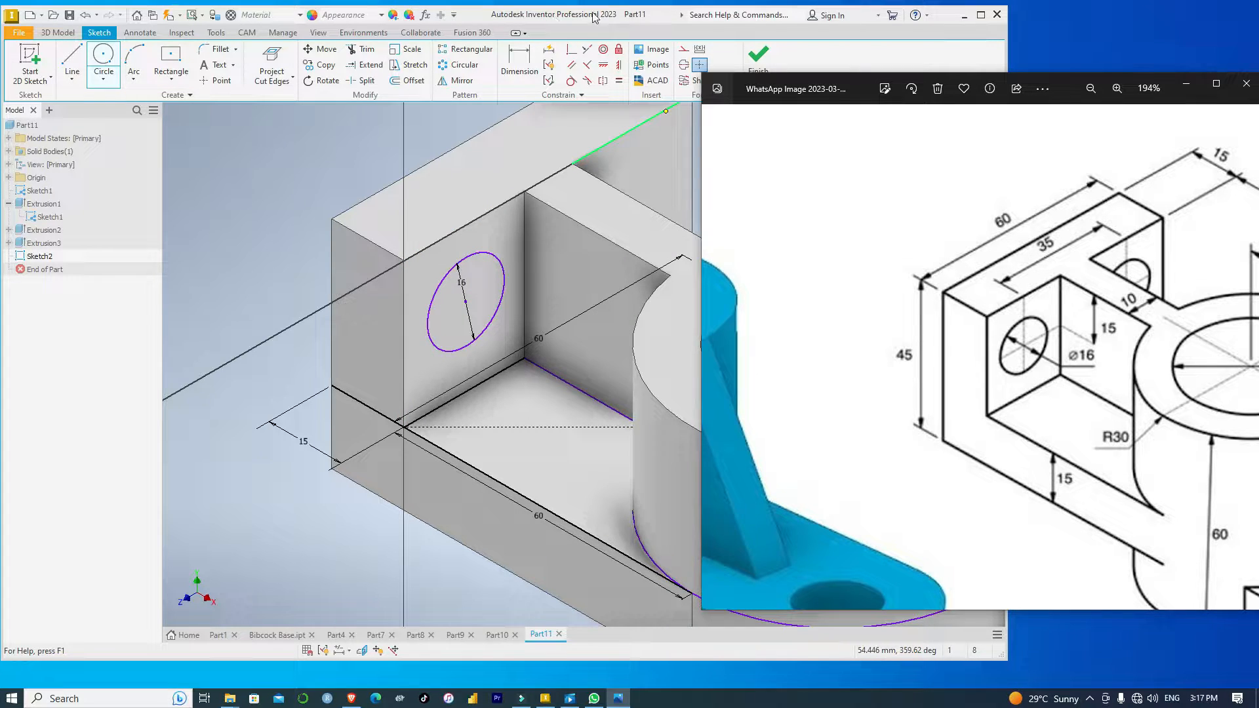
Switch back to Inventor and dimension the circle's centre 15 mm below the flange's upper edge.
click(660, 19)
click(518, 62)
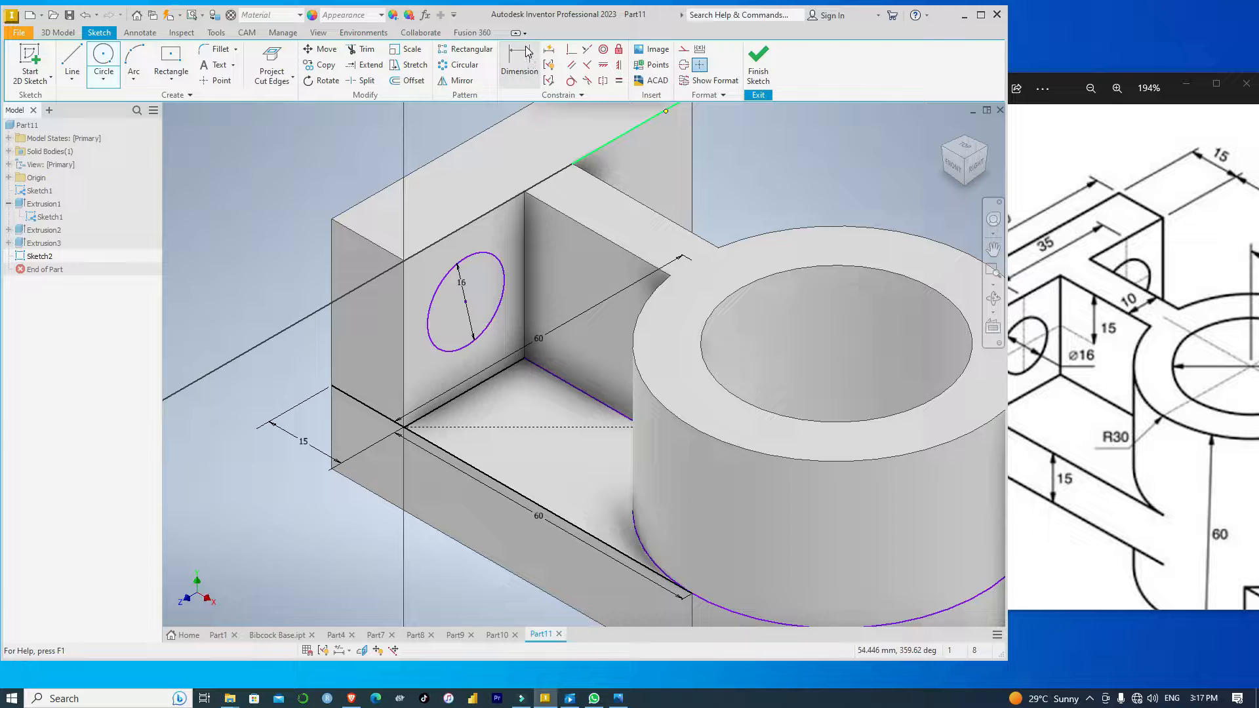
click(476, 257)
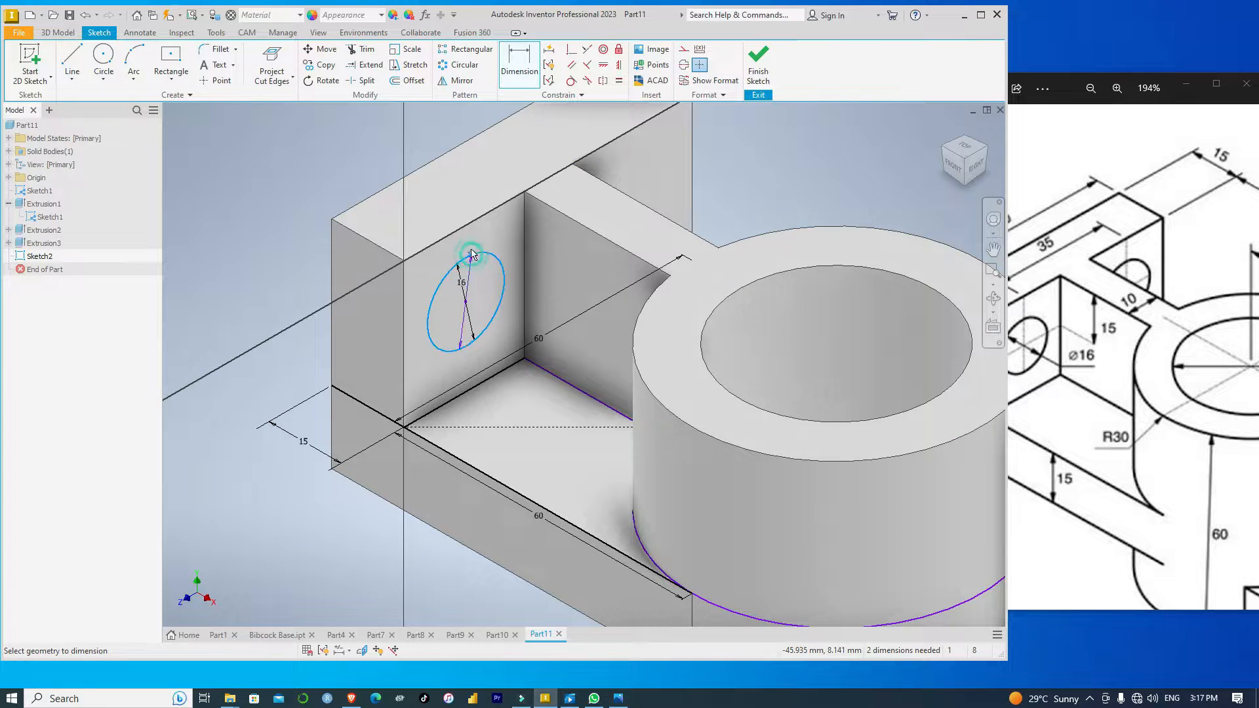
click(462, 227)
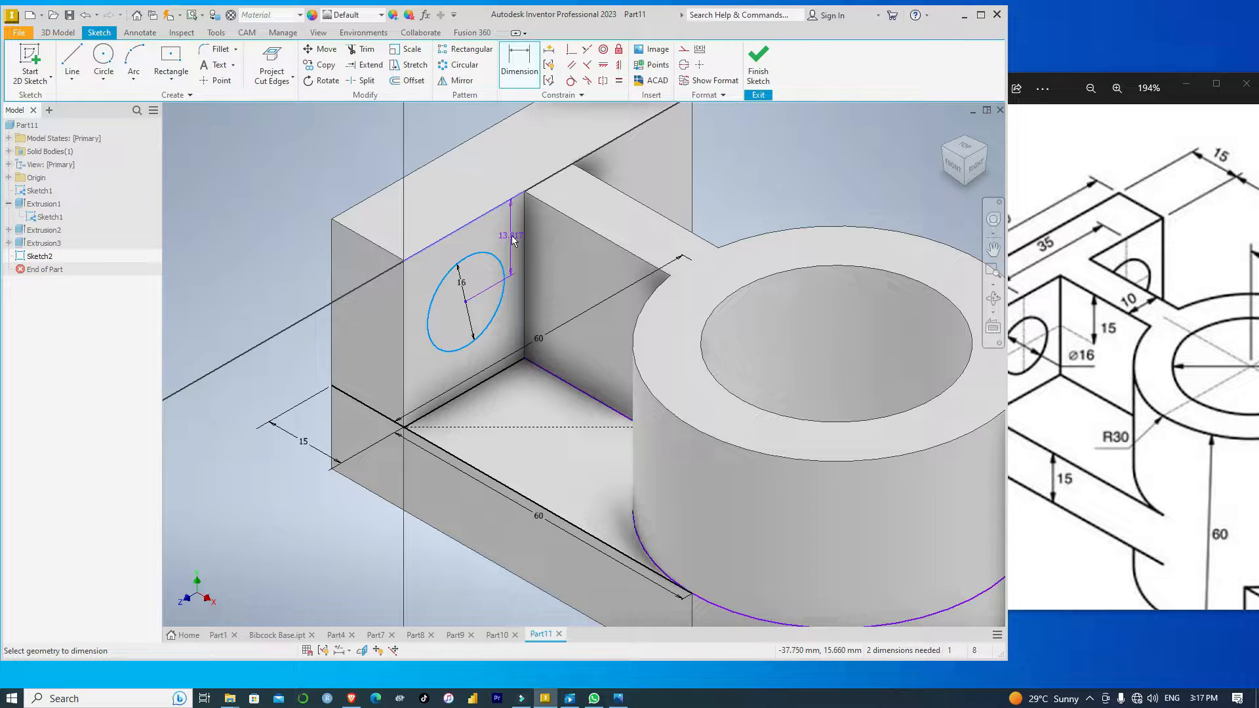
click(514, 240)
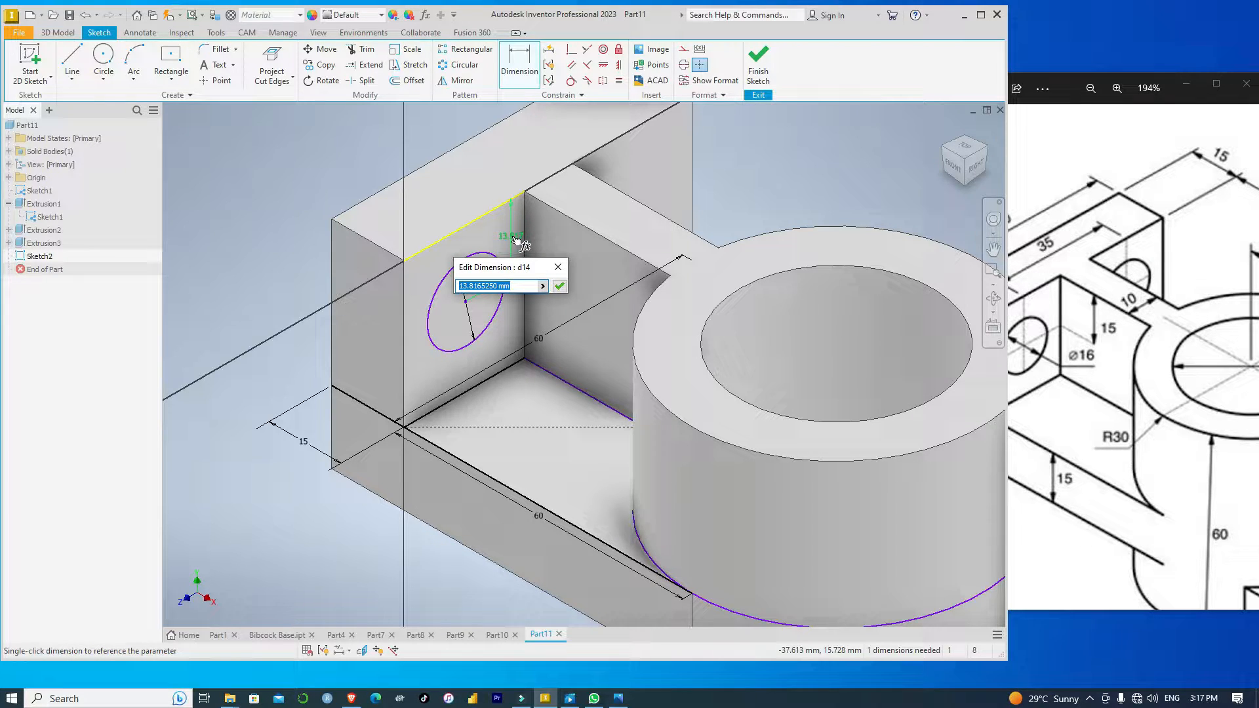
text(15)
key(Return)
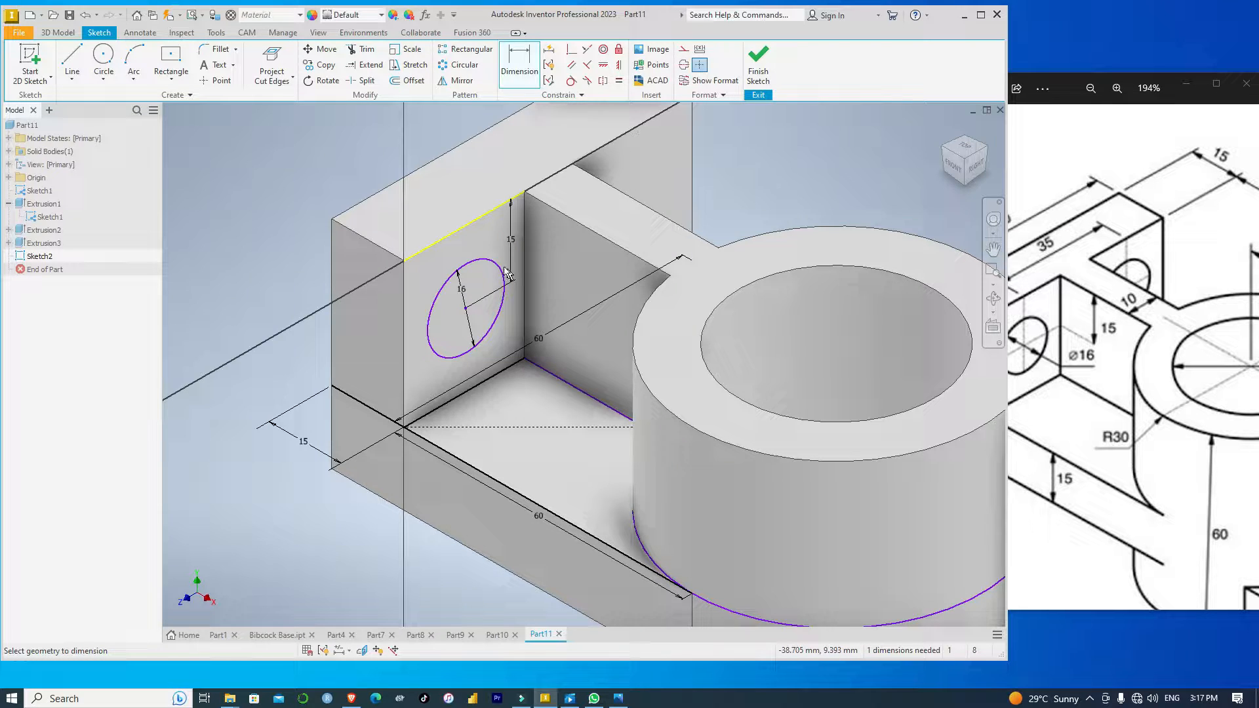
Dimension the circle's centre 12.5 mm from the flange's outer vertical edge.
click(466, 312)
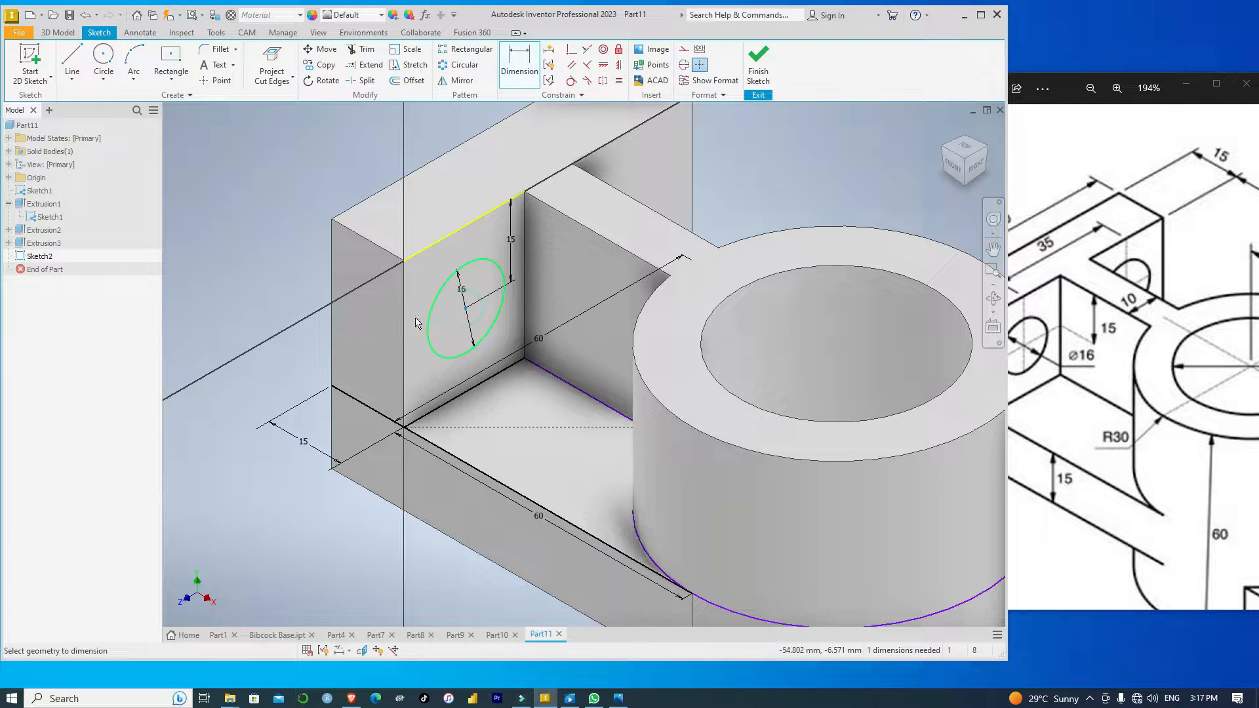
click(404, 328)
click(465, 307)
click(434, 273)
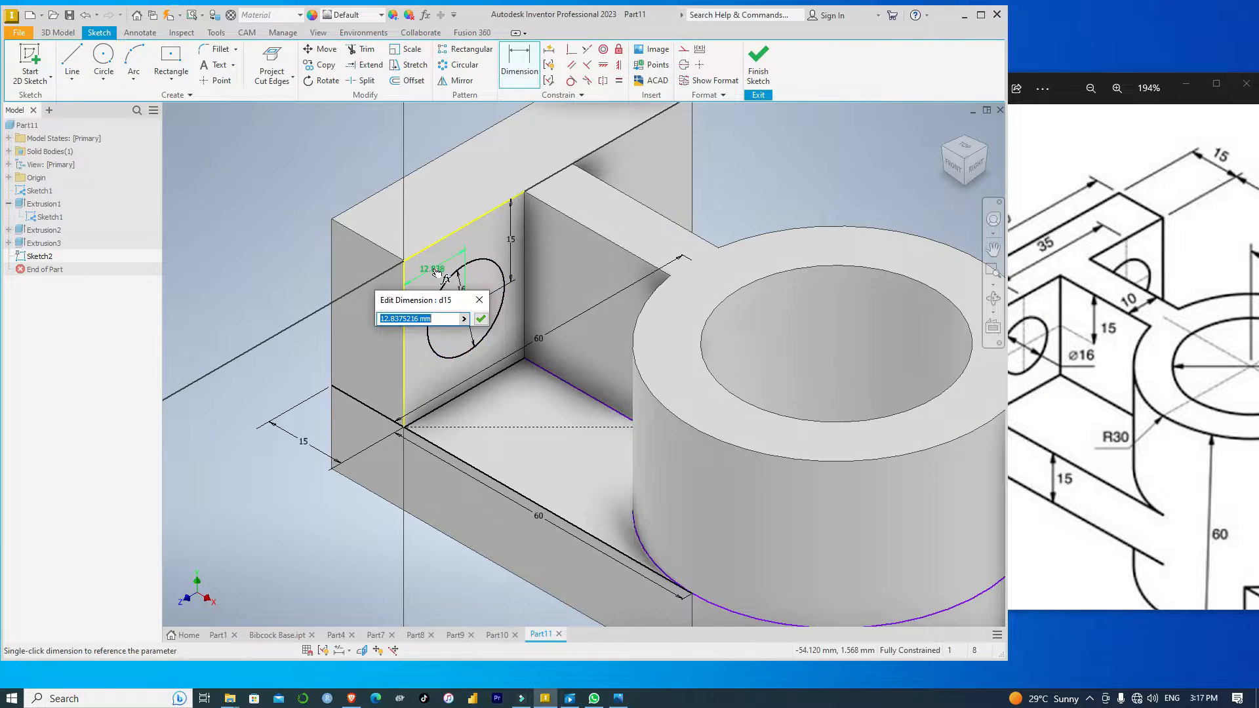
text(12)
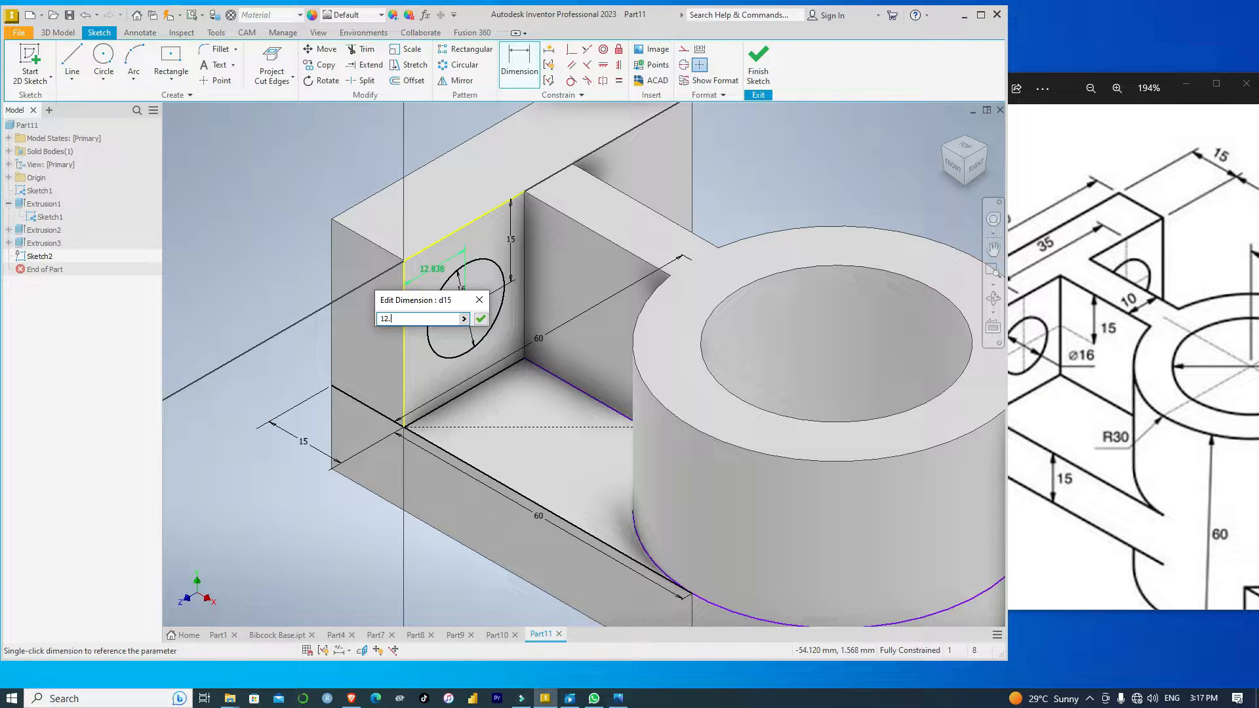
text(.5)
key(Return)
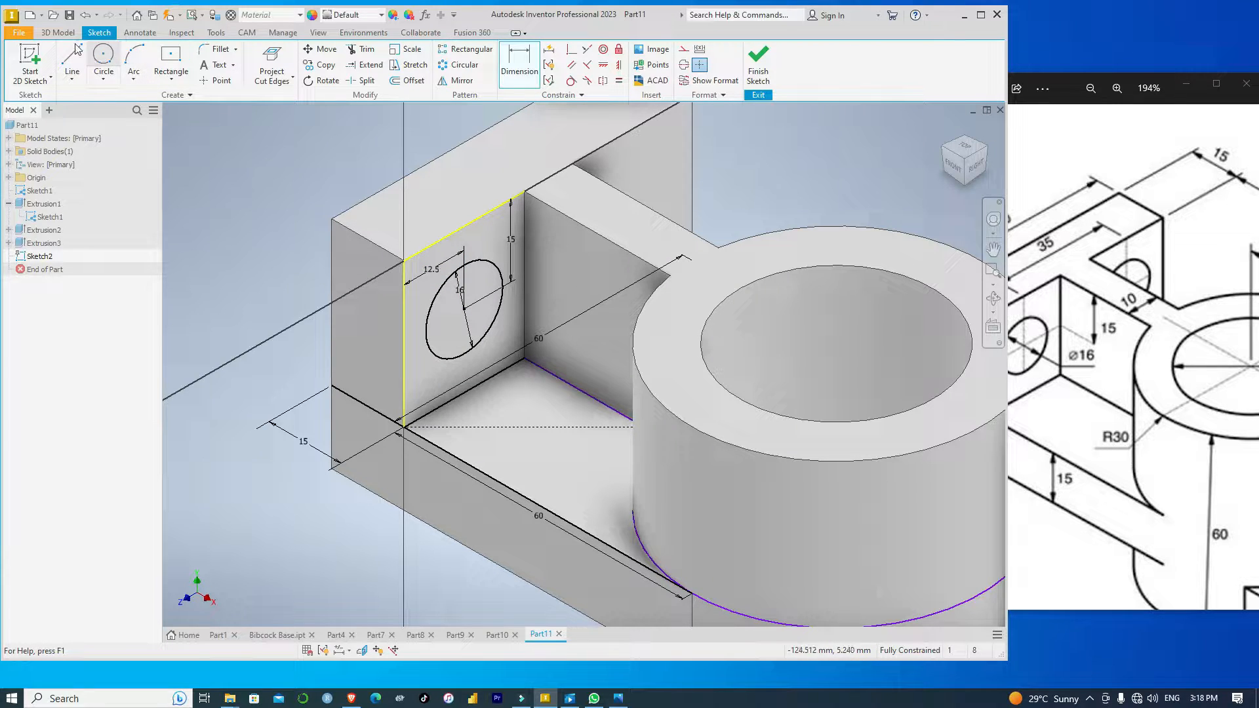
Extrude the 16 mm circle as a cut through all, directed into the flange.
key(e)
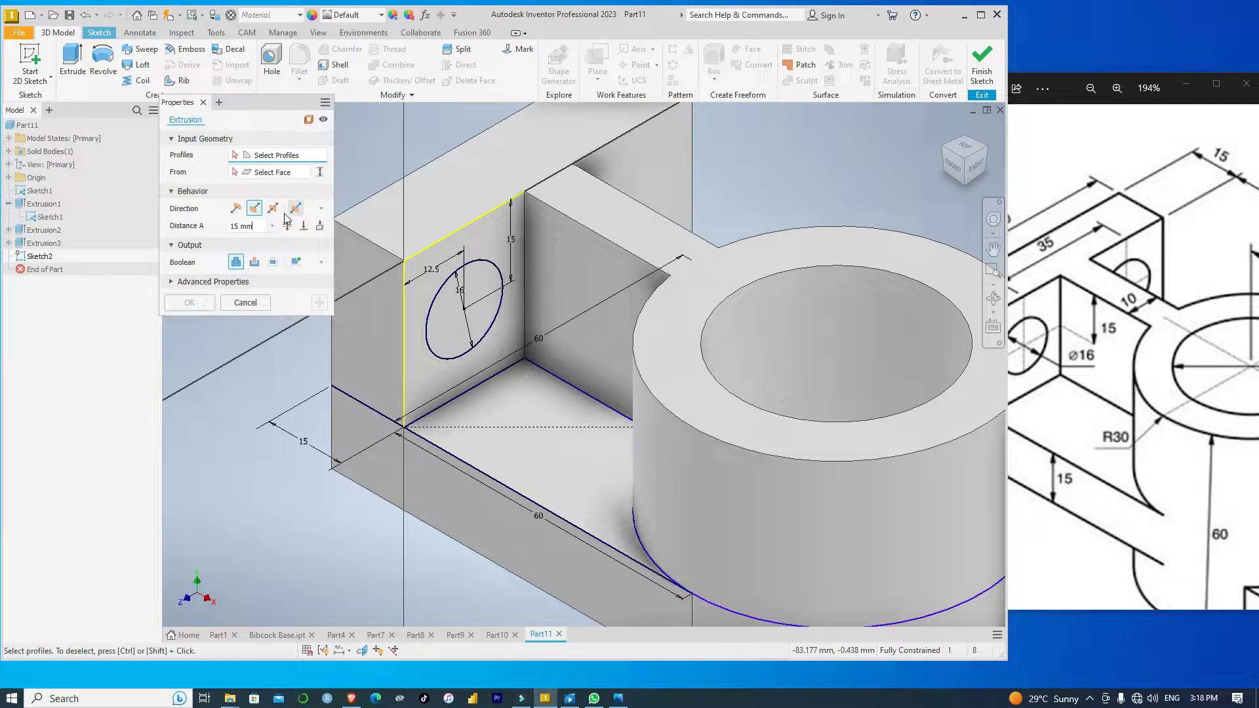
click(286, 225)
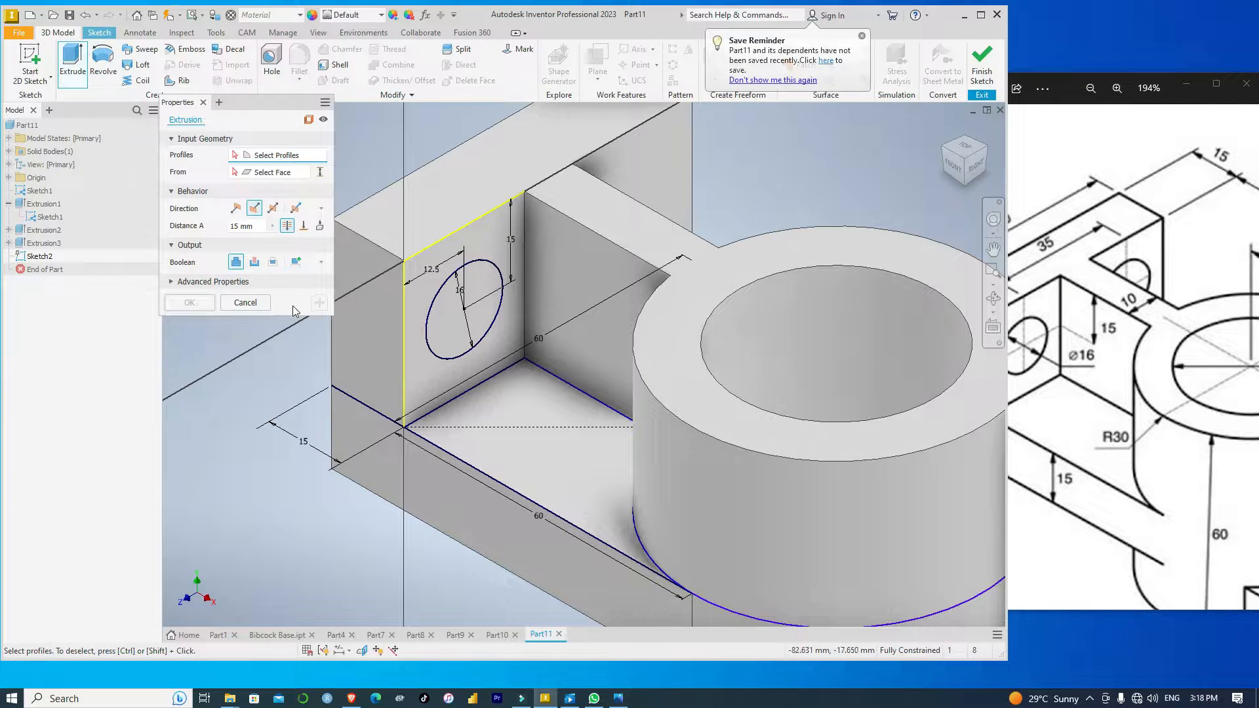
click(486, 286)
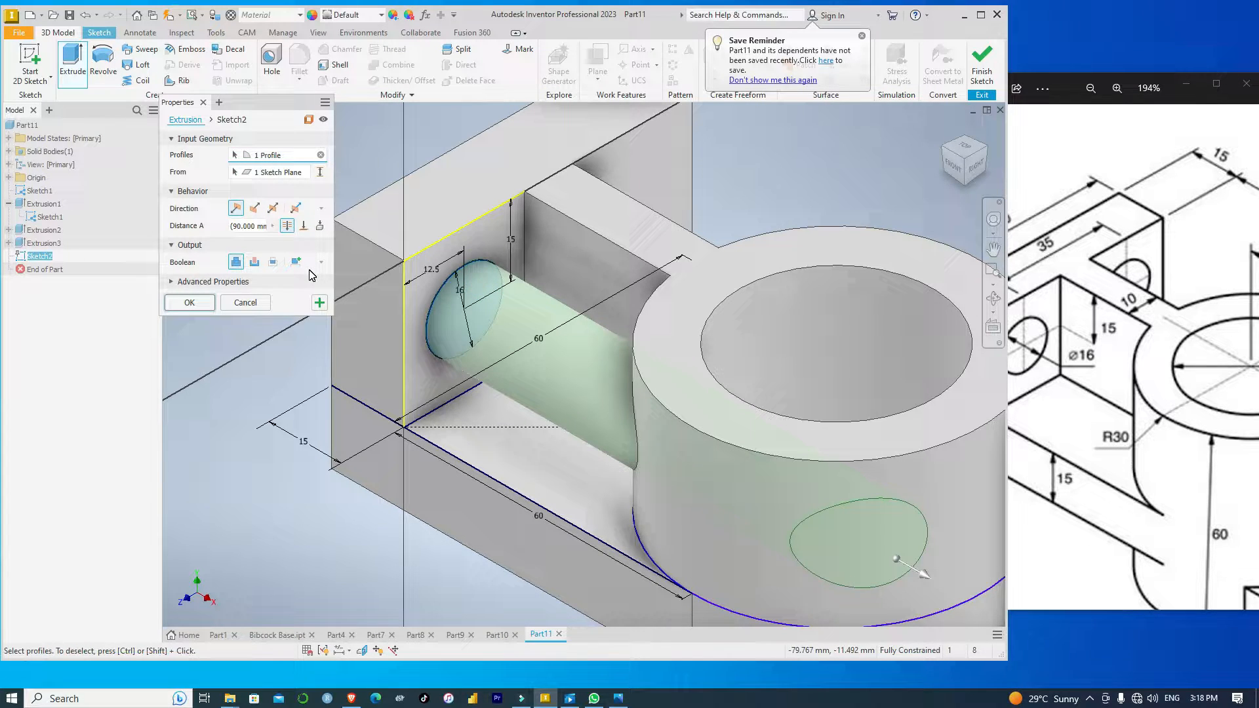
click(255, 209)
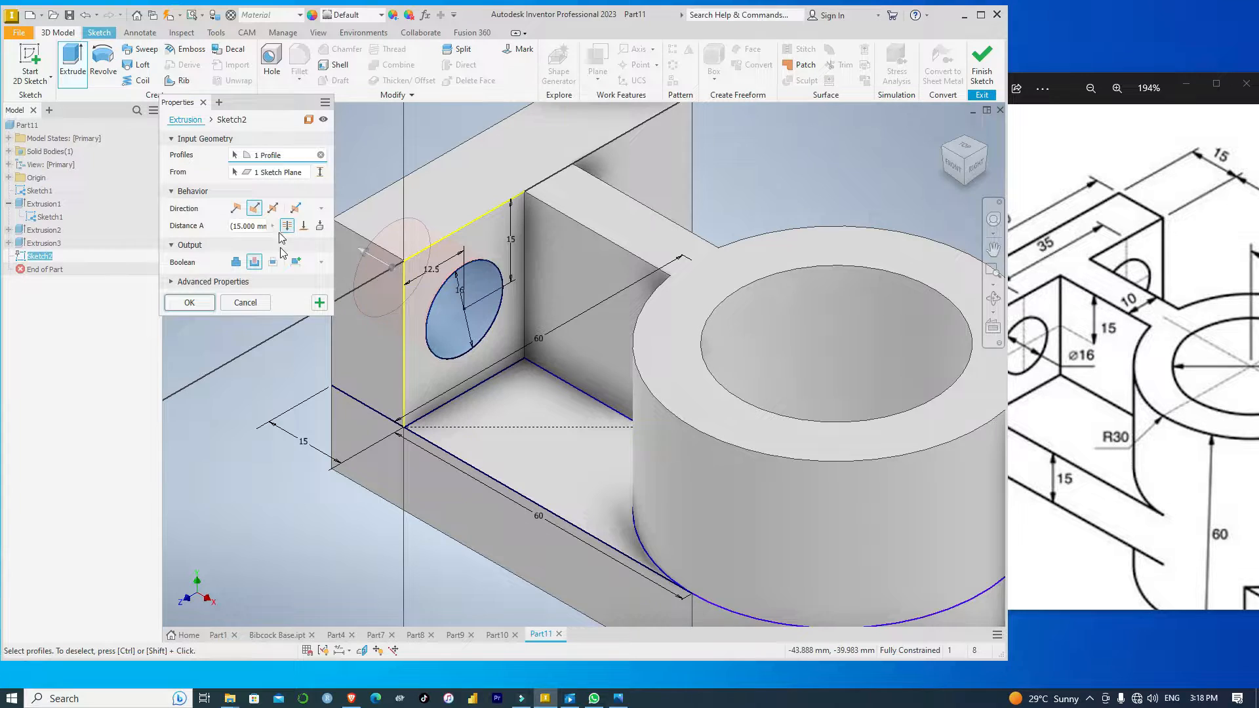
click(190, 305)
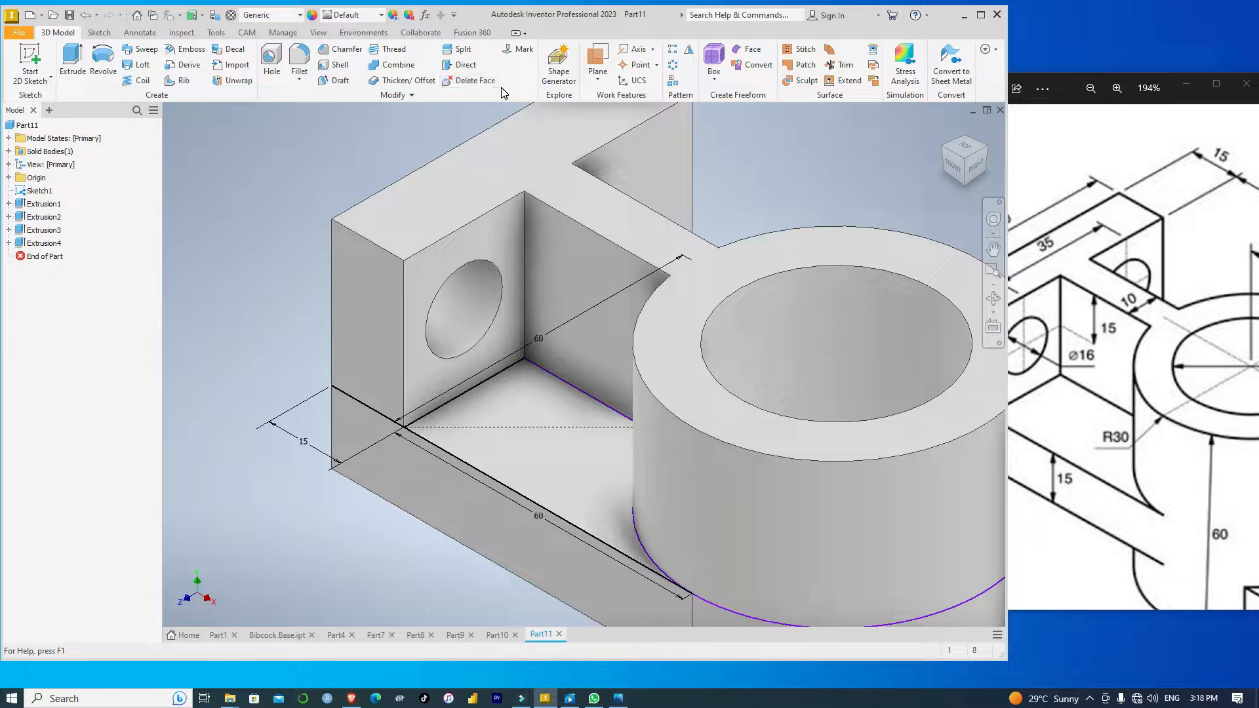
Mirror the flange hole cut about the XY plane.
click(688, 52)
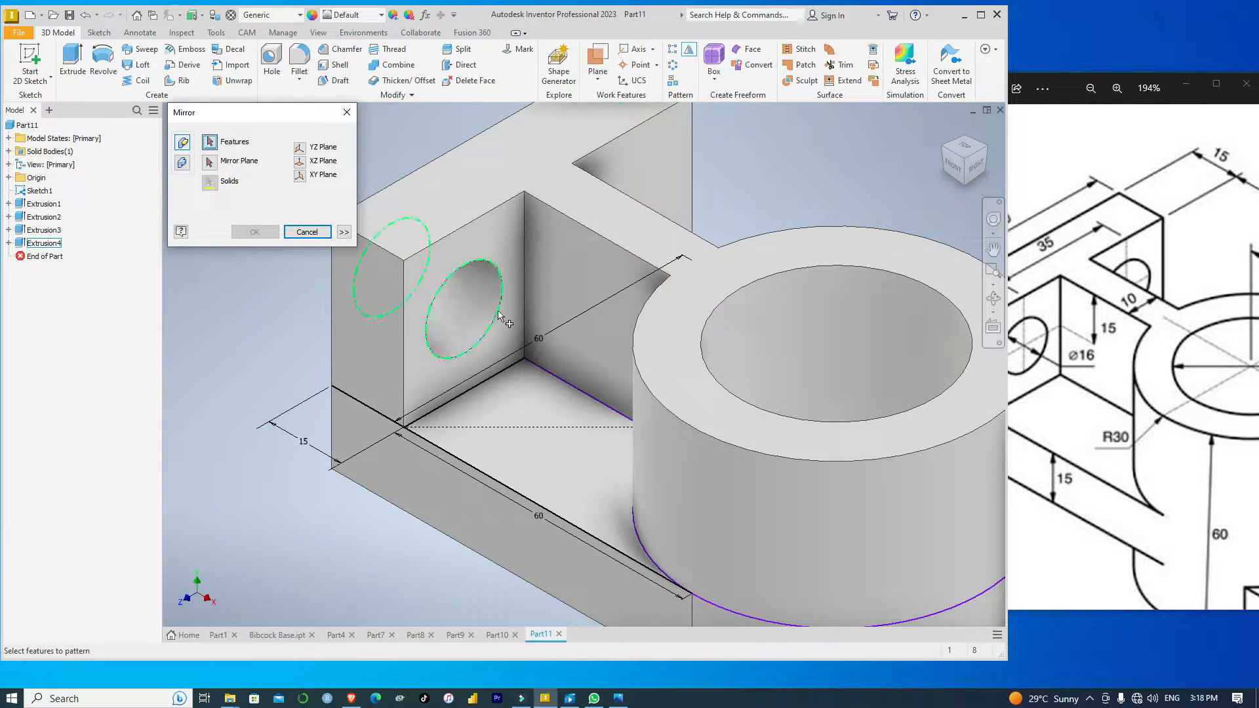
click(471, 268)
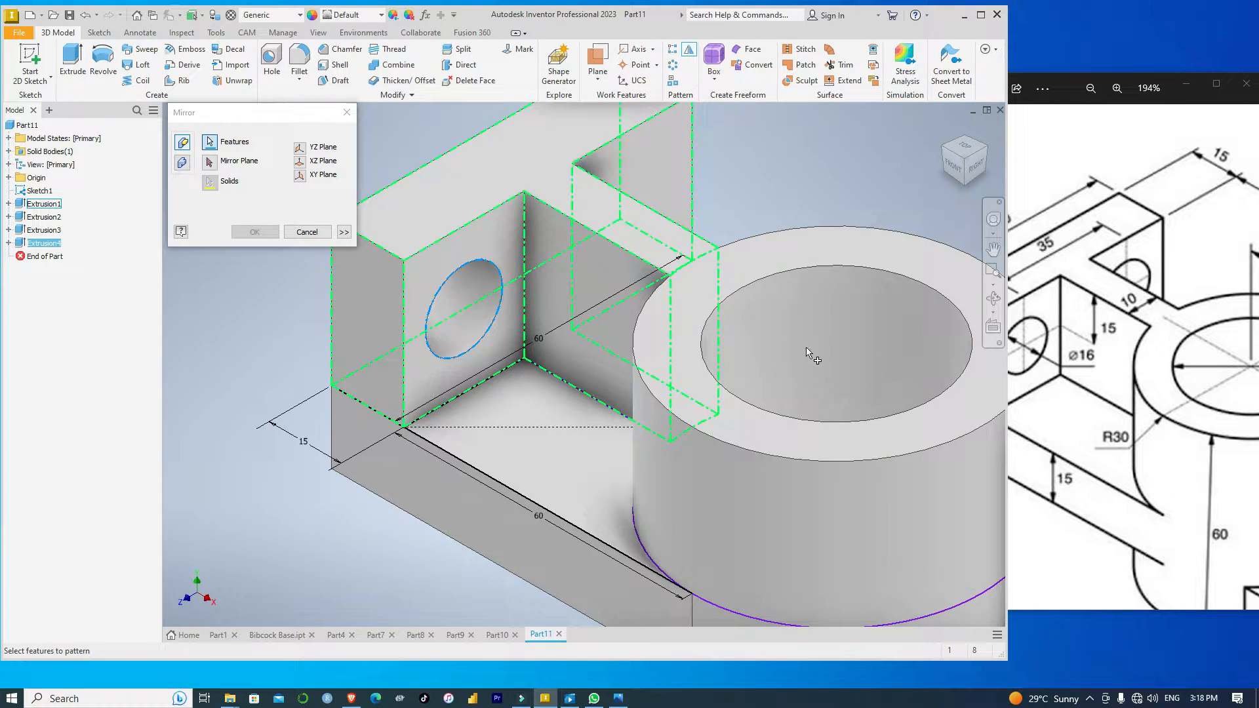
click(301, 150)
click(301, 162)
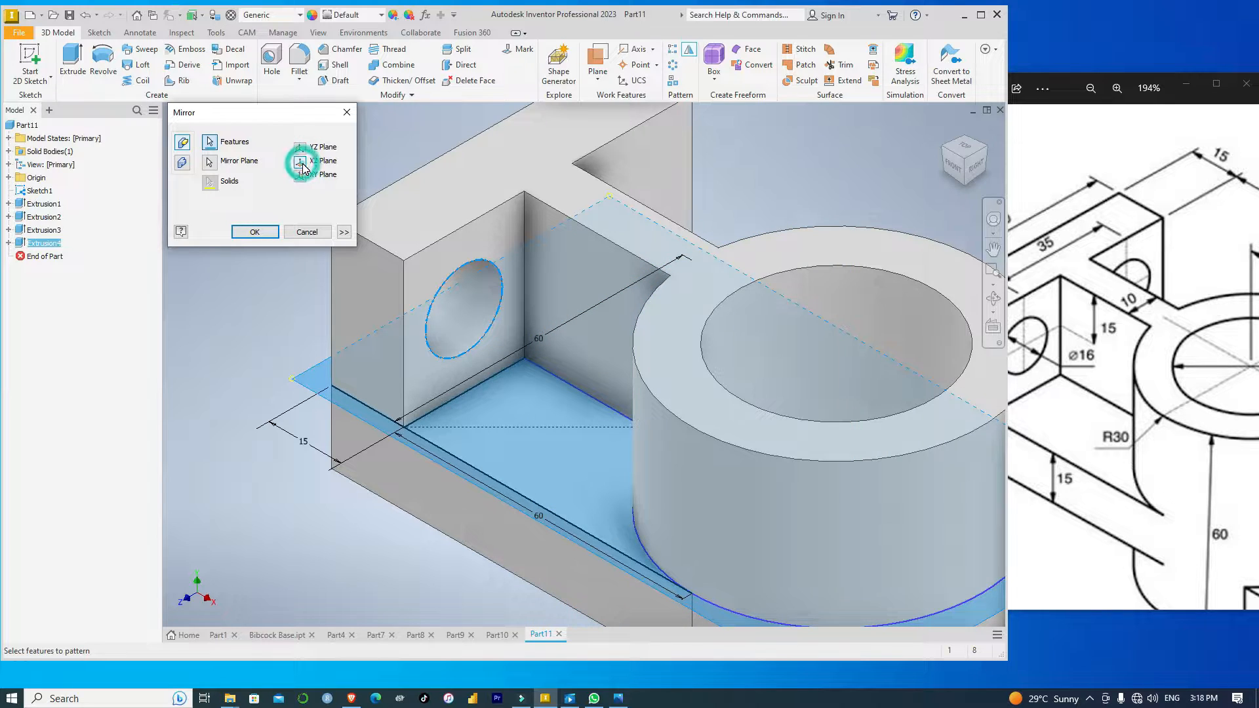
click(299, 176)
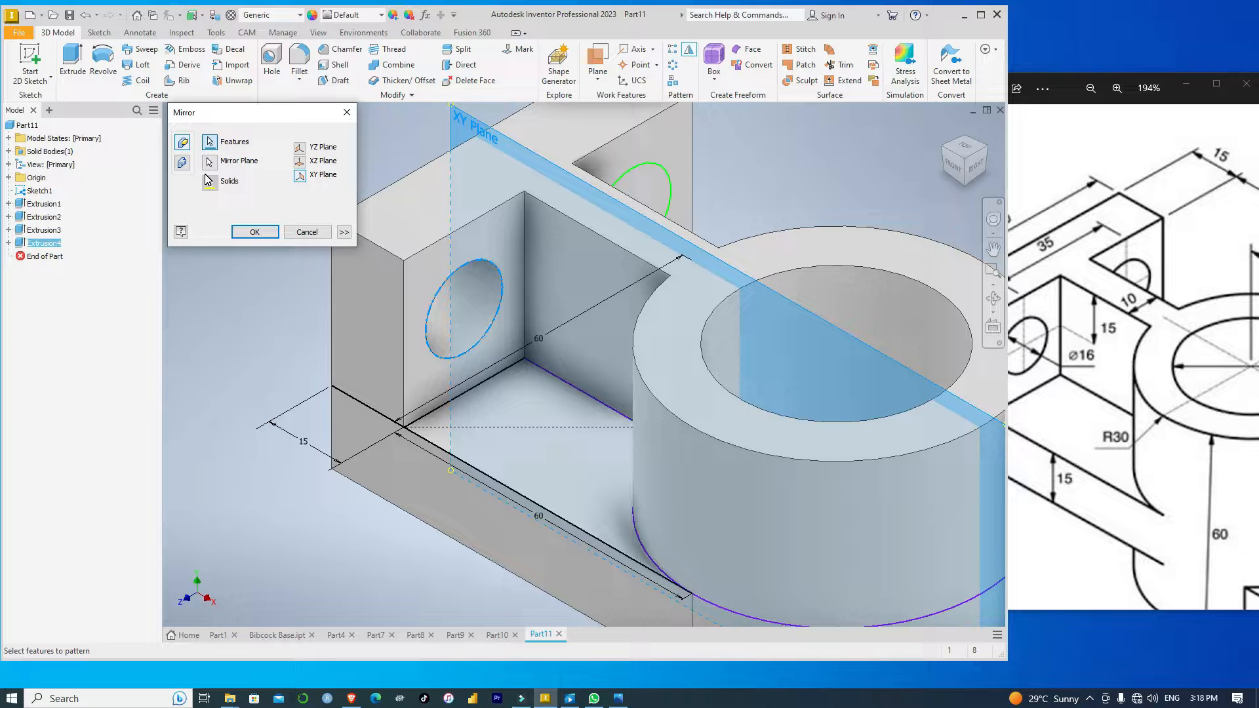
click(255, 232)
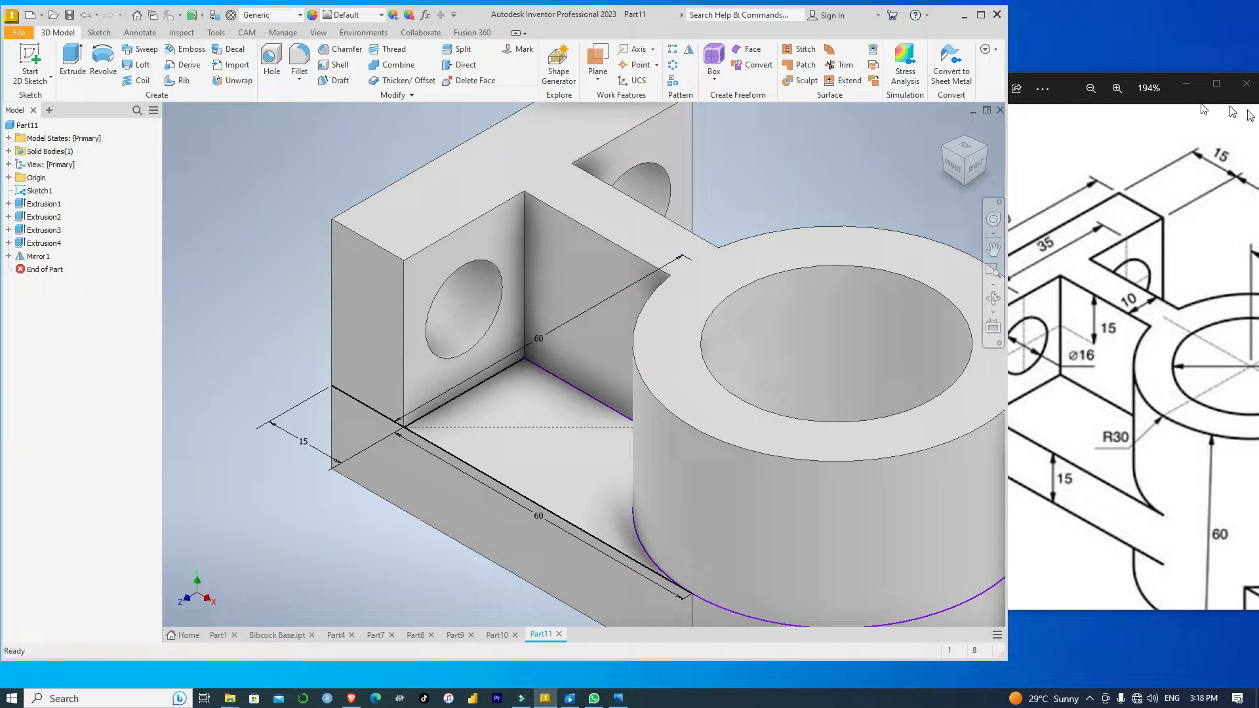
Inspect the mirrored holes from other angles, and examine the cylinder, rib and foot dimensions in the reference image.
click(956, 169)
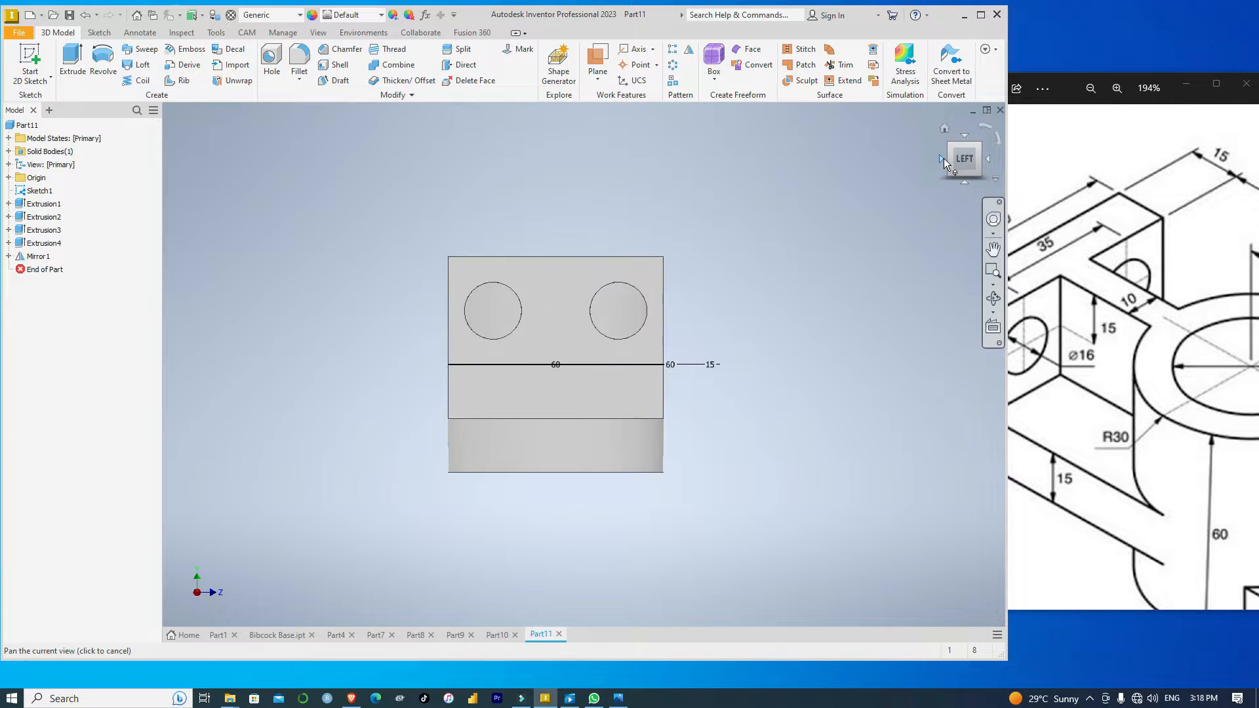
click(977, 145)
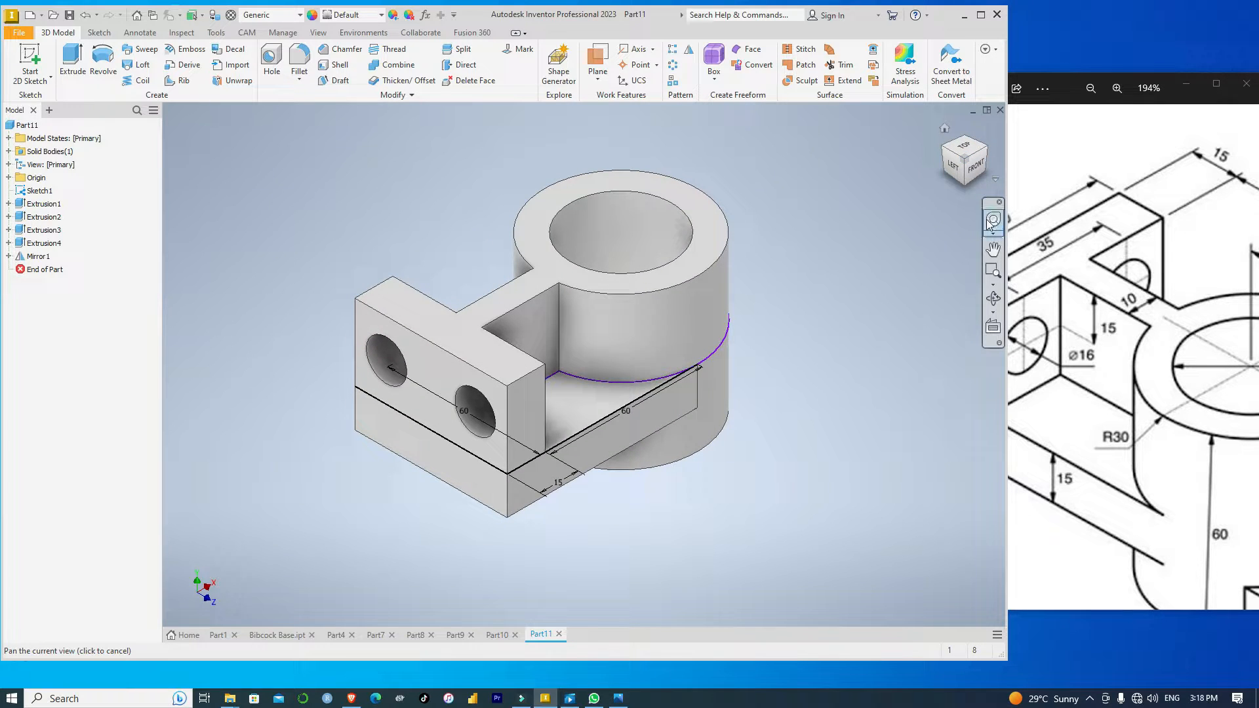
click(986, 147)
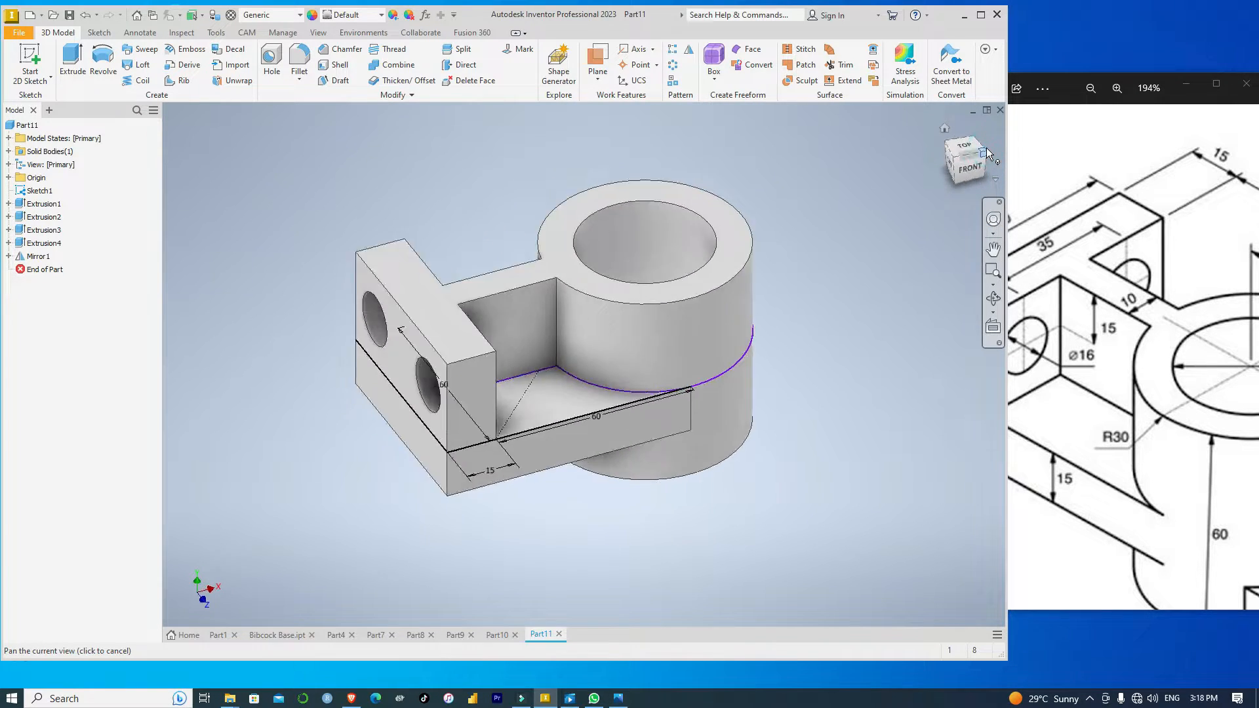
click(1173, 423)
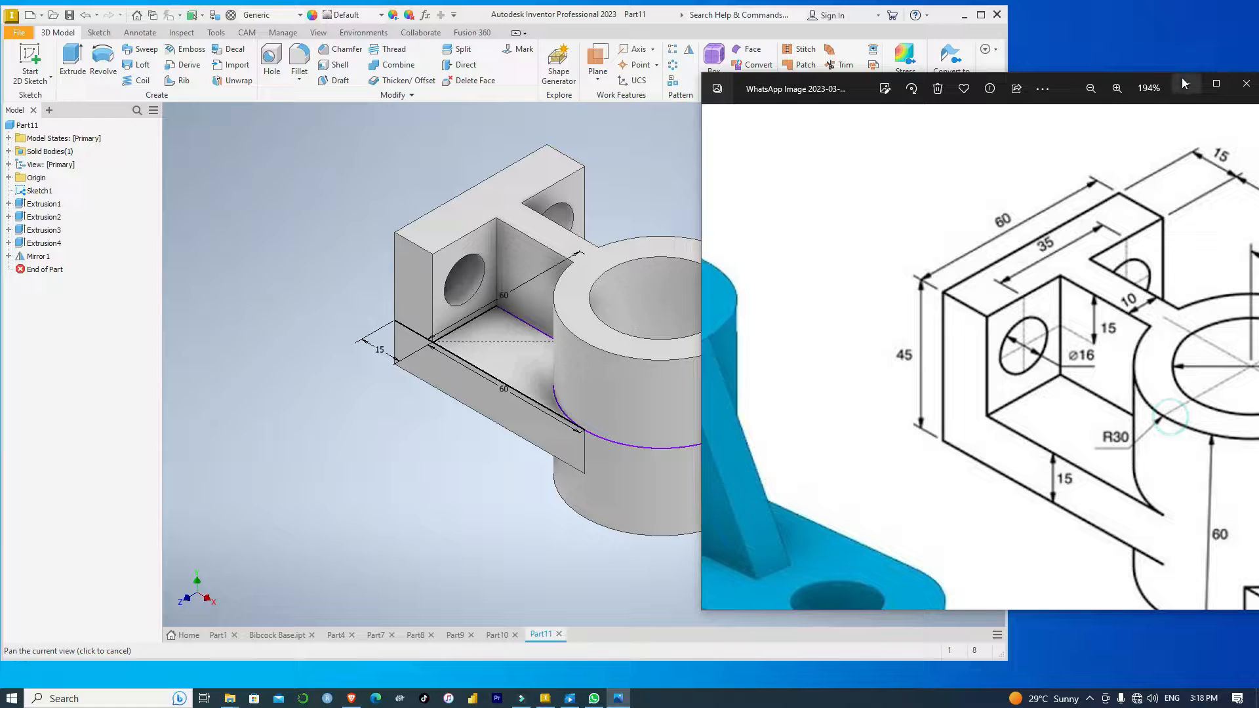
mouse_move(1150, 370)
mouse_down()
mouse_move(1115, 369)
mouse_move(813, 257)
mouse_up()
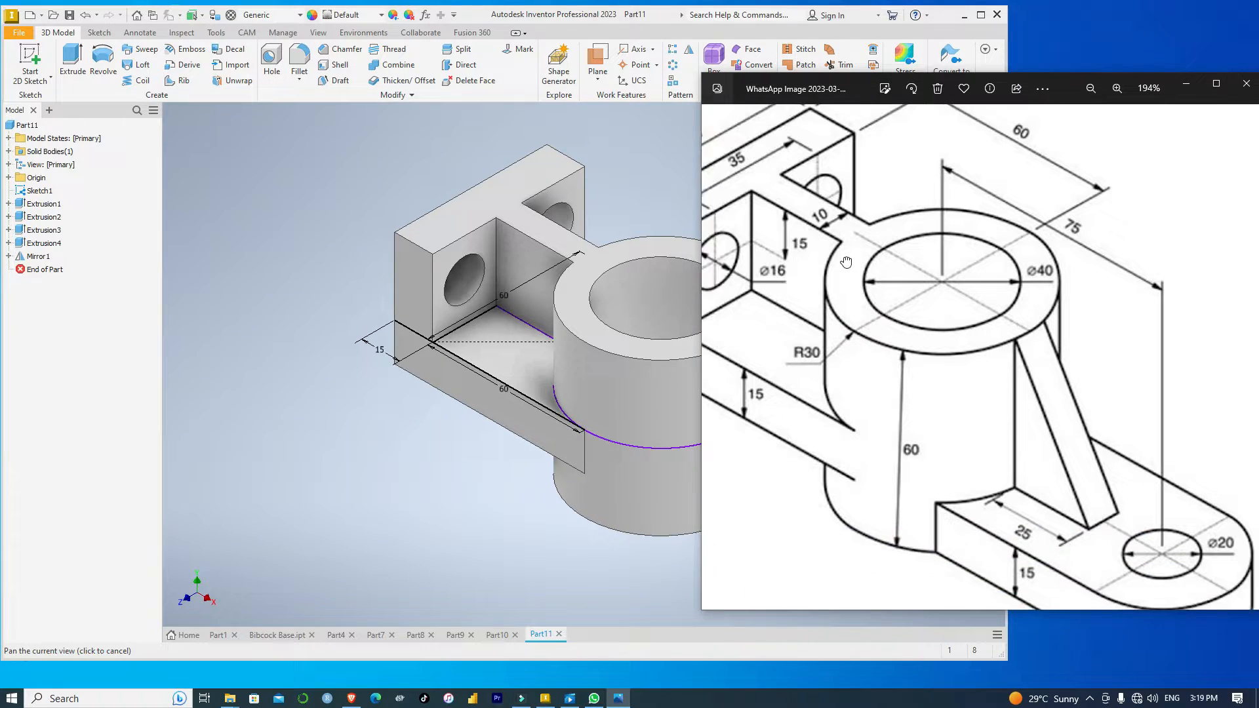
drag(1173, 470, 1167, 374)
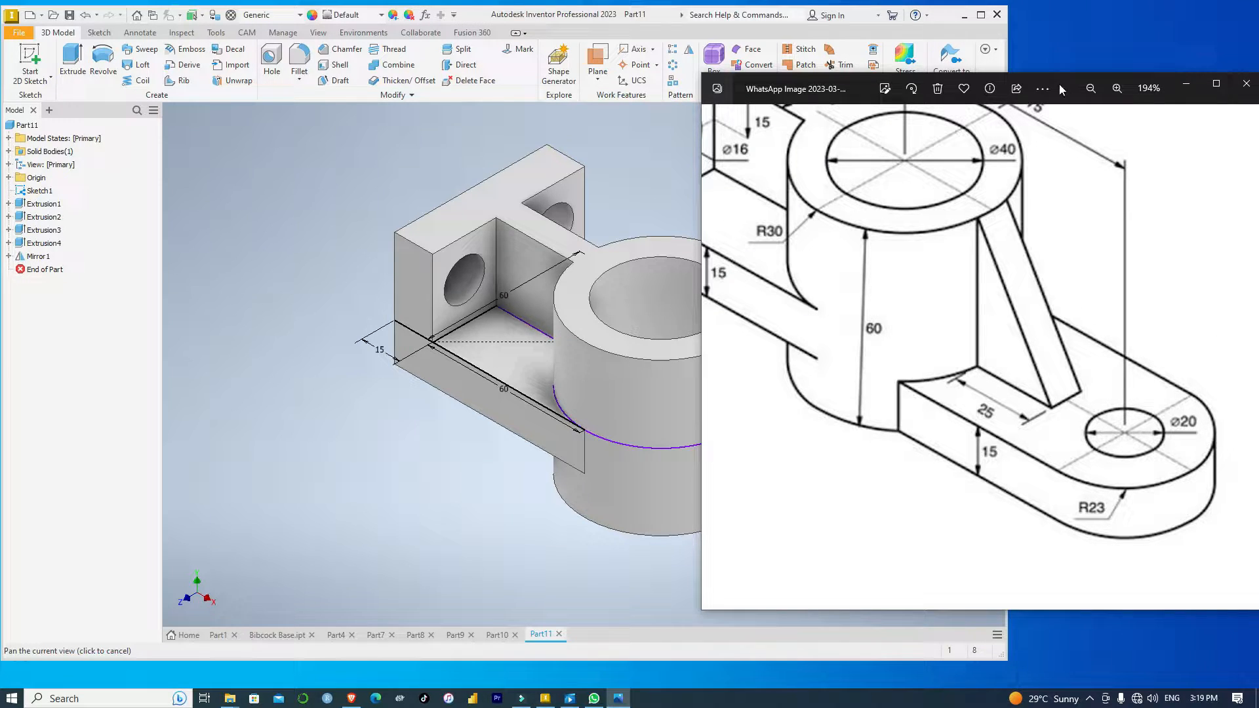
Switch back to Inventor and make the XZ origin plane visible.
click(665, 19)
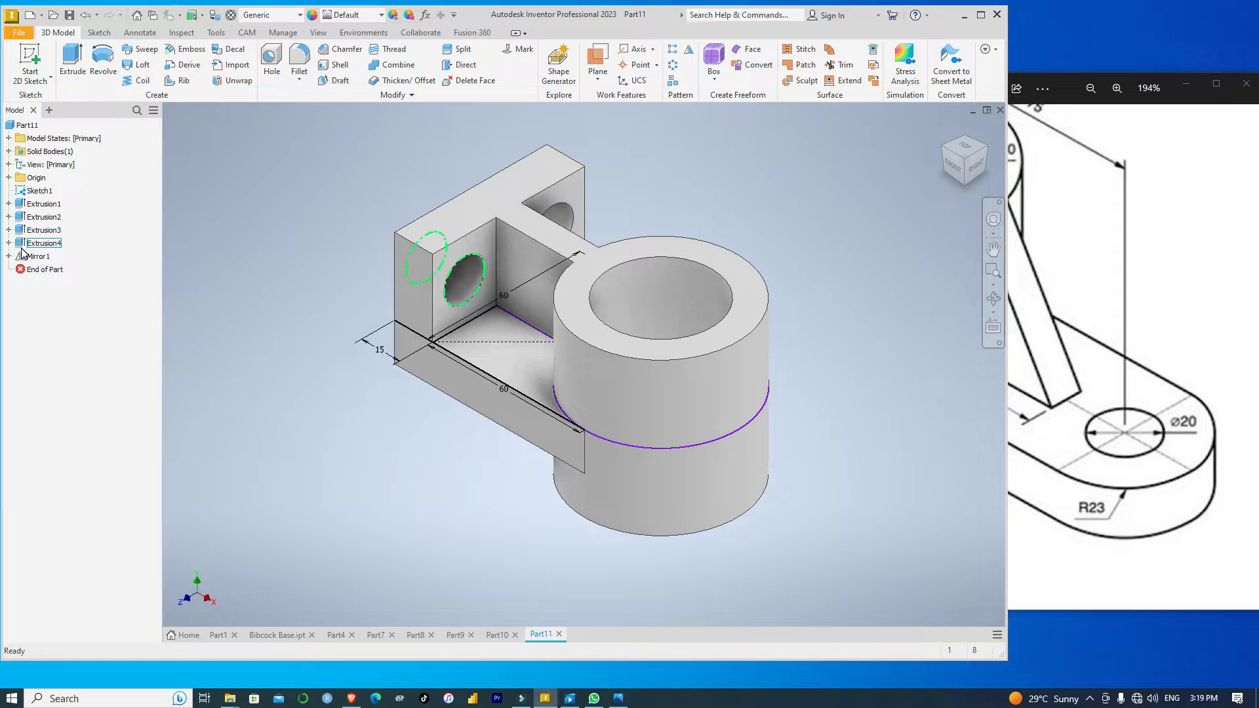
click(8, 243)
click(8, 243)
click(7, 178)
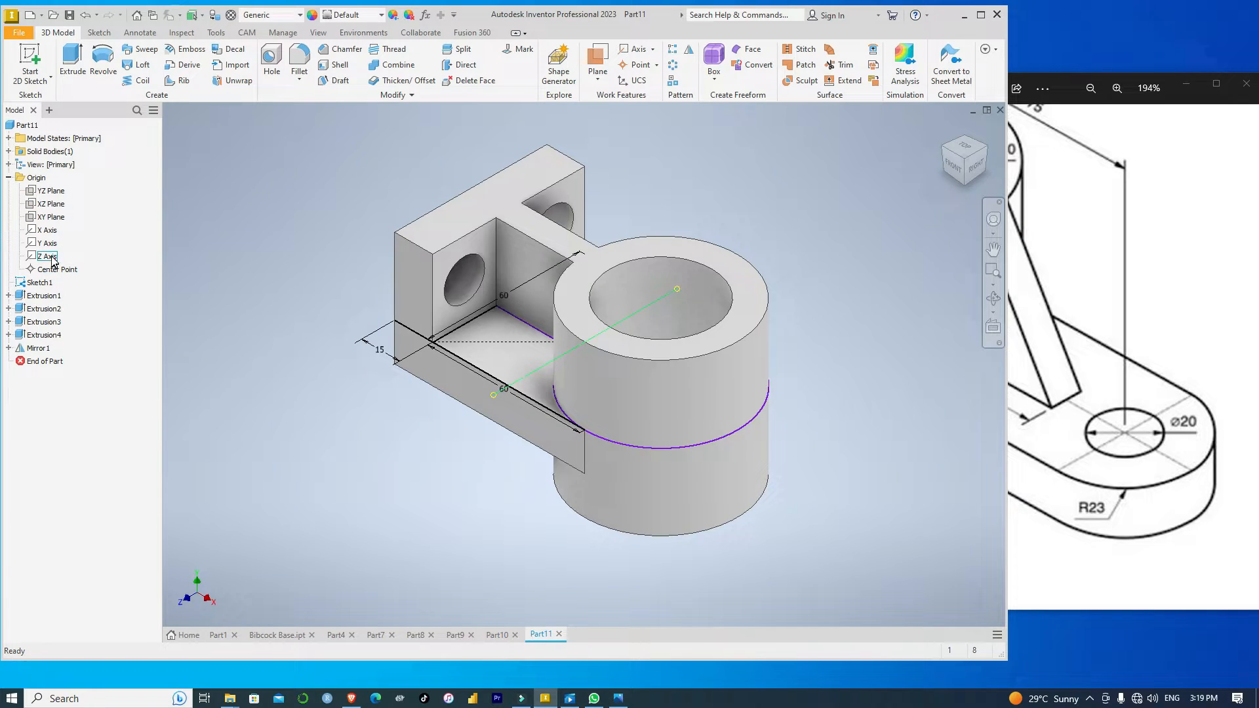
click(48, 205)
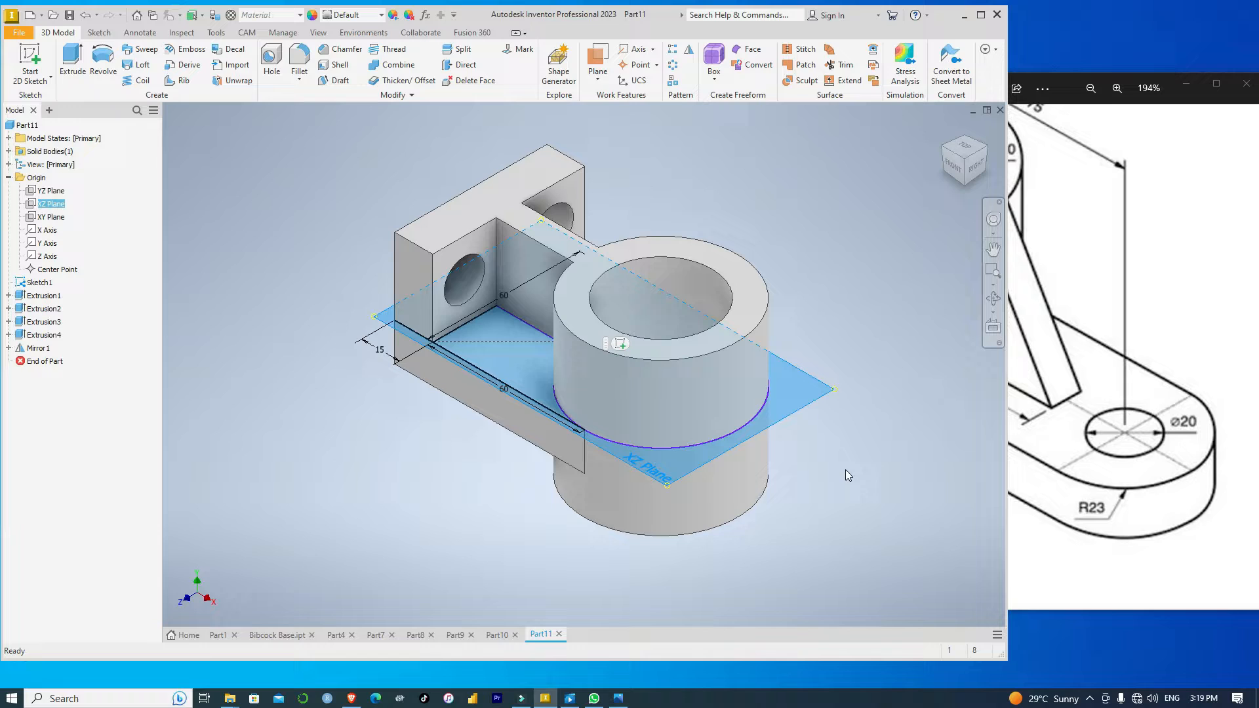
middle_drag(828, 503, 826, 393)
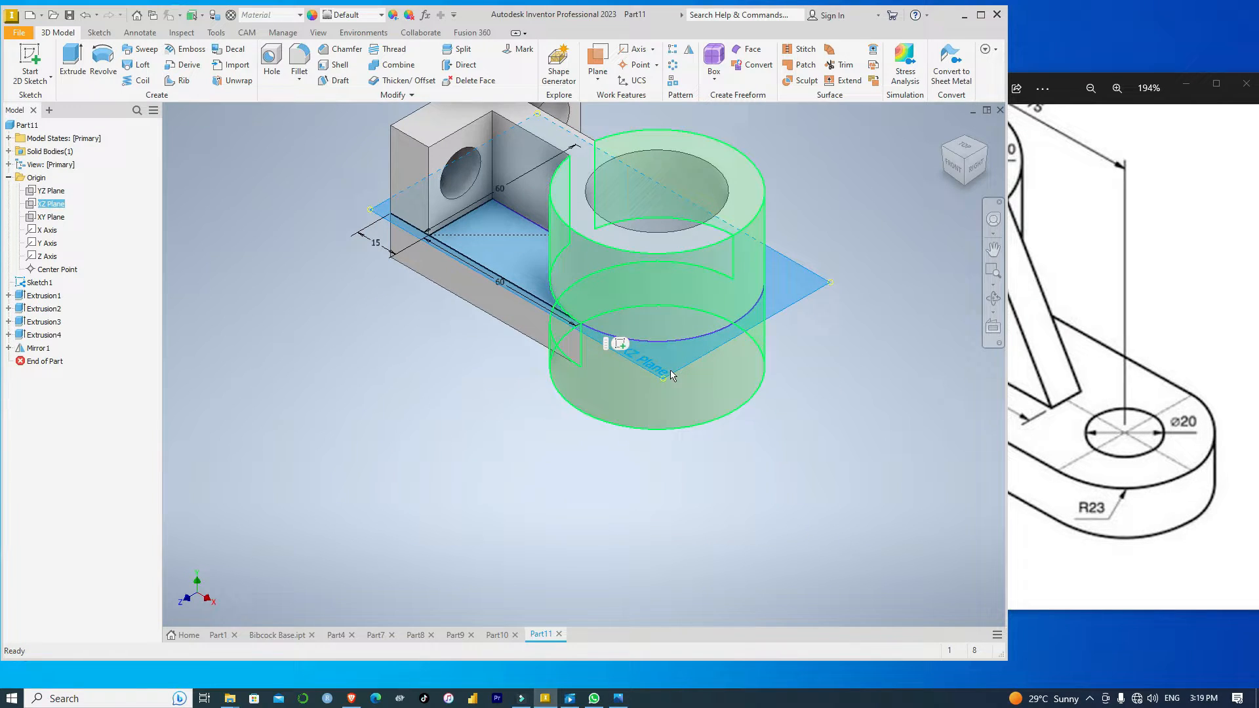
right_click(54, 206)
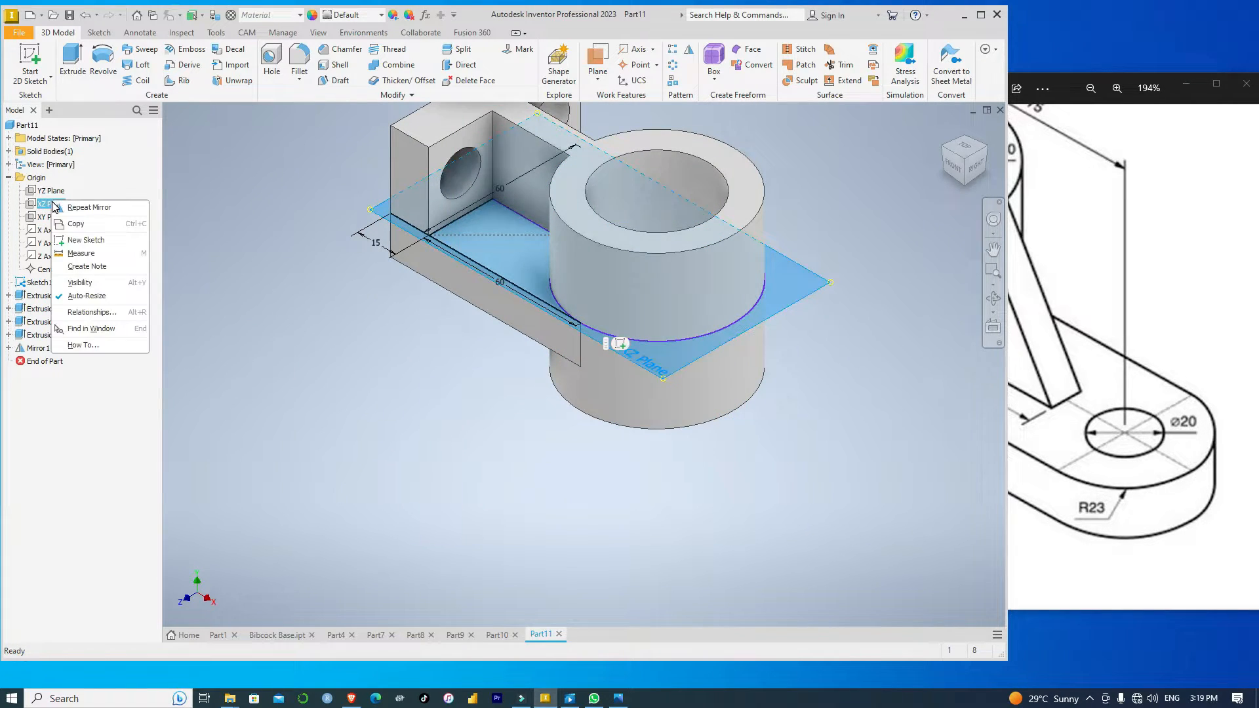
click(73, 283)
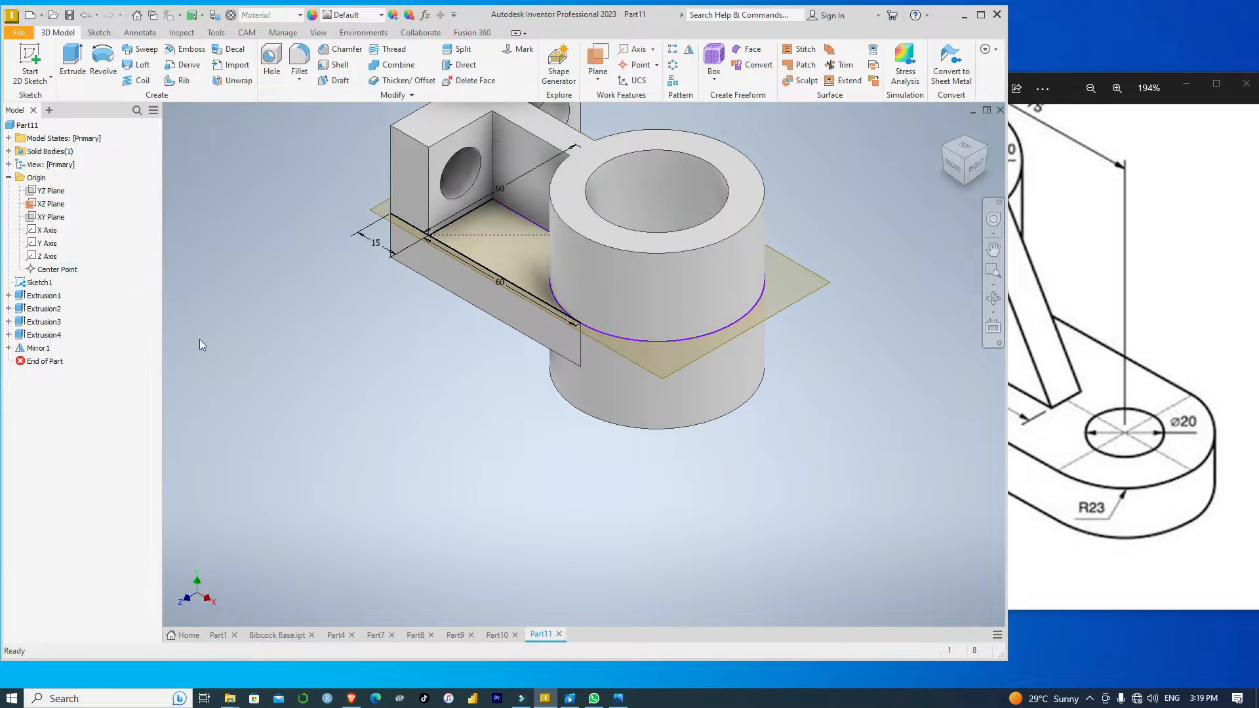
Start a new sketch on the XZ plane and return to an isometric view of the part.
click(664, 379)
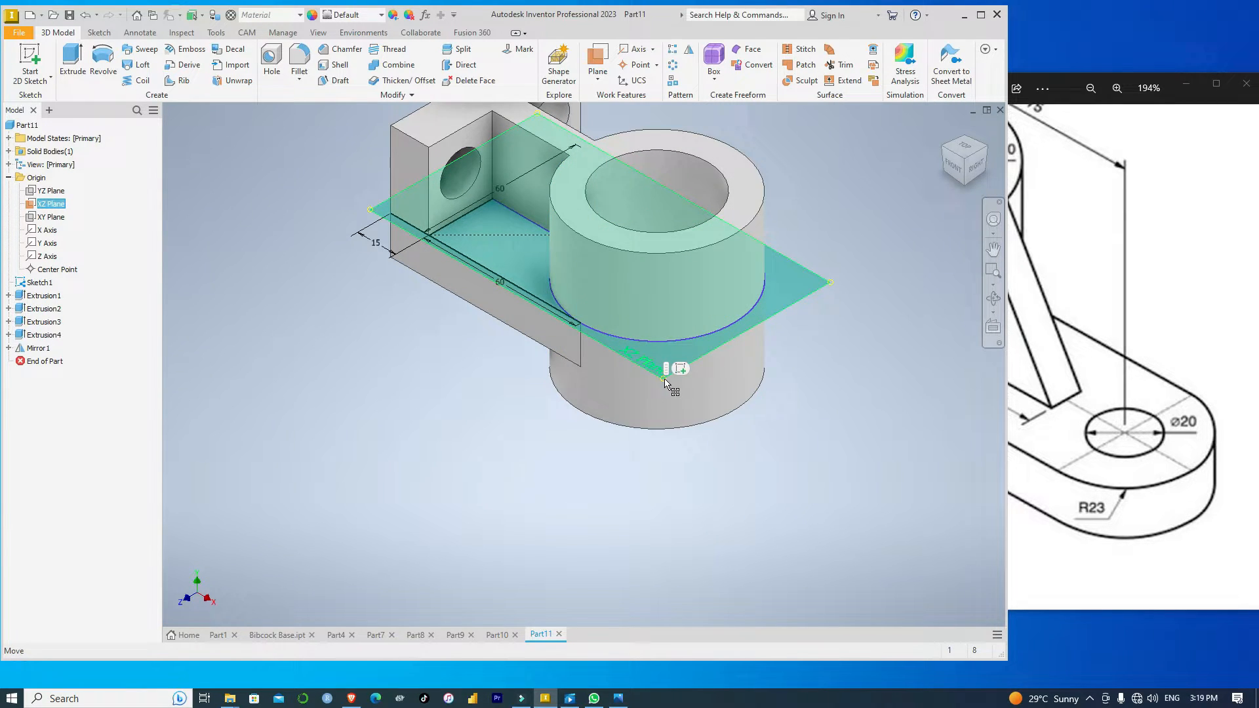
drag(666, 382, 655, 505)
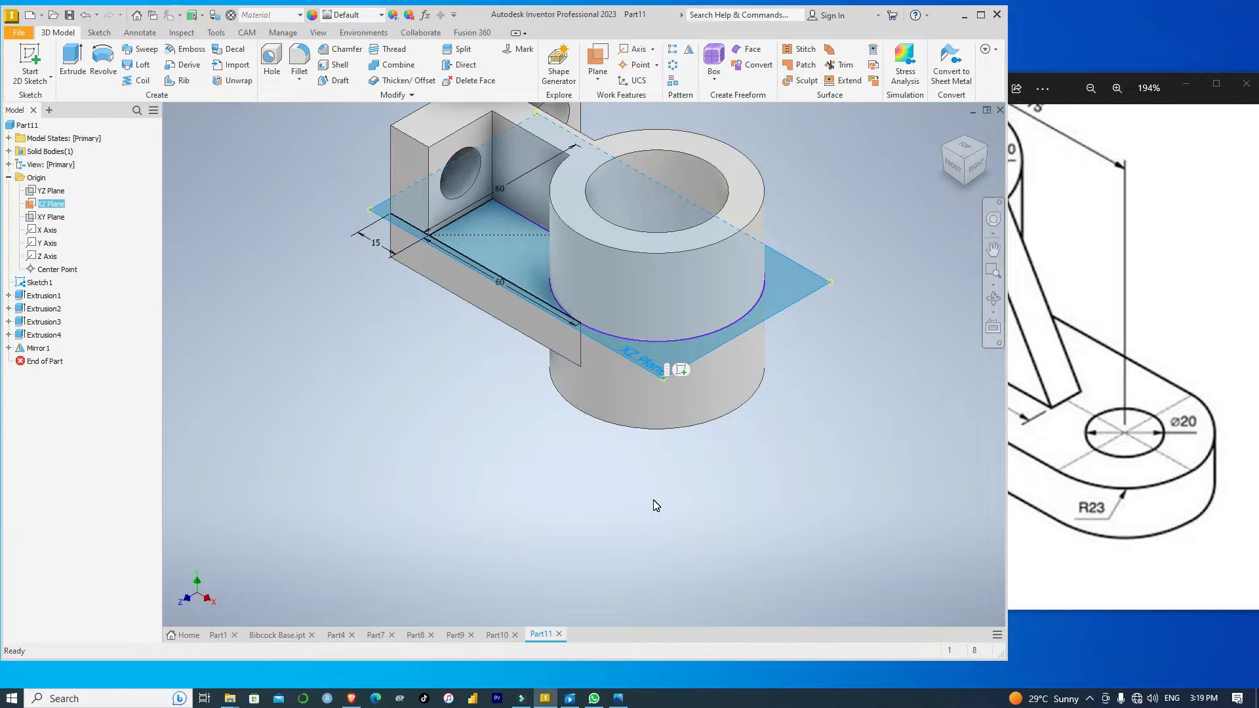
click(681, 371)
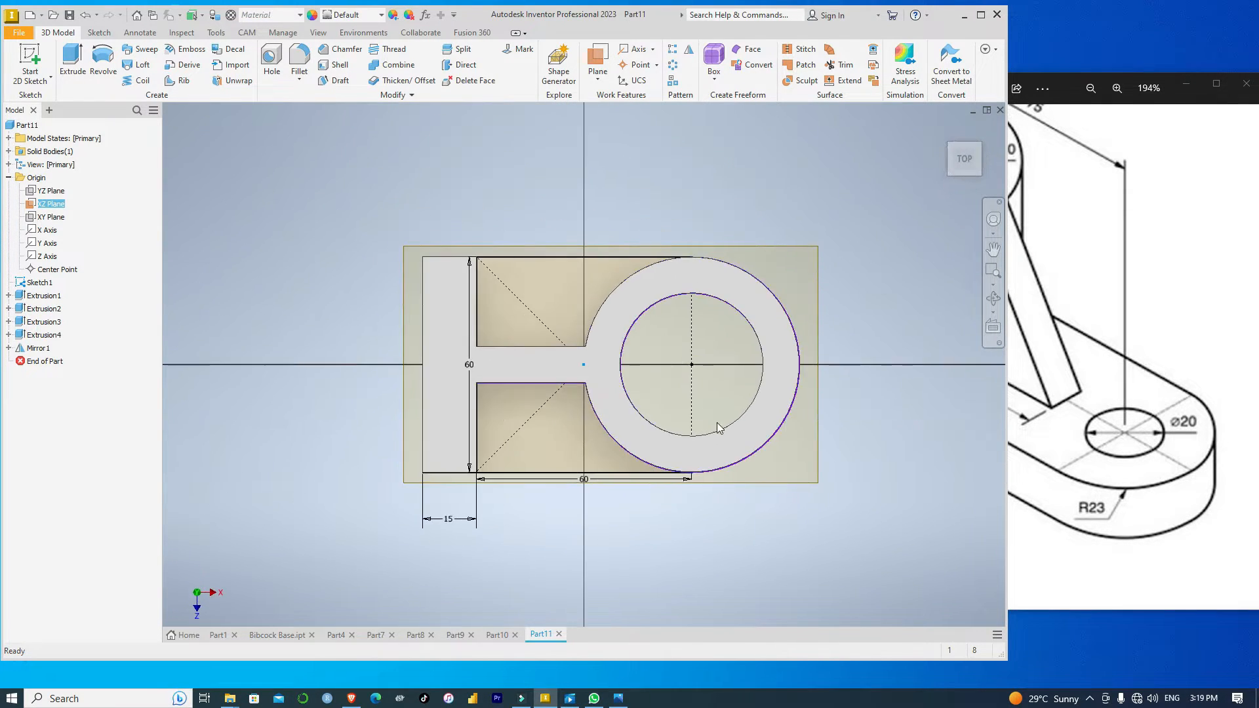
click(976, 174)
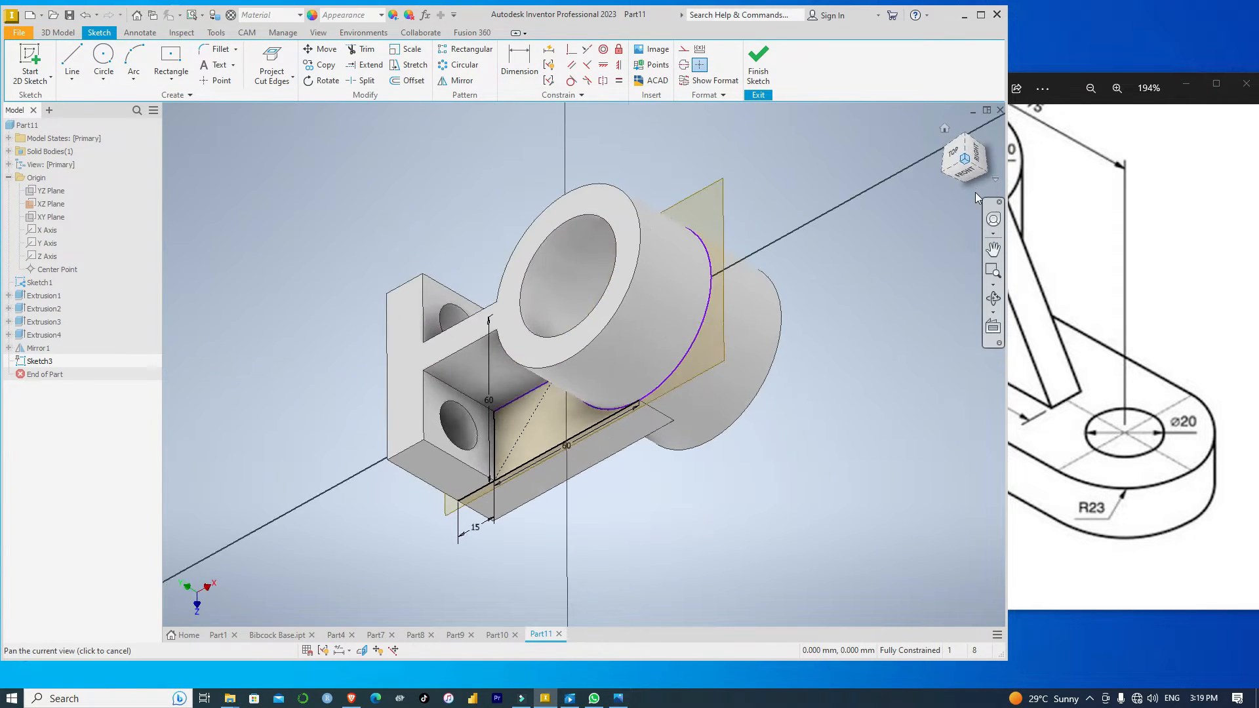
click(947, 169)
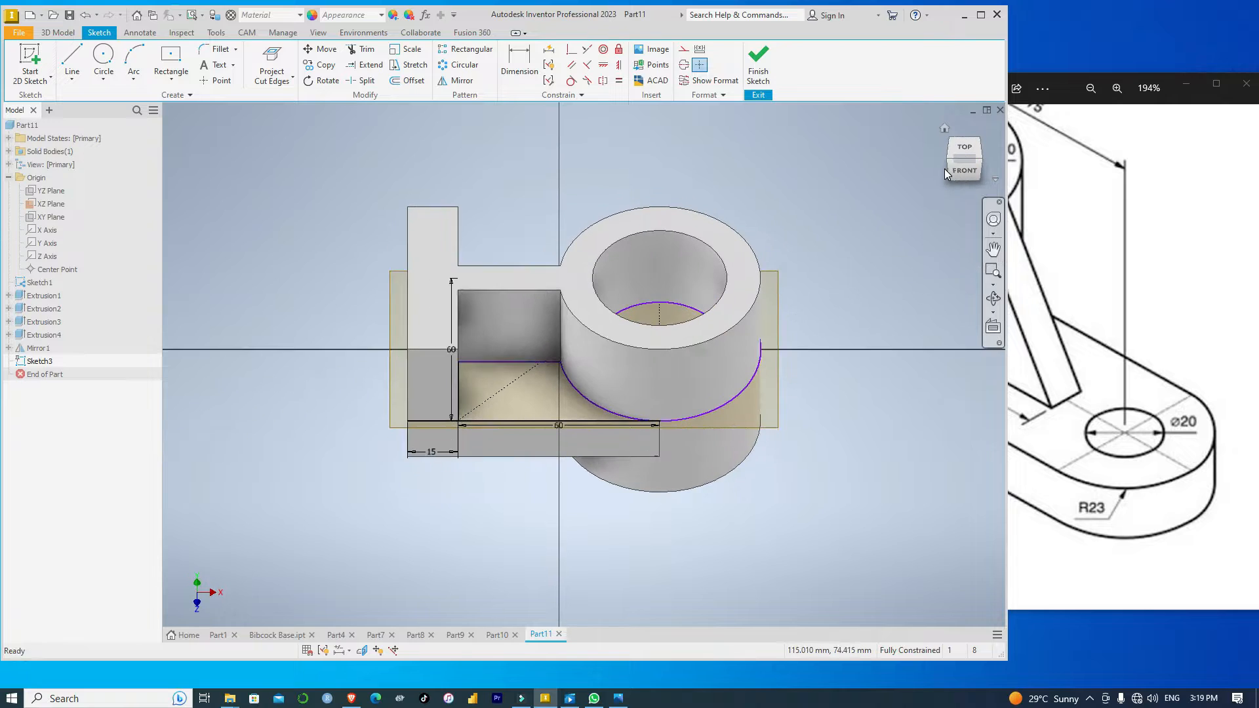
click(949, 162)
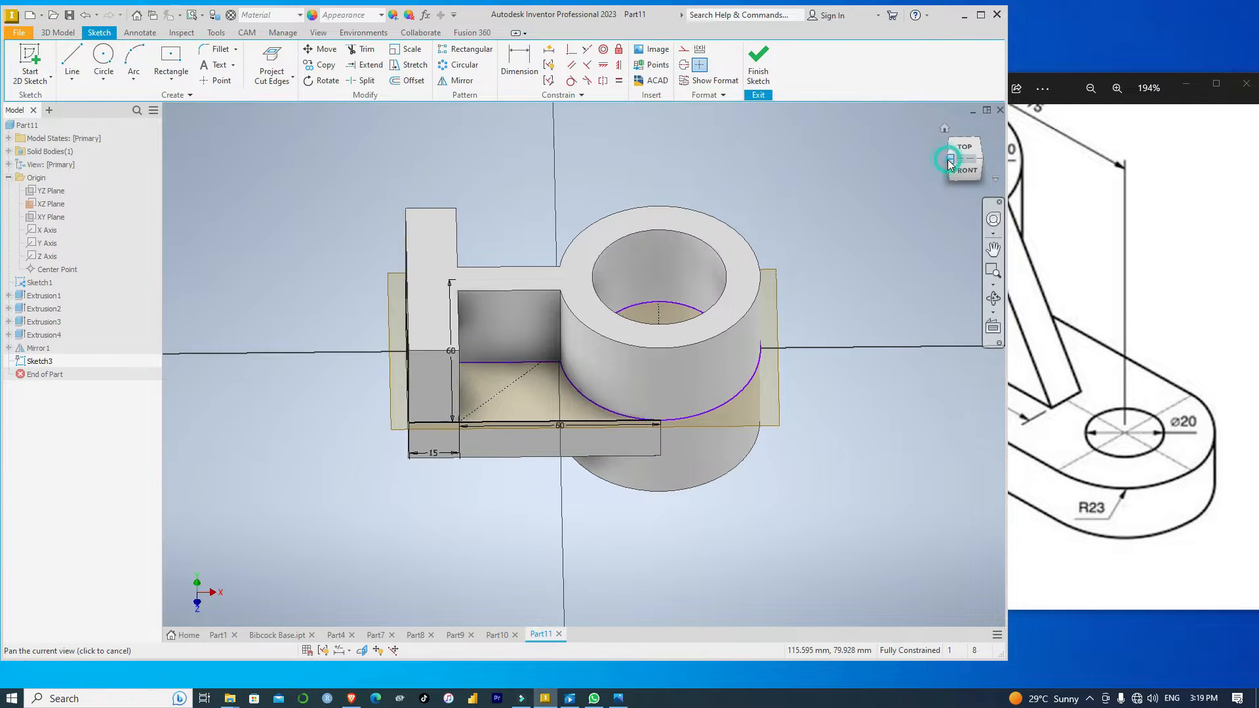
click(985, 151)
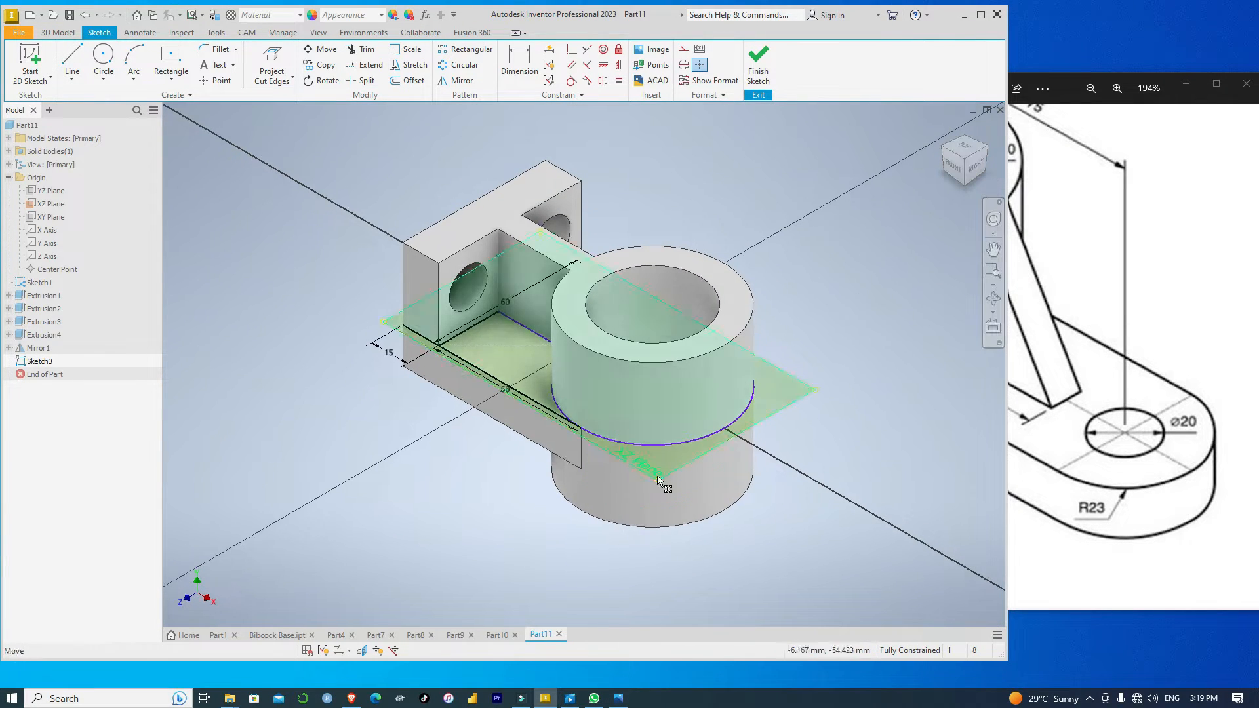
mouse_move(659, 482)
mouse_down()
mouse_move(655, 573)
mouse_move(659, 484)
mouse_up()
right_click(658, 484)
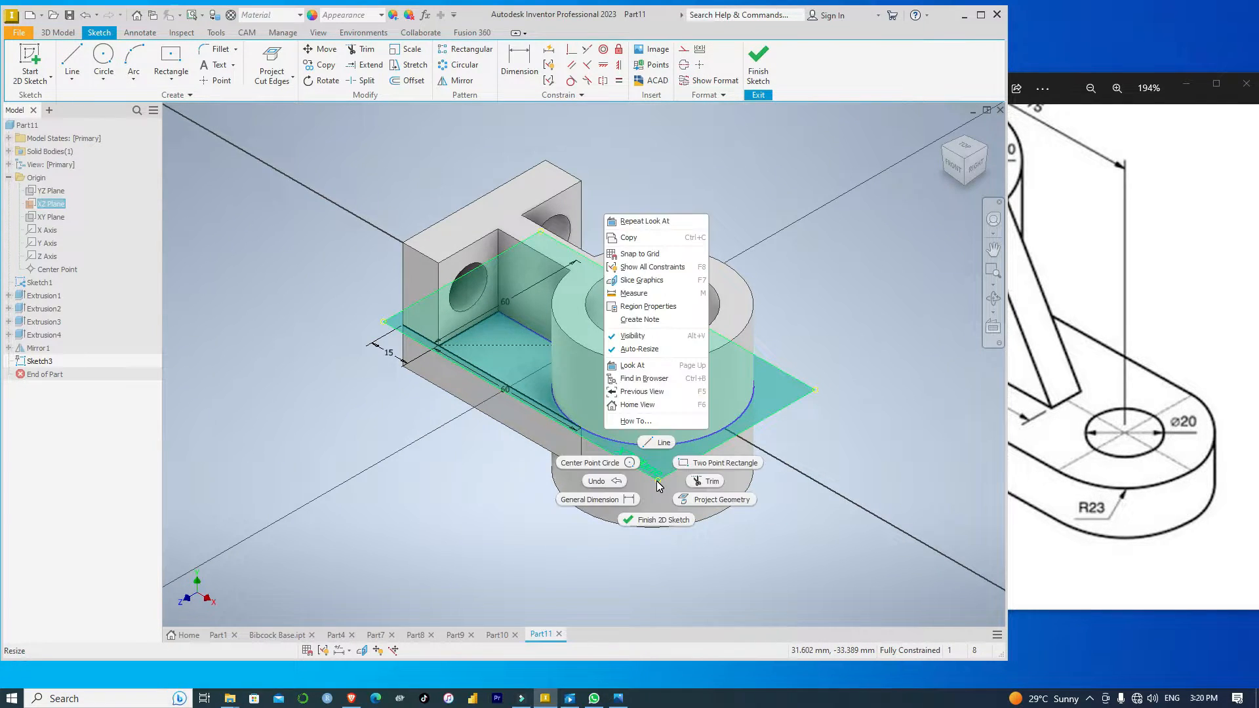
click(442, 501)
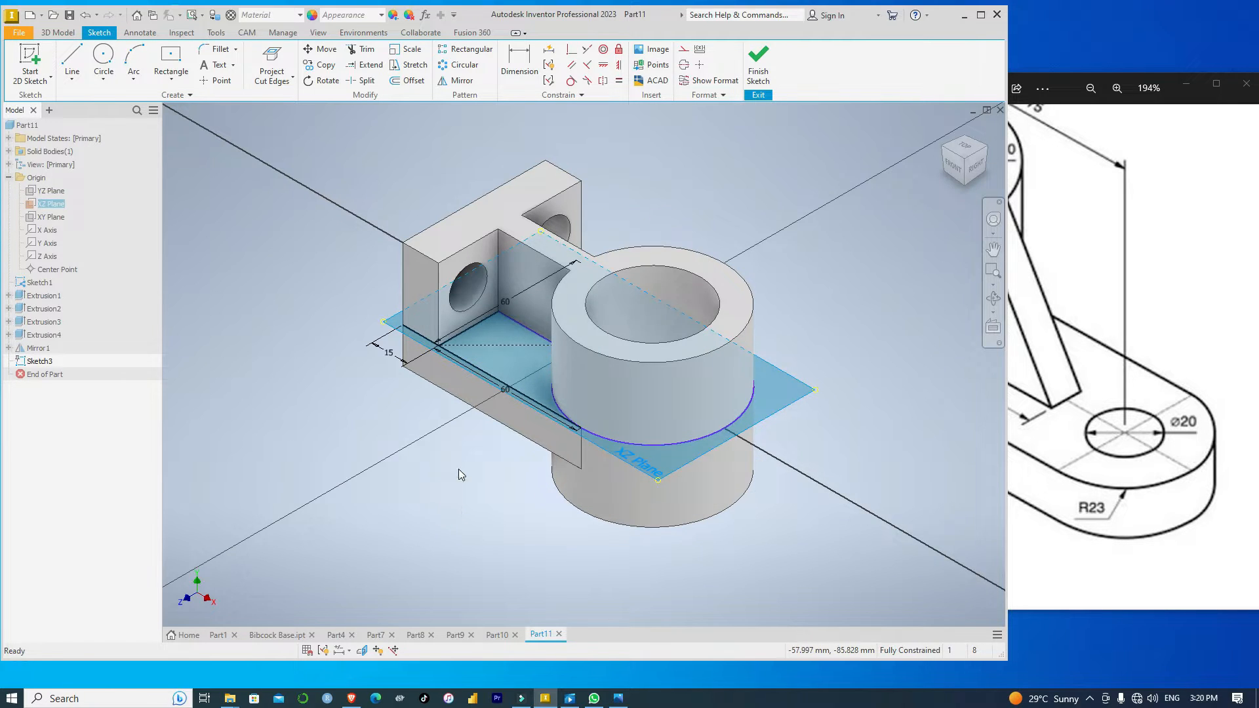
Leave the sketch environment and discard the new, still empty sketch on the XZ plane.
click(61, 33)
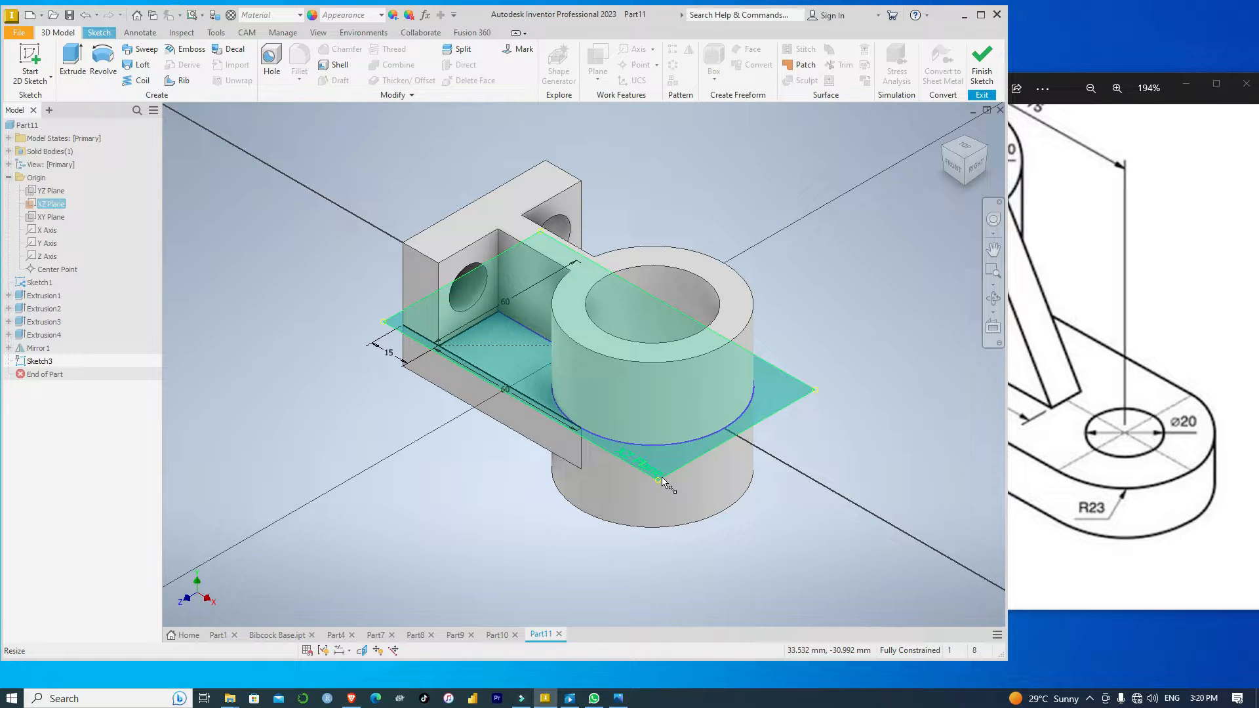
click(496, 523)
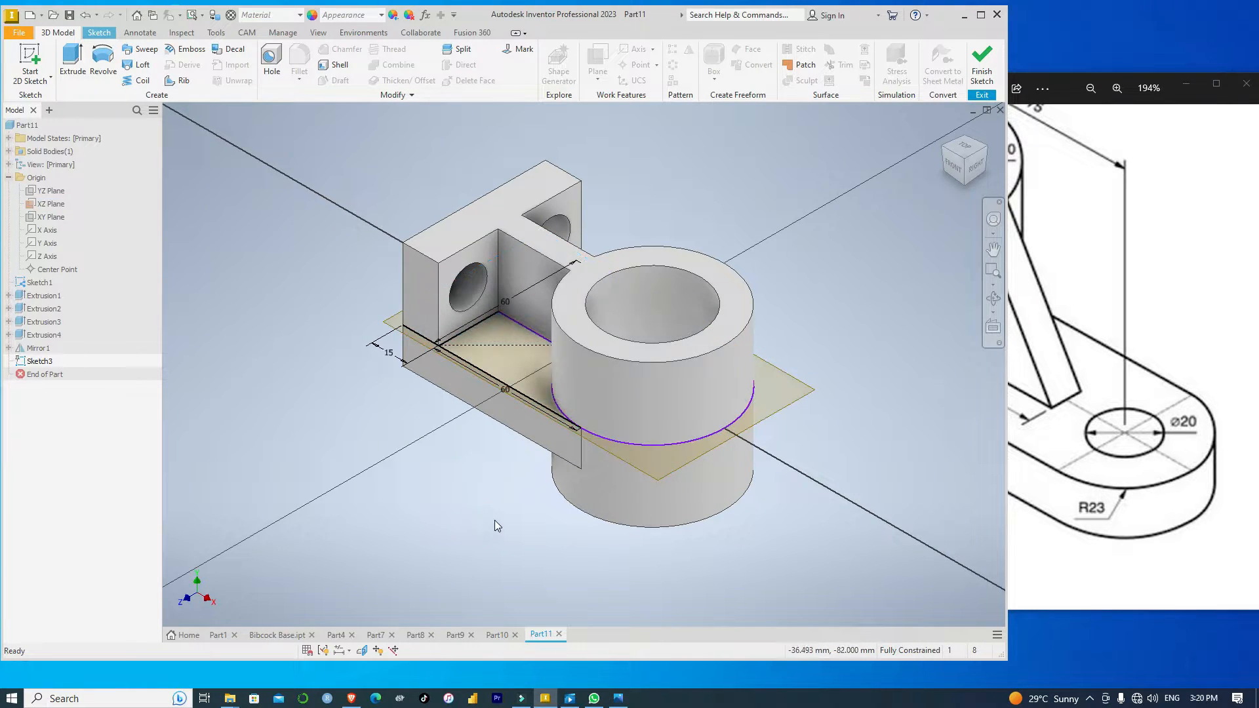
middle_drag(475, 557, 489, 455)
right_click(489, 455)
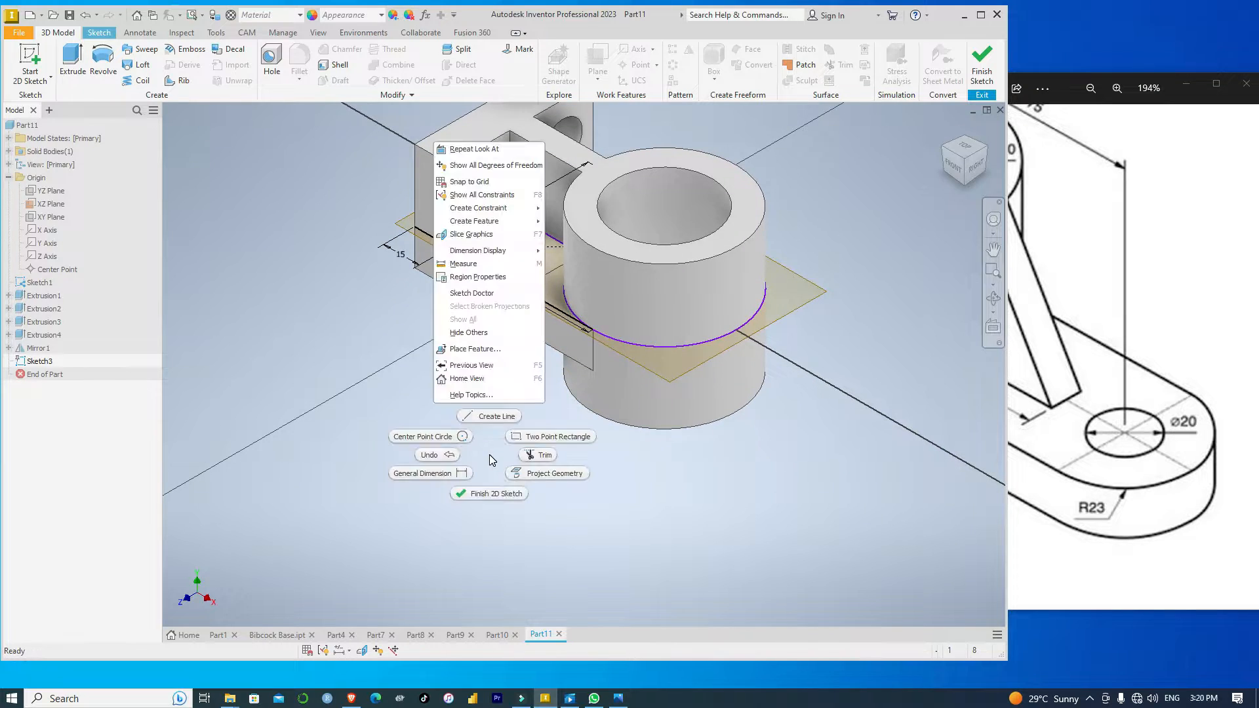
click(693, 501)
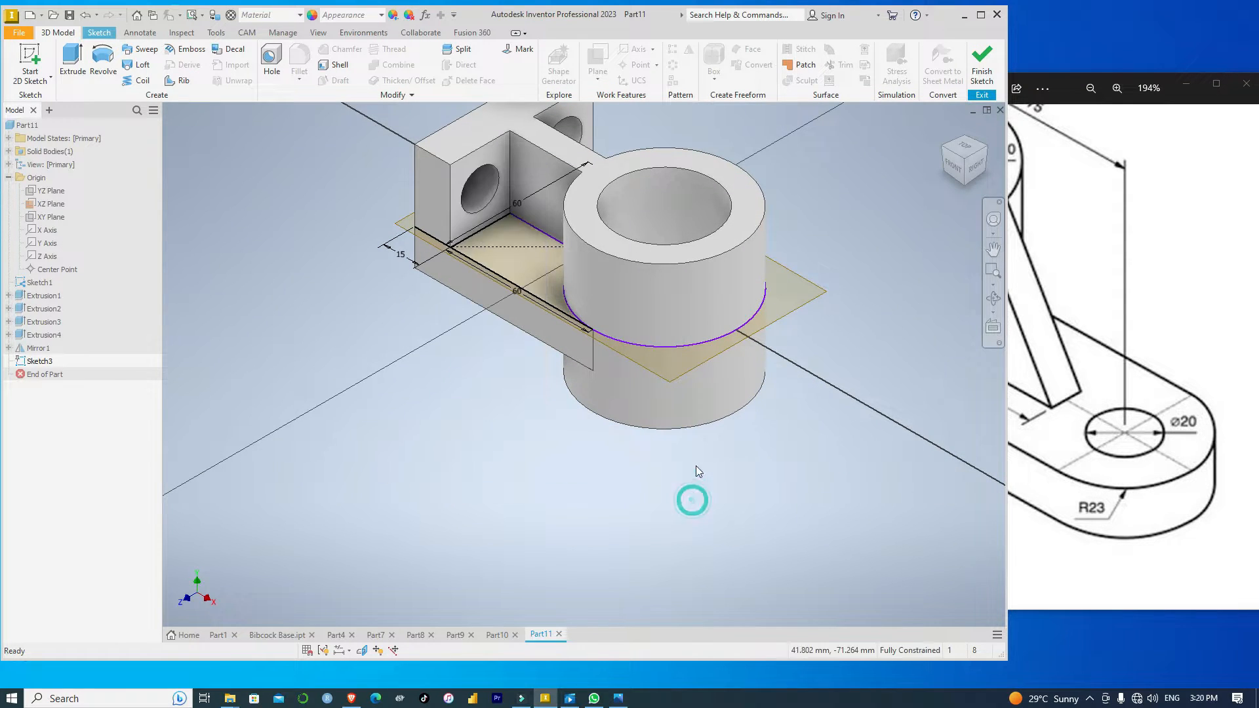
click(668, 383)
click(518, 569)
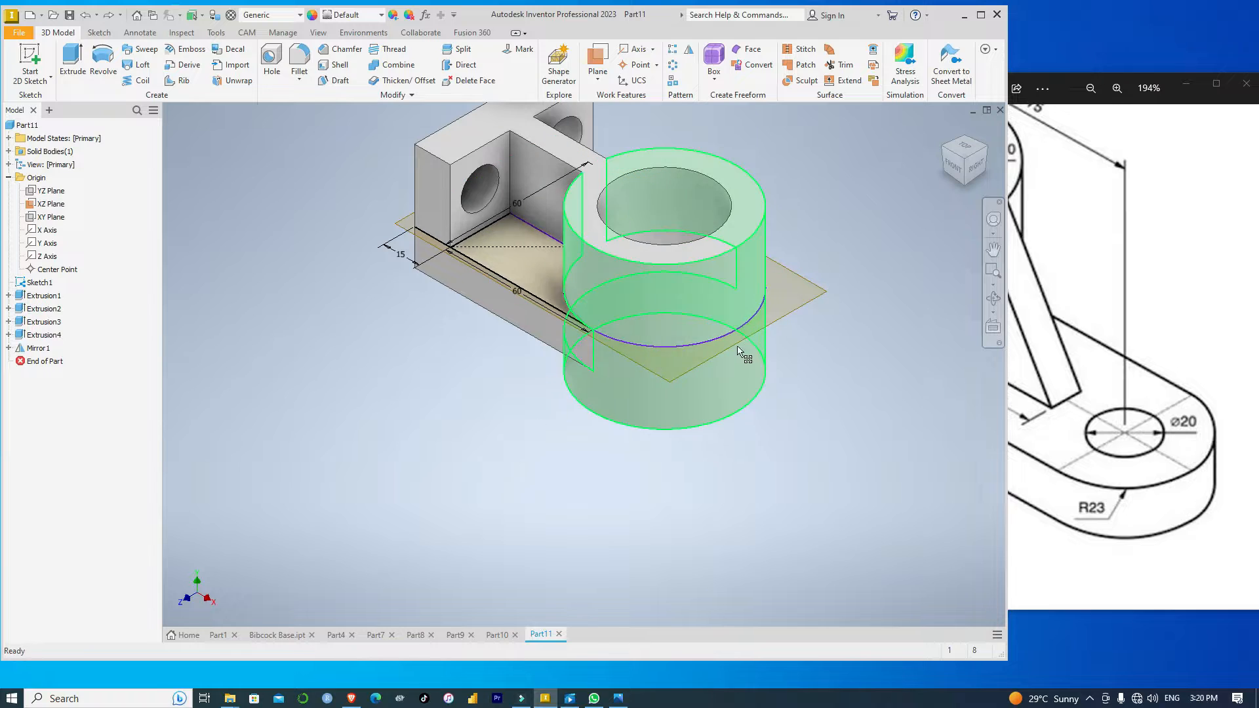
Create a work plane offset -30 mm from the XZ plane, checking the cylinder height in the reference drawing.
click(588, 74)
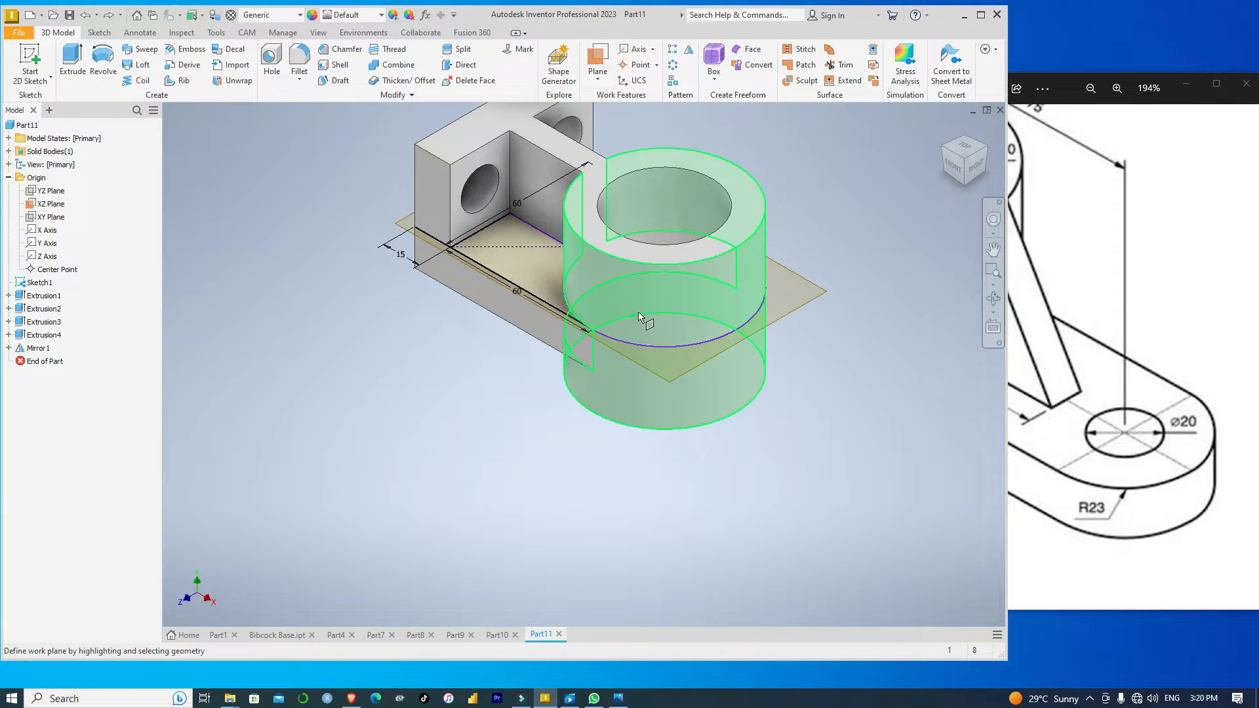
click(673, 386)
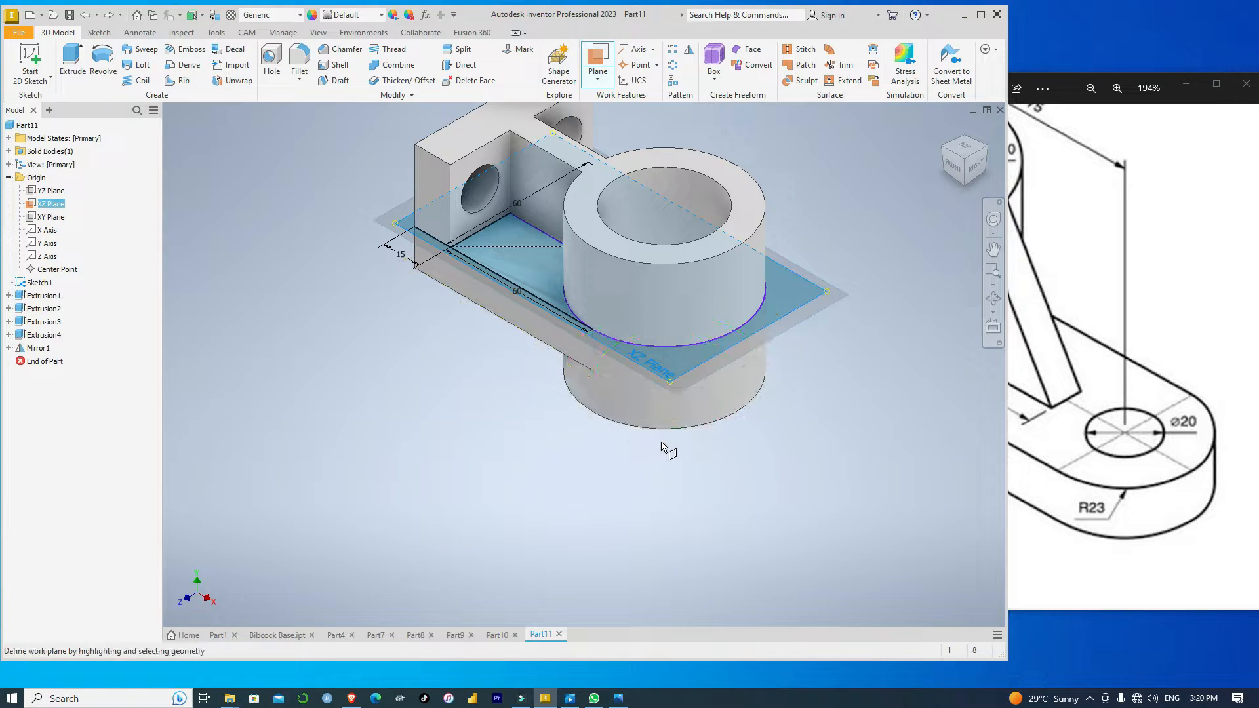
drag(670, 387, 661, 454)
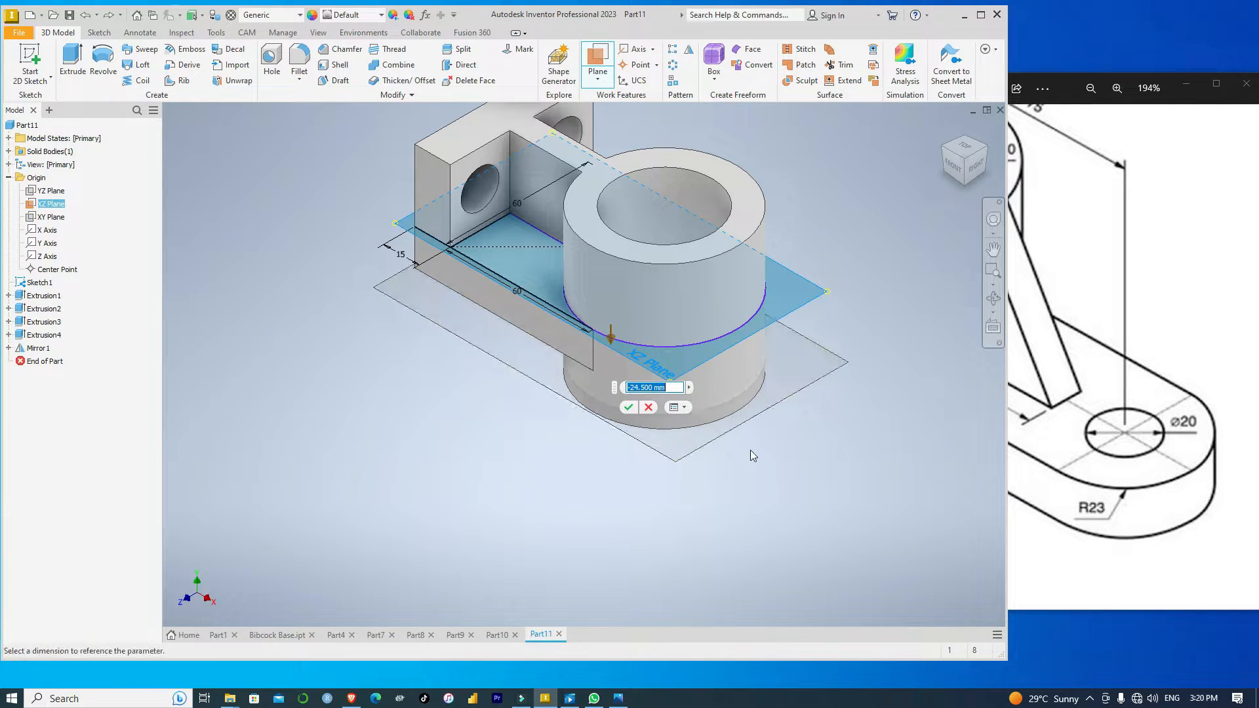
click(1171, 219)
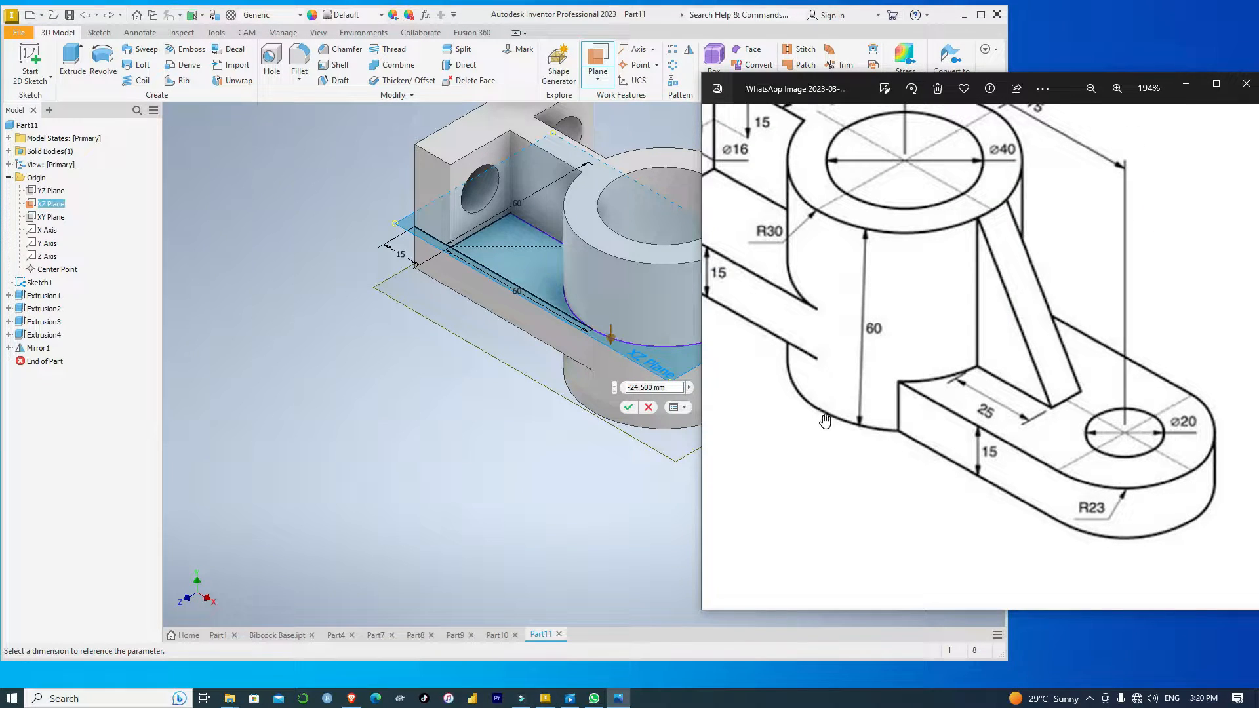
click(664, 15)
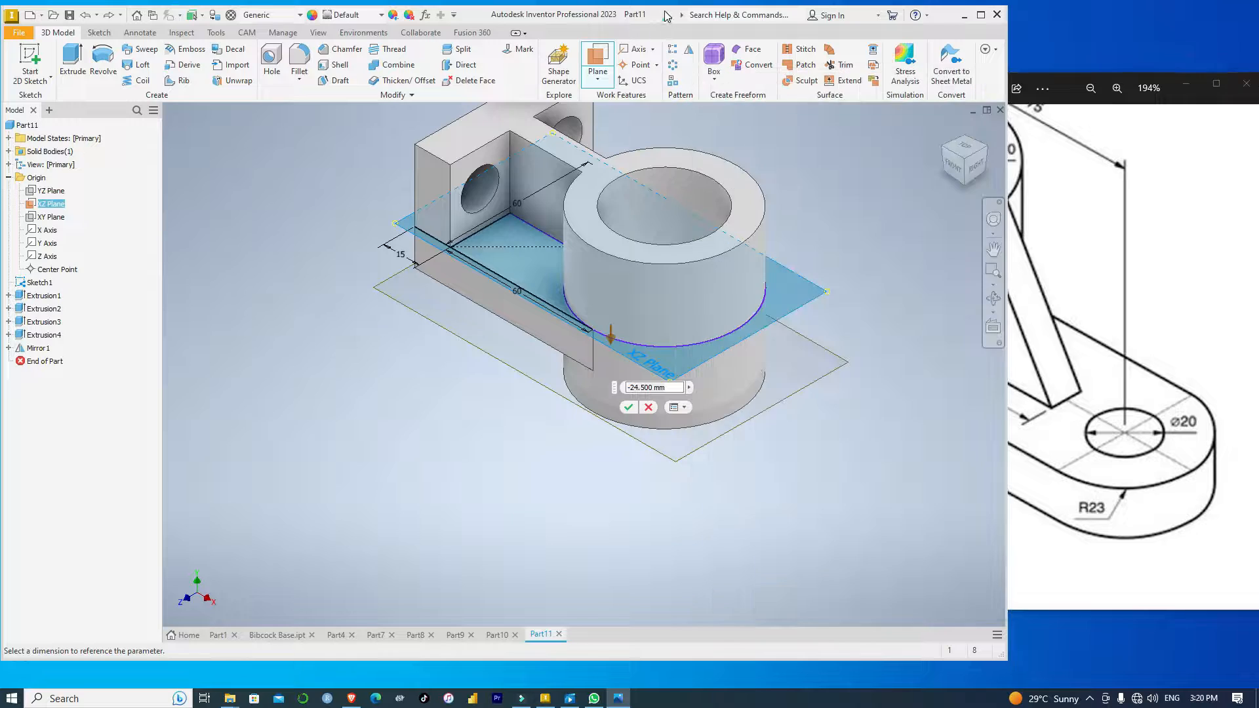
click(650, 388)
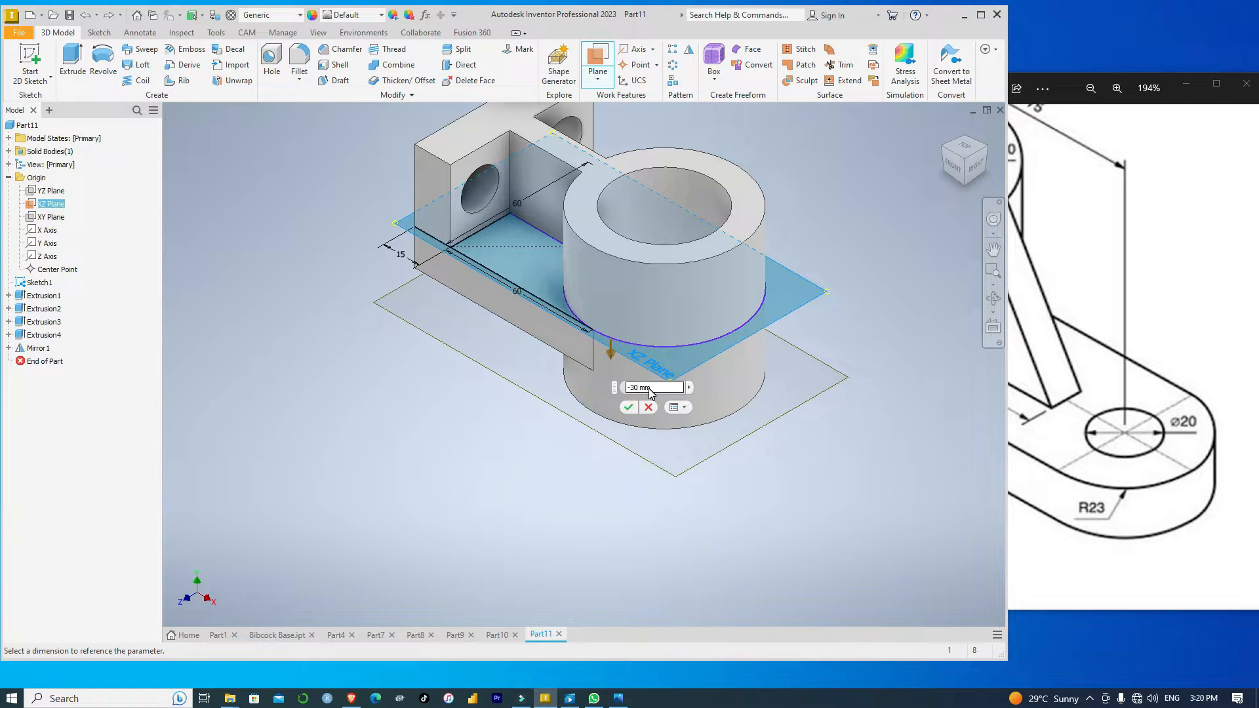
key(Return)
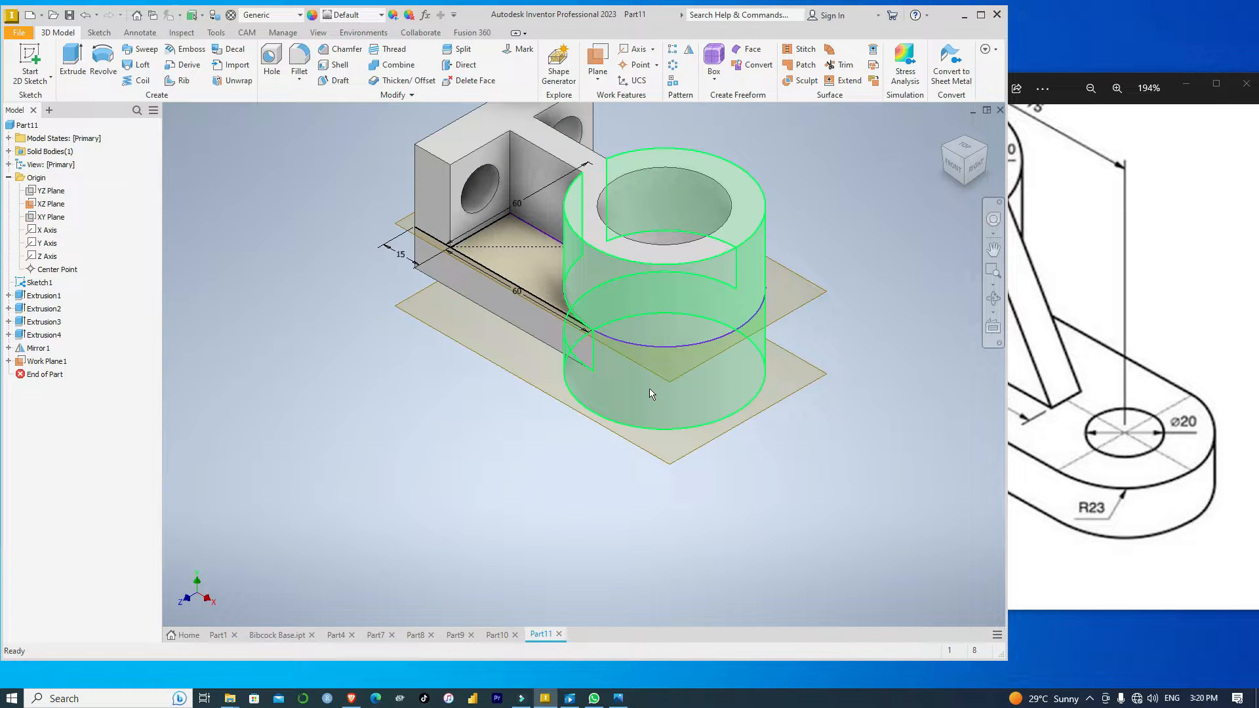
Check the offset work plane from the front and examine the foot's dimensions in the reference drawing.
click(953, 168)
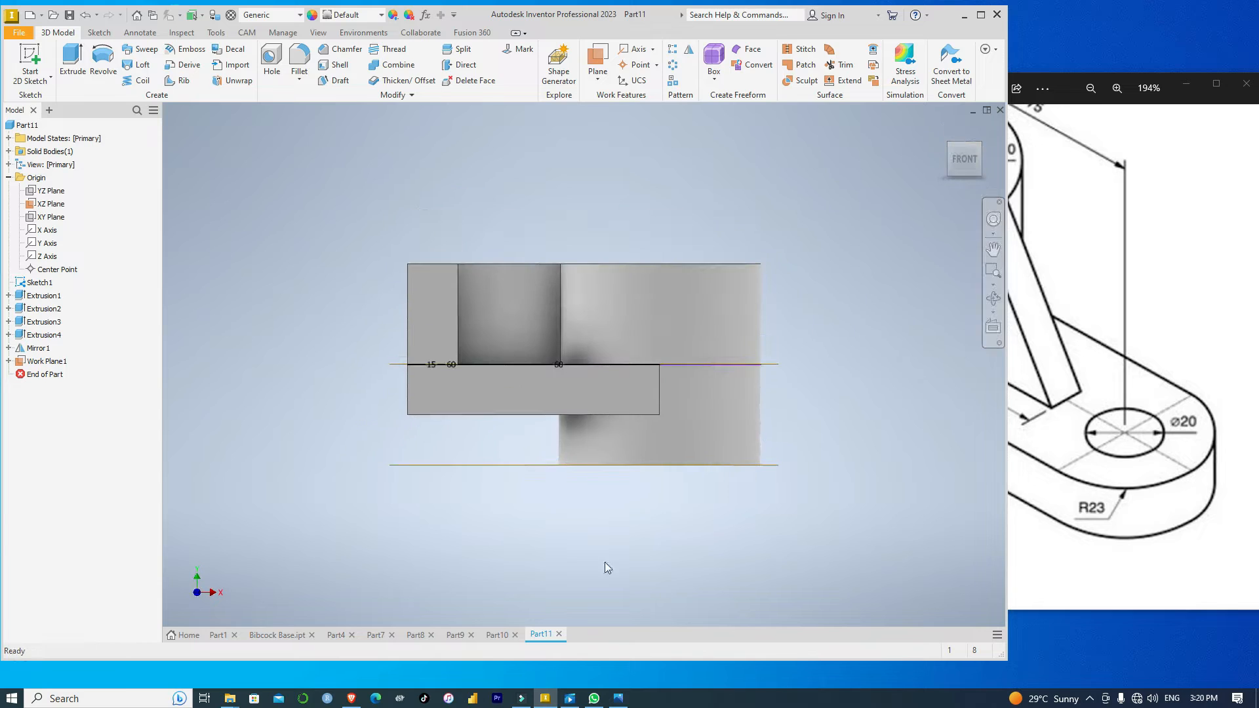
click(981, 143)
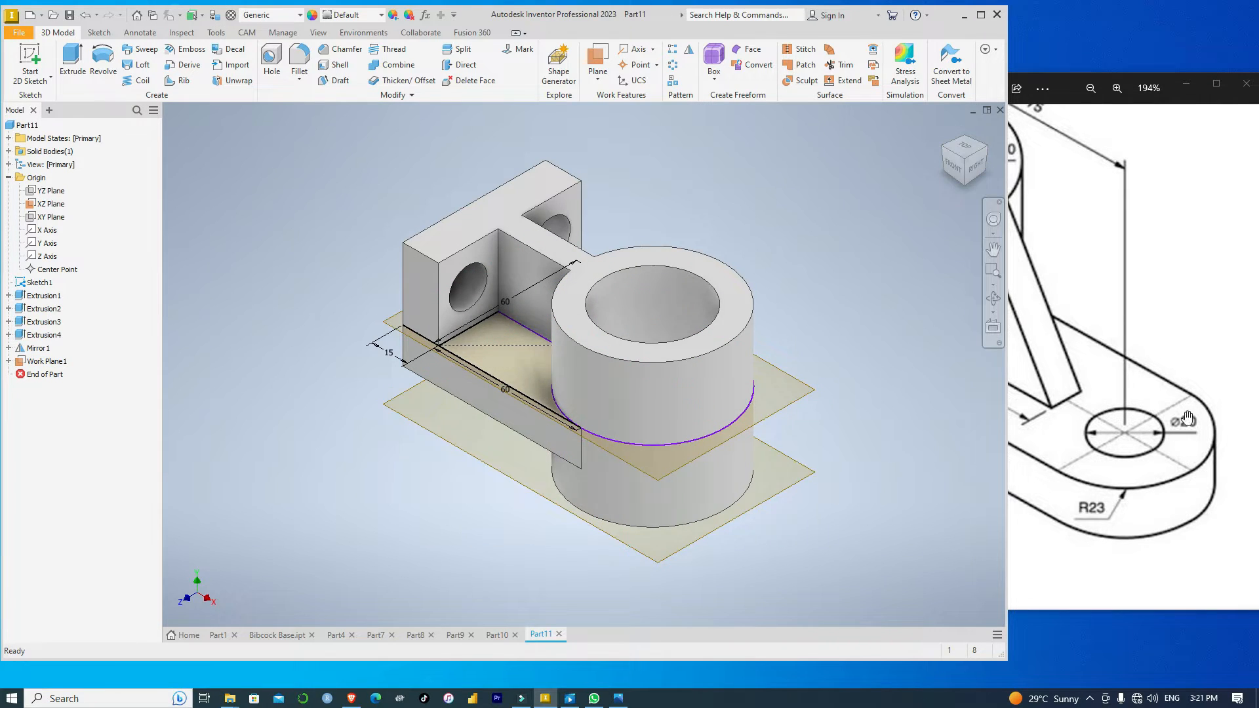
click(1201, 260)
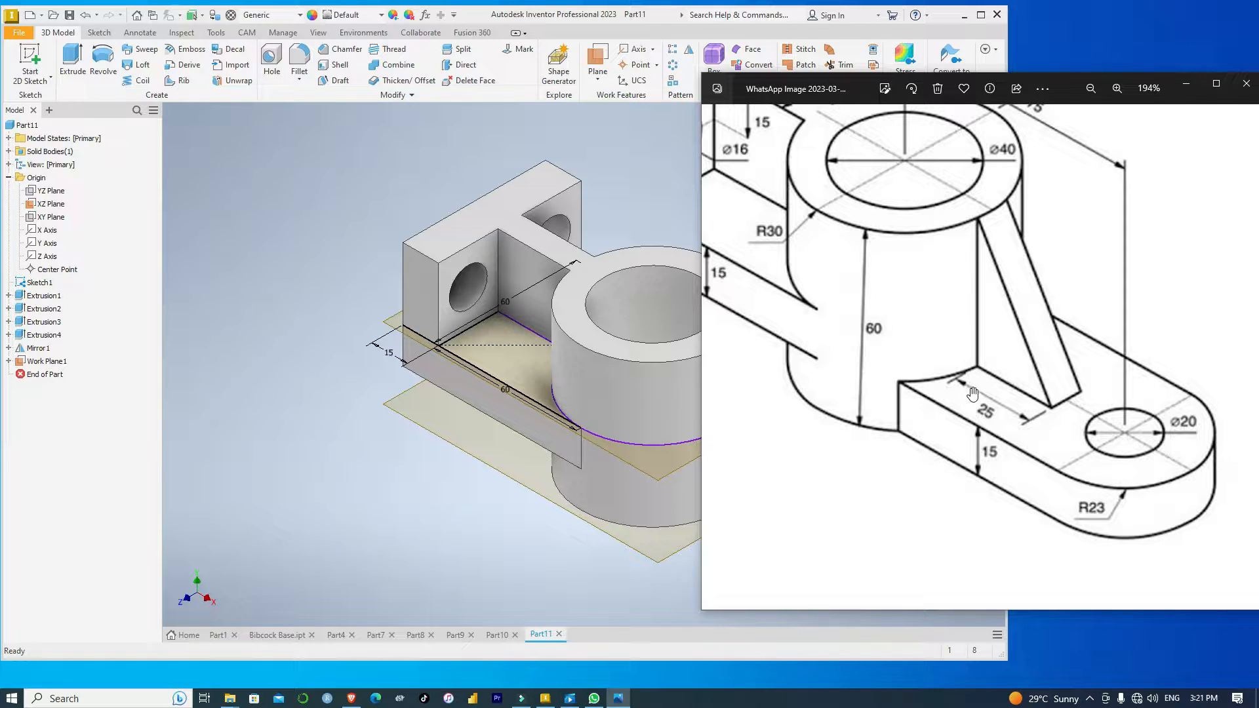
scroll(1063, 246, down, 3)
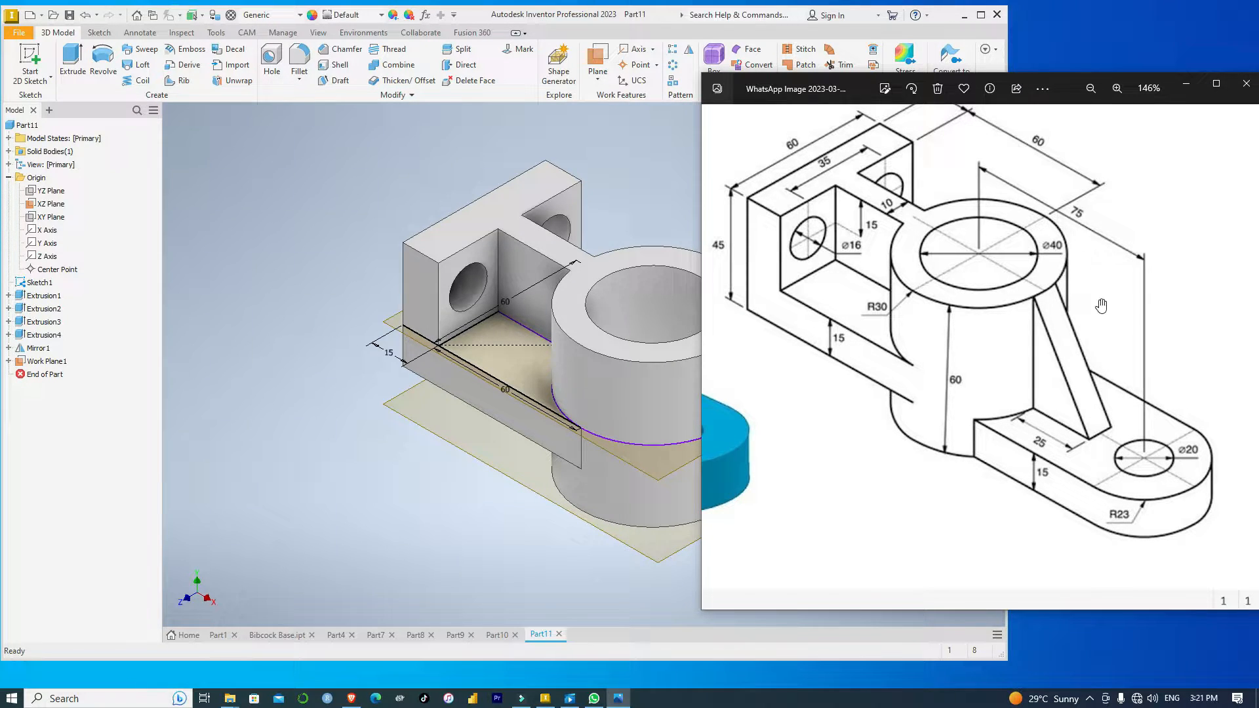
scroll(1123, 276, down, 1)
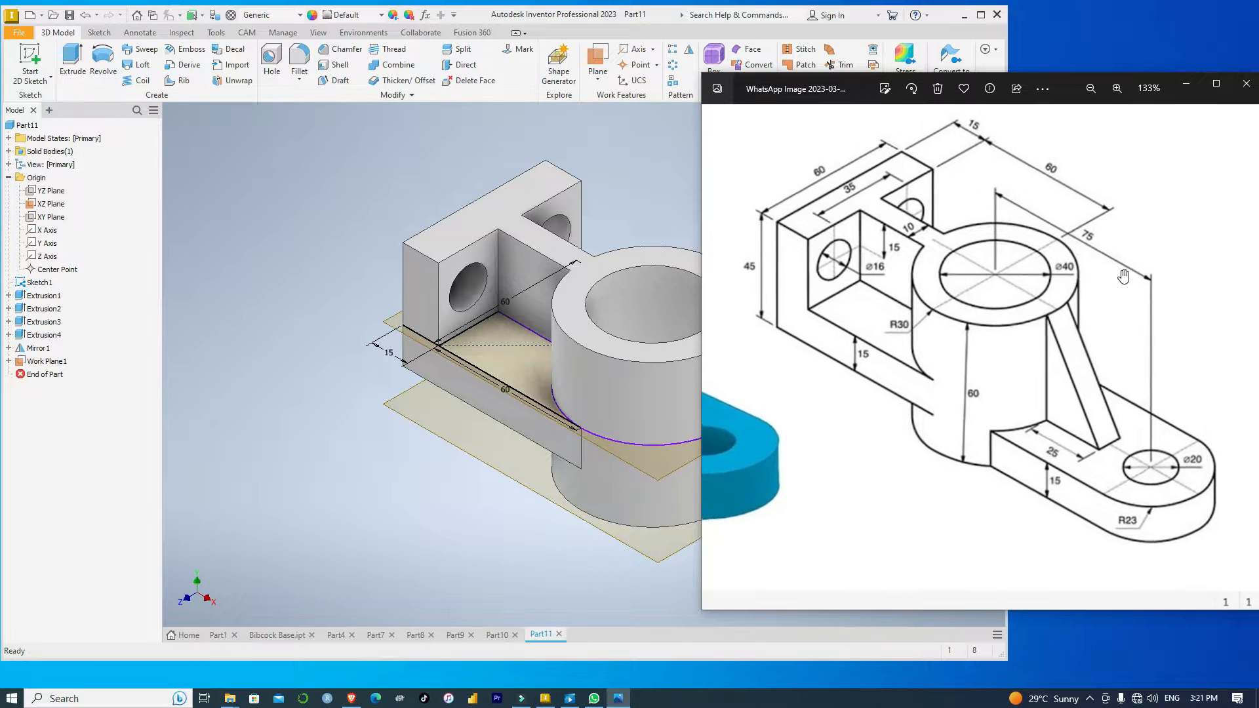
drag(1068, 77, 1124, 41)
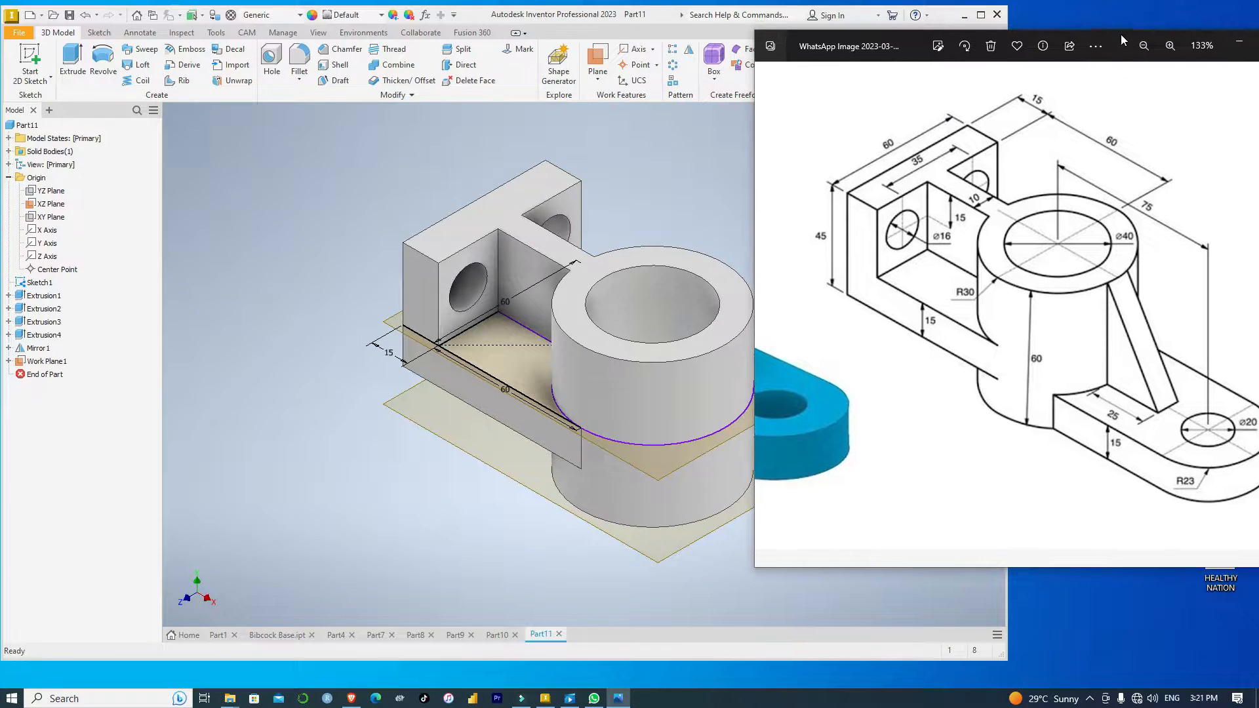
click(628, 468)
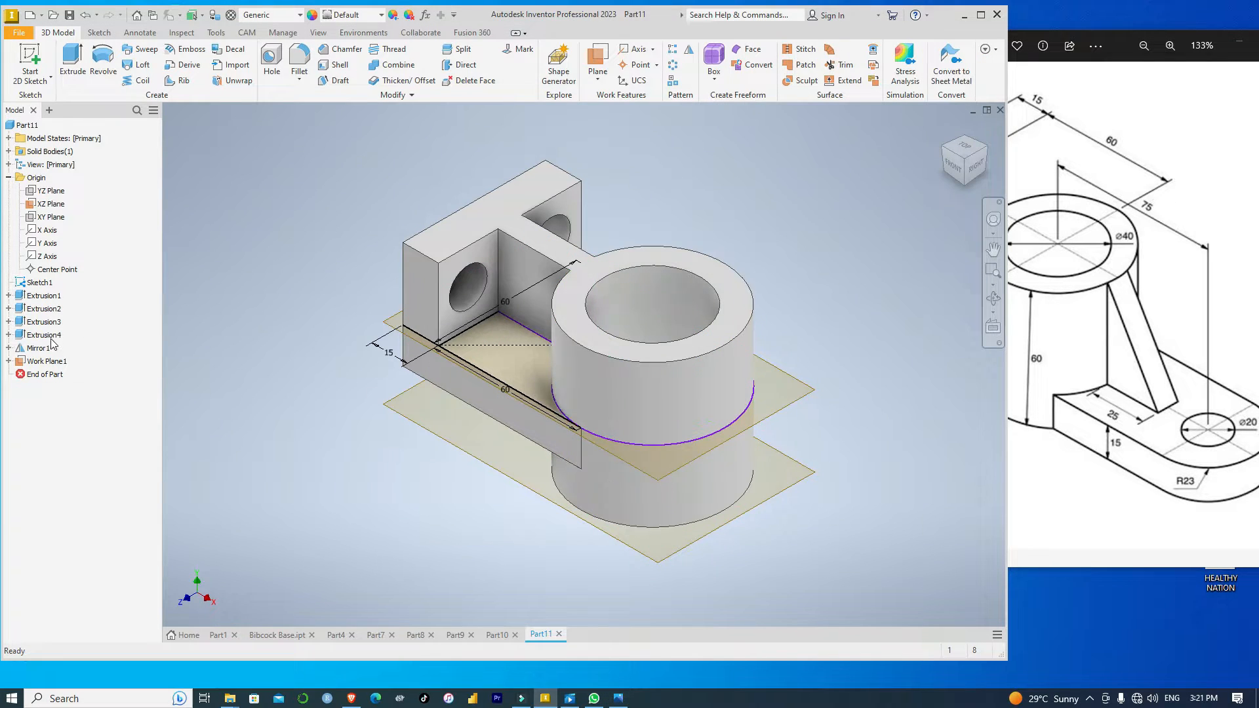
click(9, 336)
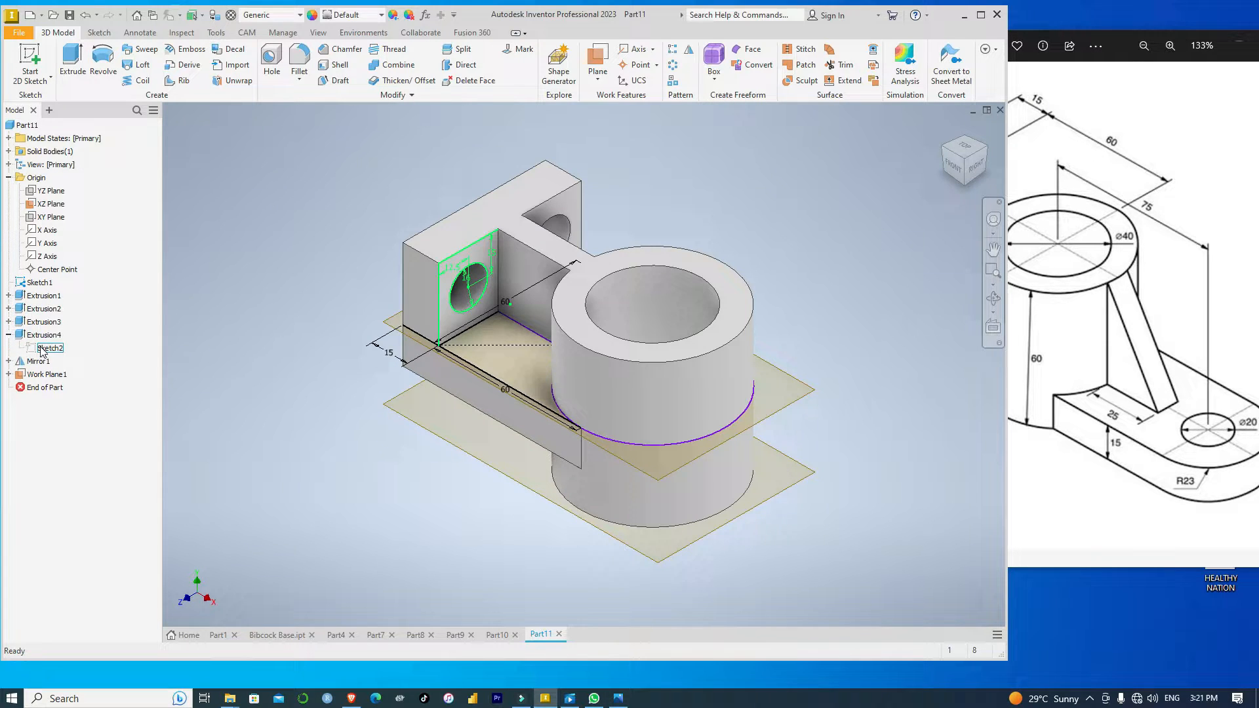
click(8, 335)
click(9, 322)
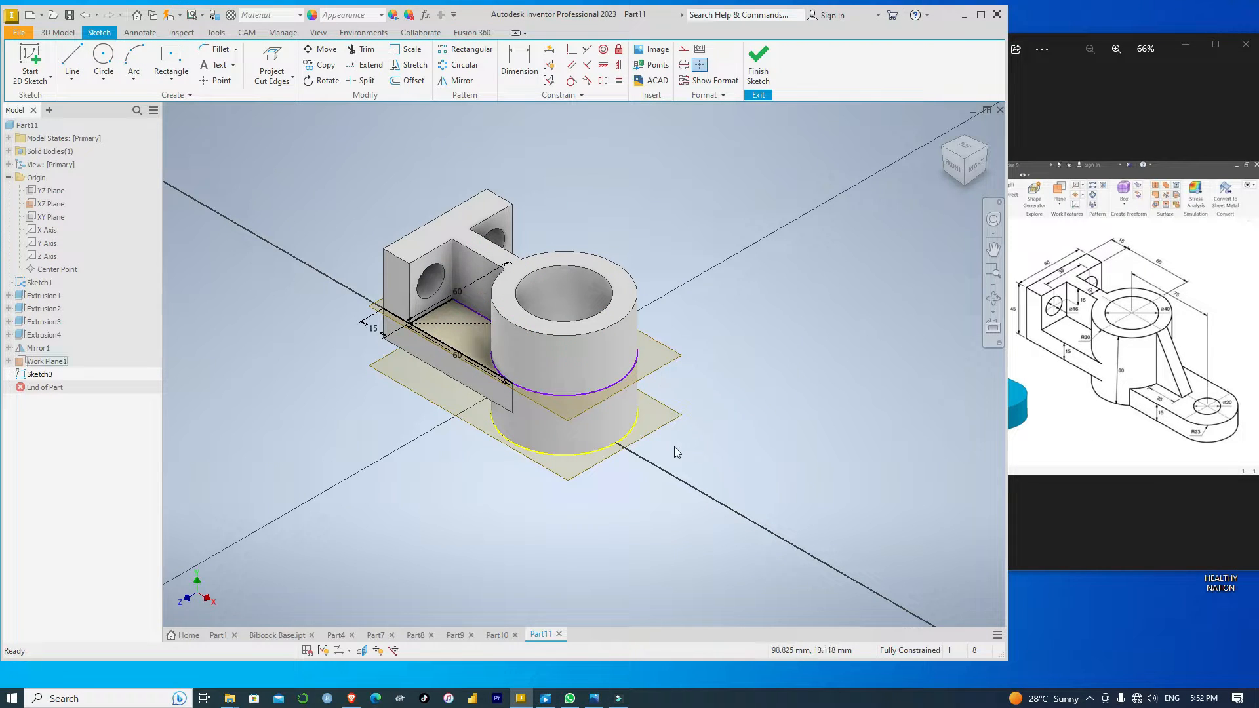
Hide the XZ origin plane, leaving only the offset work plane displayed.
click(565, 483)
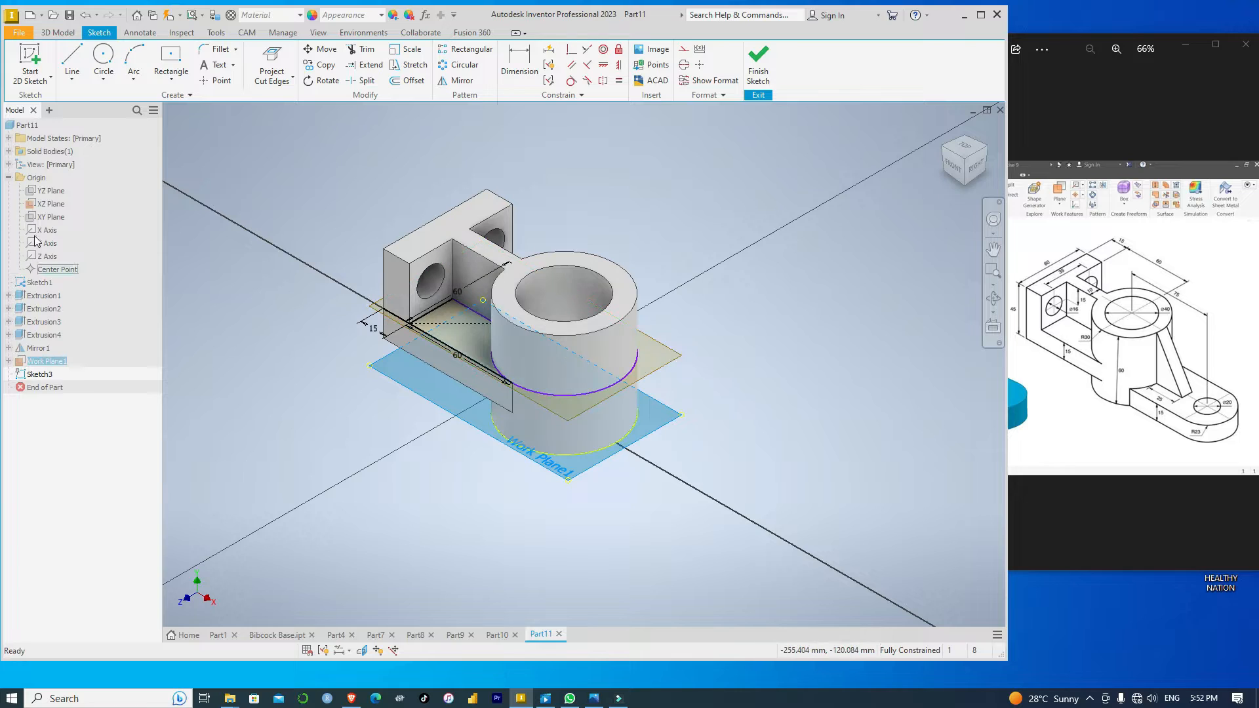
click(49, 190)
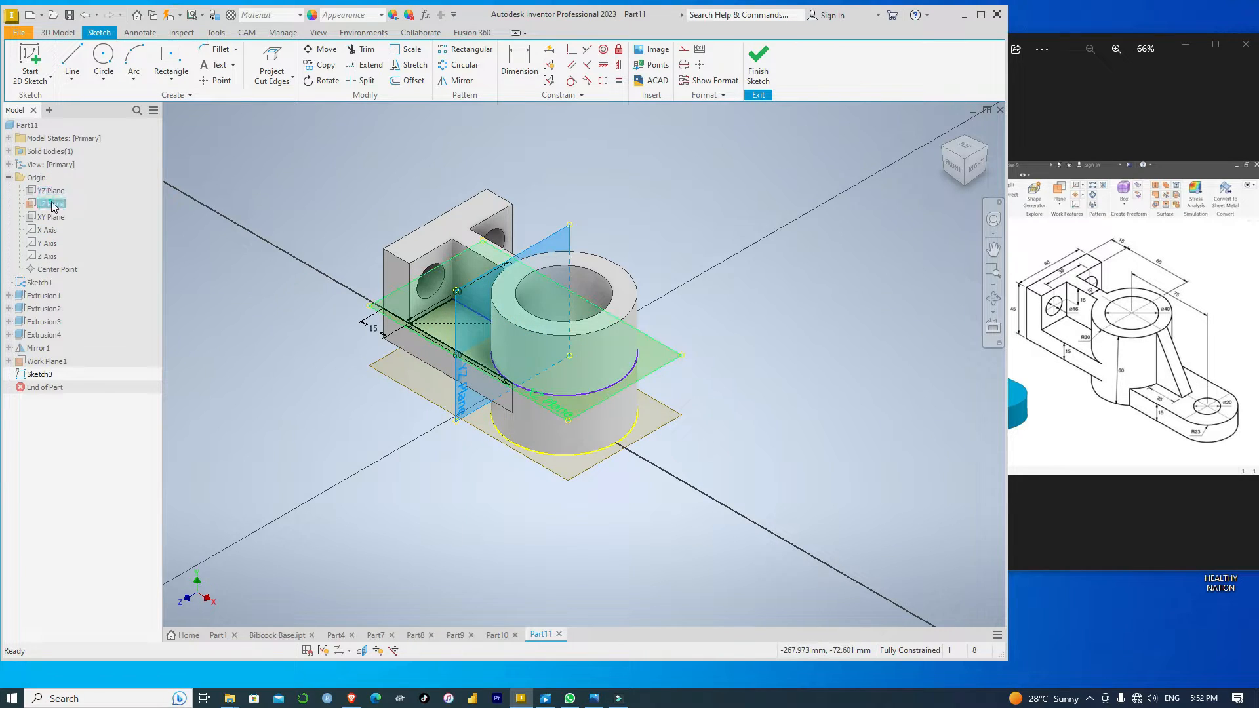
click(53, 204)
right_click(54, 207)
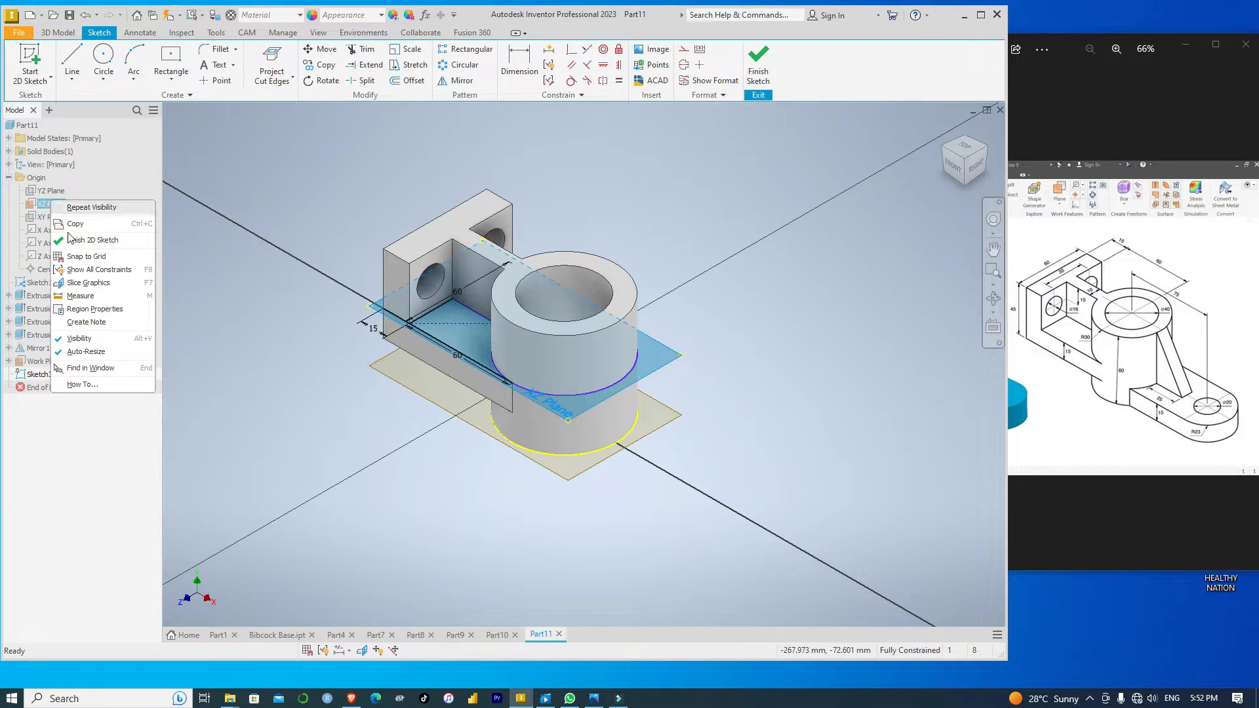
click(63, 335)
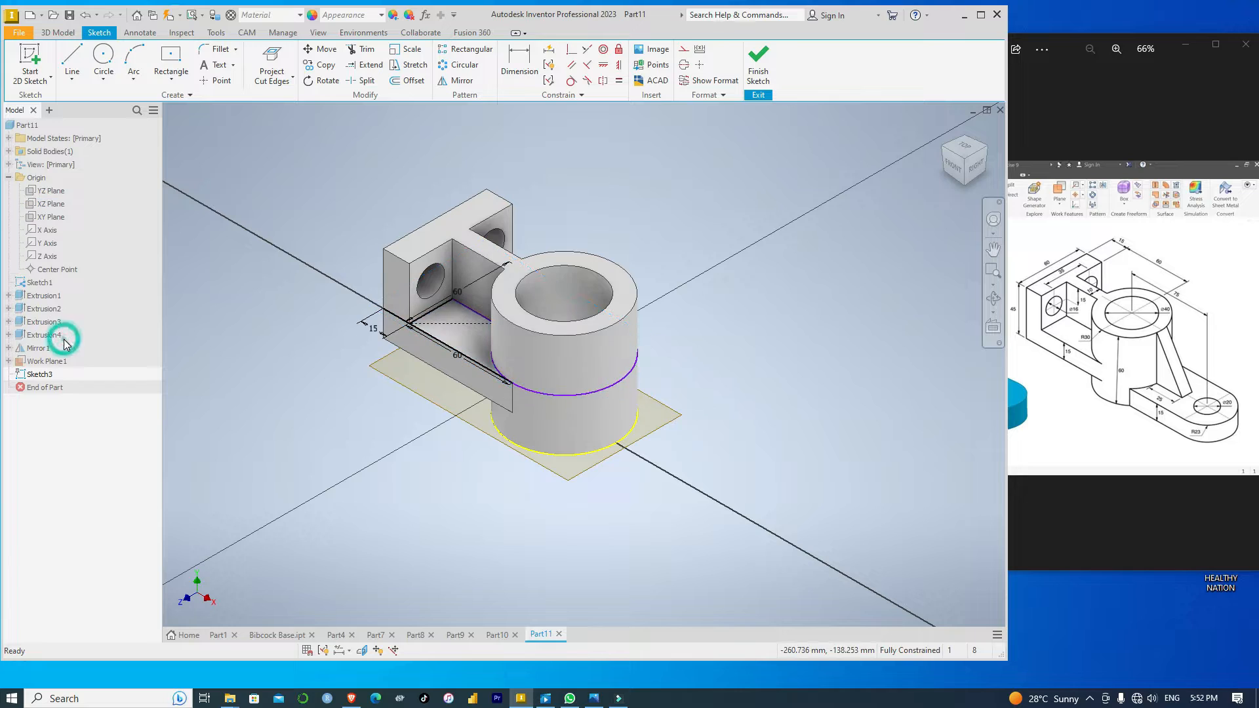
Find the base sketch, Sketch1, under the third extrusion and hide it together with its dimensions.
click(38, 374)
click(33, 354)
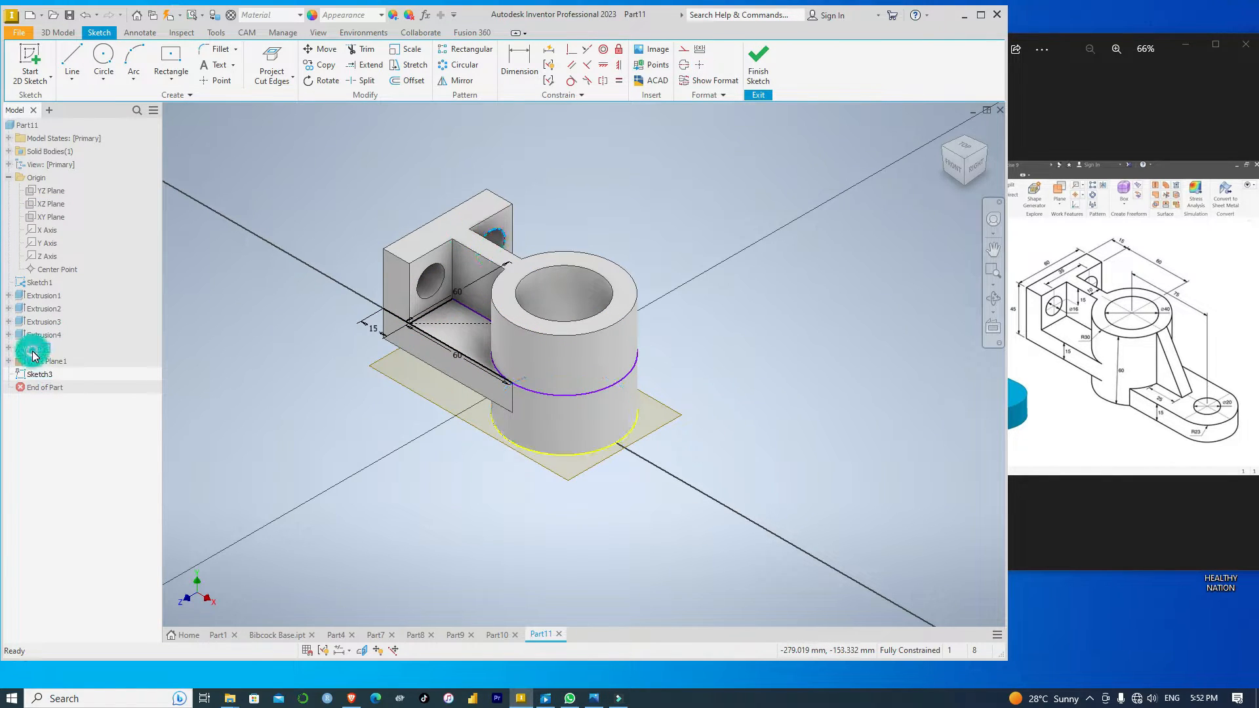
click(41, 364)
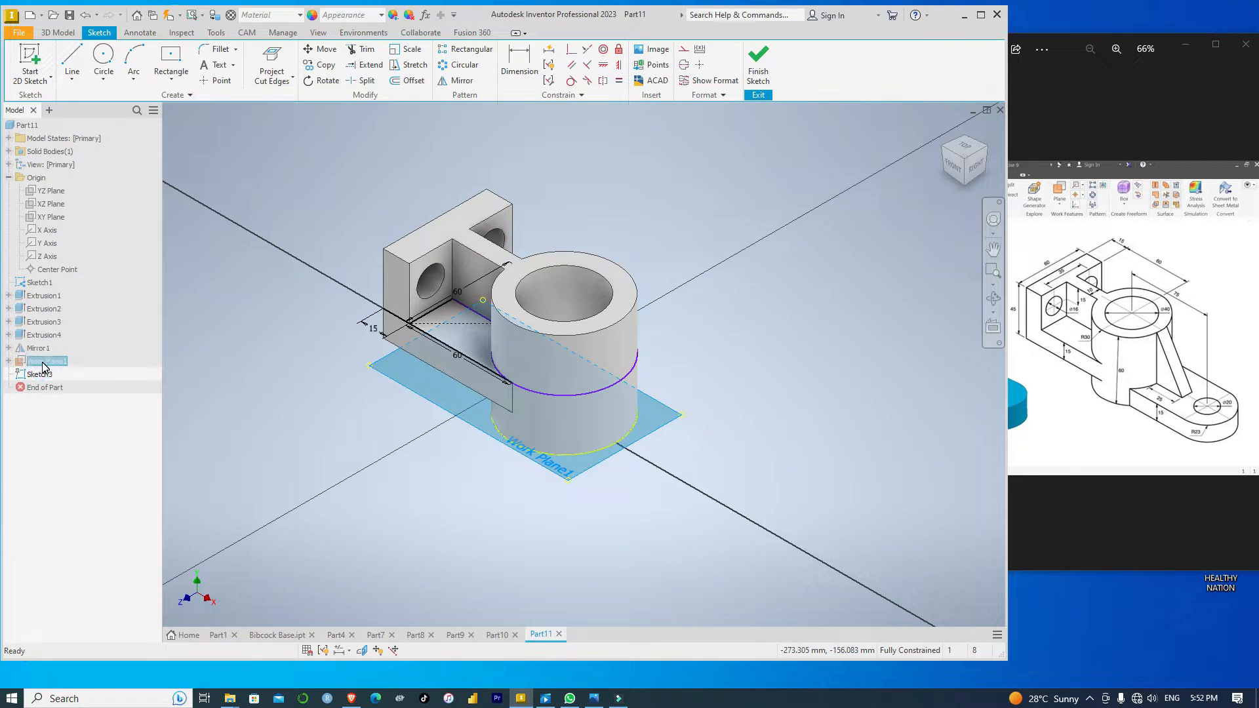
click(43, 323)
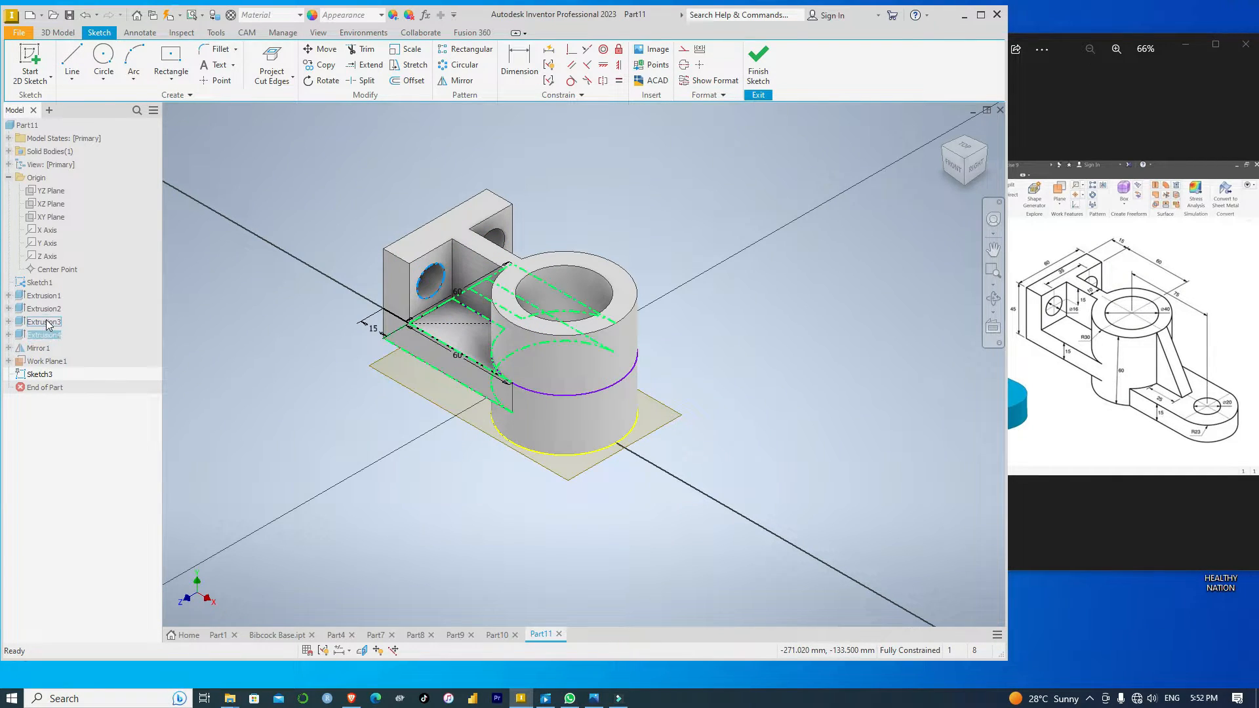
click(9, 322)
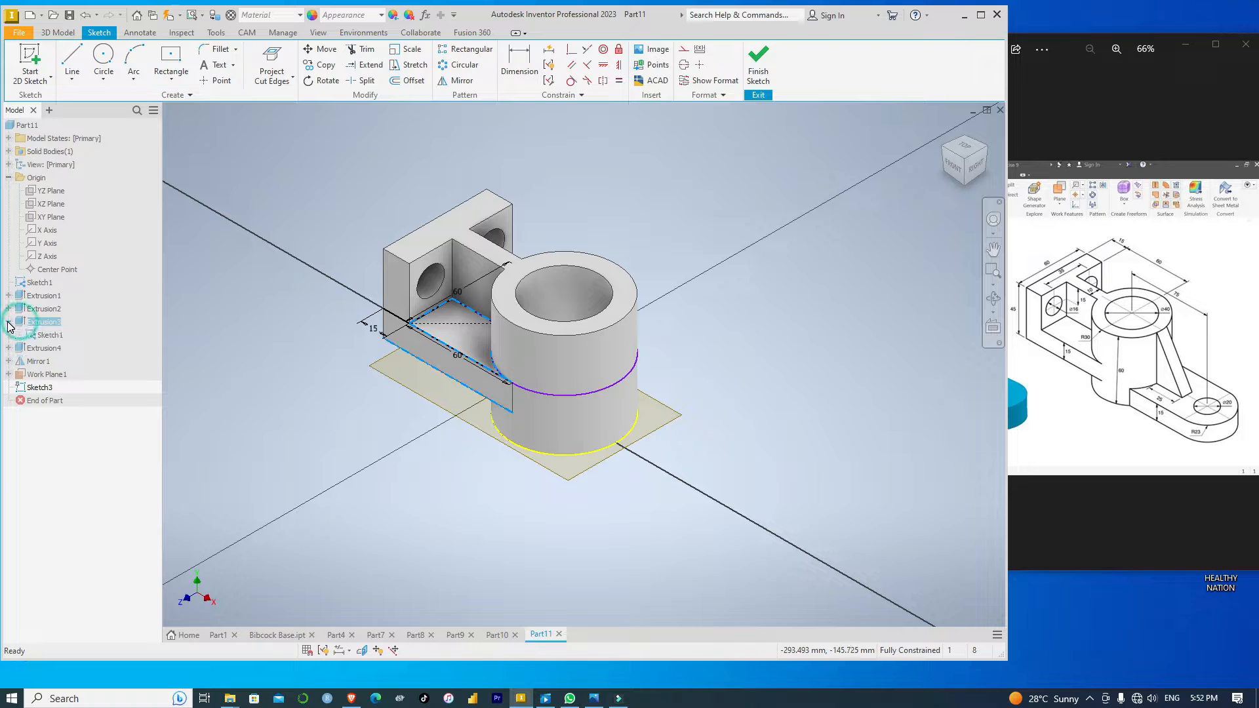
click(53, 338)
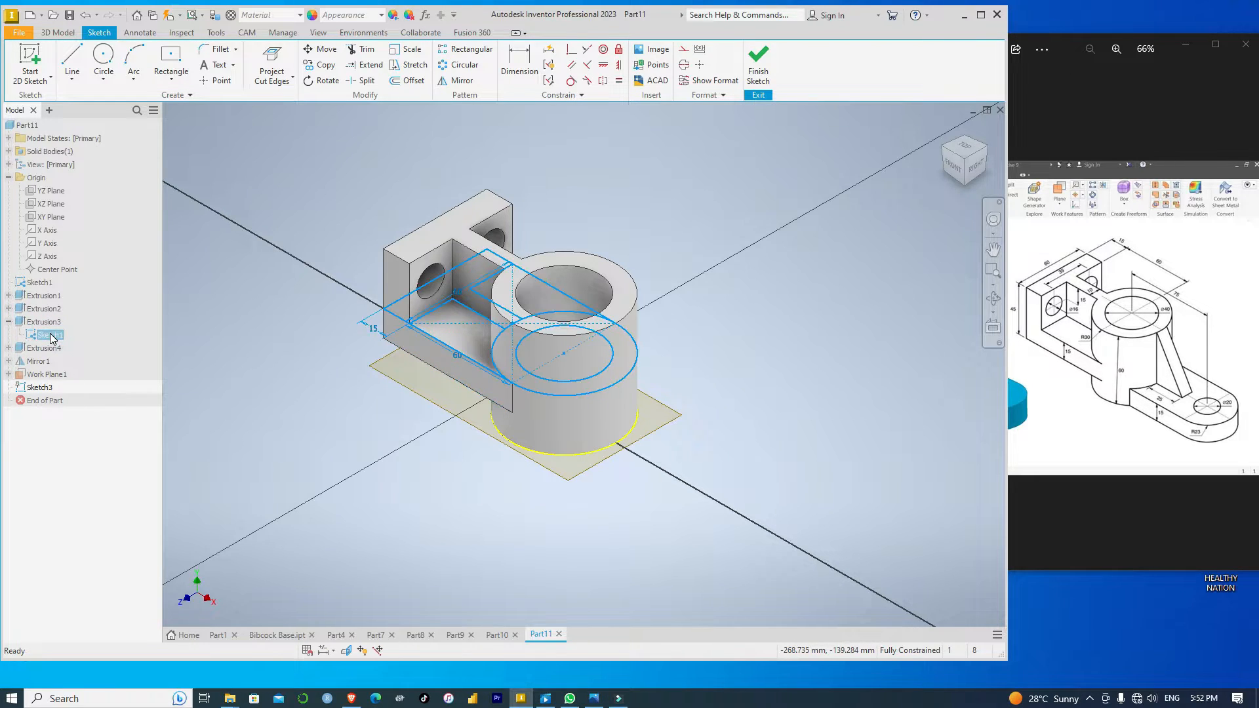
right_click(52, 338)
click(64, 498)
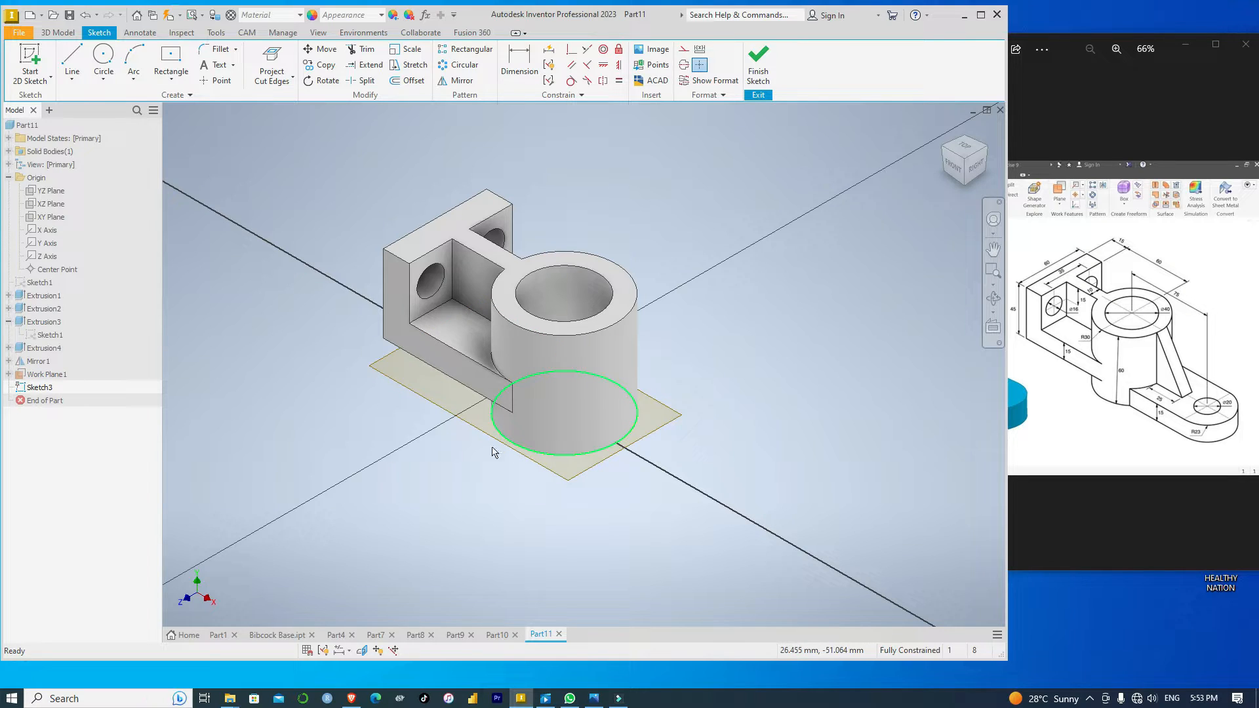
click(46, 391)
right_click(46, 391)
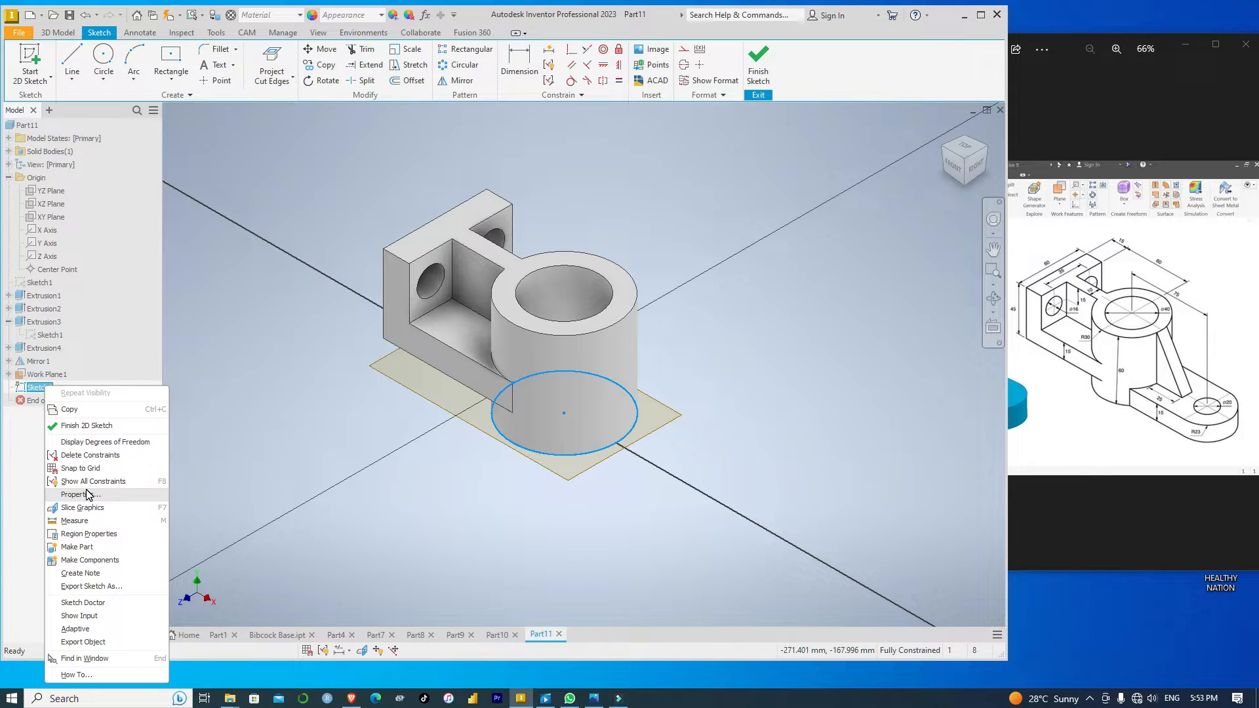
click(19, 476)
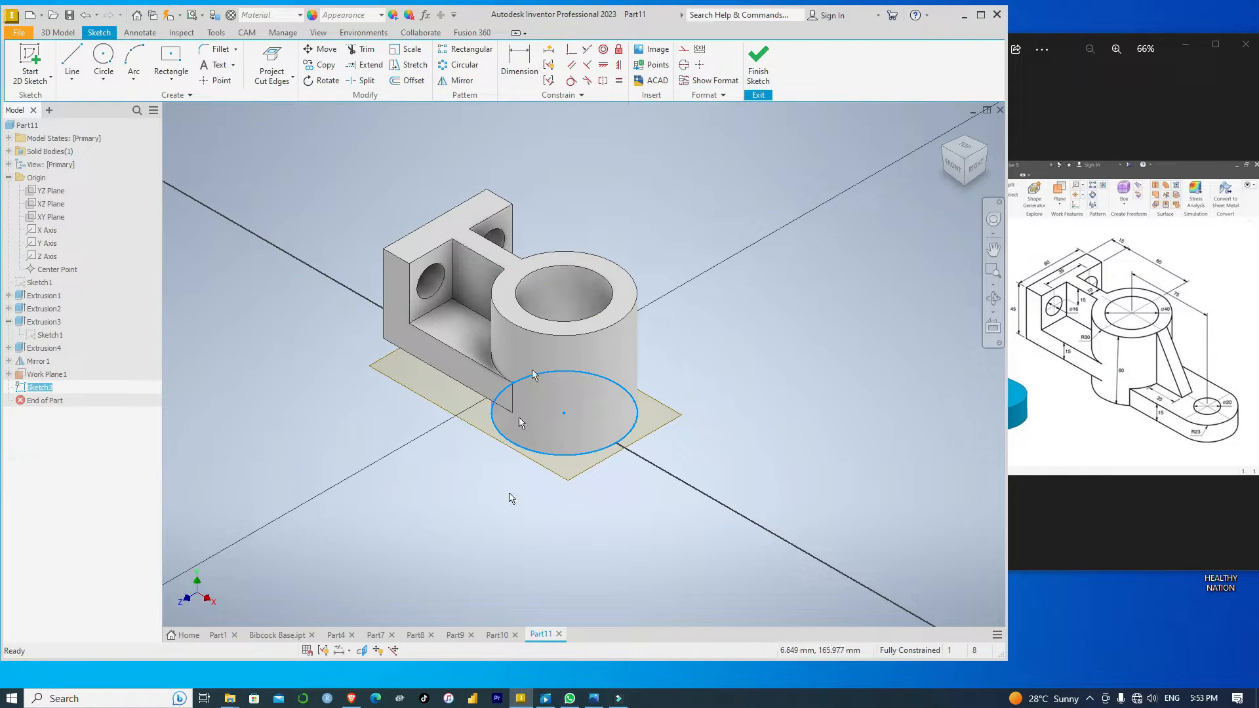
click(579, 470)
click(565, 480)
right_click(567, 482)
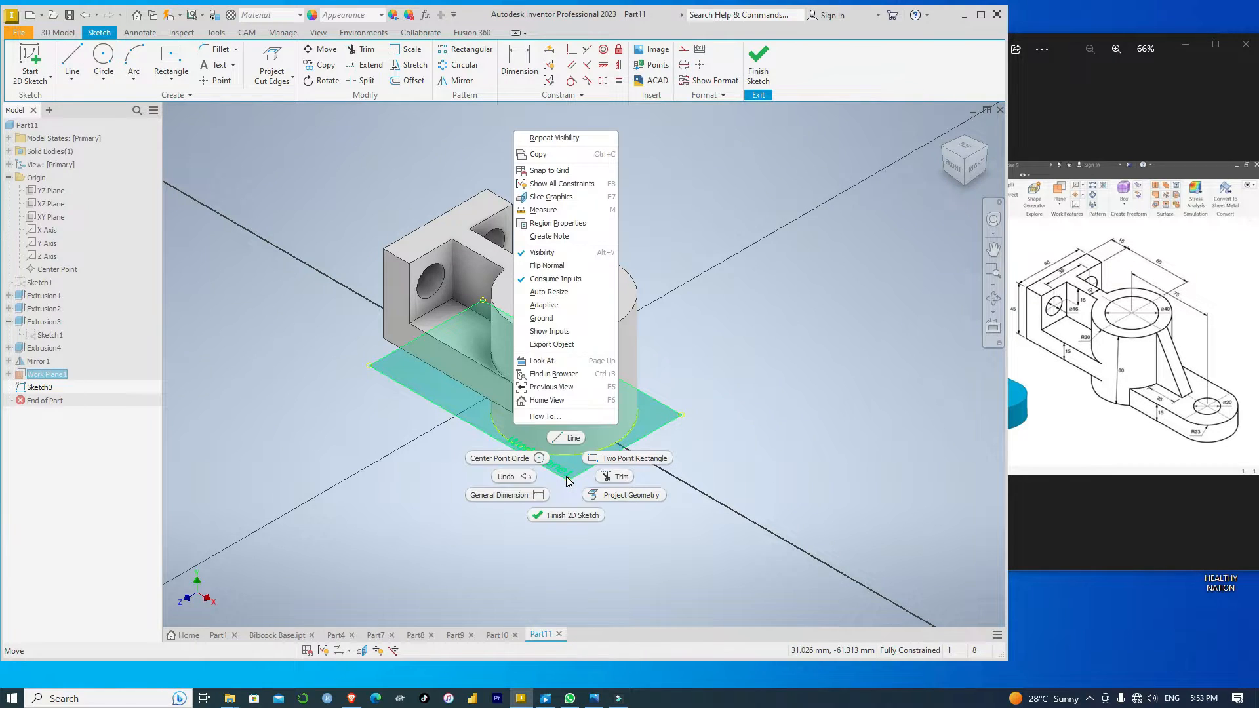
click(676, 415)
click(676, 415)
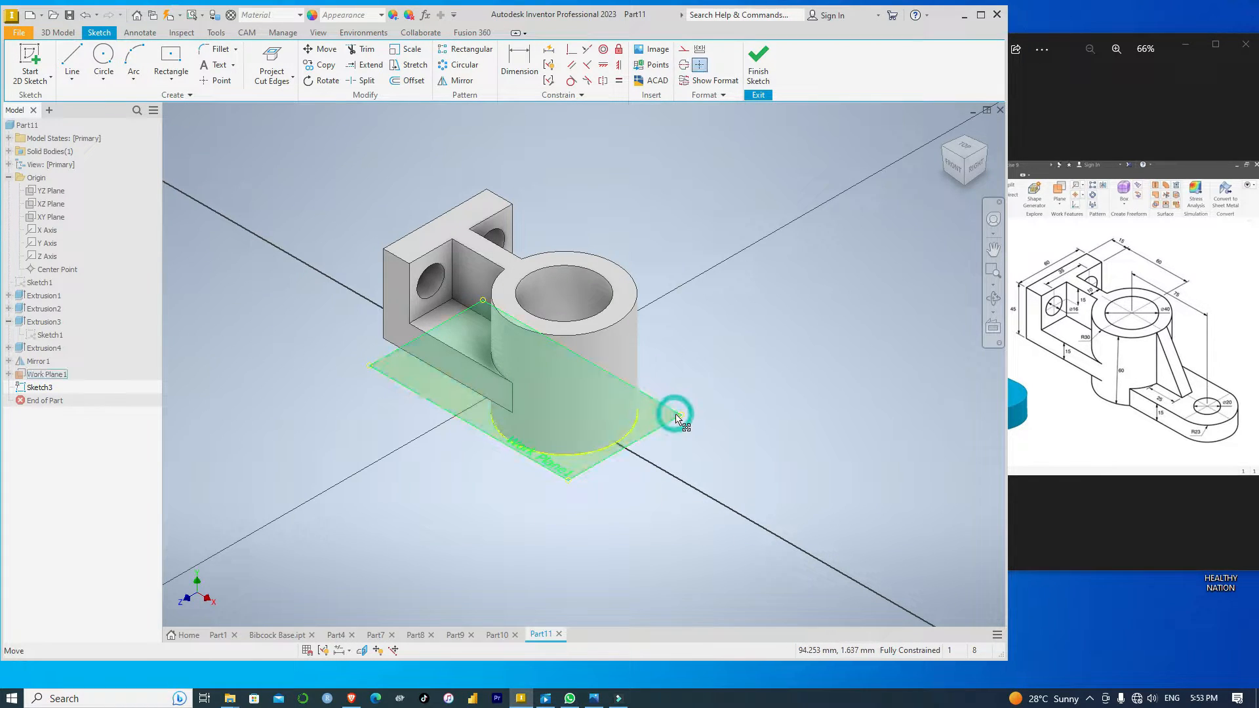
right_click(325, 514)
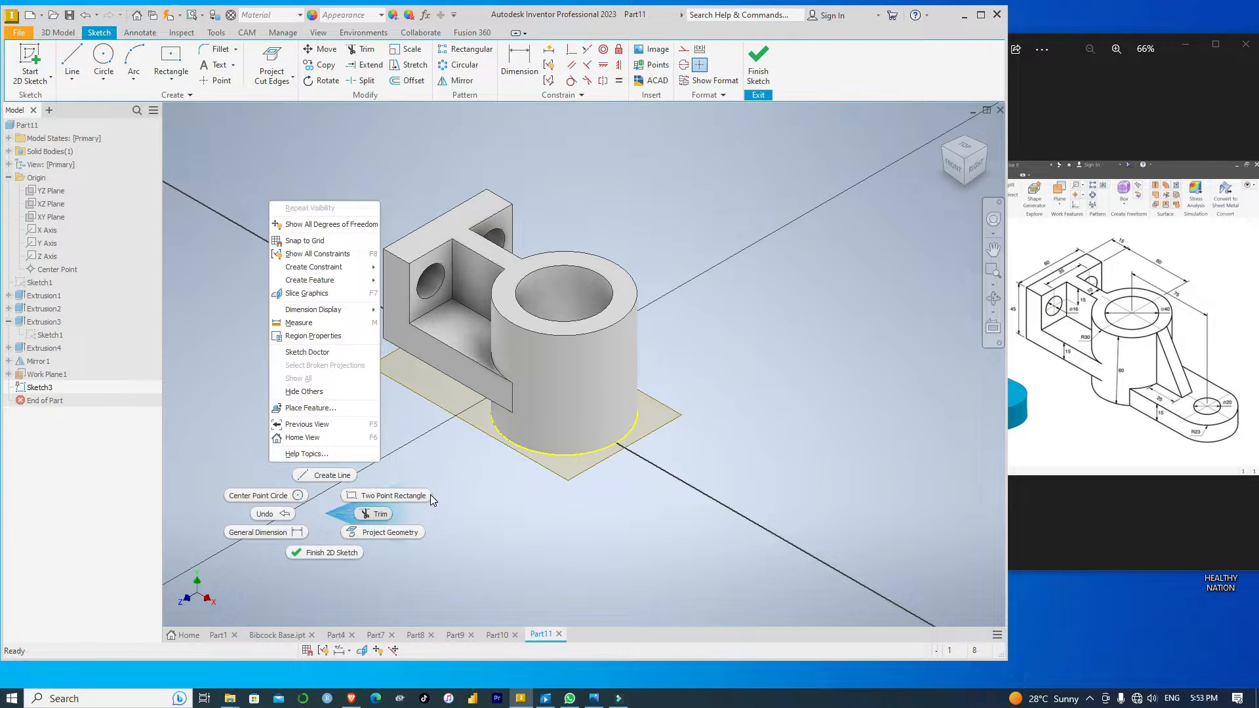
click(462, 510)
click(571, 481)
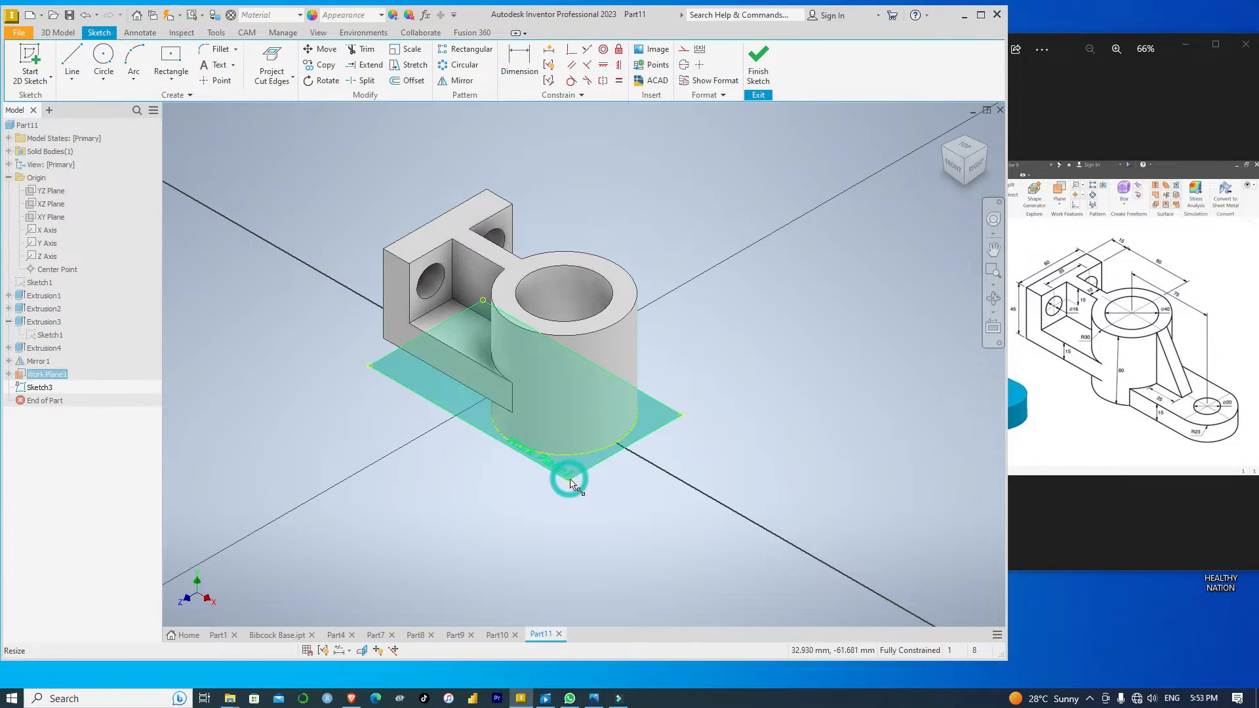
click(100, 59)
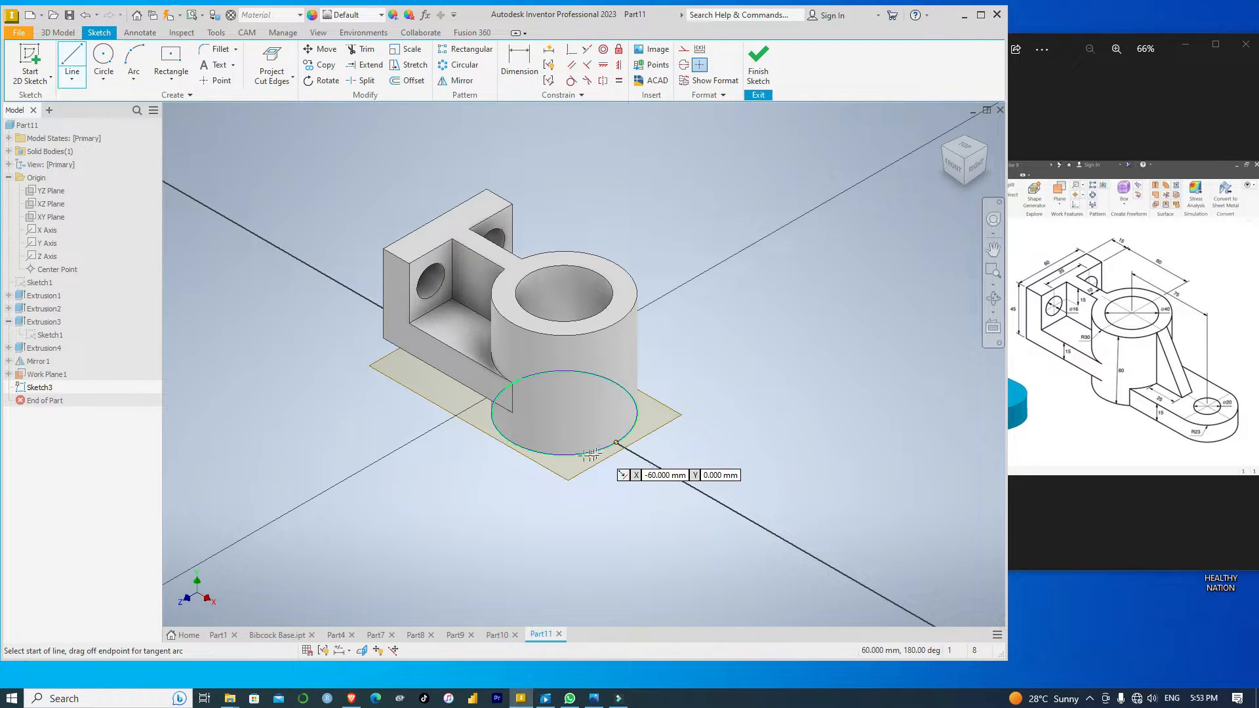
right_click(567, 472)
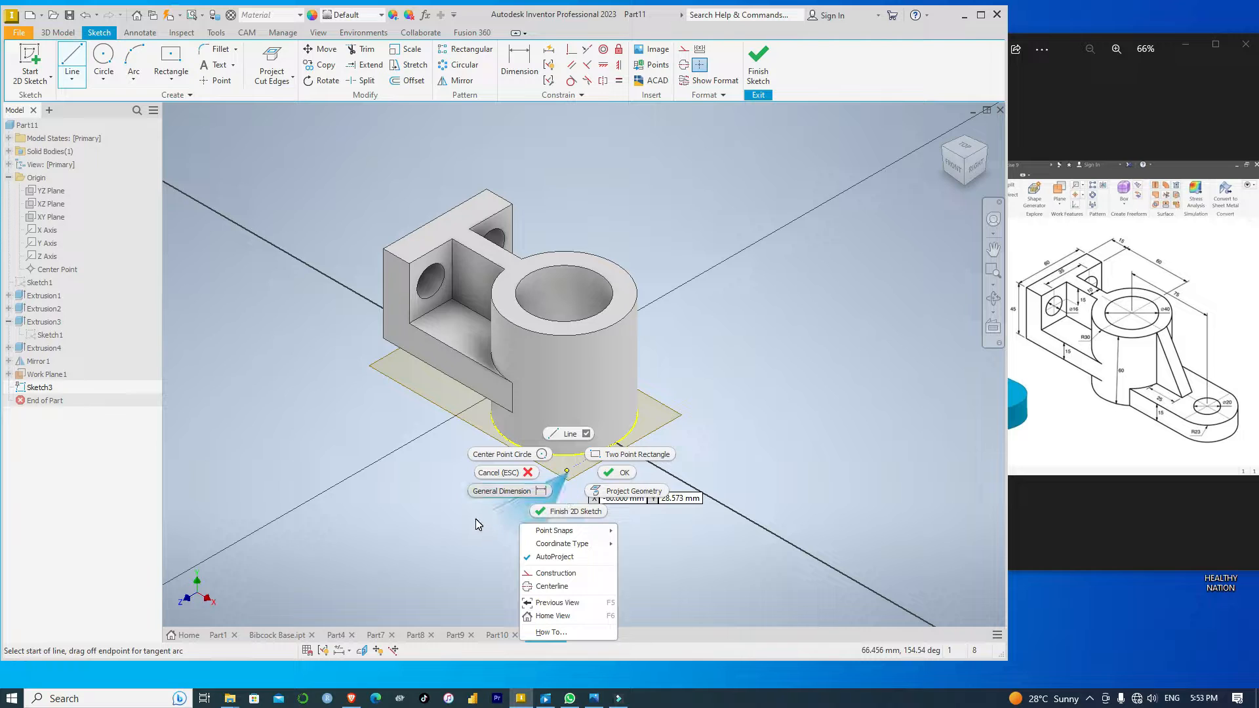
key(Escape)
key(Escape)
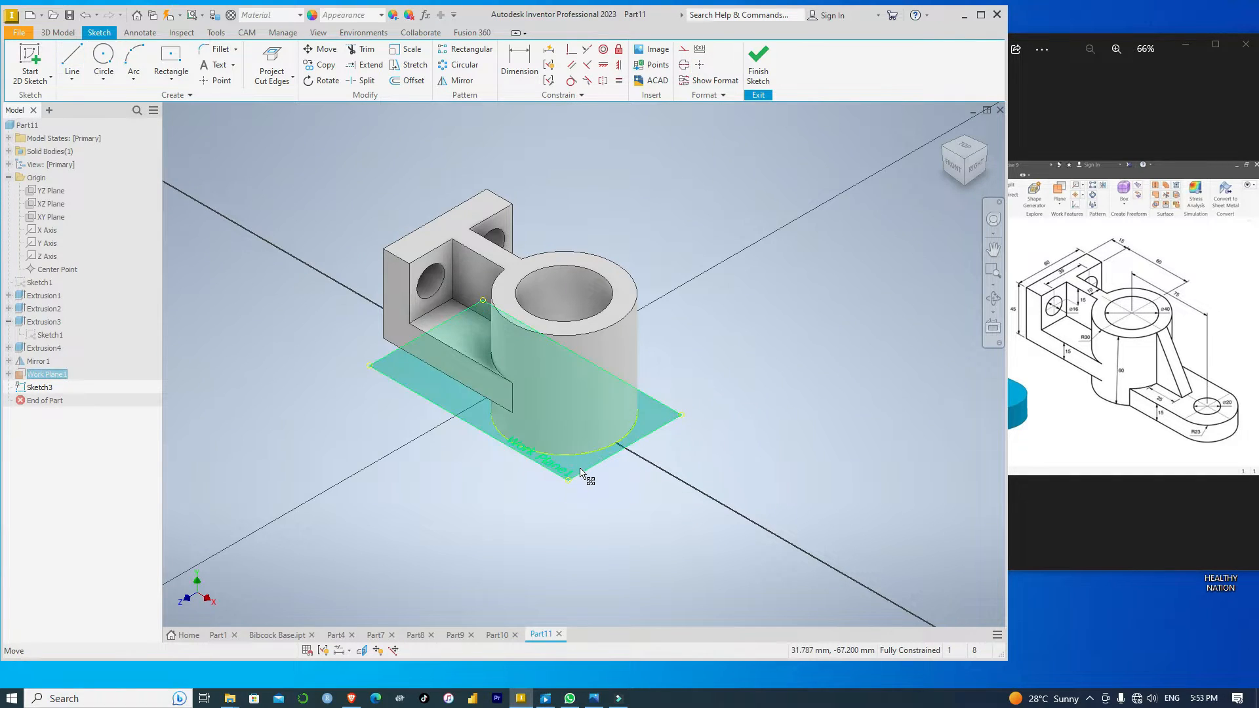
right_click(583, 459)
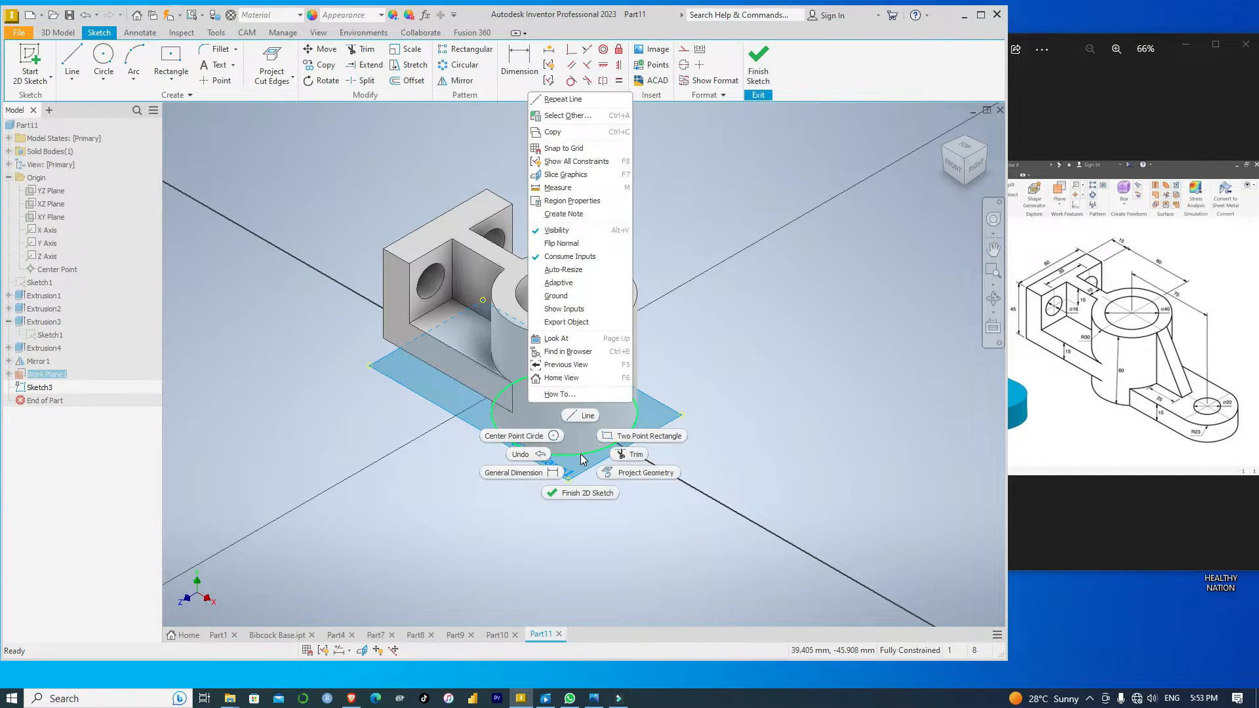
click(523, 438)
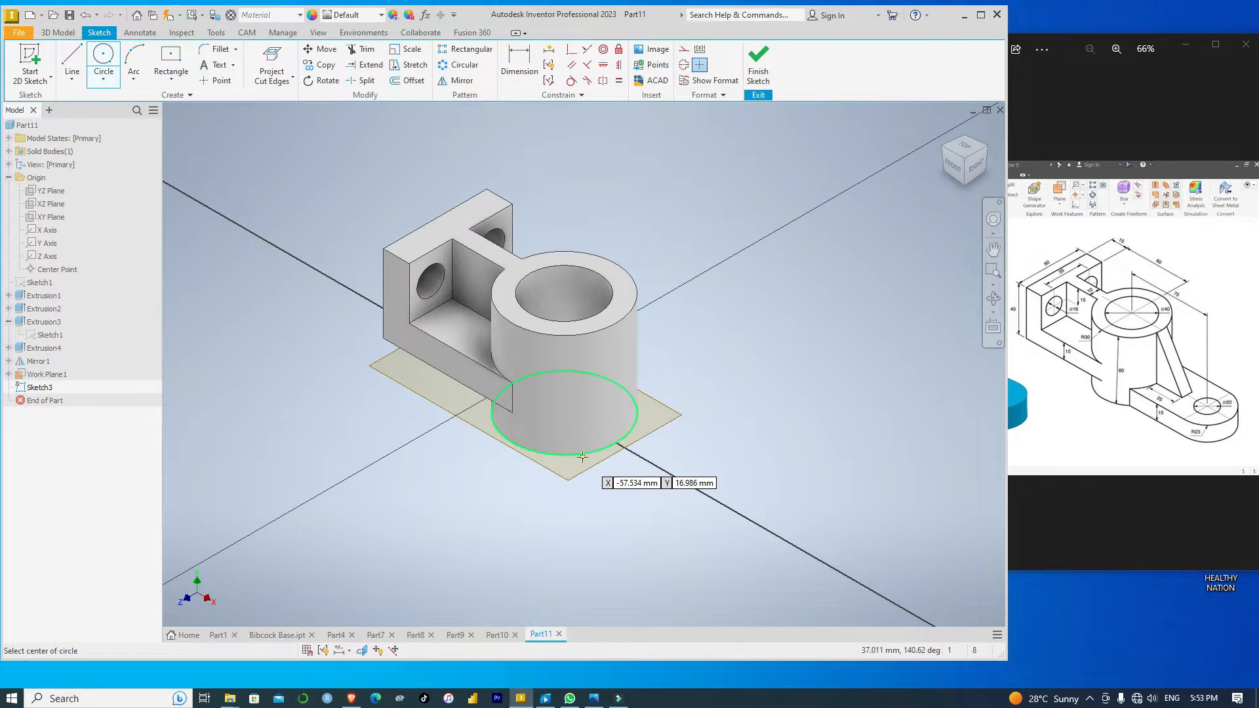
Draw a 75 mm line on the offset plane from the cylinder's base centre outward along the X axis, away from the flange.
key(l)
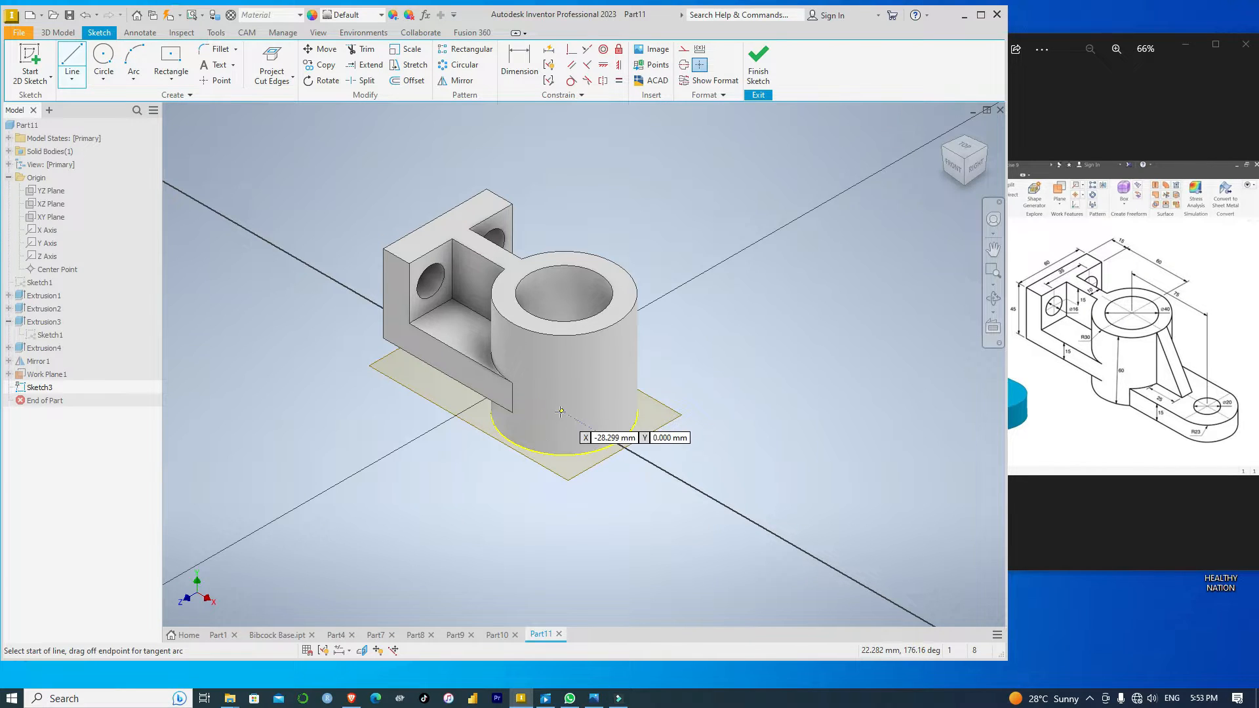
click(561, 412)
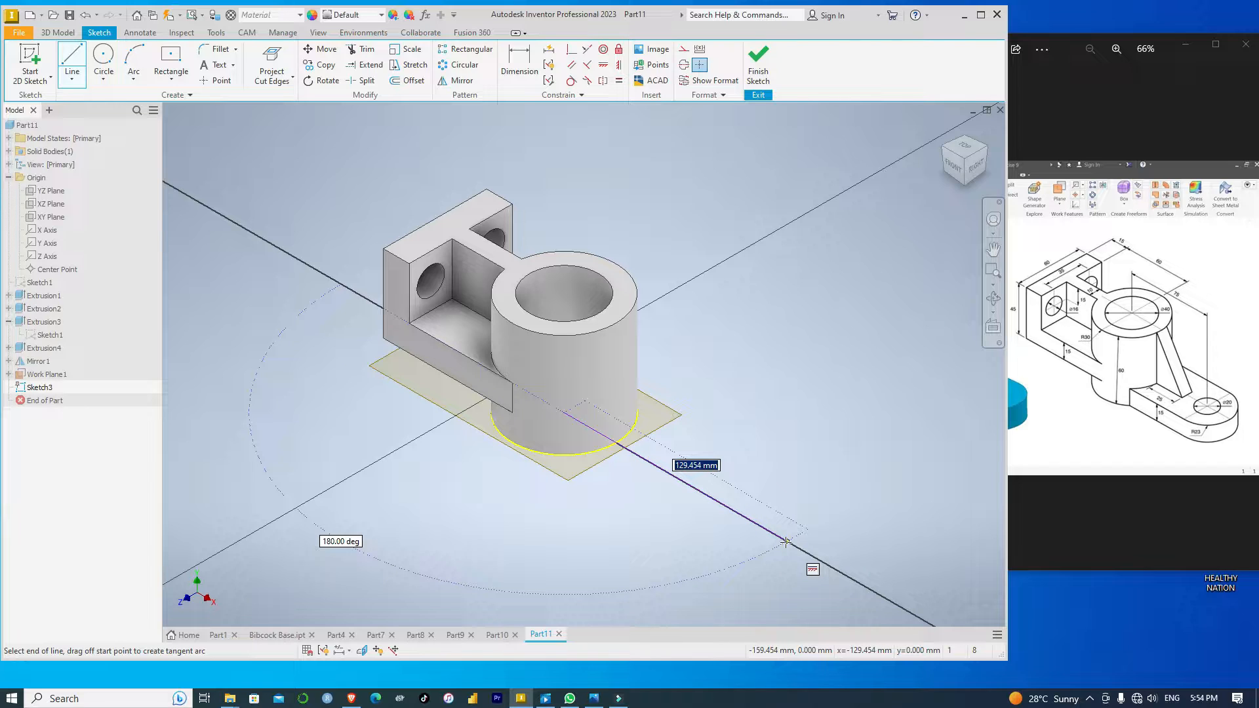
text(75)
key(Return)
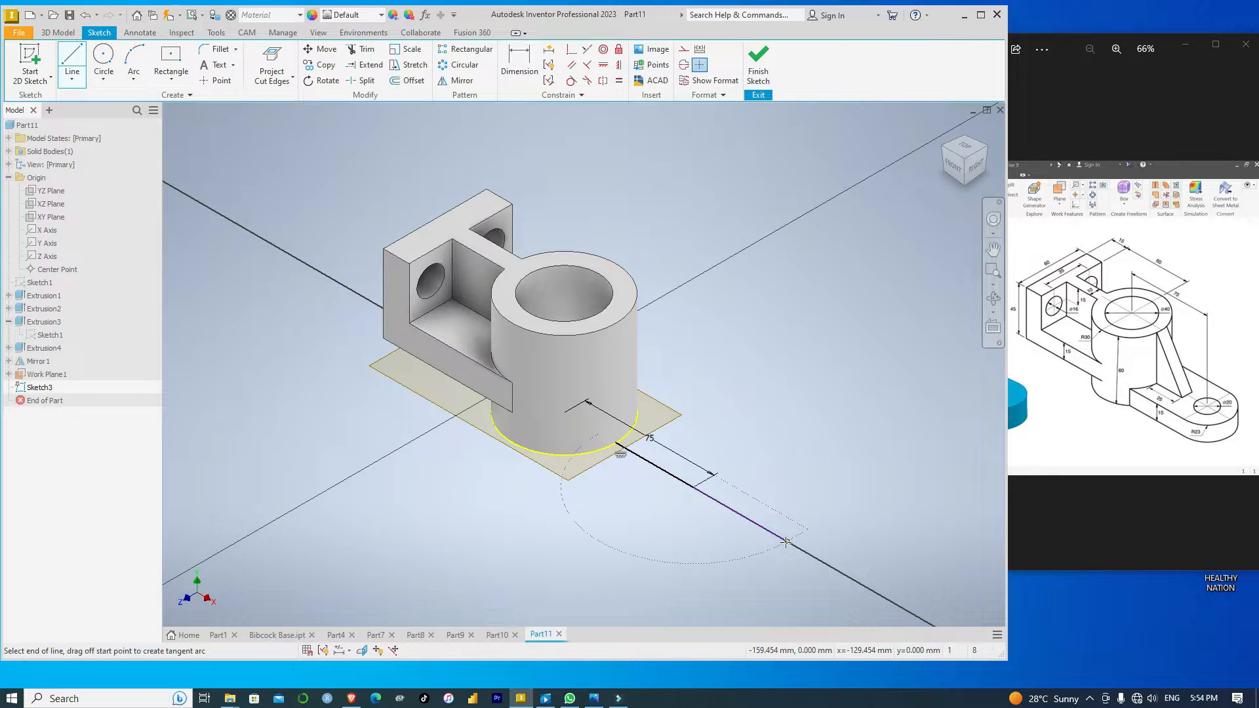
click(964, 147)
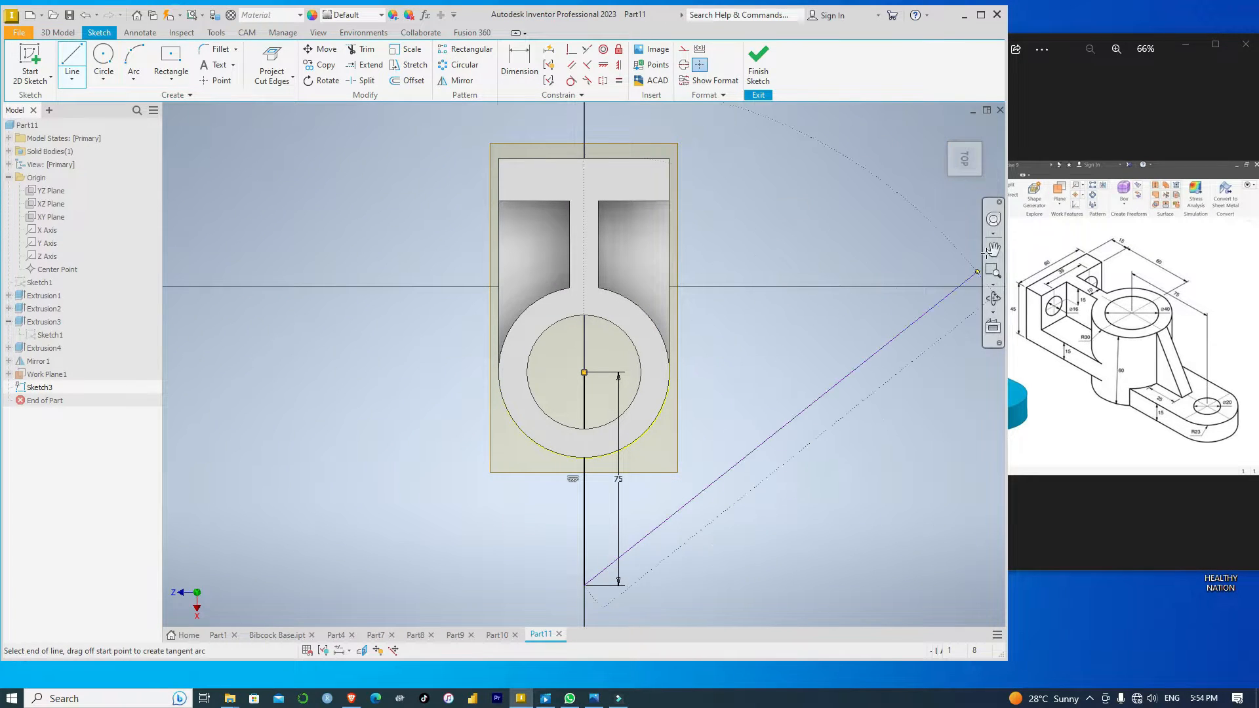
click(948, 173)
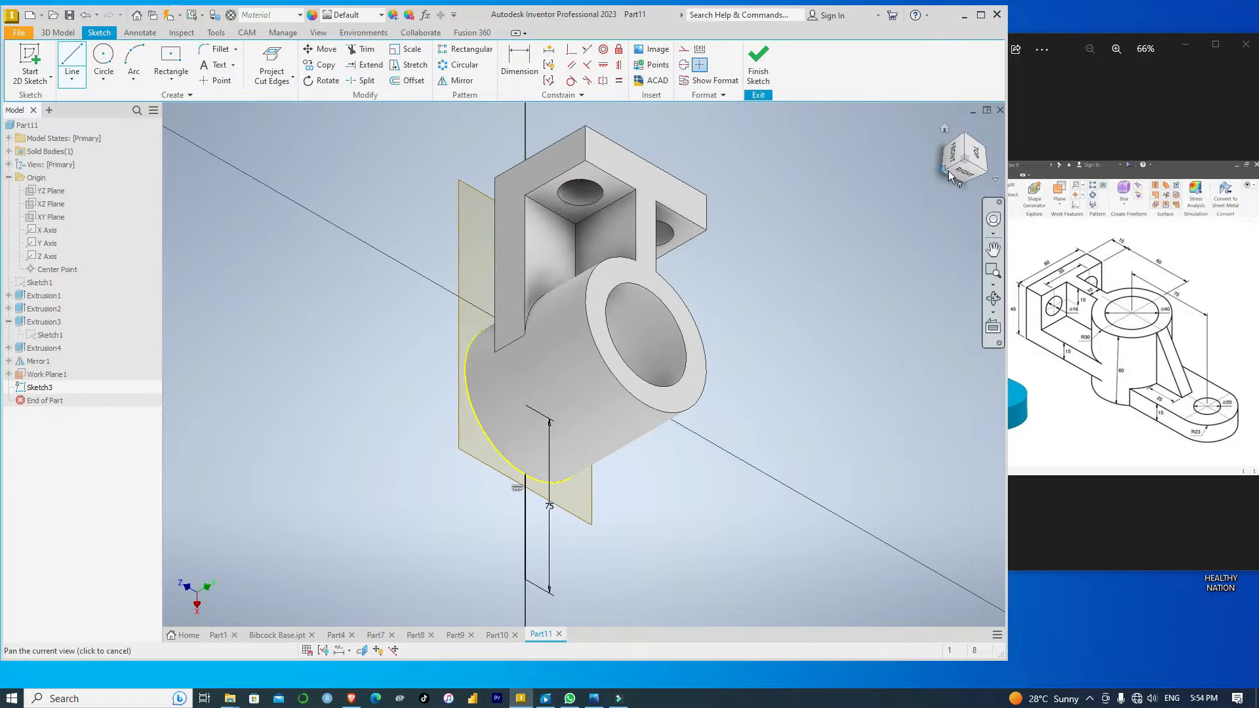
click(956, 168)
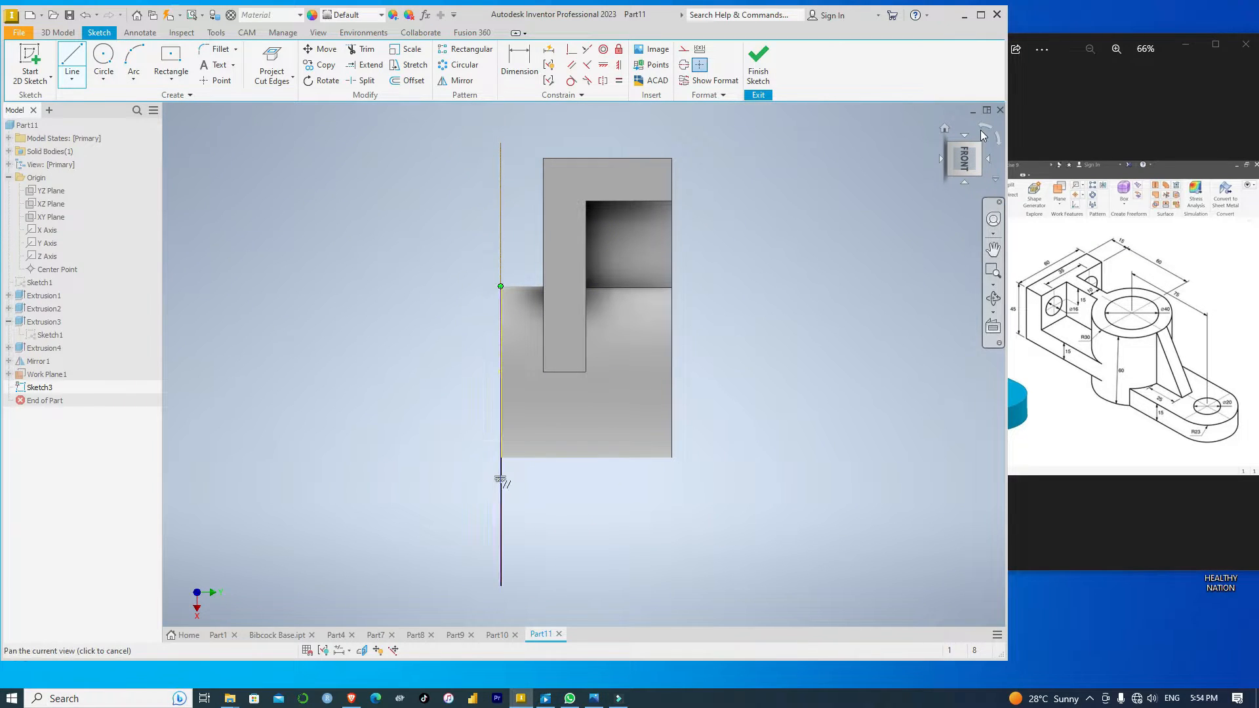
click(992, 139)
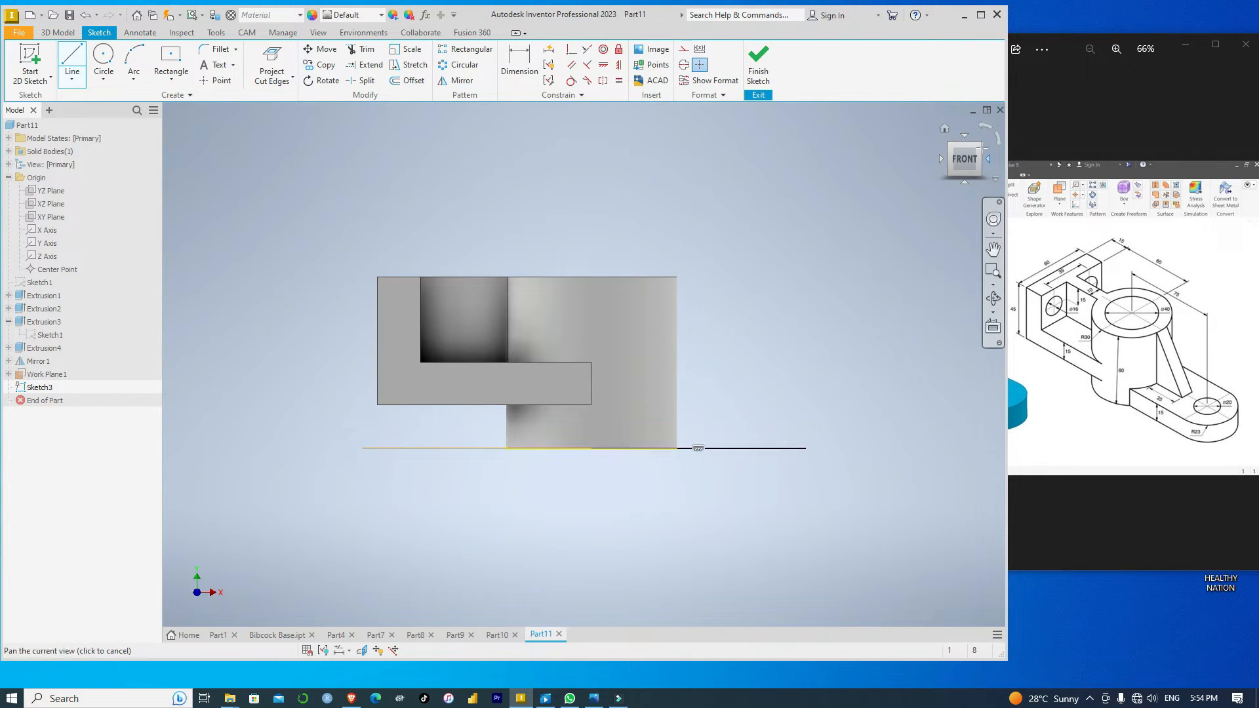
click(978, 144)
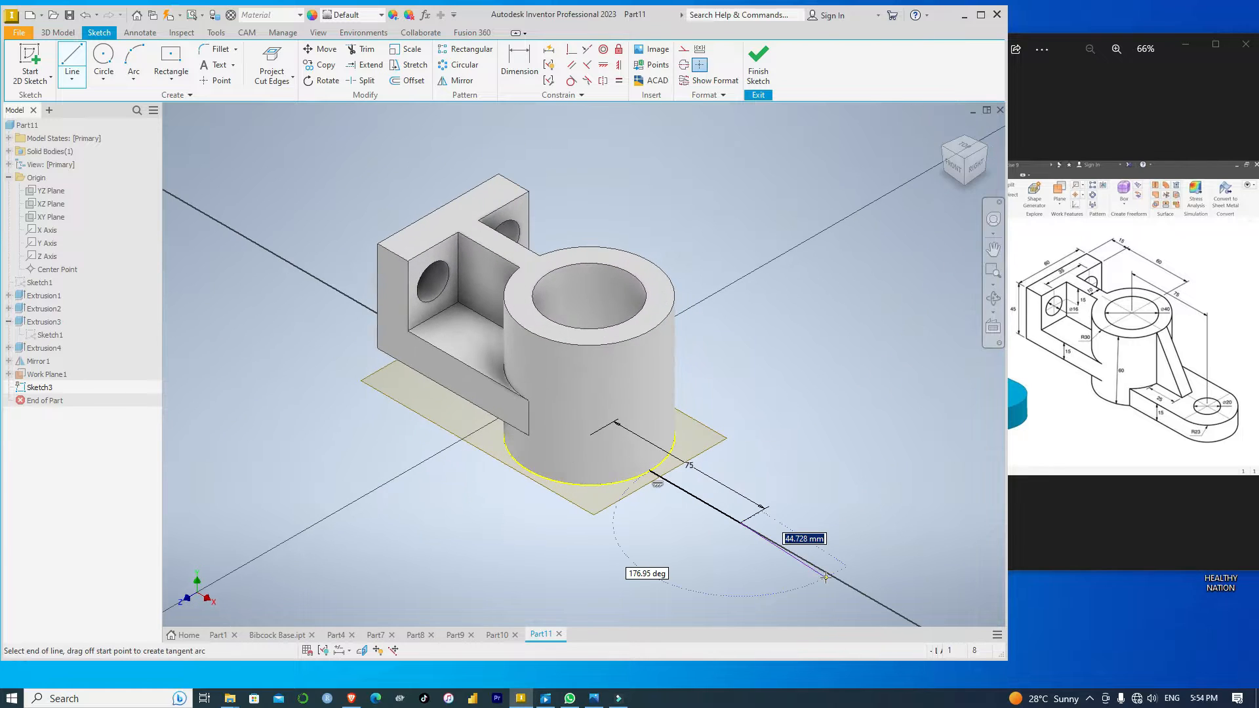
key(Escape)
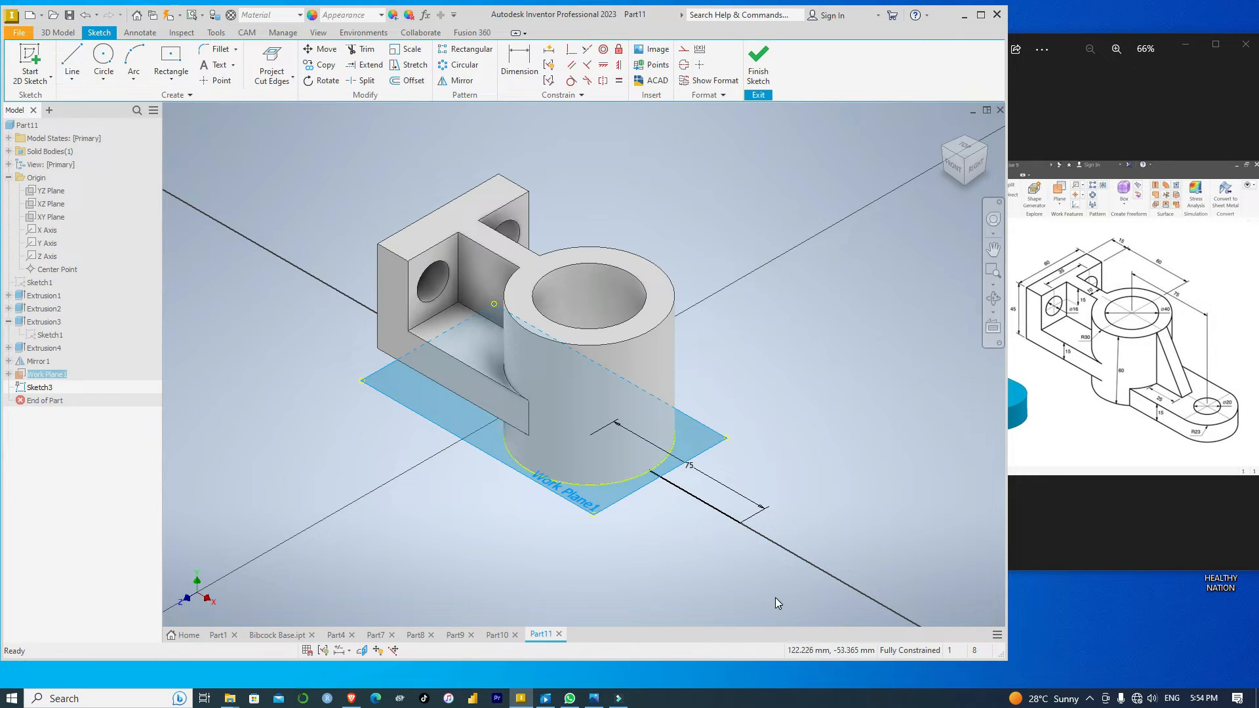
Sketch two concentric circles of 46 mm and 20 mm diameter at the outer end of the 75 mm line.
click(103, 56)
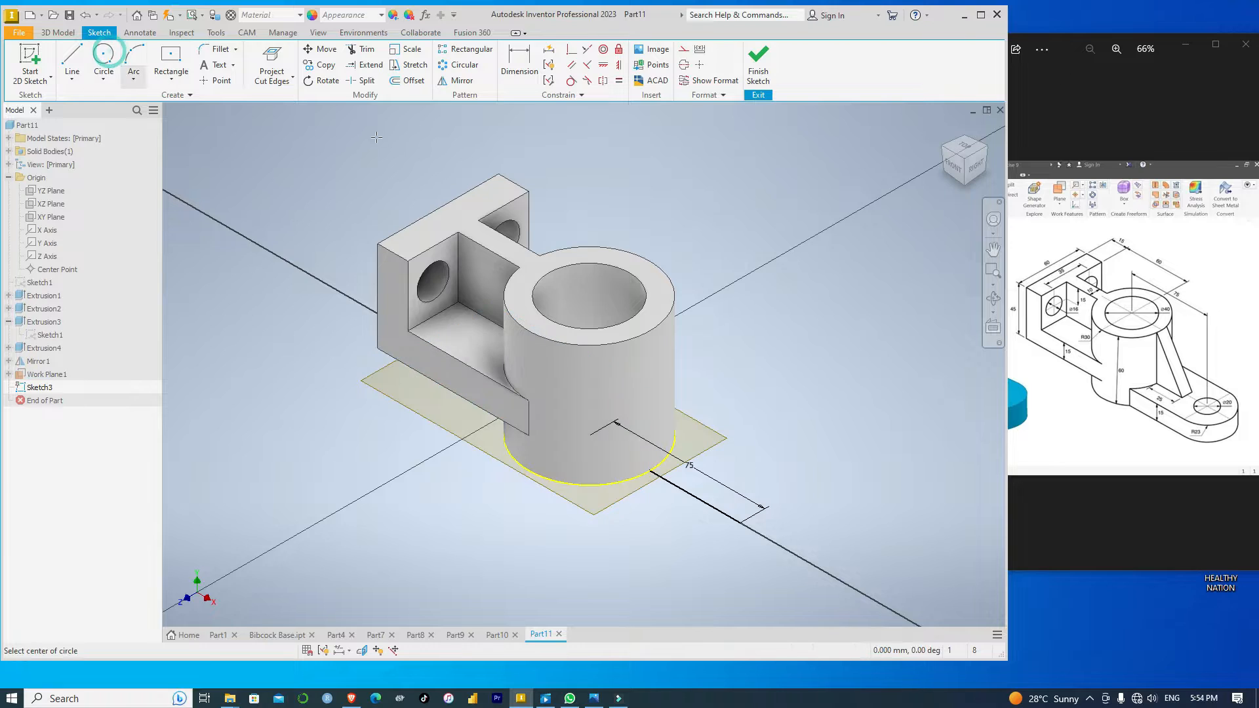
click(740, 522)
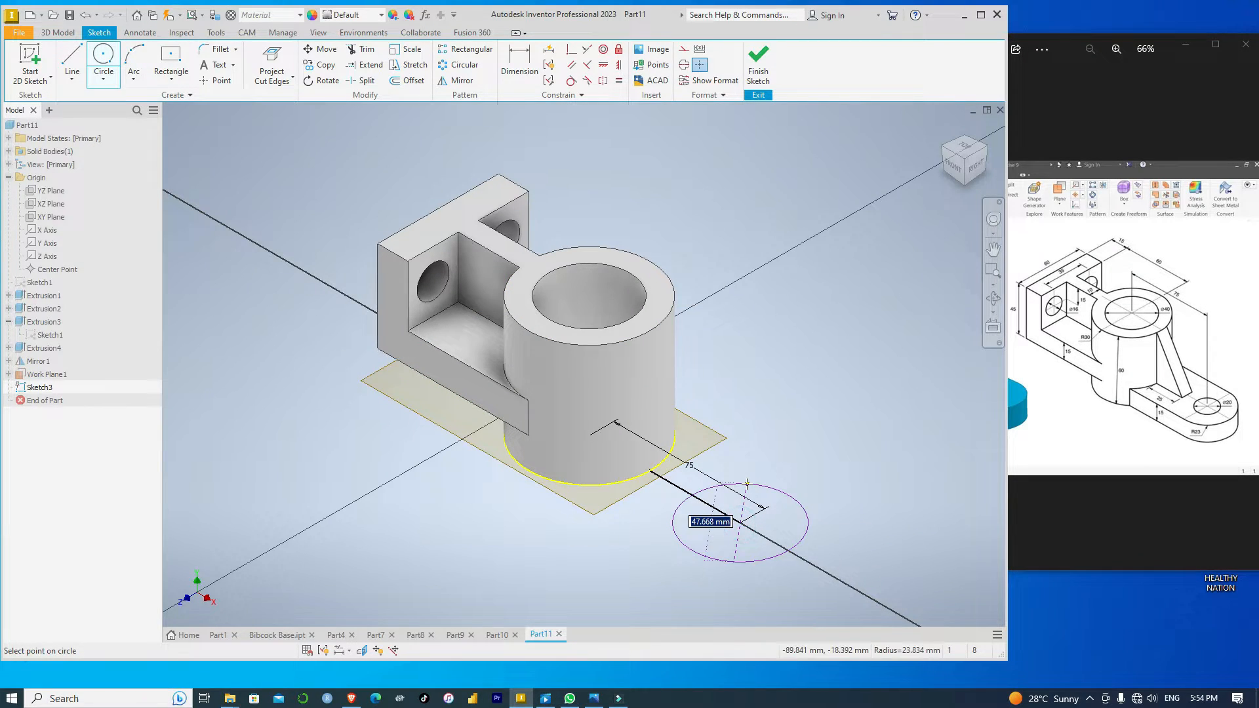
text(46)
key(Return)
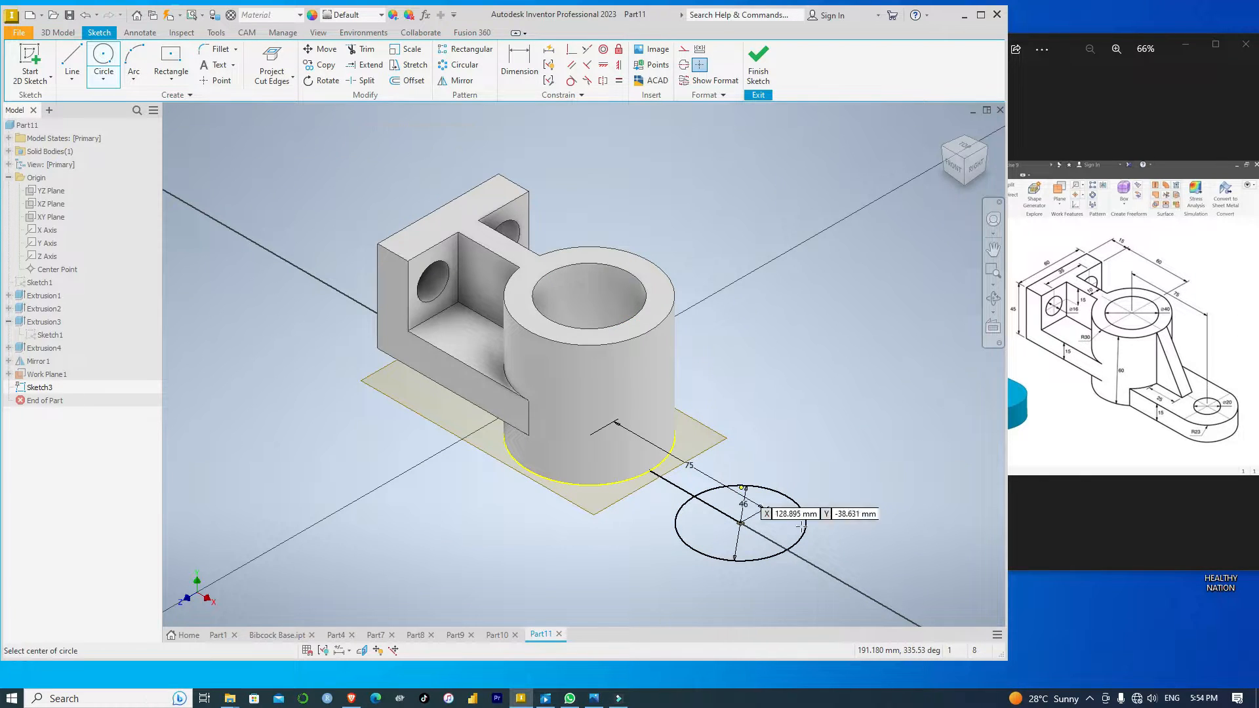
click(740, 525)
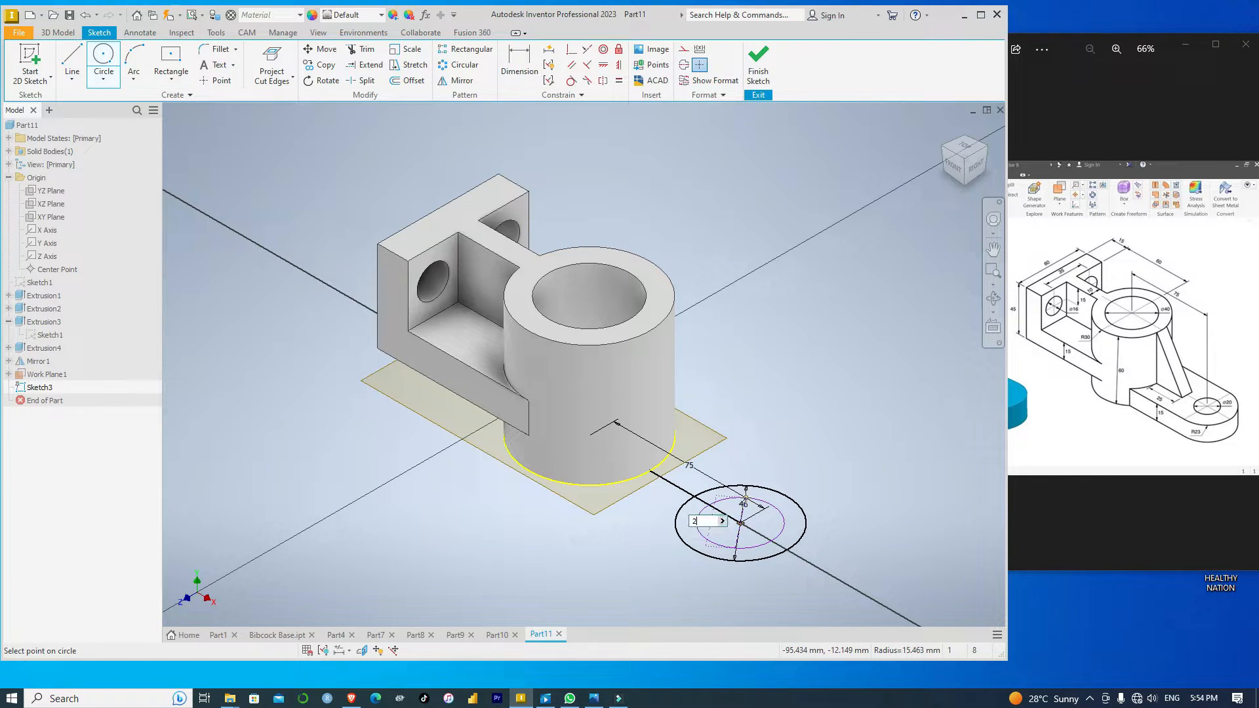
key(Return)
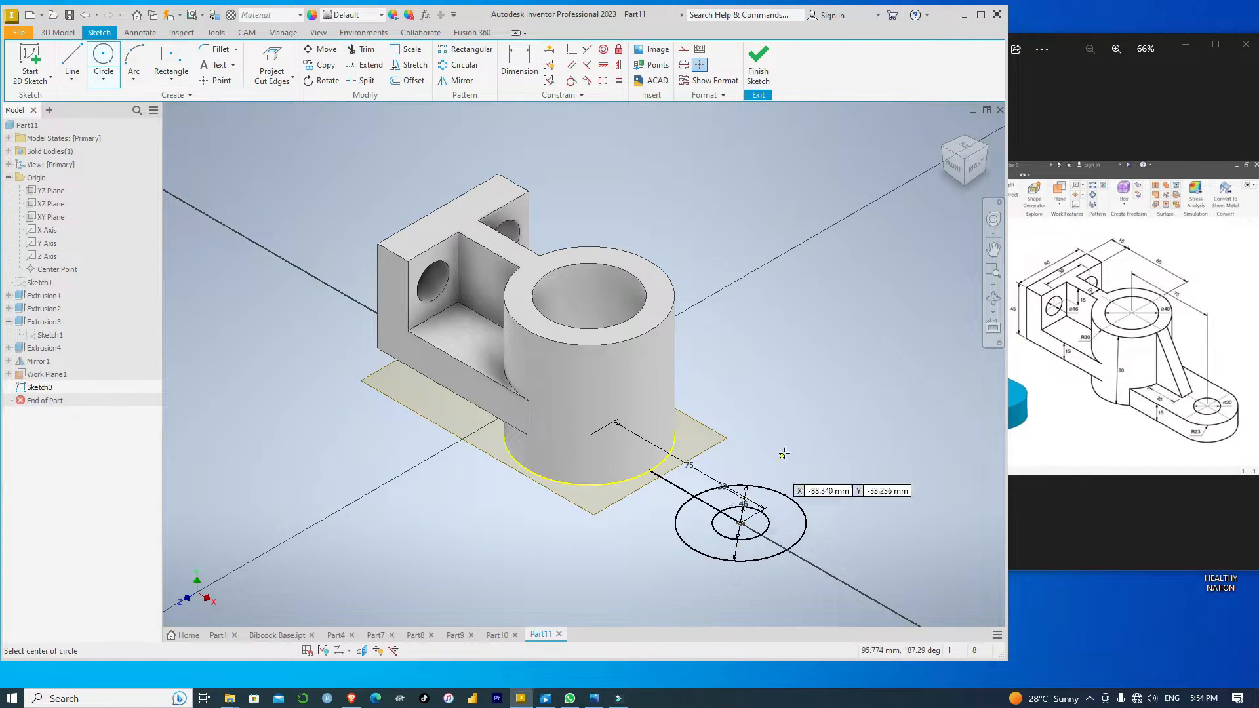
Draw two parallel lines tangent to opposite sides of the 46 mm circle, each ending on the cylinder's projected base circle.
click(965, 149)
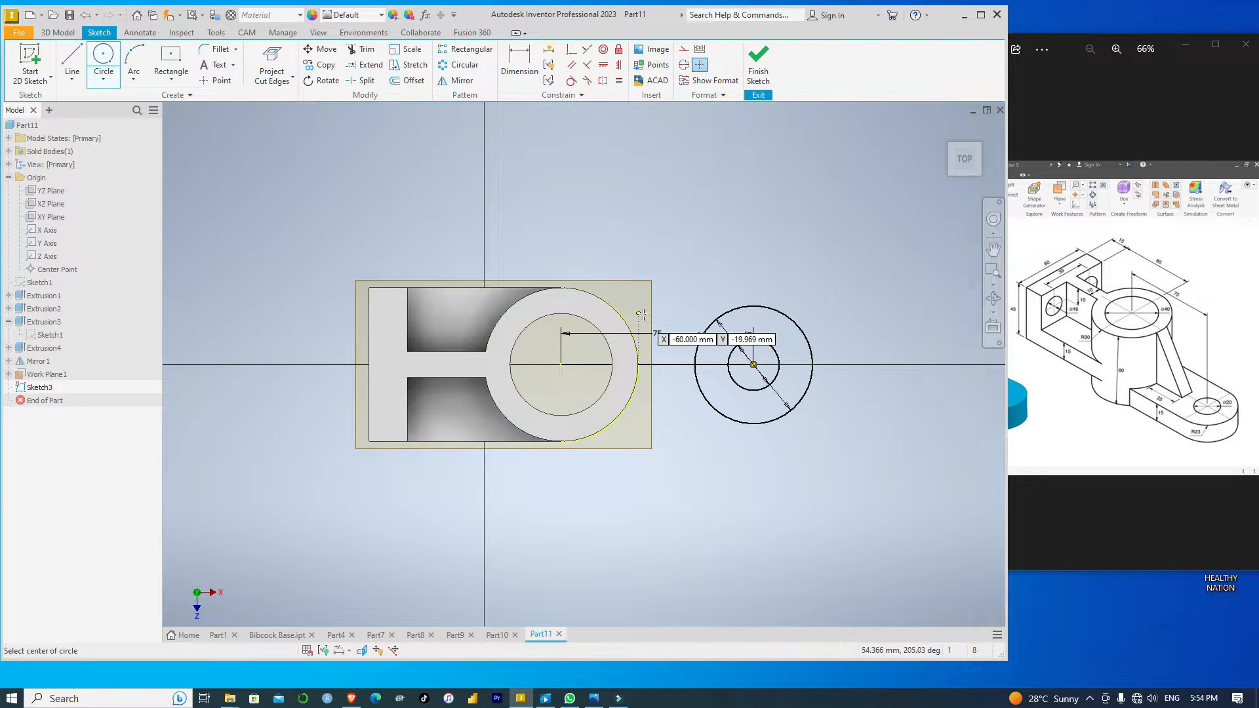
click(72, 55)
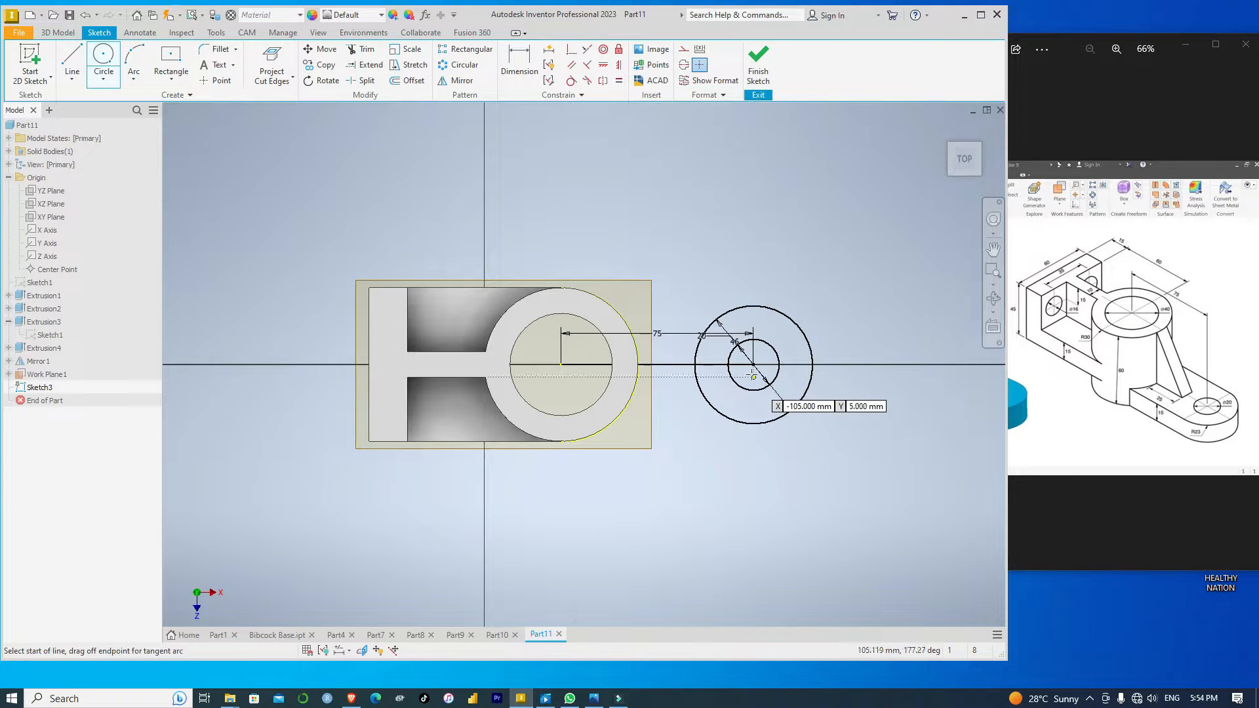
click(753, 303)
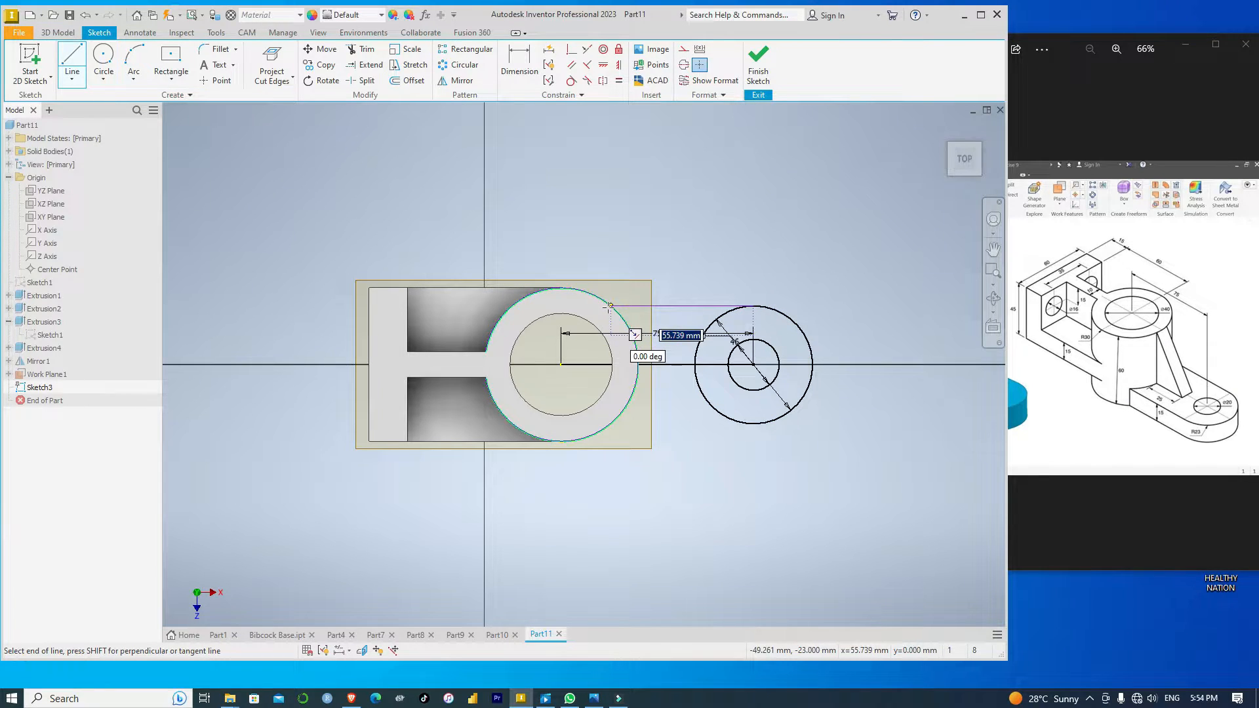
double_click(609, 305)
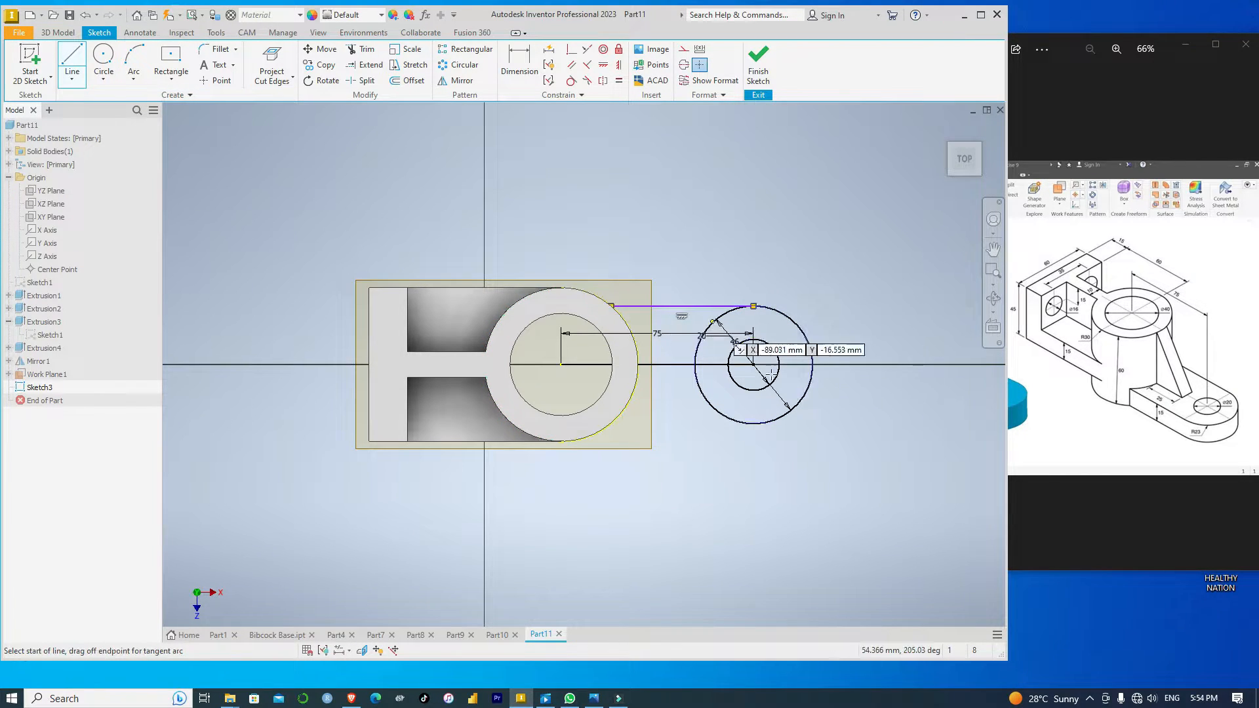
click(753, 422)
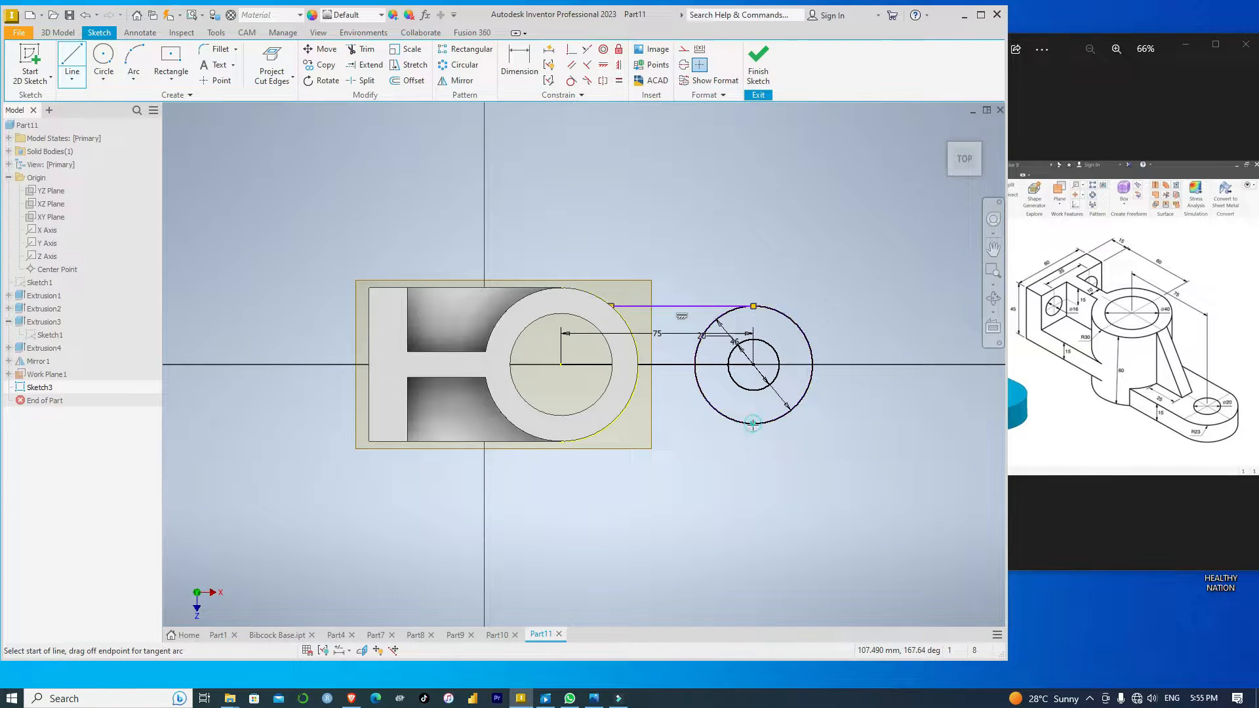
double_click(610, 422)
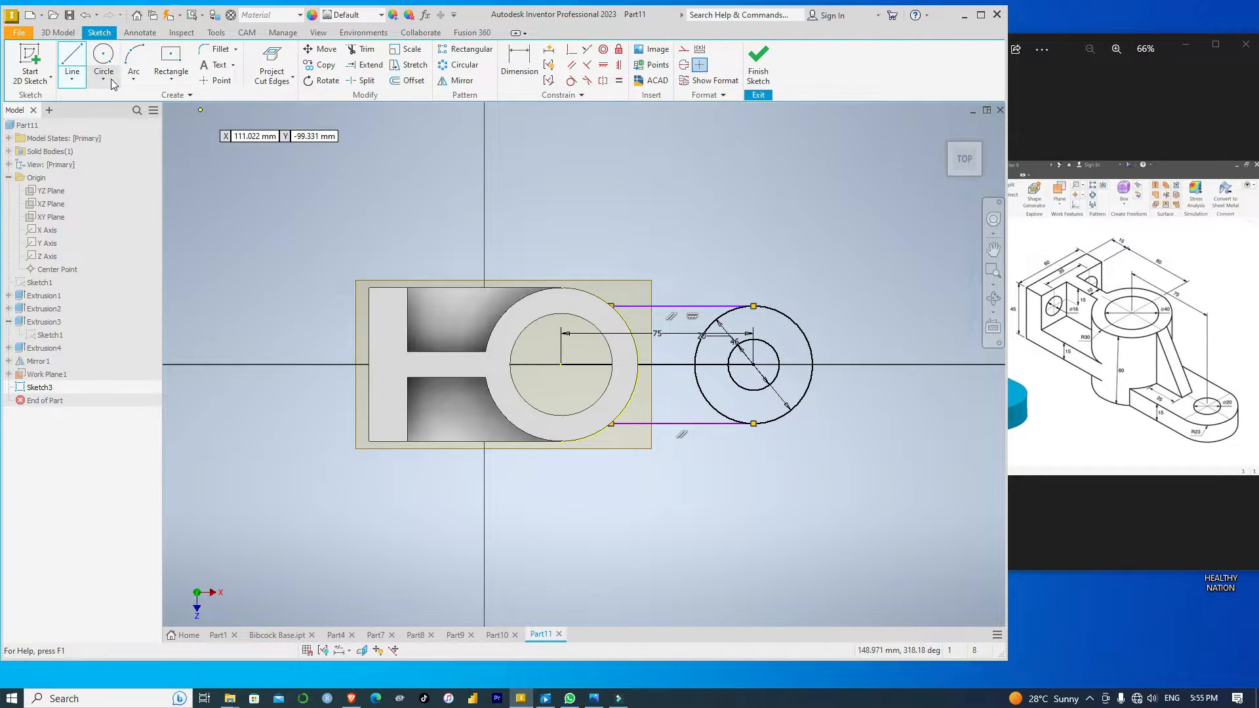
Trim the centre line between the cylinder and the foot circles, and try to trim its remaining piece inside the 20 mm circle.
click(361, 49)
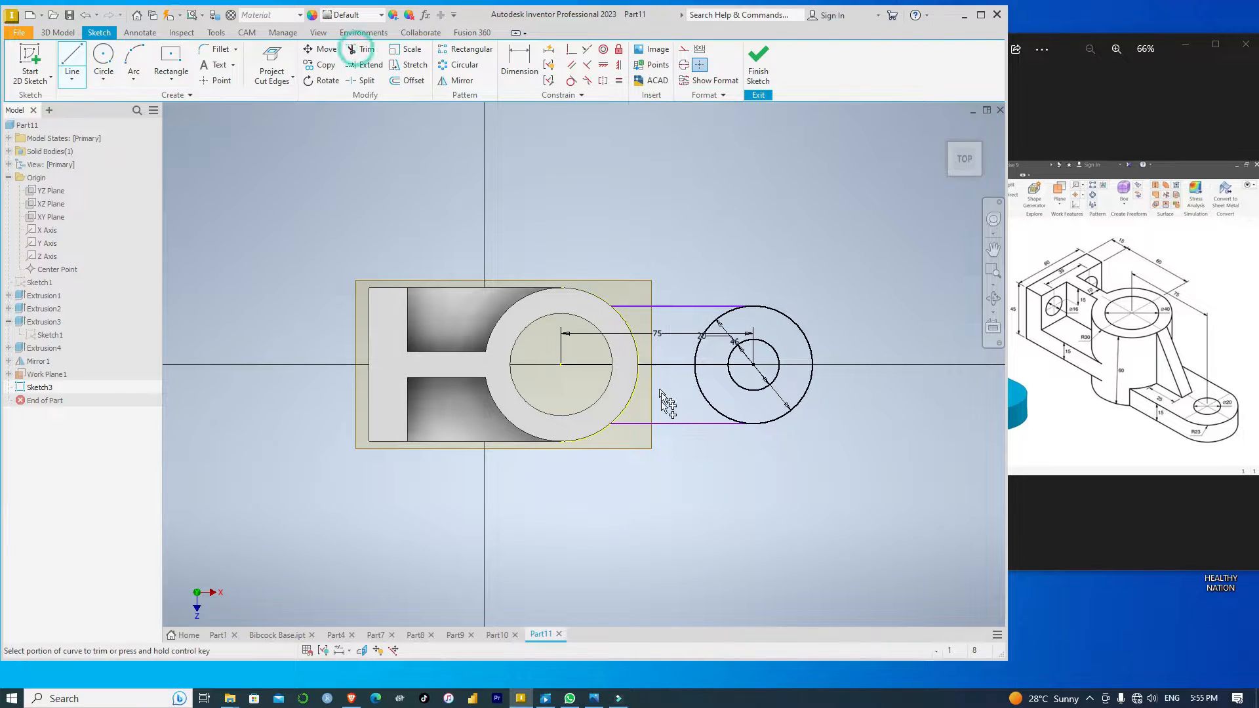
click(593, 367)
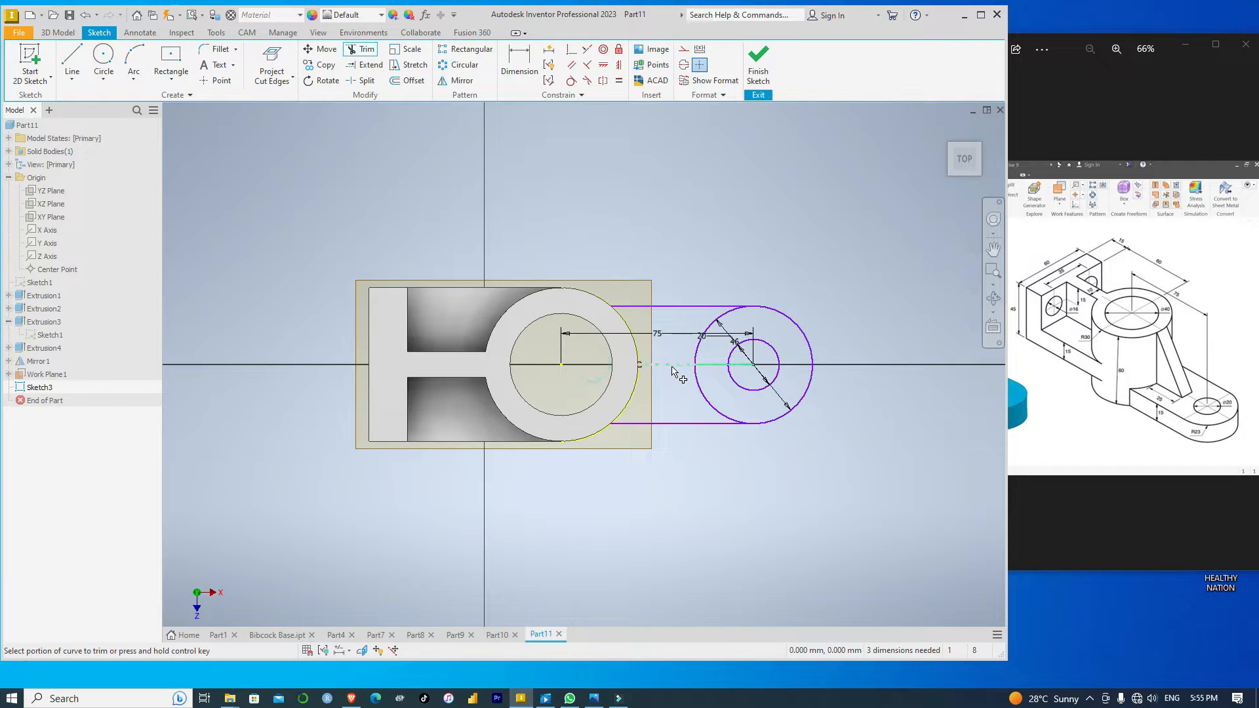
click(720, 370)
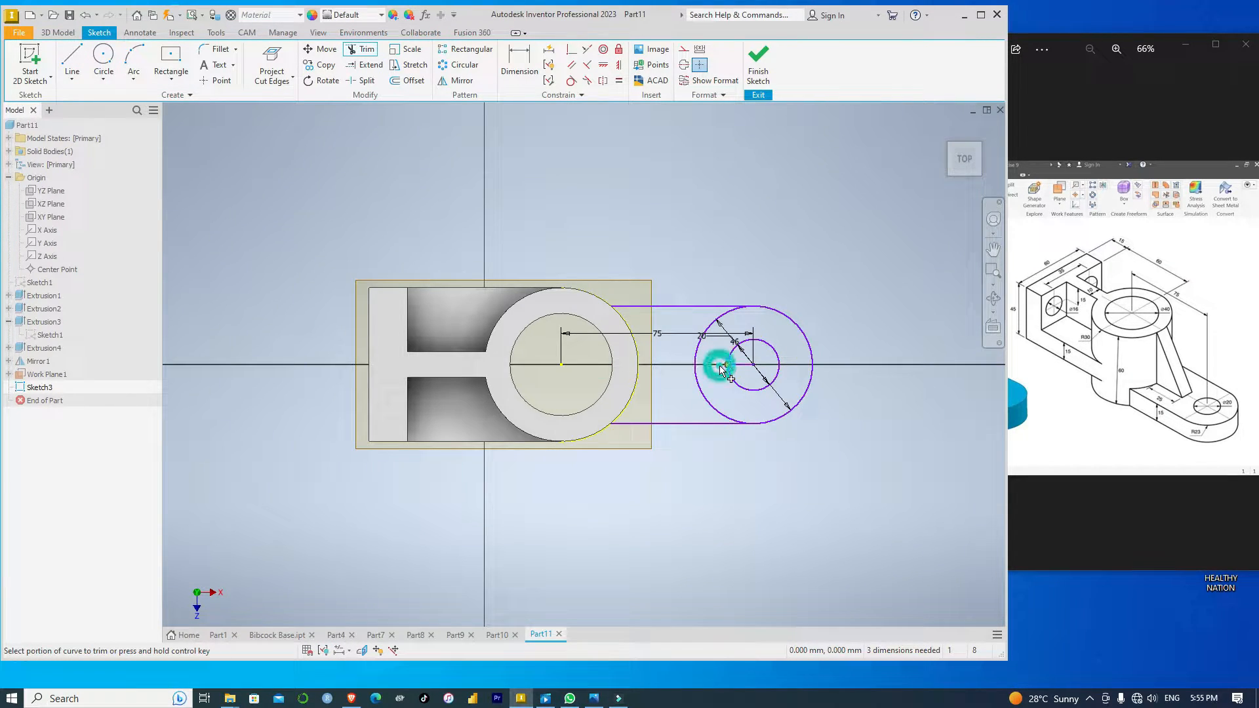
click(743, 369)
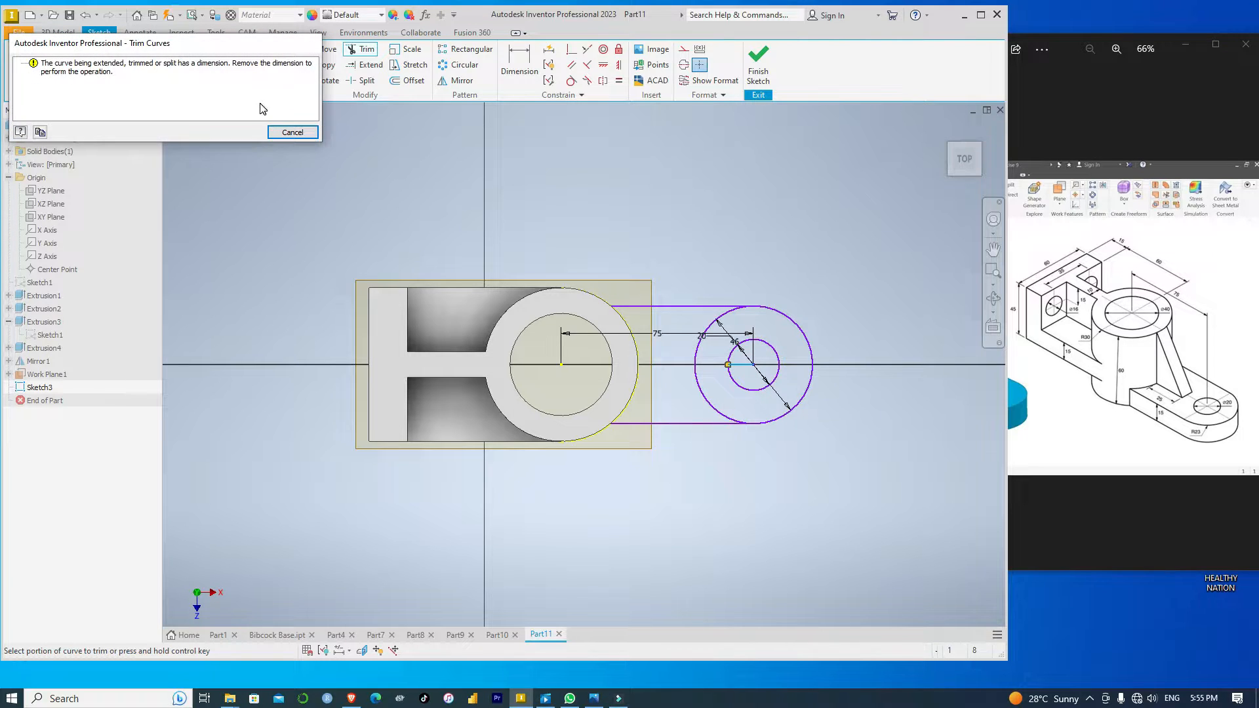
click(301, 134)
Delete the 75 mm dimension and trim the arc of the 46 mm circle that lies between the two tangent lines.
click(659, 335)
key(Escape)
click(662, 335)
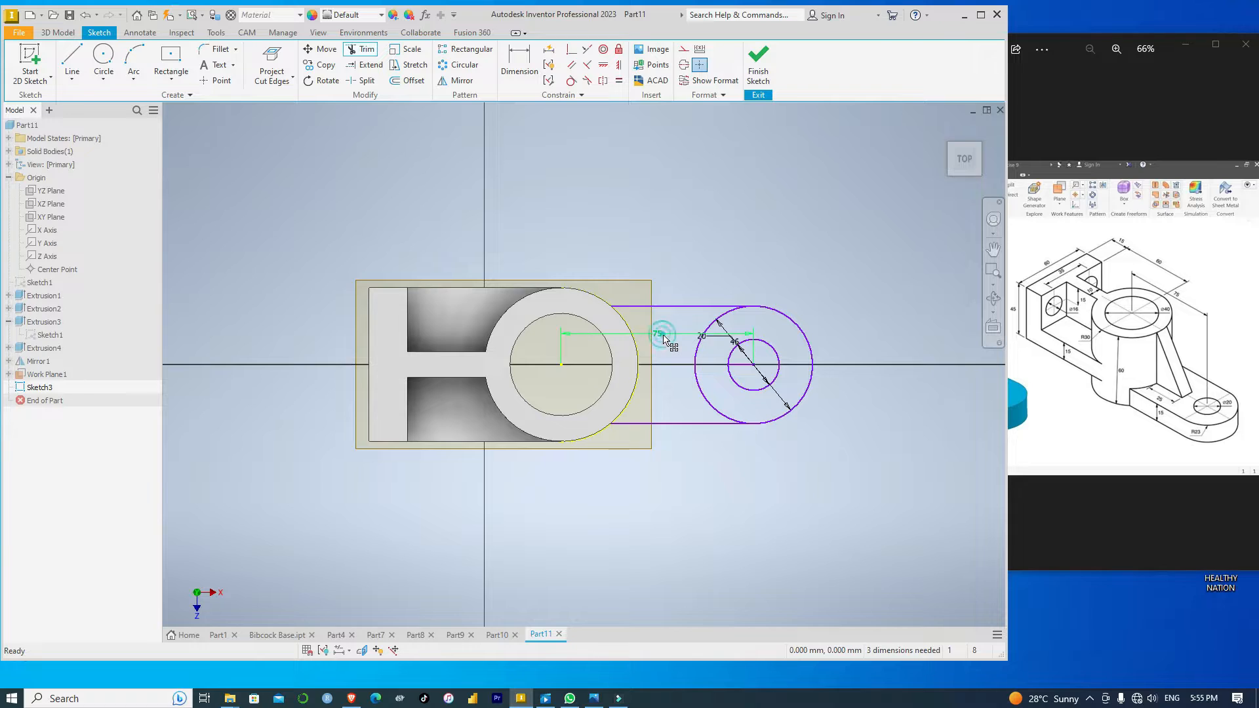
key(Delete)
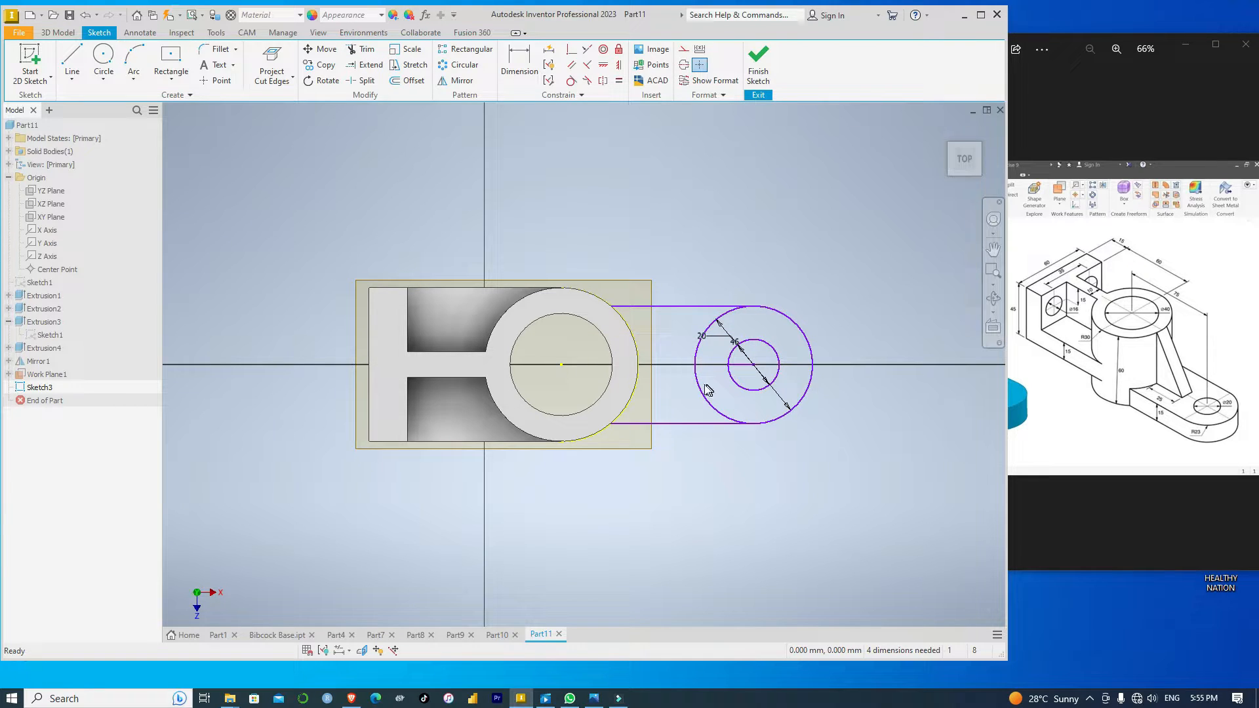
click(365, 52)
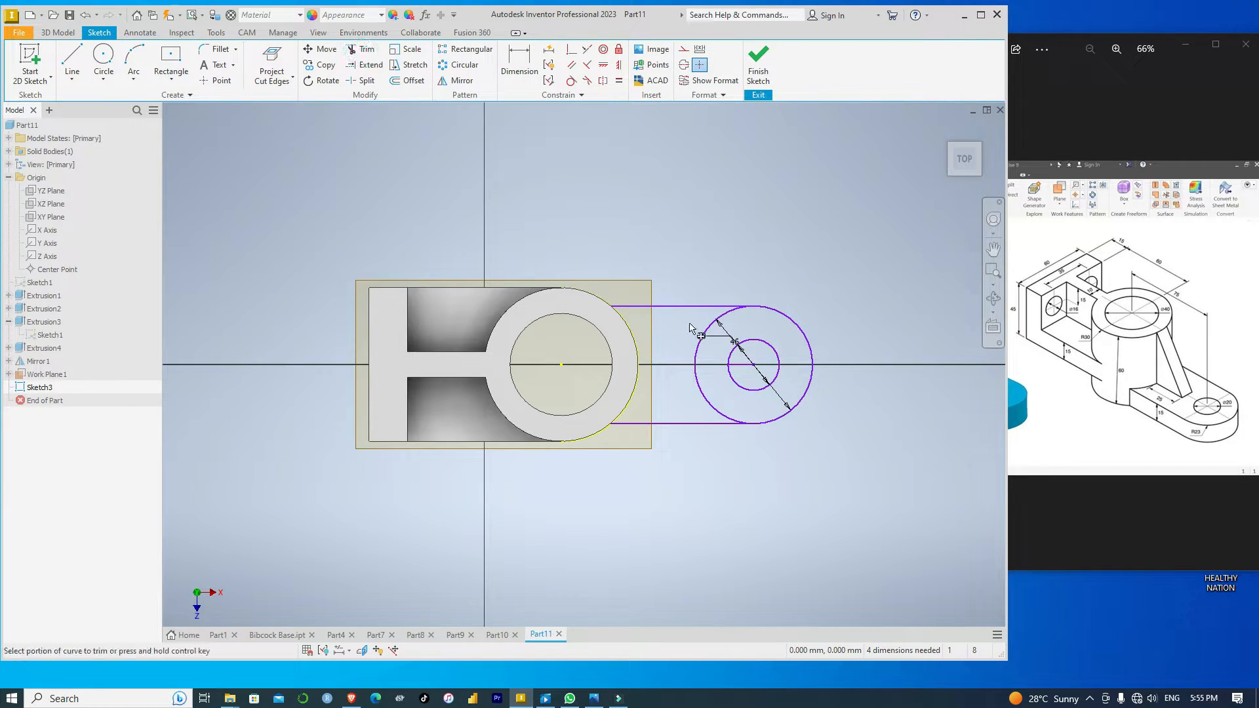
click(708, 400)
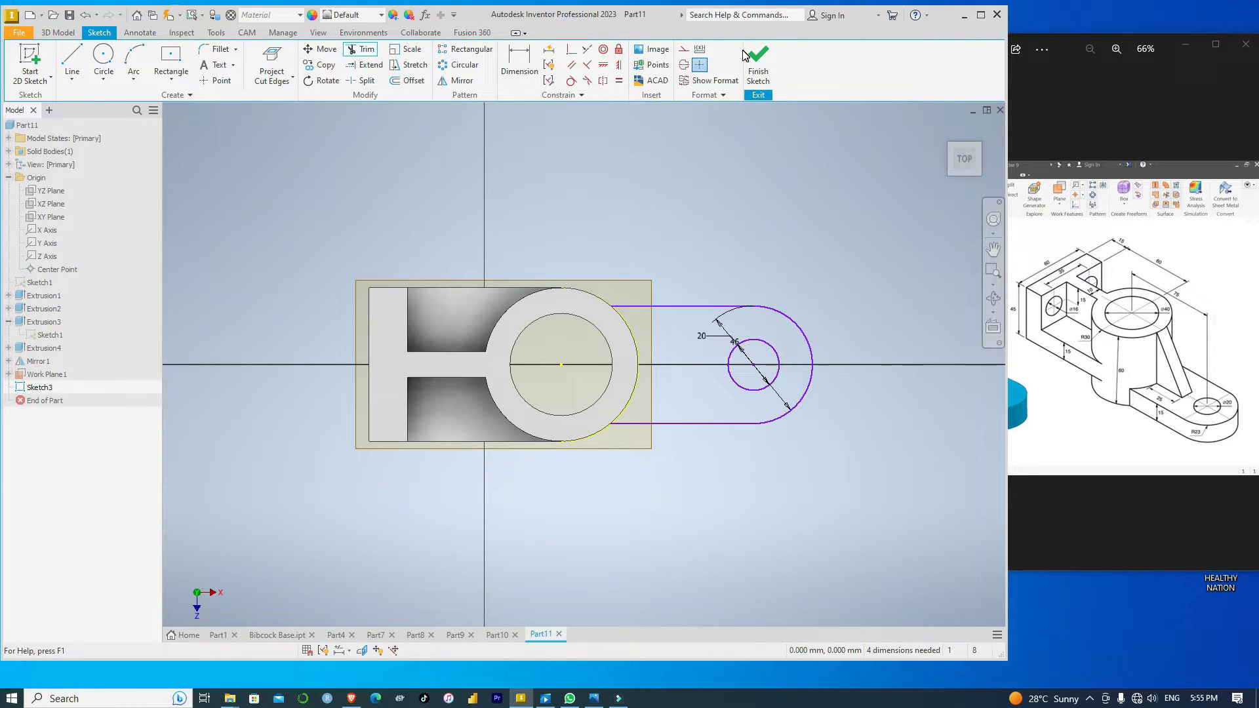
Extrude the foot profile 15 mm upward from the offset base plane, joined to the cylinder and leaving the 20 mm hole open.
key(F6)
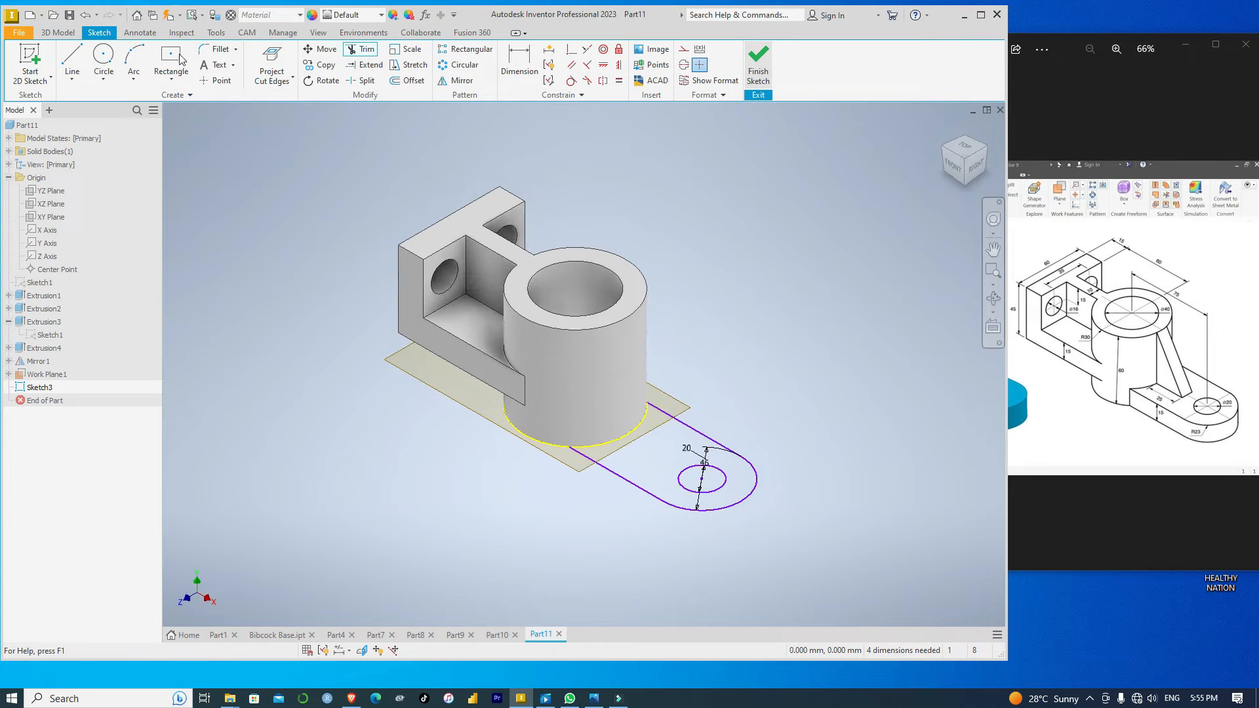
key(e)
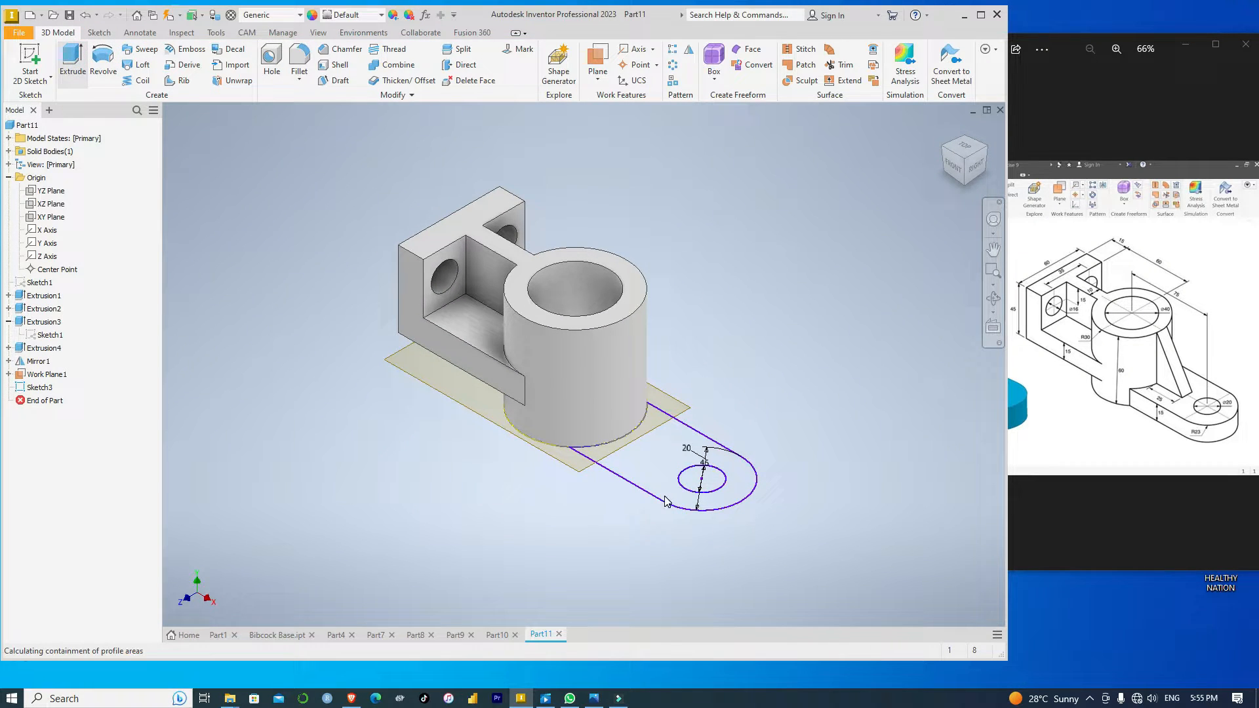
click(674, 495)
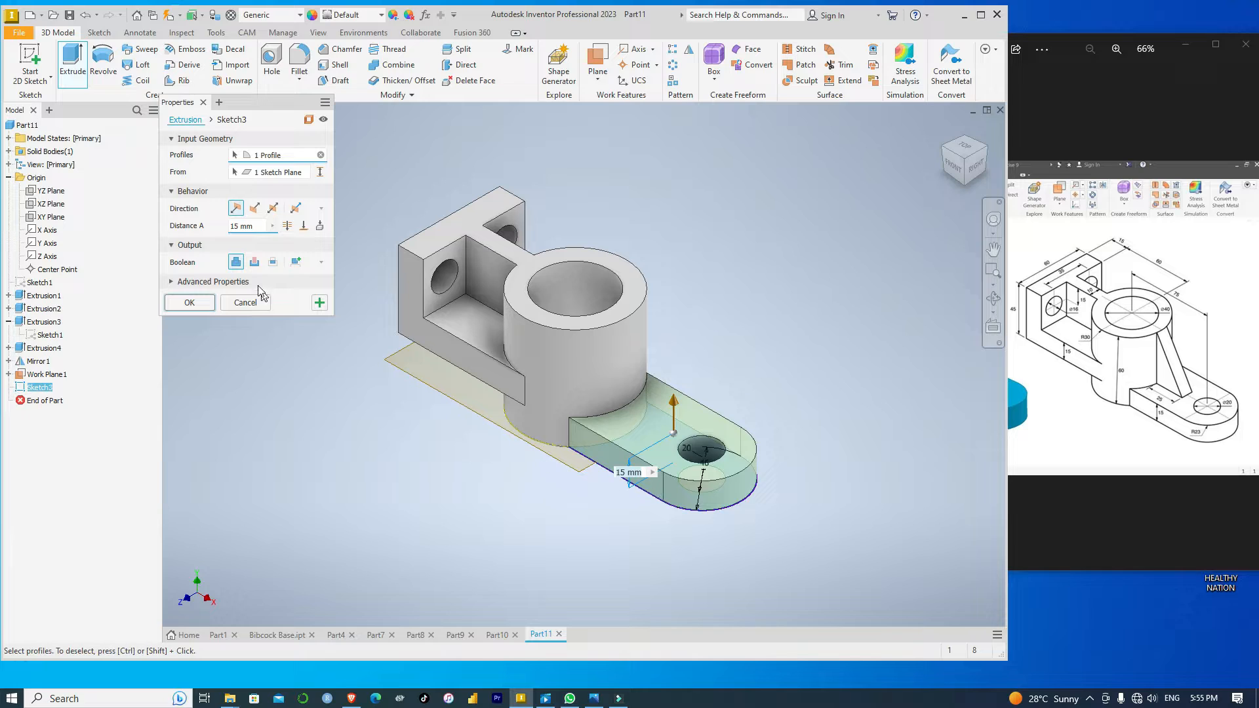
click(191, 302)
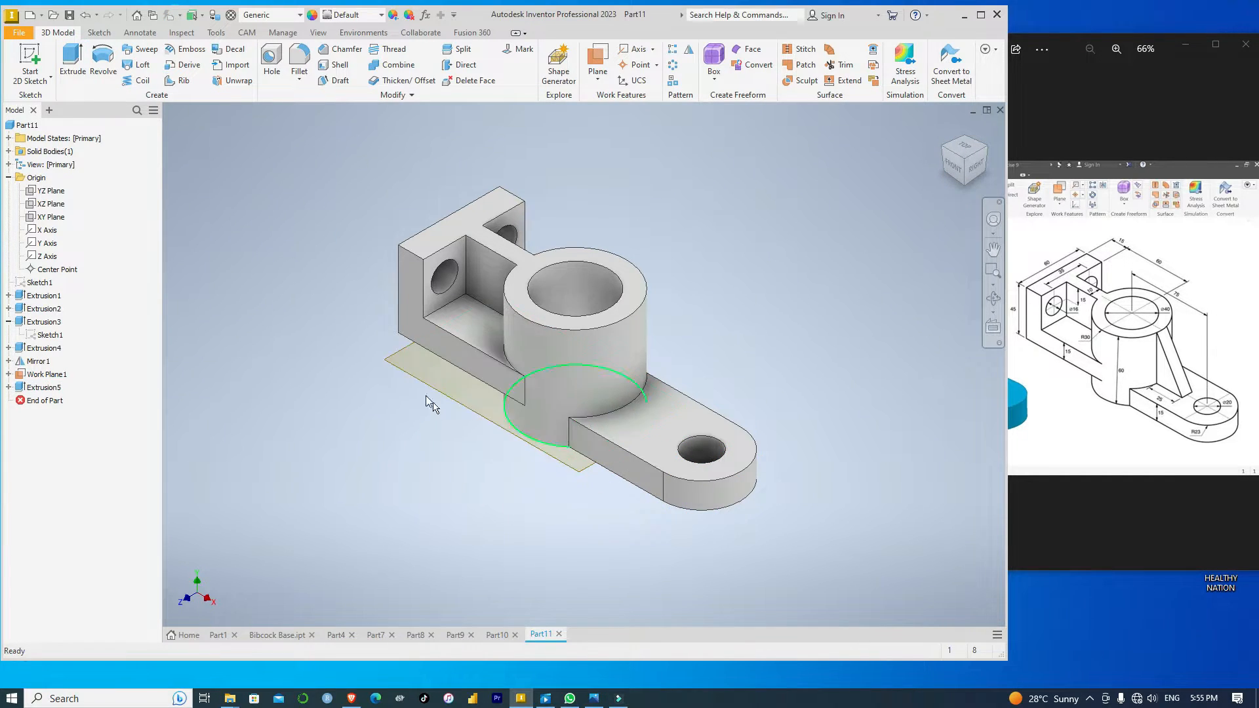
Hide the offset base work plane and make the XY origin plane visible.
click(46, 375)
right_click(51, 378)
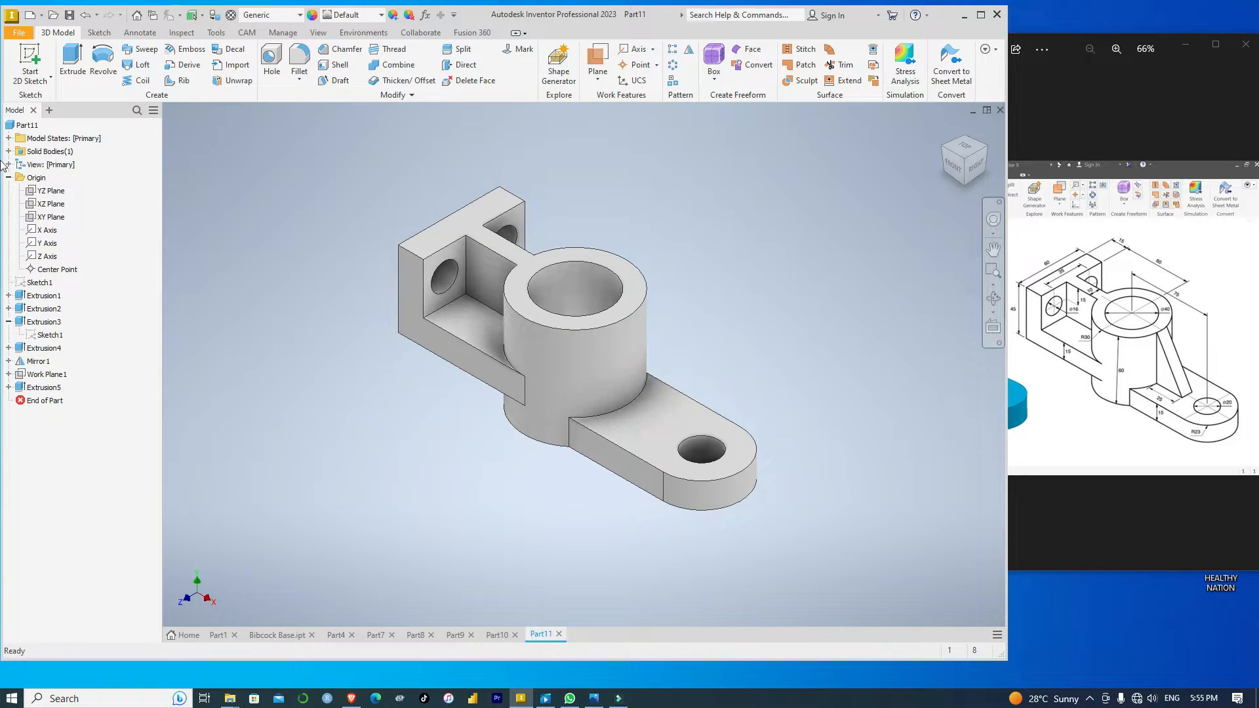
click(52, 204)
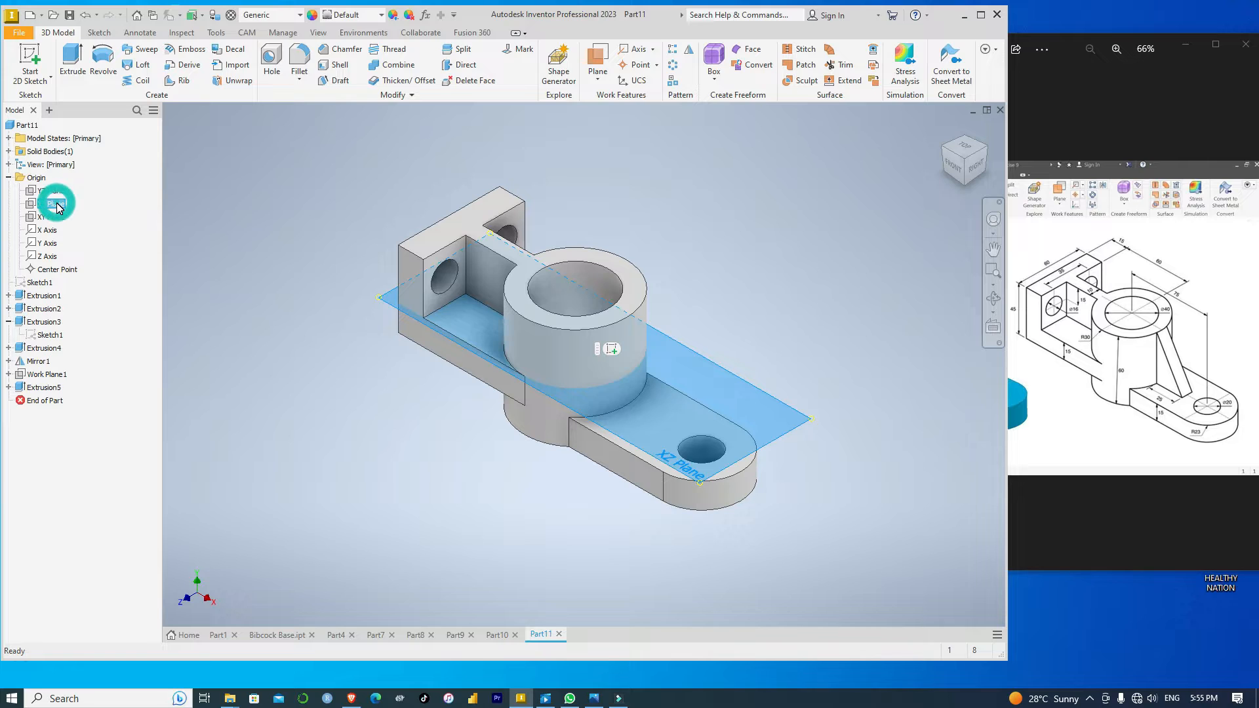
click(52, 190)
right_click(52, 217)
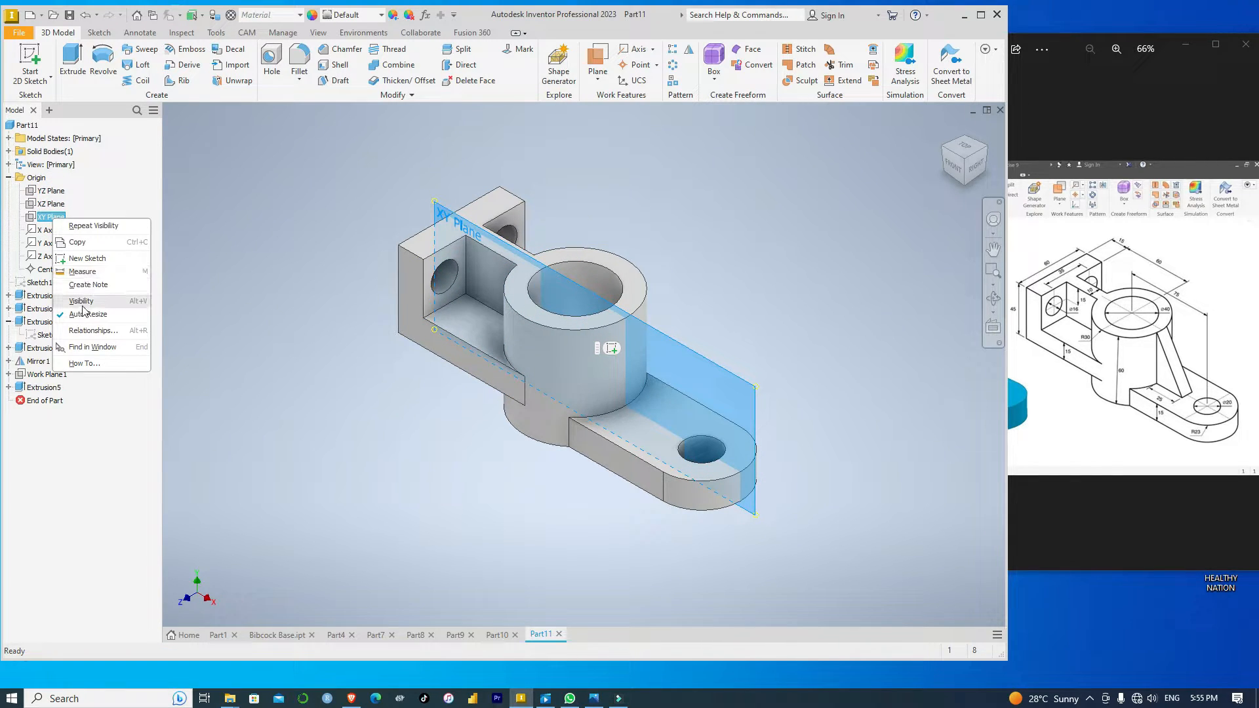
click(84, 303)
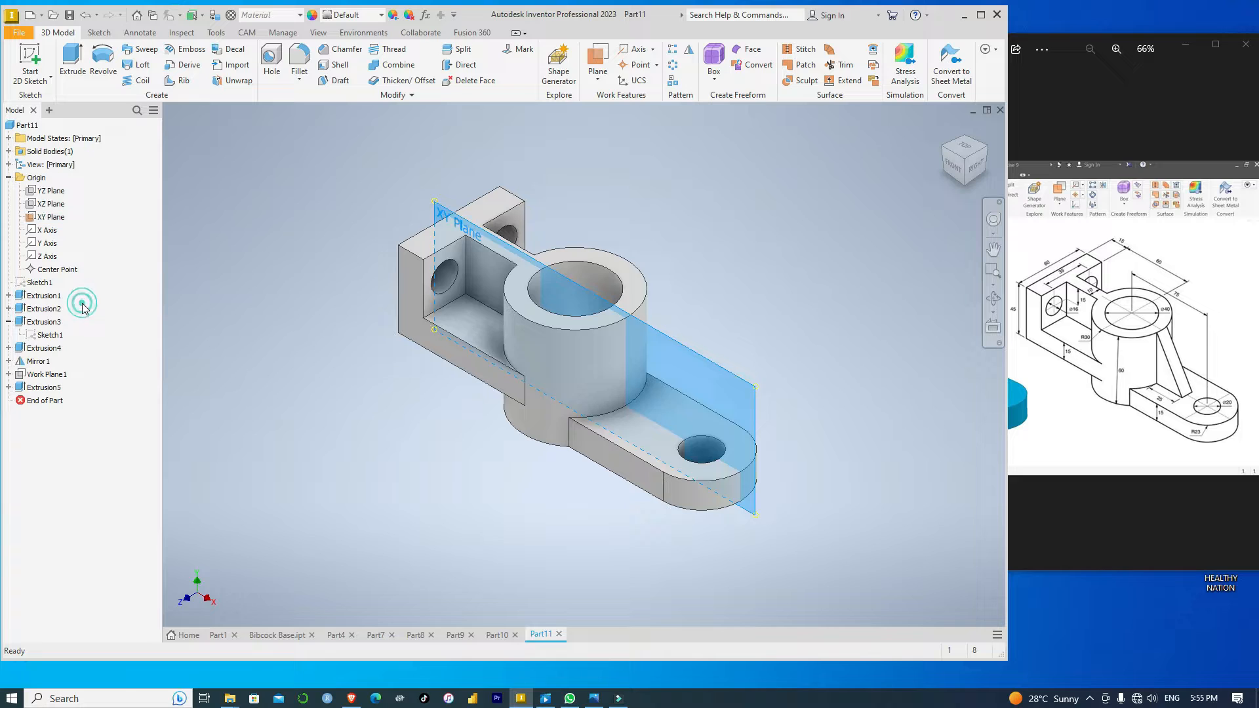
Sketch on the XY plane a vertical line down the cylinder's outer edge and a sloped line from its upper end to the foot's top face.
click(755, 385)
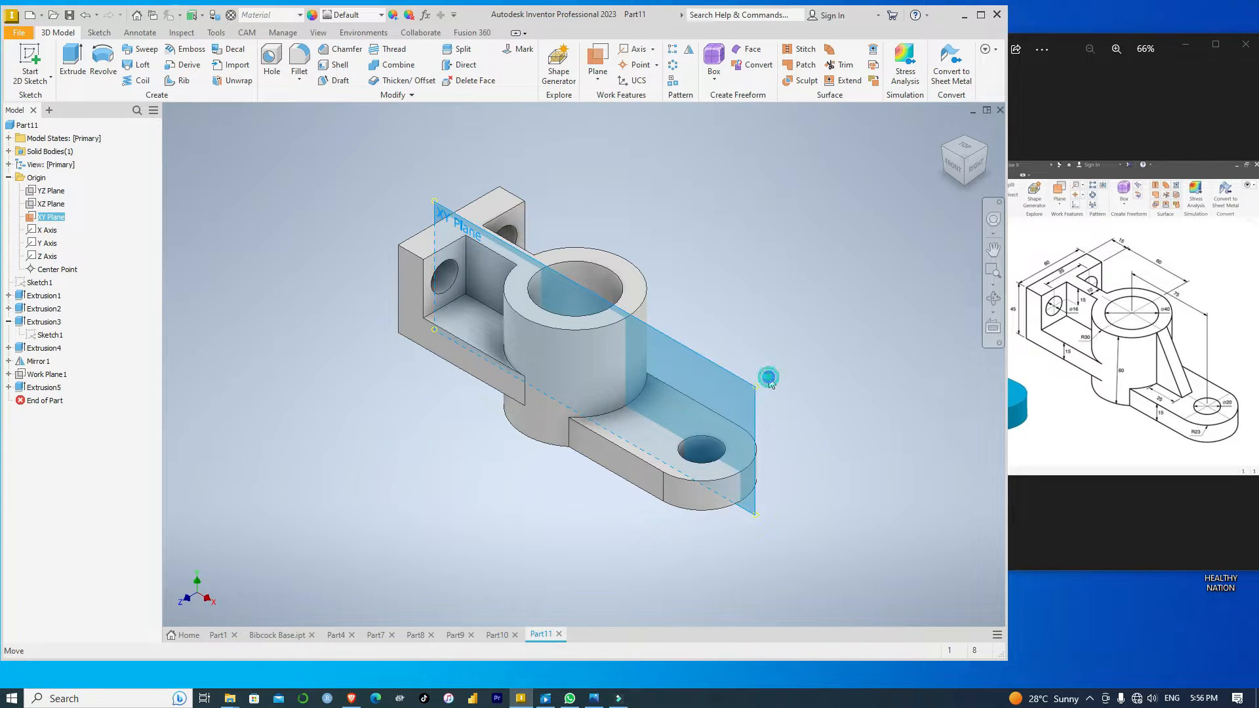
key(Page_Up)
key(s)
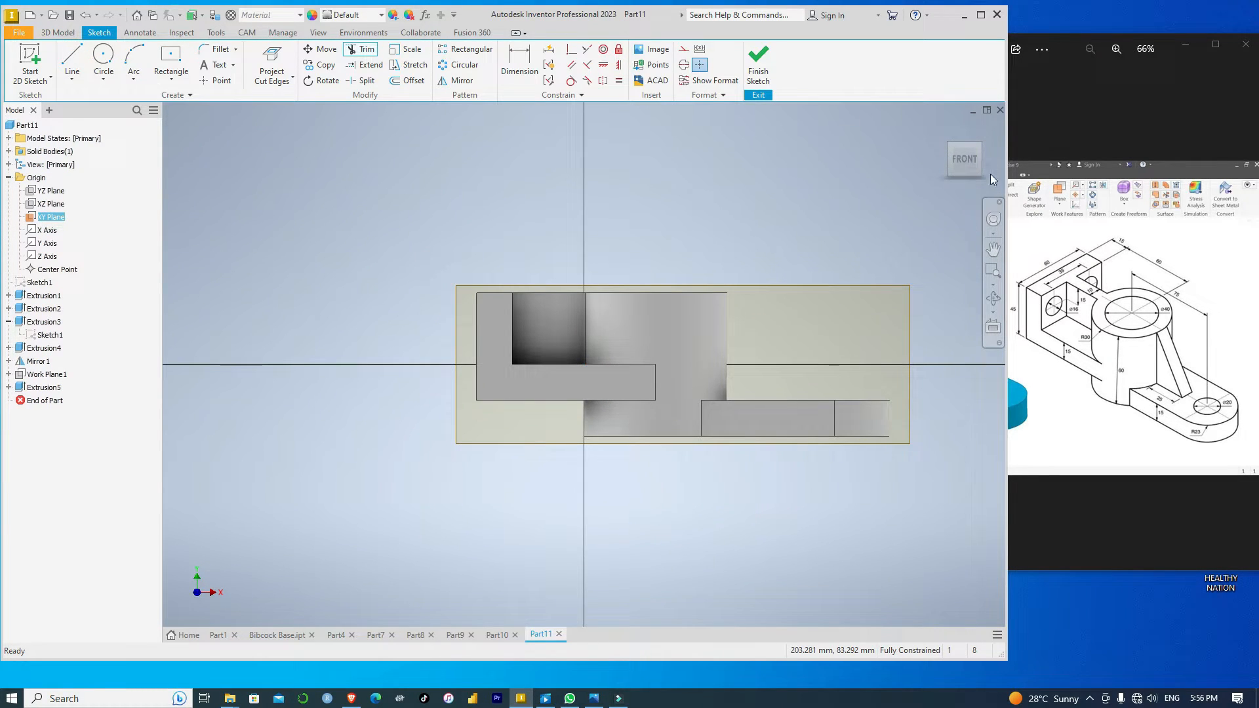
click(74, 58)
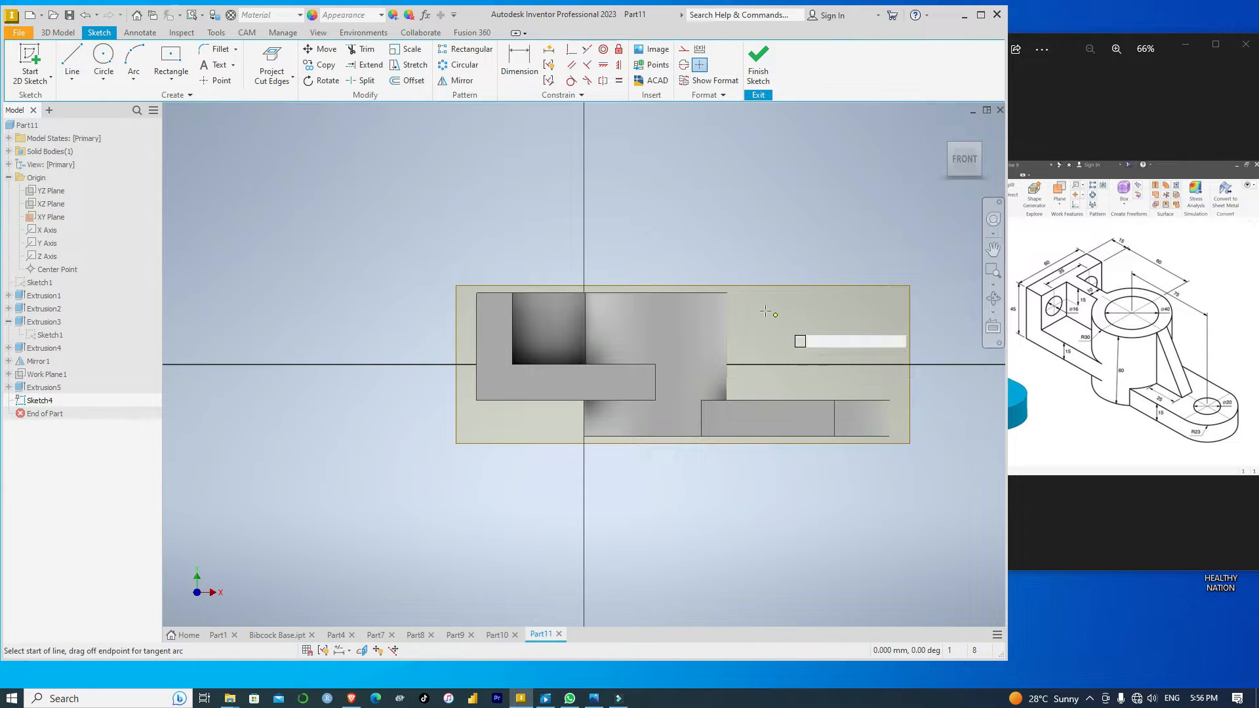
click(728, 293)
double_click(728, 399)
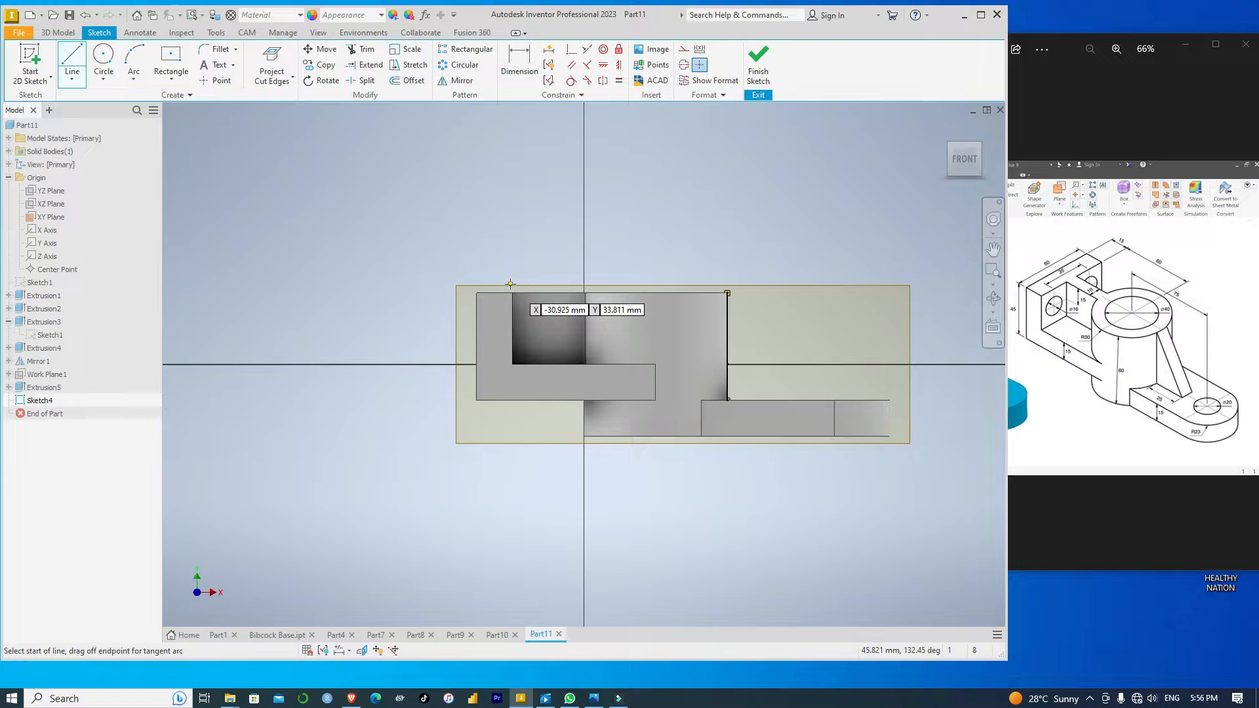
click(728, 293)
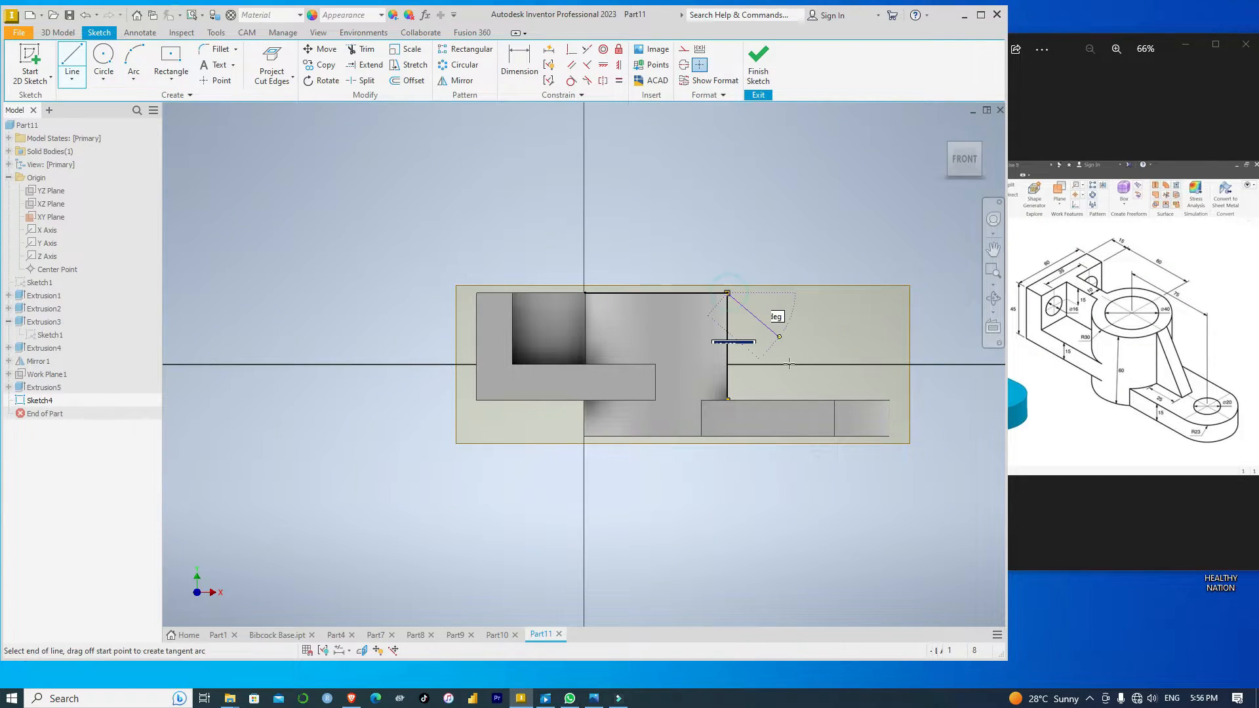
click(790, 401)
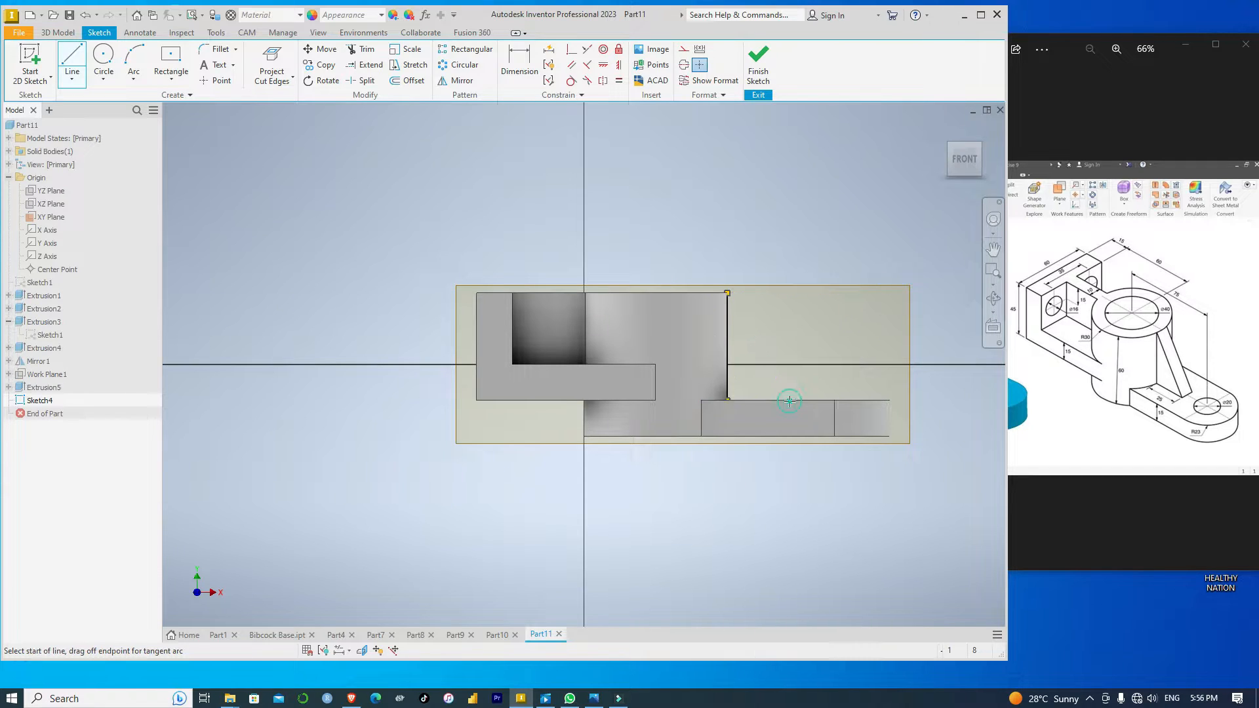
key(Escape)
Dimension the horizontal distance from the vertical line to the sloped line's lower end as 25 mm and finish the sketch.
click(520, 60)
click(728, 399)
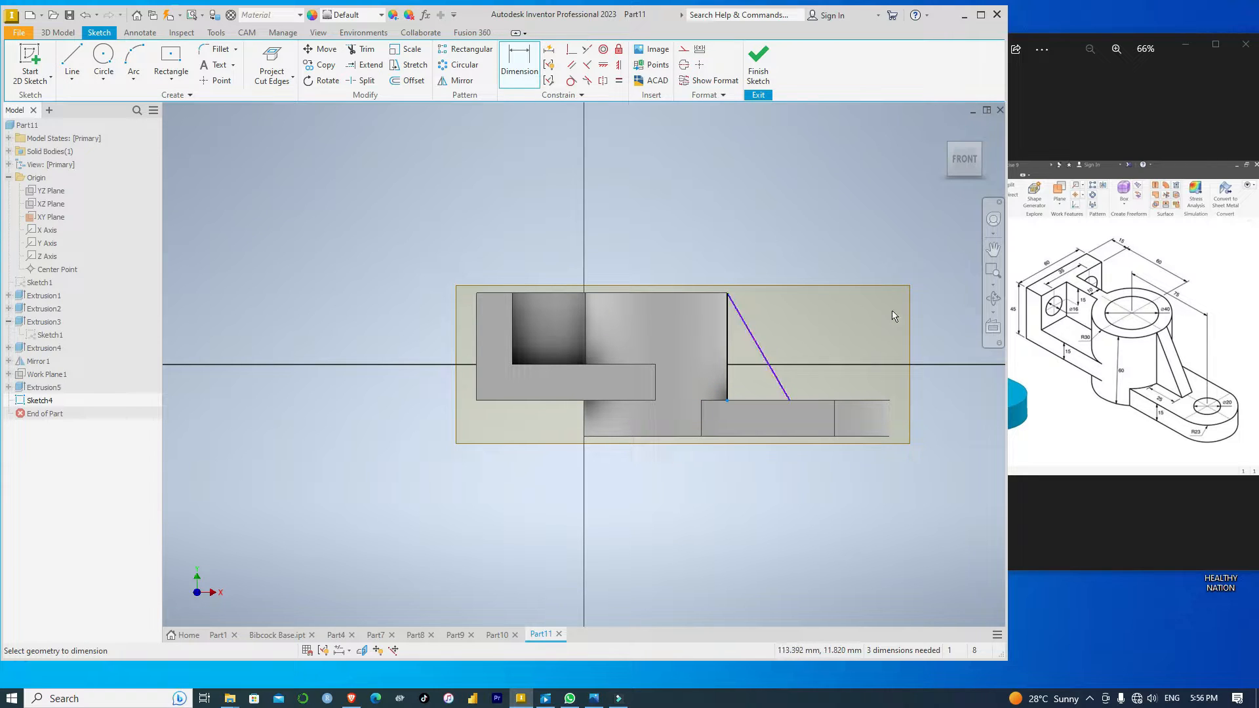
click(979, 146)
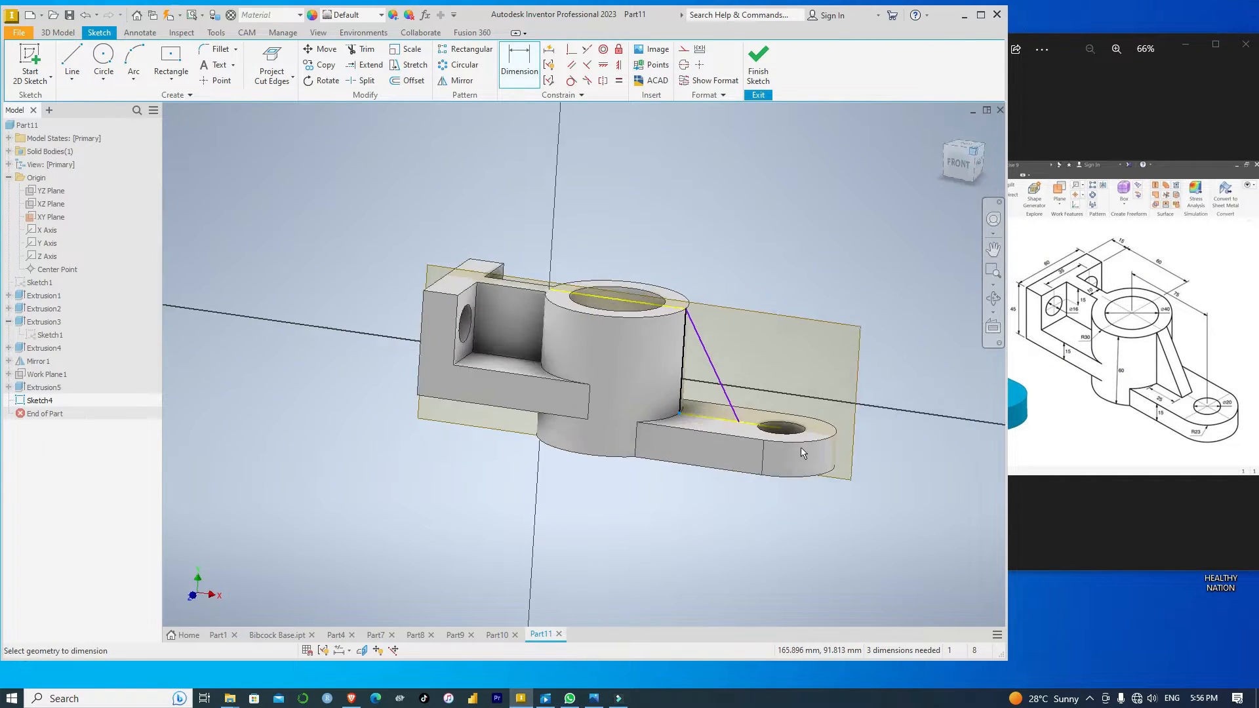
click(662, 443)
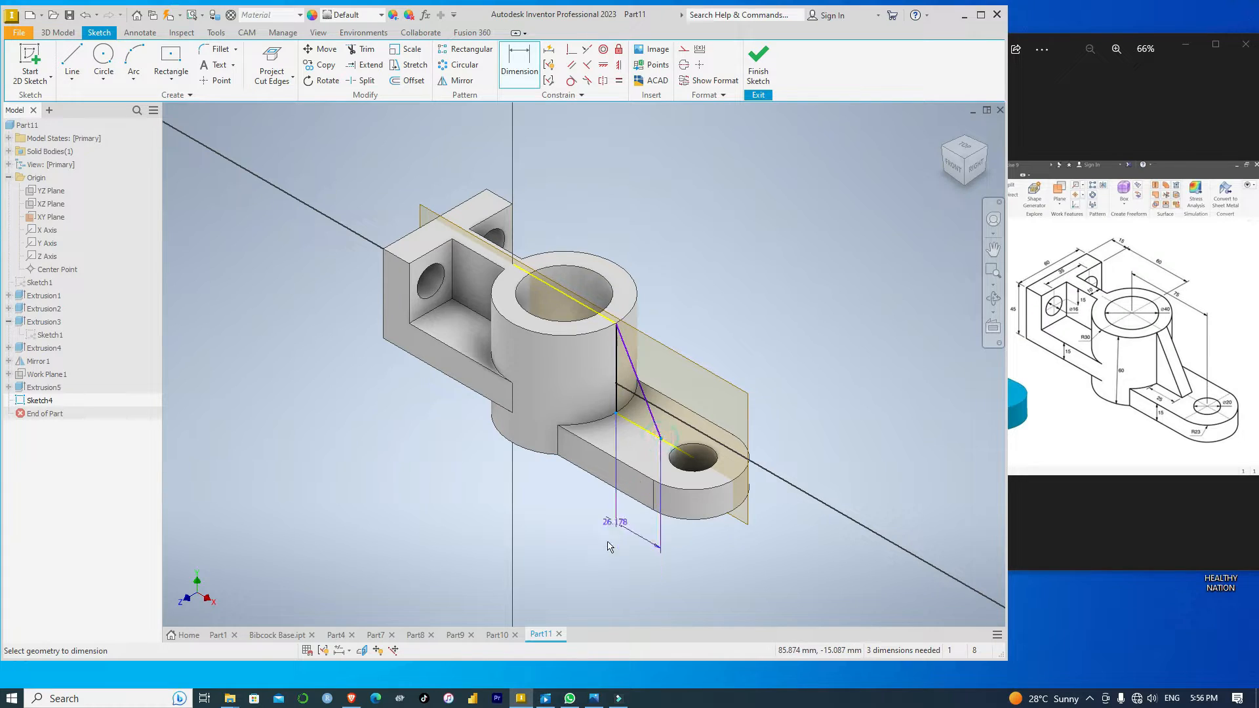
click(646, 563)
text(25)
key(Return)
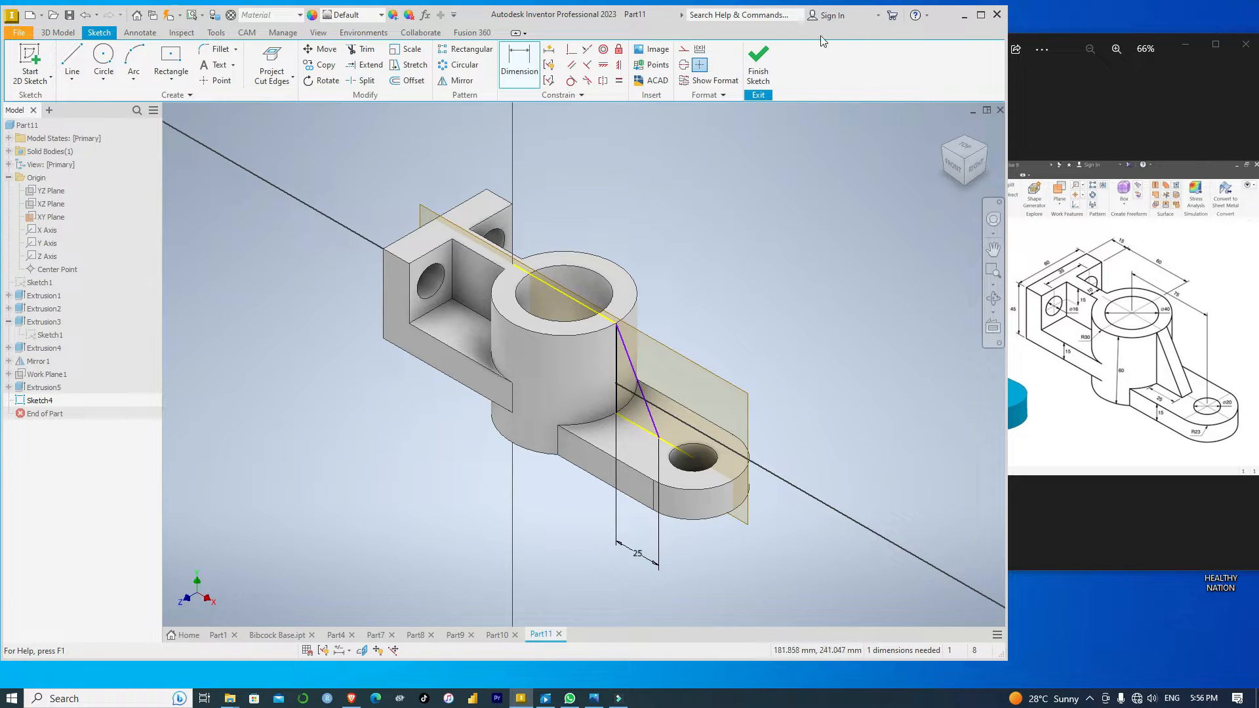
click(760, 70)
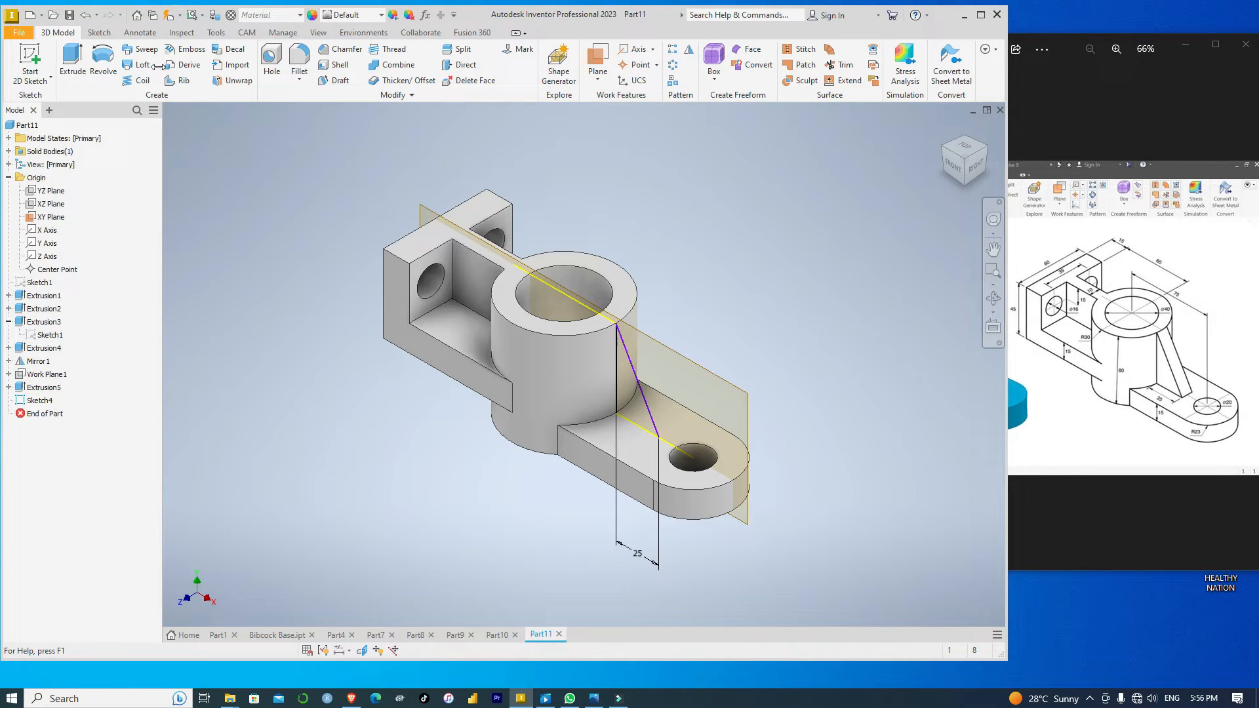
Create a 10 mm thick rib parallel to the sketch plane from the sloped line between the cylinder and the foot.
click(183, 81)
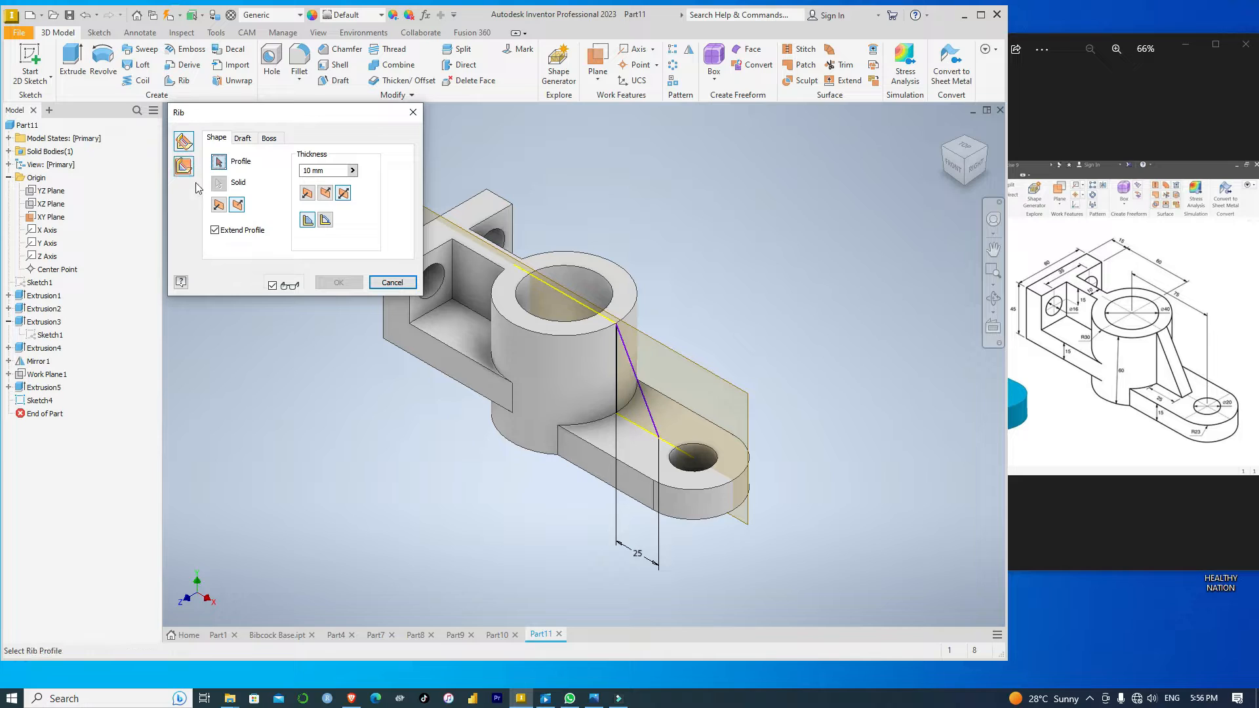
click(184, 168)
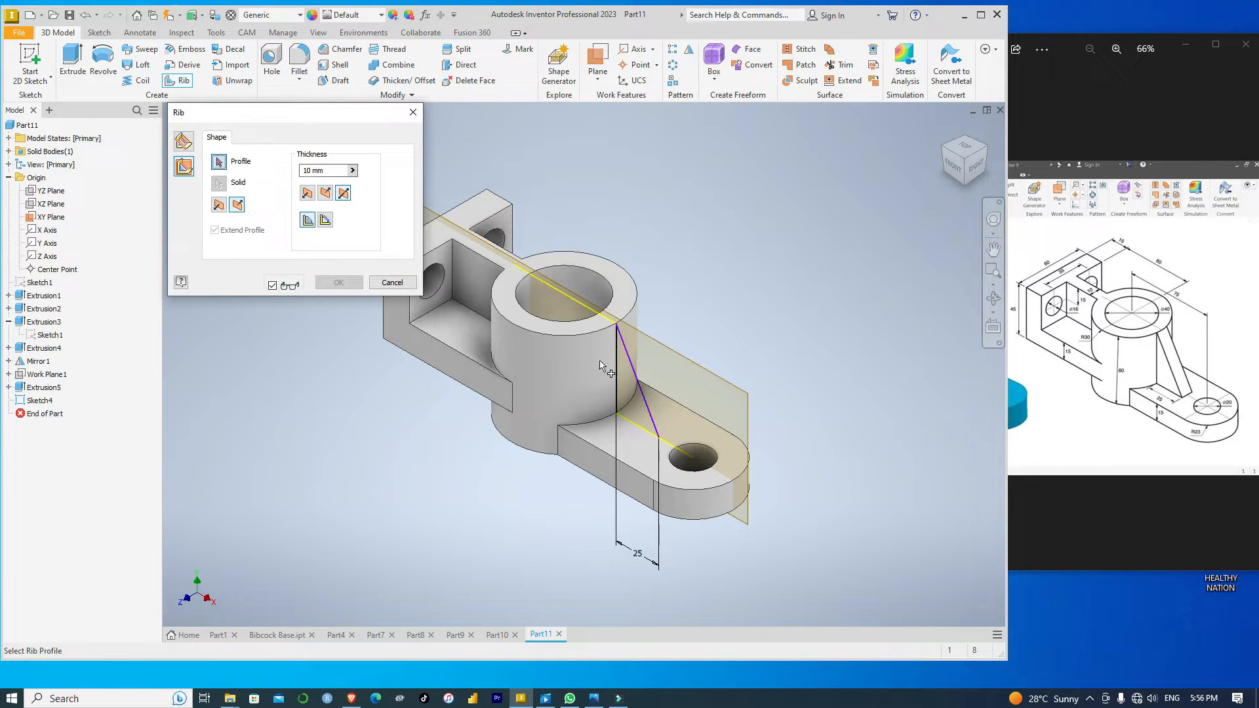
click(639, 378)
click(354, 287)
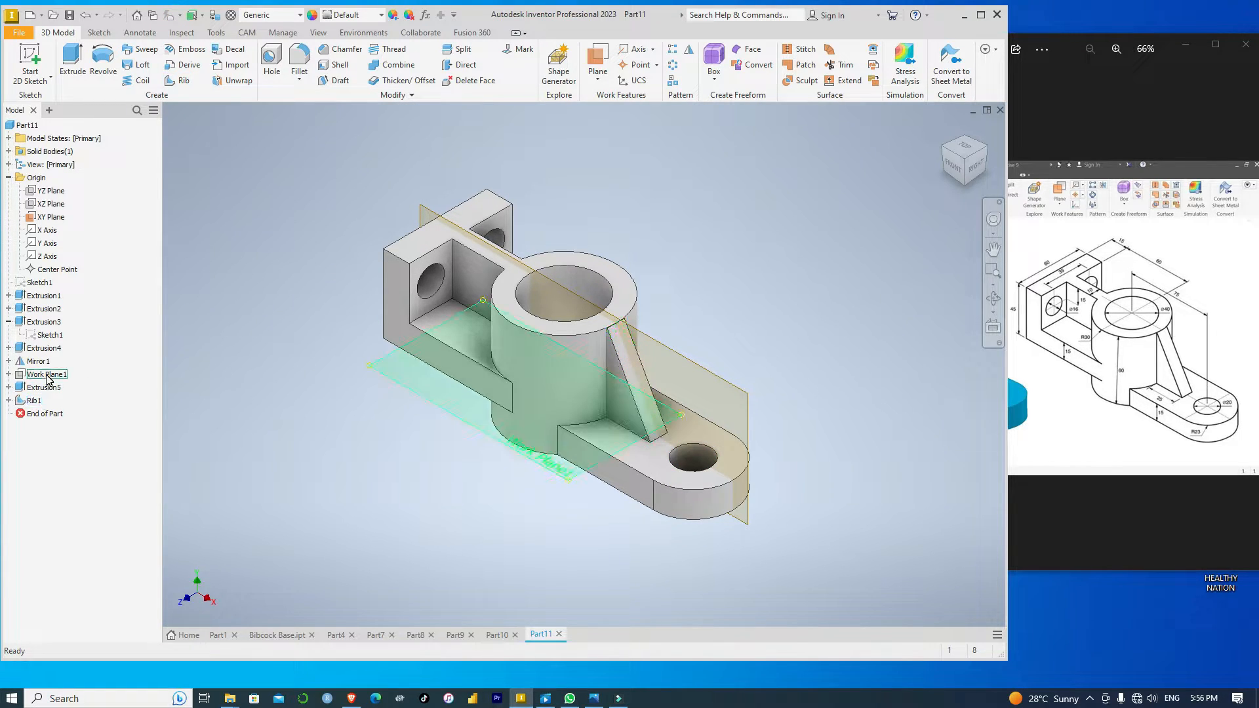
Hide the XY origin plane.
right_click(51, 206)
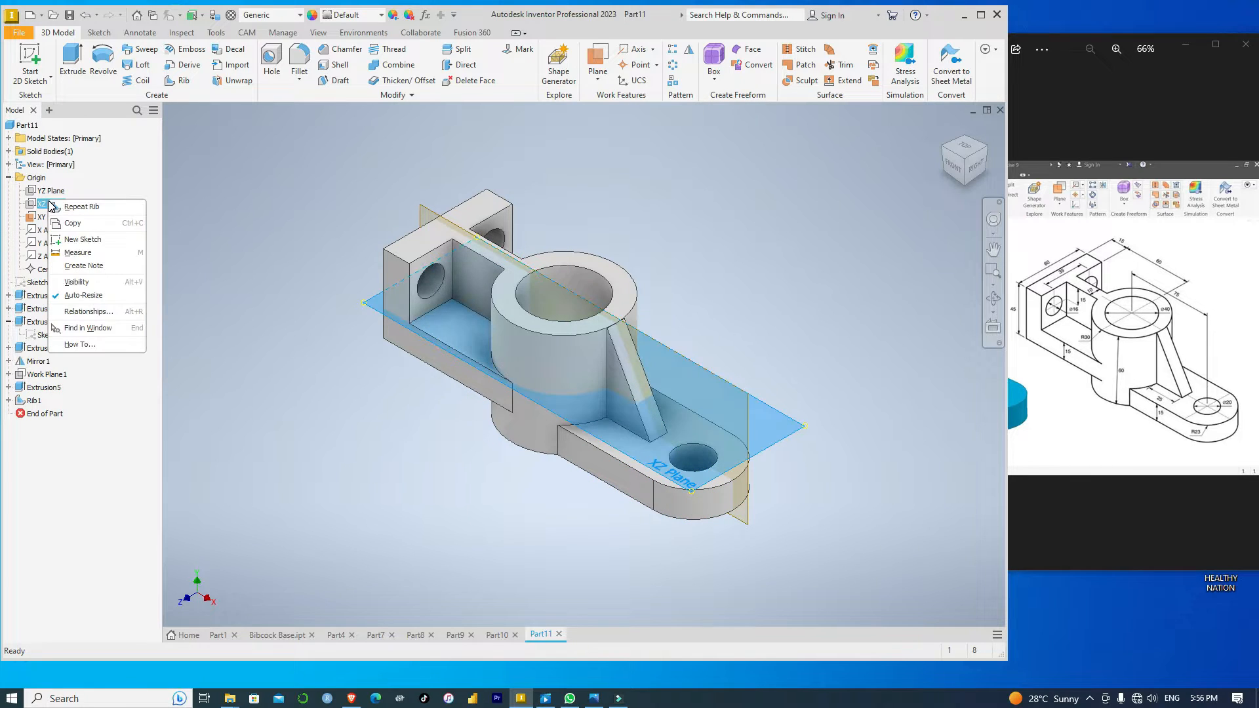
key(Escape)
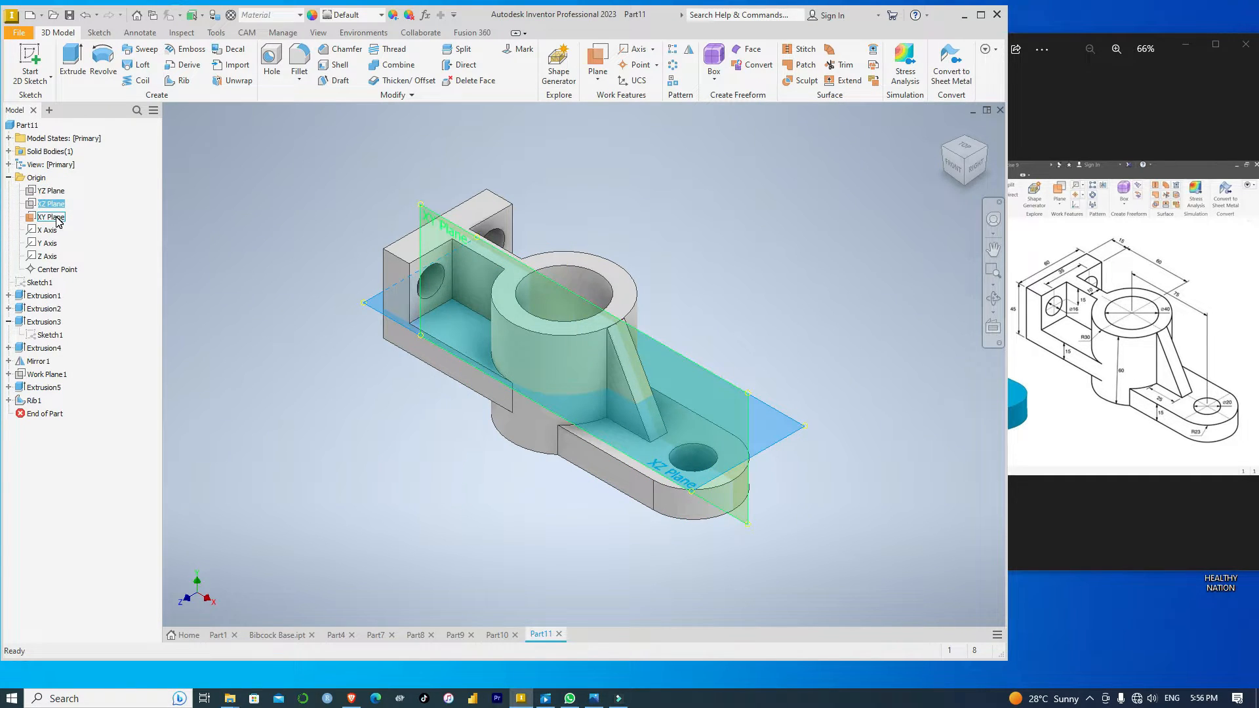
click(55, 217)
right_click(57, 219)
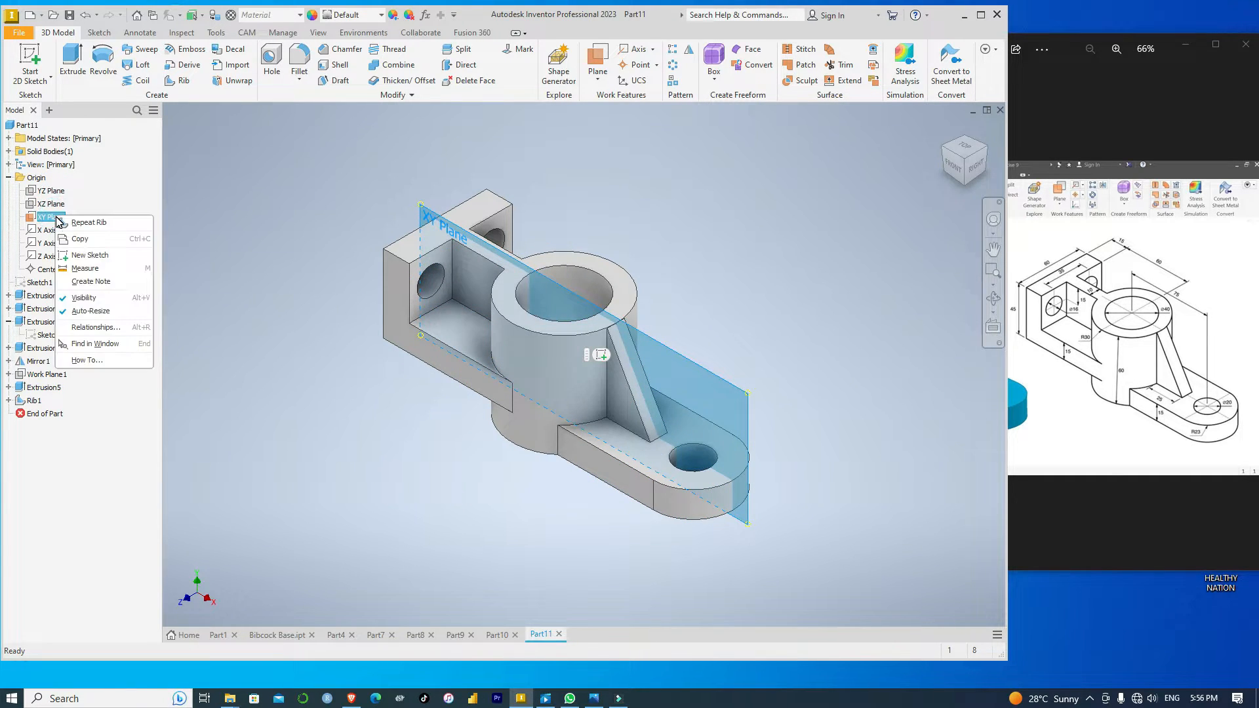
click(87, 304)
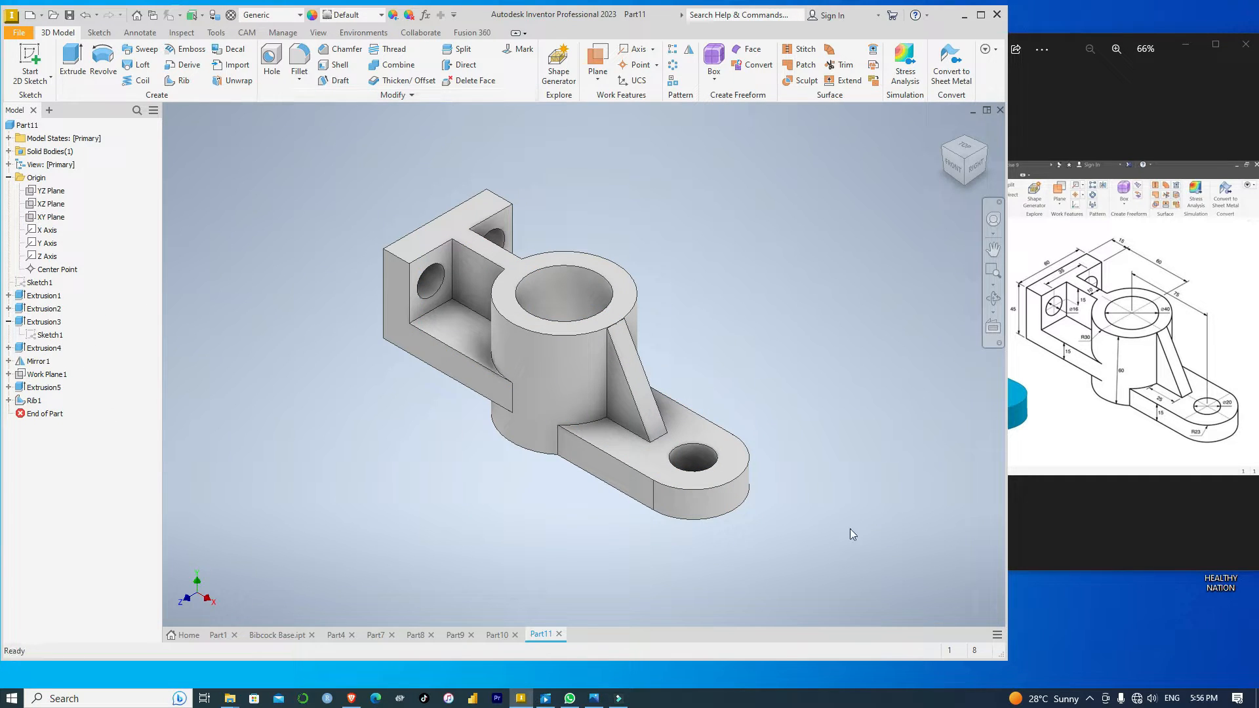
Apply the Light Steel Blue appearance to the whole bracket.
drag(764, 571, 316, 167)
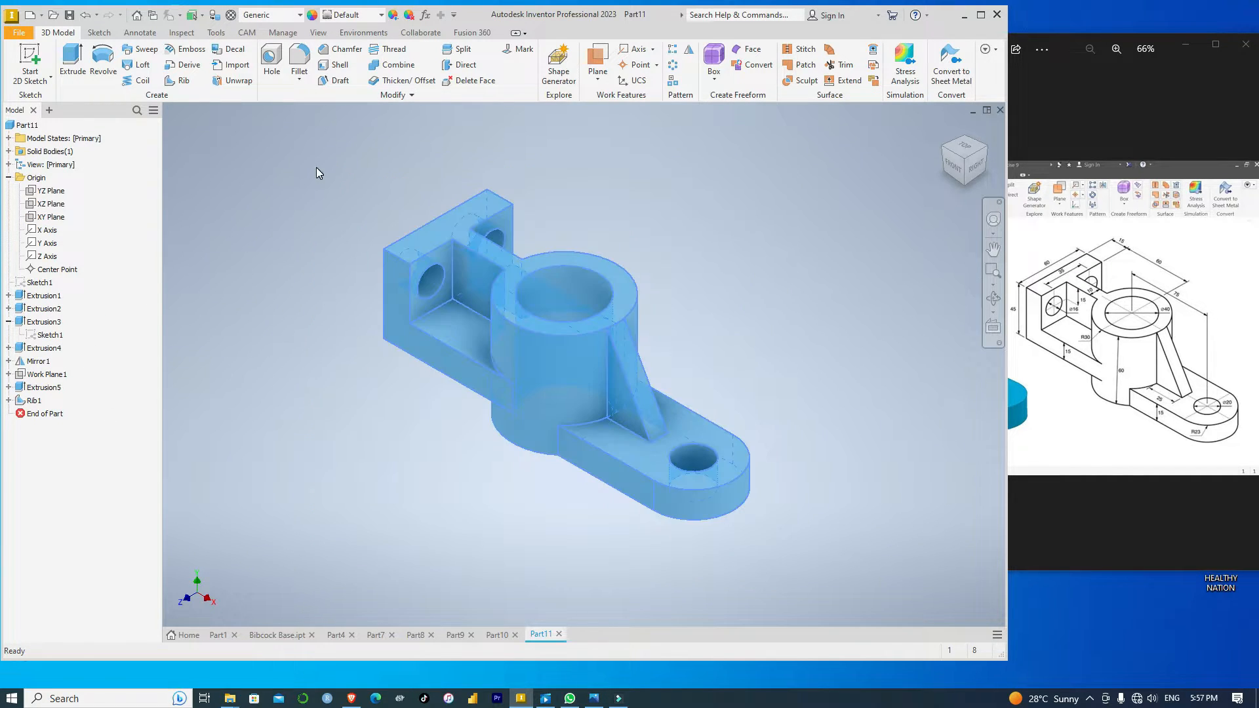
click(381, 15)
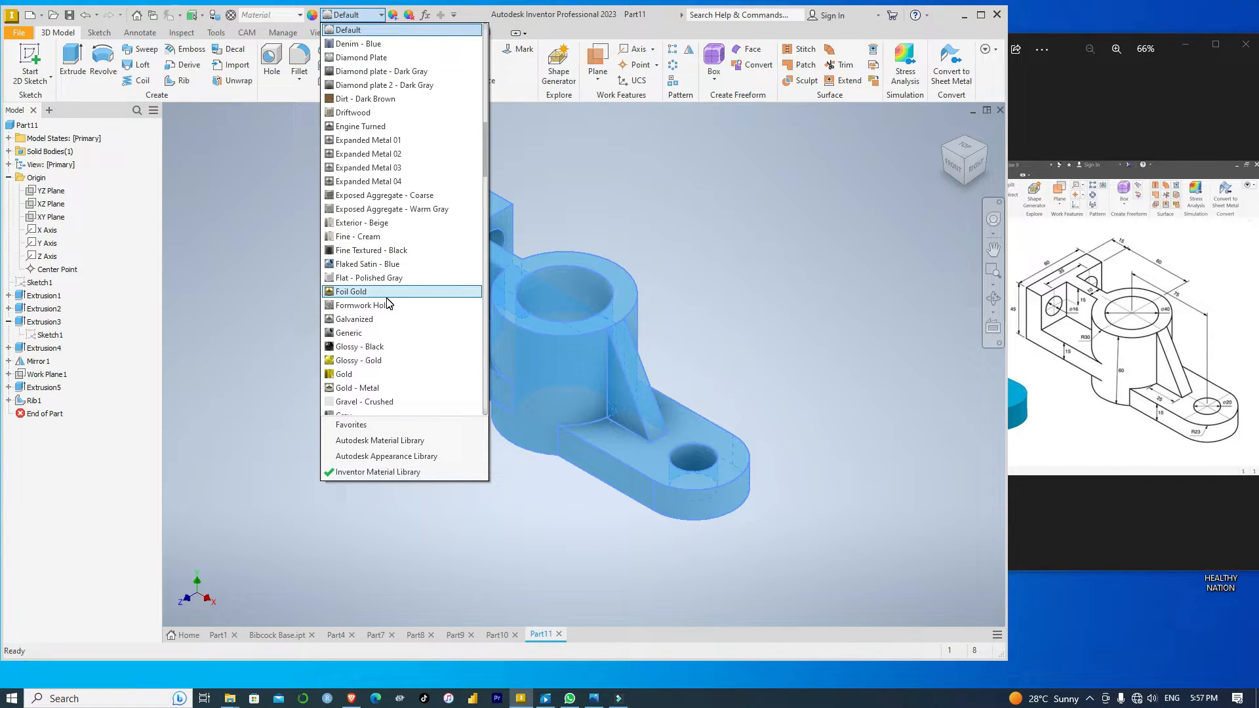
scroll(387, 302, down, 6)
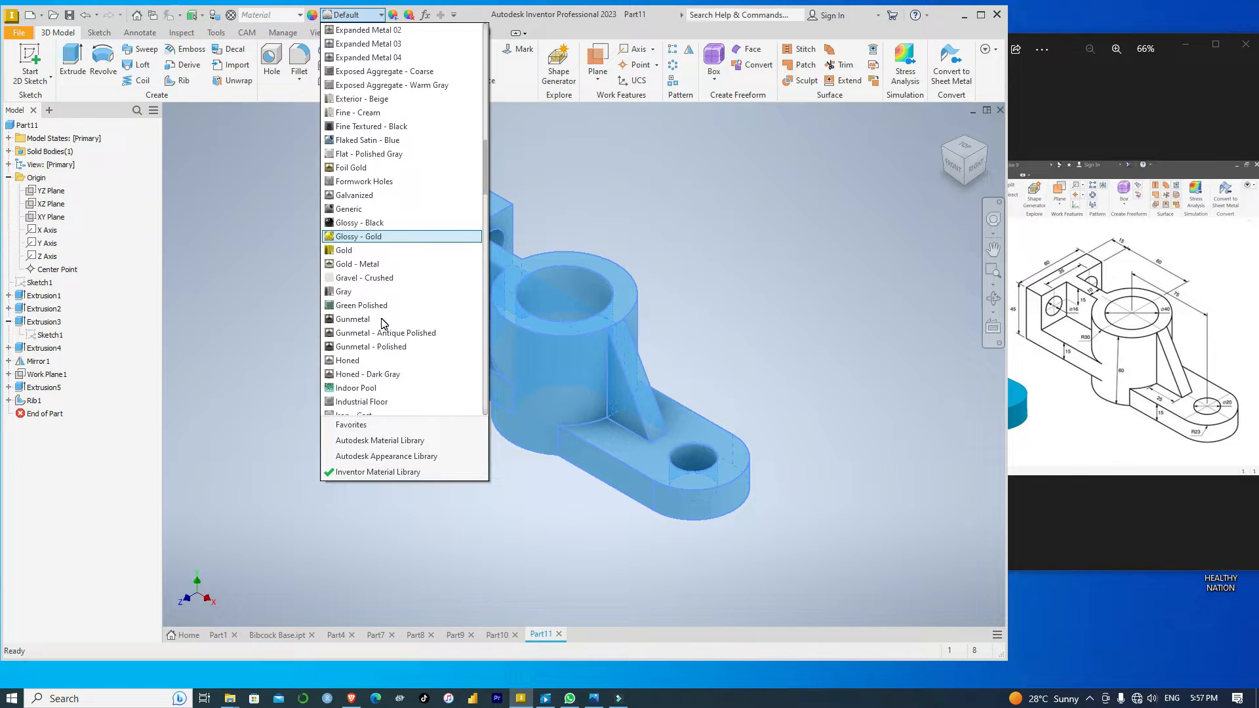
scroll(384, 323, down, 1)
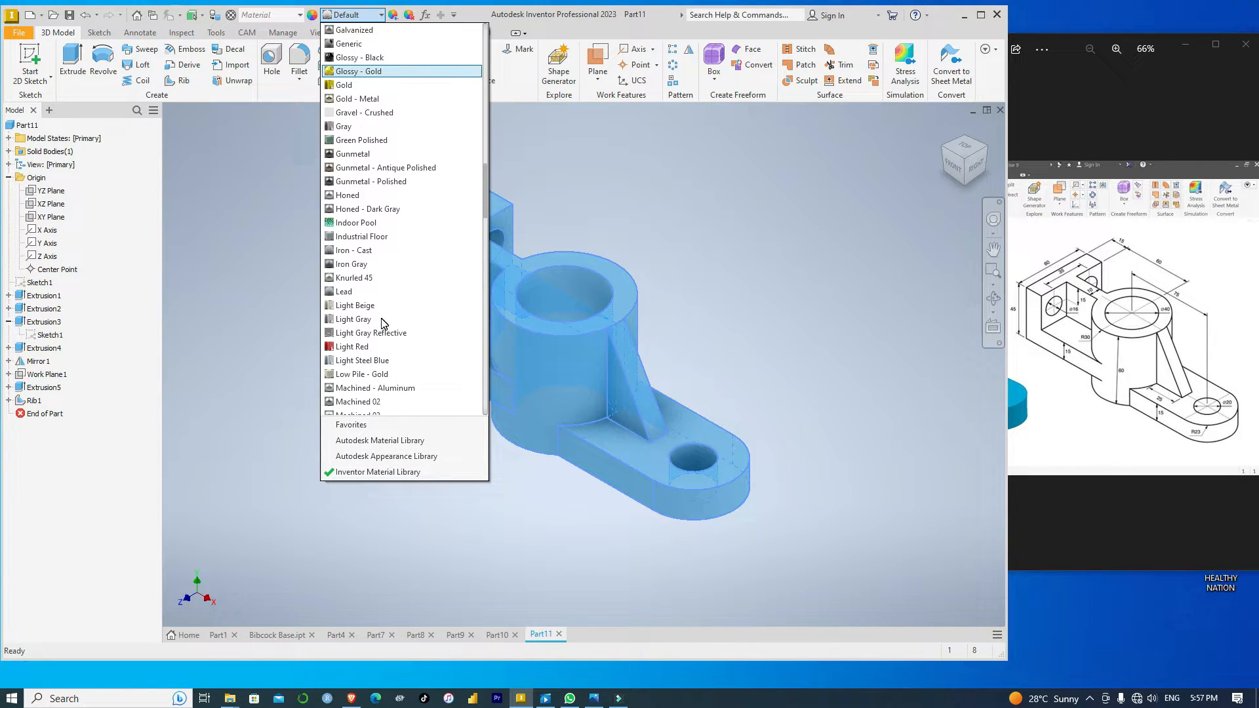
click(382, 363)
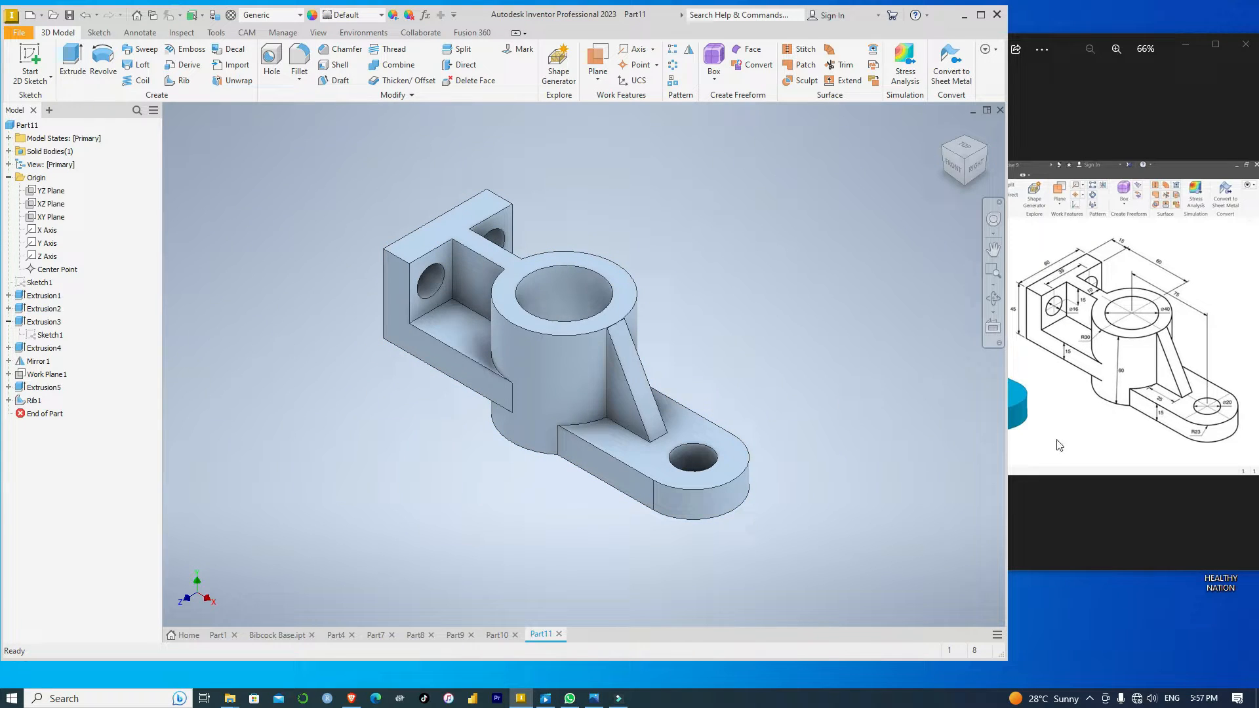
Bring up the reference image beside the model and compare the finished bracket with it.
click(1058, 445)
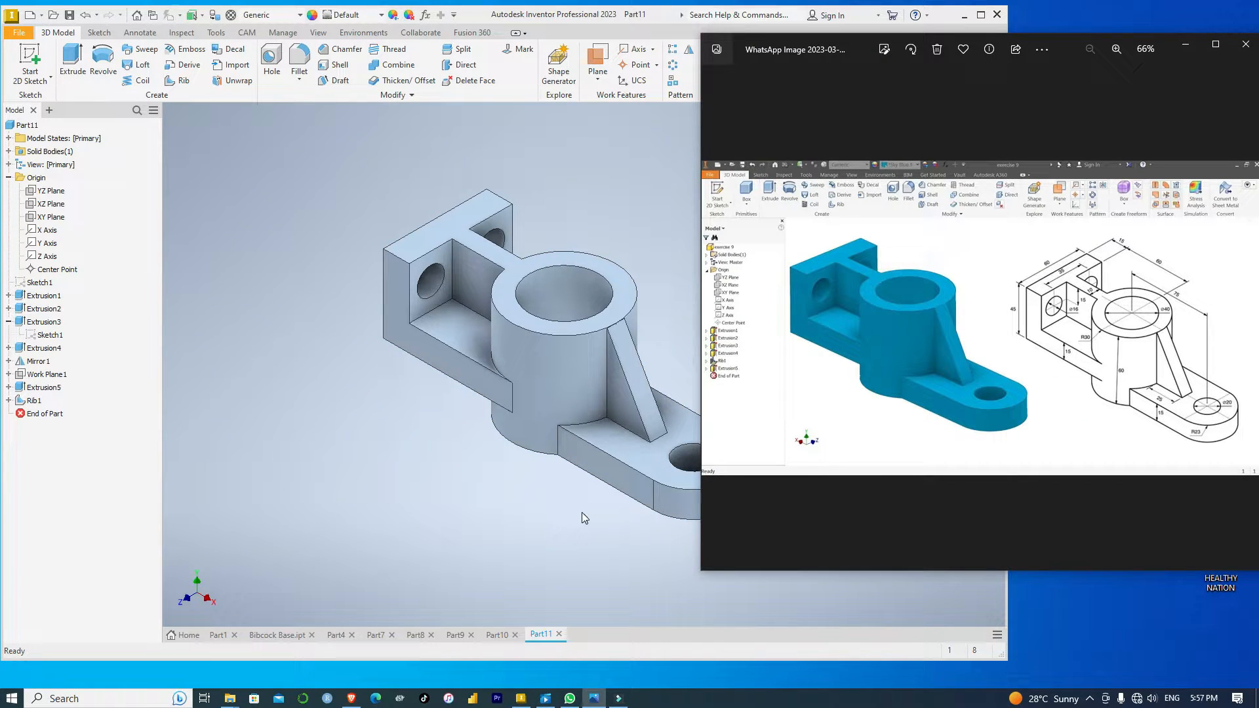
middle_drag(580, 513, 421, 505)
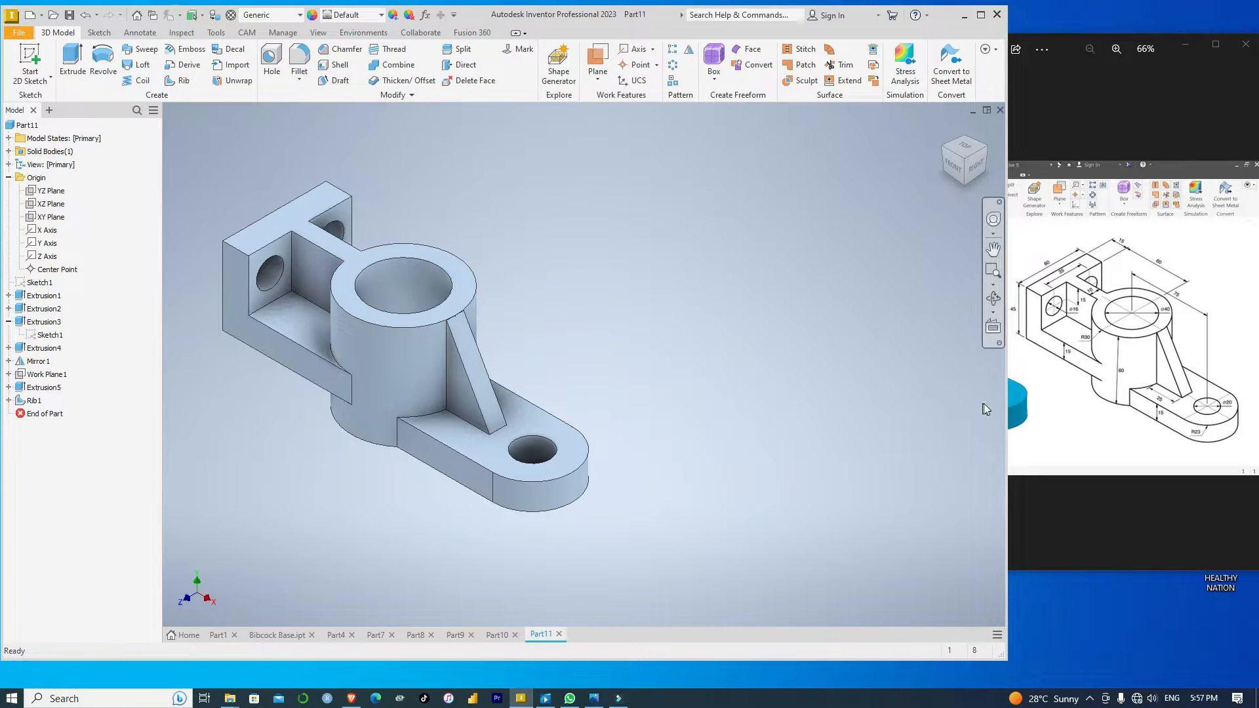
click(1129, 381)
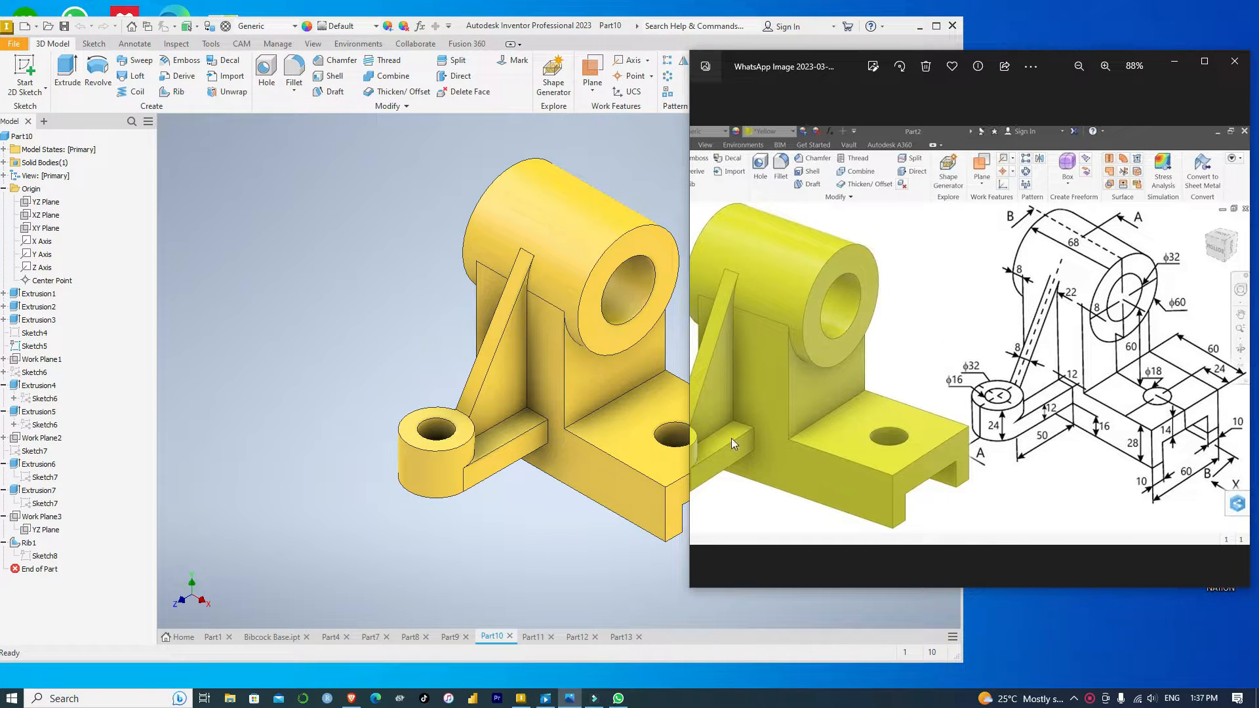
Switch to Inventor and create a new metric part from the Standard (mm).ipt template.
click(521, 531)
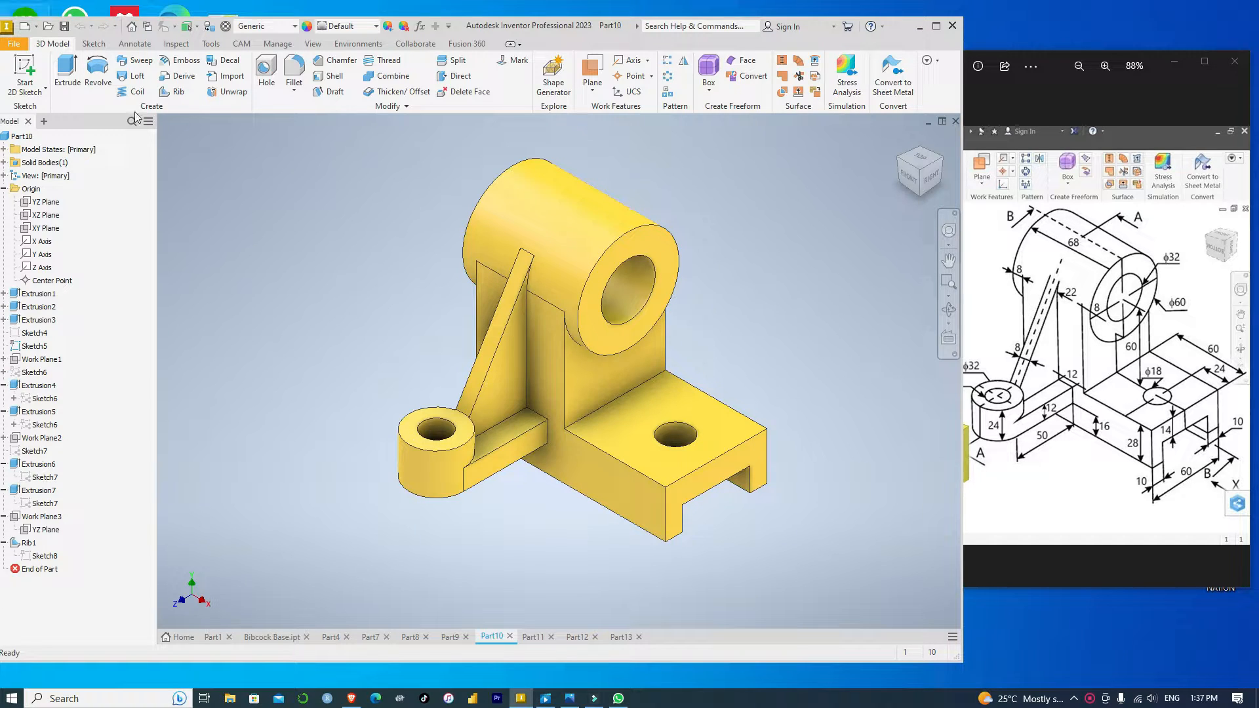
click(5, 136)
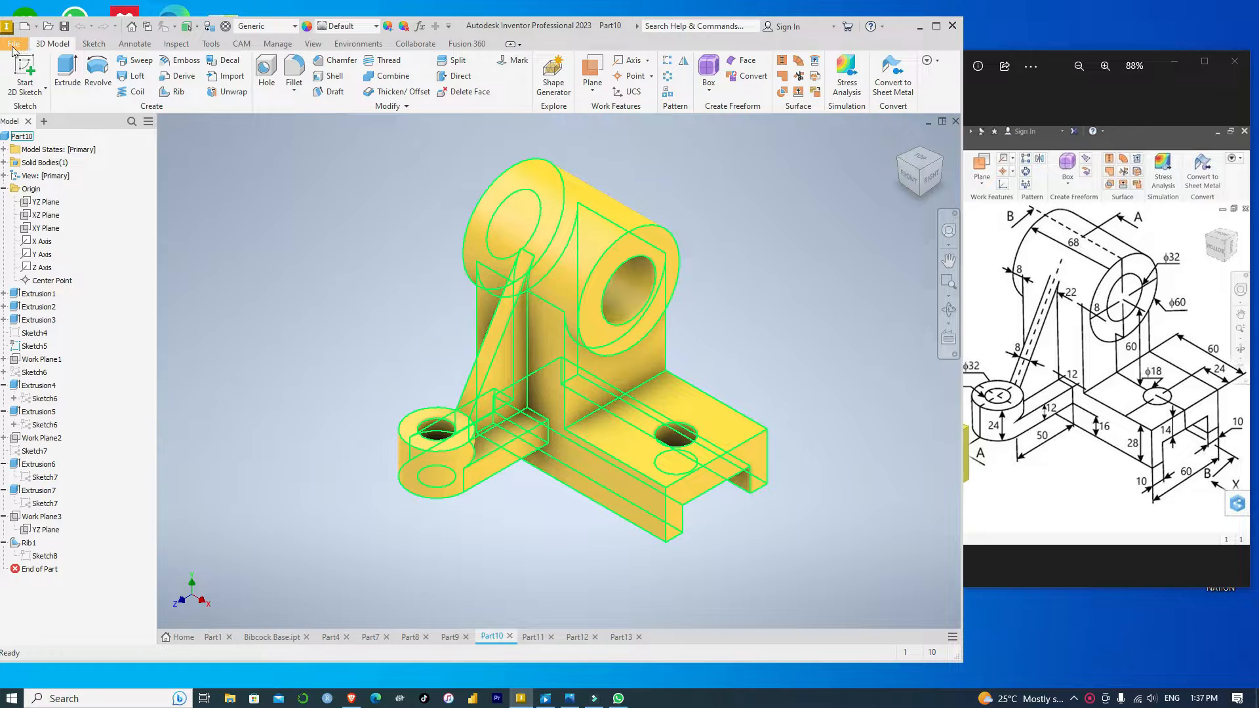
click(13, 44)
key(Escape)
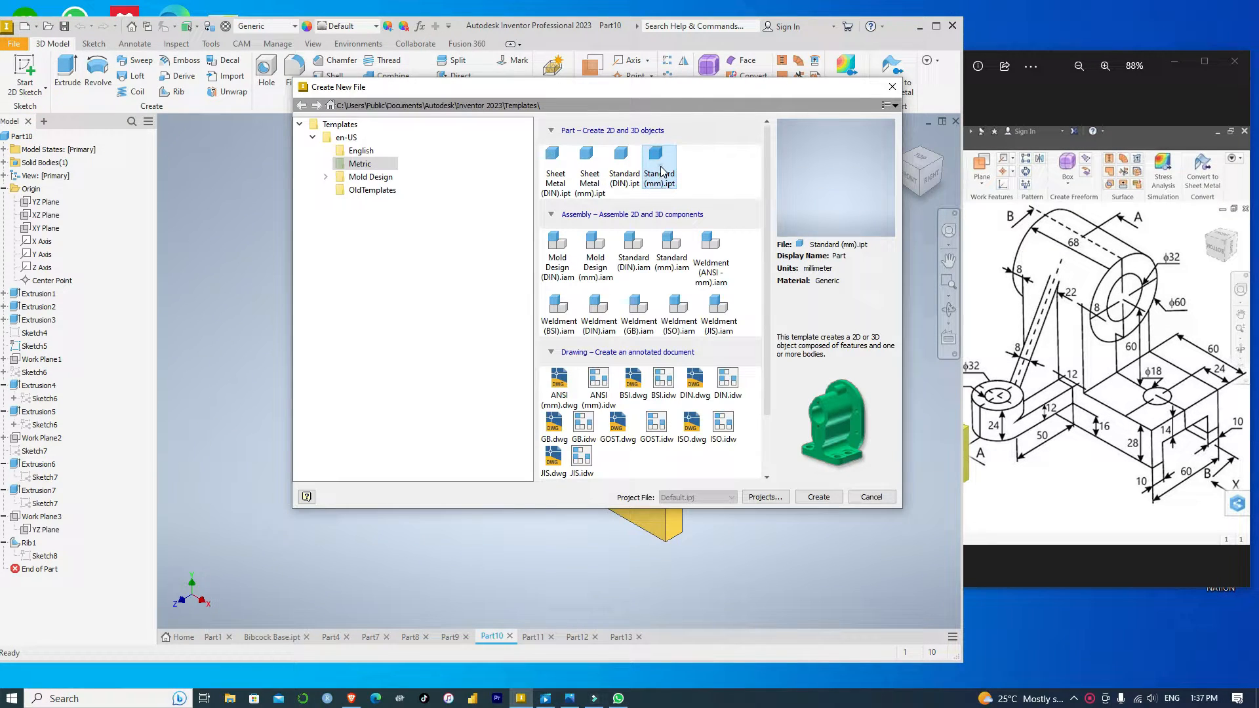
click(659, 172)
click(824, 498)
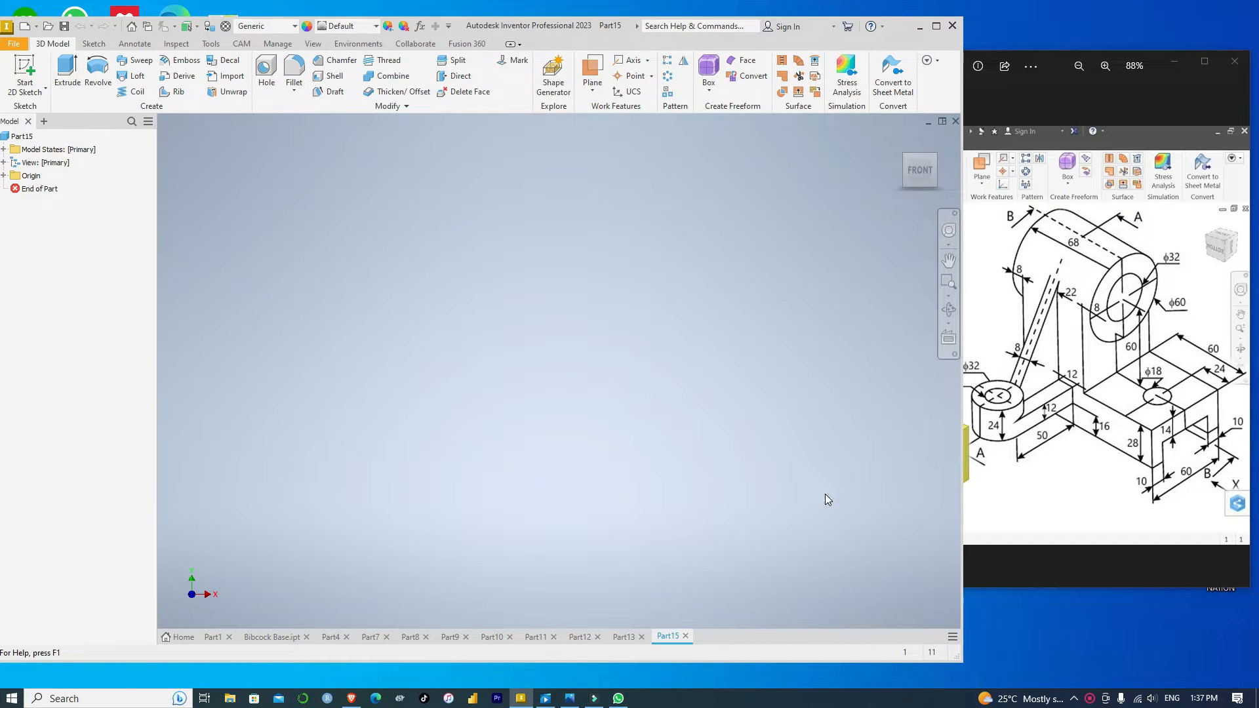
Start a 2D sketch on the XY plane.
click(45, 88)
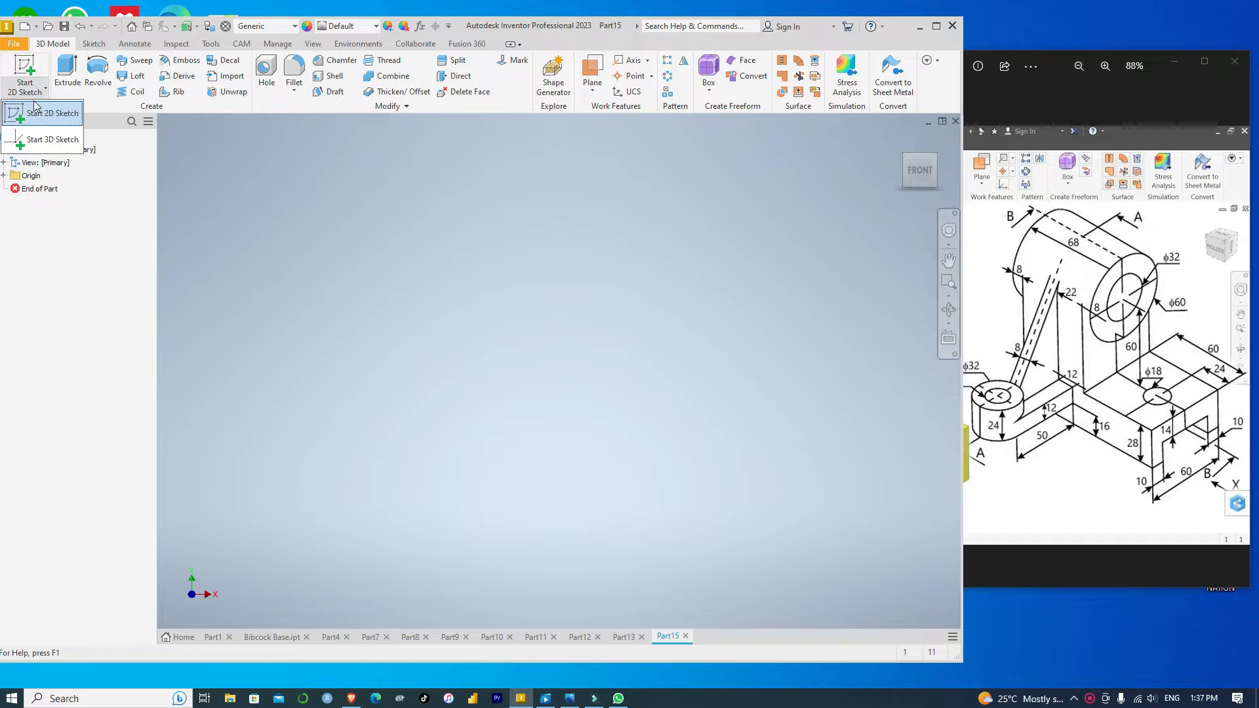
click(37, 113)
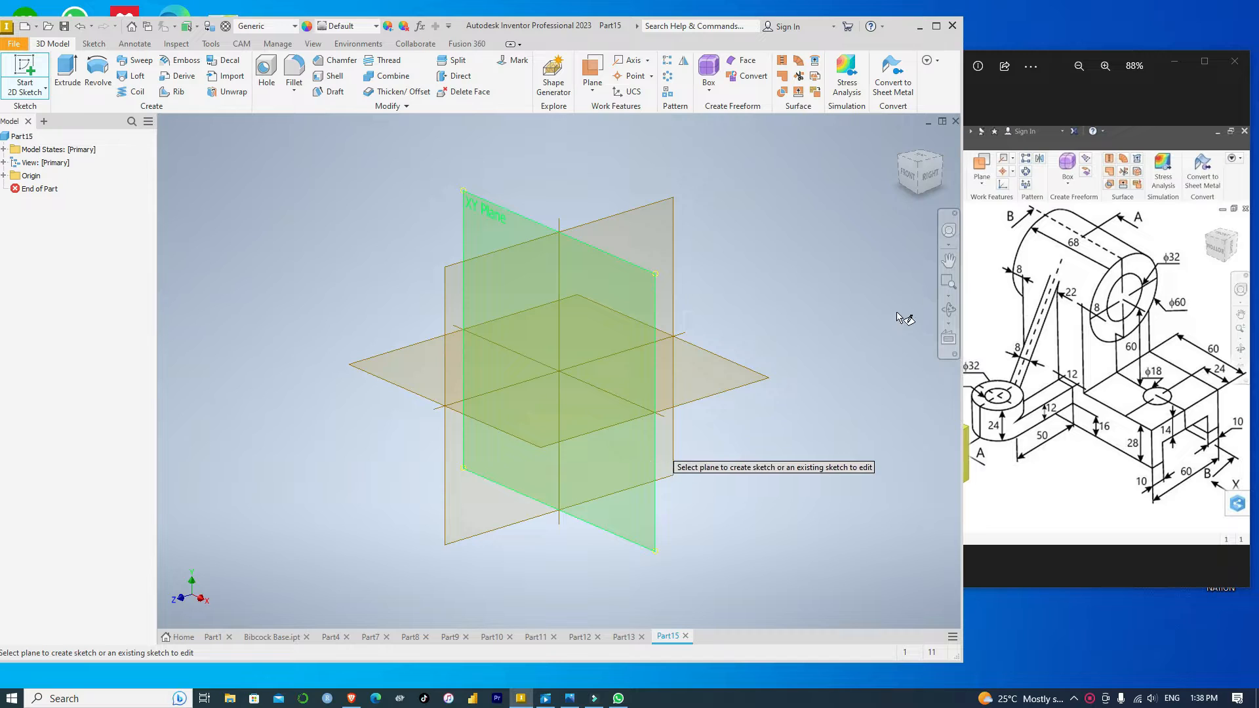
click(482, 238)
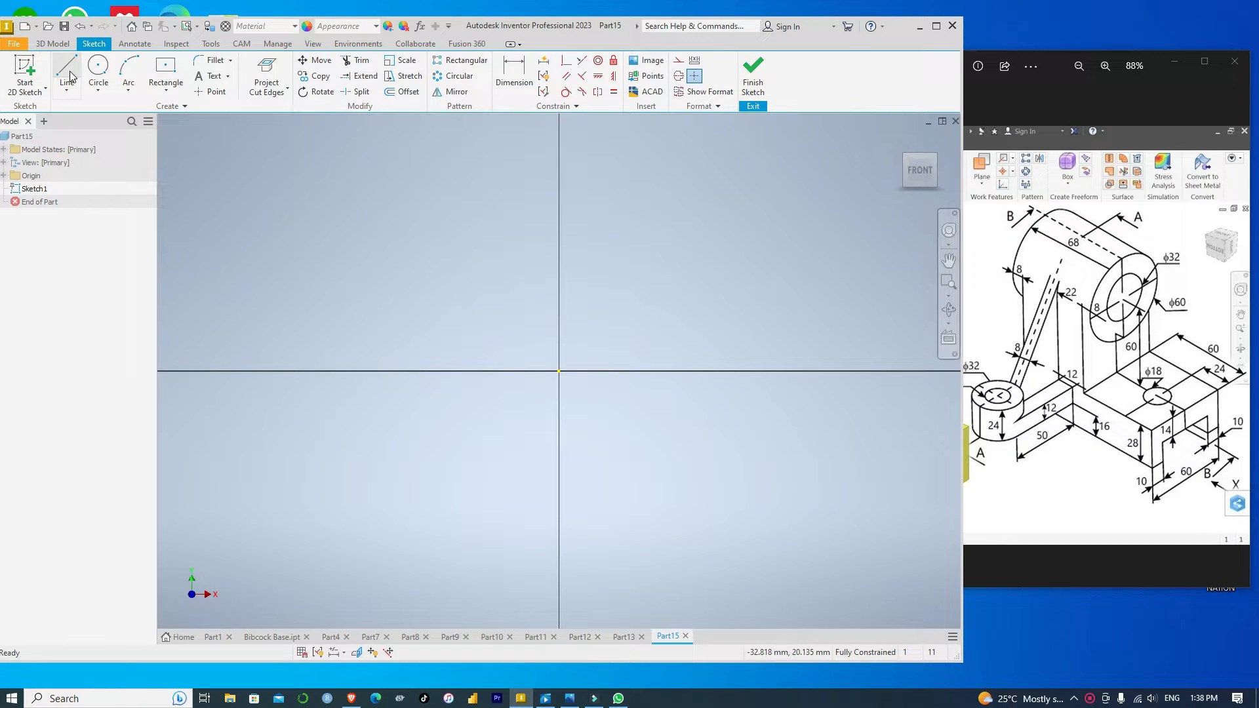
Draw a center rectangle at the origin, 60 mm wide and 28 mm high.
click(168, 70)
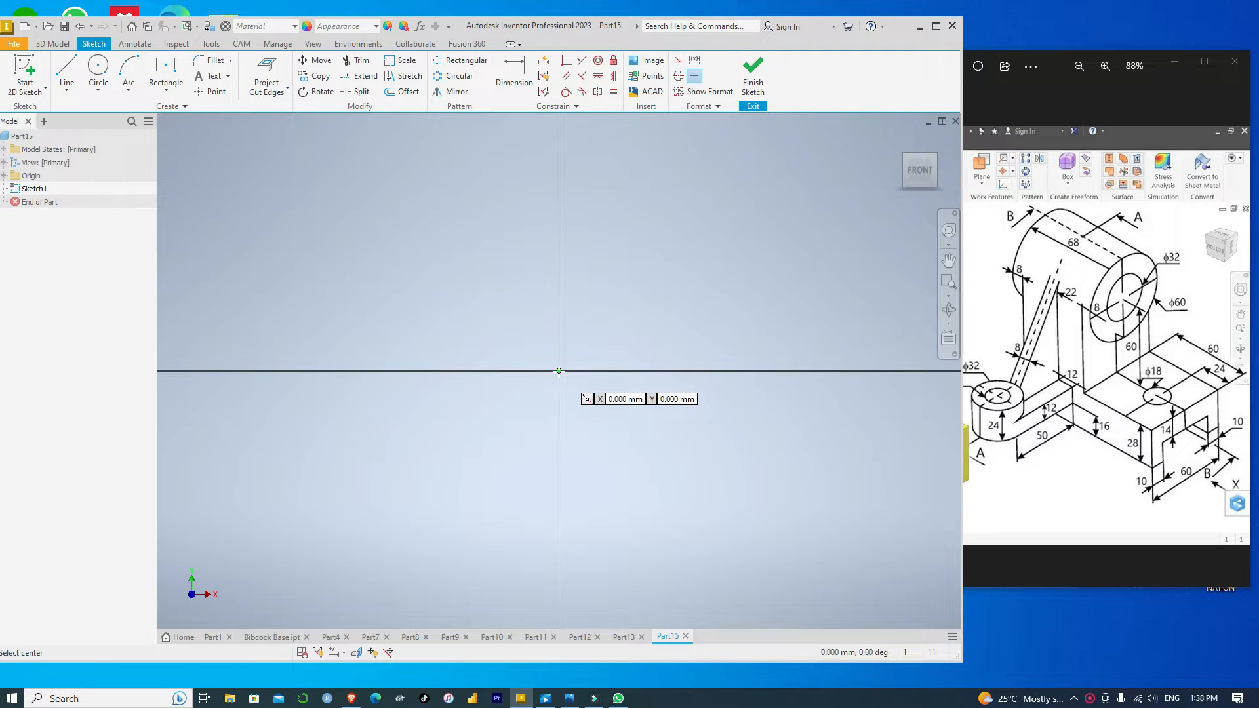
click(558, 371)
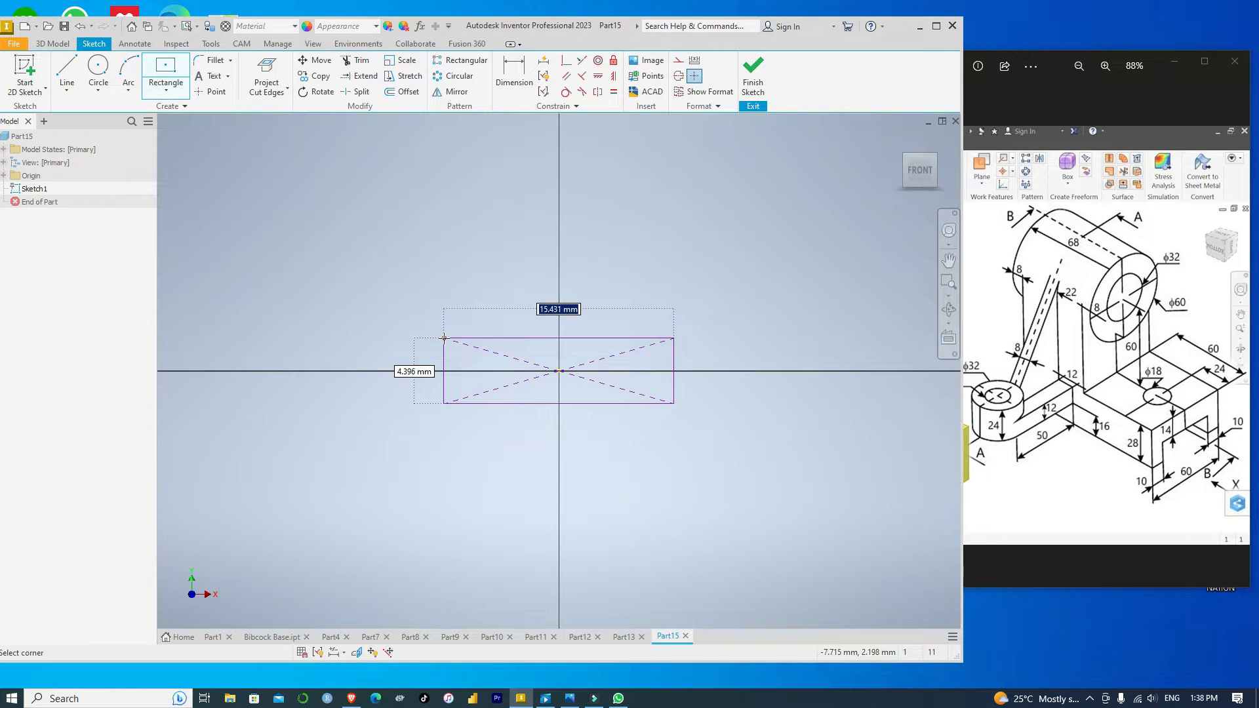
text(60)
key(Tab)
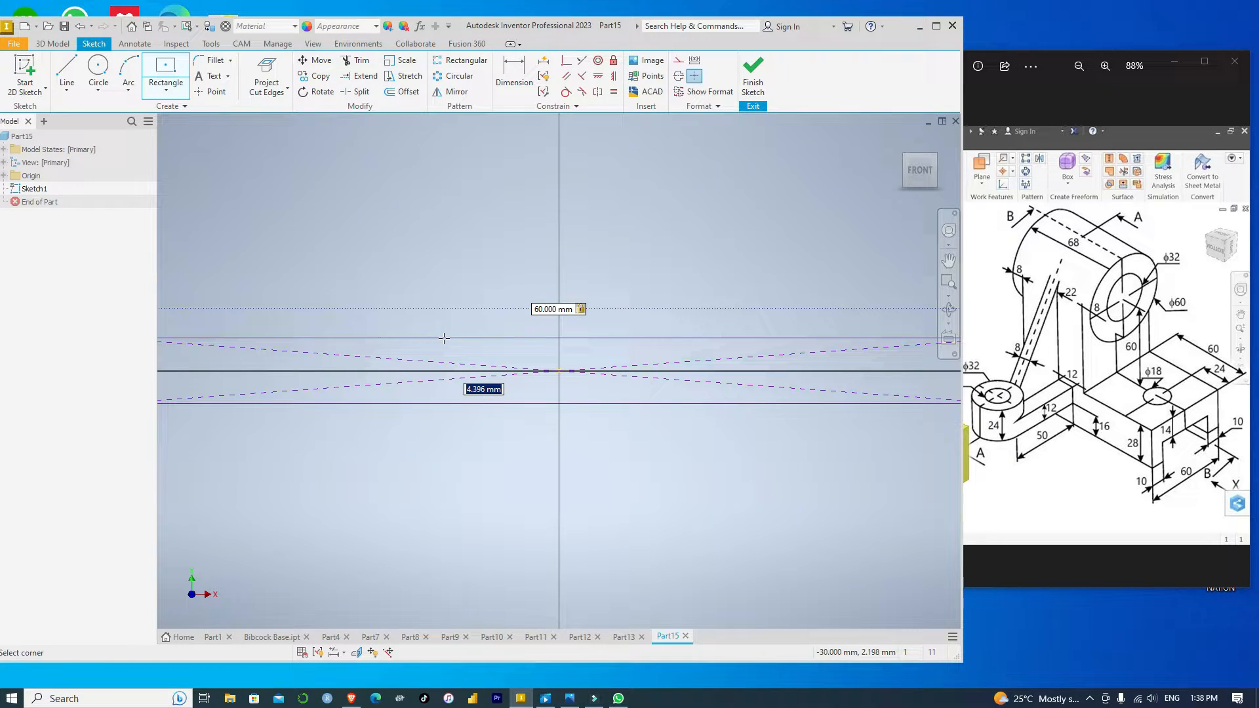
text(29)
text(8)
key(Return)
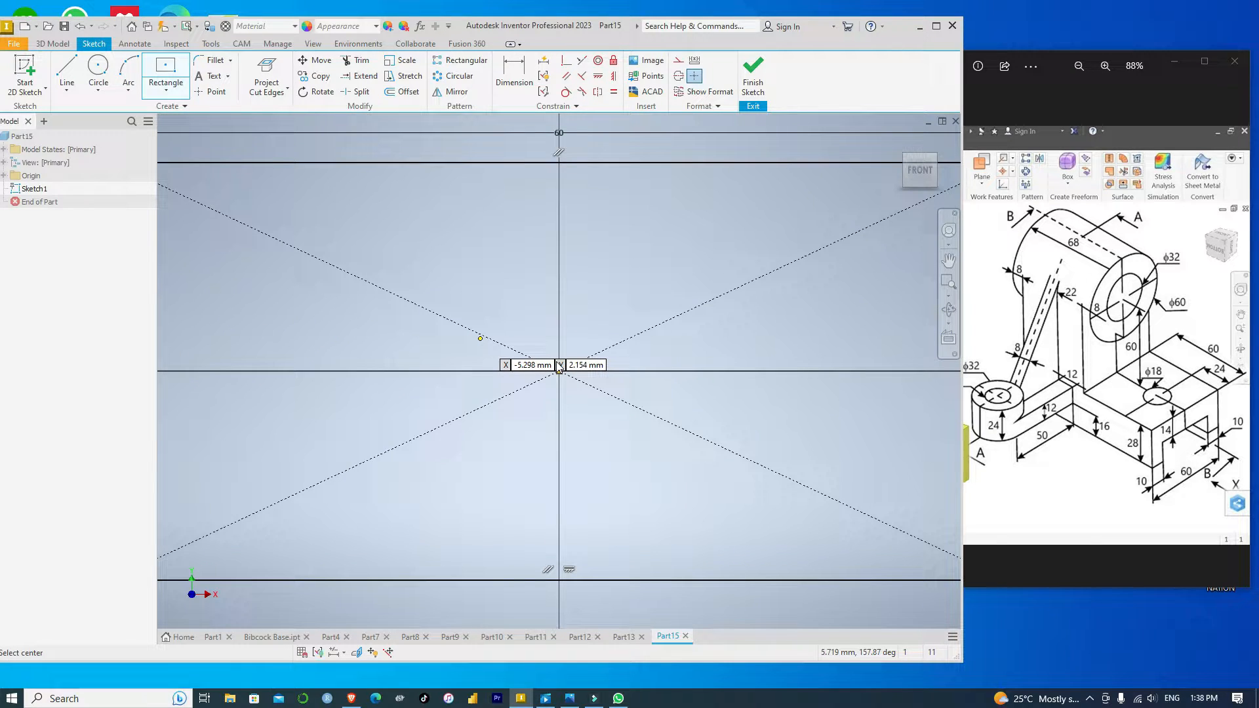
scroll(564, 380, up, 5)
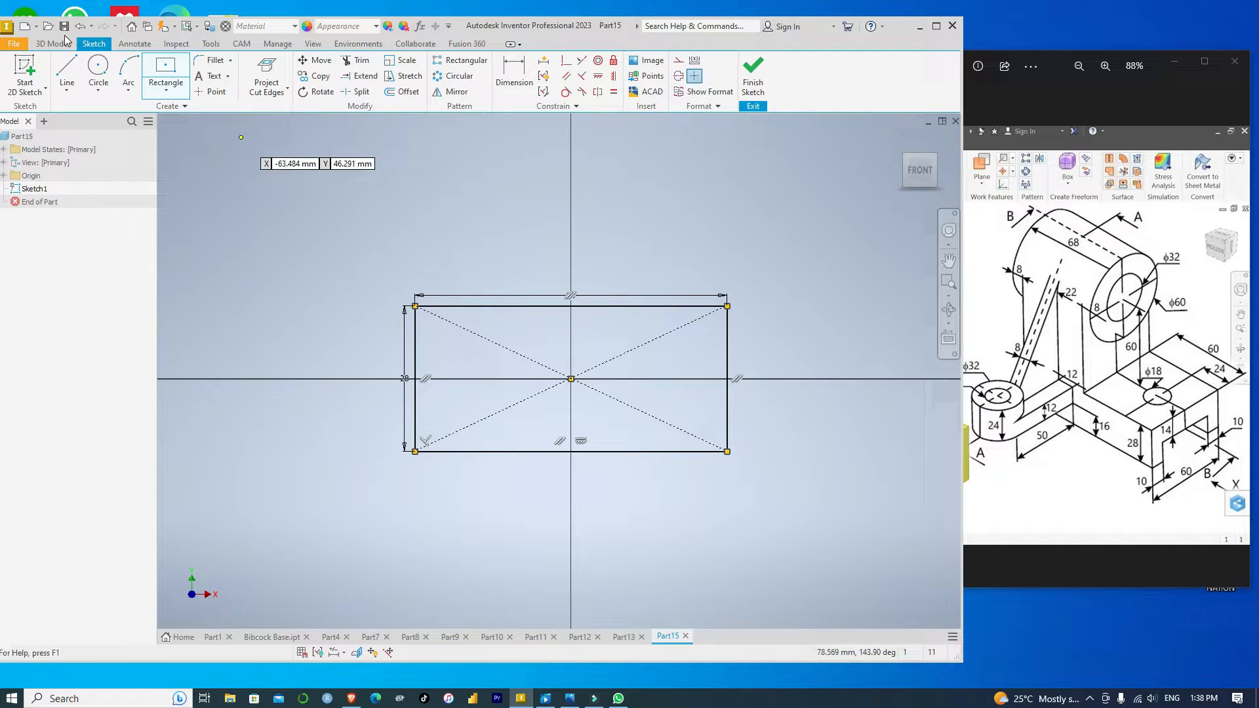
Sketch a three-line notch about 10 mm high rising from the rectangle's bottom edge, starting about 12 mm from its left side.
click(67, 69)
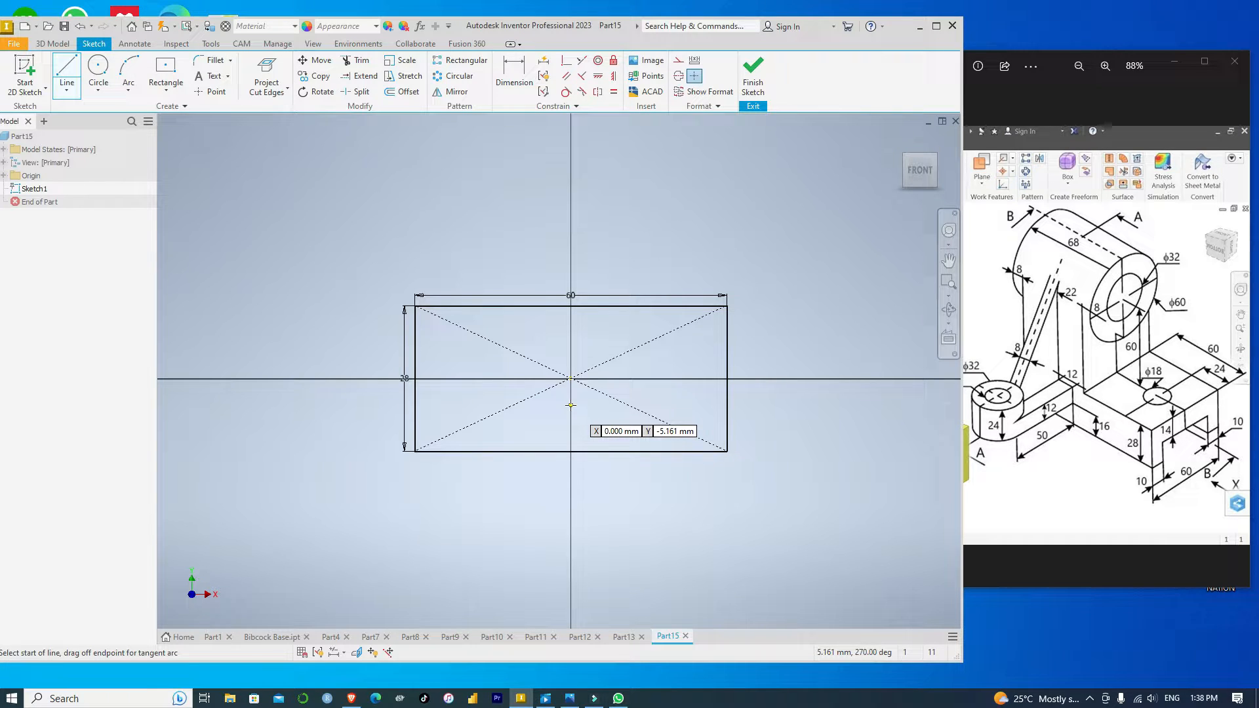
click(478, 452)
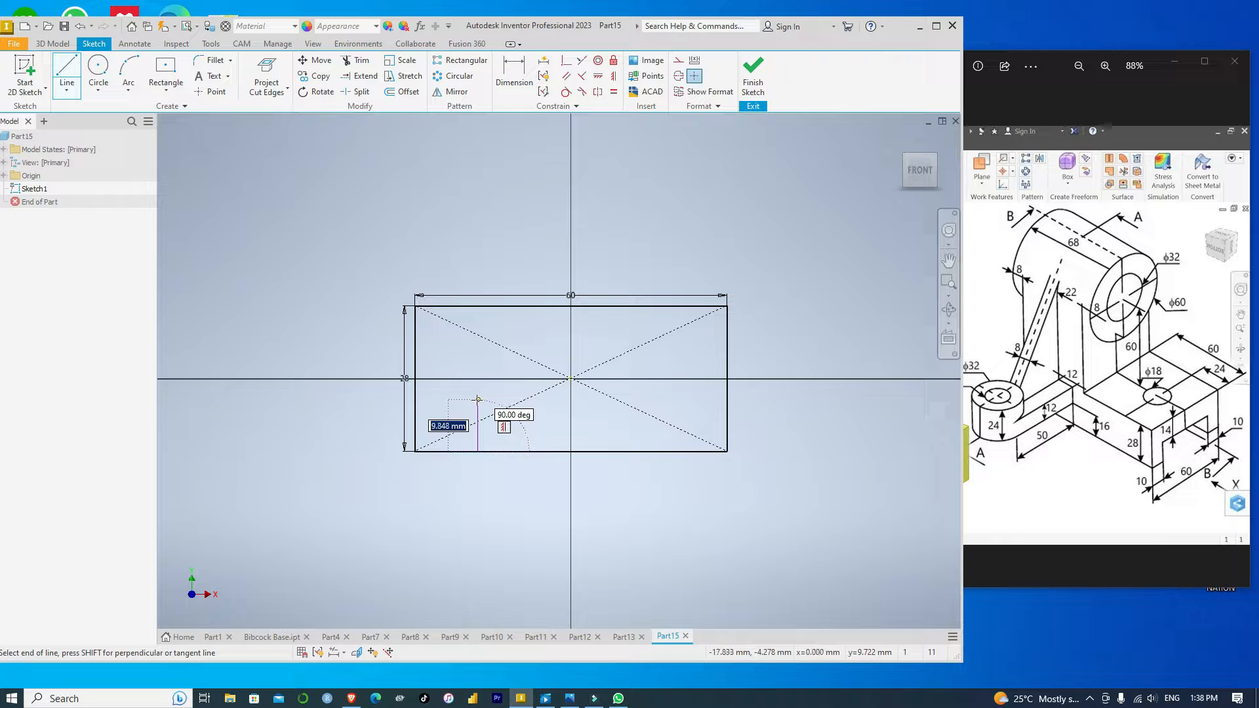
click(477, 400)
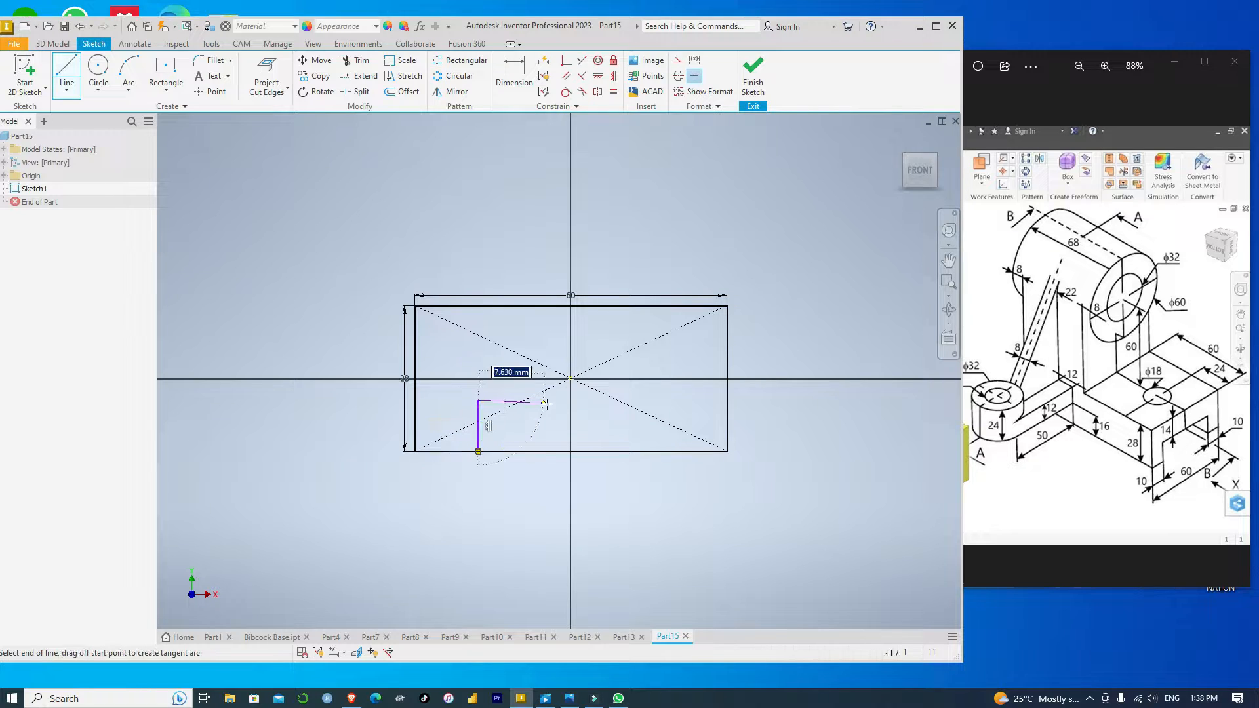
click(647, 399)
double_click(646, 451)
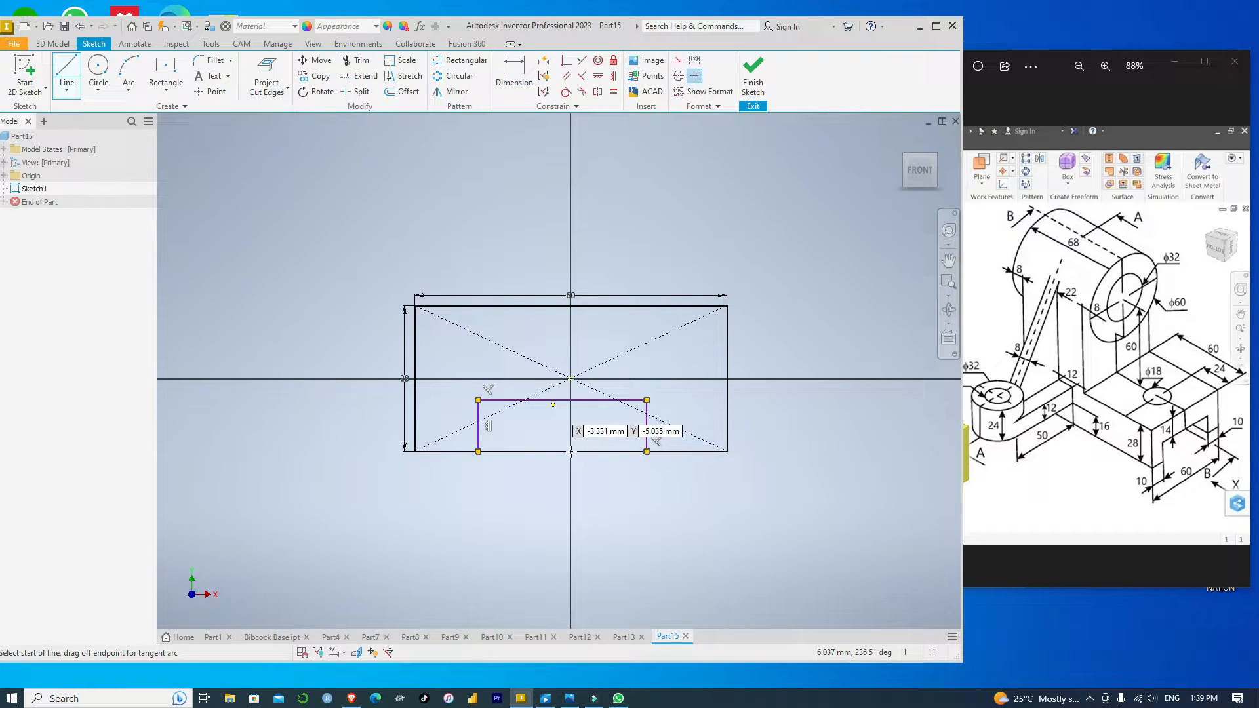
Check the reference drawing and dimension the distance from the rectangle's top edge to the notch's top line as 14 mm.
scroll(1172, 454, down, 1)
scroll(1172, 454, up, 2)
click(1201, 470)
drag(1201, 469, 1154, 484)
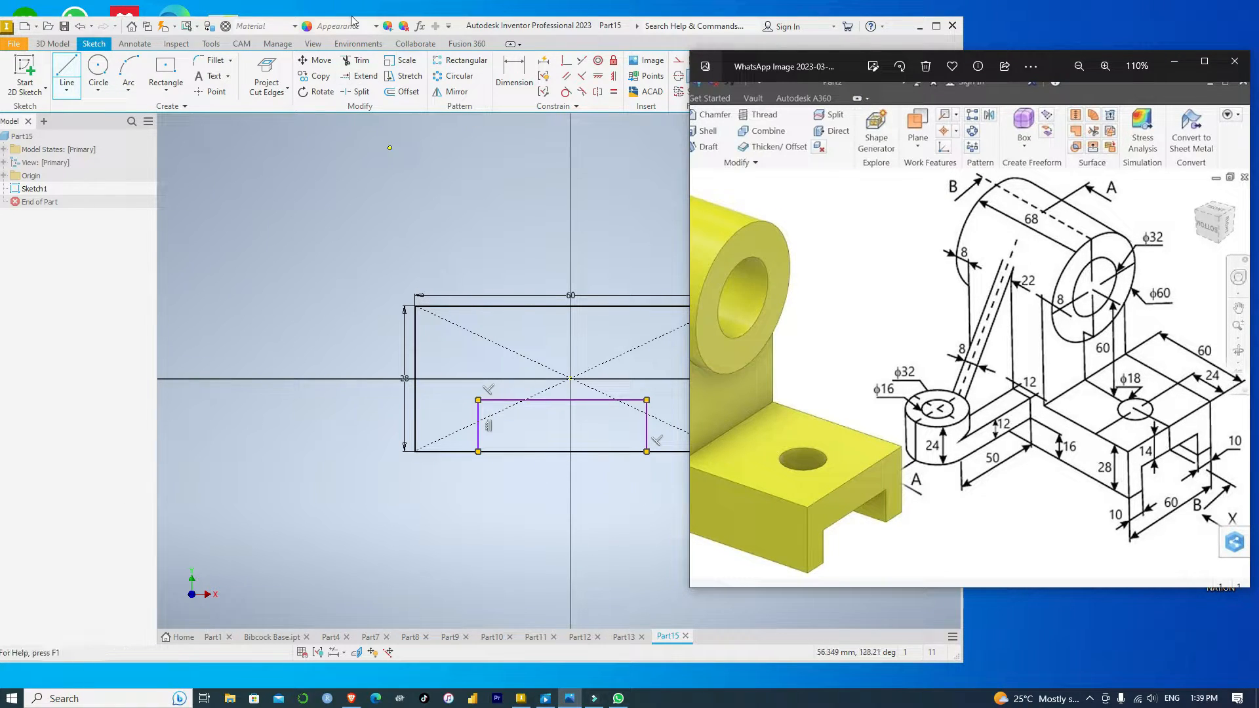
click(568, 30)
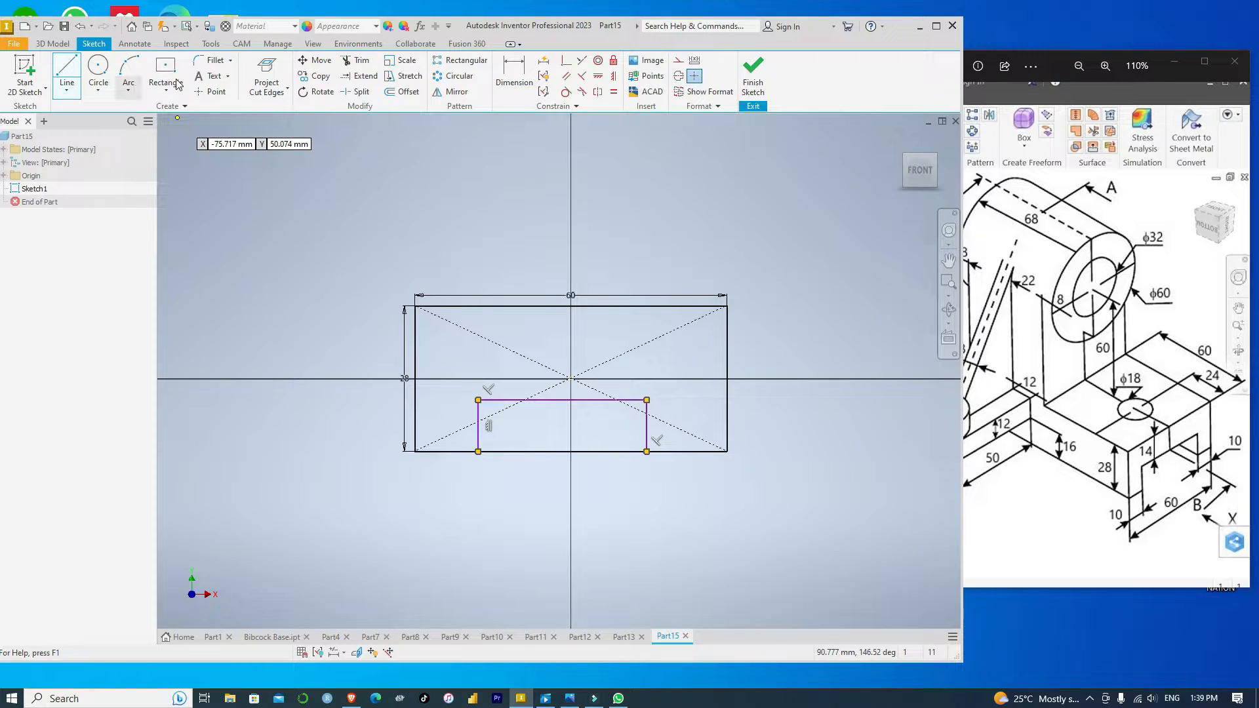
click(520, 76)
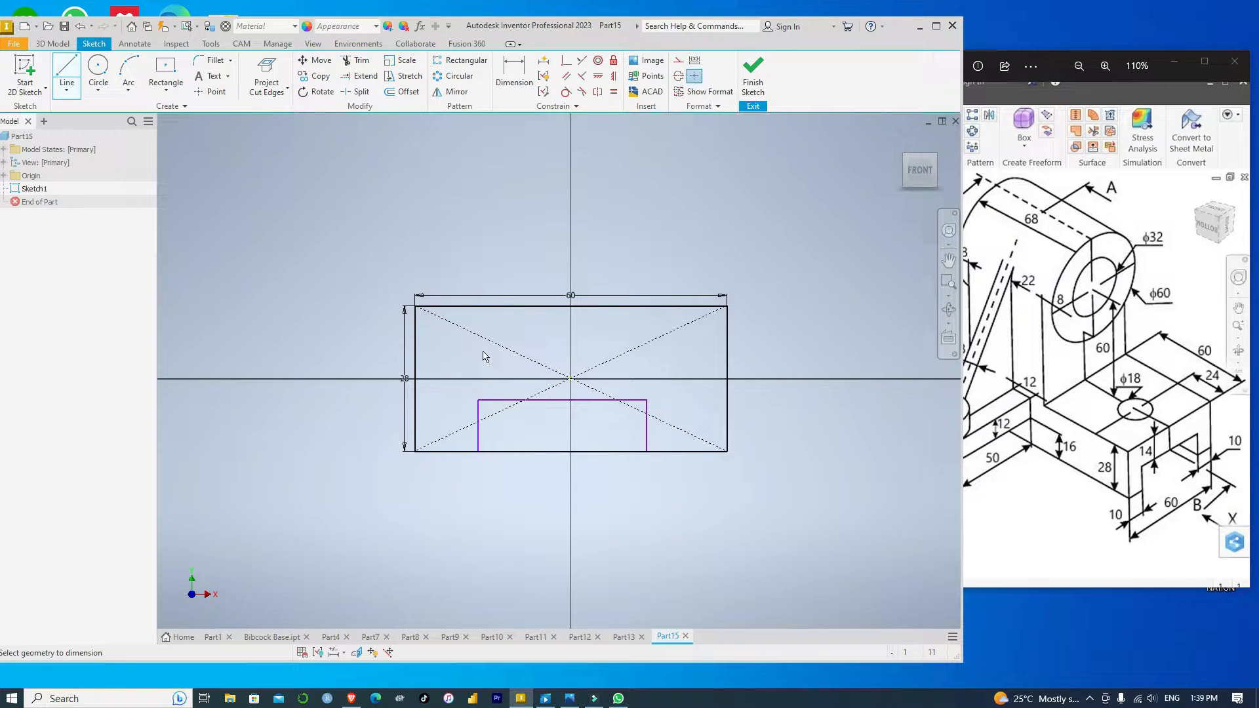
click(505, 306)
click(523, 400)
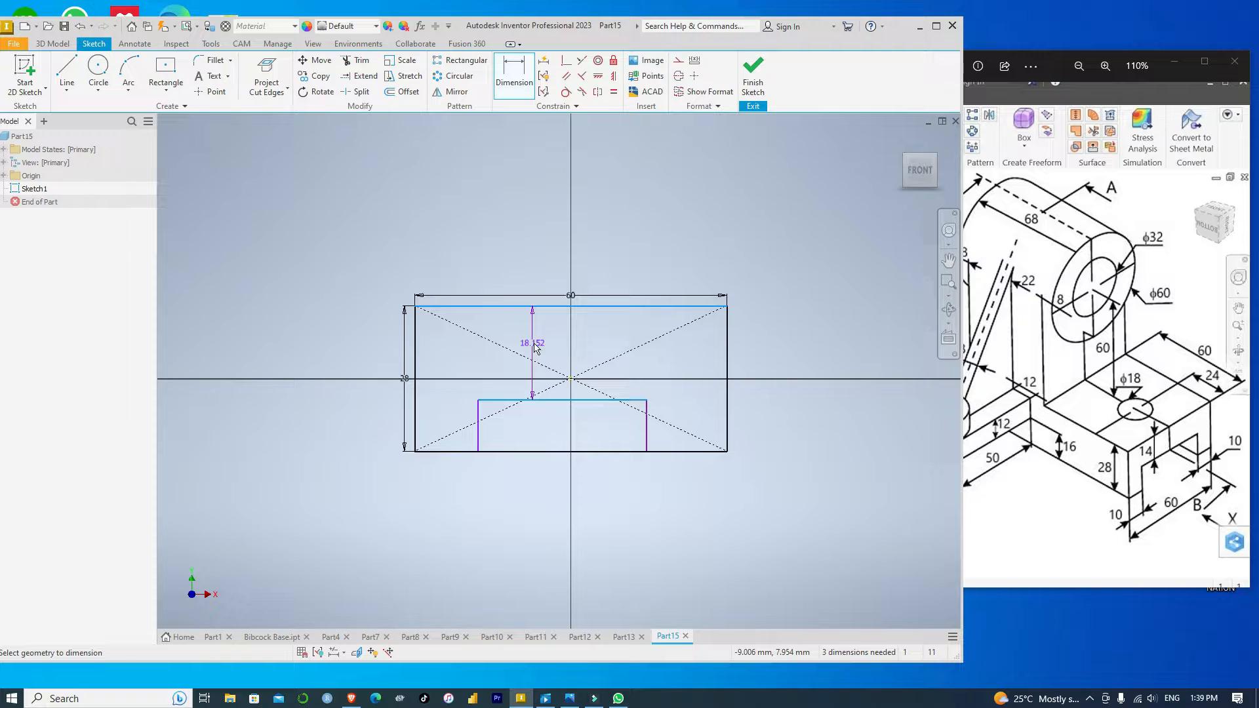
click(546, 352)
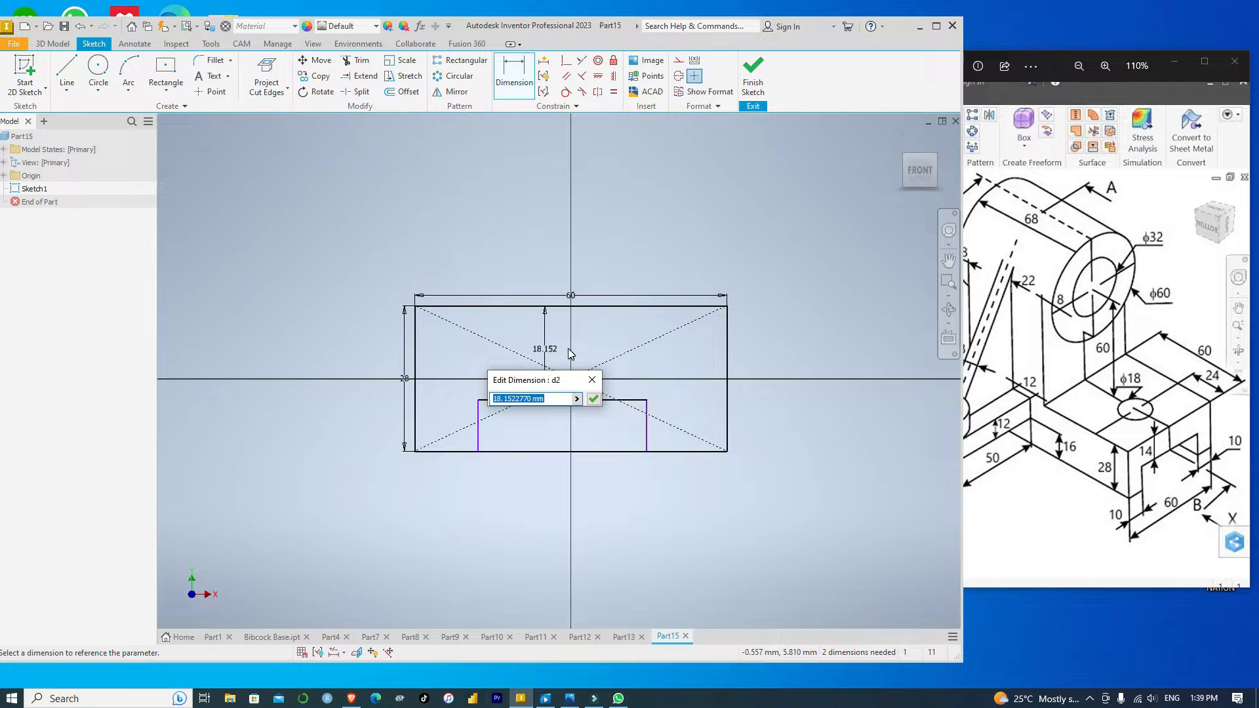
text(14)
key(Return)
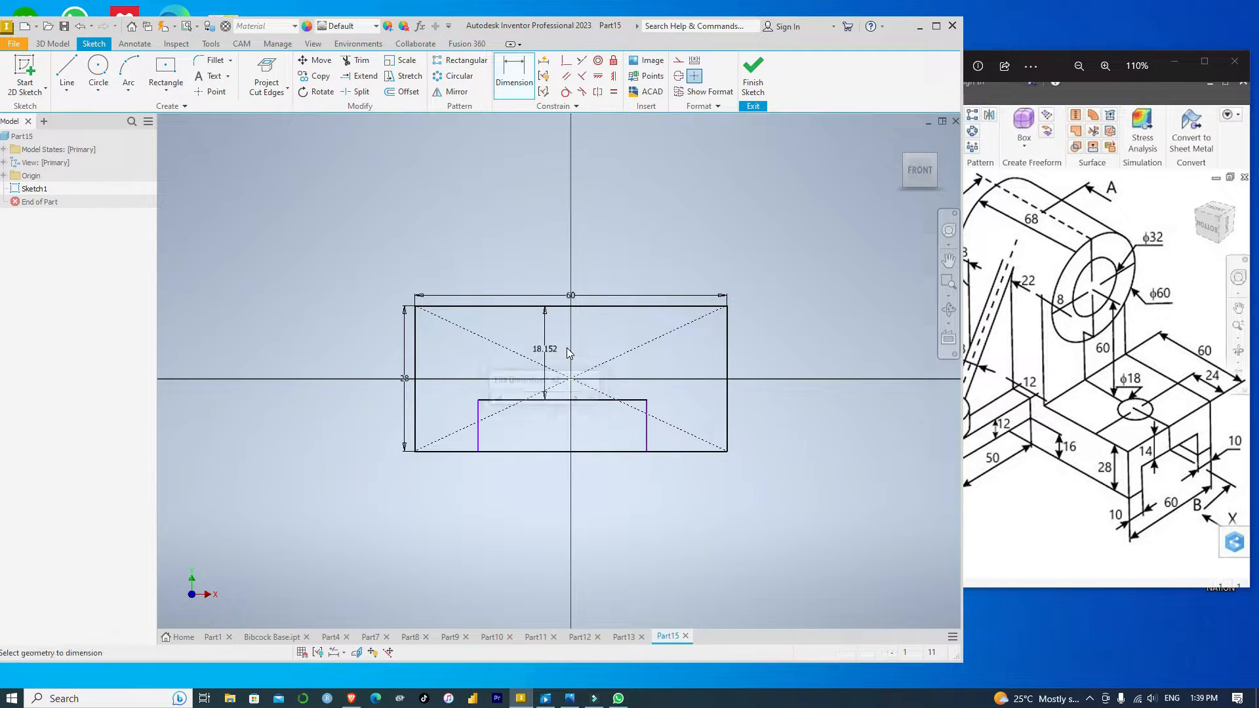
Dimension the distance between the rectangle's left side and the notch's left line as 10 mm.
click(413, 438)
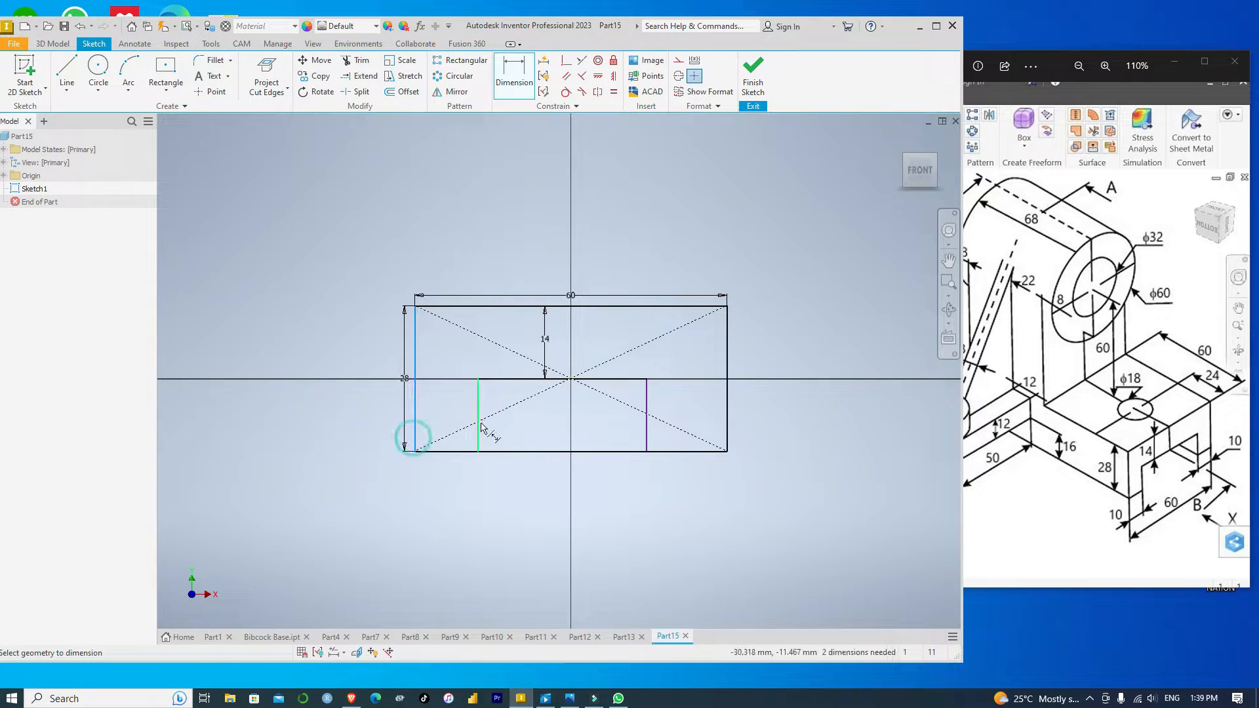
click(478, 404)
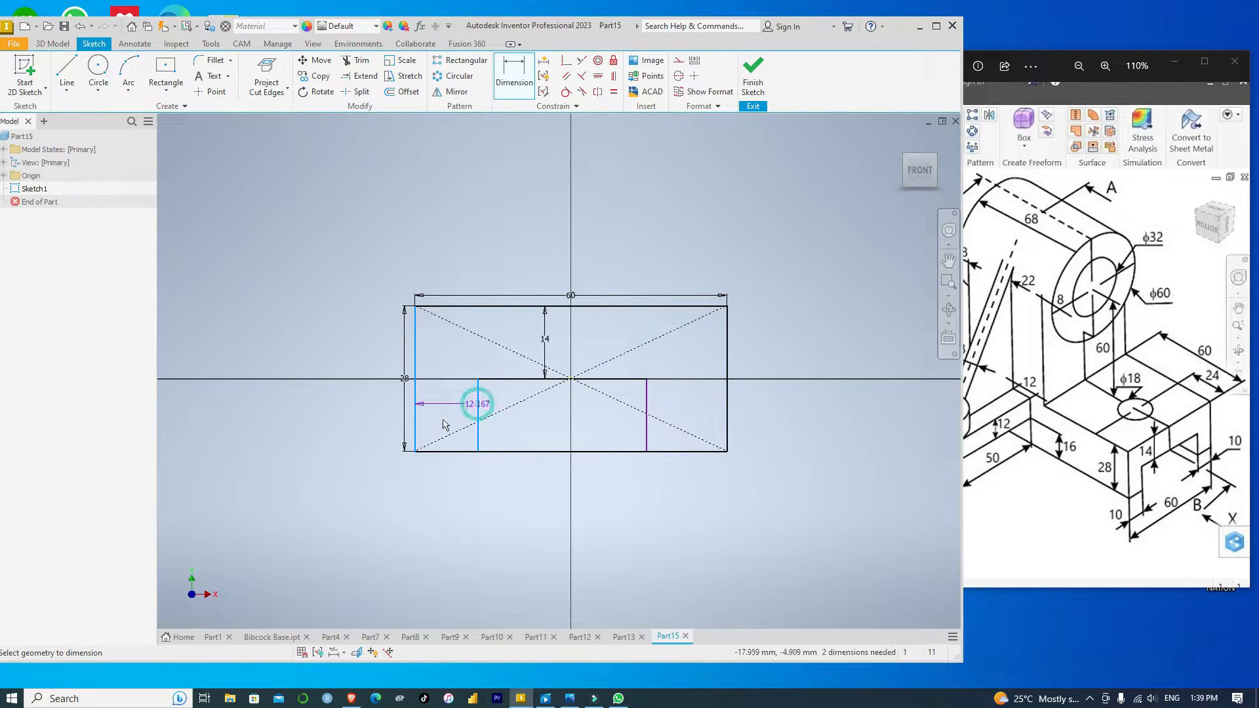
click(447, 484)
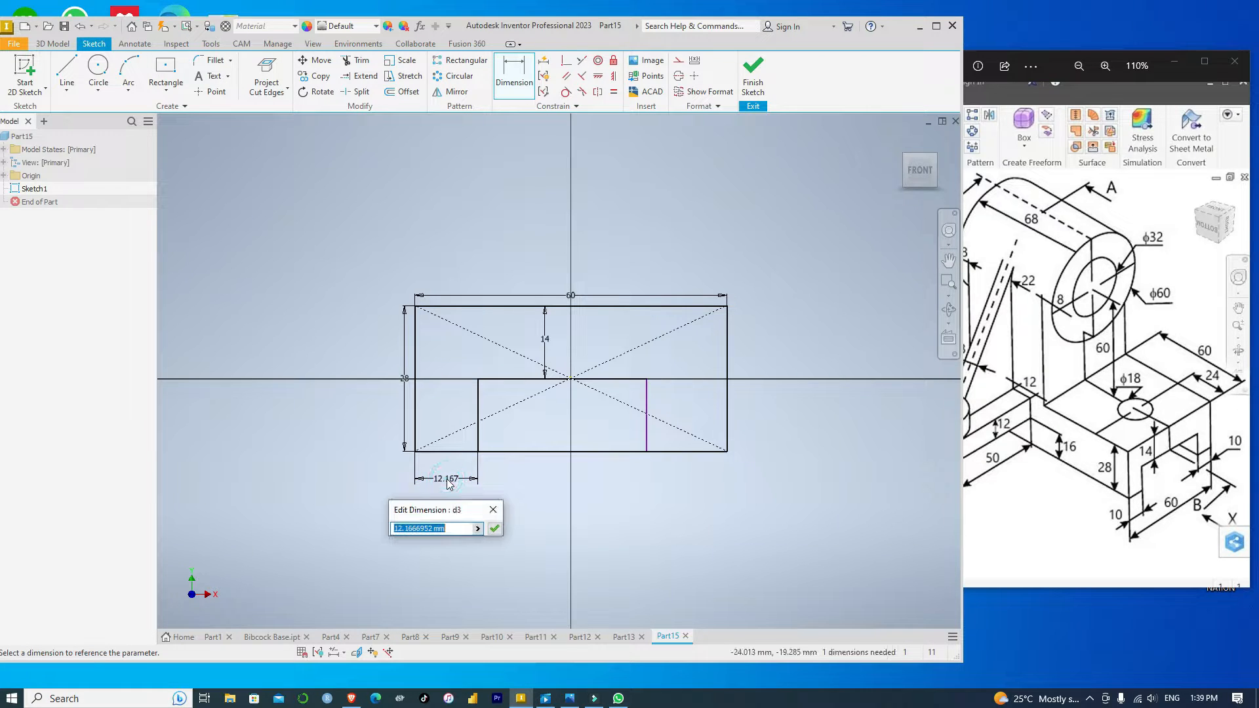
text(10)
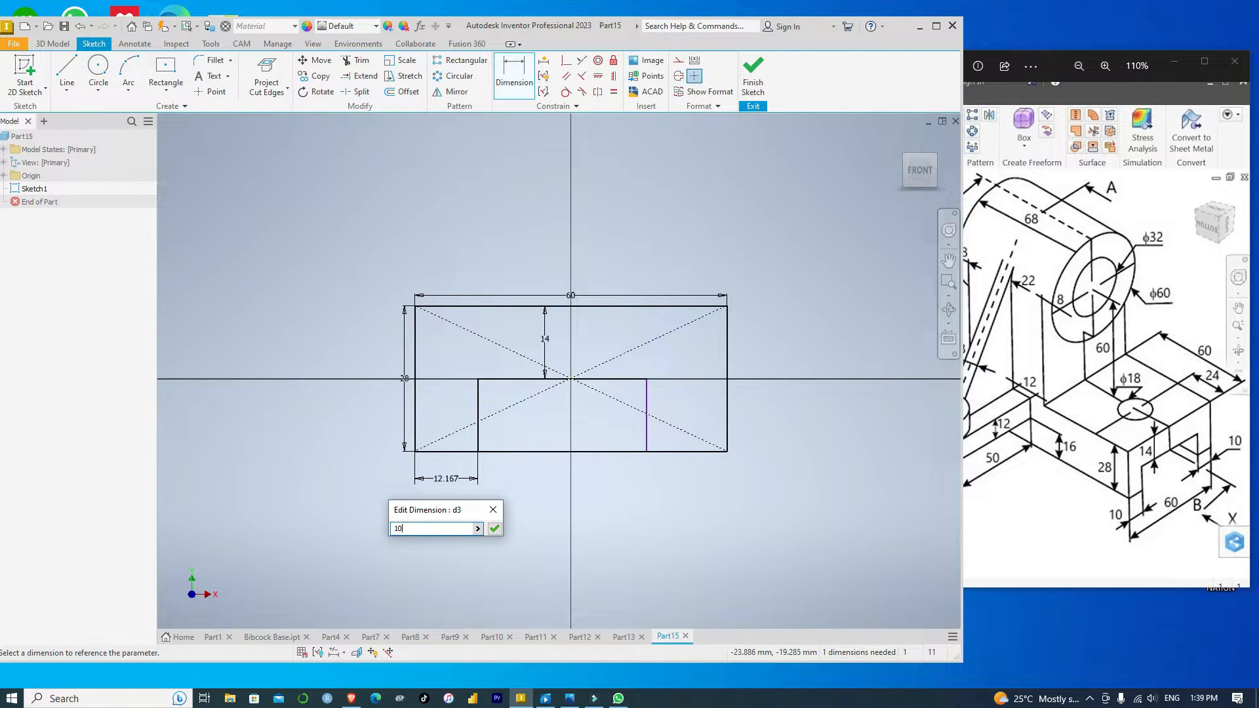
key(Return)
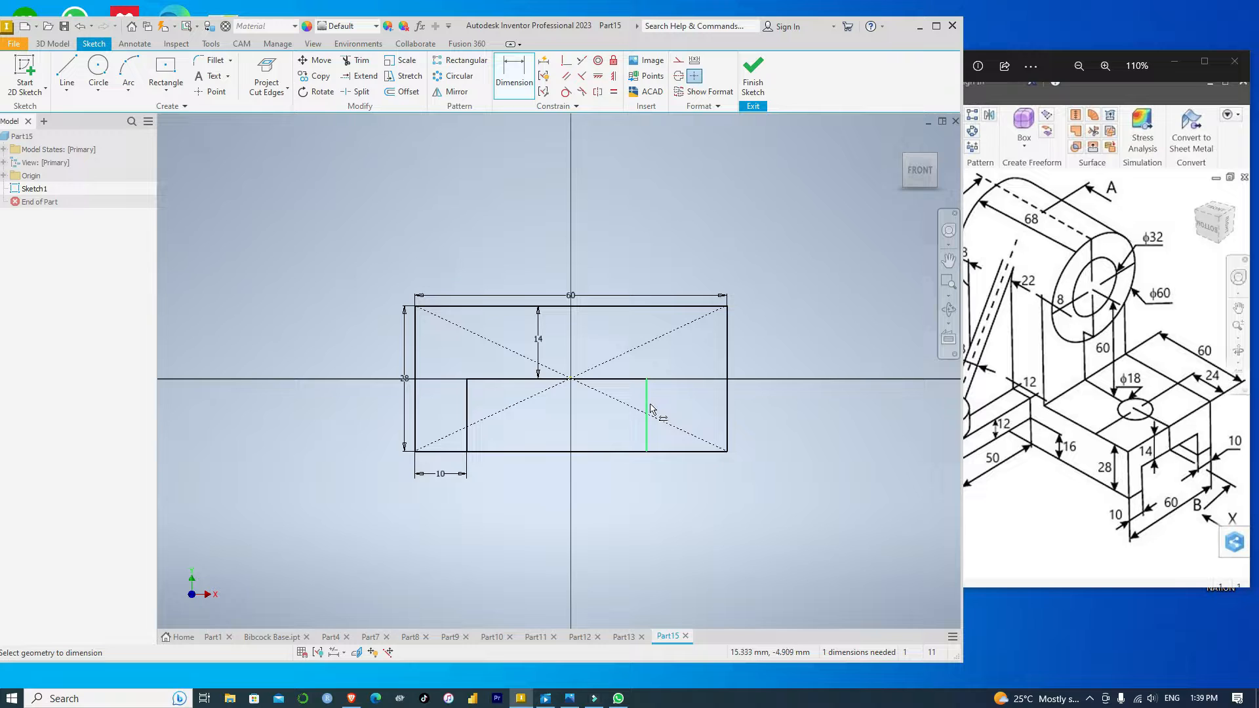
Dimension the distance between the notch's right line and the rectangle's right side as 10 mm.
click(647, 405)
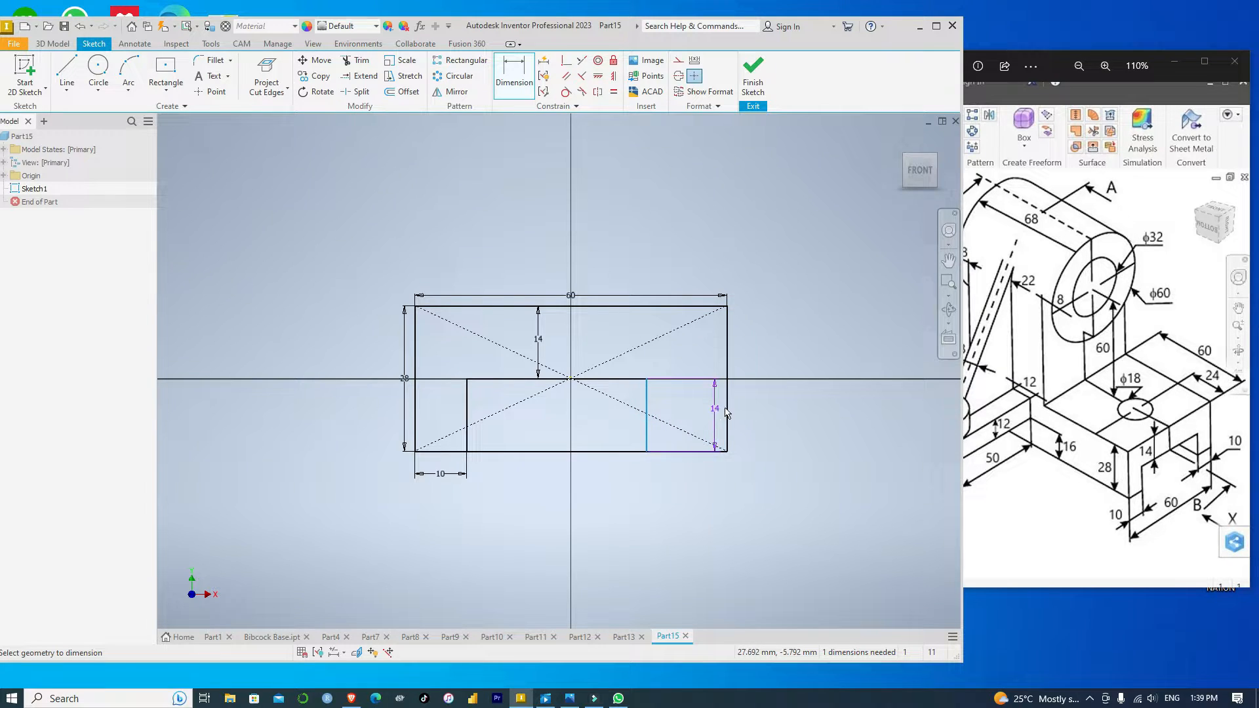
click(726, 412)
click(725, 484)
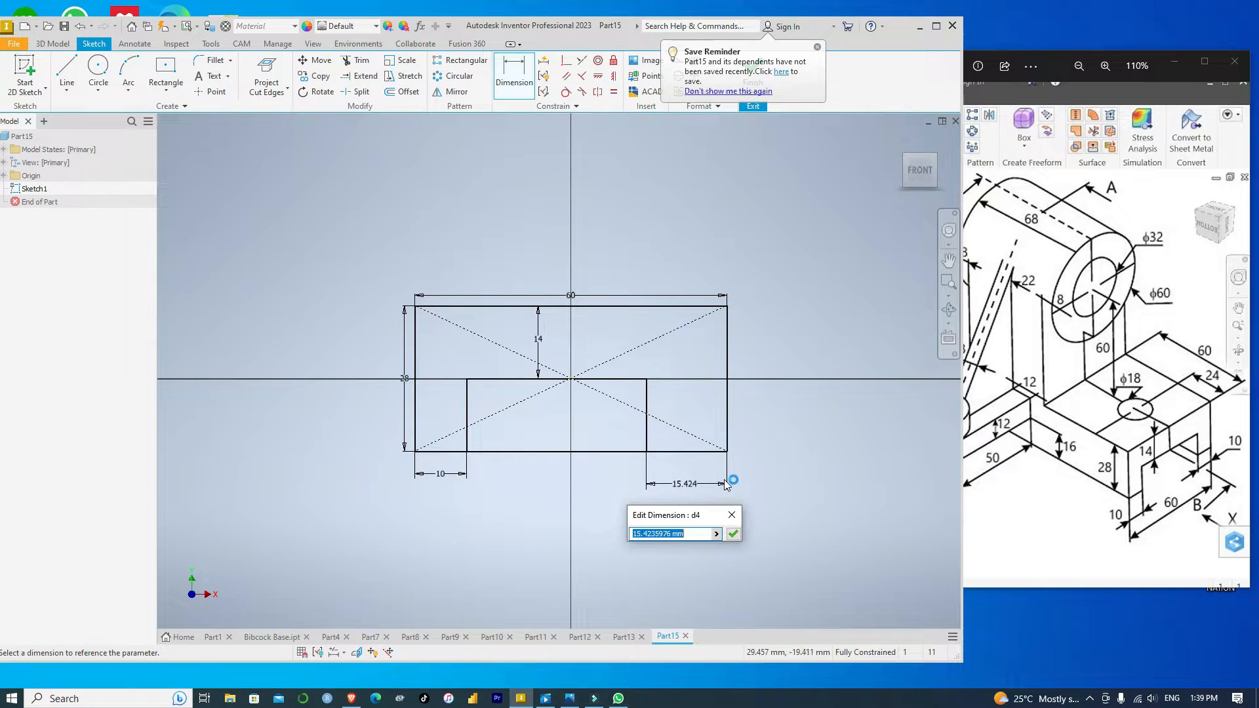
text(10)
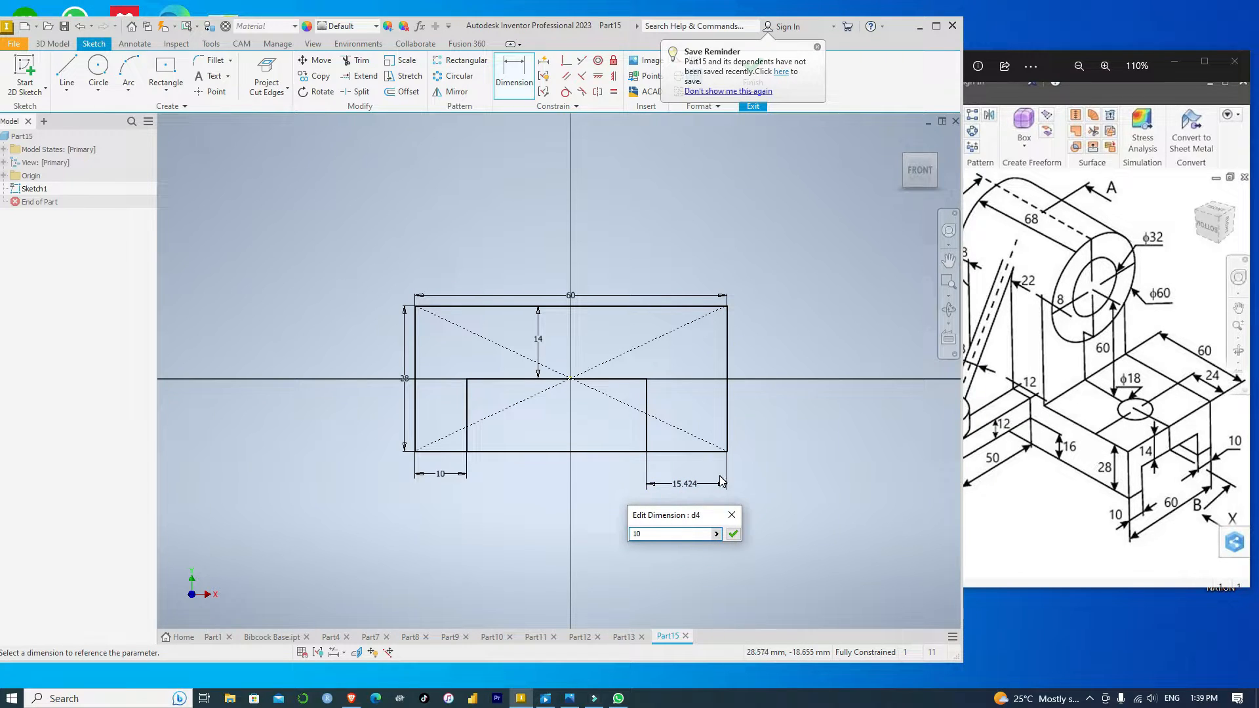
key(Return)
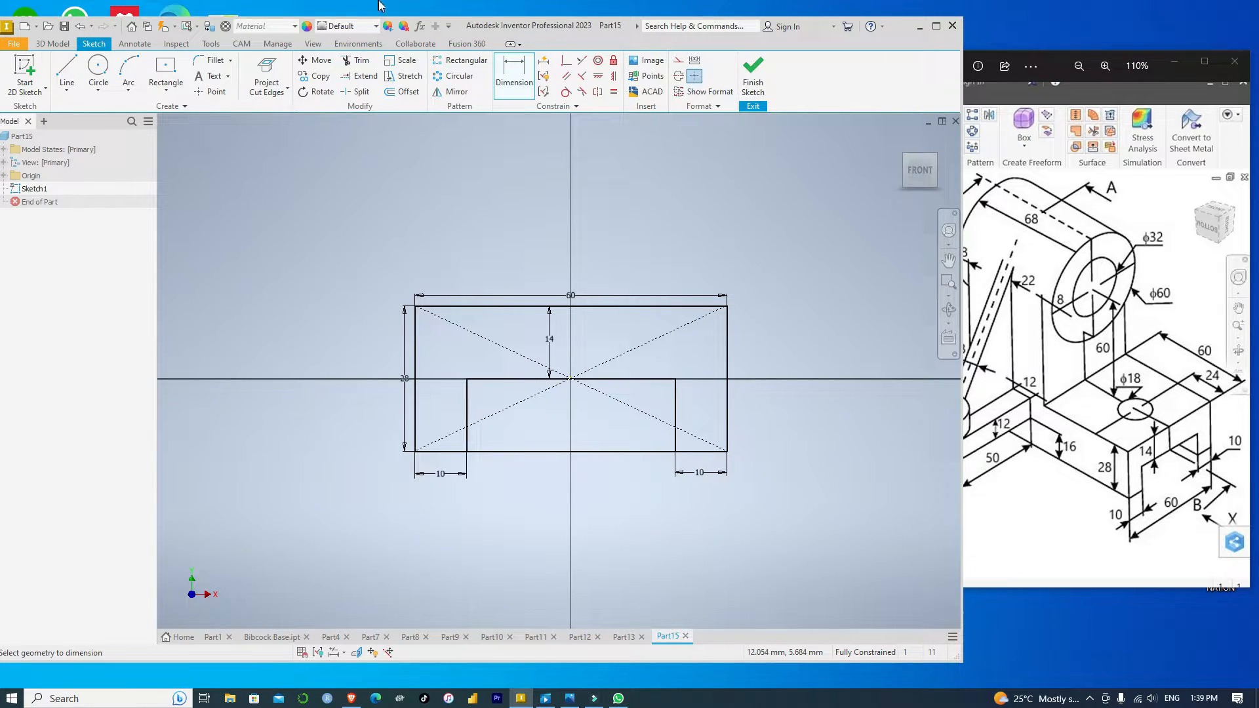
Trim the rectangle's bottom edge between the two legs to open the notch.
click(357, 60)
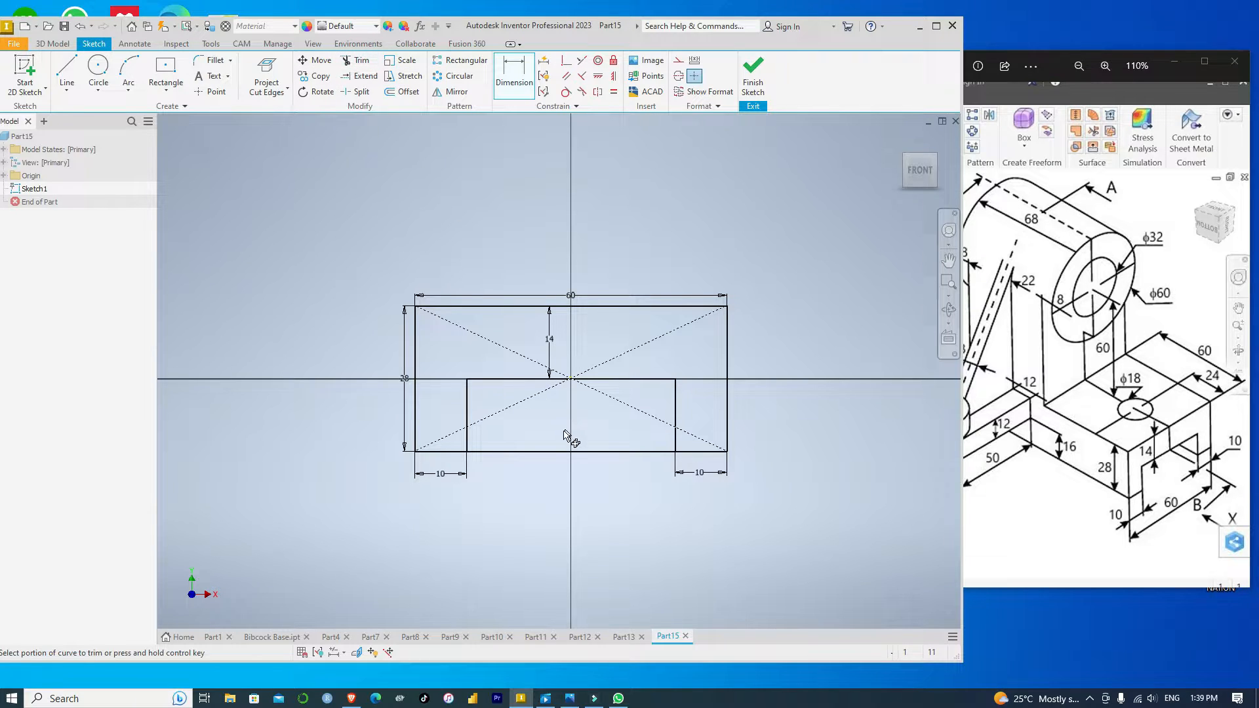
click(554, 452)
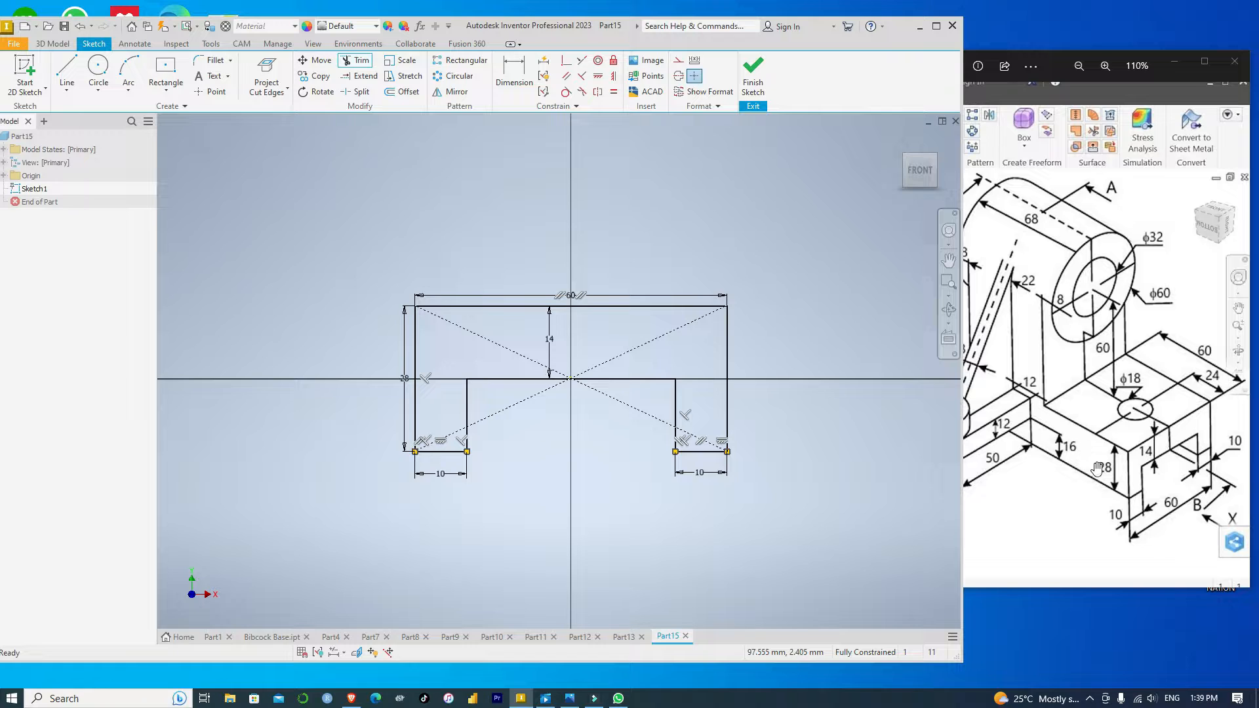
Examine the reference drawing's length and depth dimensions for the base, the upright and the cylinder.
scroll(1074, 467, up, 1)
scroll(1074, 467, down, 3)
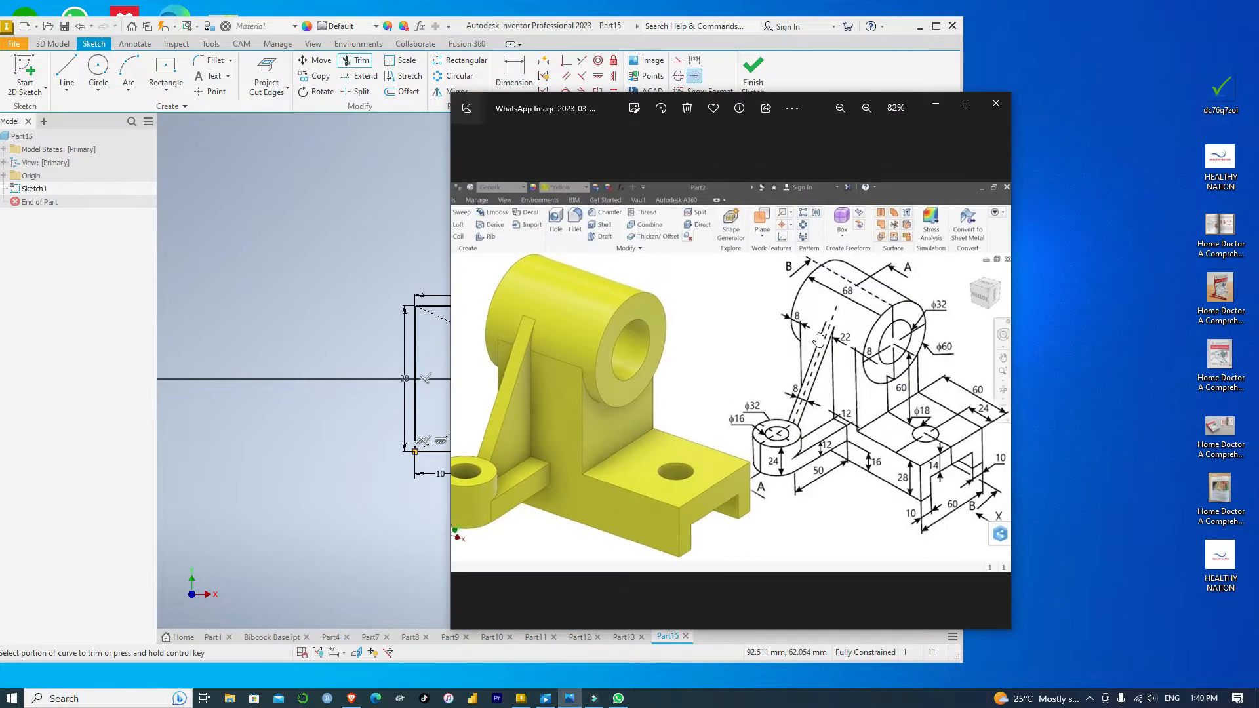
scroll(999, 324, up, 5)
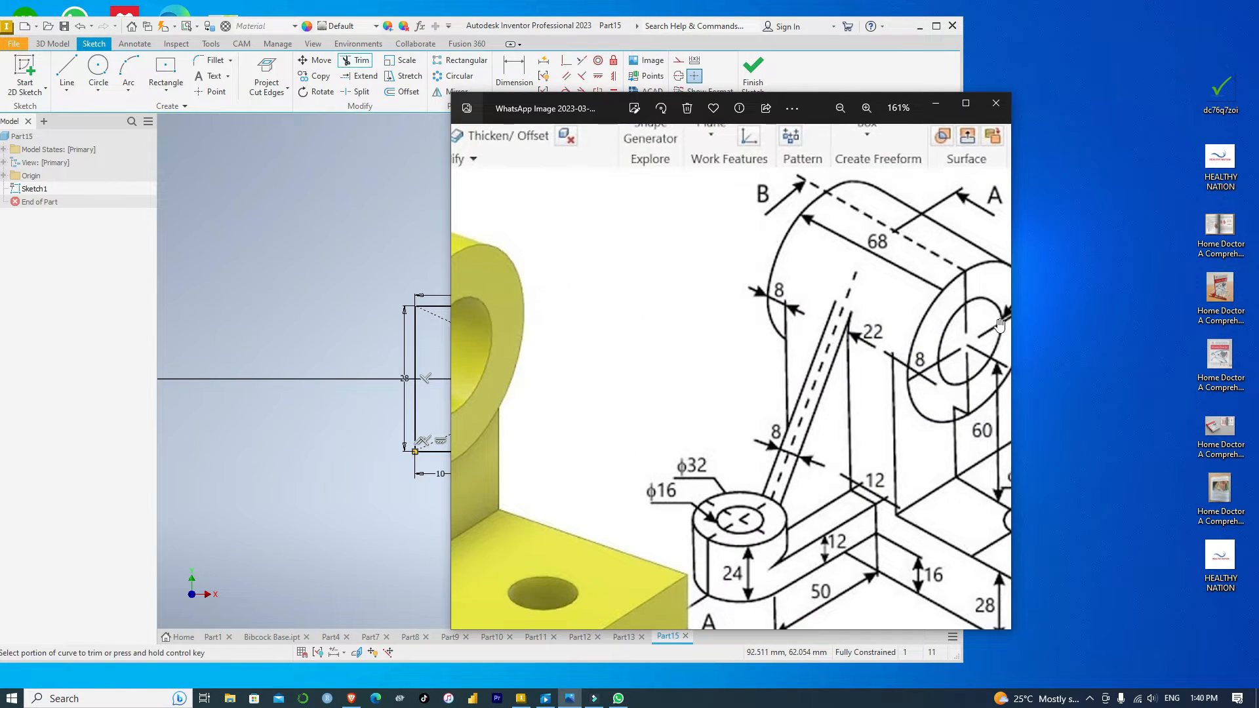
drag(1015, 311, 1117, 310)
scroll(905, 393, up, 3)
drag(904, 393, 628, 354)
scroll(773, 346, down, 3)
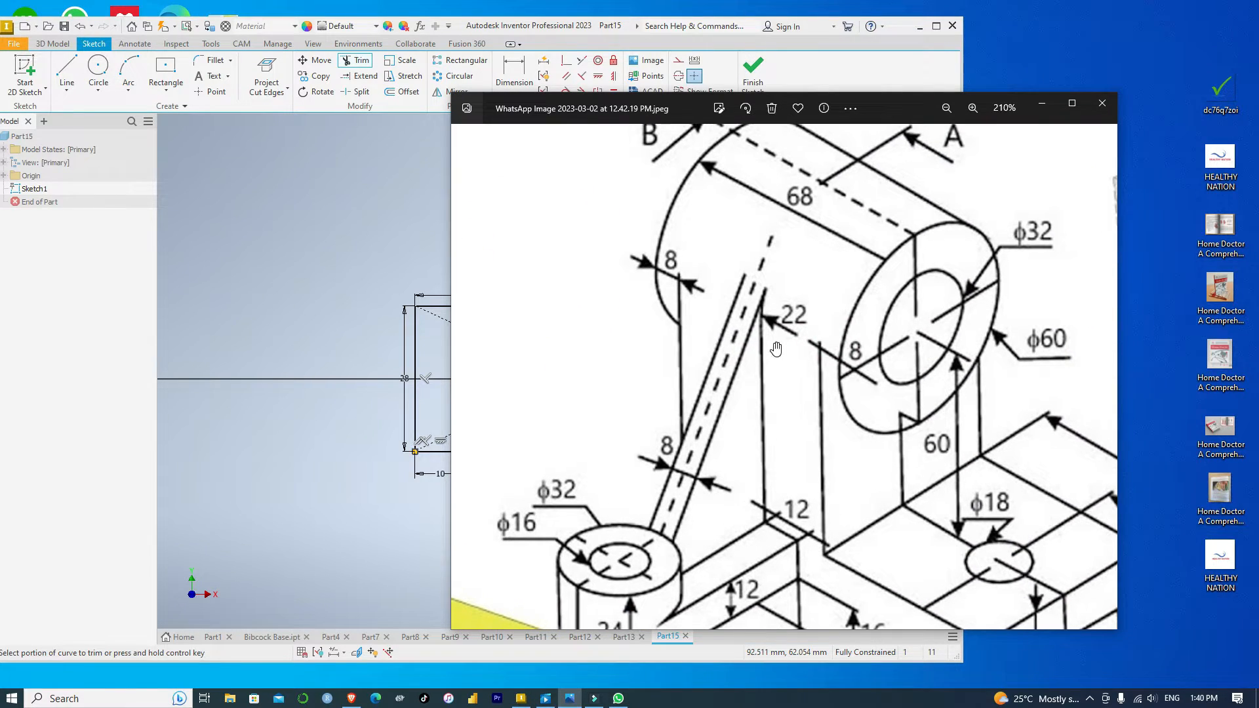
scroll(776, 349, down, 1)
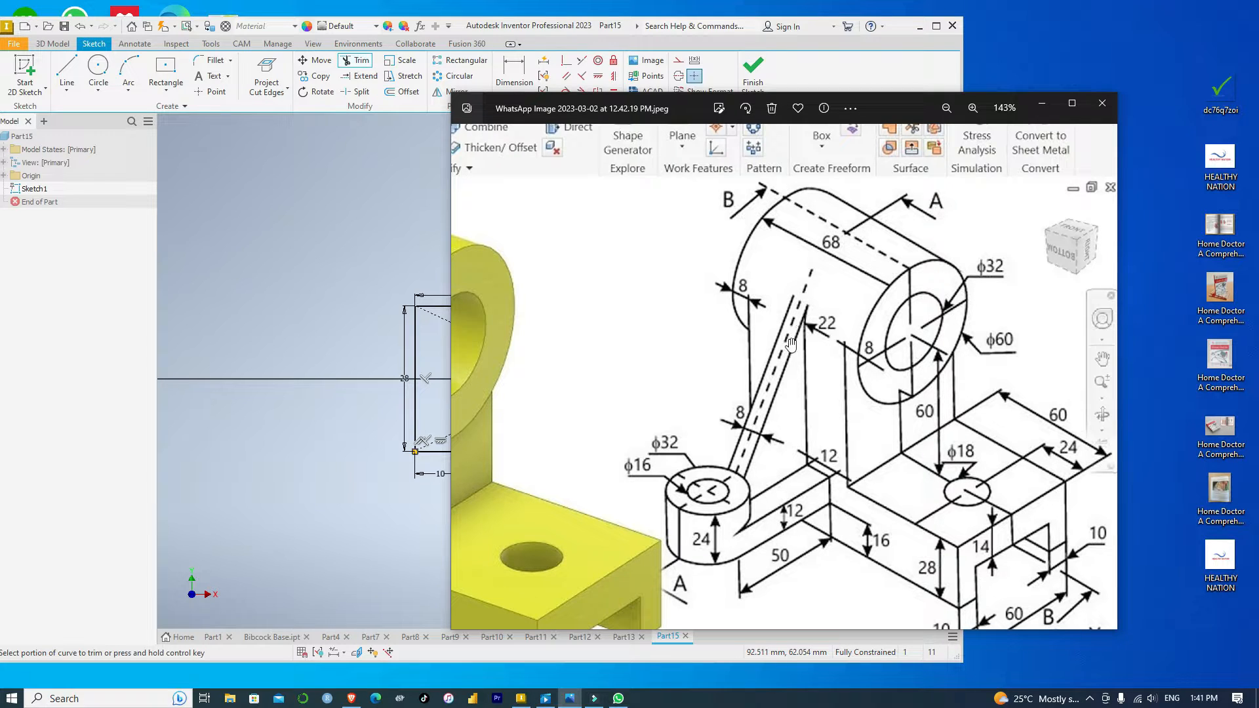
scroll(784, 327, down, 3)
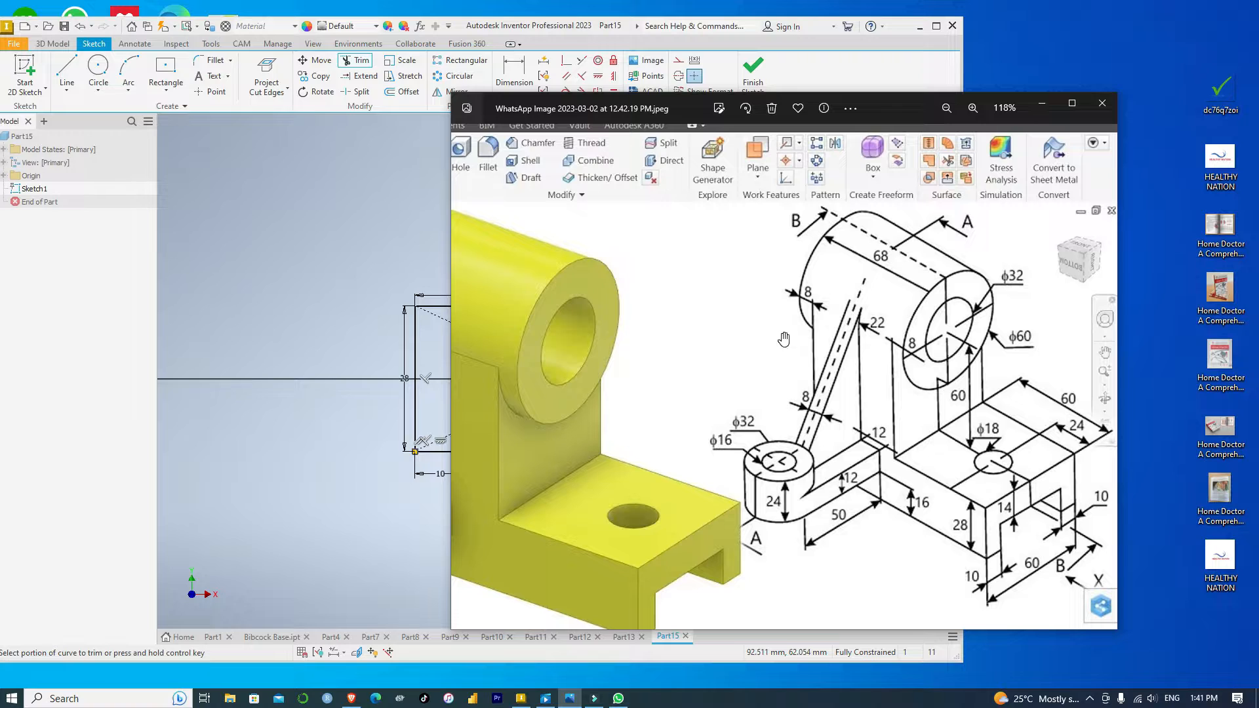
drag(896, 105, 1029, 84)
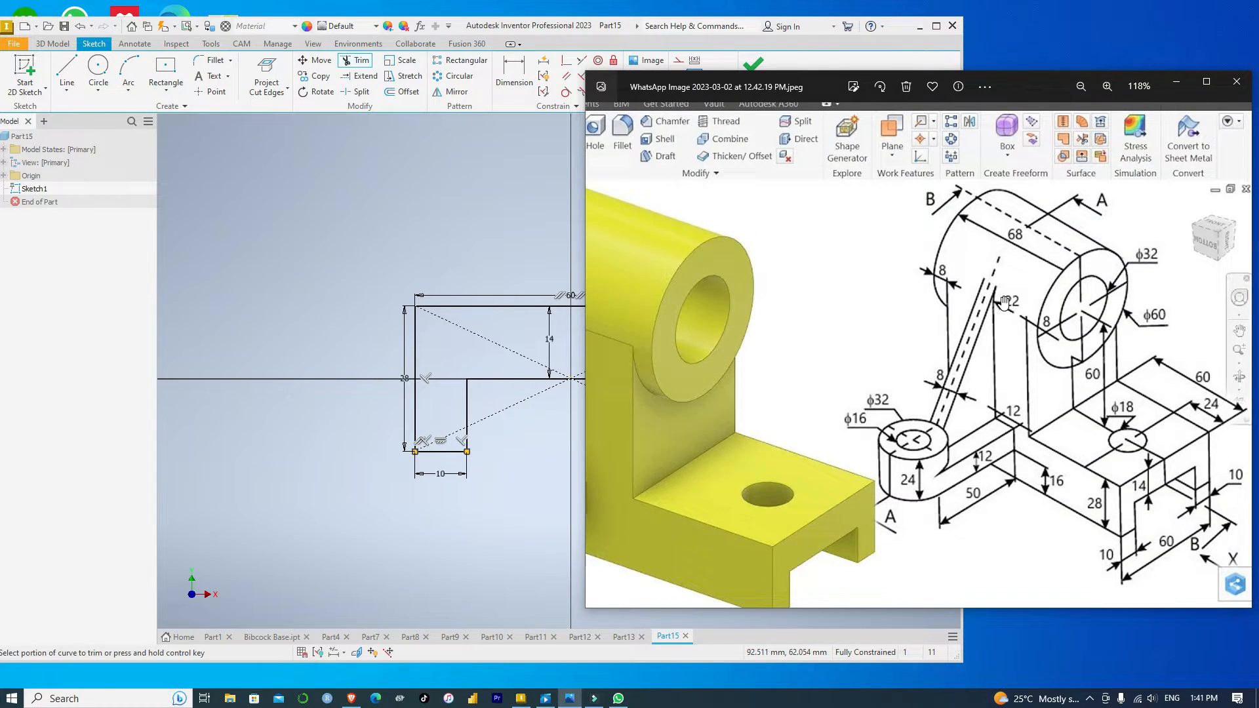
scroll(1002, 296, down, 1)
scroll(1003, 297, up, 1)
scroll(1111, 377, up, 1)
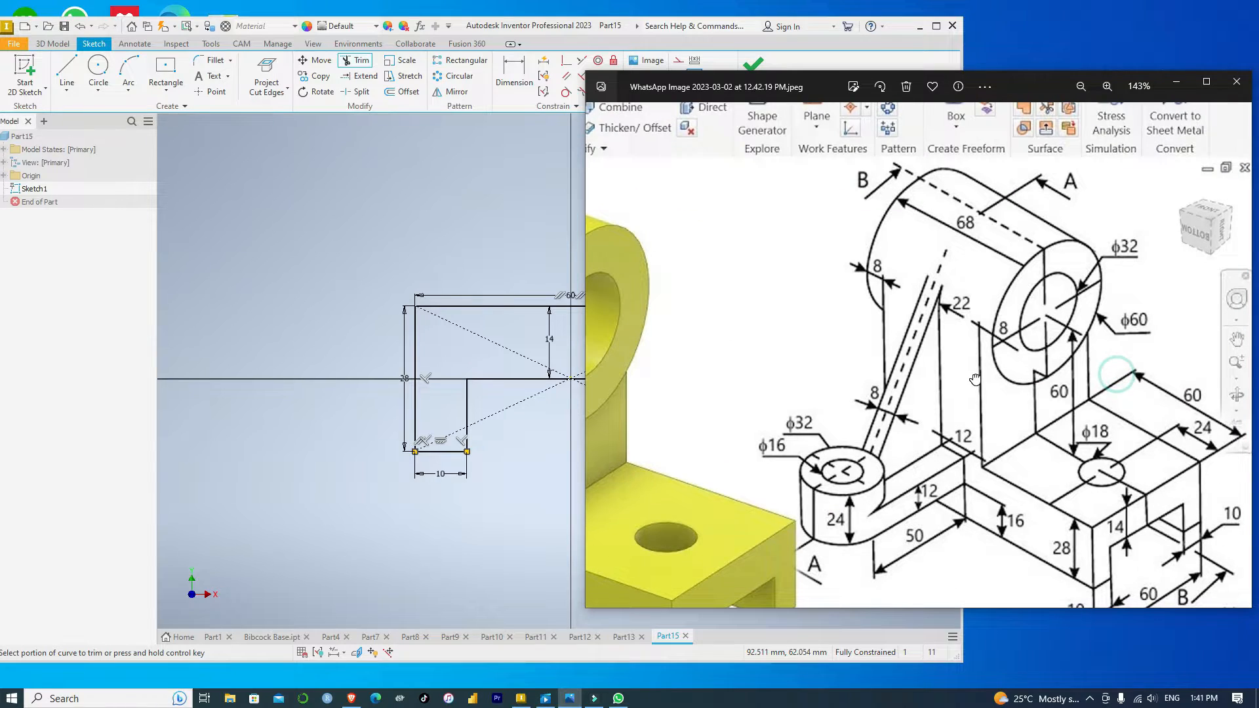
Finish the sketch of the notched base profile.
click(486, 535)
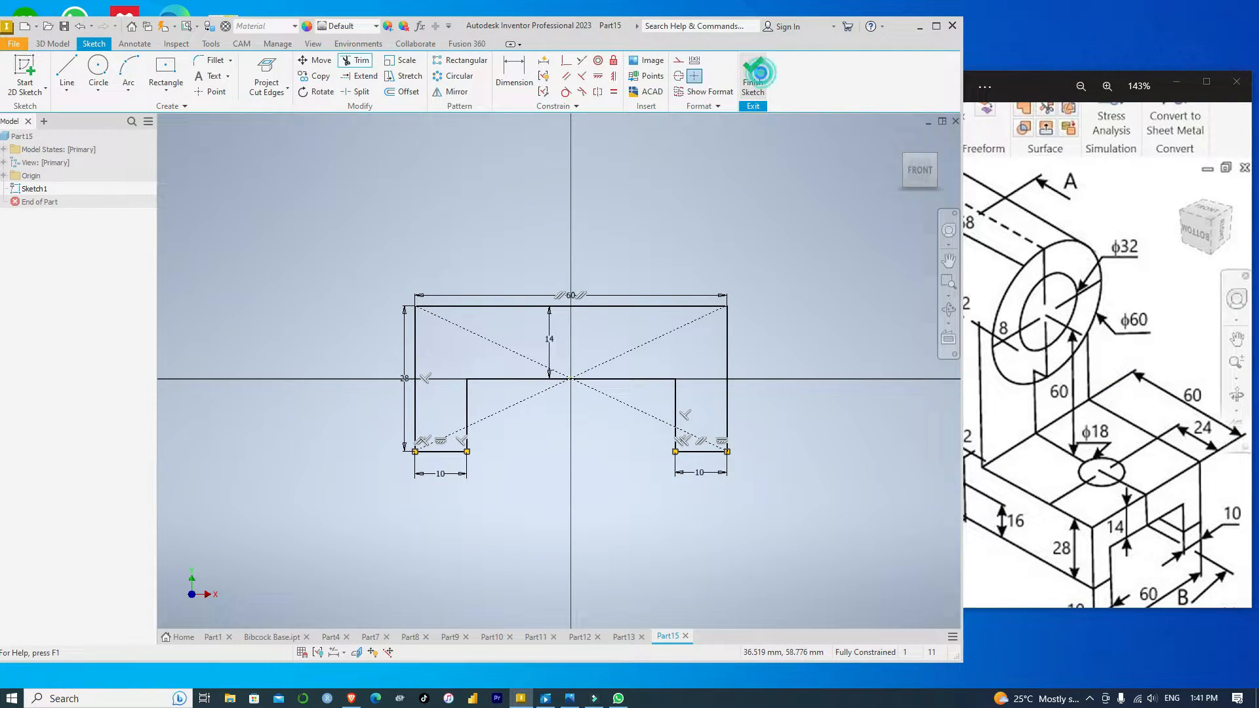
click(753, 76)
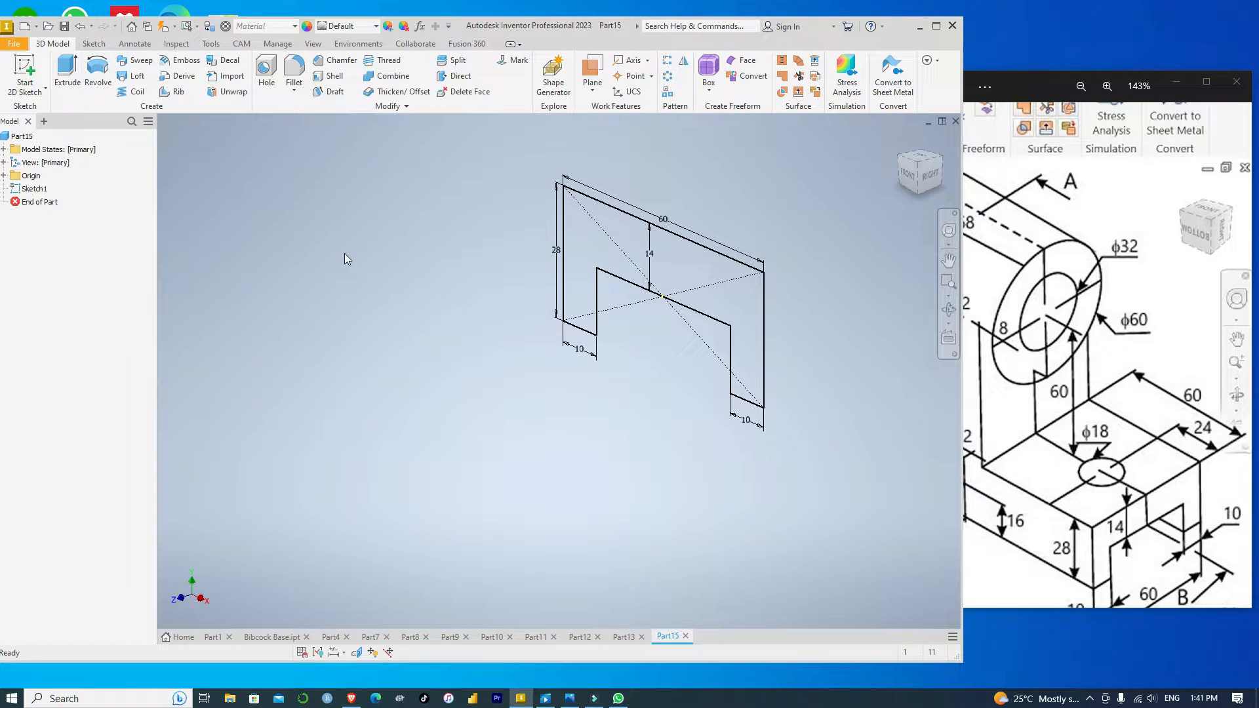
drag(681, 405, 586, 503)
middle_drag(812, 341, 668, 455)
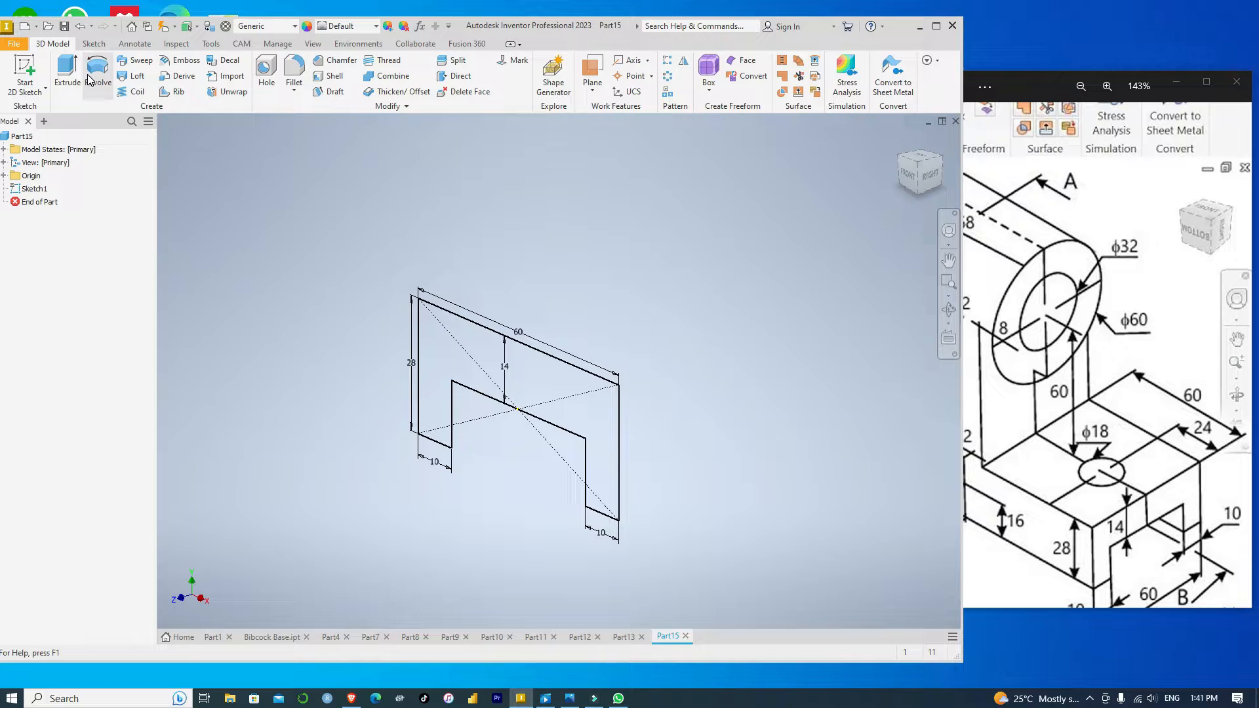
Try extruding the notched profile 86 mm in the flipped direction, and undo back to the unextruded base sketch.
click(67, 72)
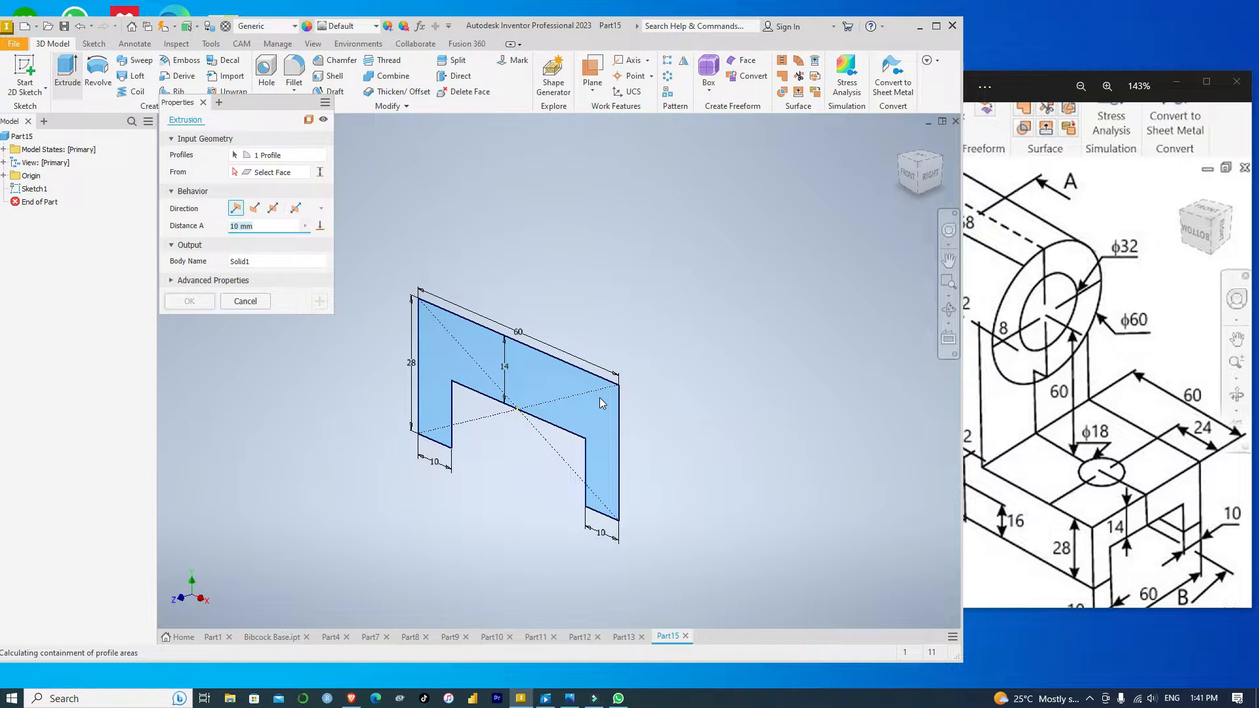
click(255, 209)
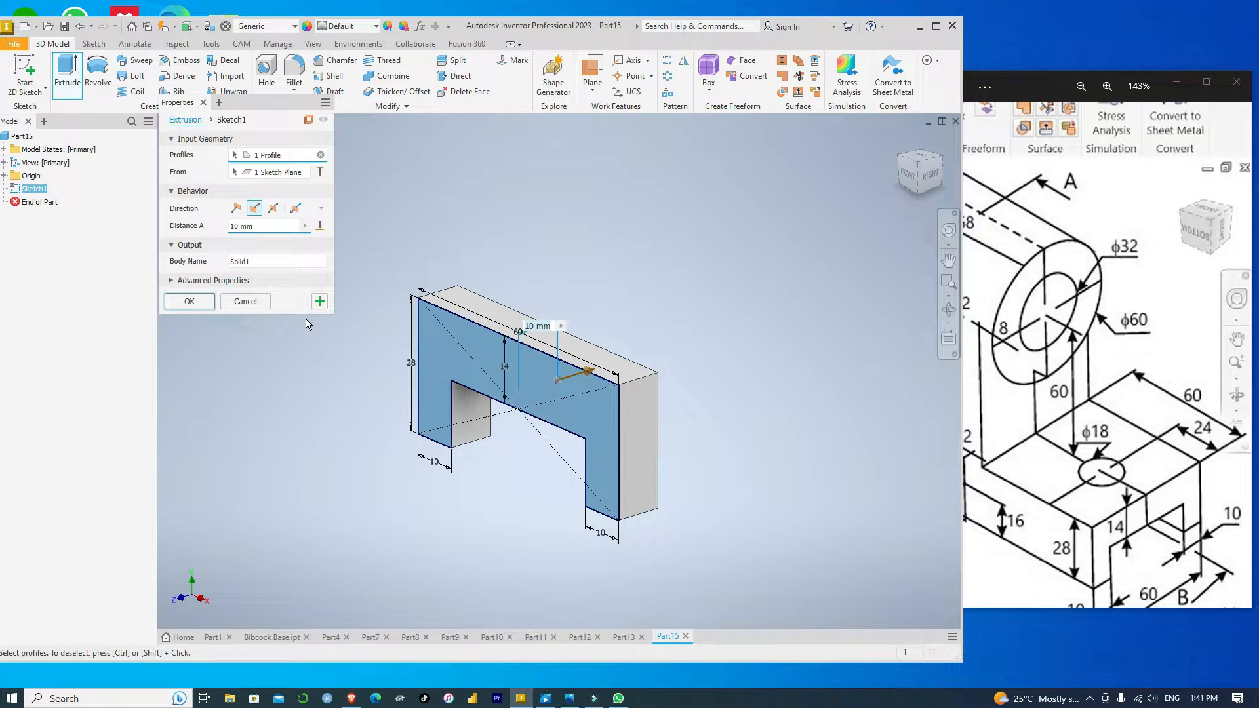
click(236, 229)
key(BackSpace)
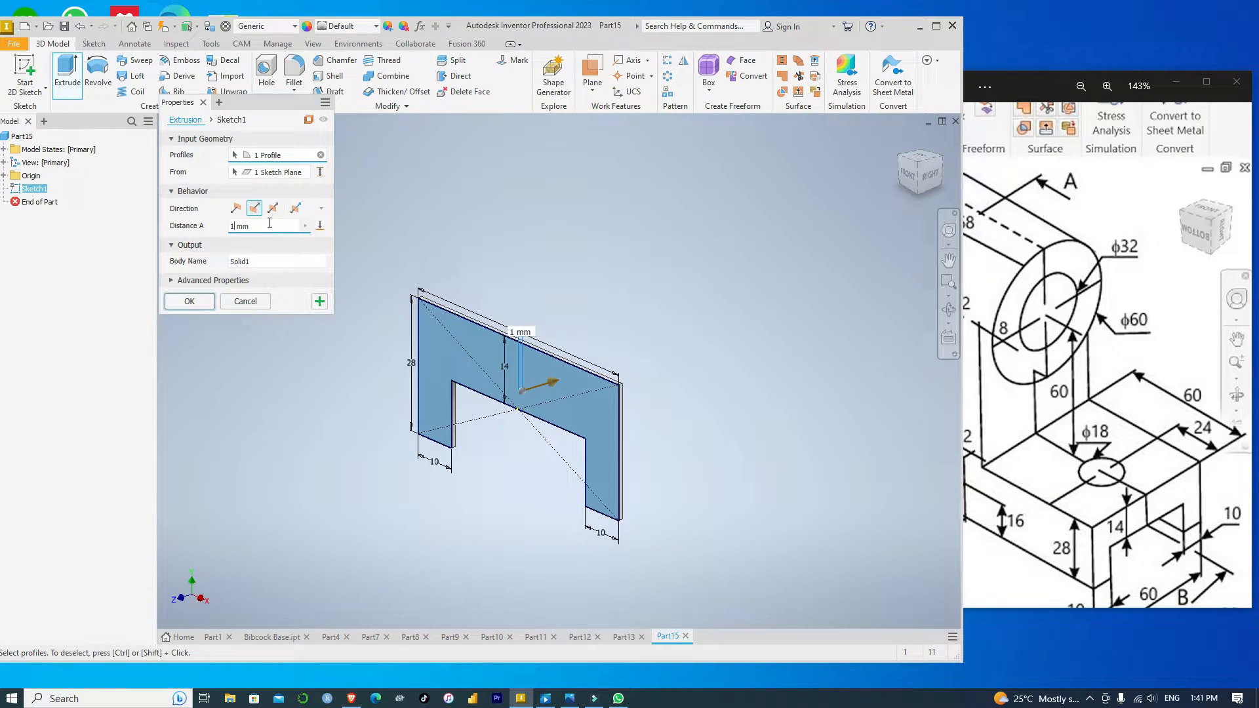
text(86)
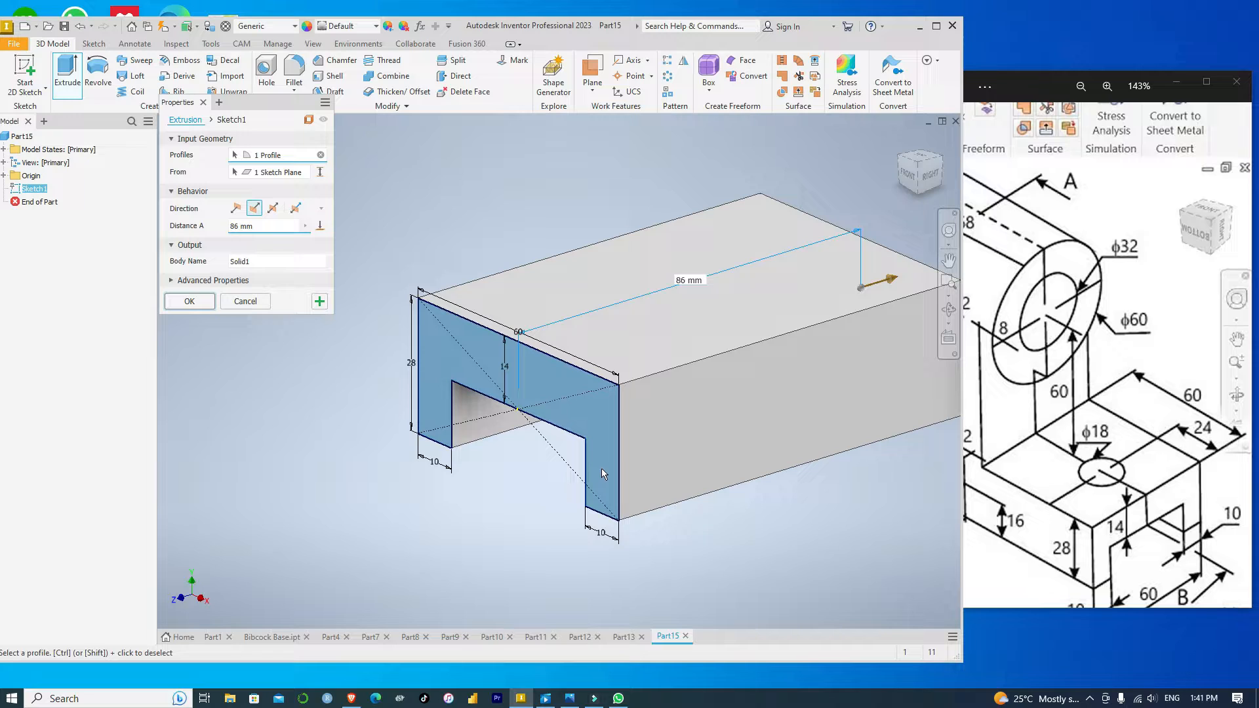
click(189, 301)
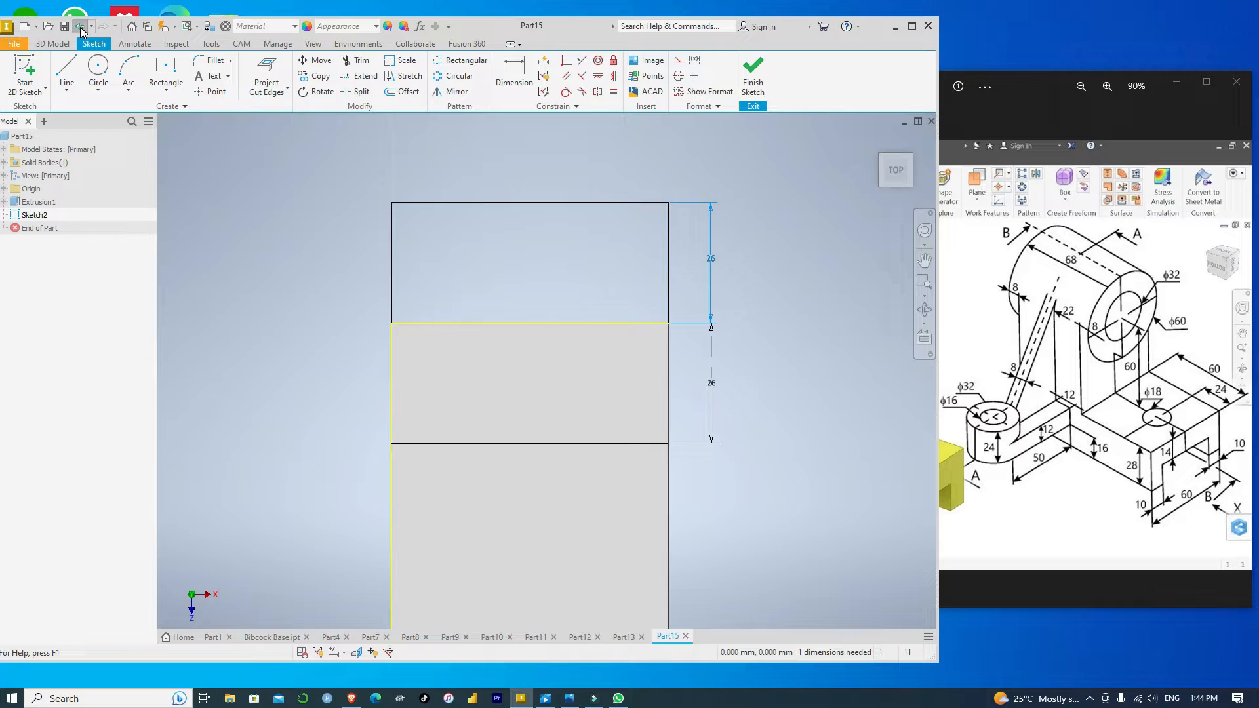
click(80, 27)
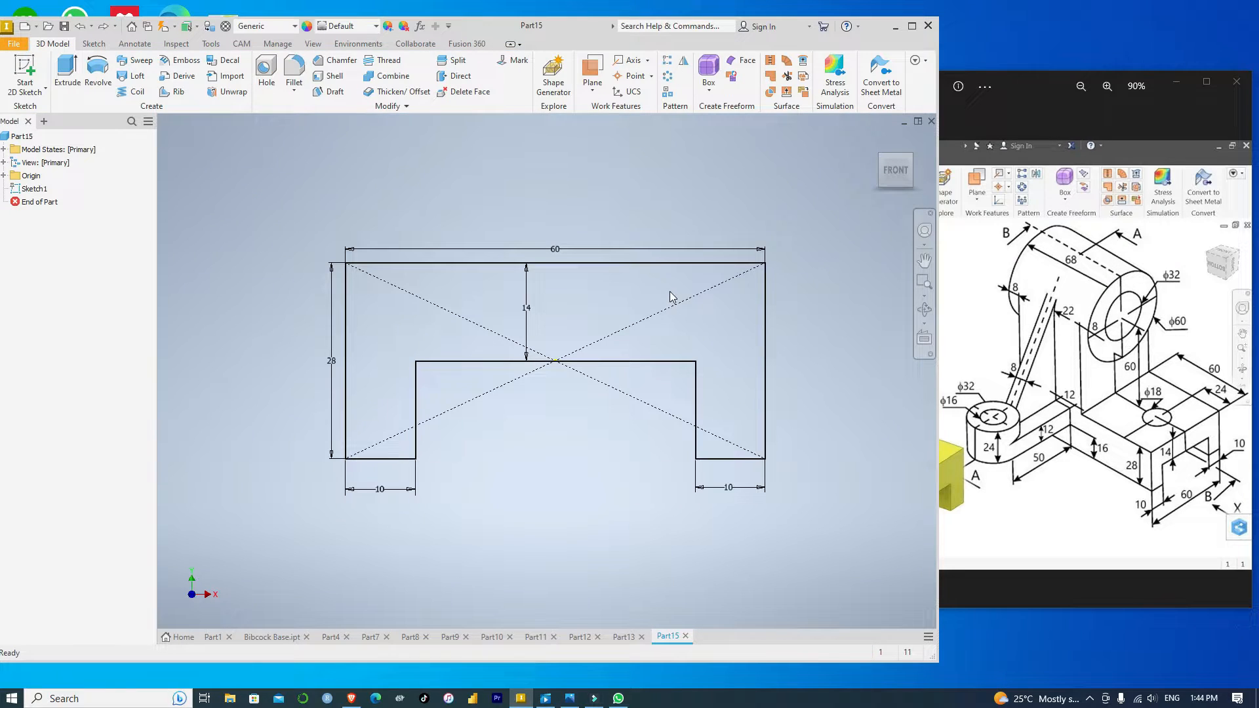
Extrude the notched base profile 112 mm in the flipped direction.
click(67, 74)
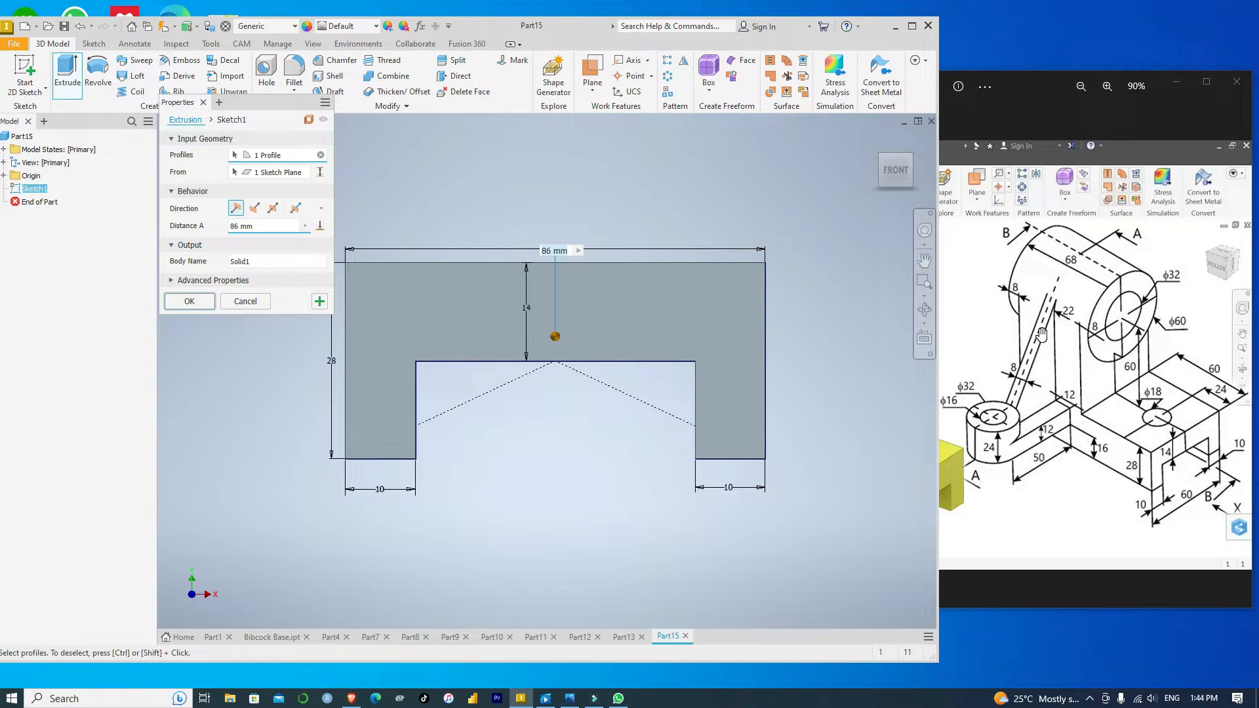
click(237, 227)
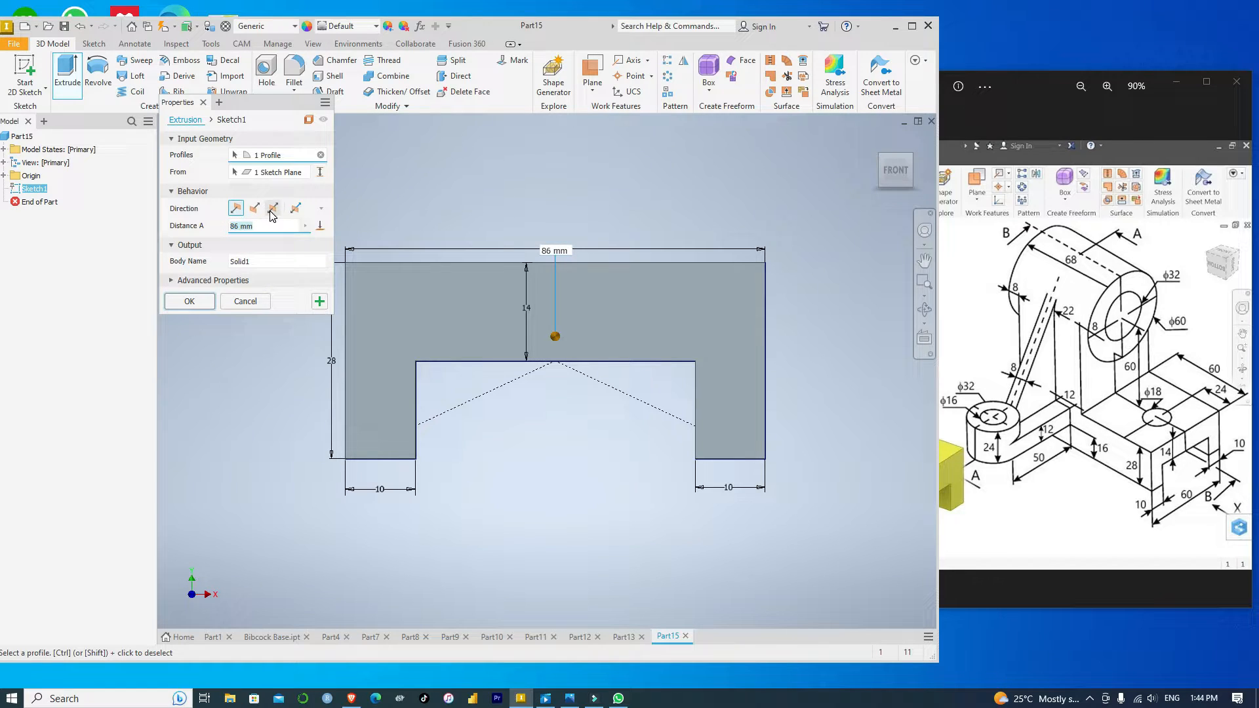
text(112)
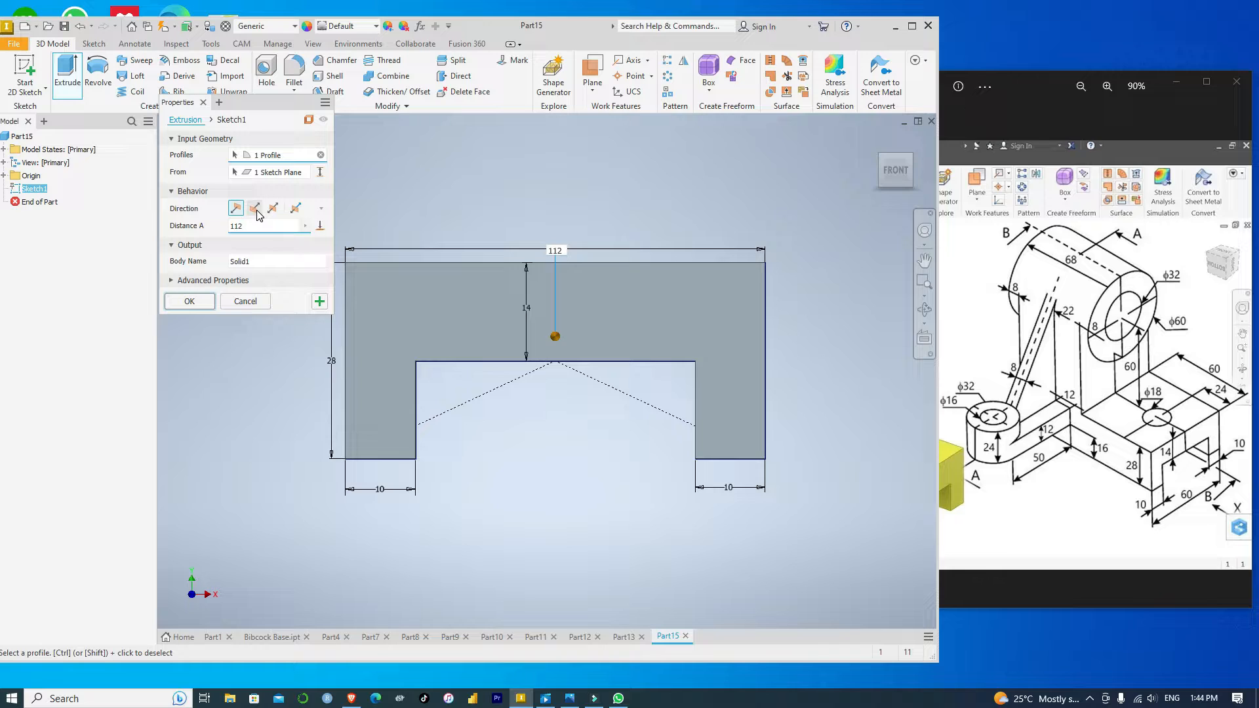
click(254, 208)
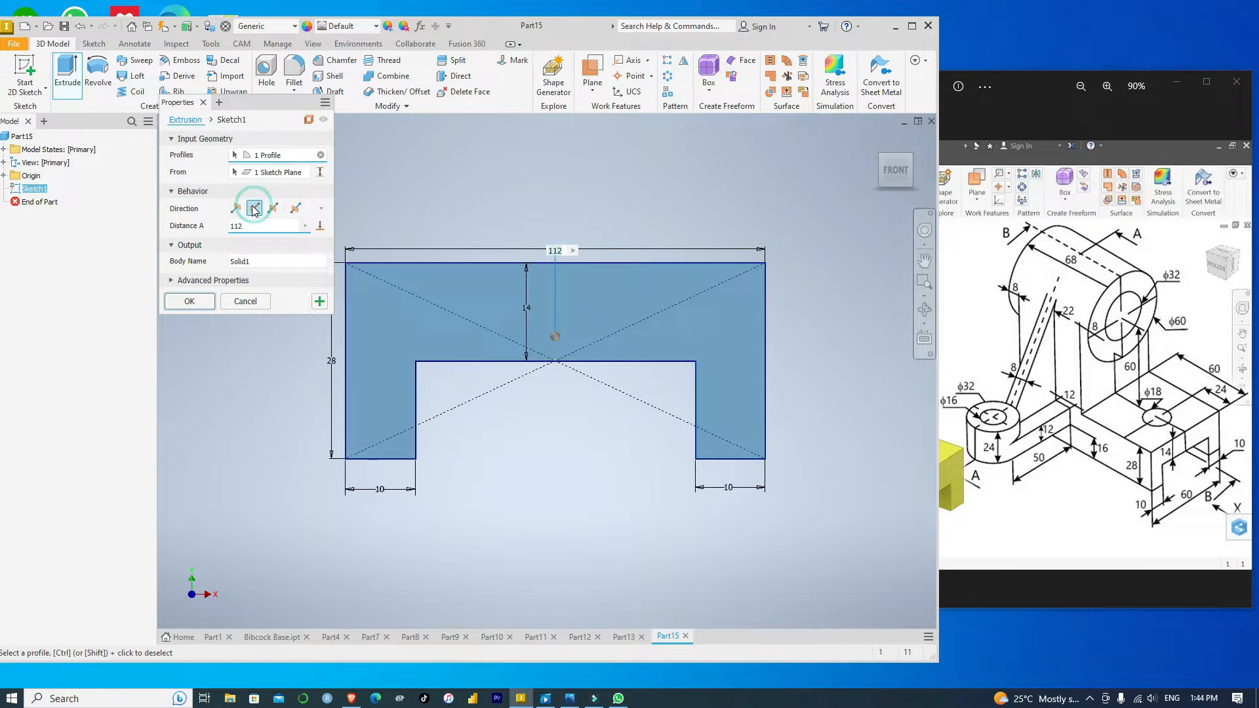
click(917, 172)
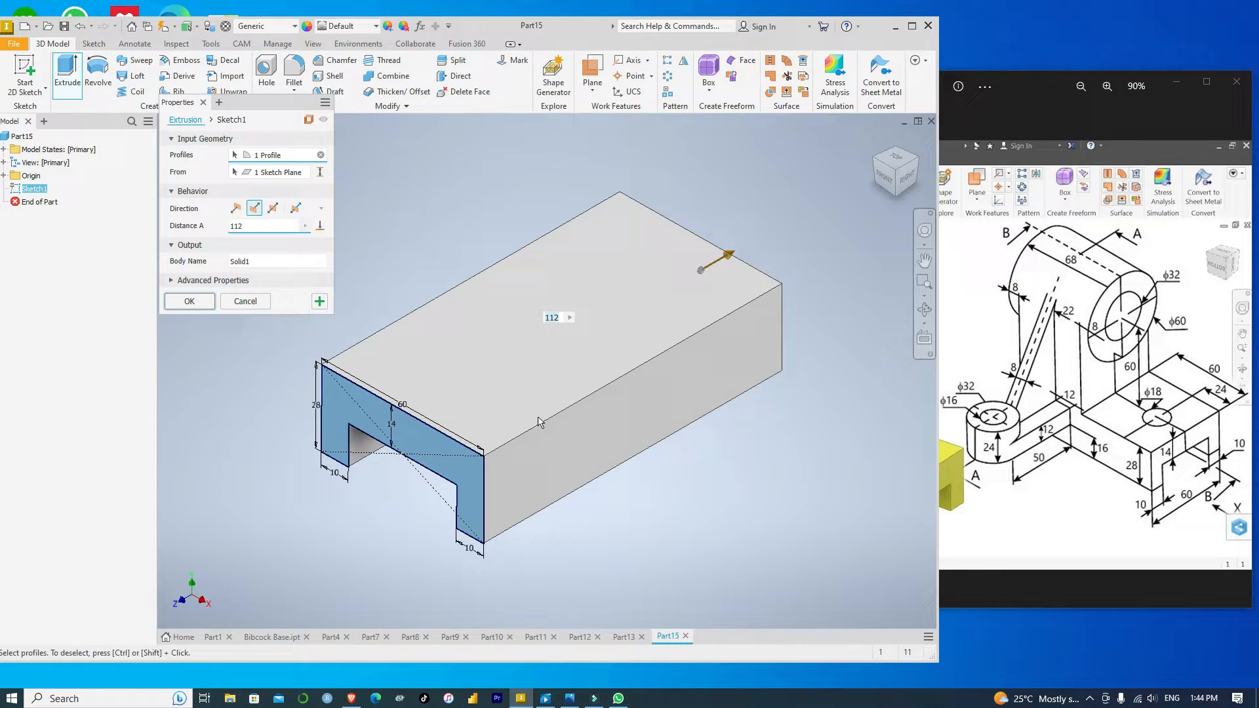
click(188, 302)
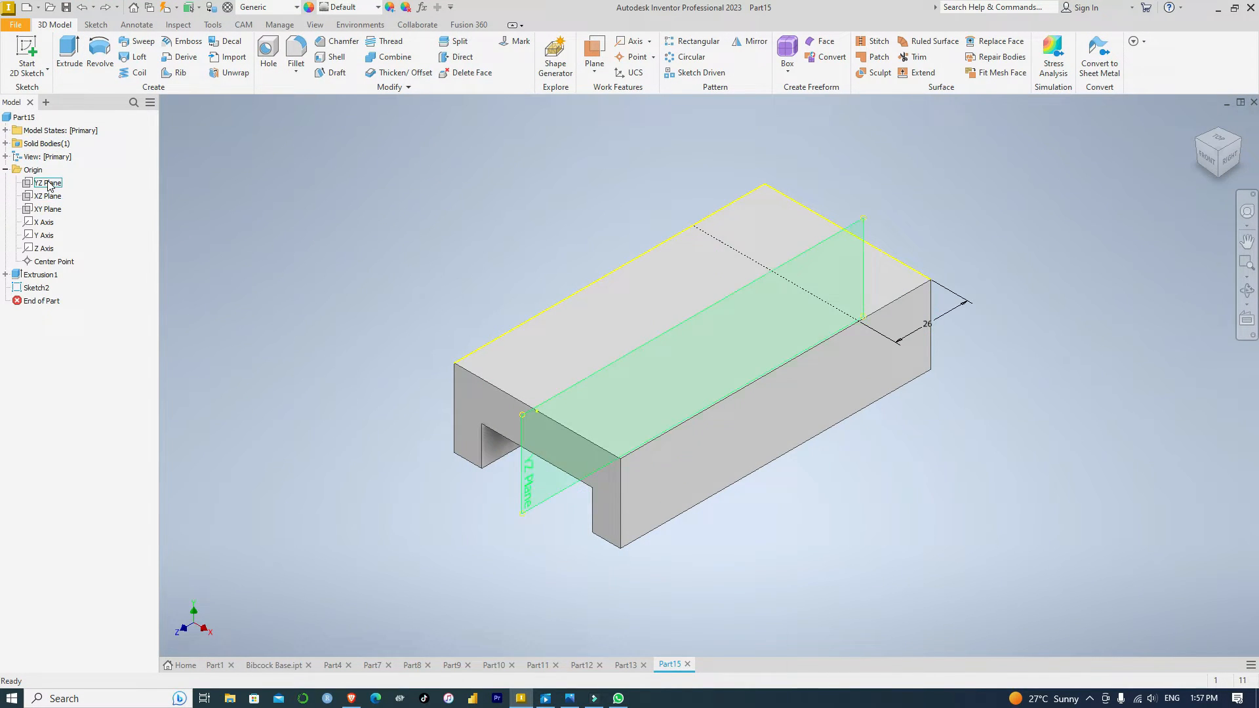
Show the XY origin plane and create a work plane offset -86 mm from it, across the base.
click(49, 210)
right_click(50, 213)
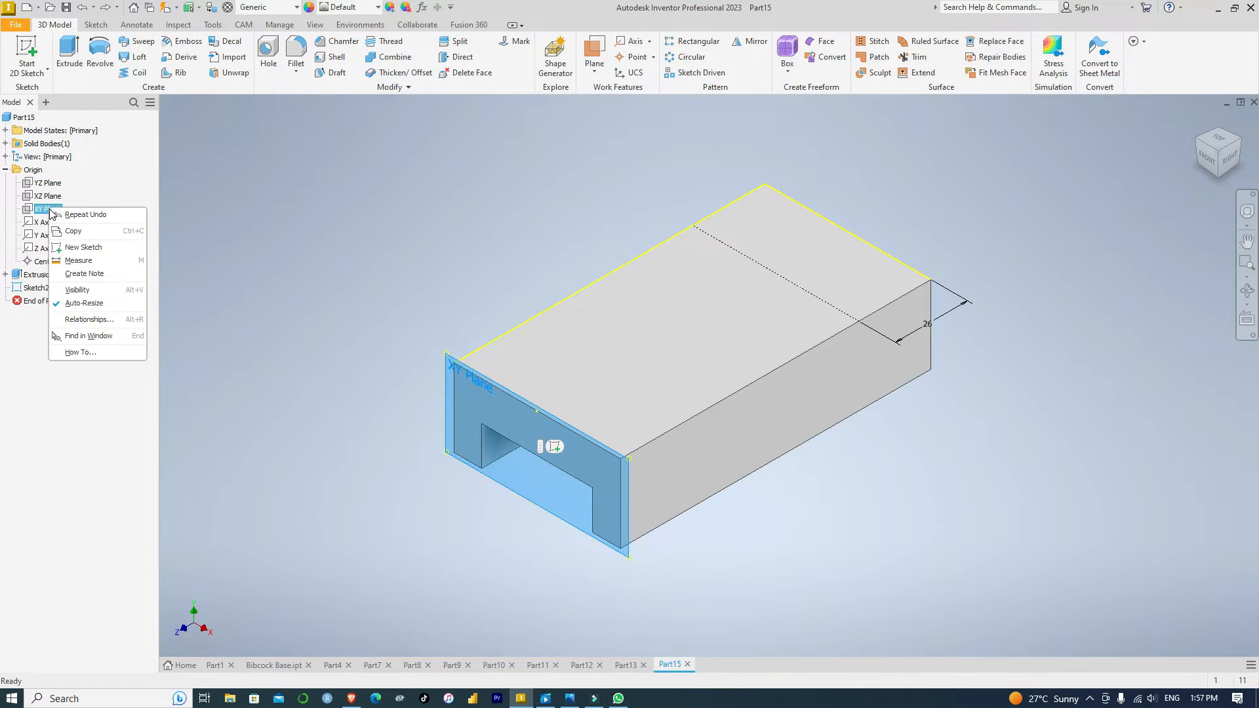
click(71, 291)
click(591, 51)
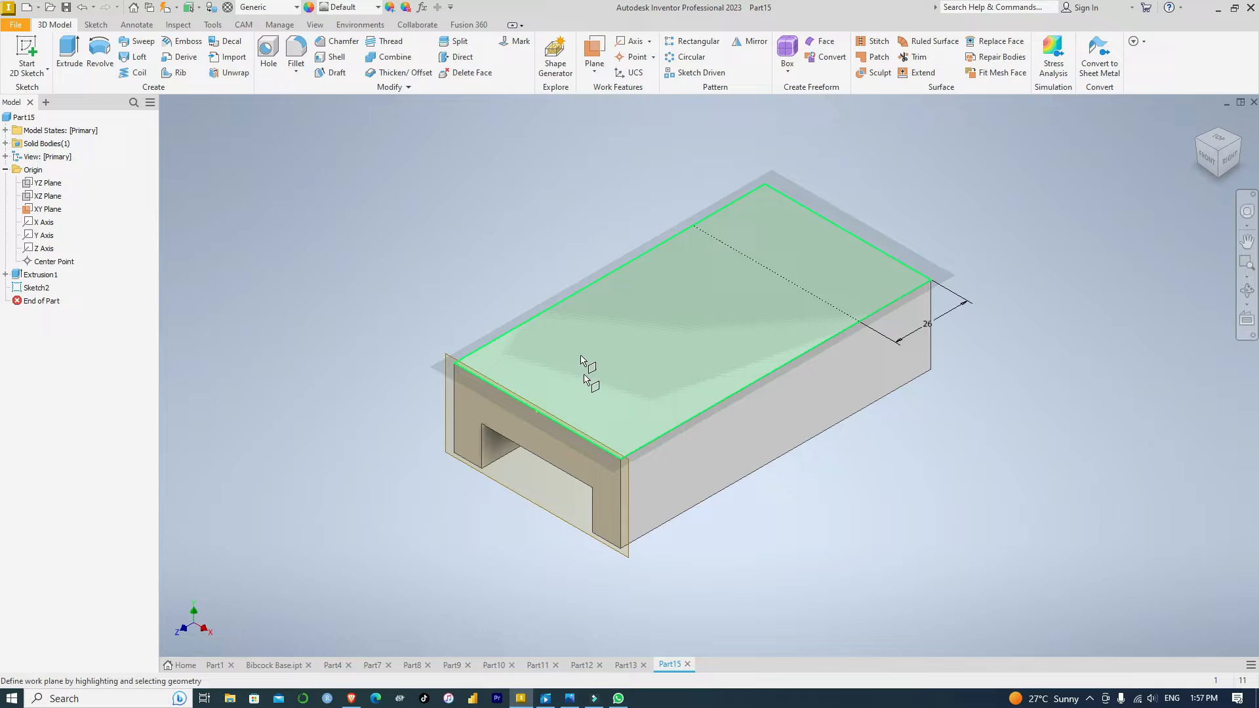
drag(628, 558, 763, 485)
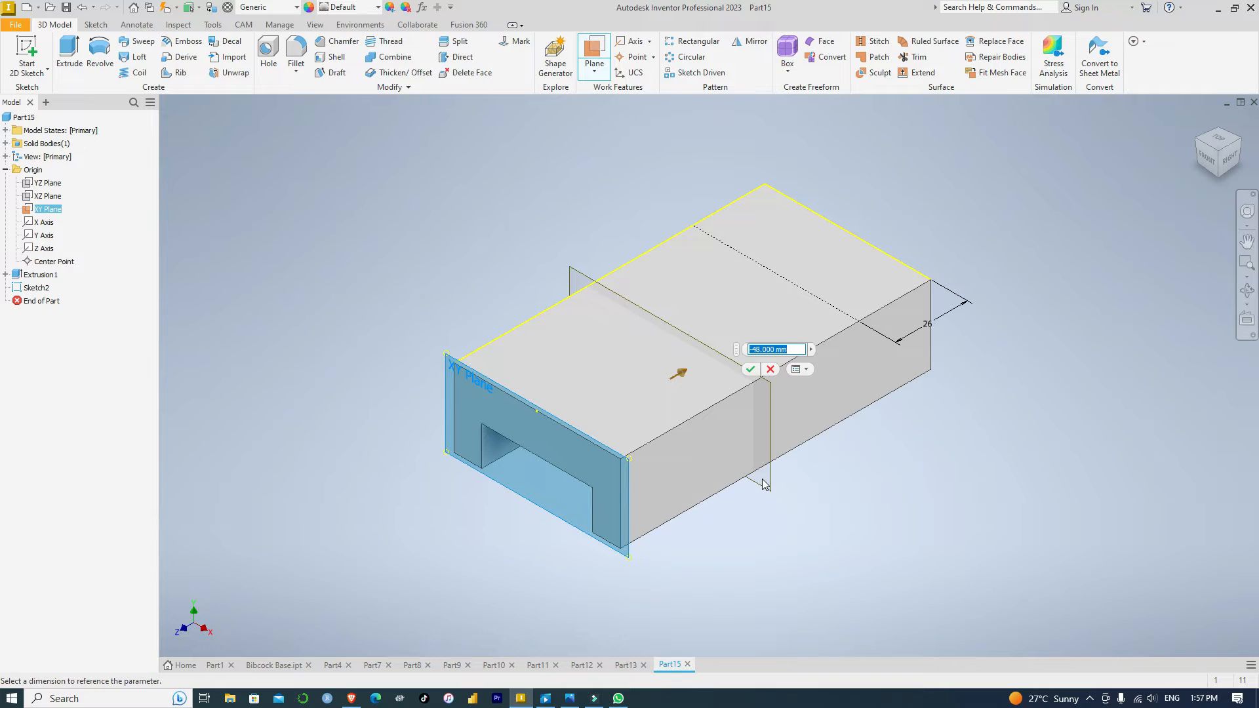
text(86)
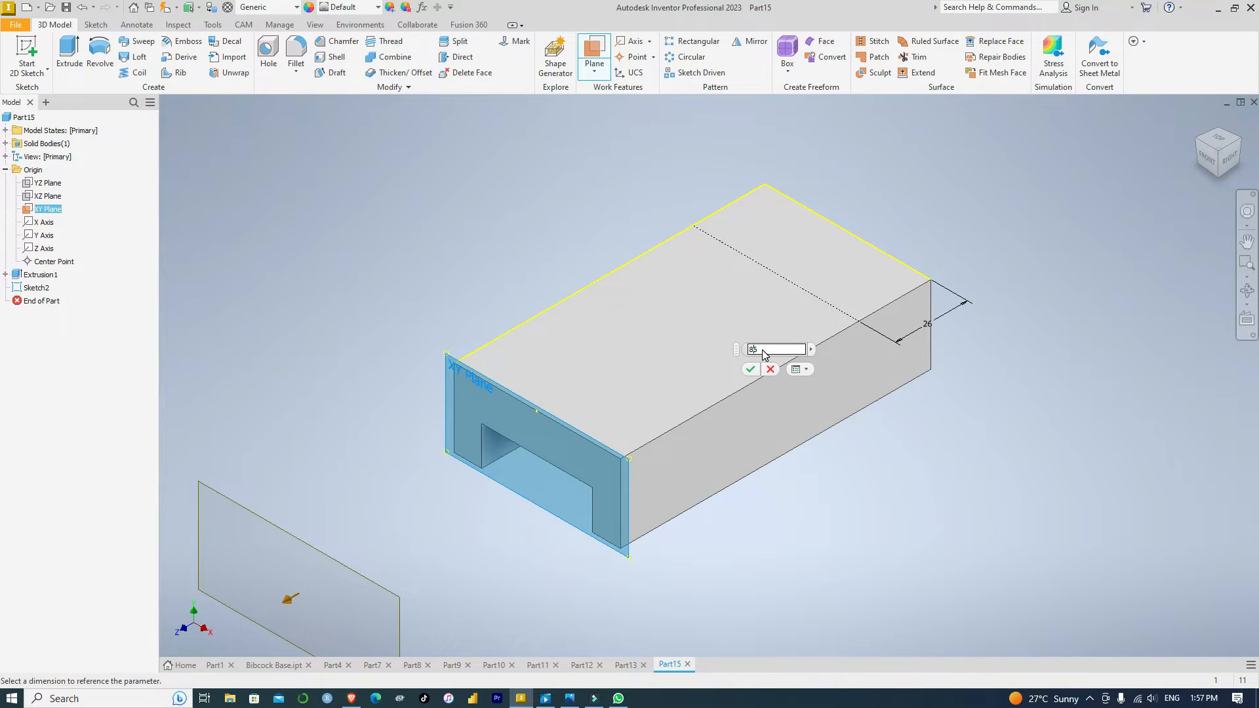
text(-)
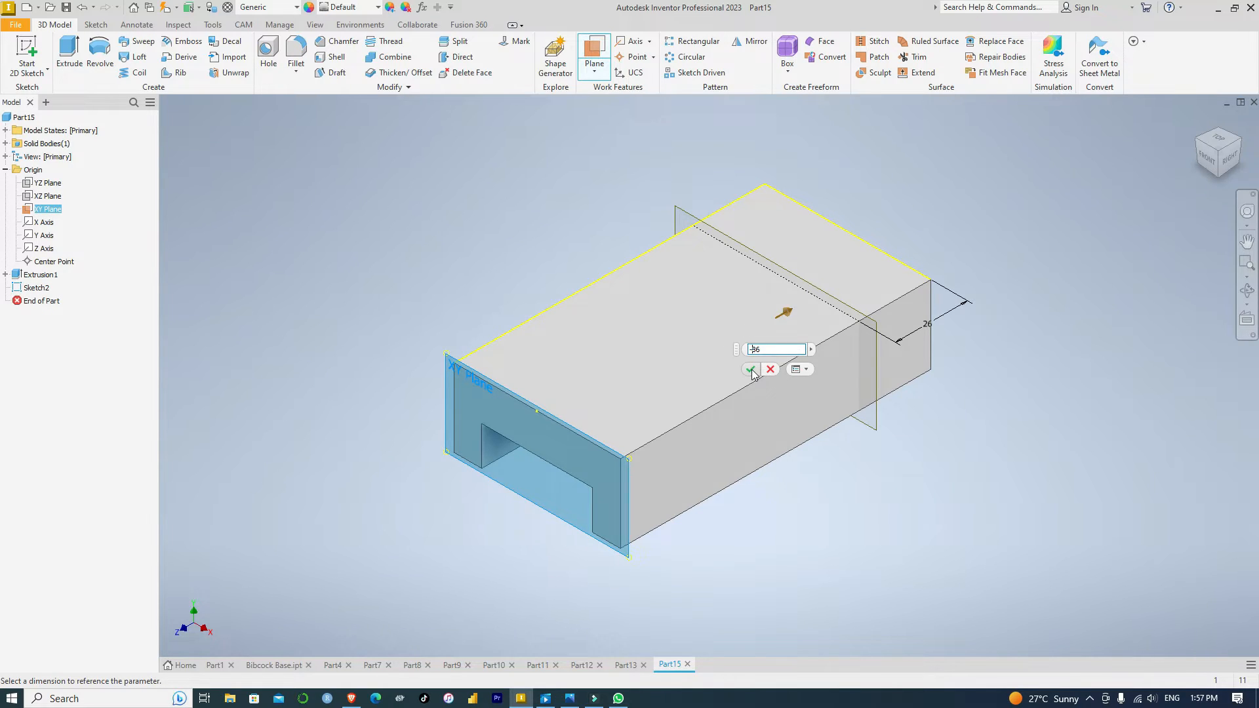
click(752, 371)
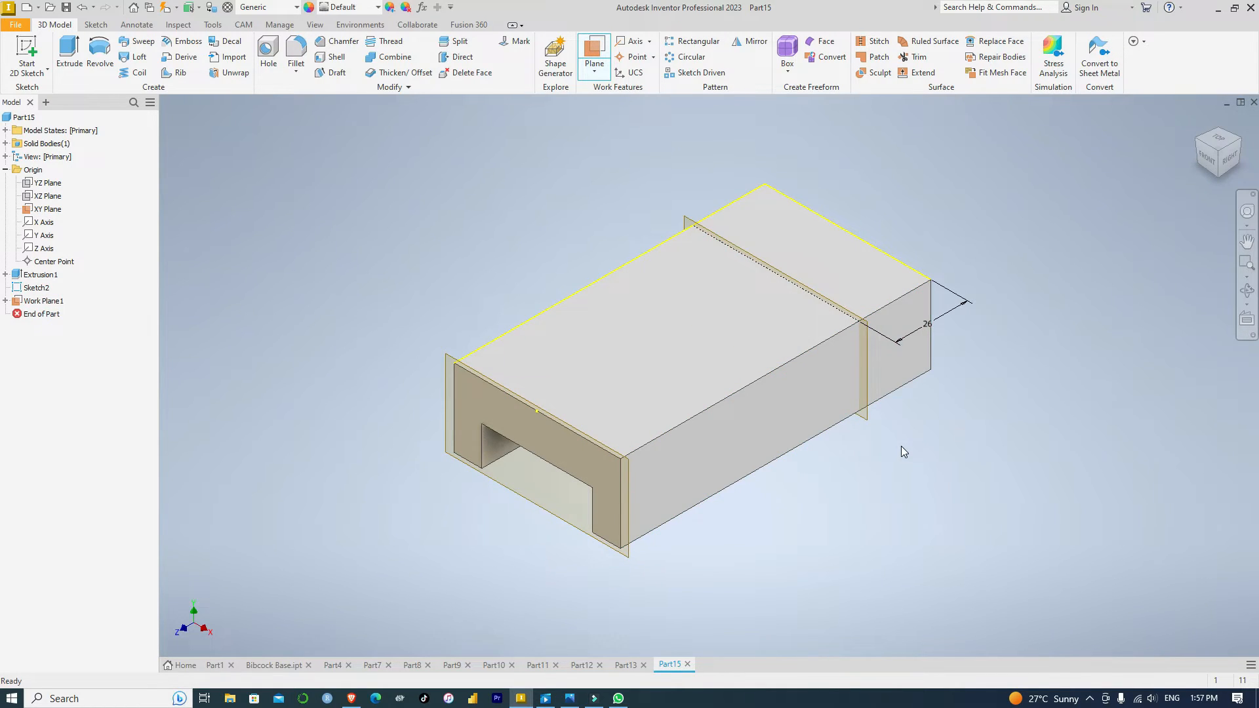
Hide the XY origin plane.
click(717, 235)
click(47, 186)
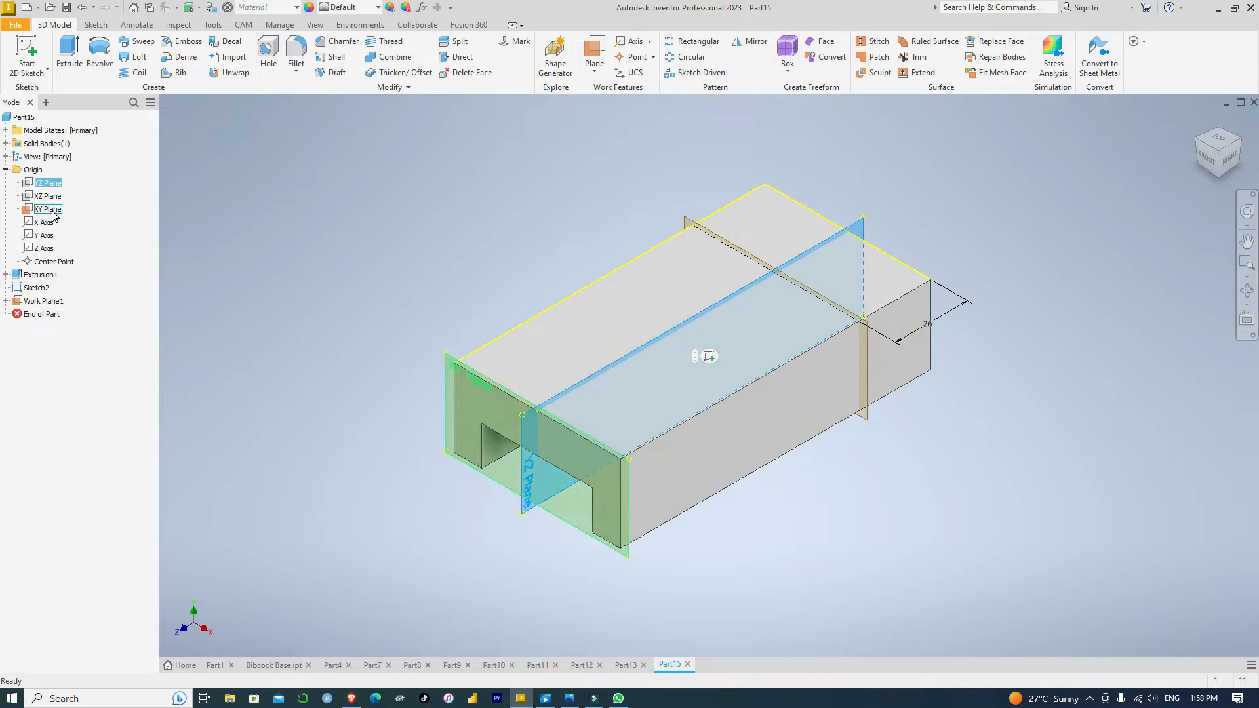
click(51, 209)
right_click(52, 213)
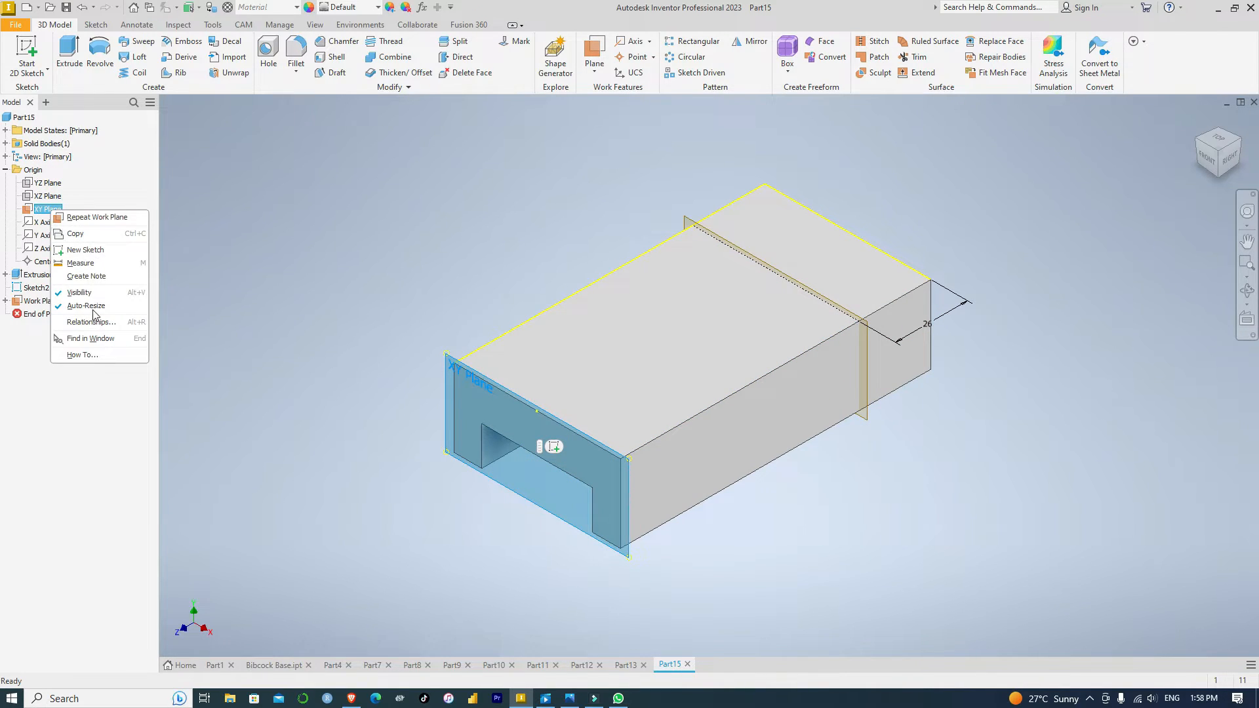
click(65, 291)
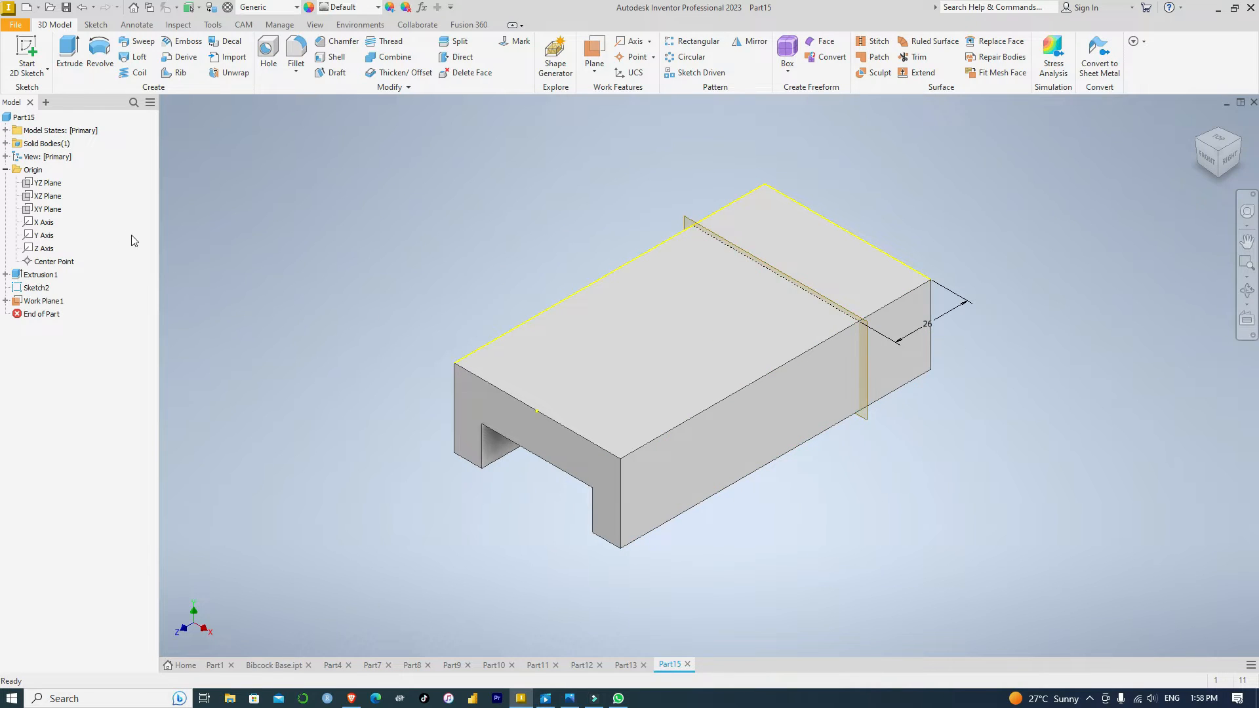
Start a sketch on the offset work plane and reduce the modelling window so the reference drawing shows beside it.
click(48, 301)
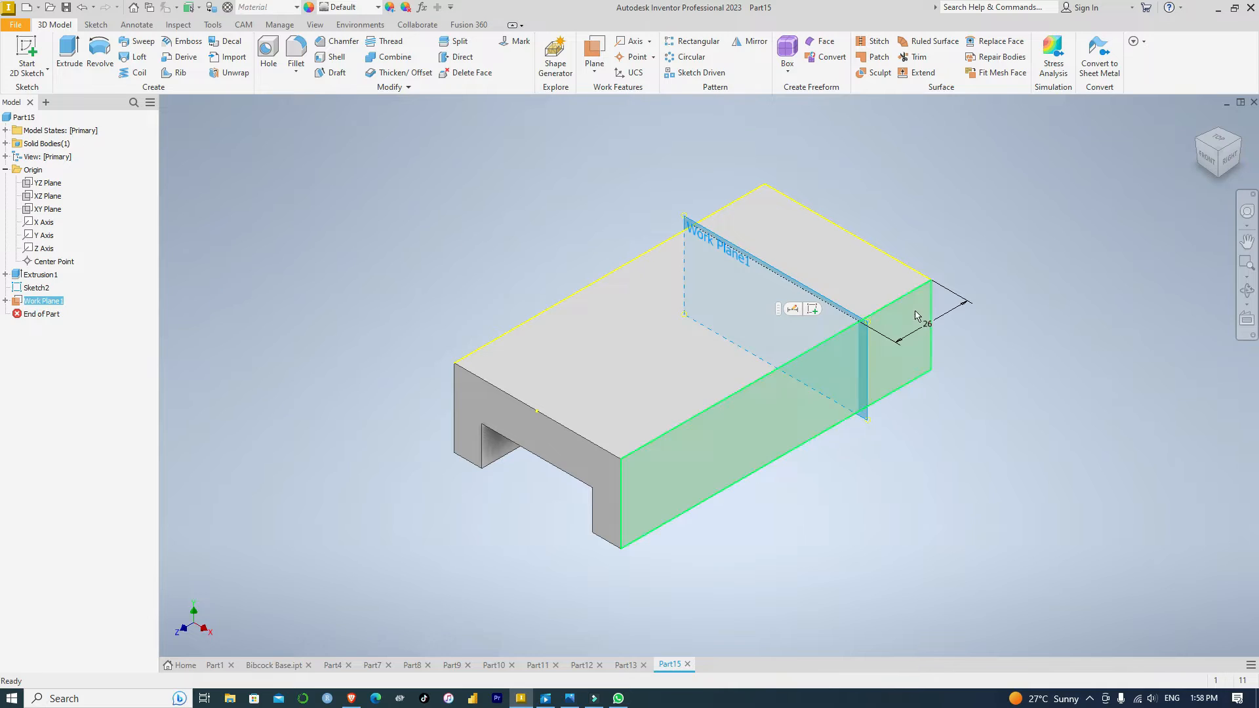
click(813, 310)
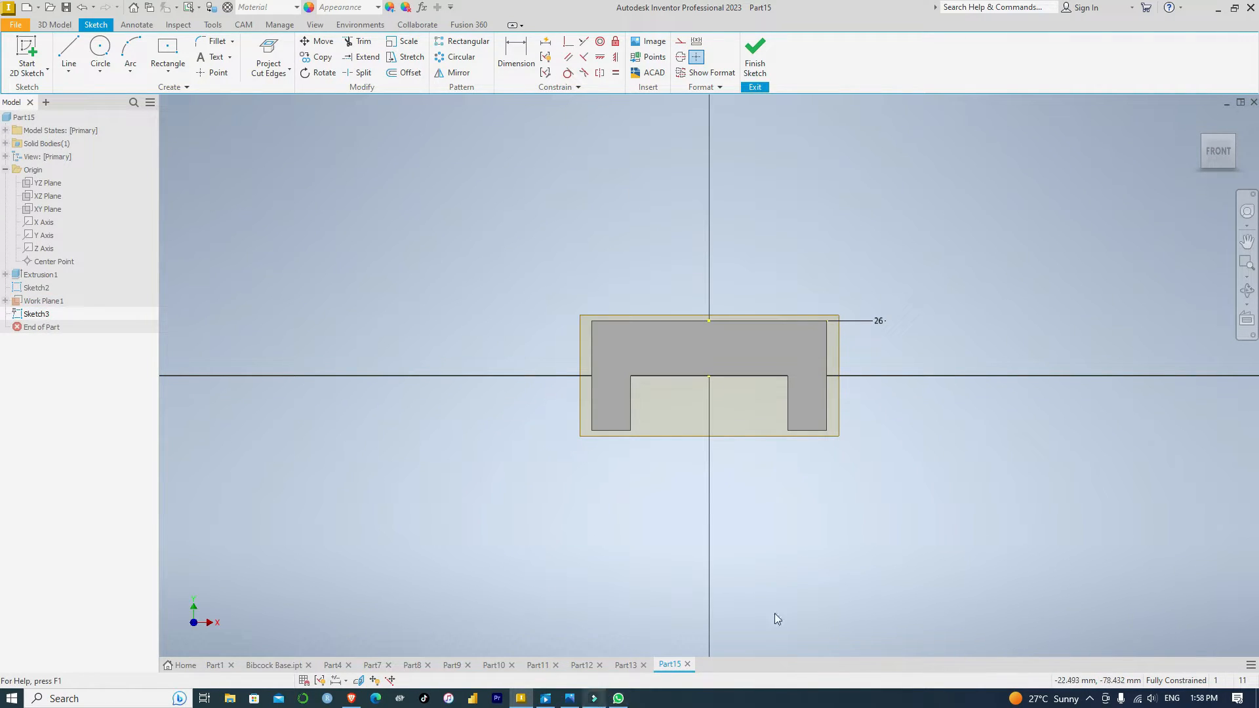
click(1231, 10)
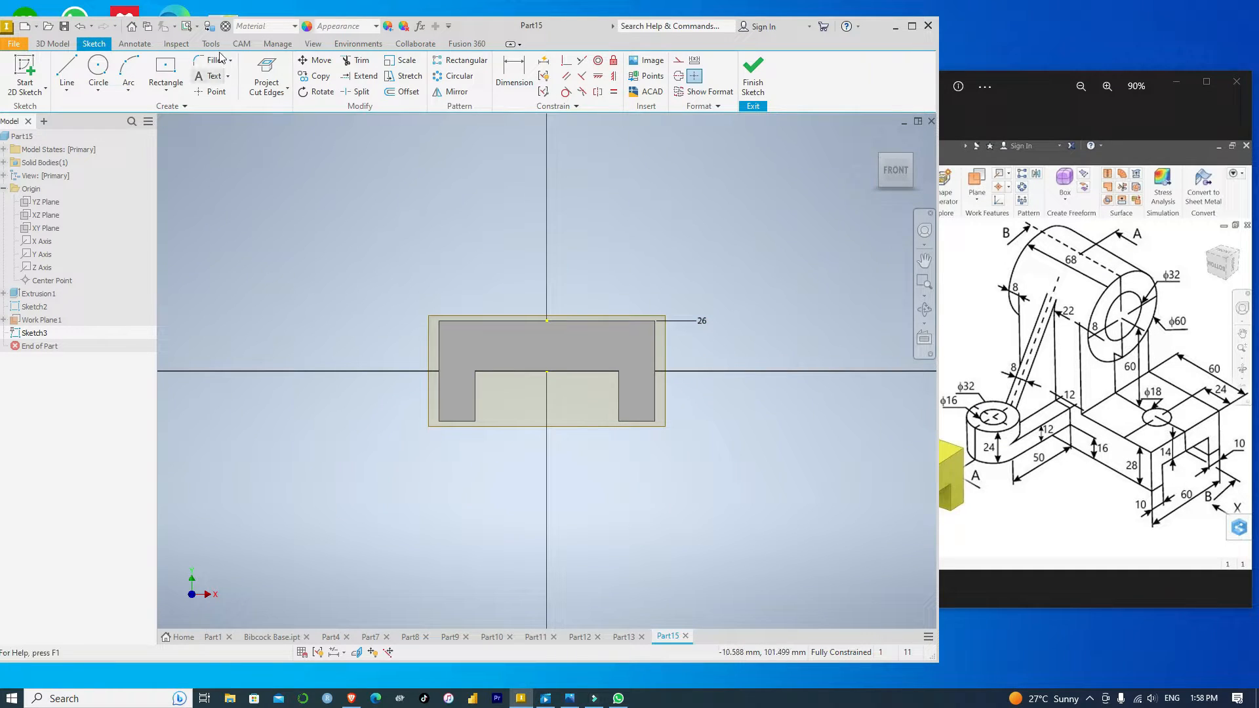
Sketch the upright's two sides and top line above the base, 60 mm high and spanning the base's full width.
click(71, 72)
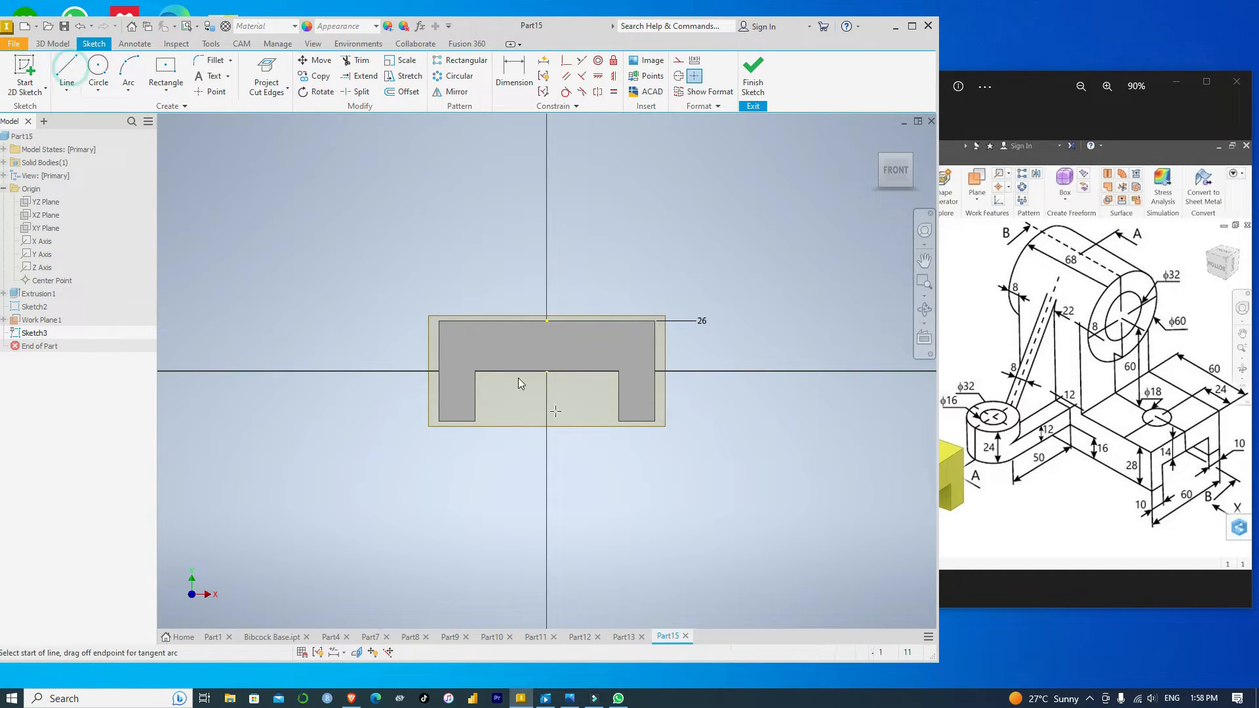
click(438, 318)
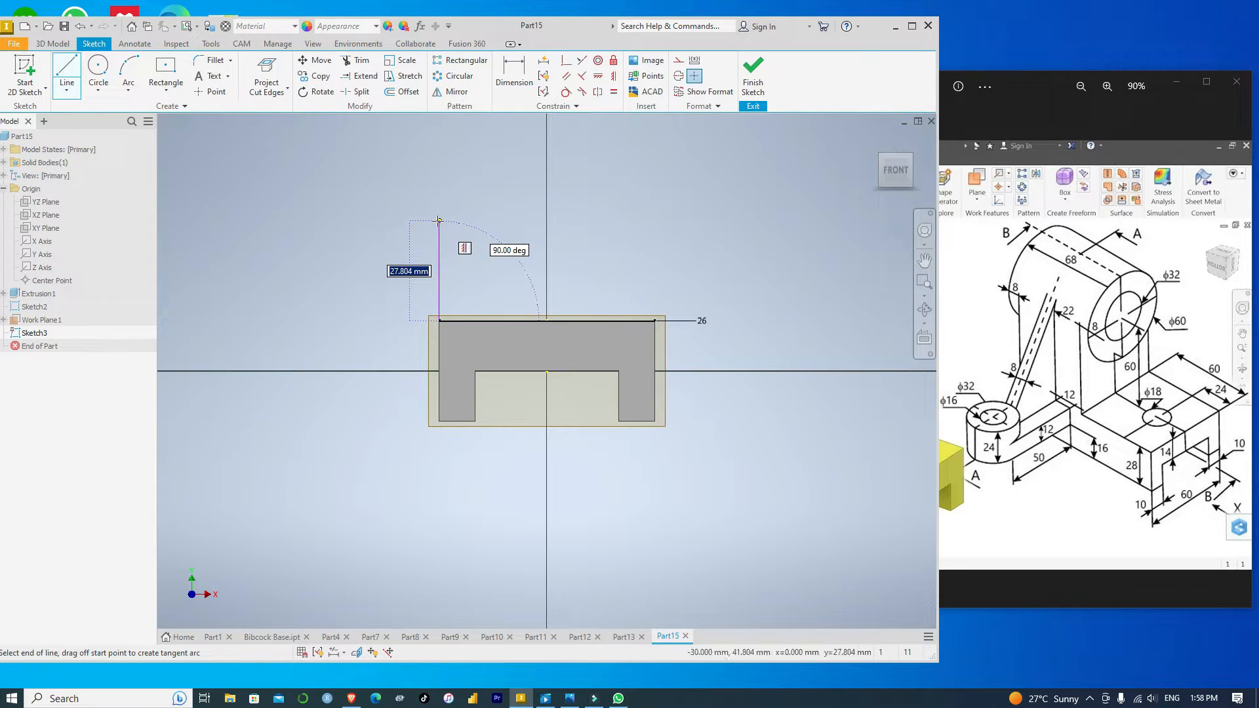
text(60)
key(Return)
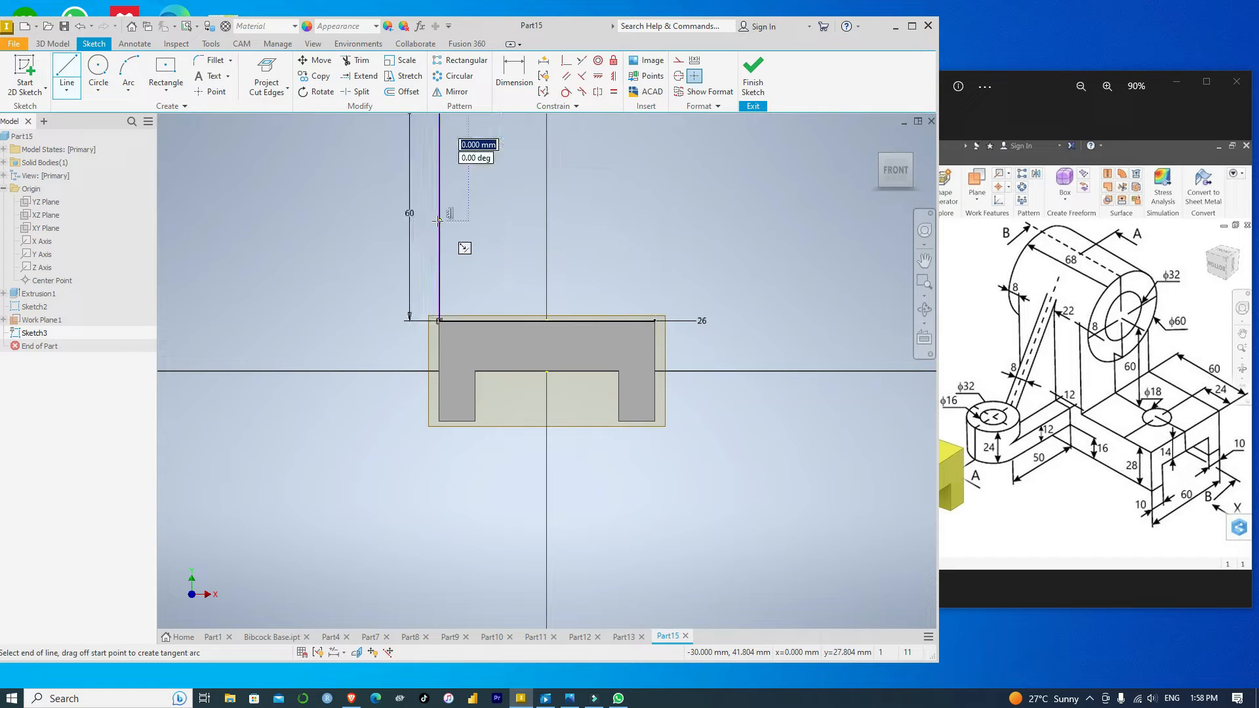
scroll(438, 220, down, 4)
scroll(451, 190, up, 4)
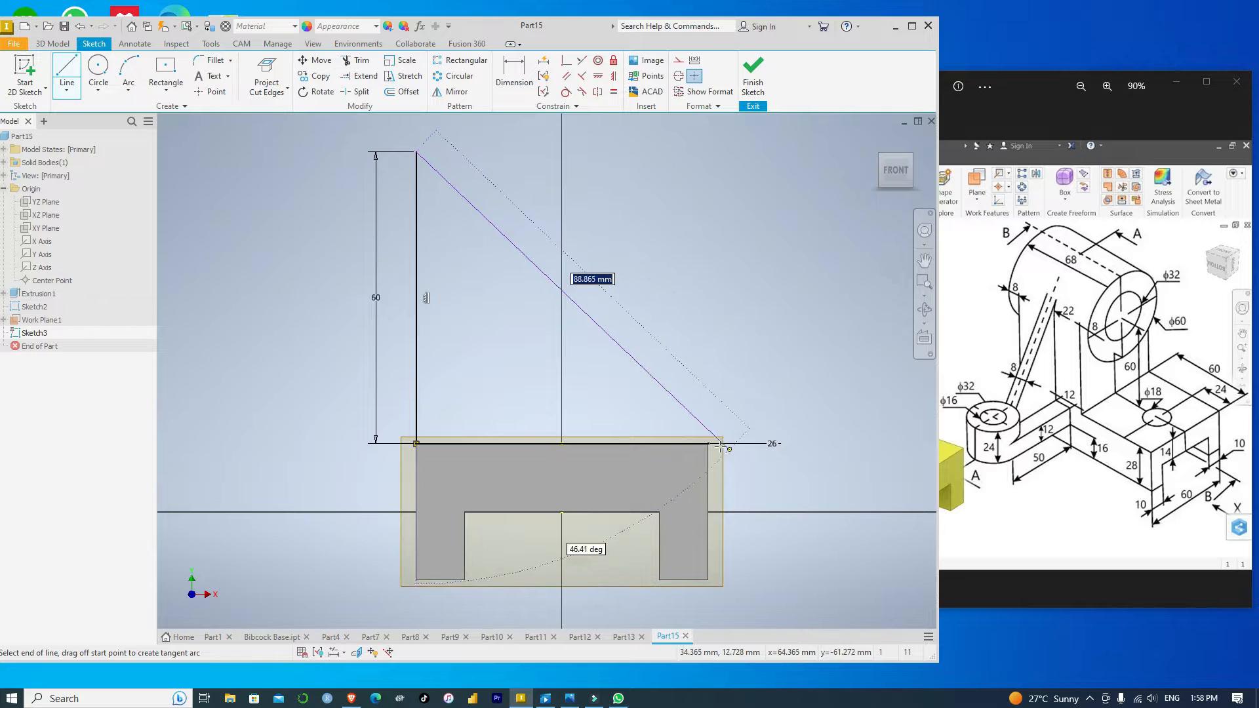
click(709, 152)
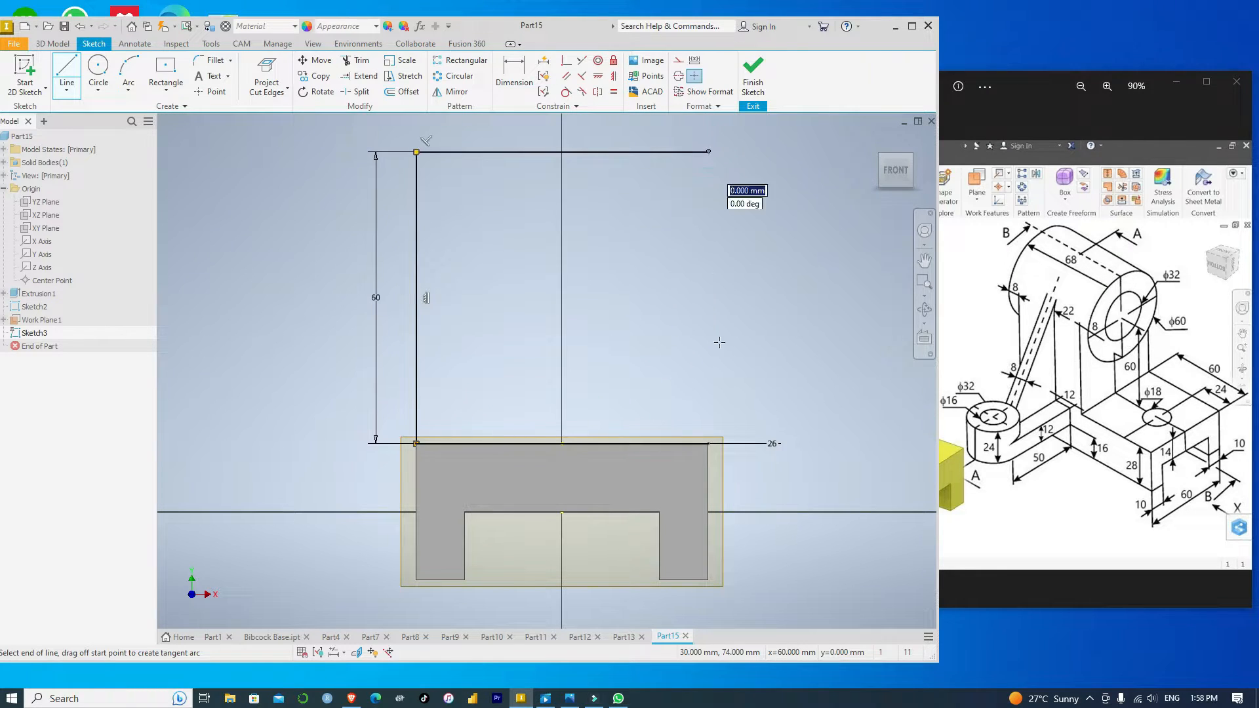
click(709, 444)
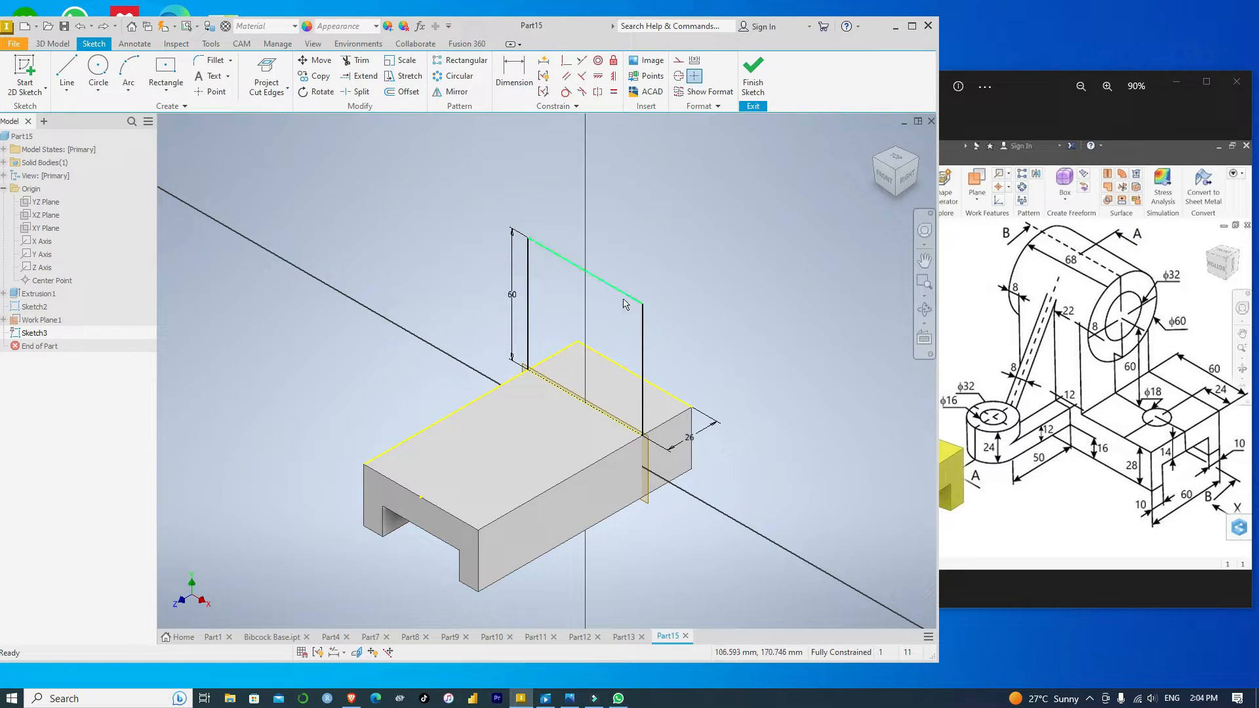
In the front view, draw concentric circles of 60 mm and 32 mm diameter centred on the midpoint of the upright's top line.
click(882, 177)
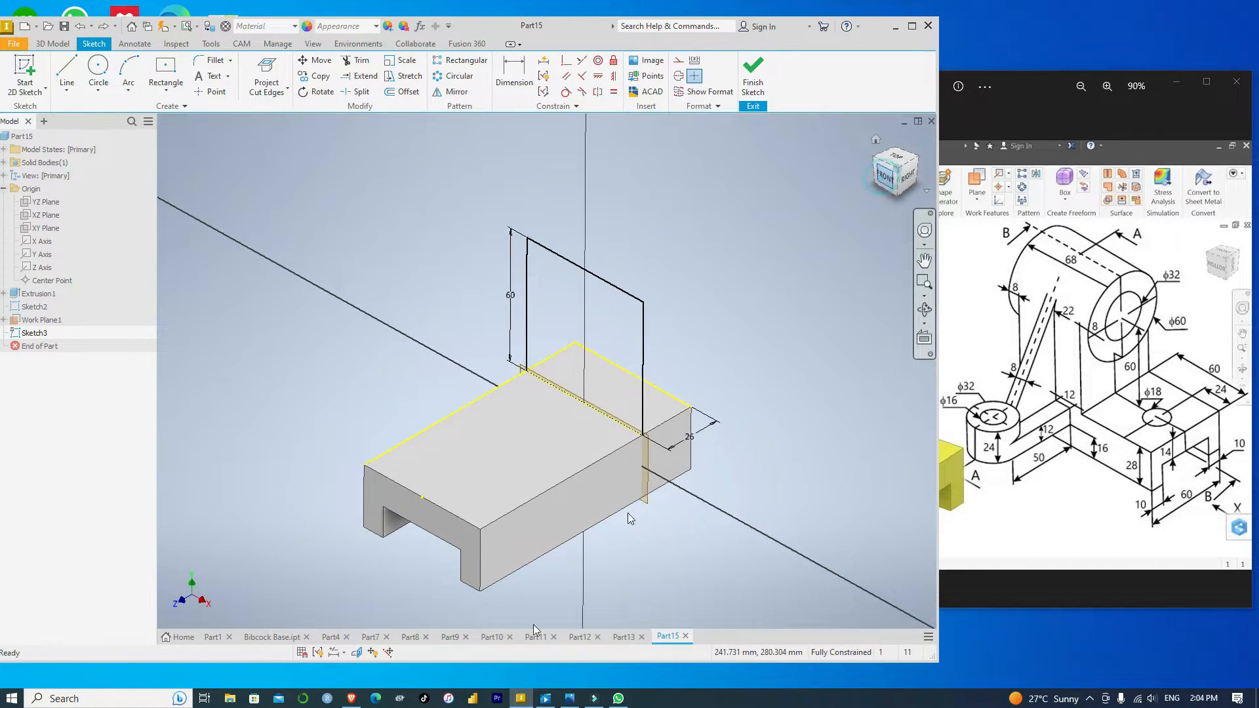
click(102, 68)
click(539, 236)
text(60)
key(Return)
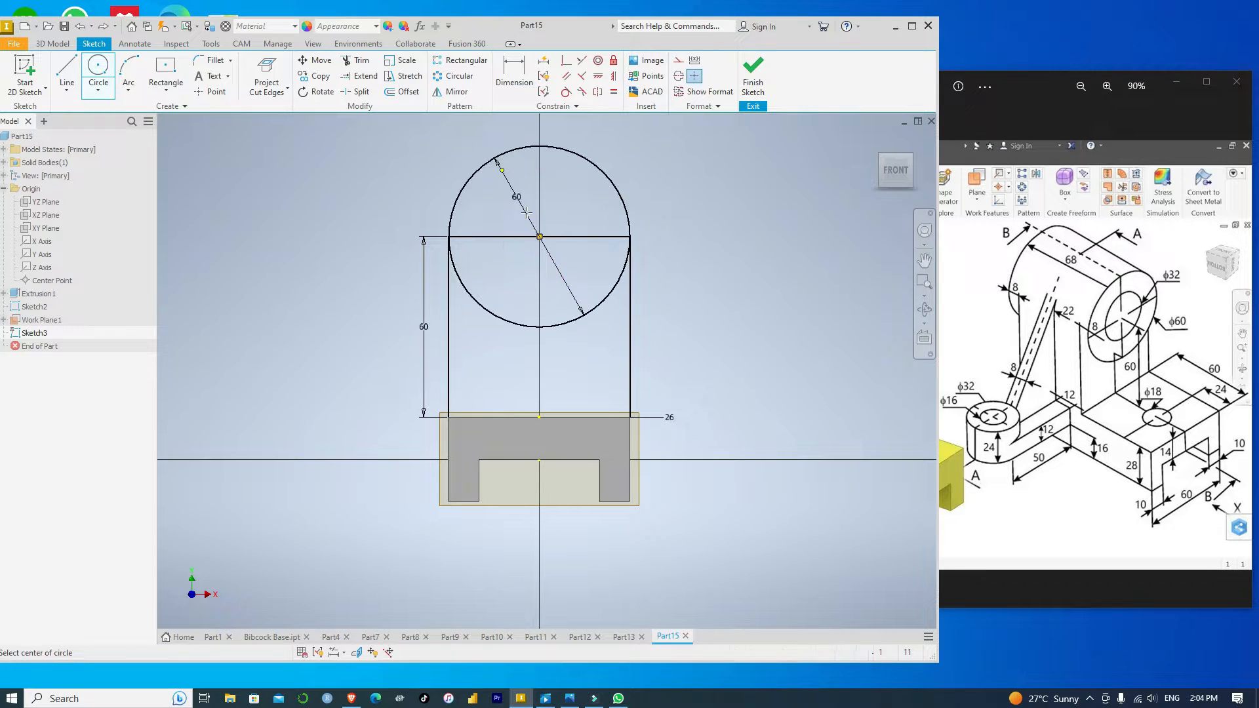
click(539, 237)
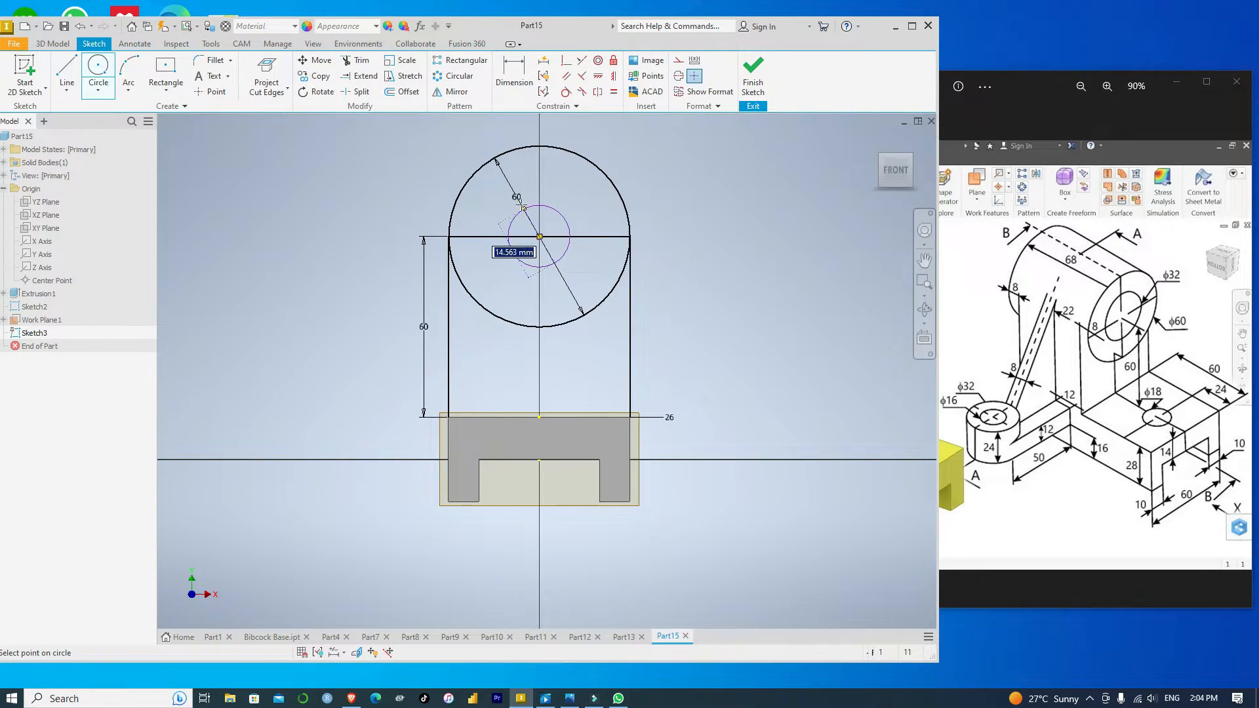
text(32)
key(Return)
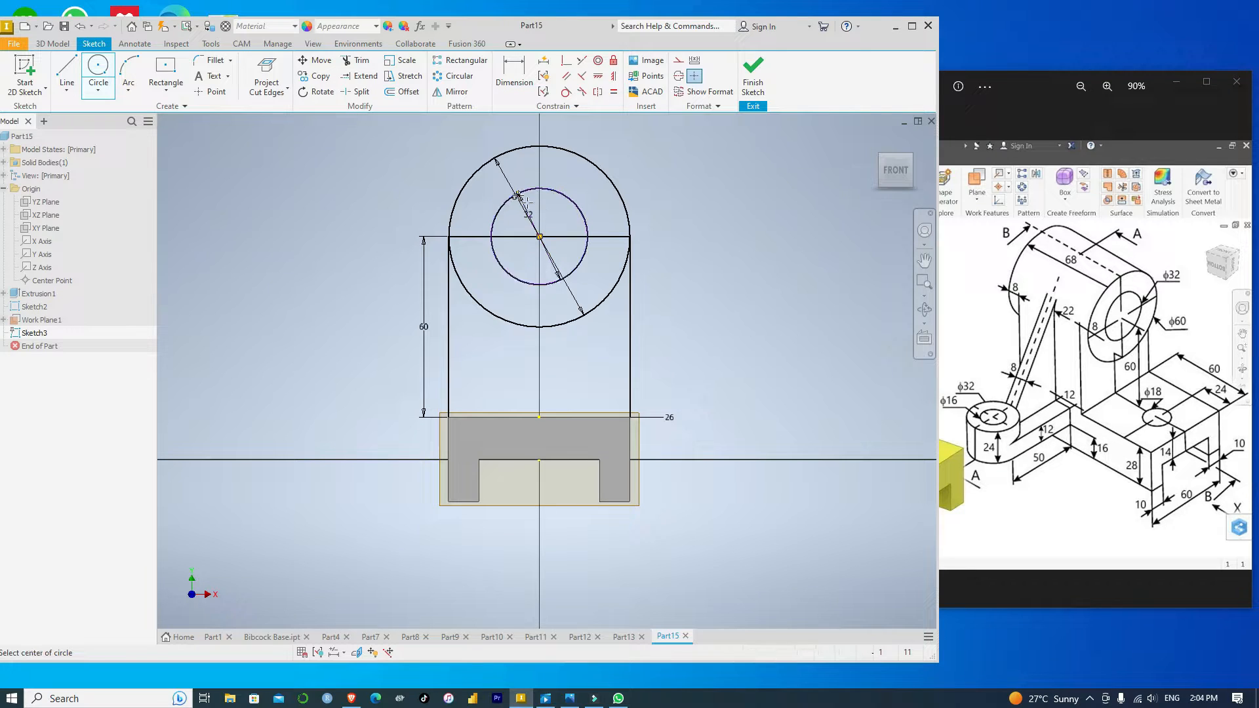
Trim the top line inside the 32 mm circle and remove the outer circle's 60 mm diameter dimension.
click(355, 61)
click(515, 240)
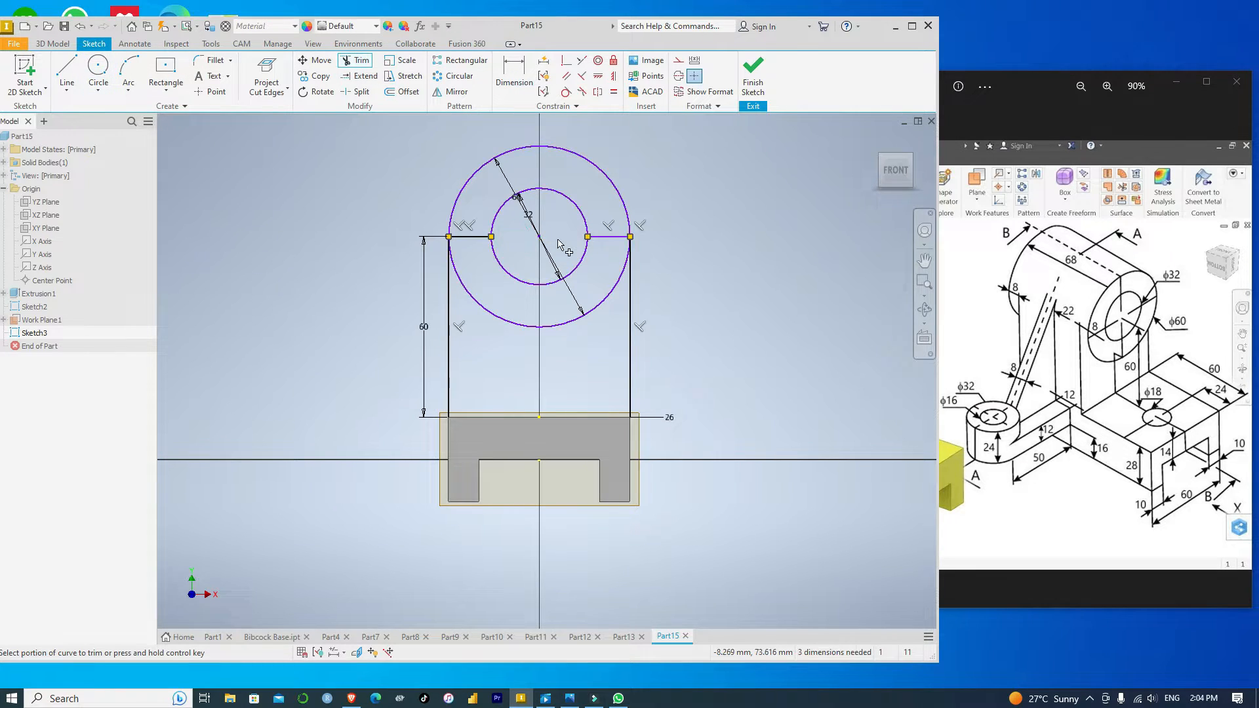
click(476, 240)
click(301, 144)
key(Escape)
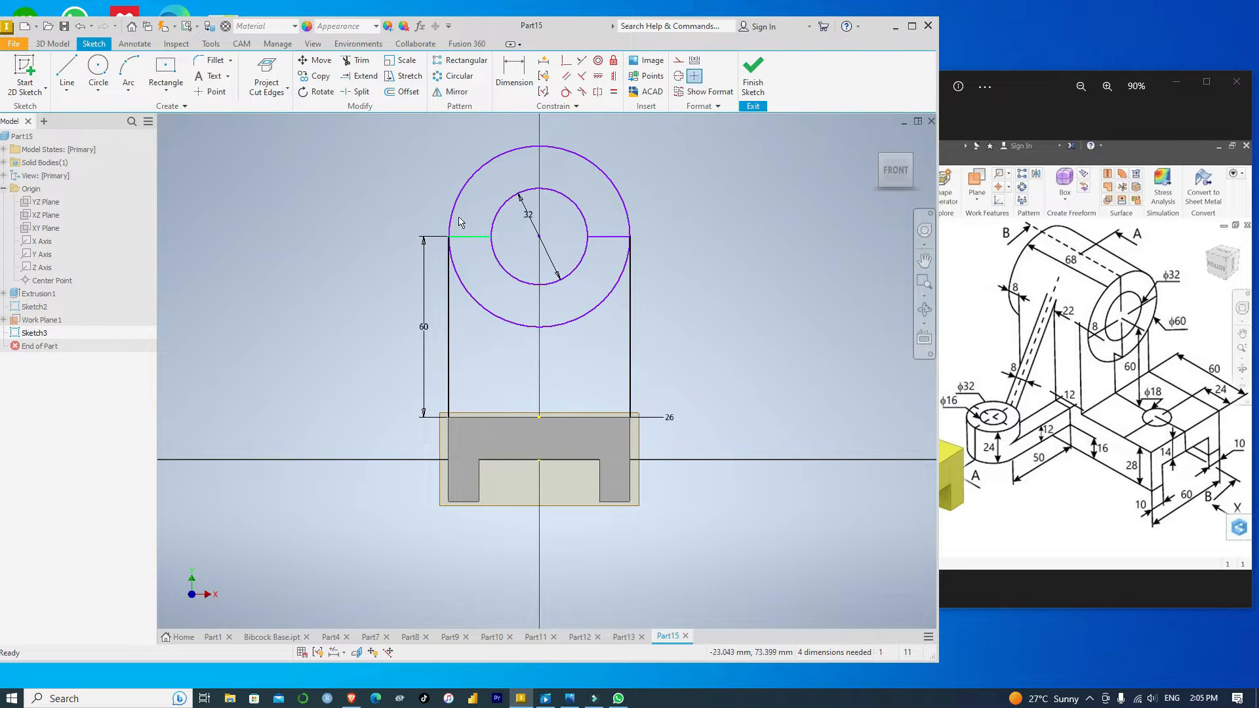
Try to trim the top line's left segment between the circles, and trim away its right segment.
click(359, 60)
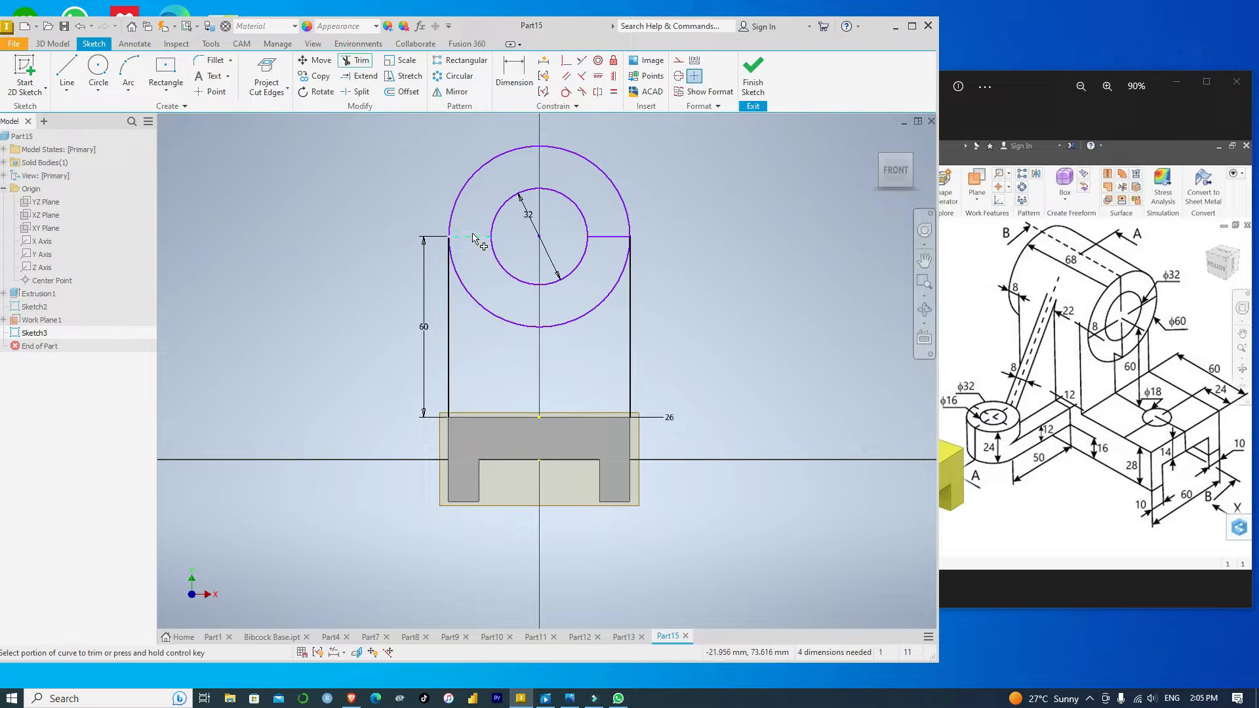
click(472, 236)
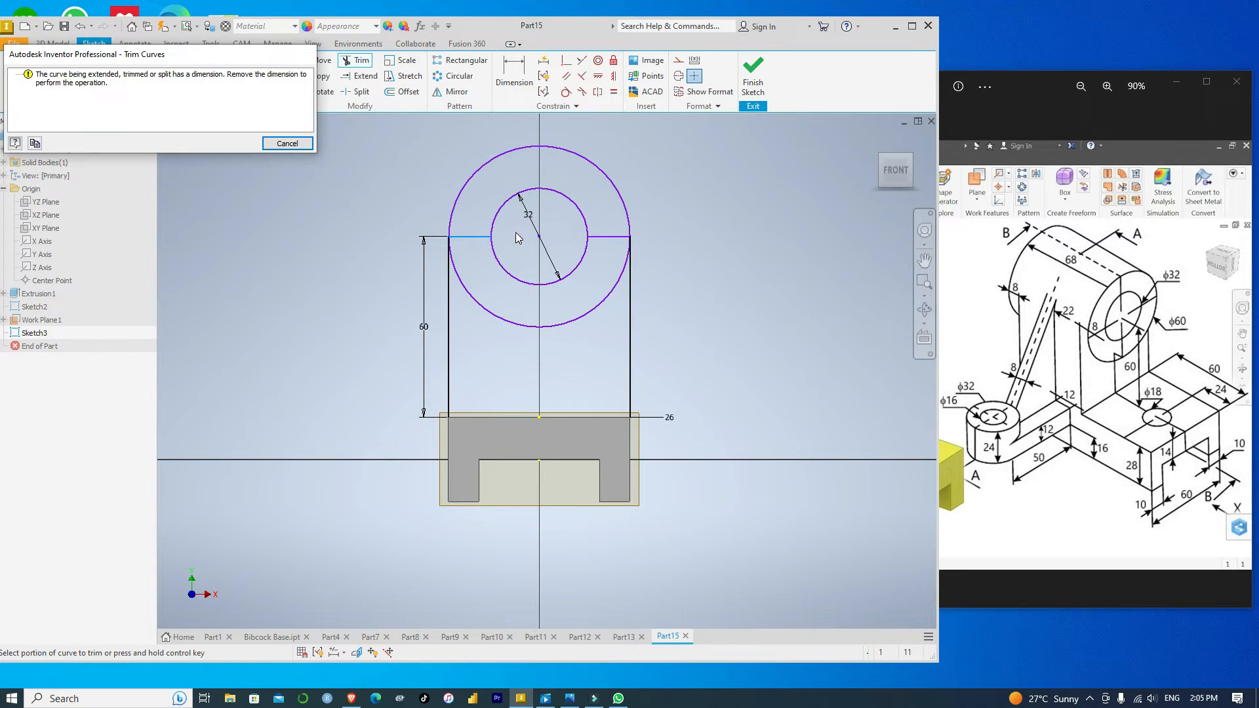
click(288, 143)
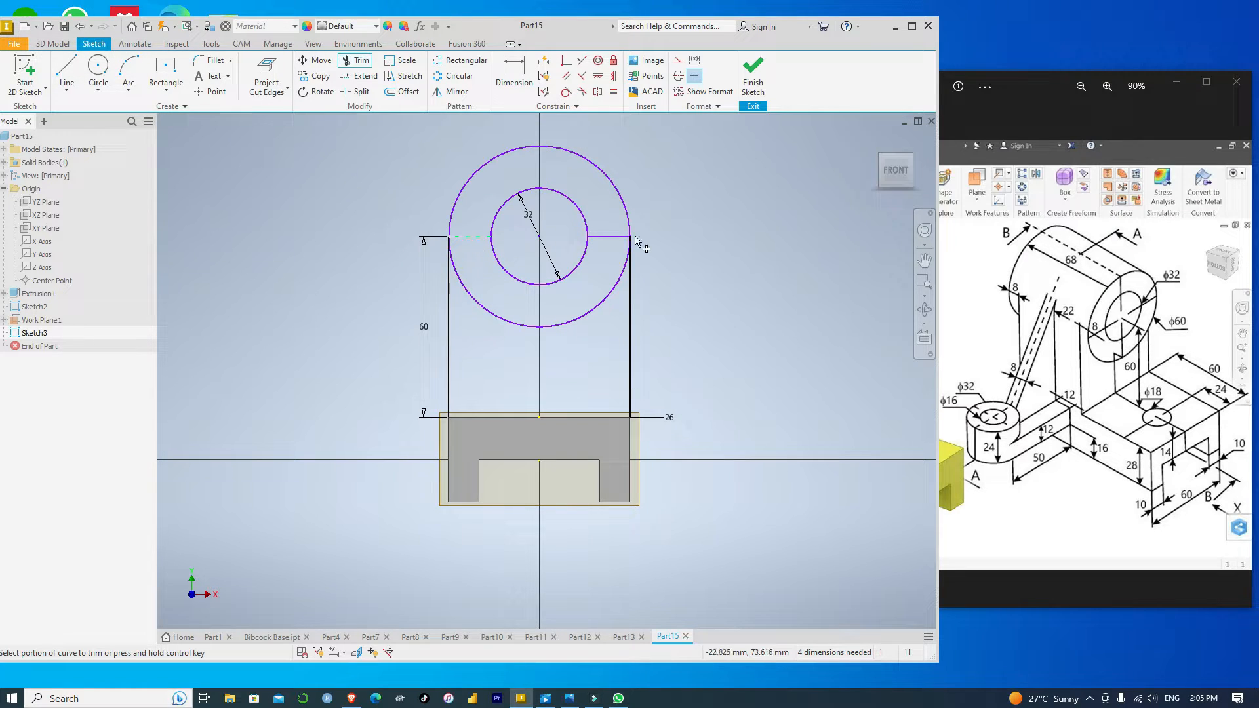
click(608, 238)
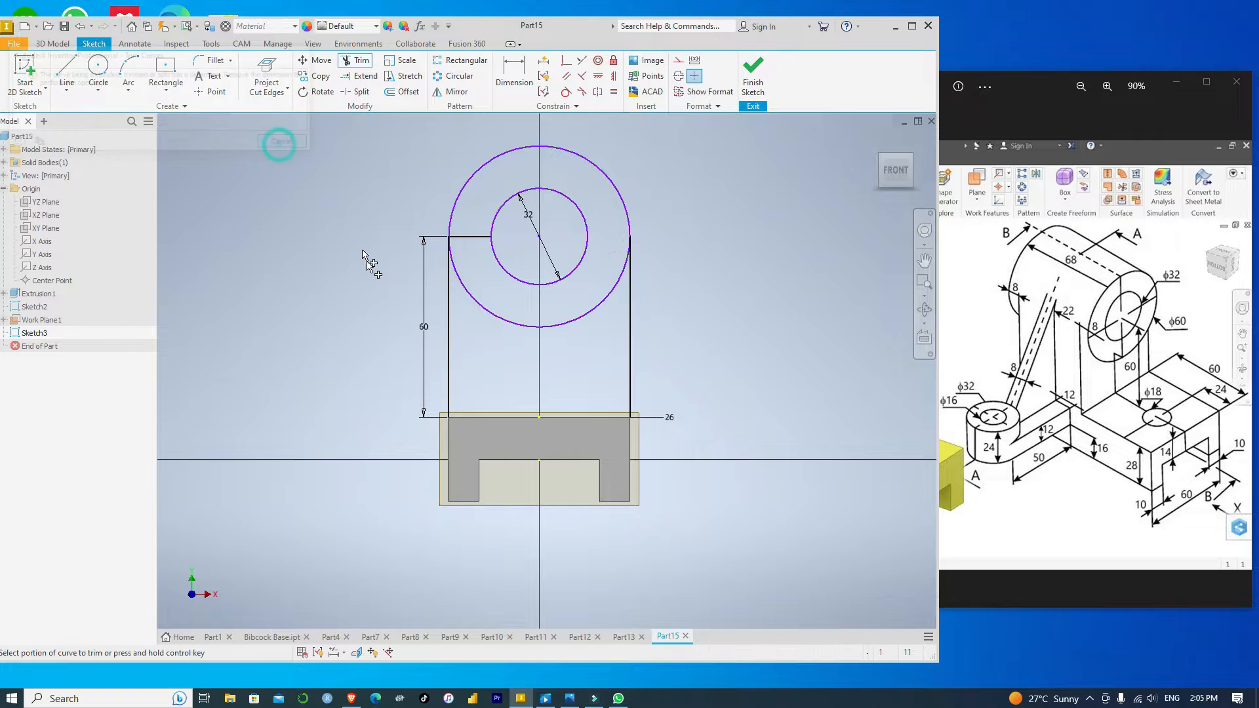
Delete the upright's 60 mm height dimension, trim the remaining left segment between the circles, and finish the sketch.
click(426, 330)
key(Escape)
click(424, 330)
key(Delete)
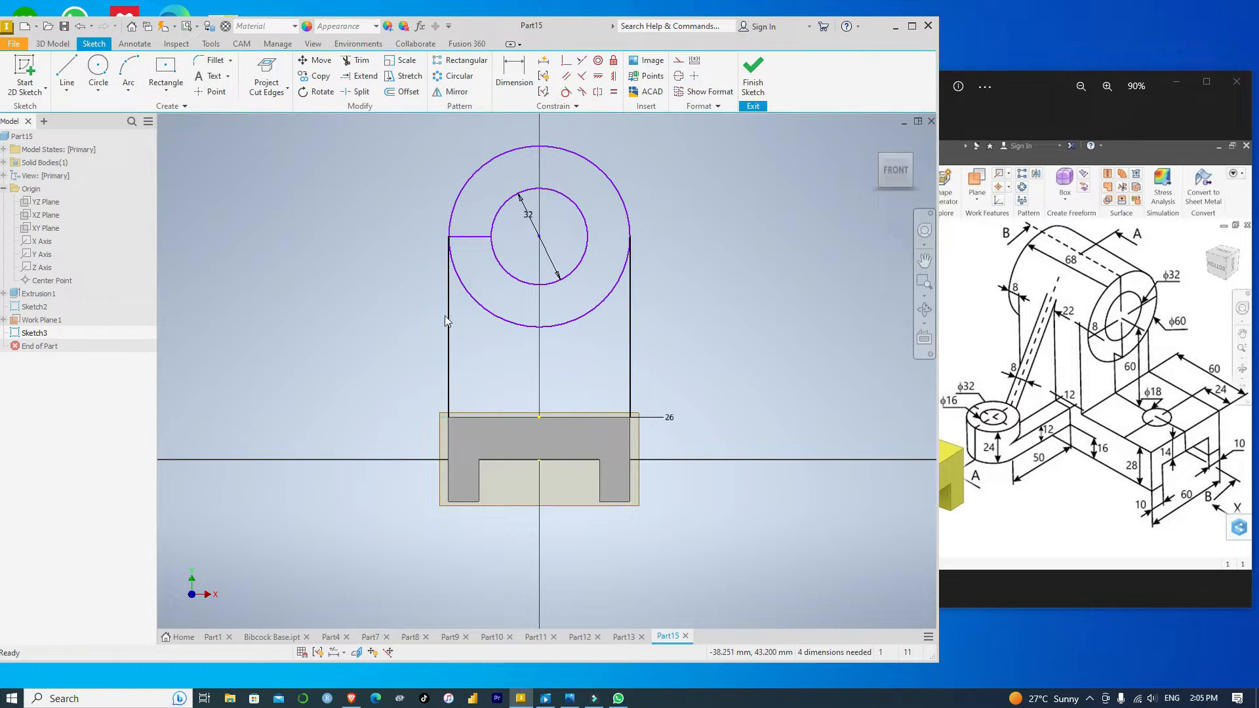
click(358, 60)
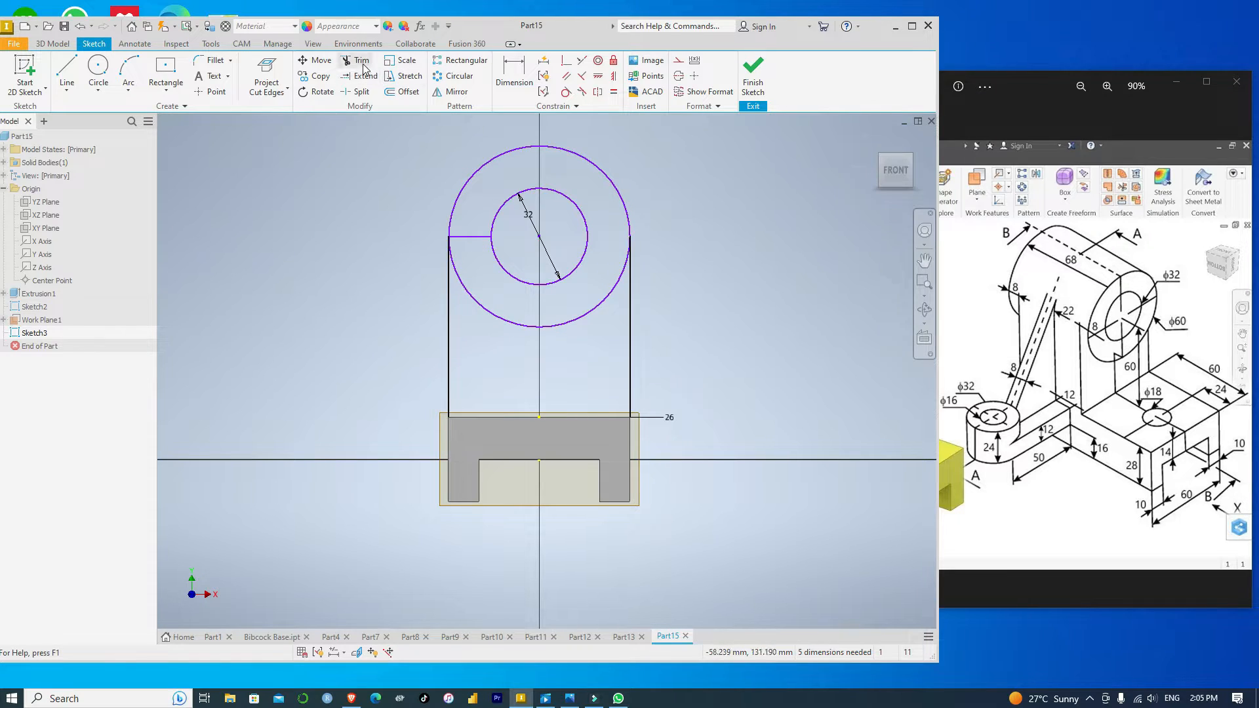
click(476, 241)
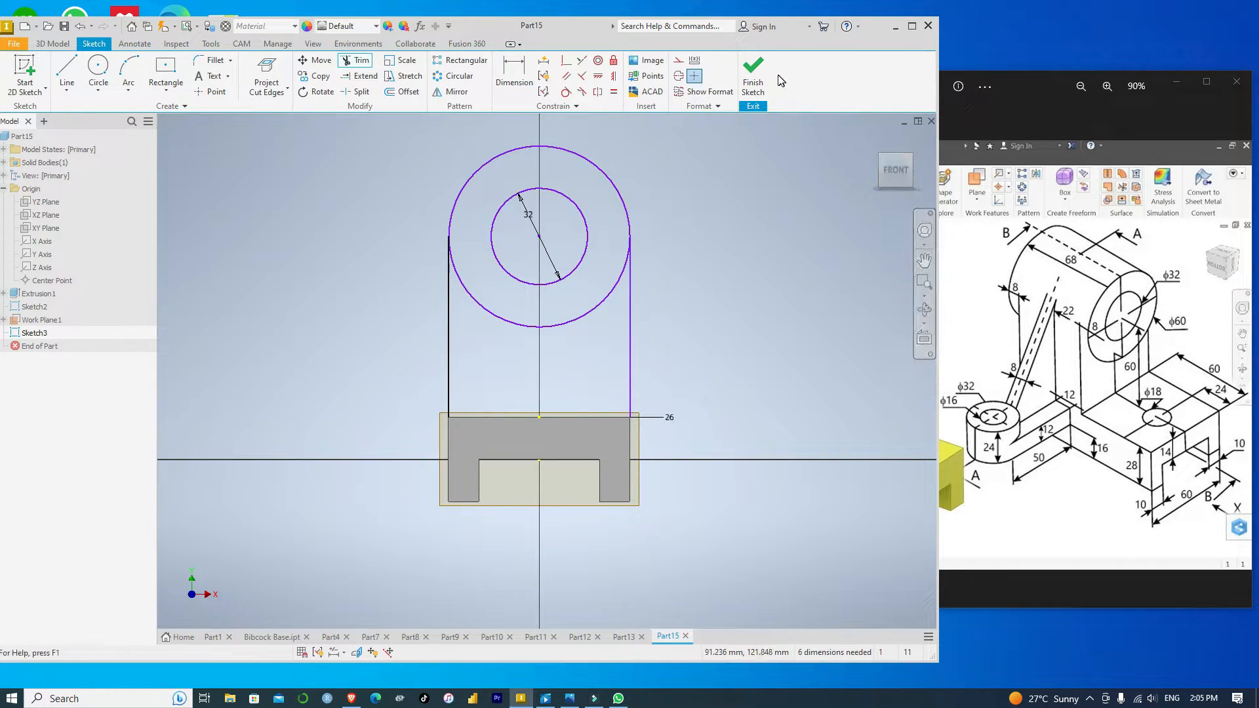
click(753, 79)
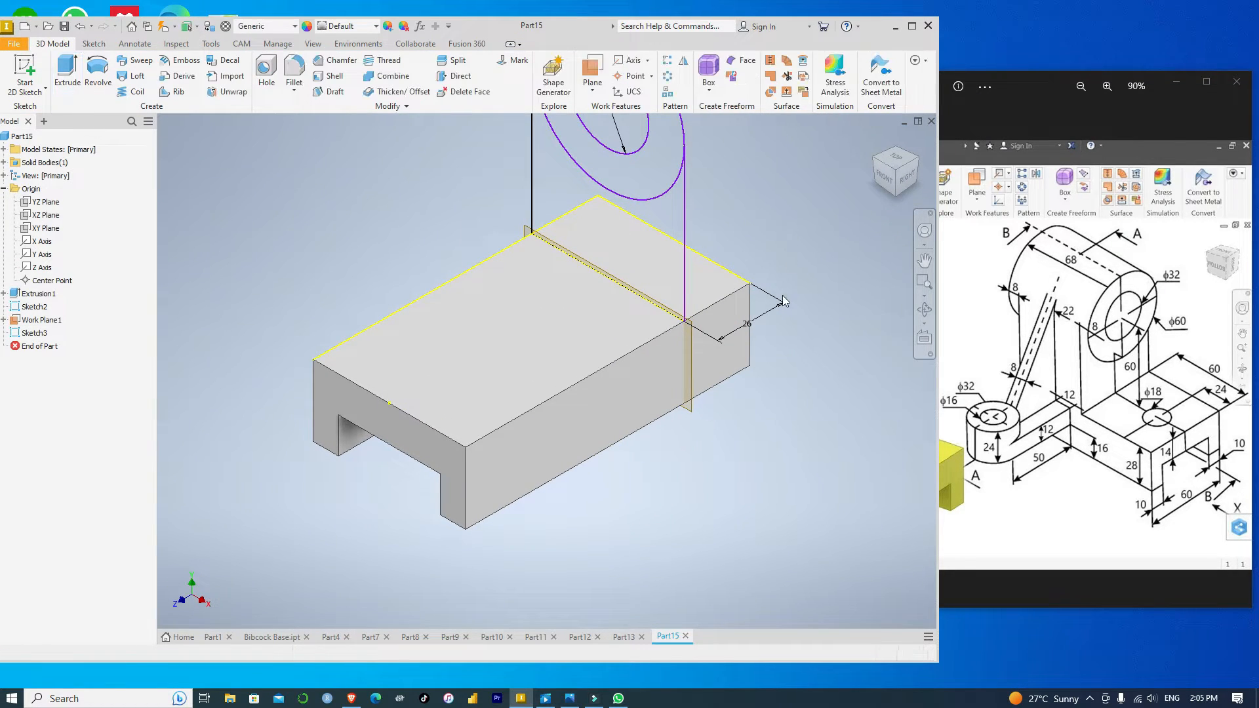
Extrude the upright profile below the outer circle 52 mm symmetrically about the sketch plane, joined to the base.
middle_drag(788, 235, 770, 354)
key(e)
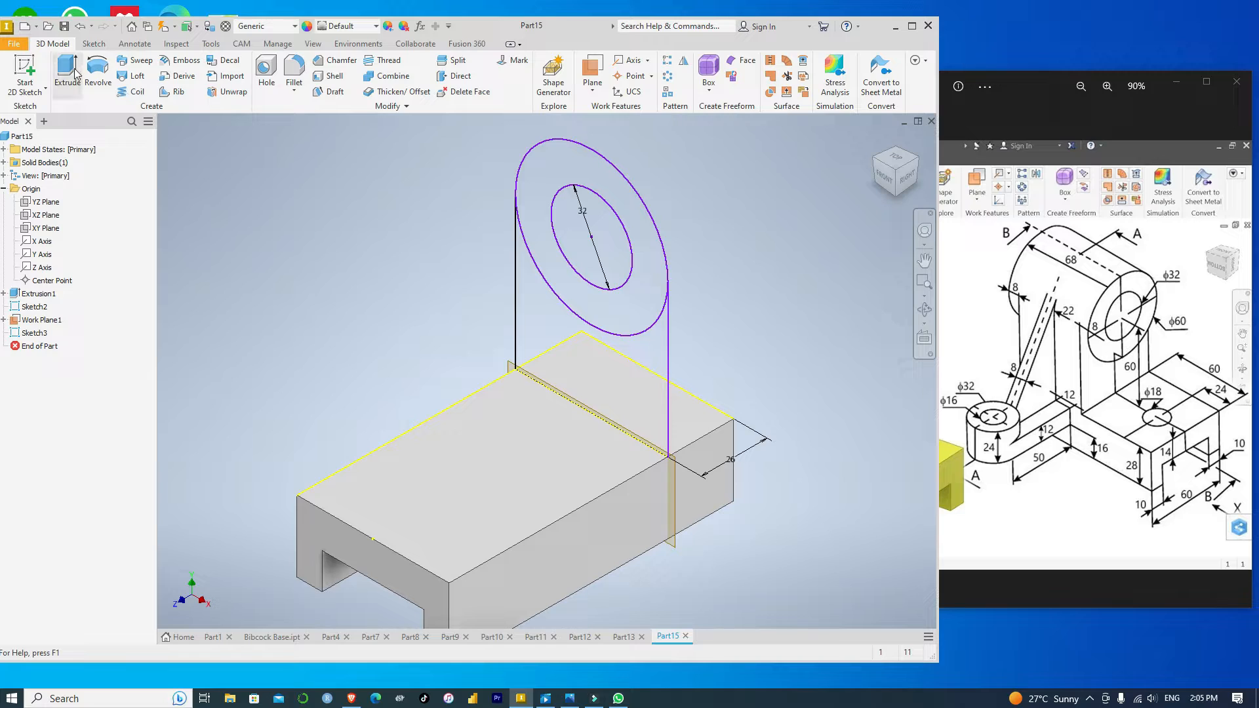
click(661, 358)
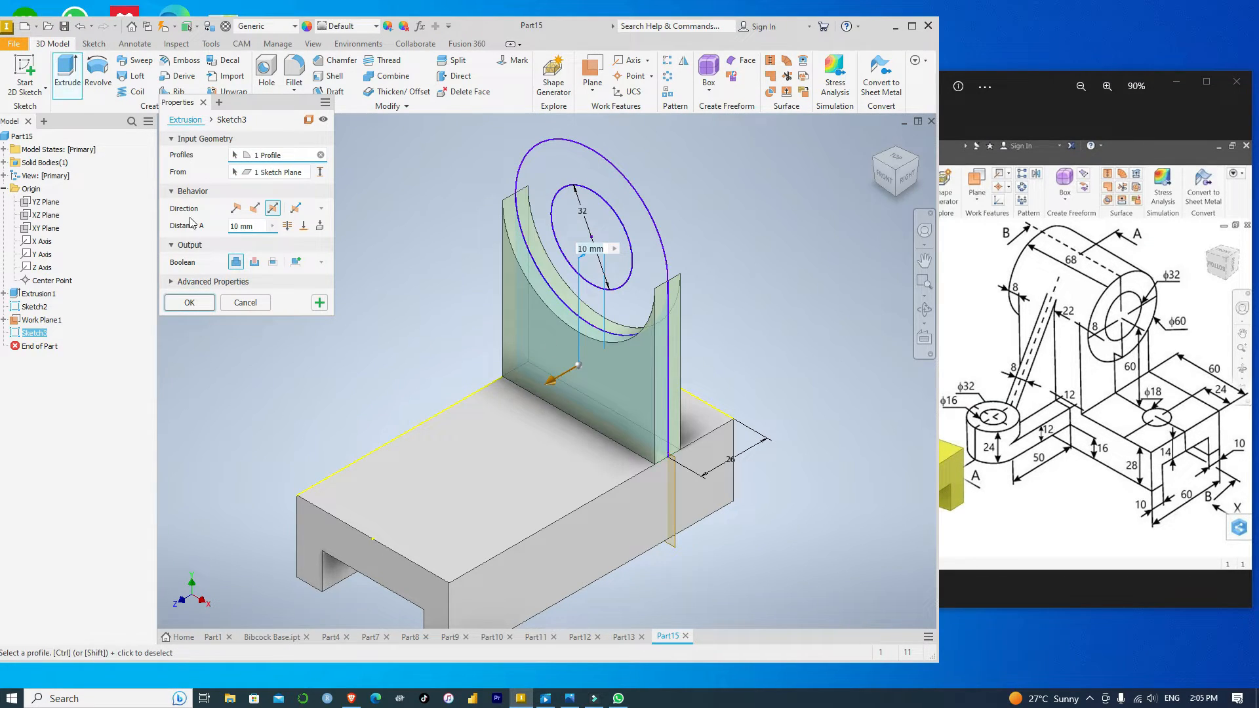
double_click(239, 227)
text(5)
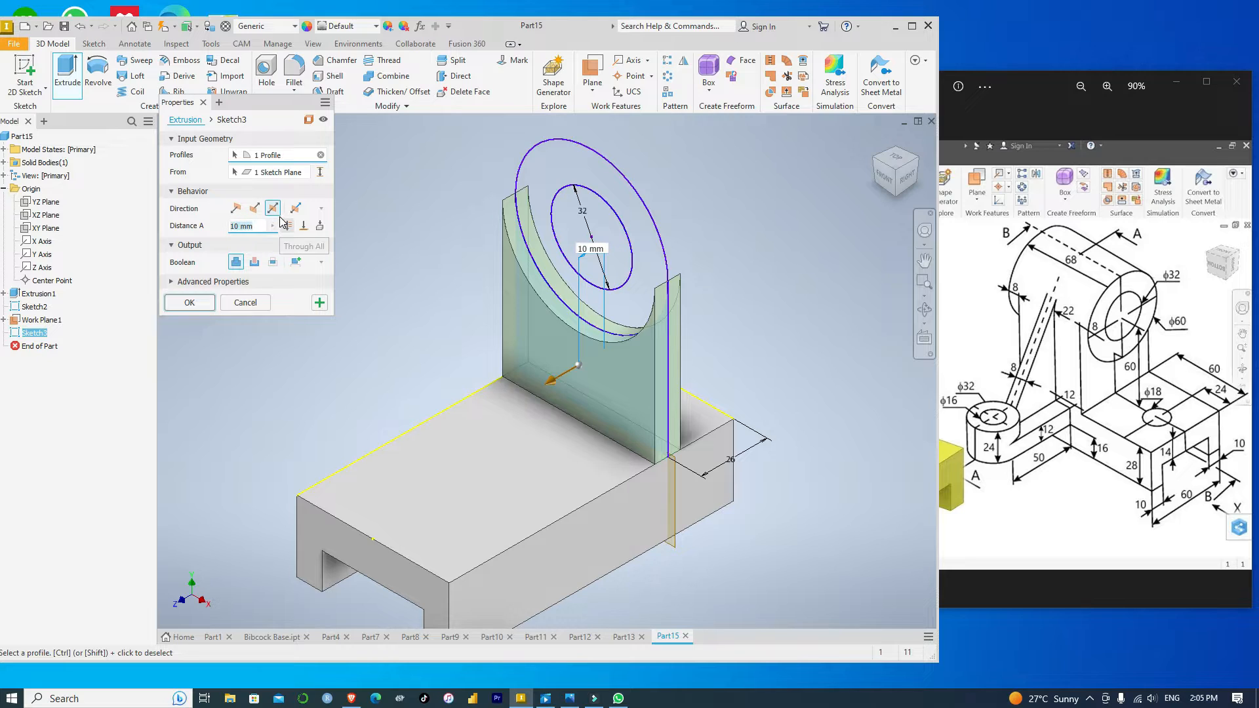
text(2)
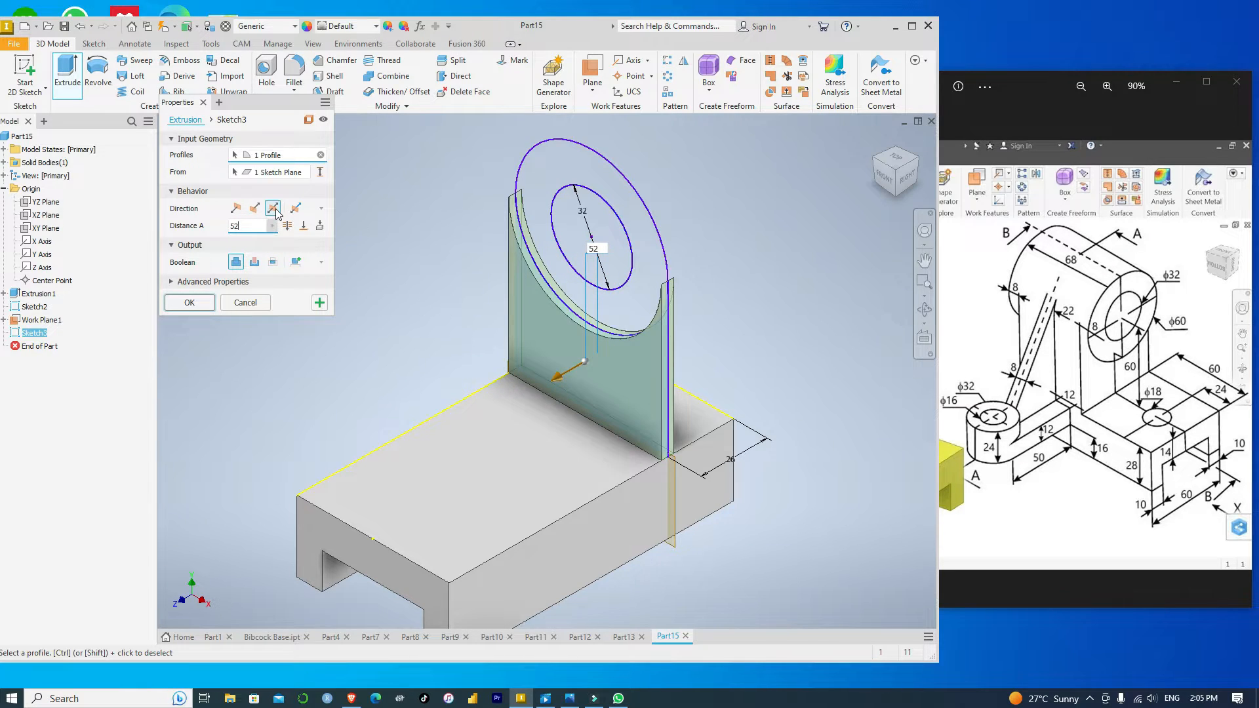
click(274, 209)
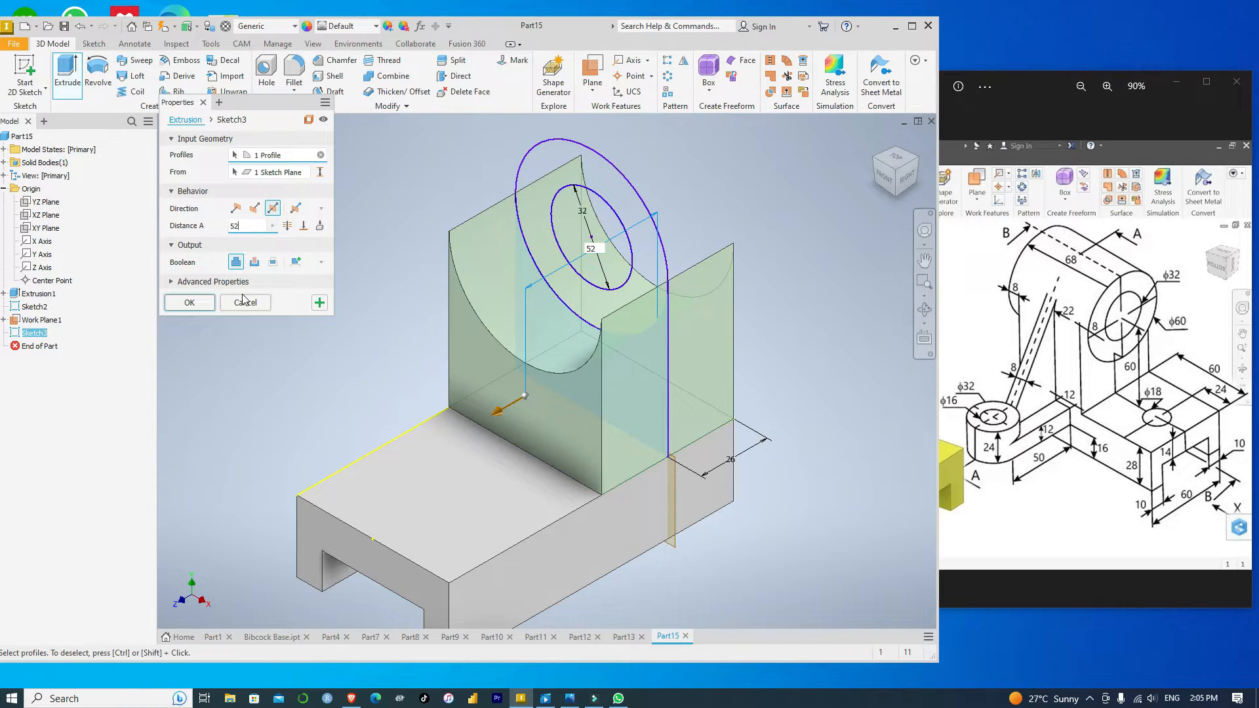
click(208, 306)
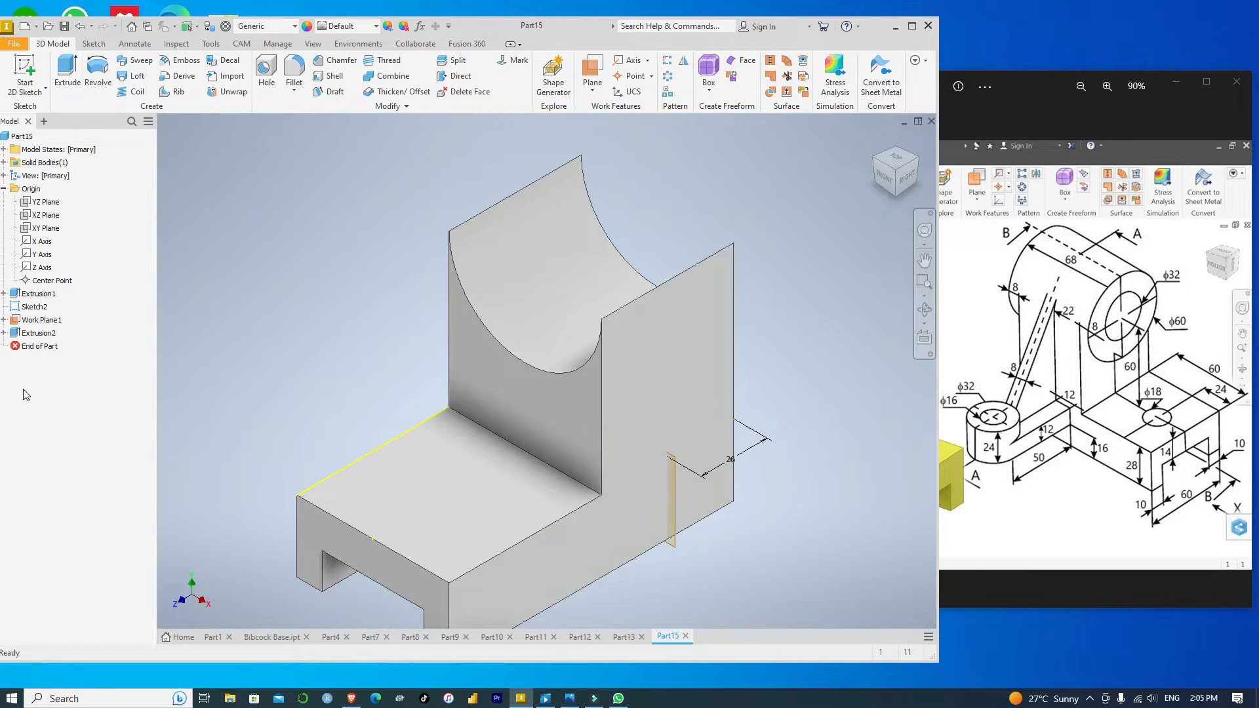
Show the upright's sketch again and extrude the ring between its two circles 68 mm symmetrically, joined to the upright.
click(4, 333)
right_click(49, 346)
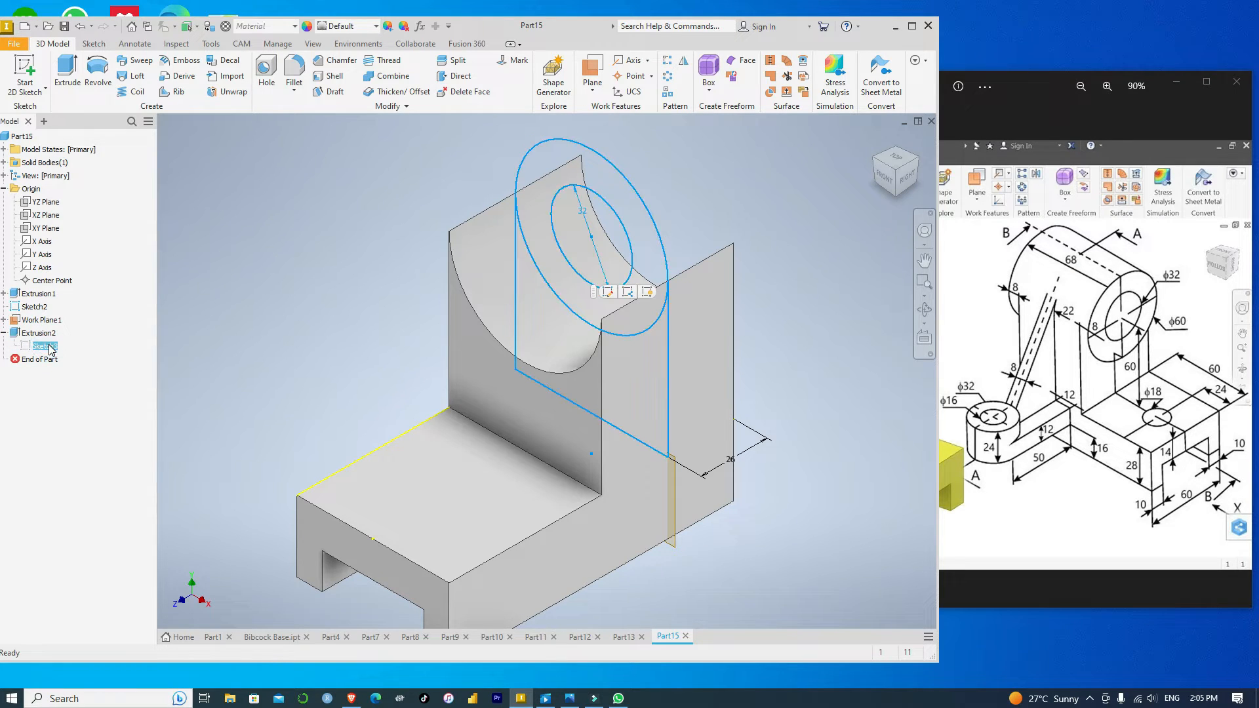
click(77, 518)
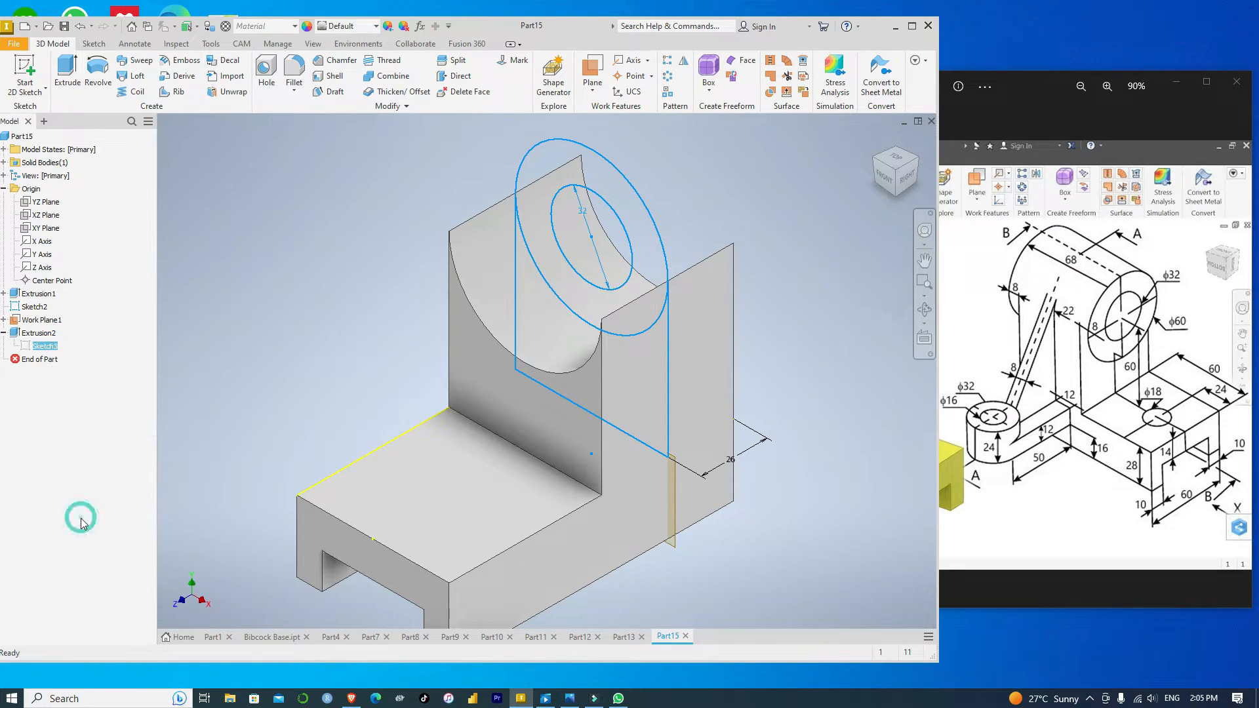
click(73, 69)
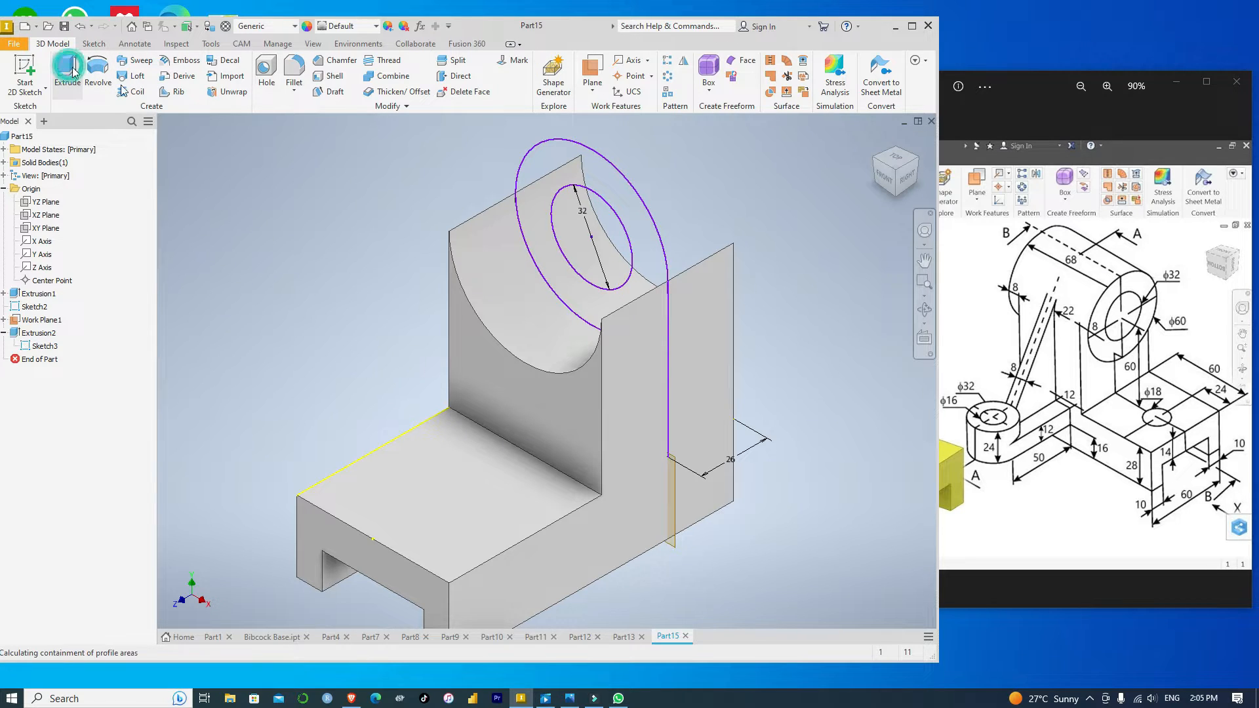
click(607, 189)
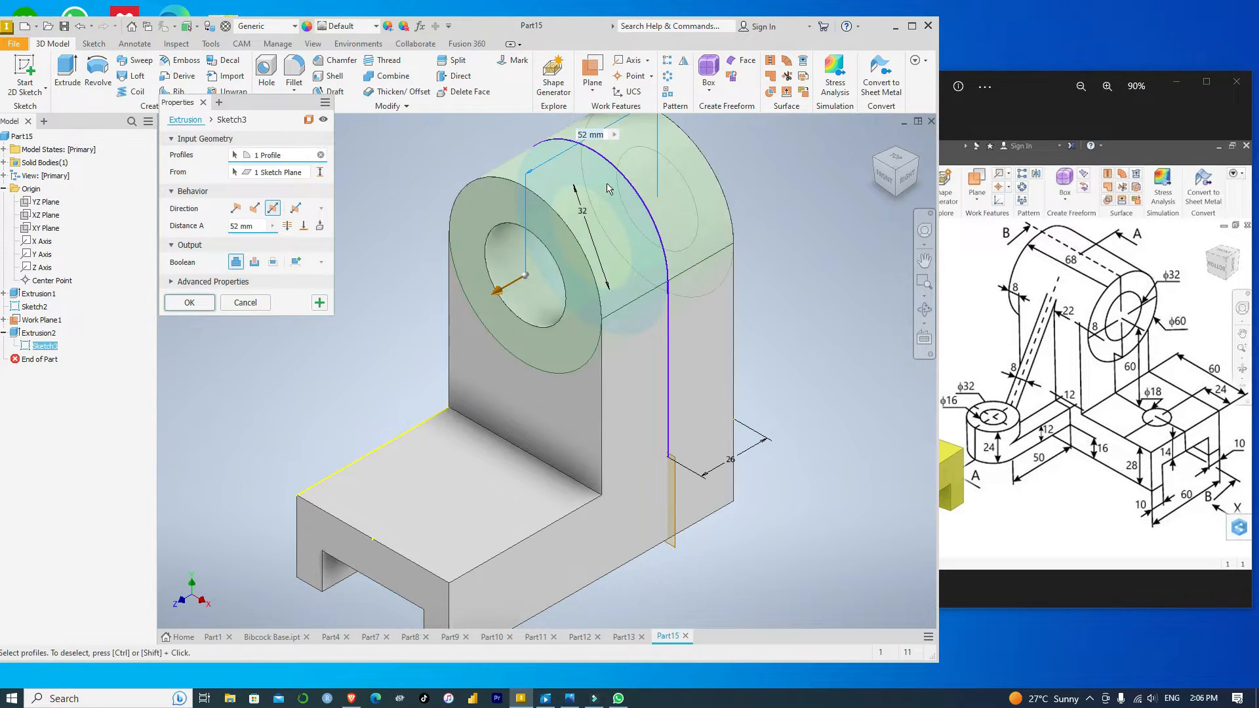
click(242, 226)
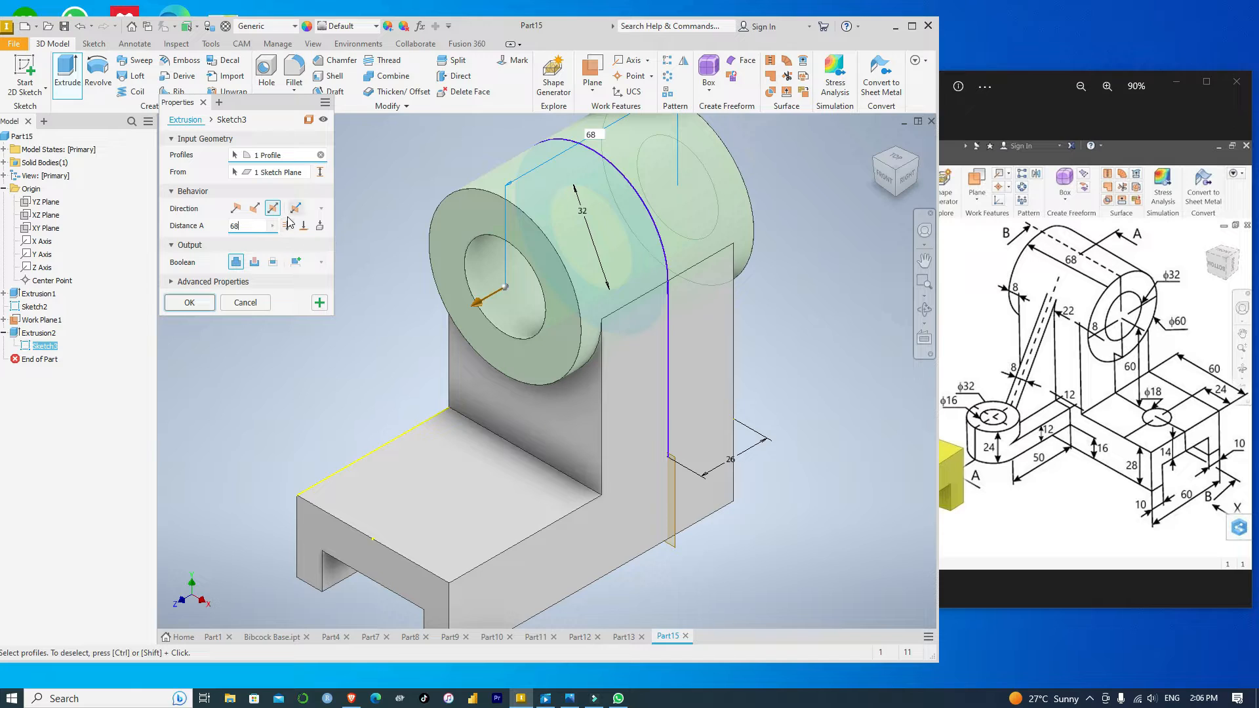
click(191, 303)
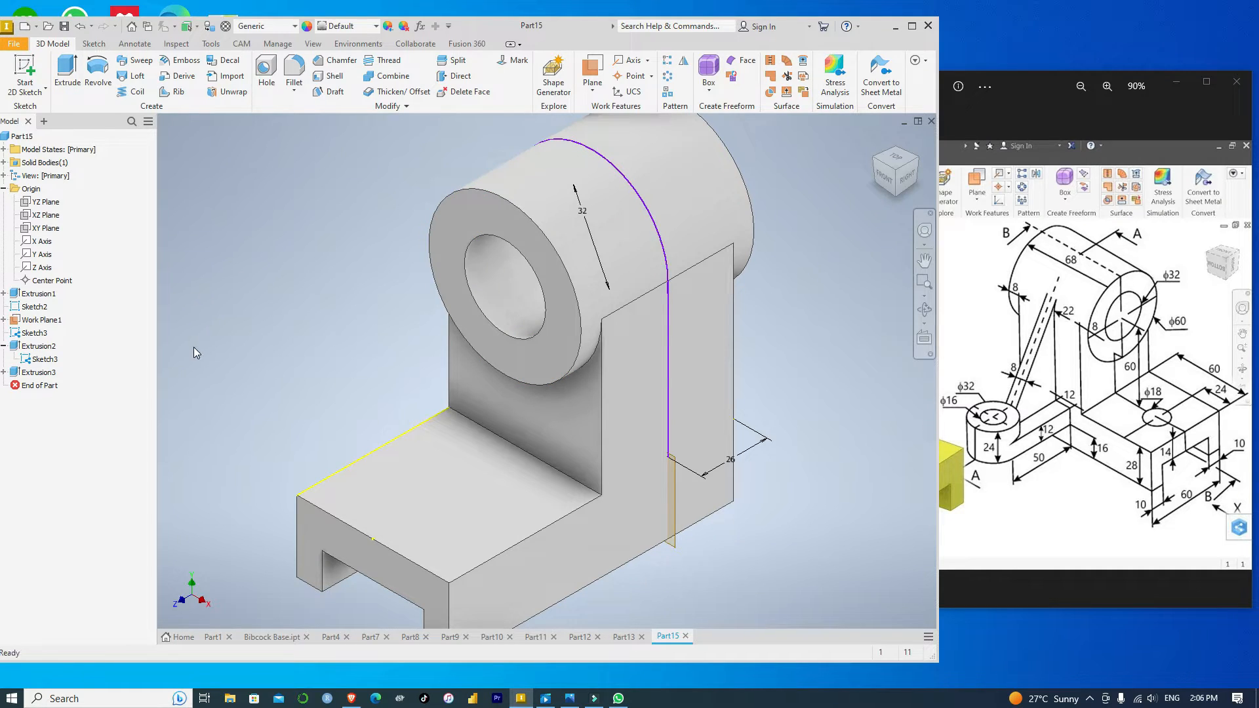
Hide the upright's sketch with the two circles and the work plane it was drawn on.
right_click(37, 364)
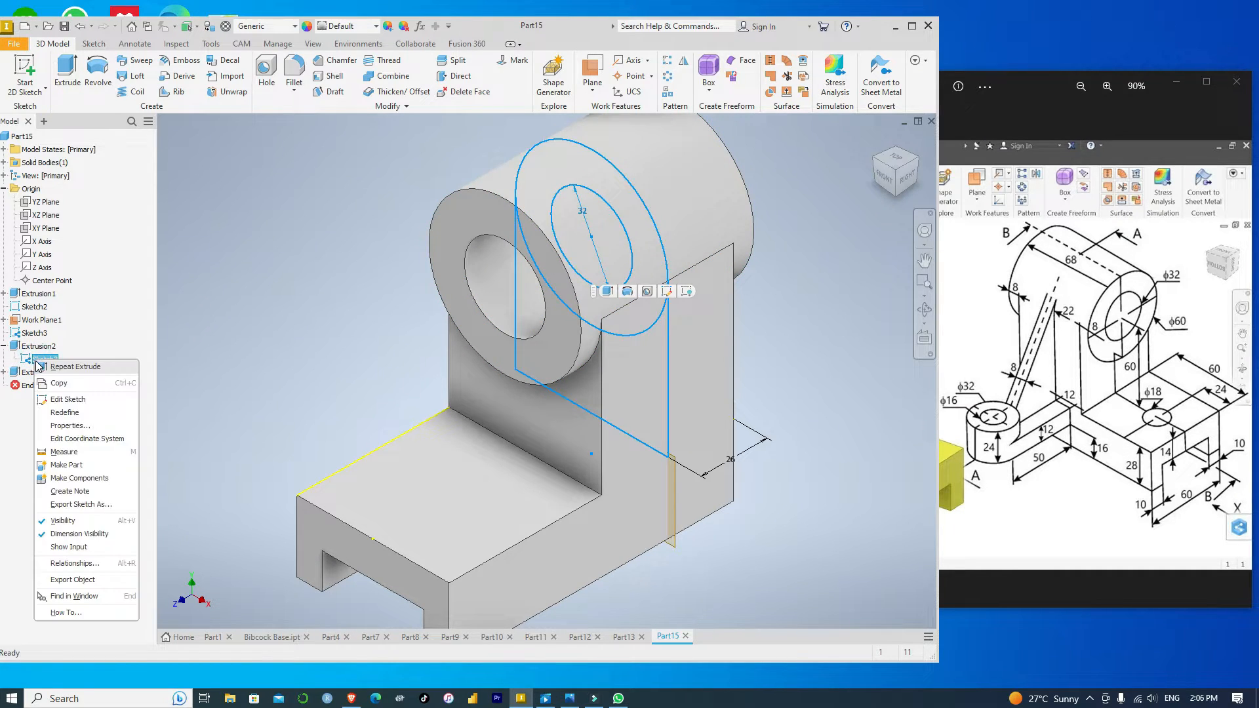
click(55, 522)
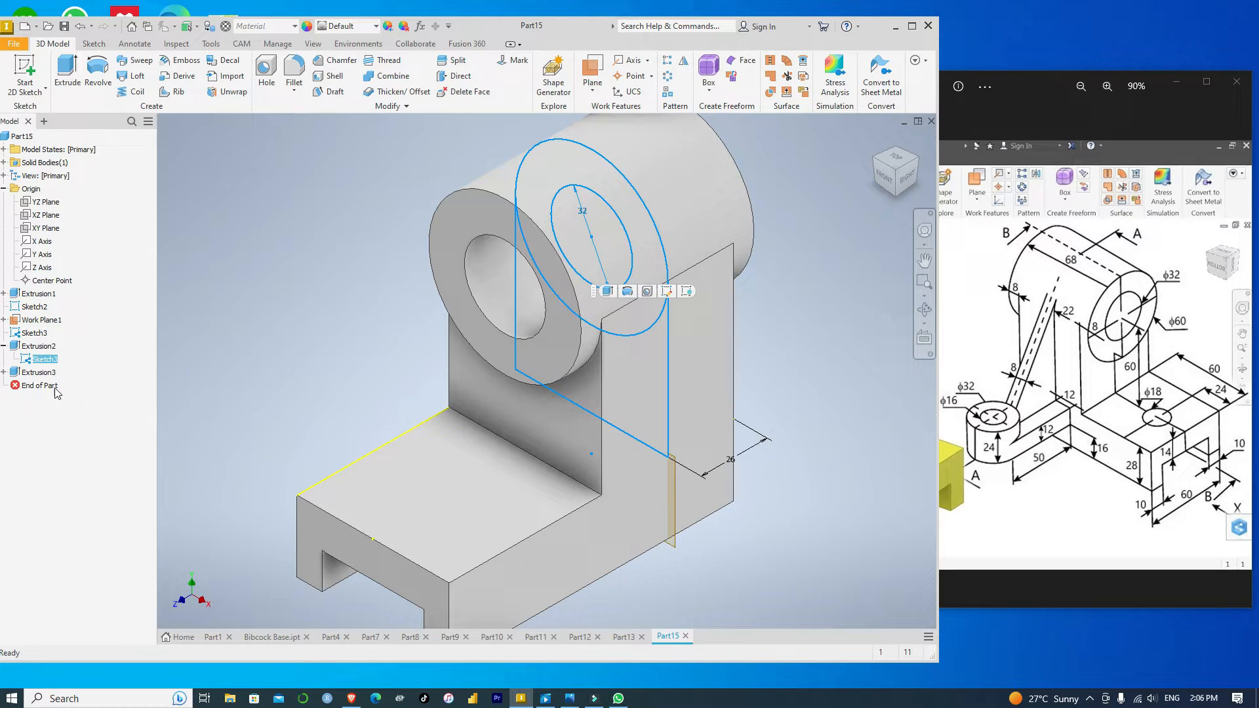
click(45, 401)
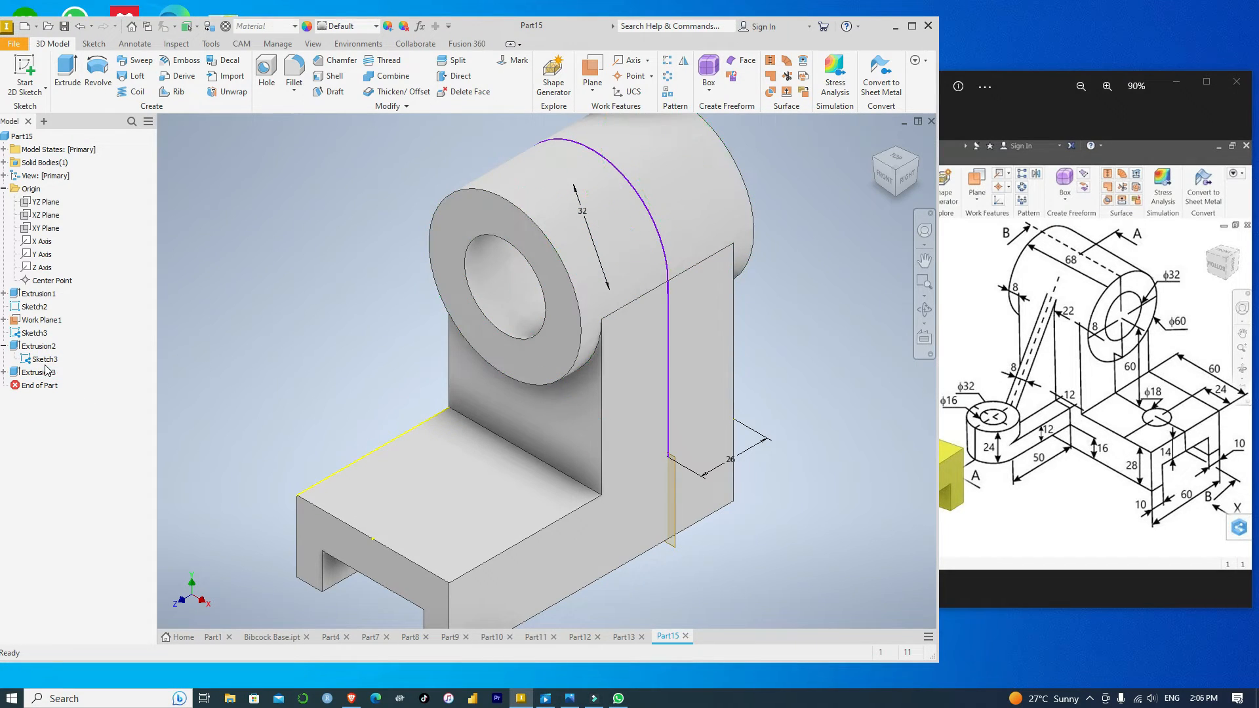
right_click(49, 365)
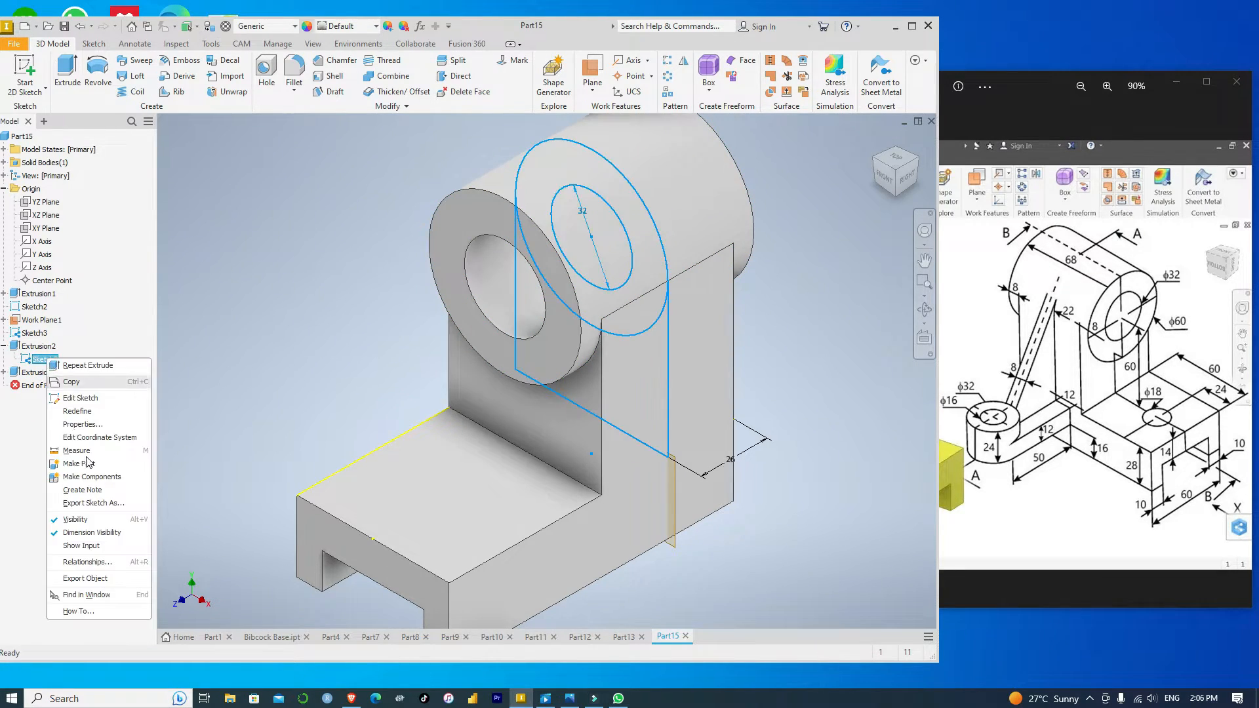
click(60, 521)
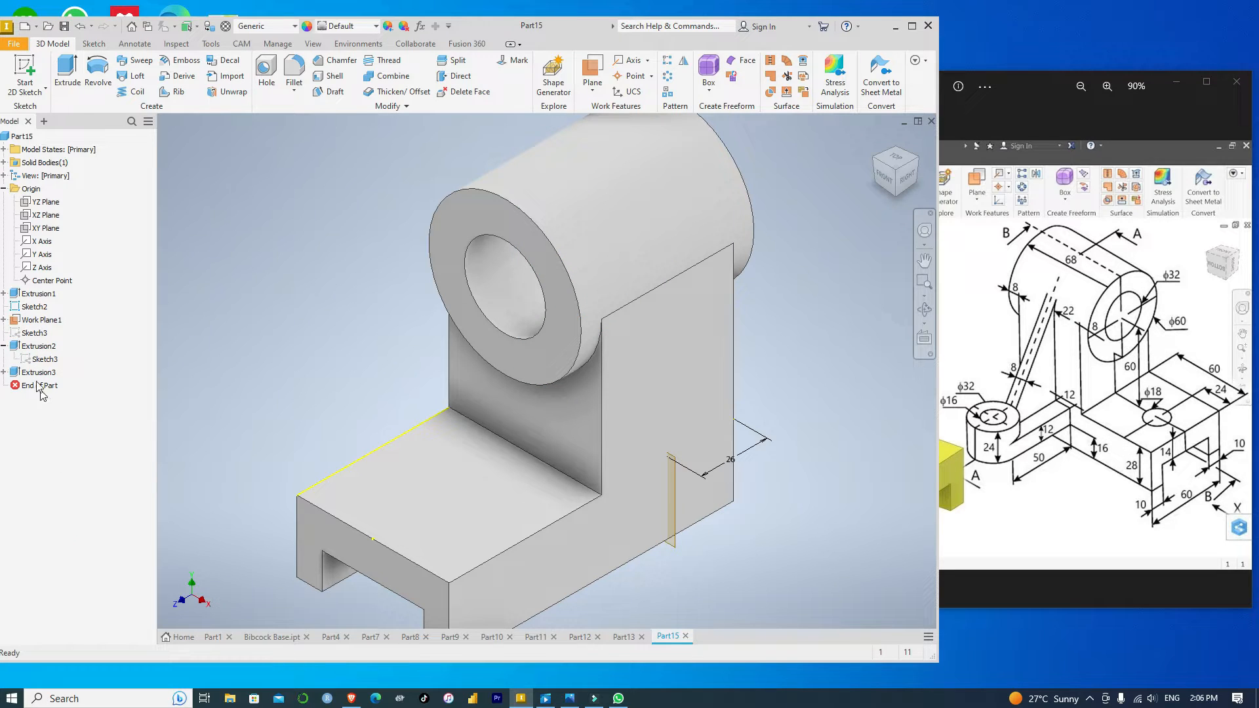
click(43, 320)
right_click(43, 323)
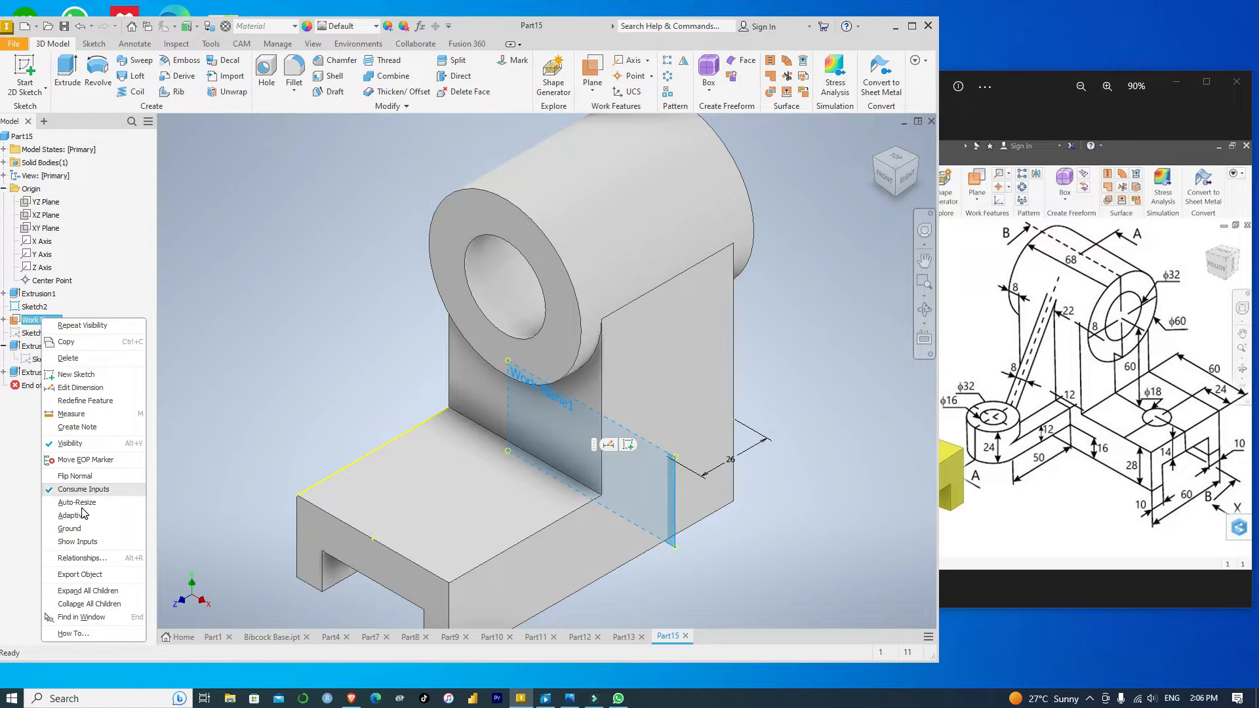
click(56, 449)
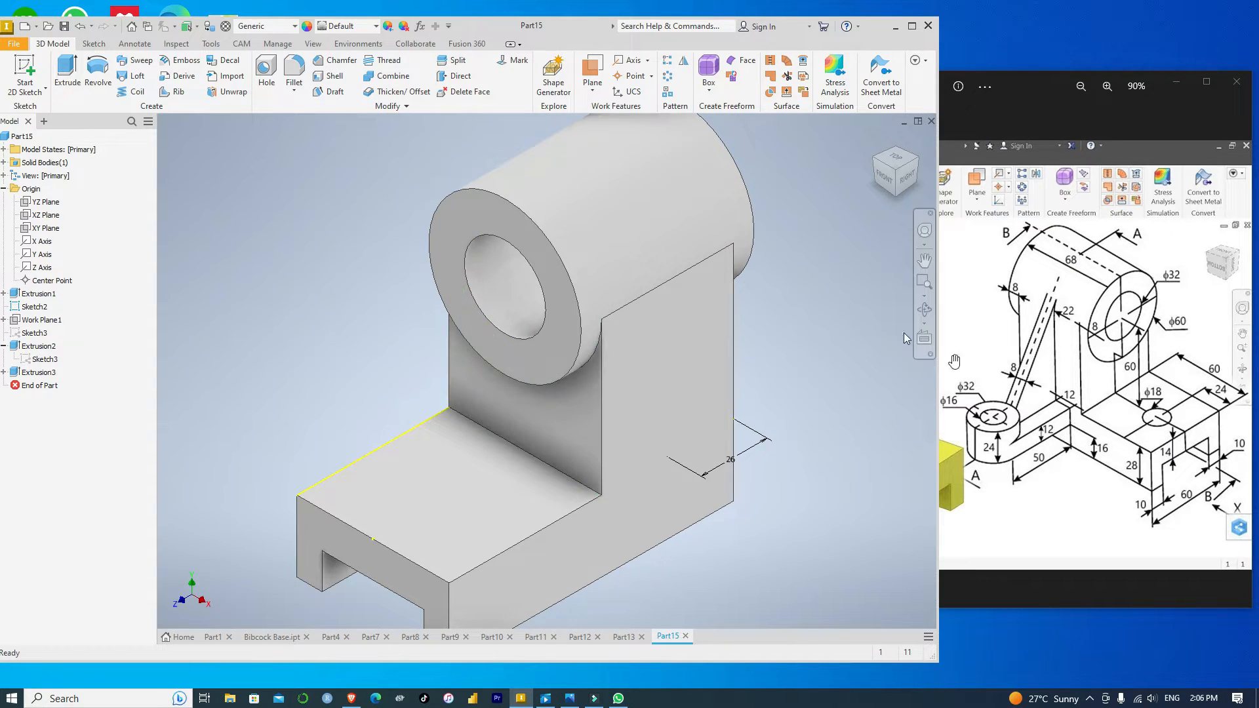
Start a sketch on the base's upper face and draw a line across its full width about 18 mm from the front edge.
click(481, 505)
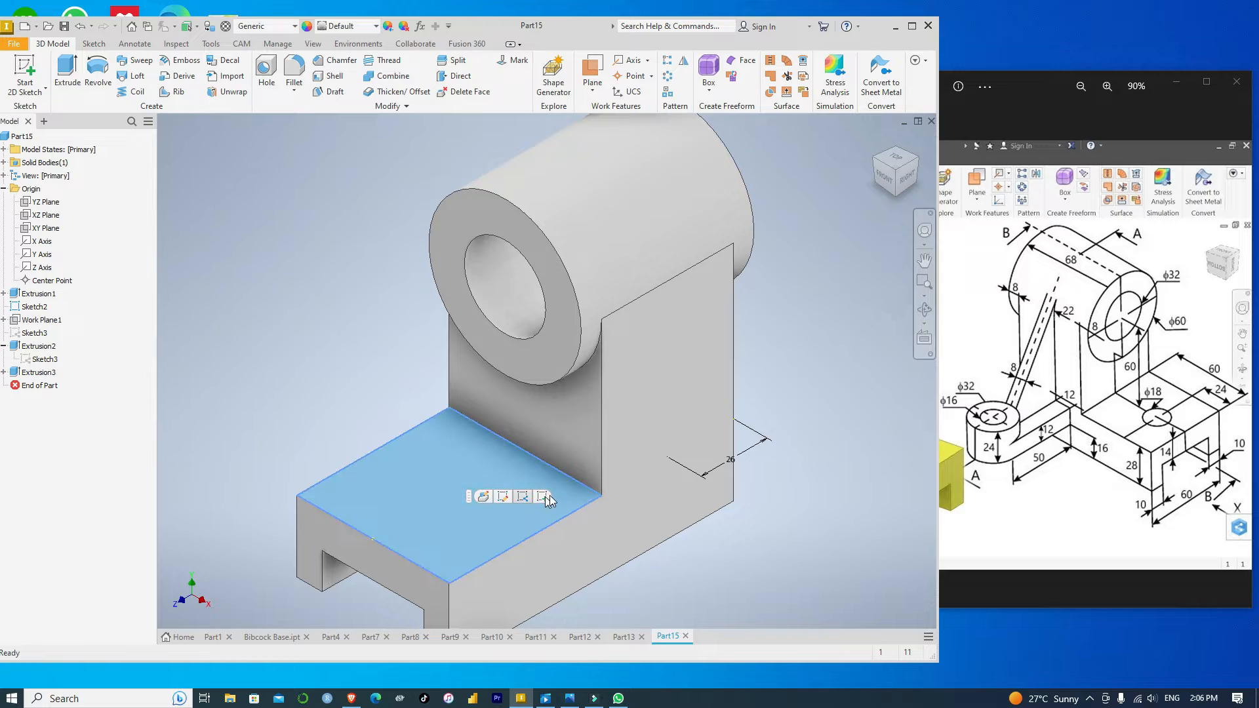
click(544, 500)
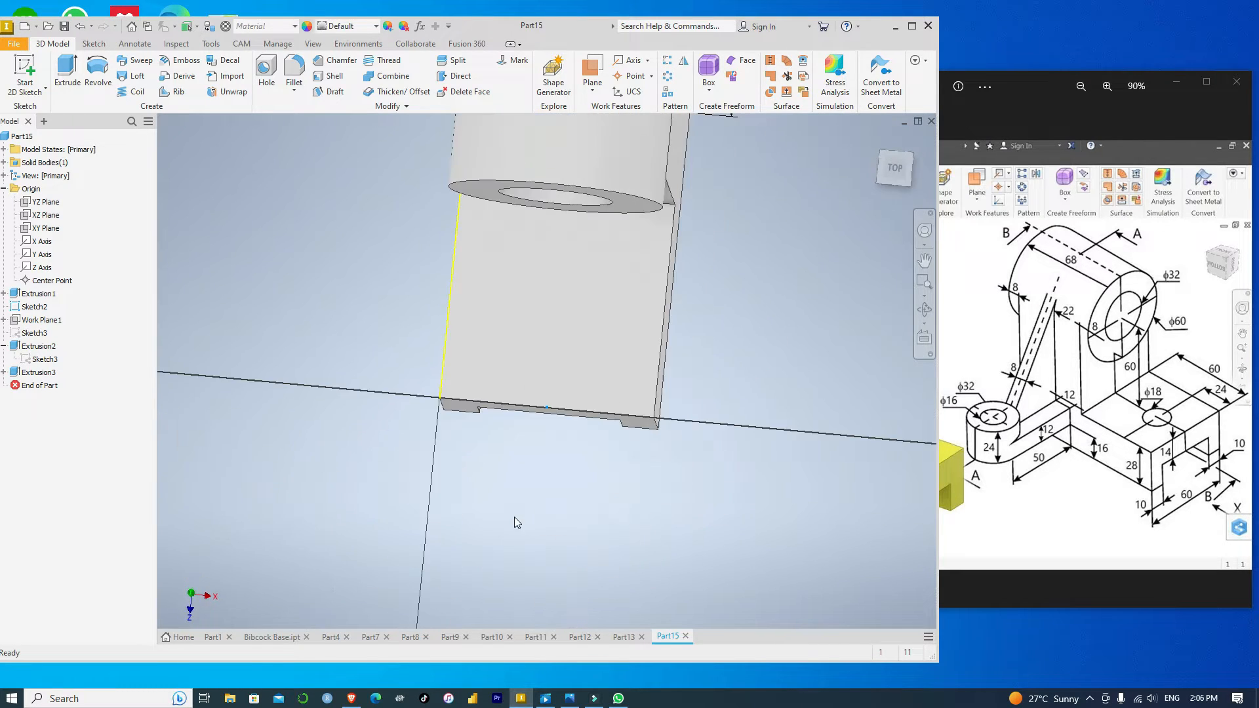
click(66, 73)
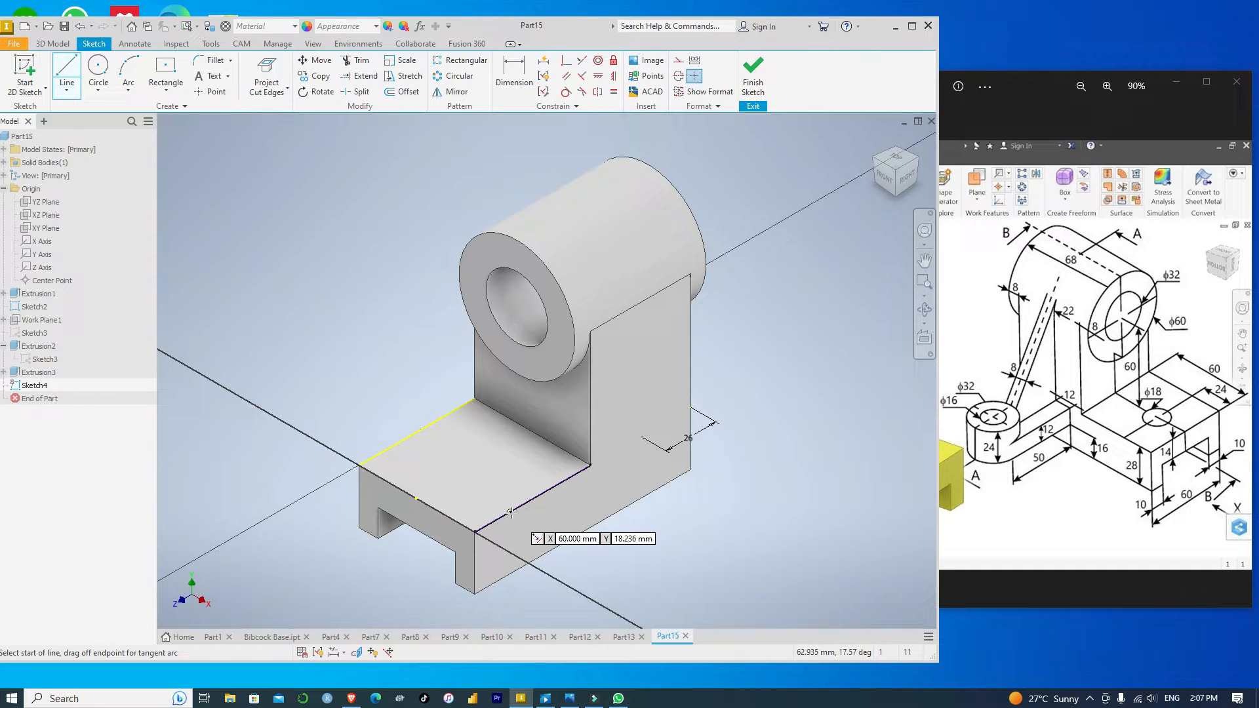
click(510, 512)
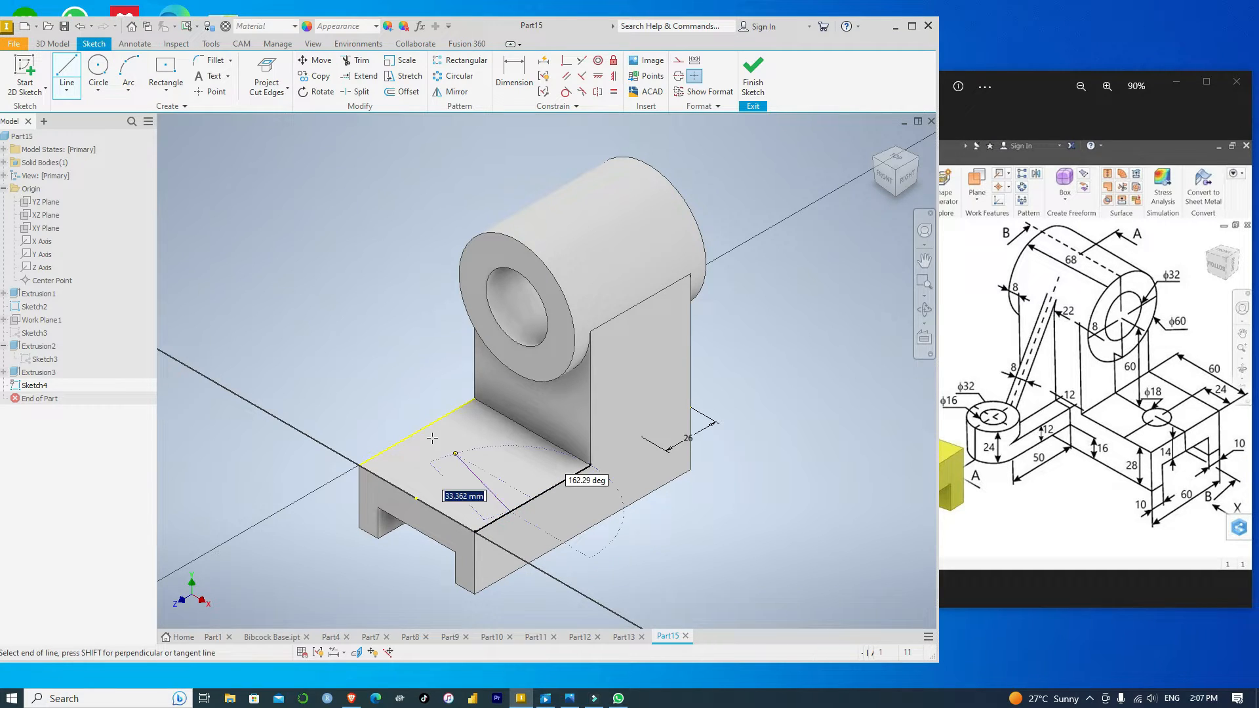
double_click(395, 444)
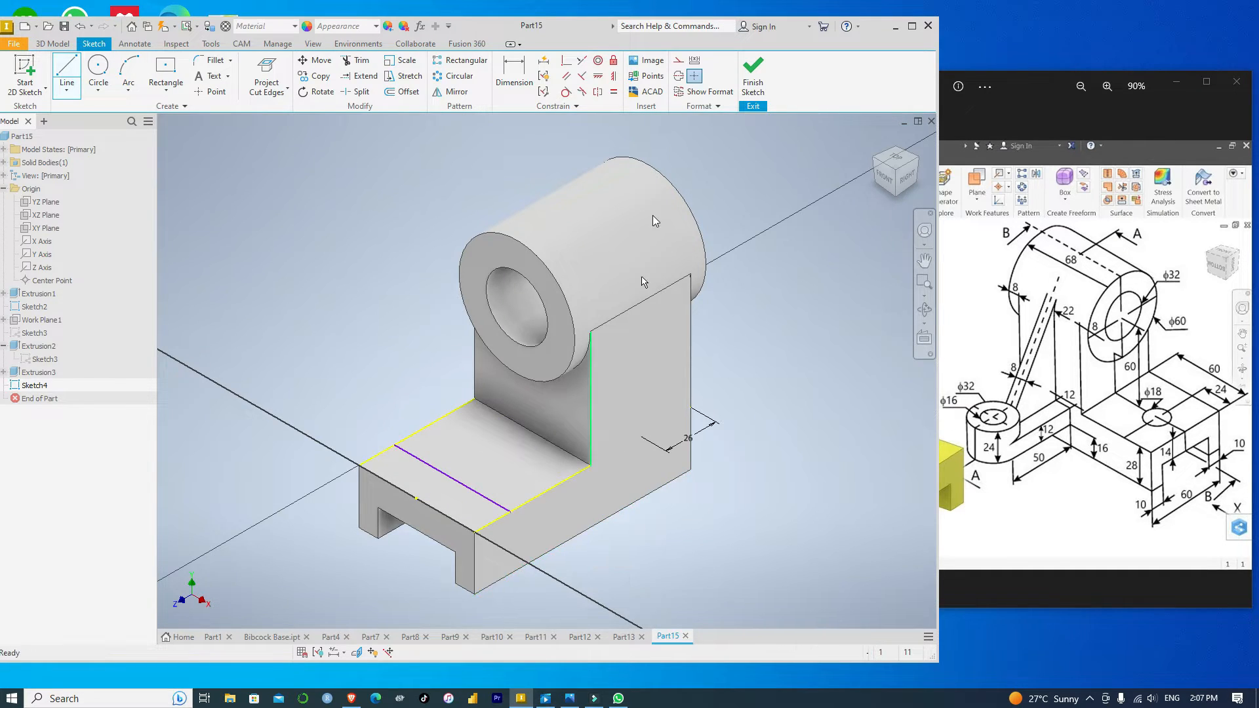
Dimension the line's distance from the base's front edge and set it to 24 mm.
click(522, 77)
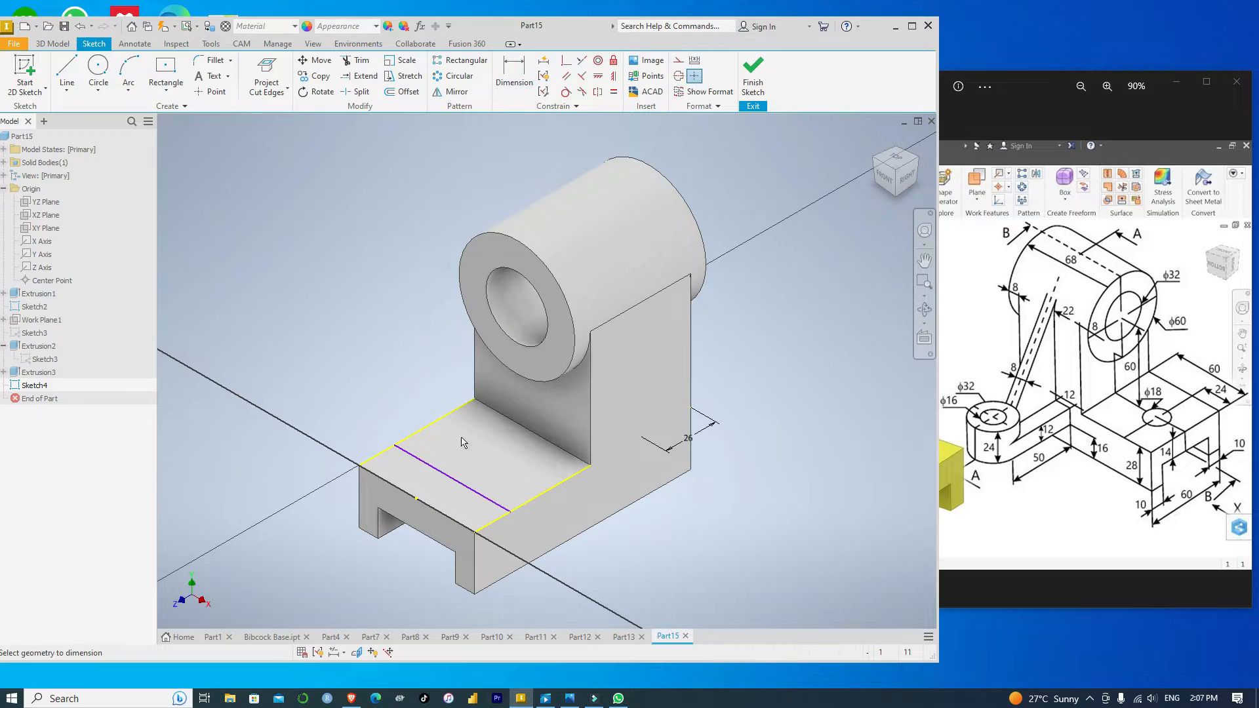
click(436, 511)
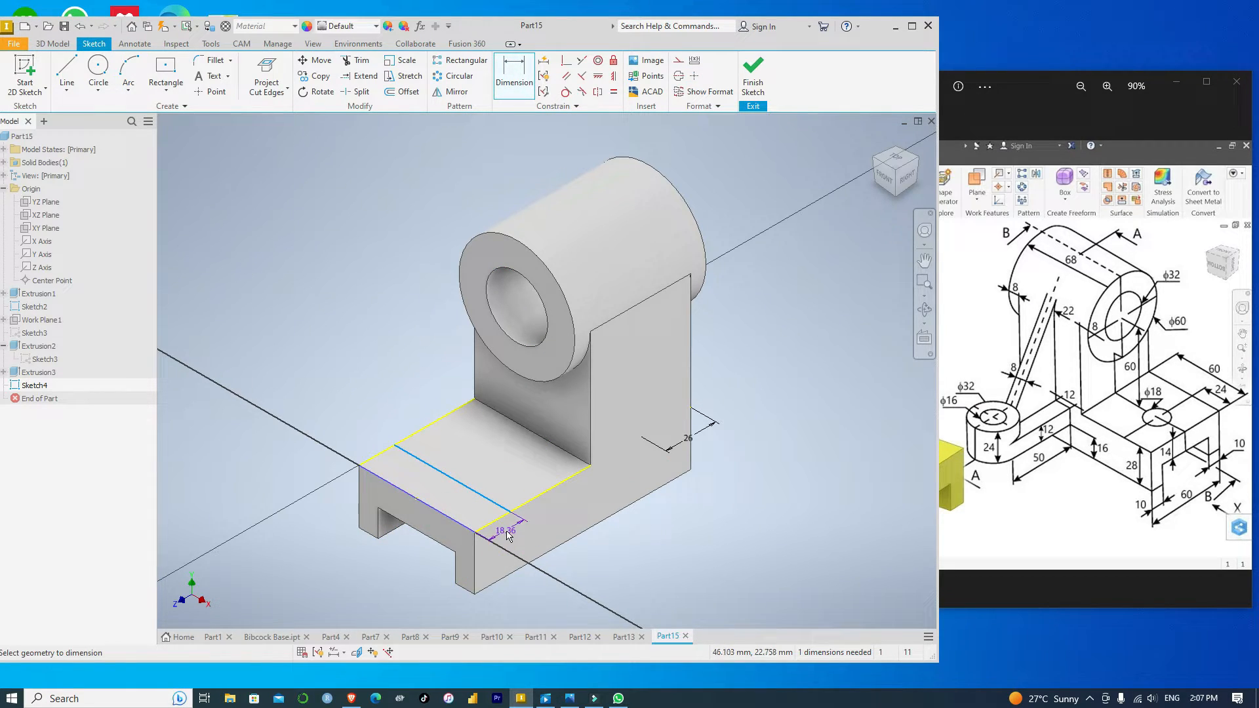
click(507, 534)
text(2)
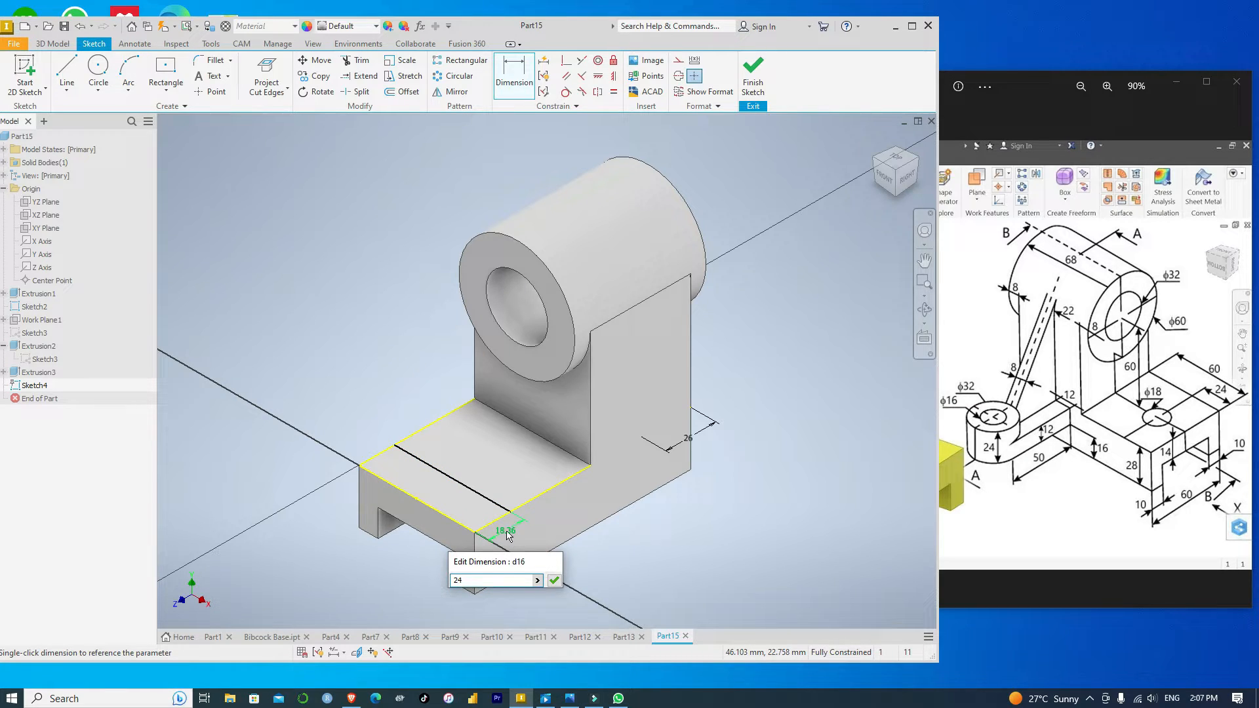
text(4)
key(Return)
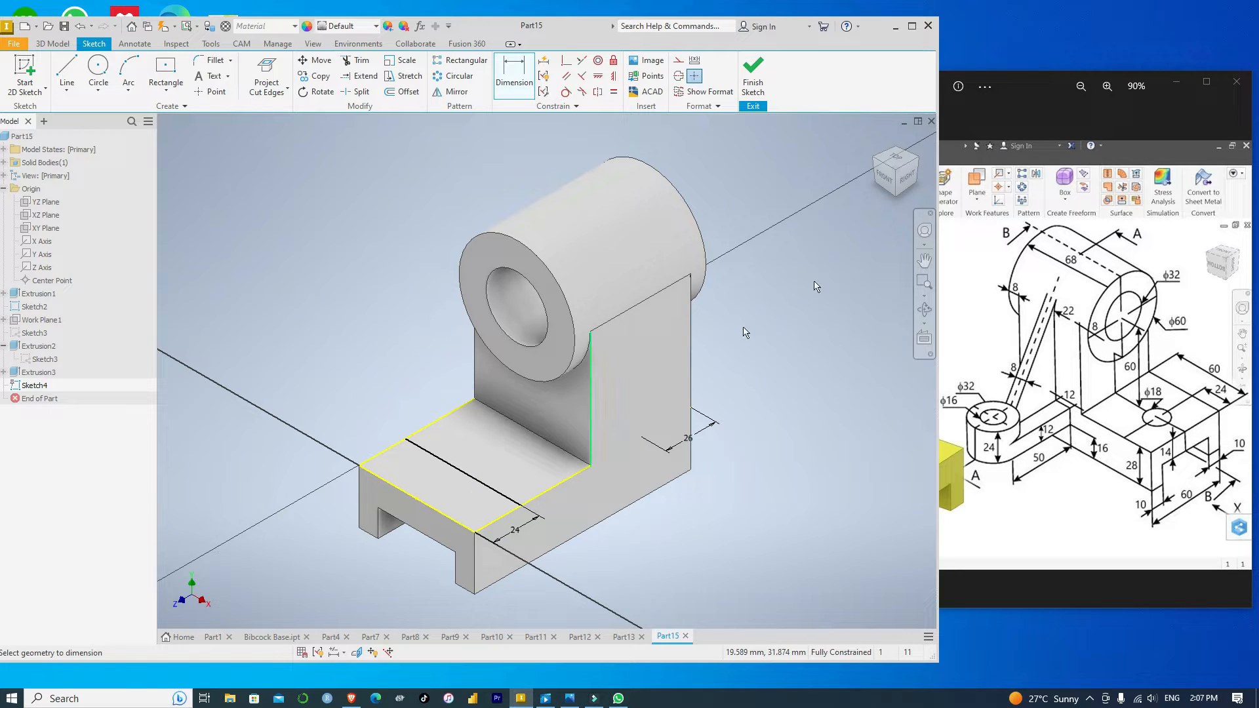
Draw an 18 mm diameter circle centred on the midpoint of the line across the base.
click(896, 157)
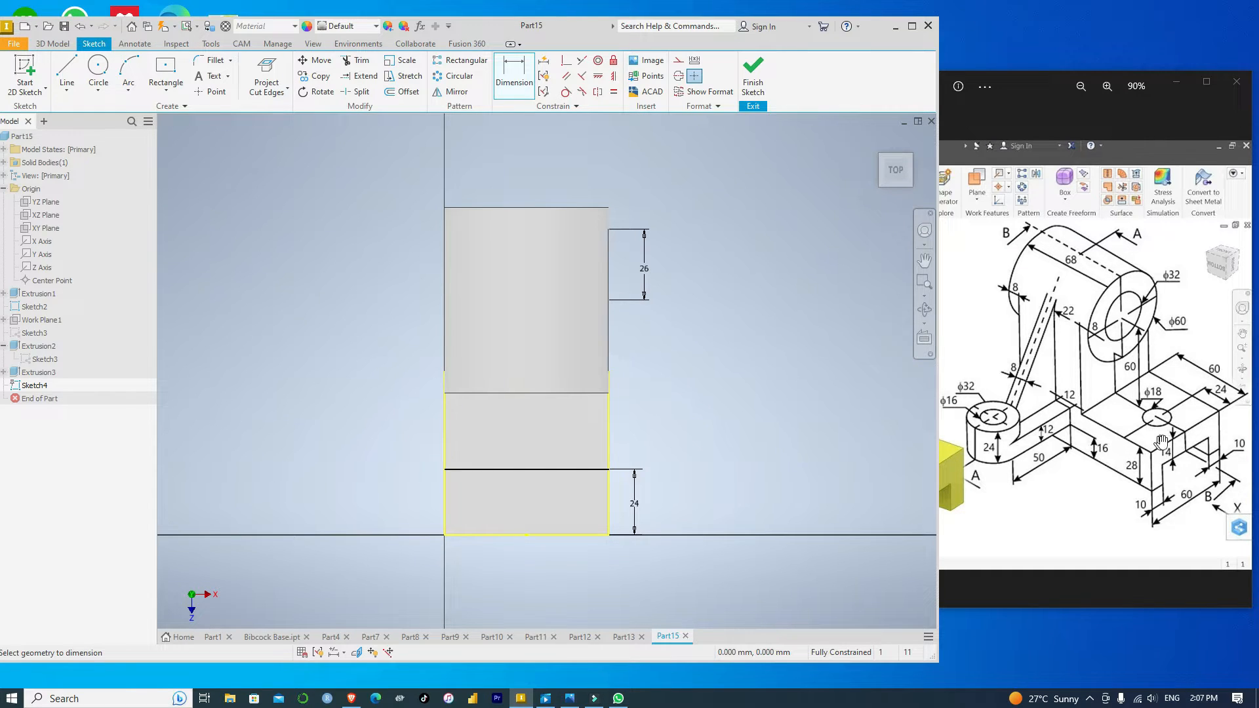
click(99, 67)
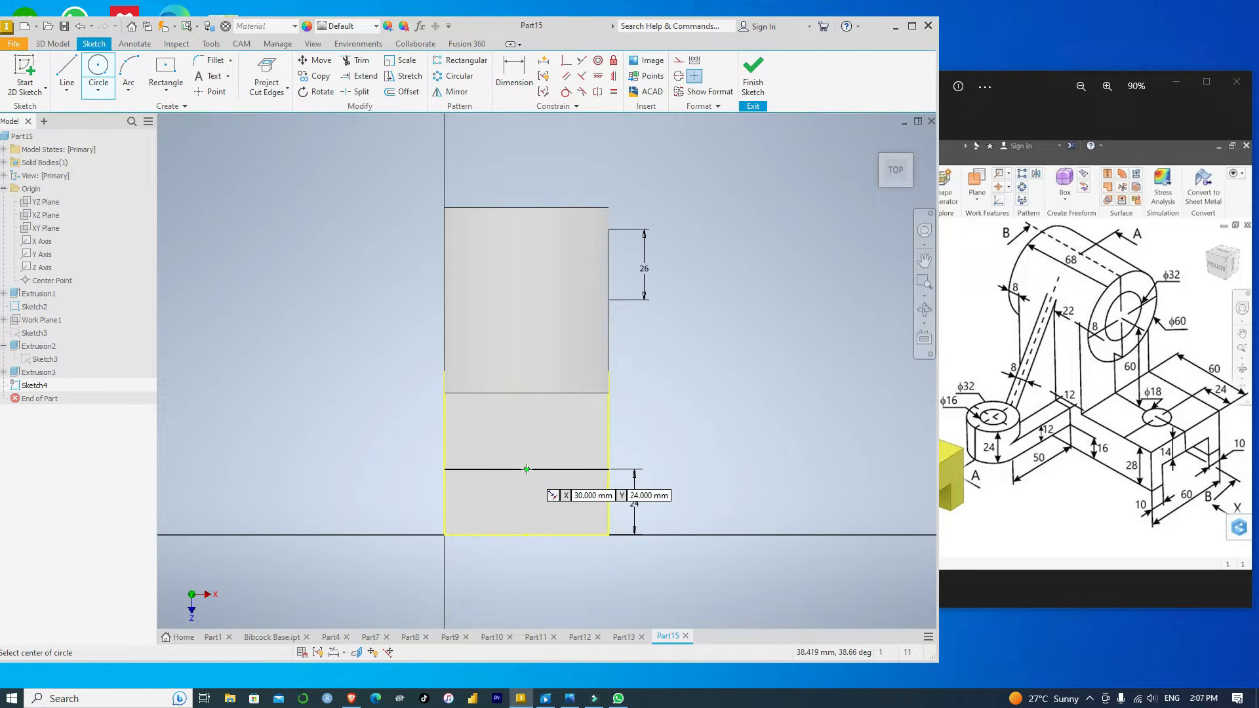
click(526, 469)
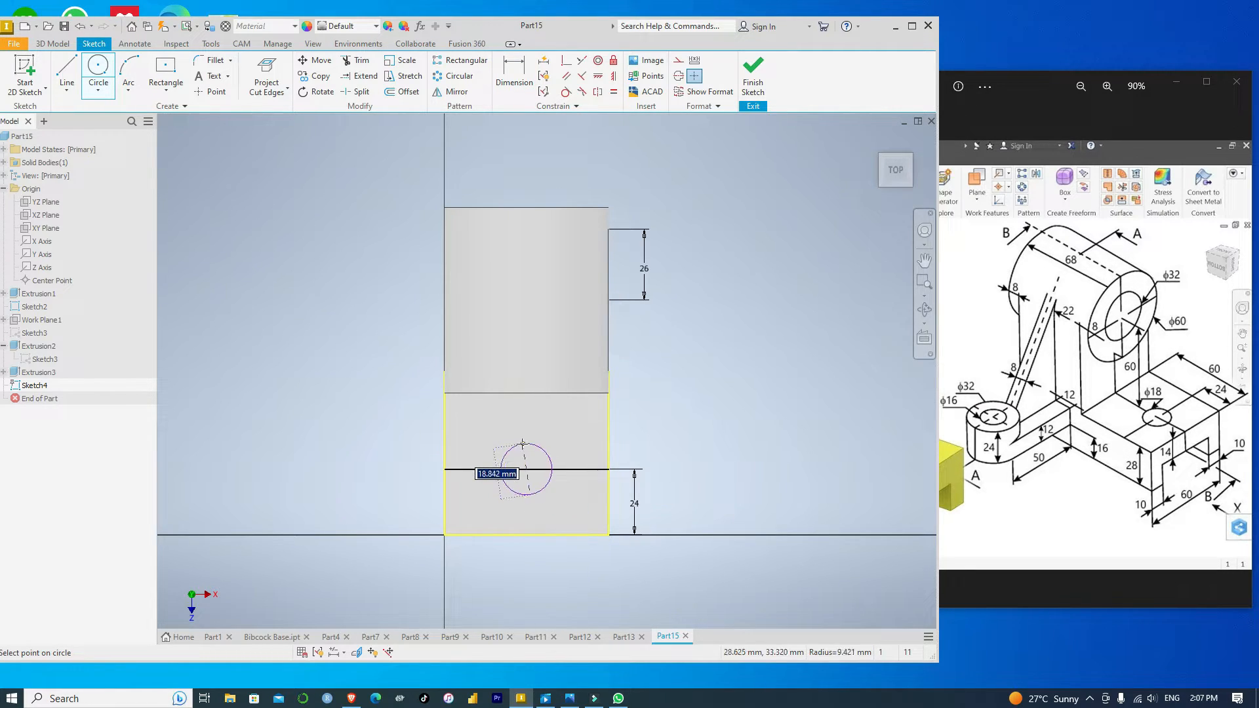
text(18)
key(Return)
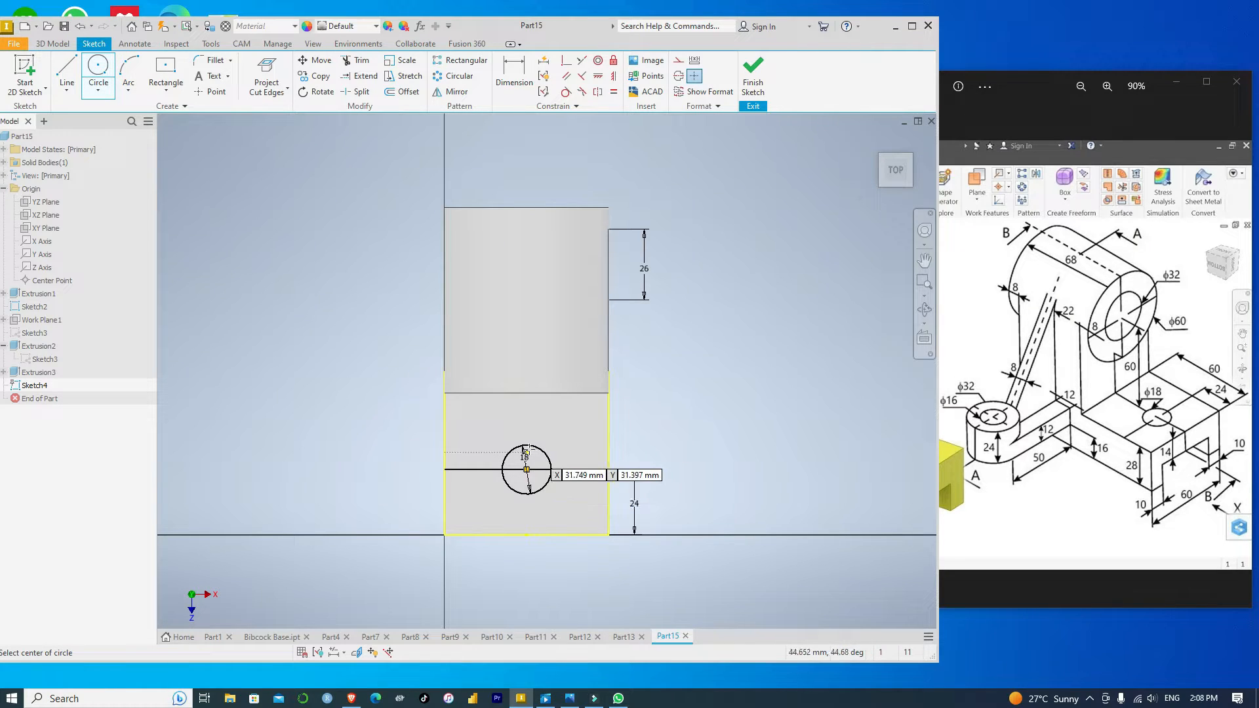
key(Escape)
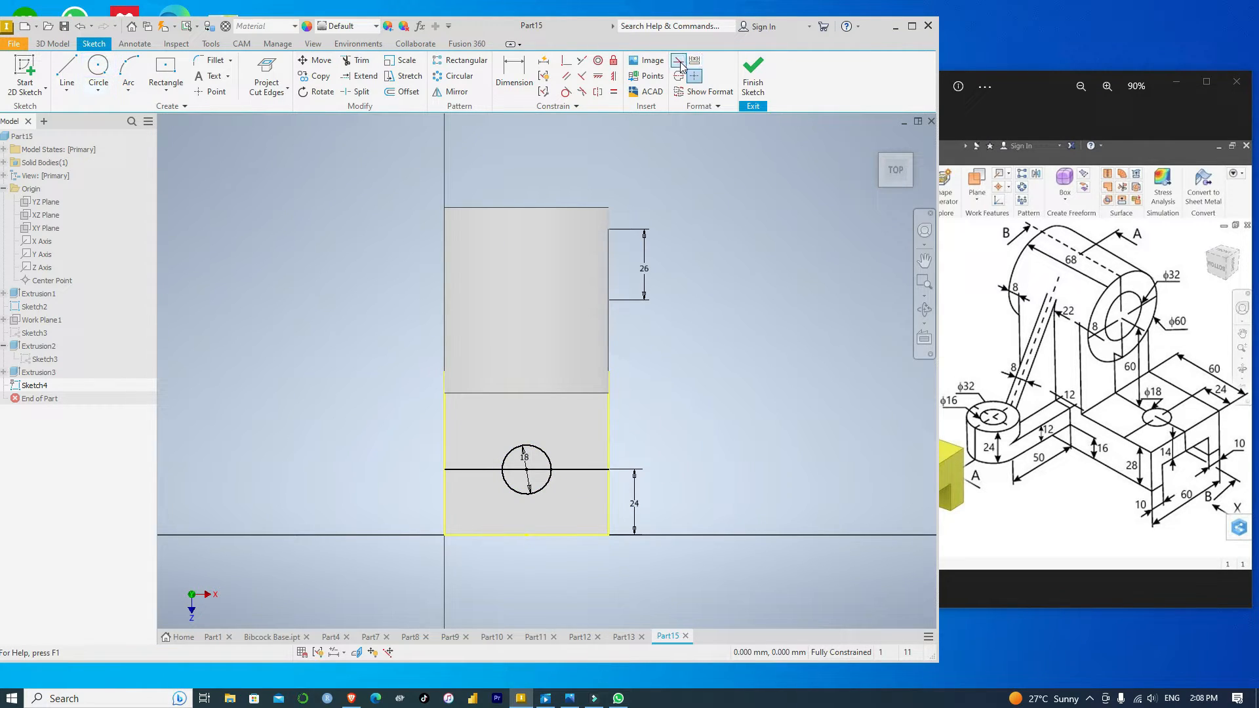
Convert the line across the base to construction geometry and trim its portions outside the circle.
click(539, 470)
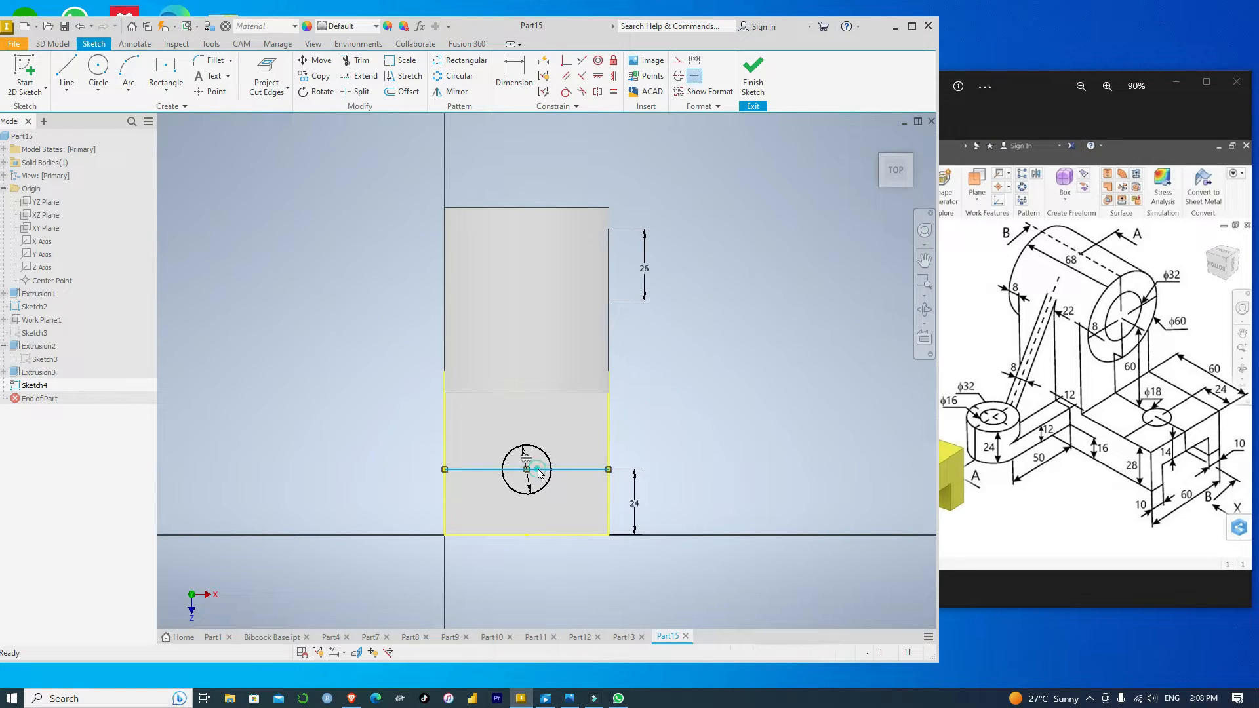
click(679, 59)
click(589, 488)
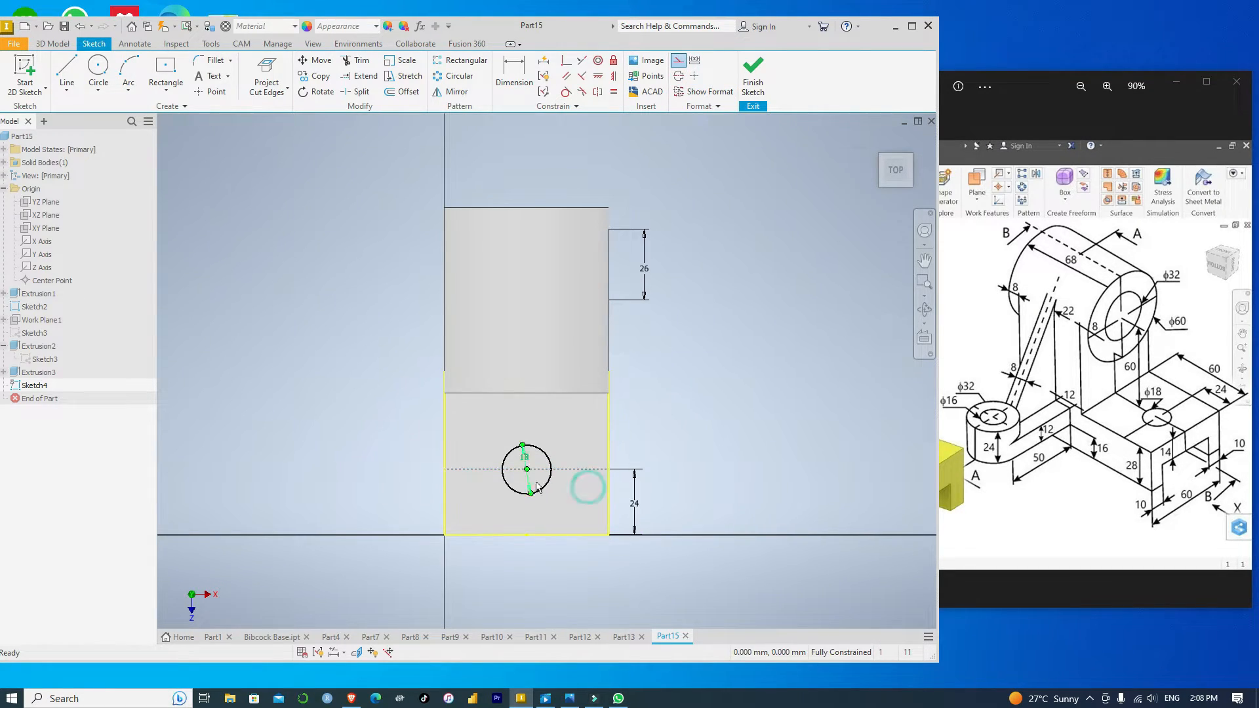
click(357, 60)
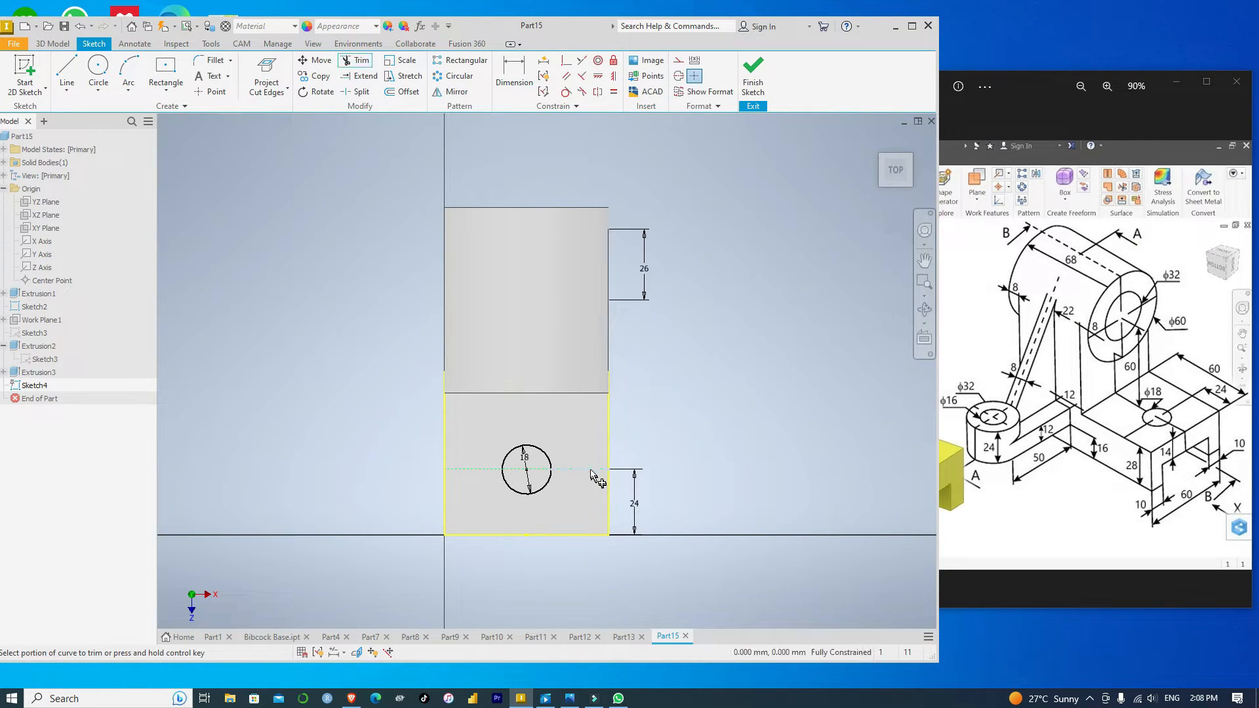
click(591, 469)
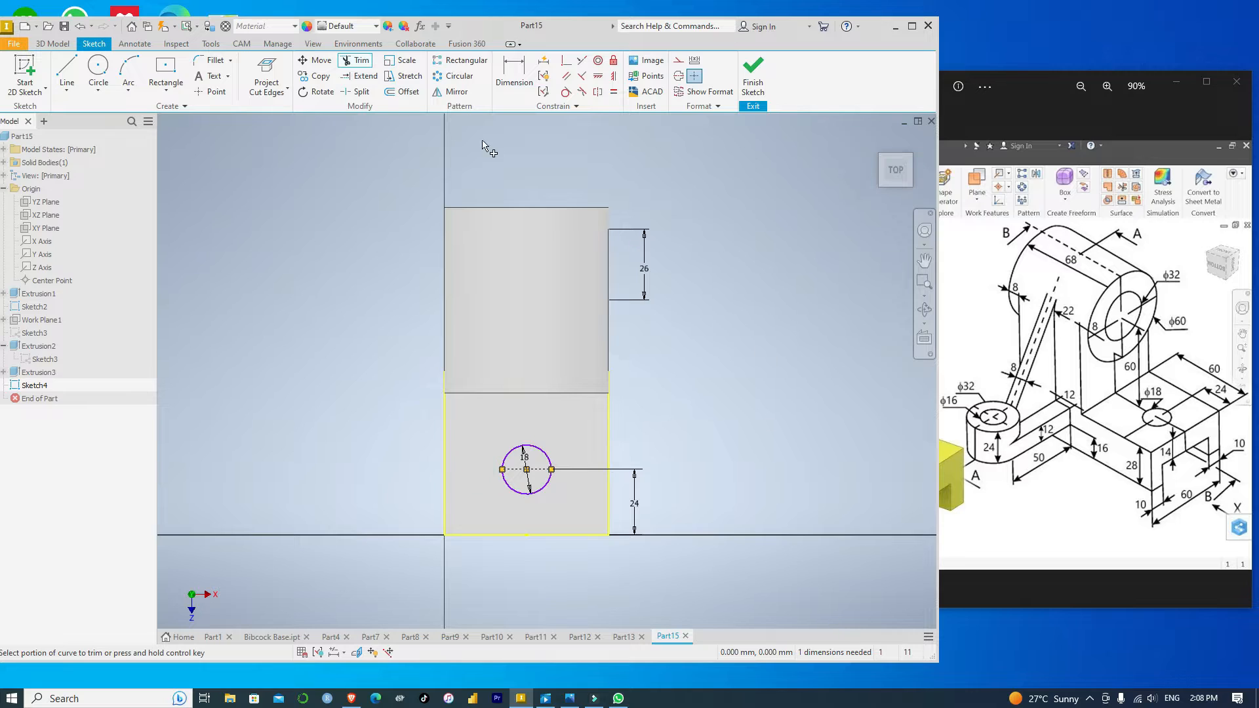
Cut the 18 mm circle downward through all of the base with Extrude.
key(e)
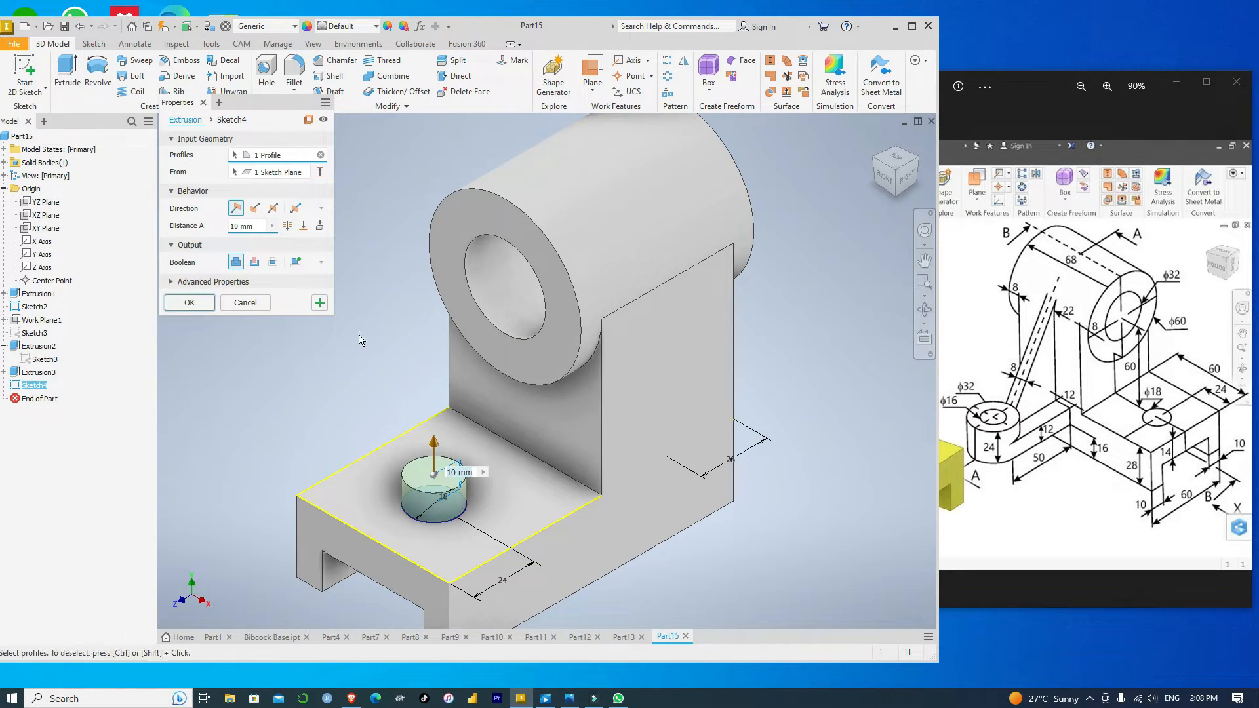
click(255, 210)
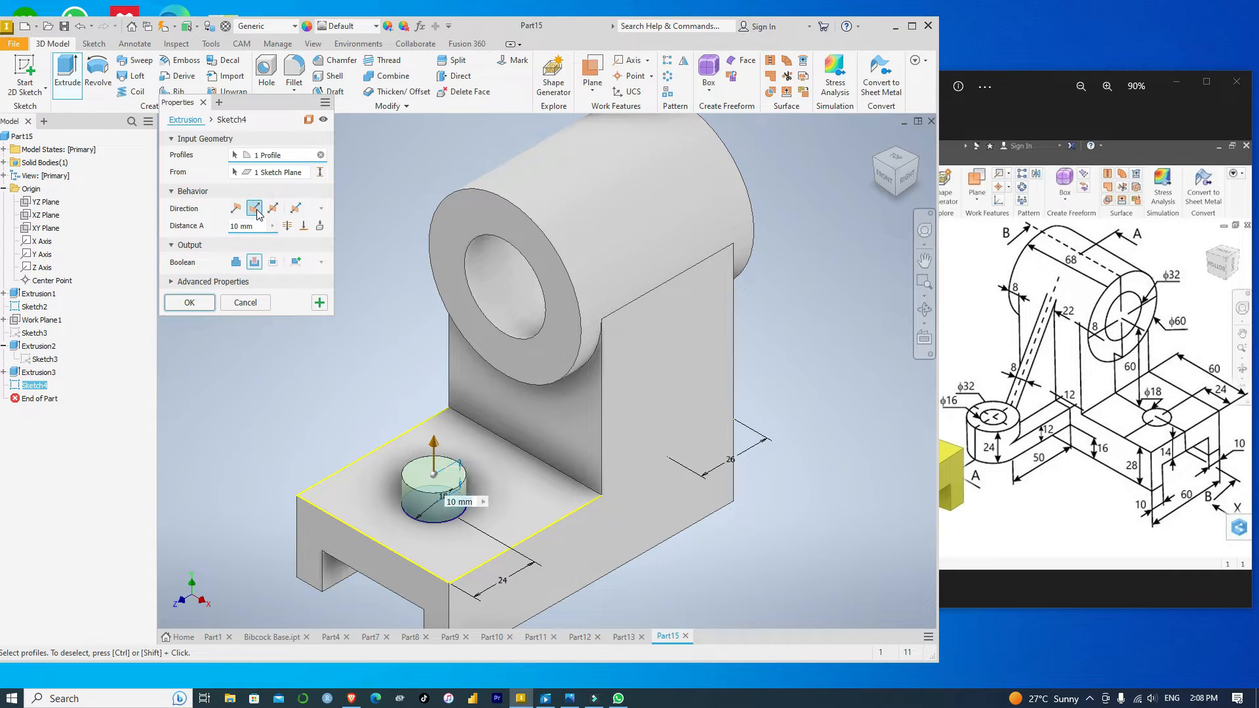
click(288, 226)
click(189, 303)
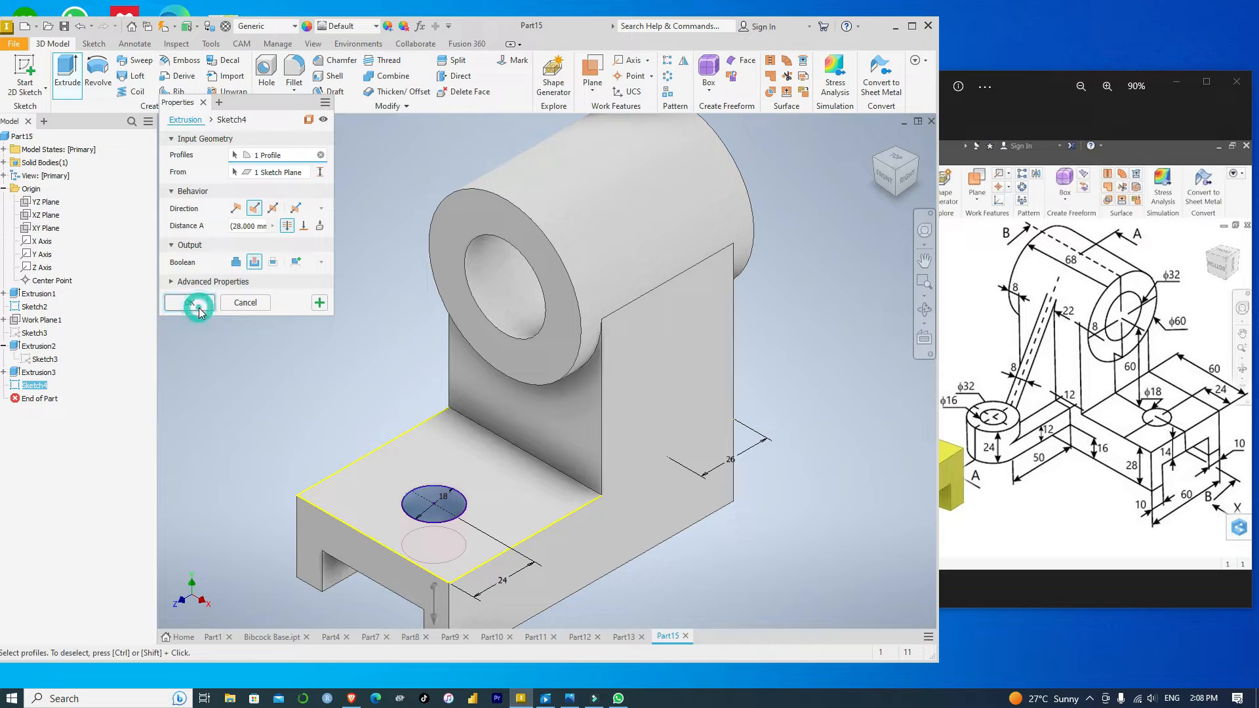
Examine the bracket from several sides and check where the XZ plane crosses the base in the left view.
click(894, 161)
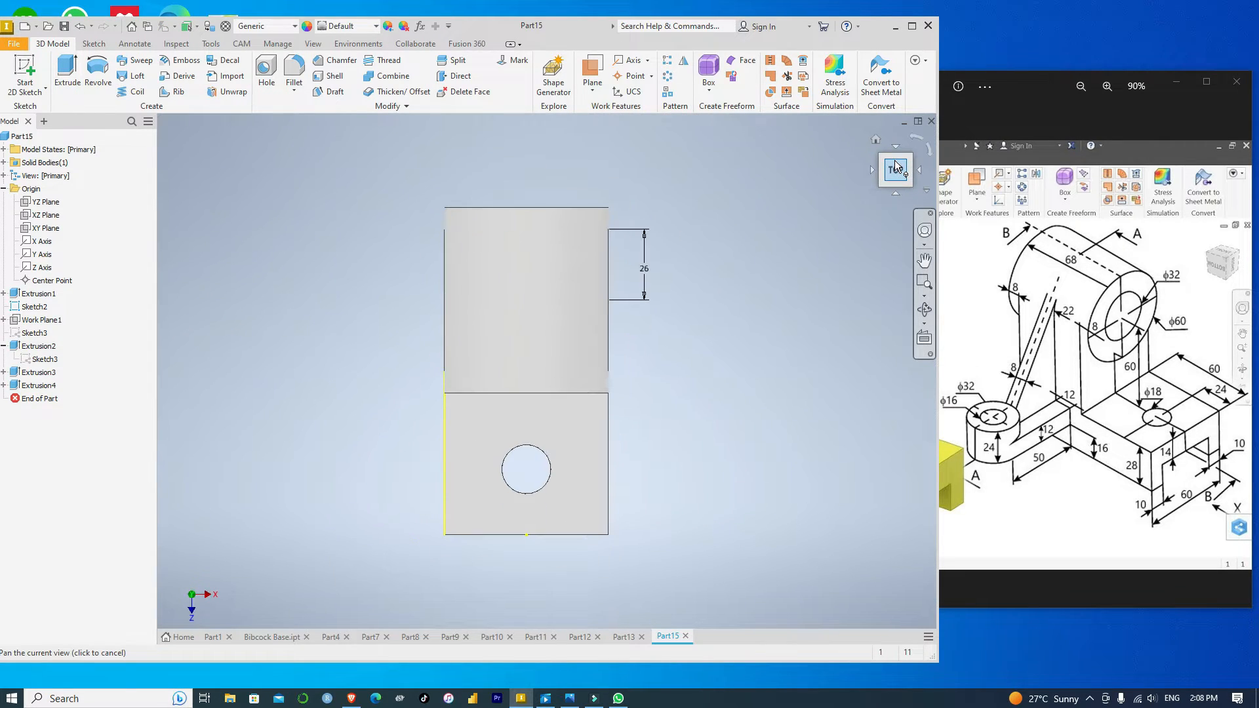
click(912, 161)
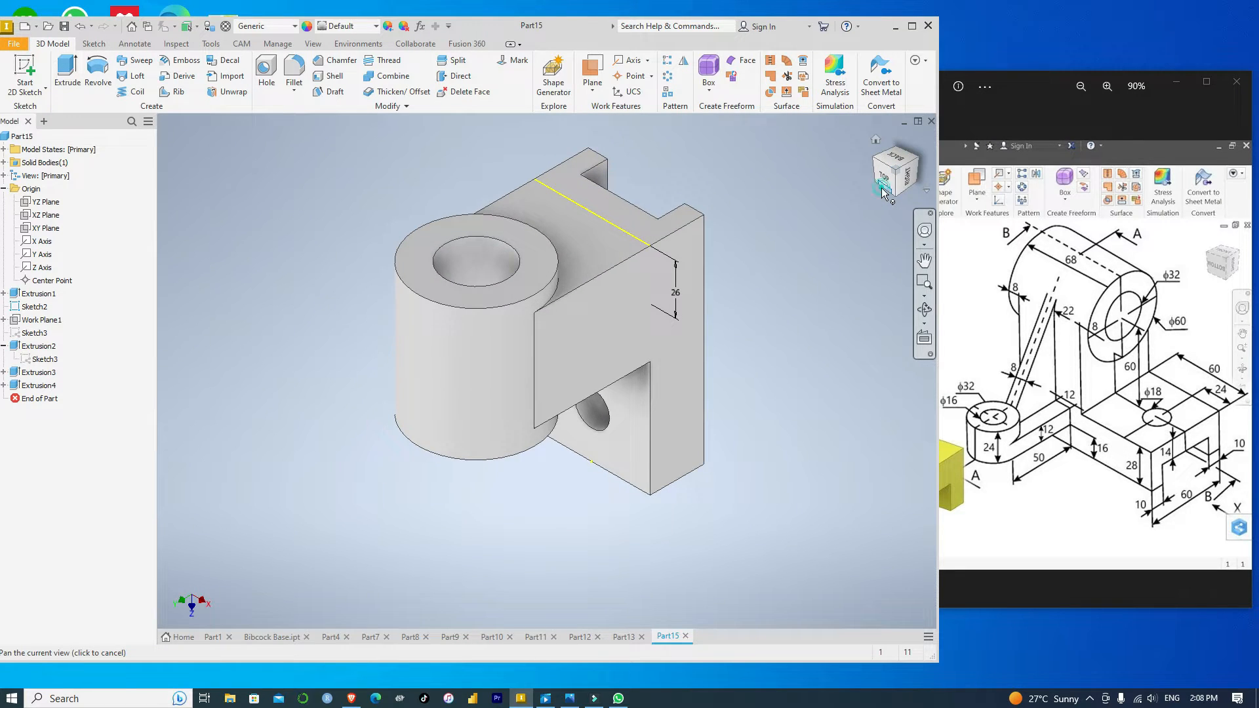
click(882, 188)
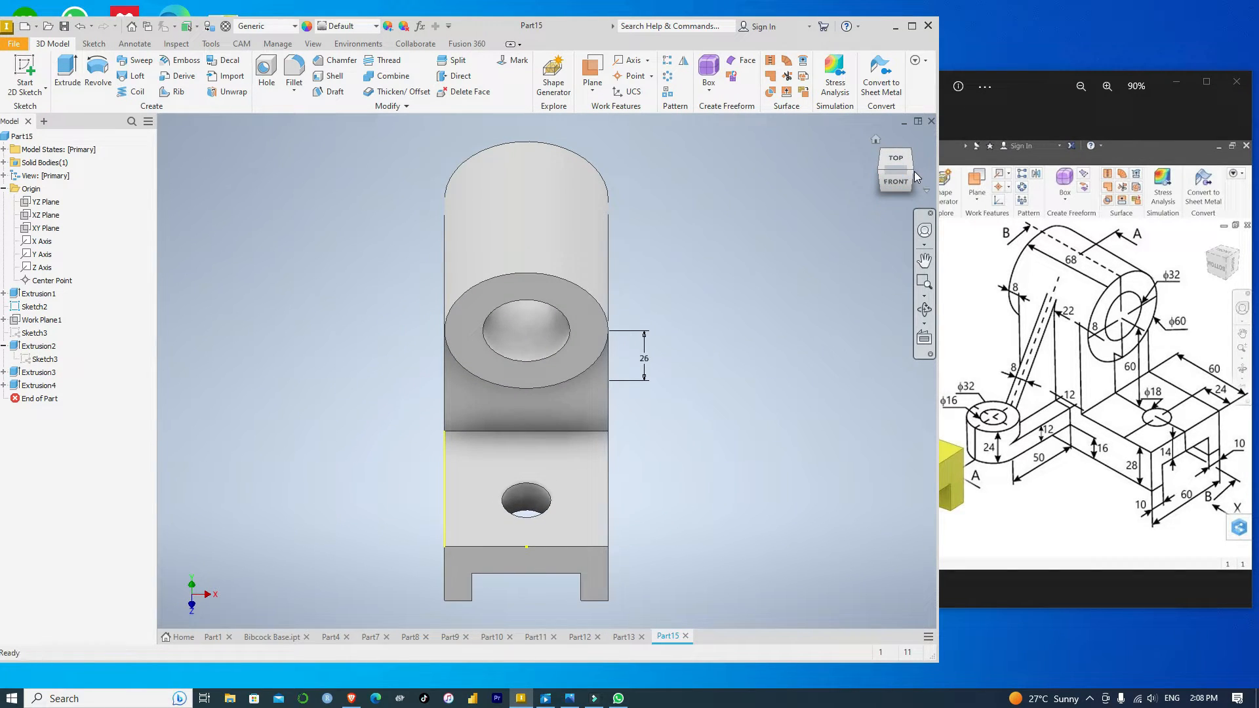
click(910, 174)
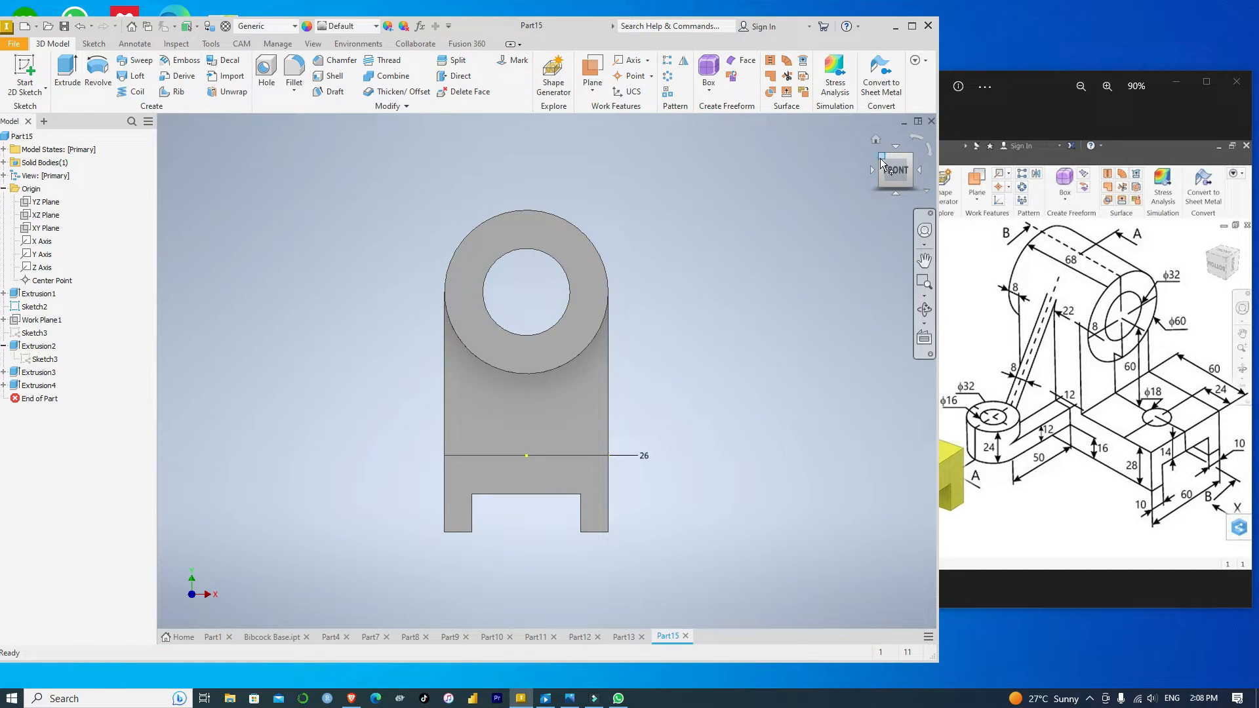
click(882, 161)
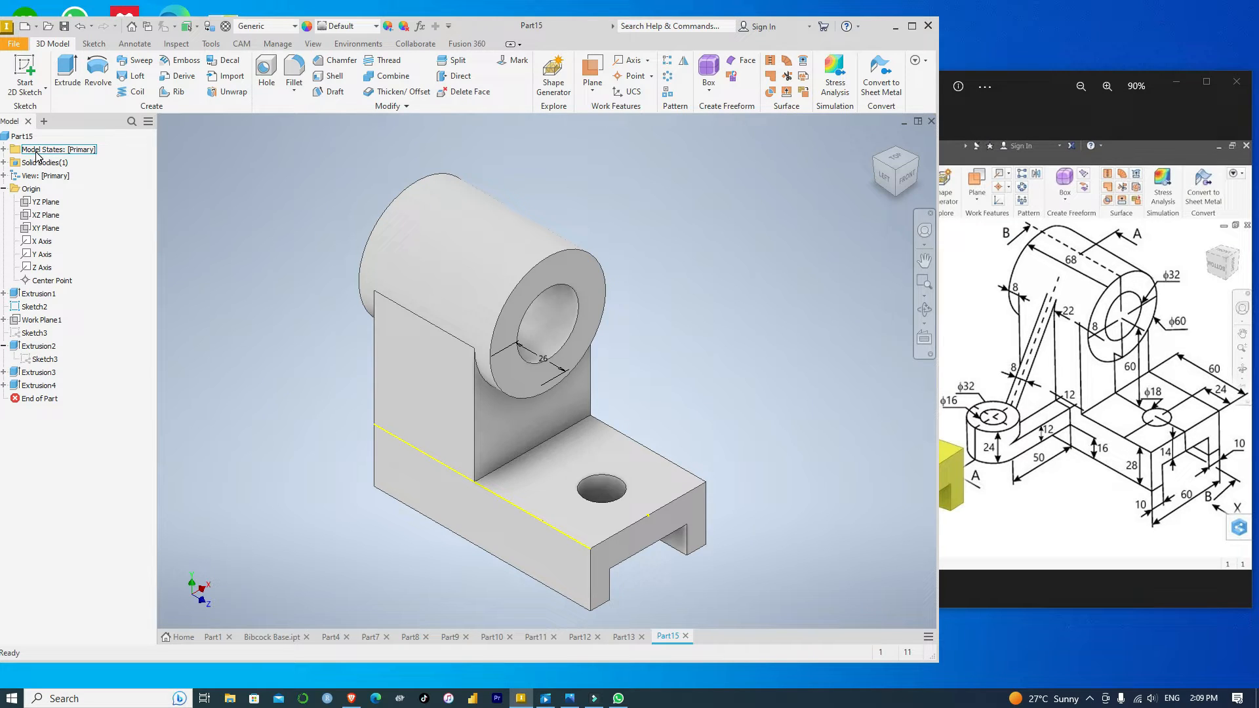
click(51, 220)
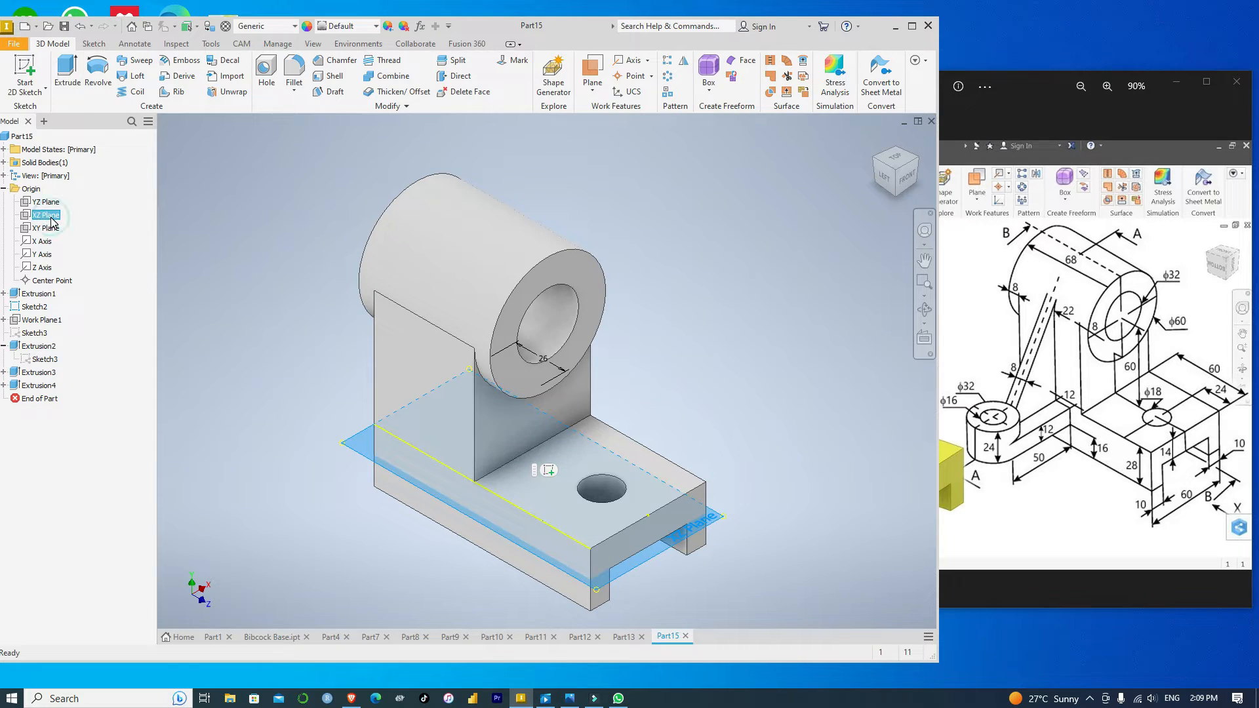
click(883, 179)
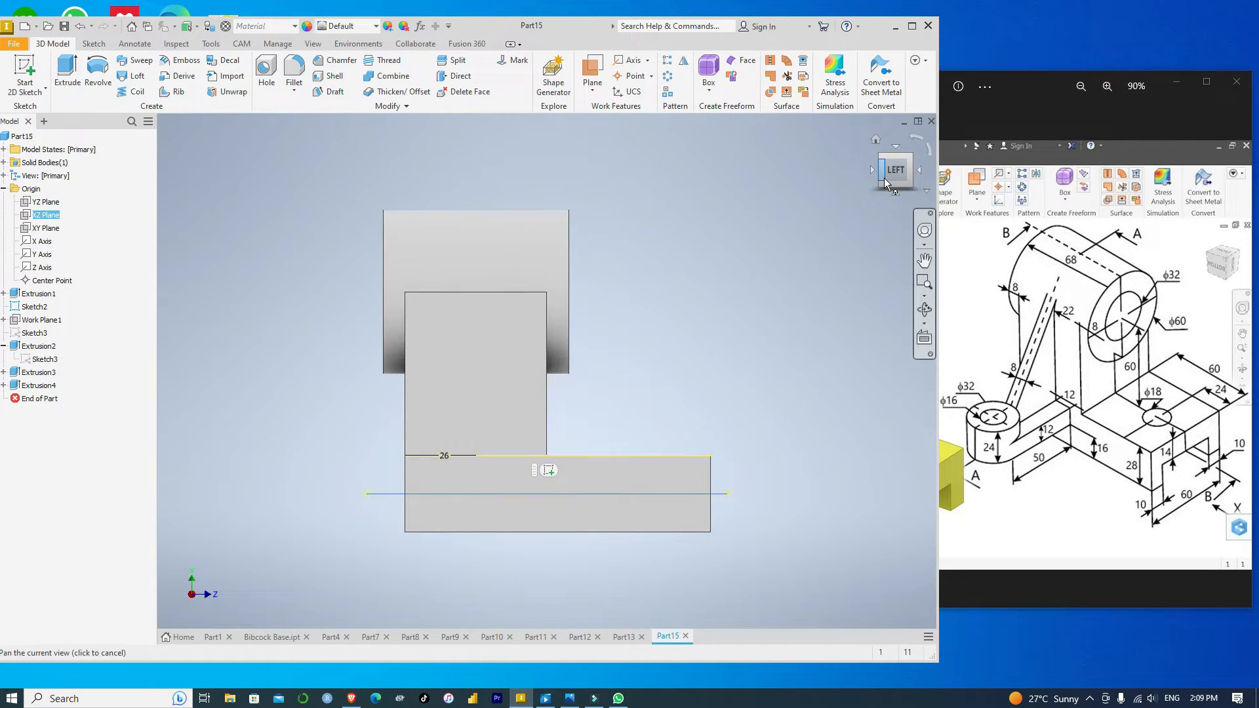
In the left view, measure the distance from the XZ plane to the base's top edge.
click(910, 156)
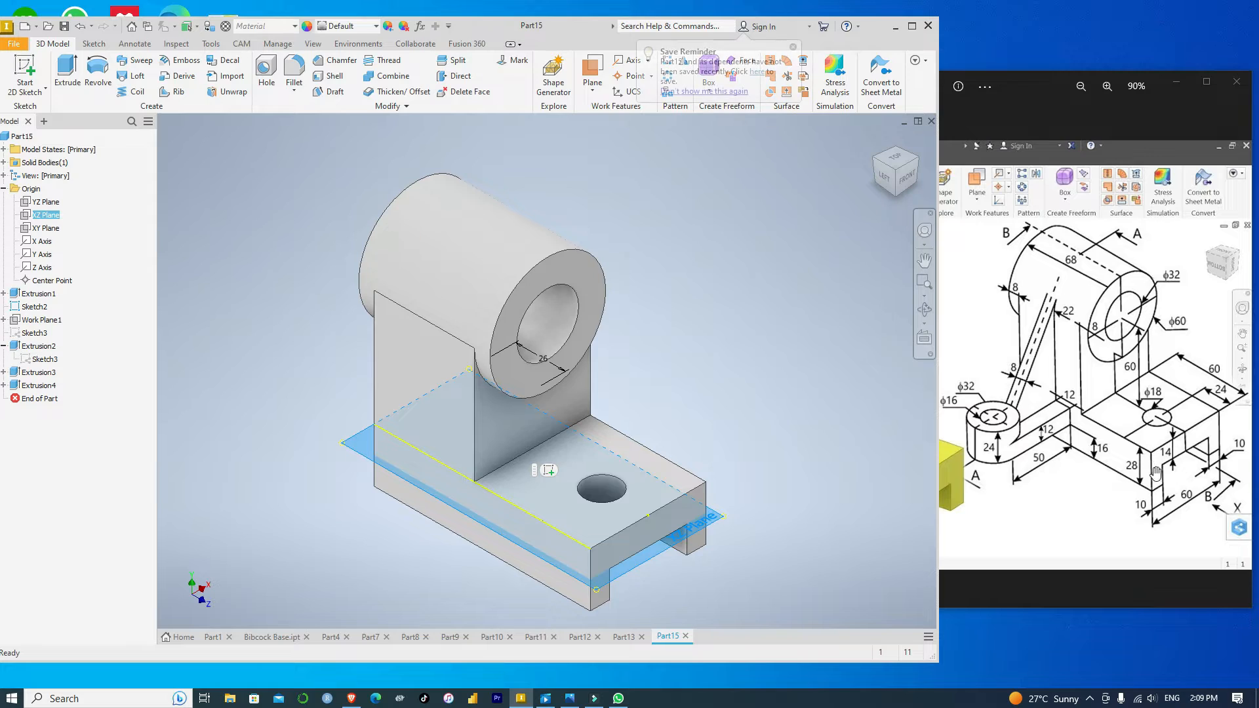
key(F5)
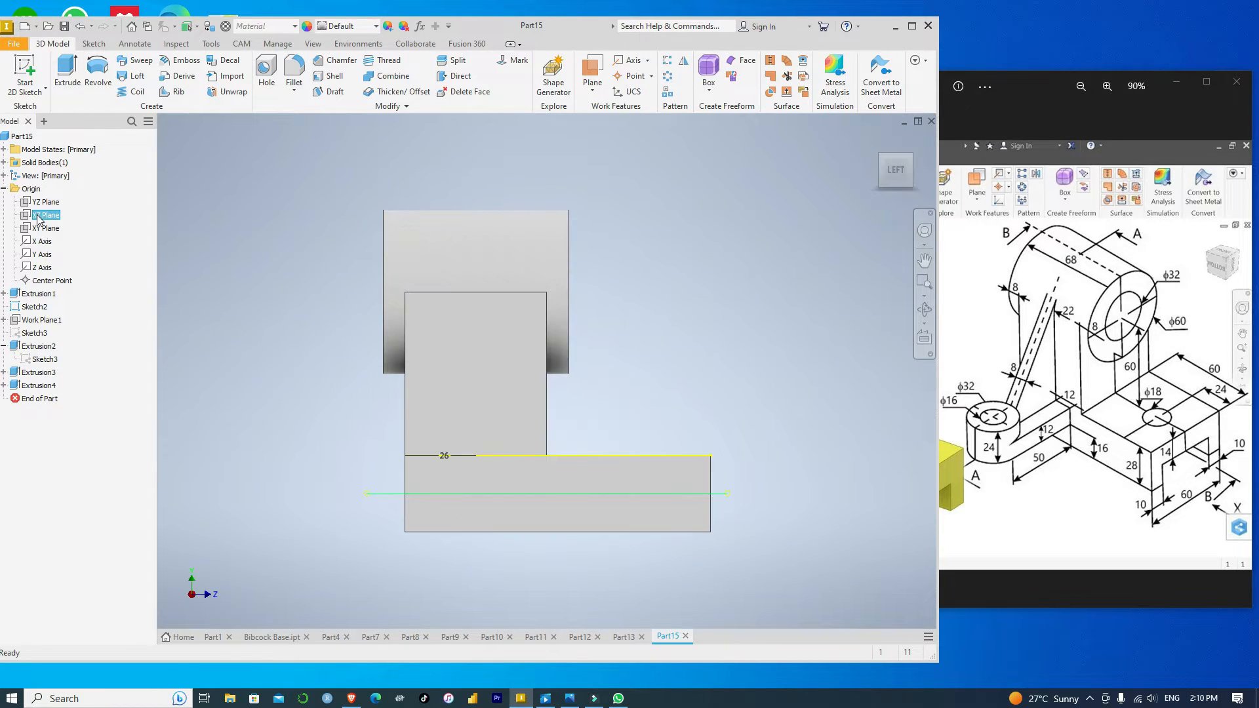
right_click(40, 215)
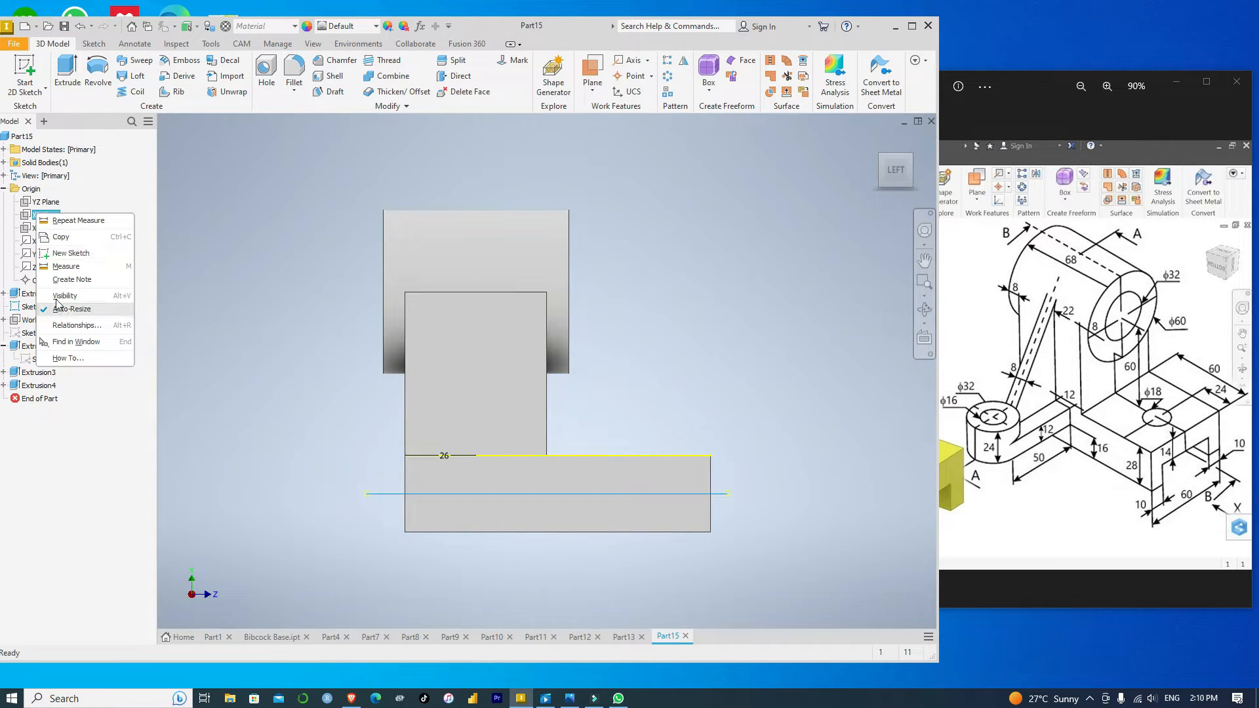
click(48, 216)
right_click(47, 216)
click(91, 270)
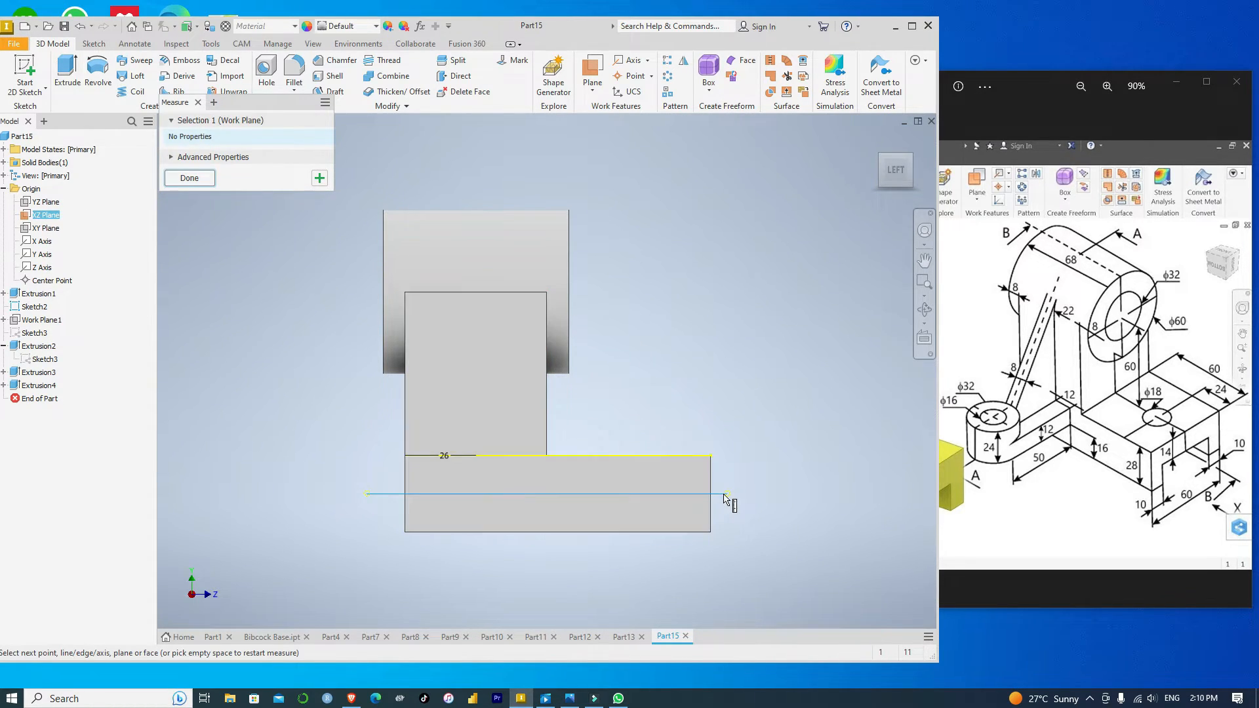
click(716, 493)
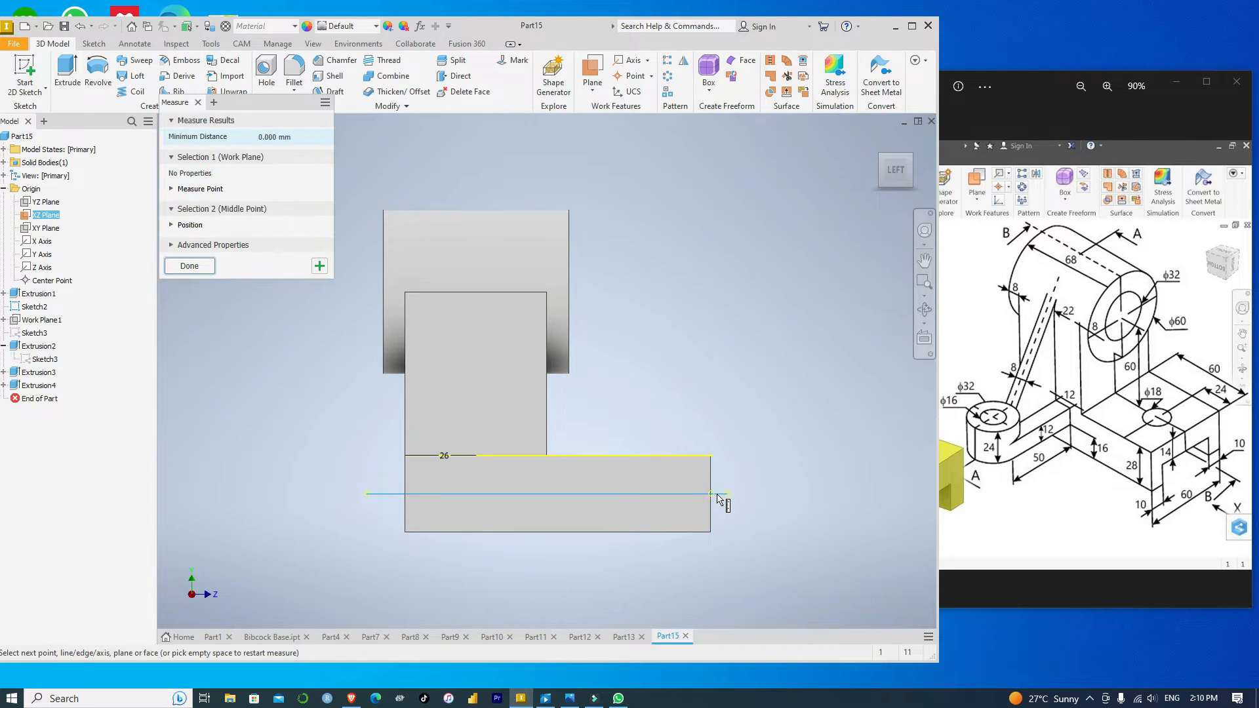
click(702, 455)
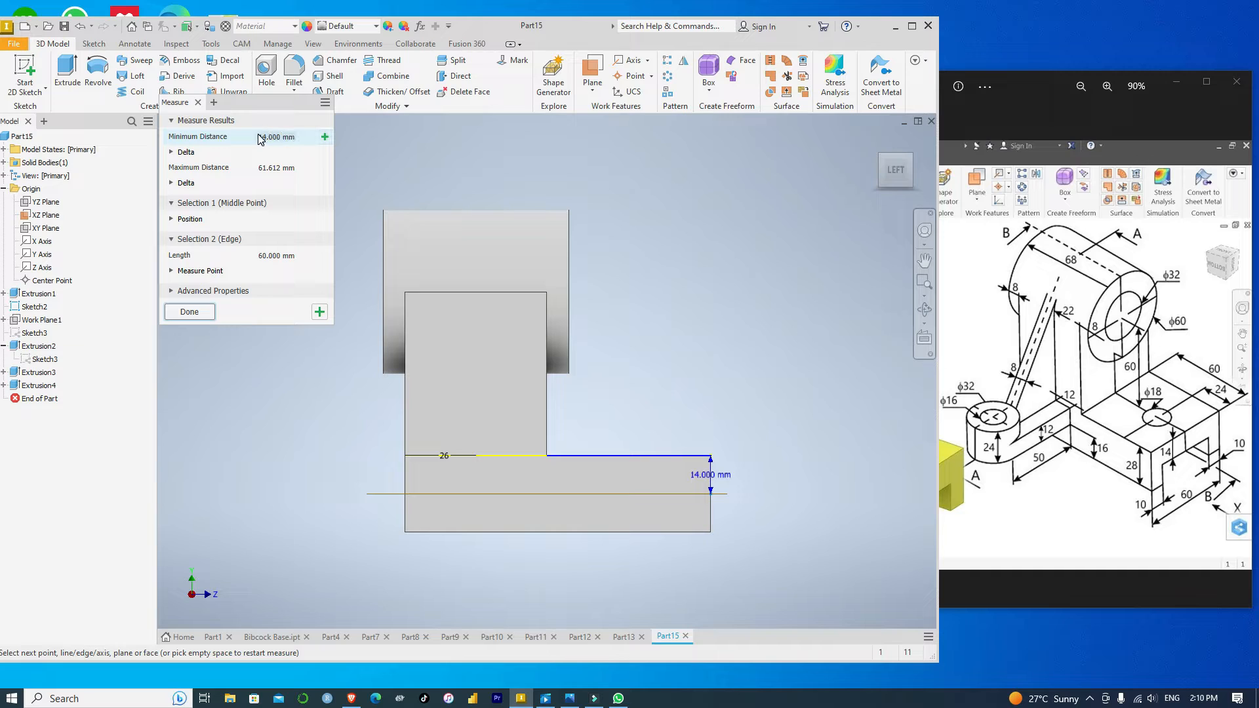
click(189, 312)
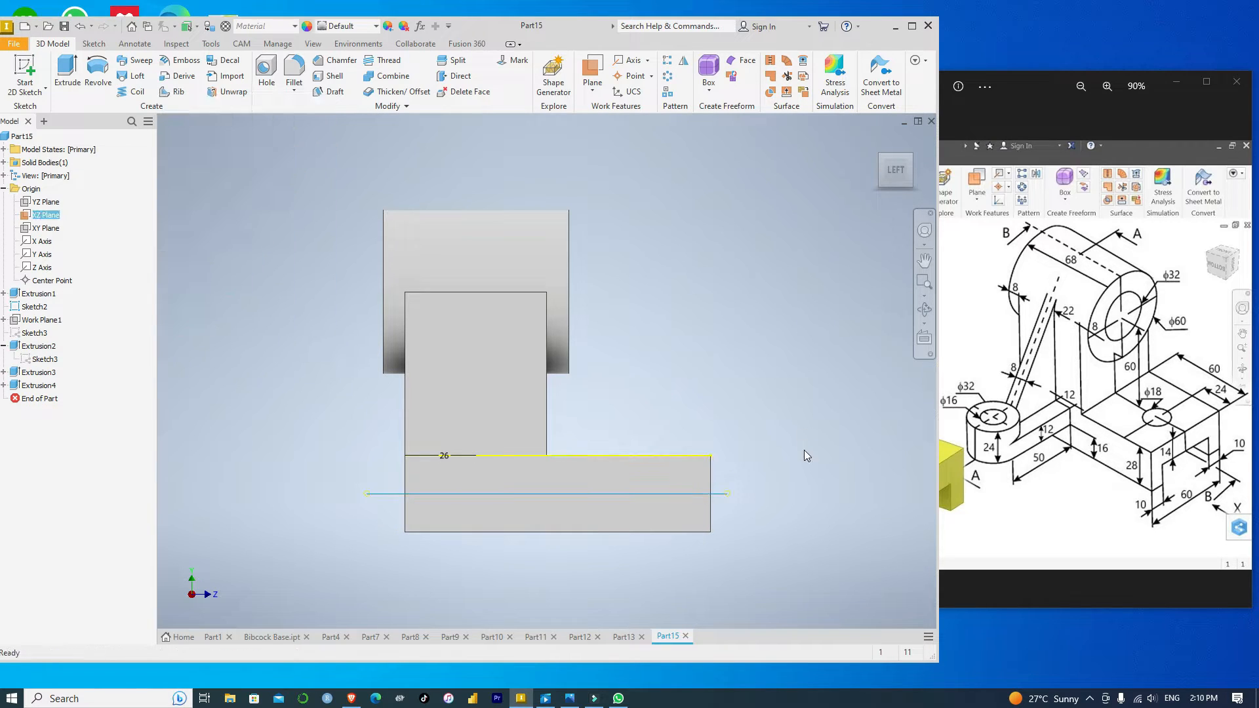
Create a work plane offset 14 mm above the XZ plane, then hide the XZ plane.
click(911, 157)
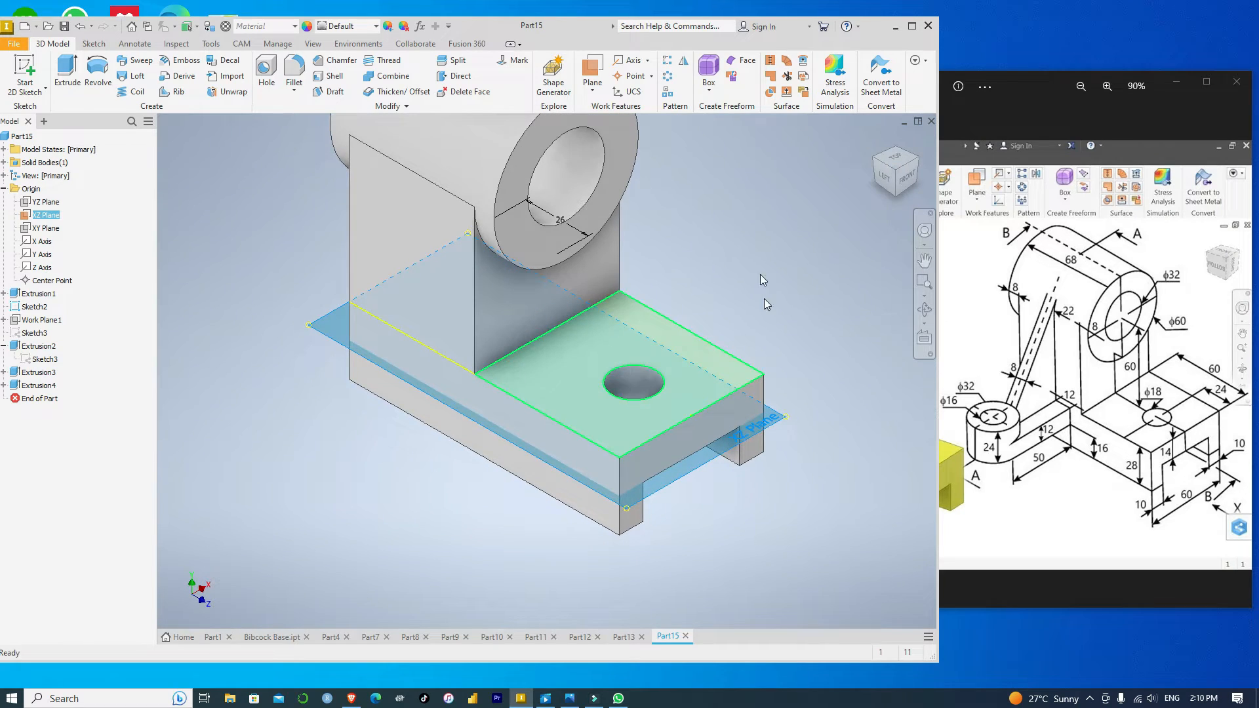
middle_drag(761, 242, 780, 352)
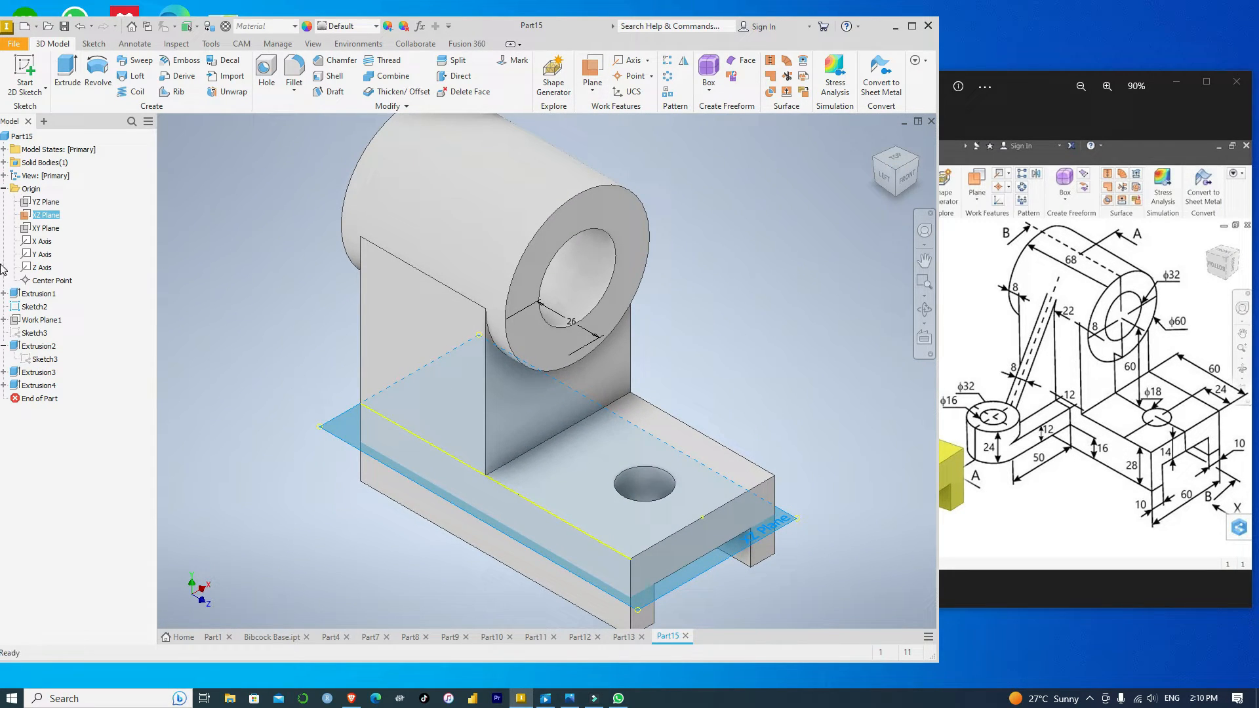
click(591, 67)
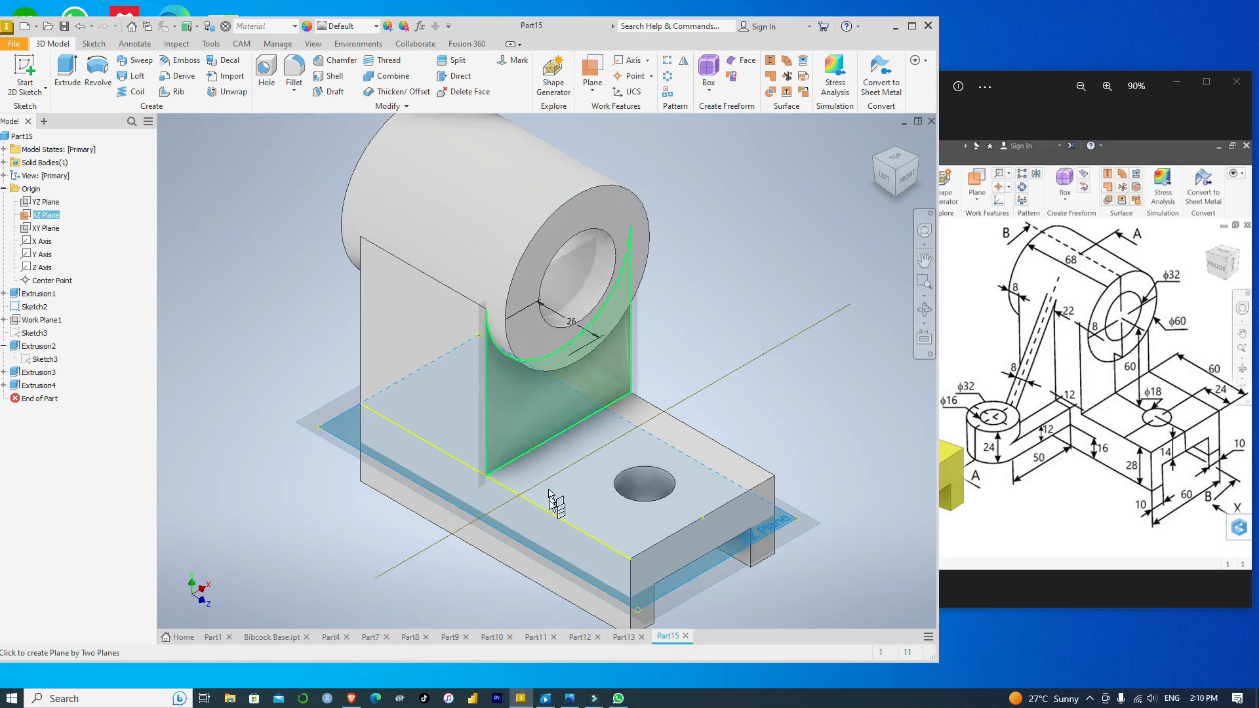
scroll(830, 422, up, 2)
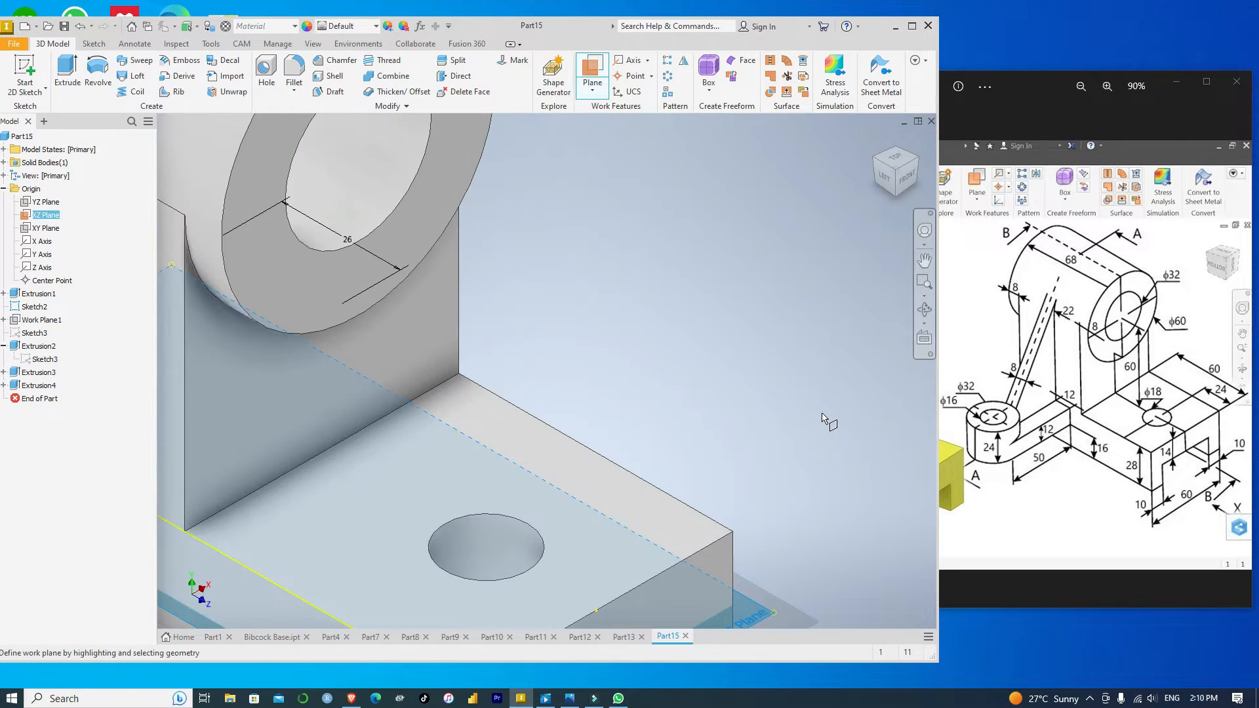
scroll(801, 421, down, 4)
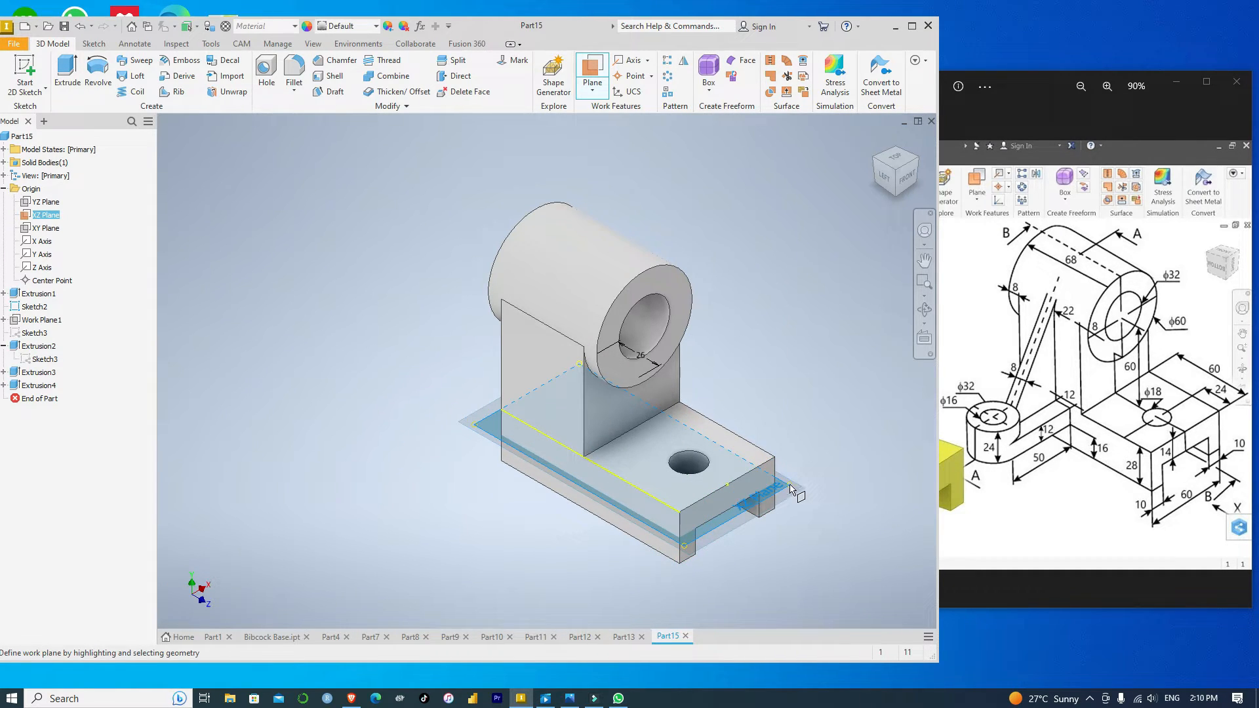
drag(791, 489, 786, 416)
text(1)
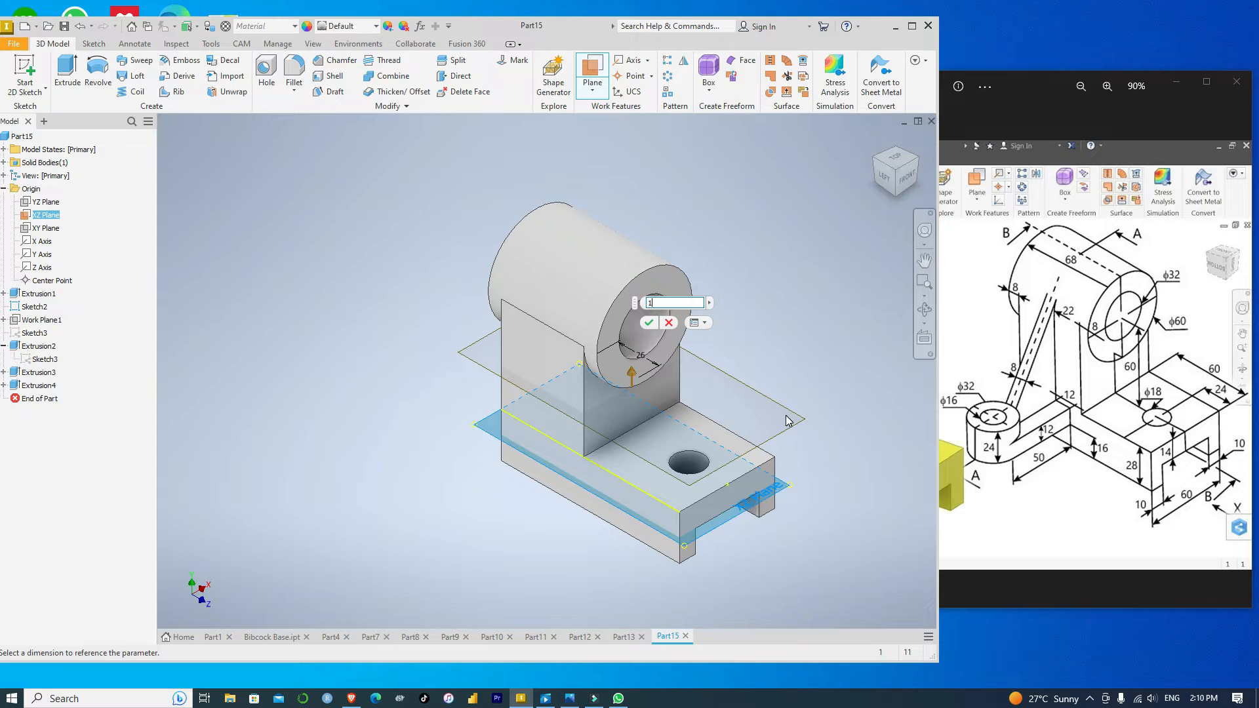
text(4)
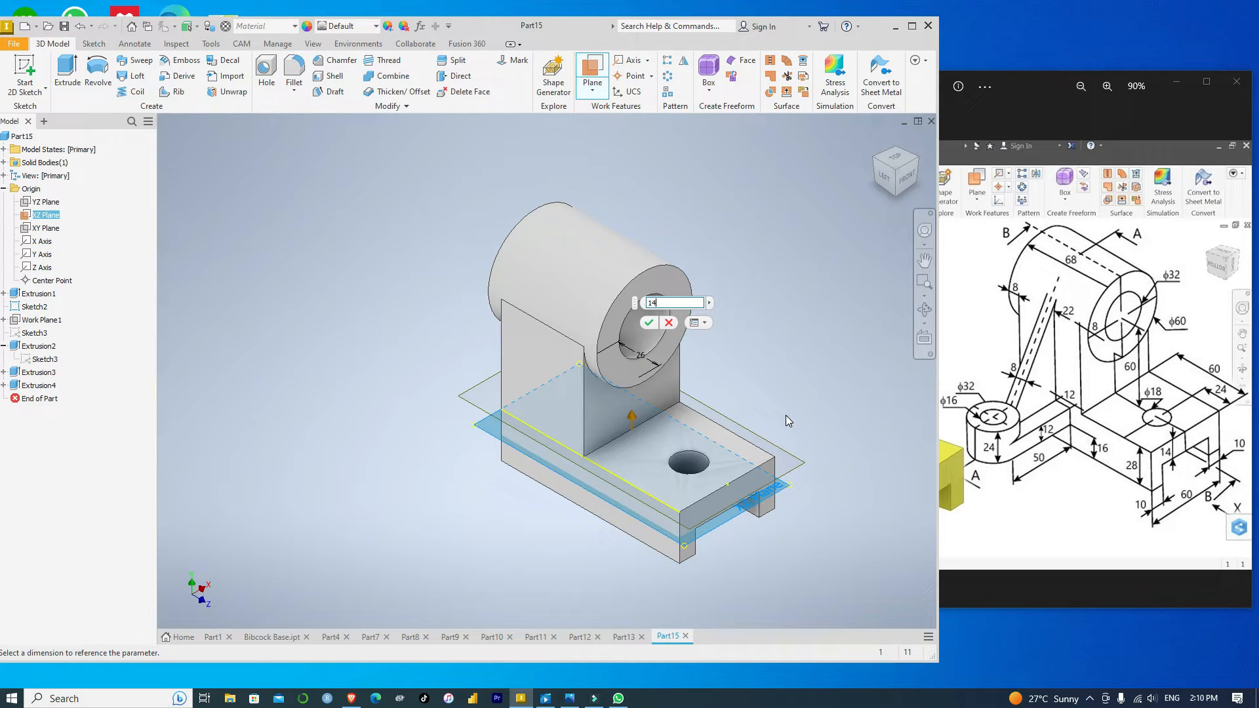
click(652, 324)
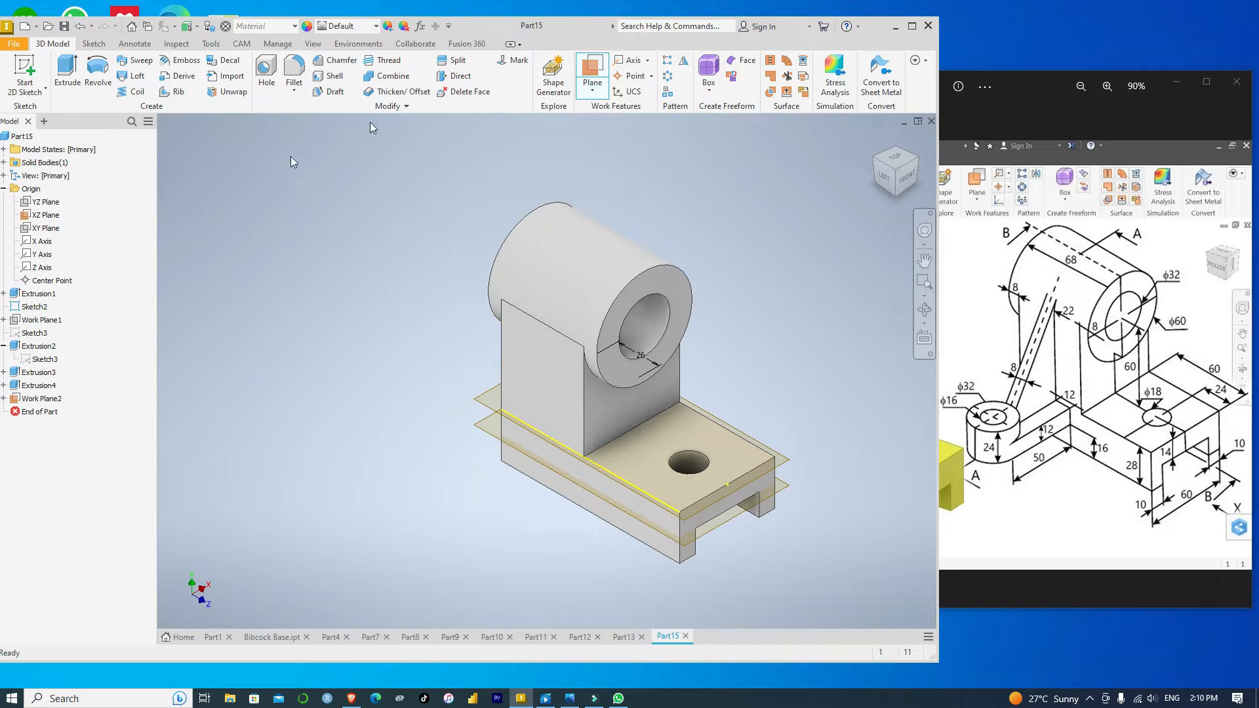
right_click(39, 222)
click(49, 299)
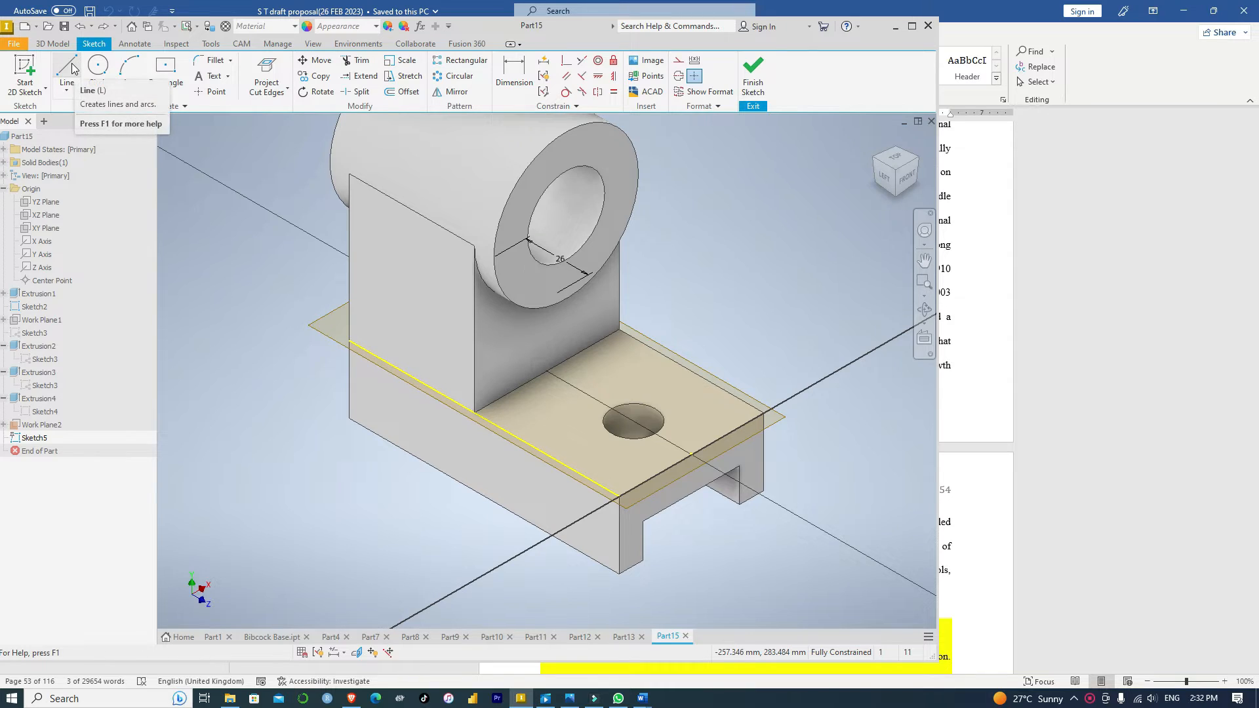
Bring the reference drawing image into view beside the part model.
mouse_move(569, 698)
click(583, 641)
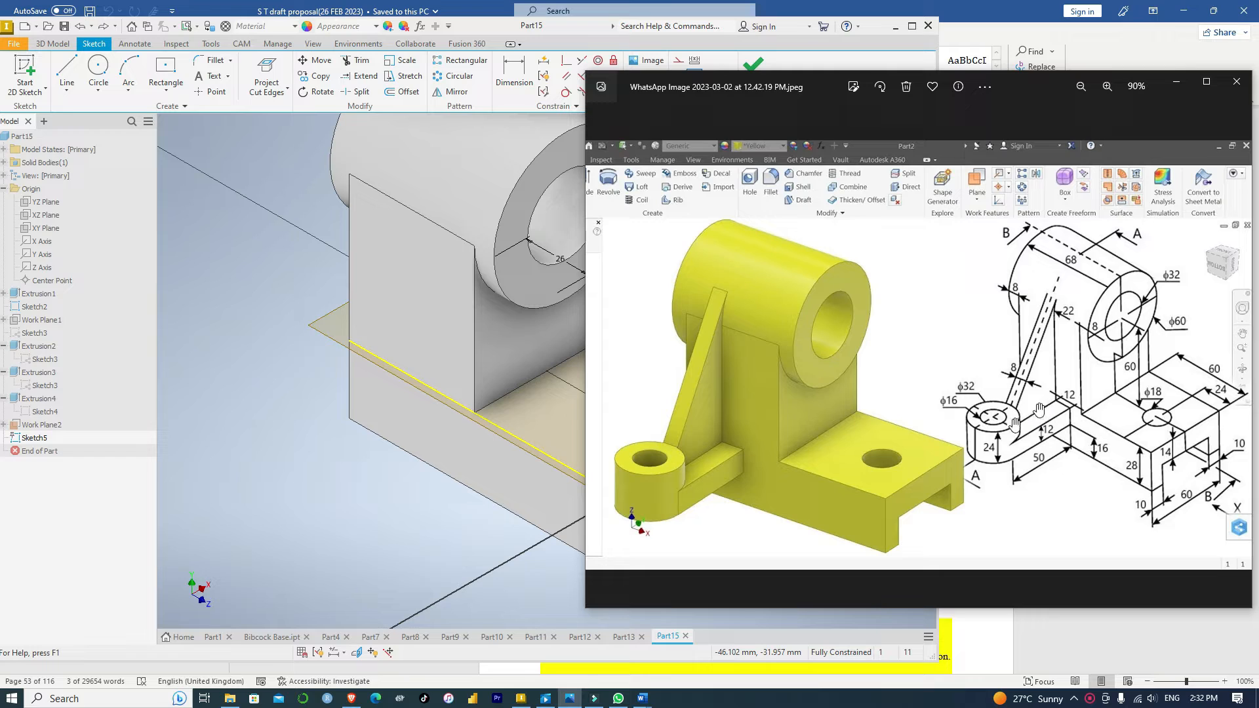
click(394, 435)
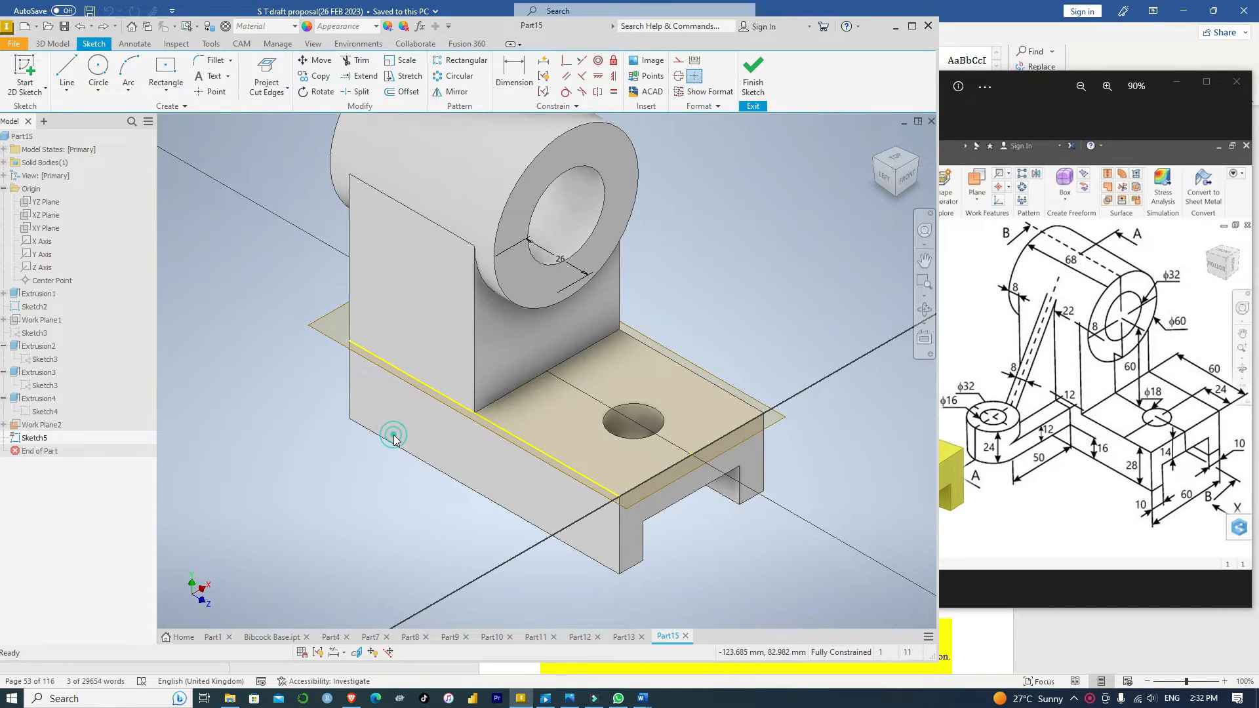
Sketch a line along the bottom edge of the upright's side face, from corner to corner.
click(66, 68)
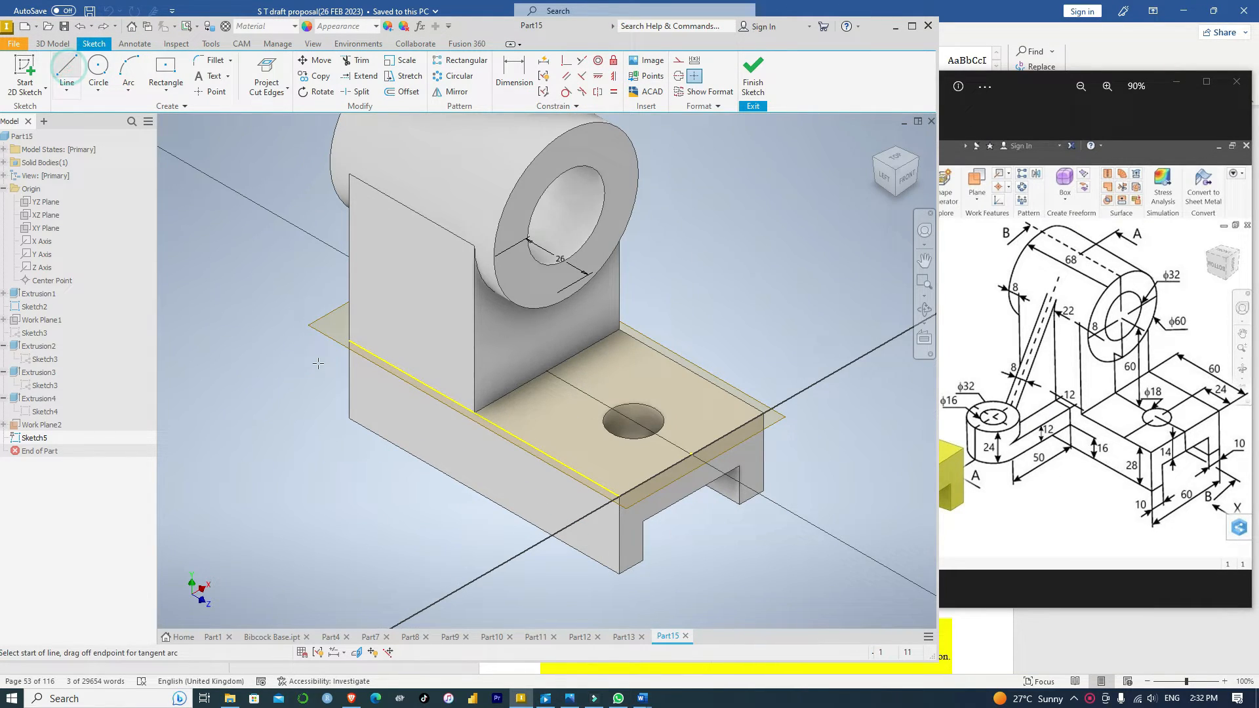
click(474, 413)
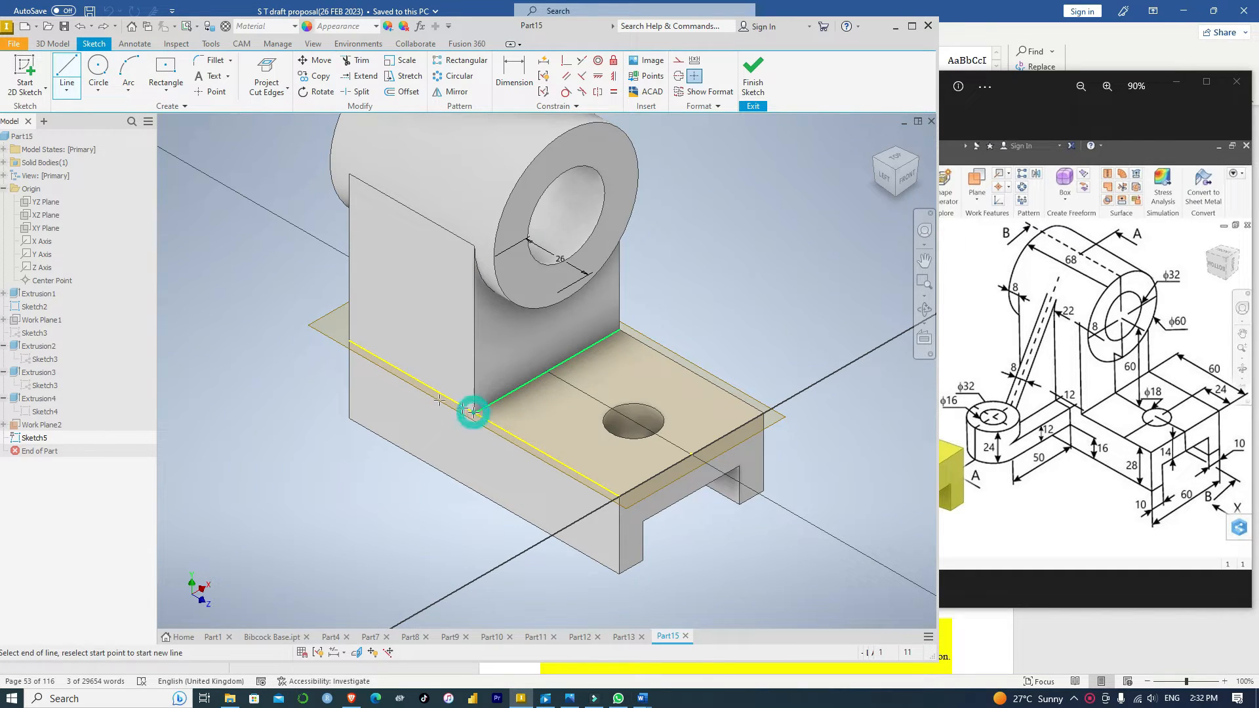
click(349, 342)
key(Escape)
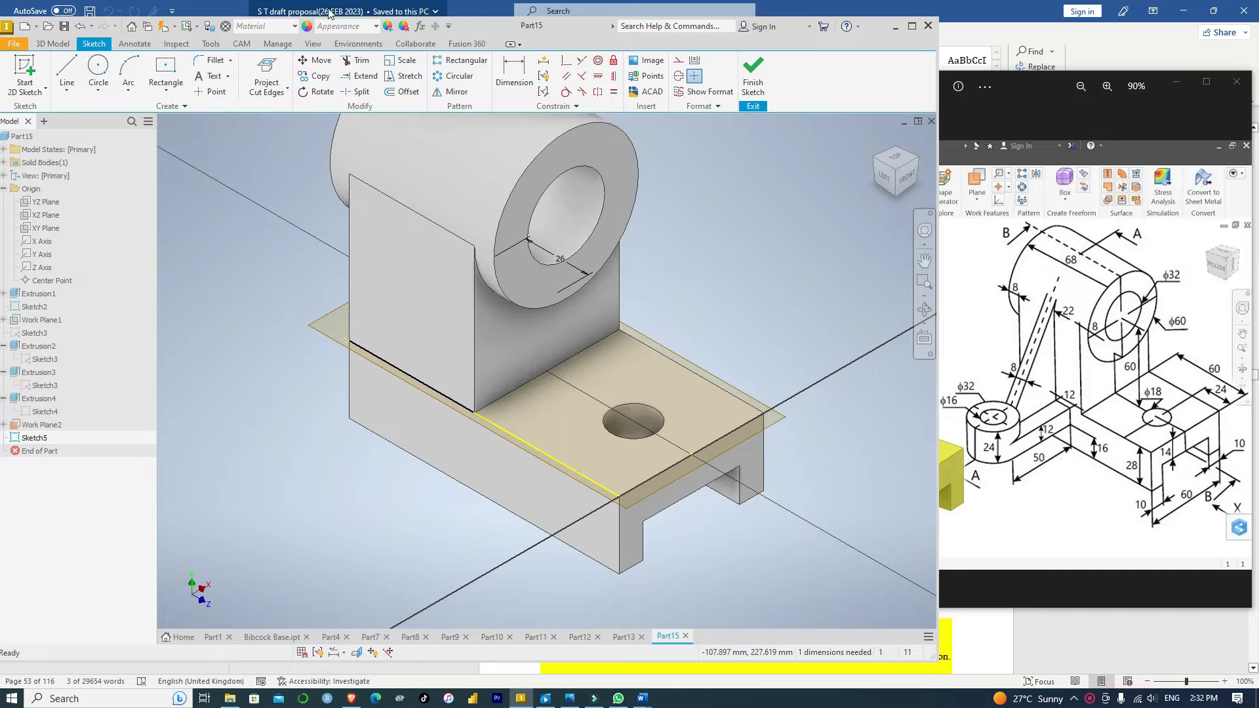
Draw a 50 mm line perpendicularly outward from the midpoint of the line along the upright's bottom edge.
click(66, 70)
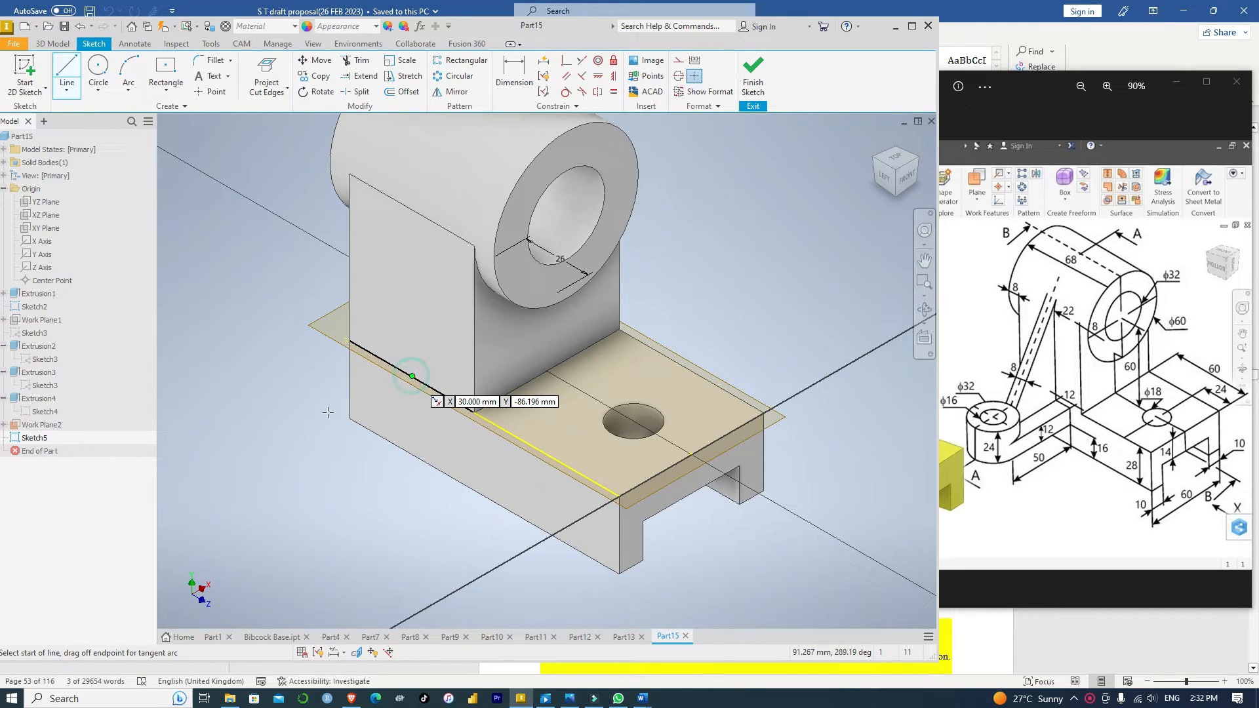
click(412, 376)
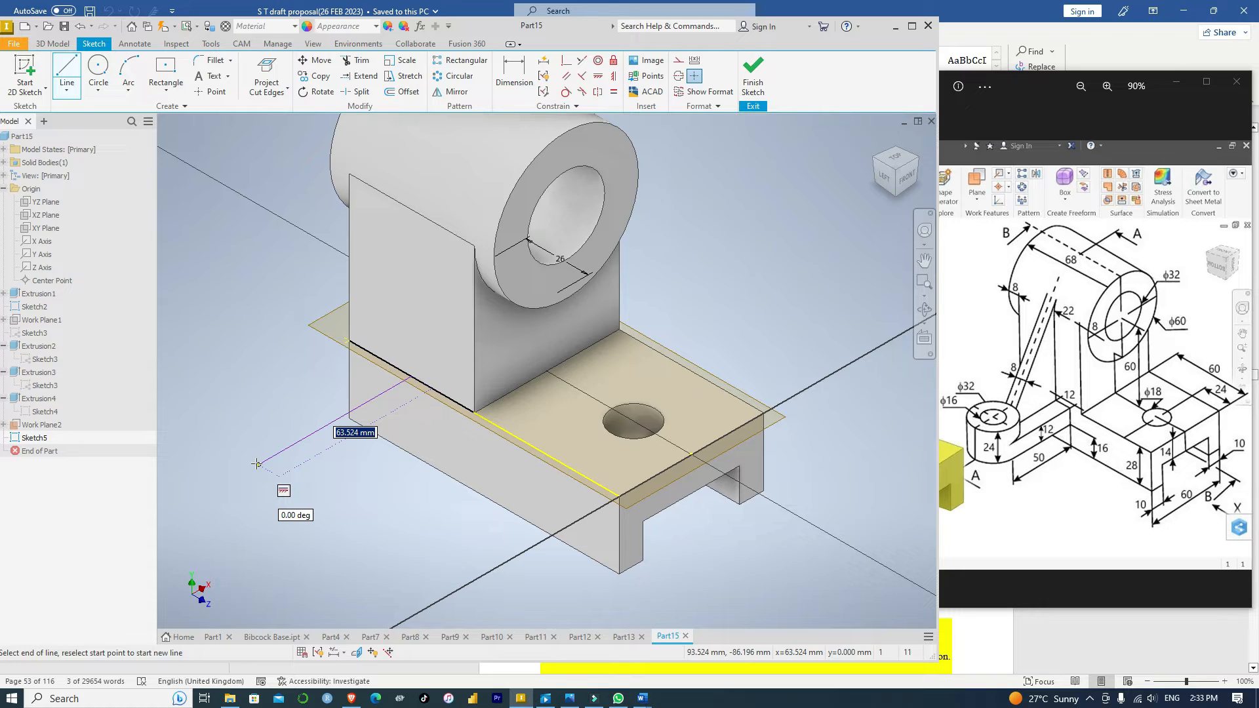
text(5)
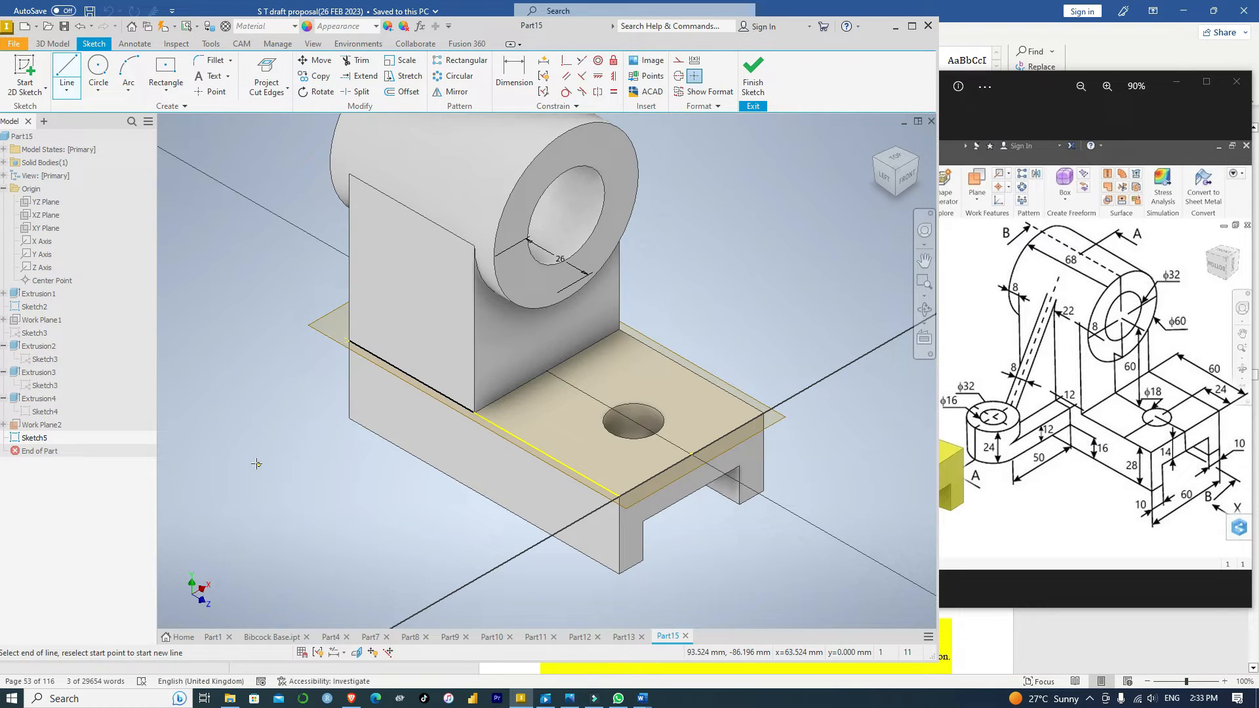
key(Return)
key(Escape)
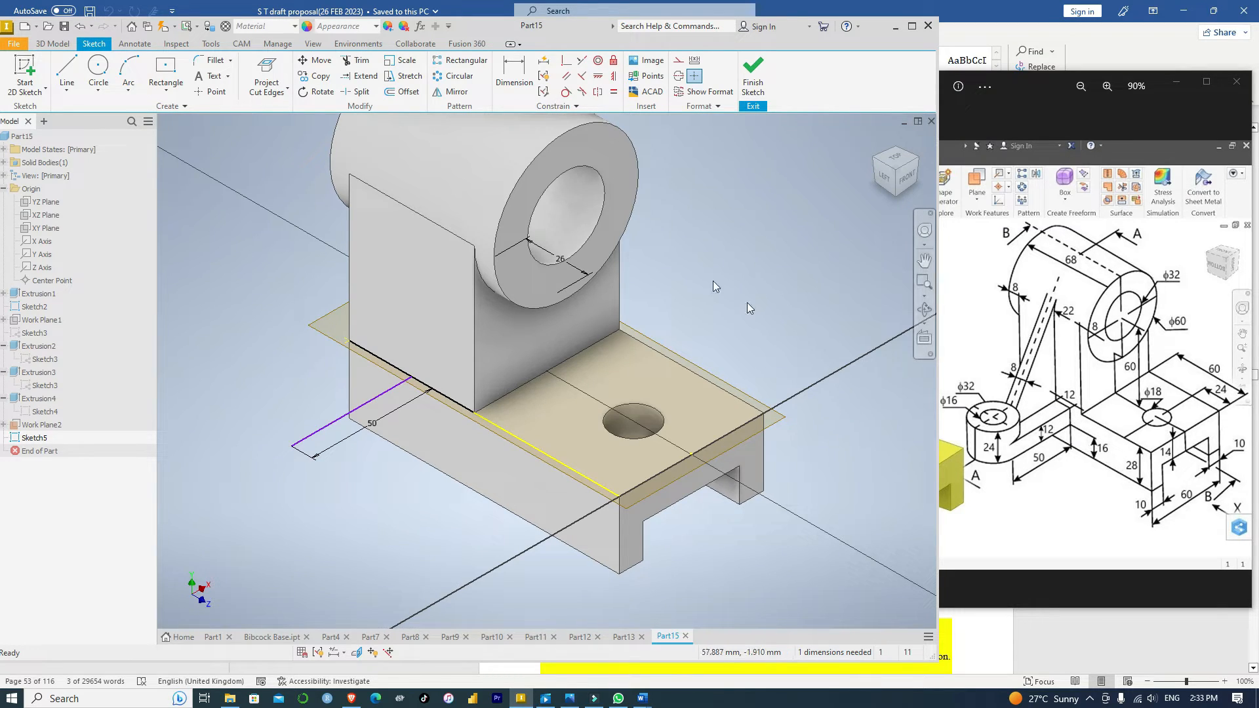
Offset the 50 mm line by 16 mm to each side.
click(402, 94)
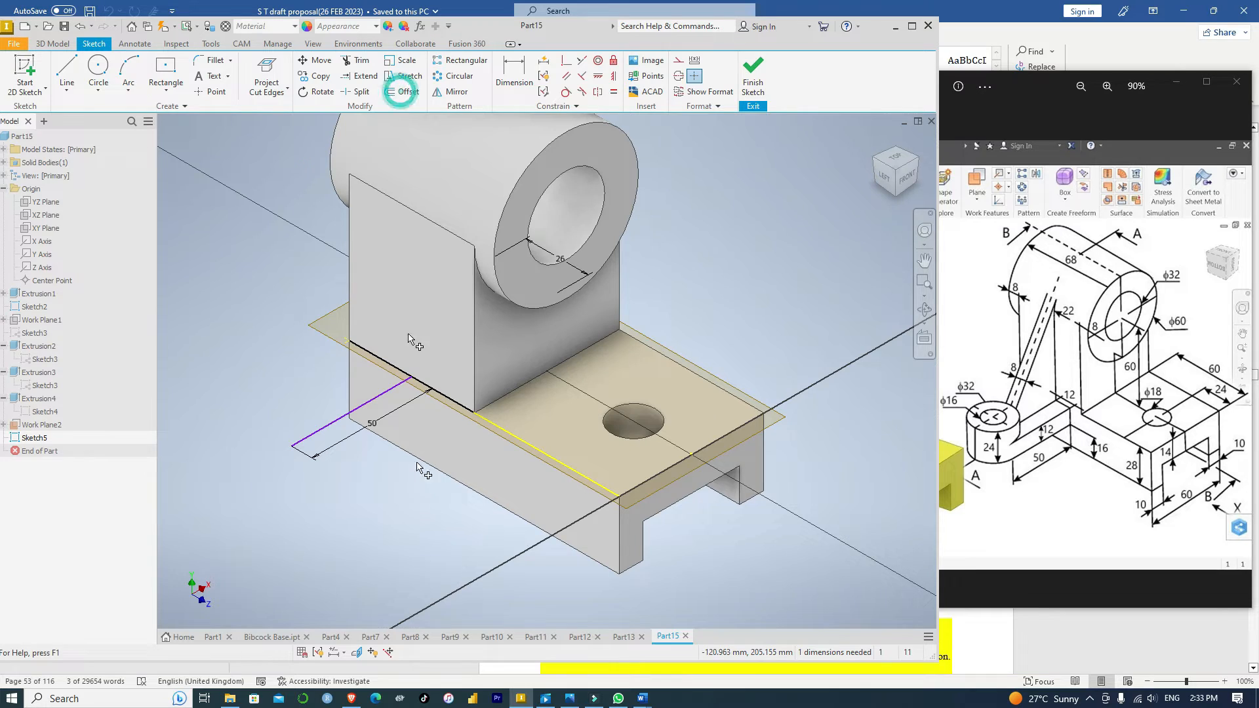
click(339, 418)
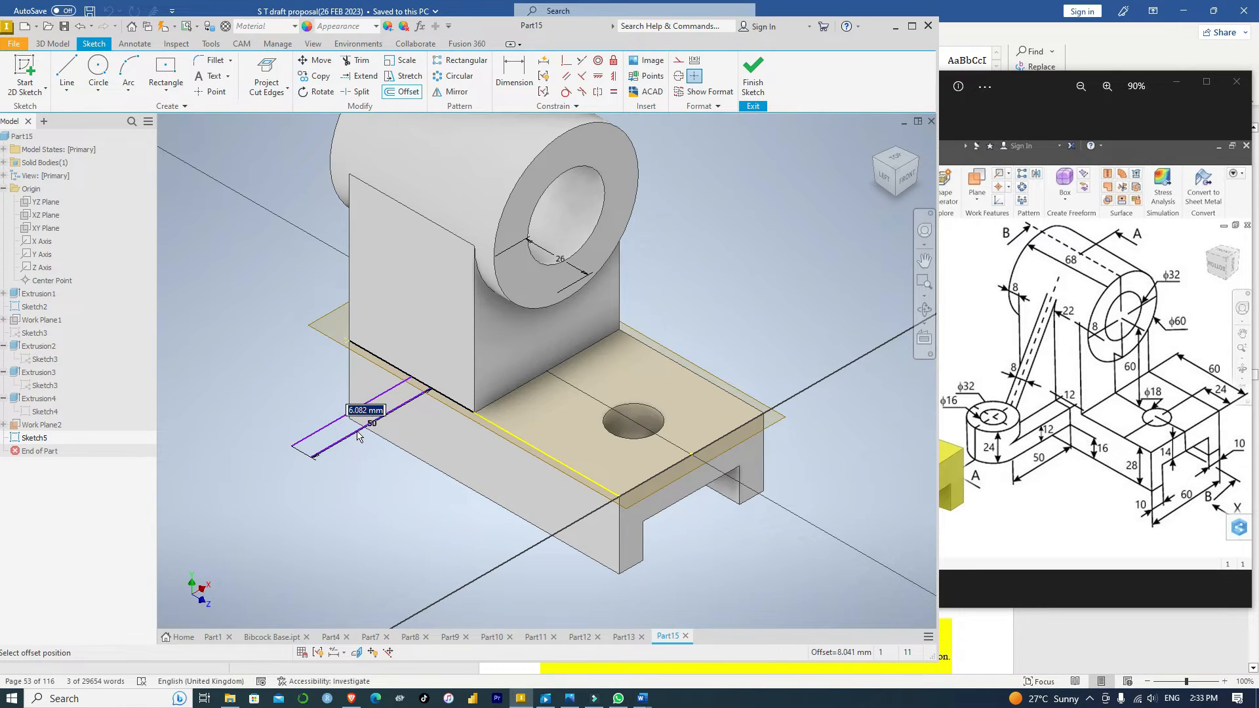
text(16)
key(Return)
click(339, 419)
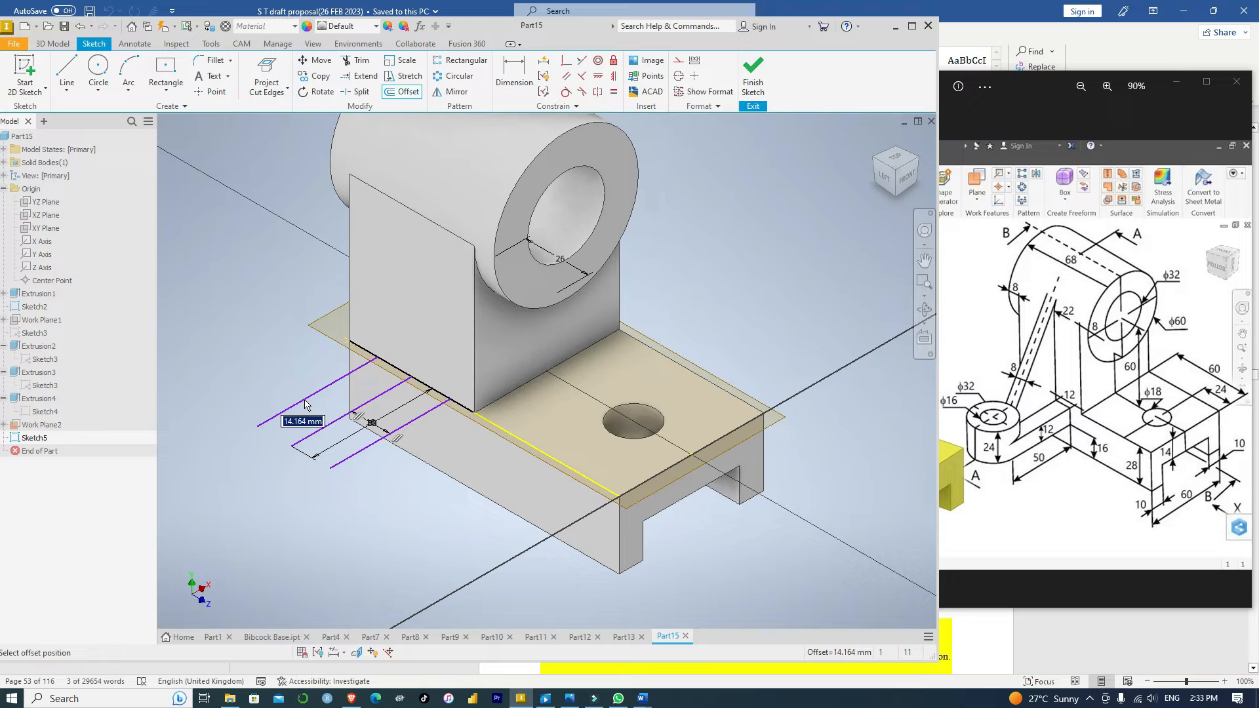
text(16)
key(Return)
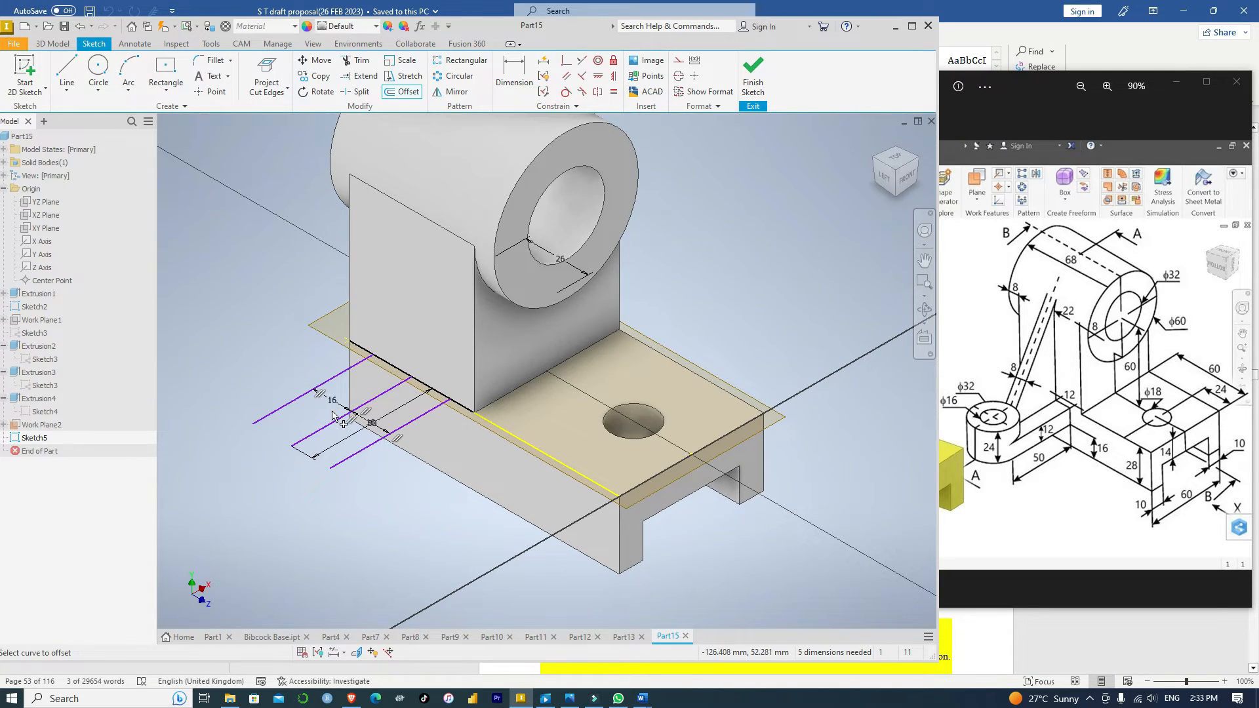
key(Escape)
Close the outer end of the arm profile with a line joining the free ends of both offset lines.
click(66, 71)
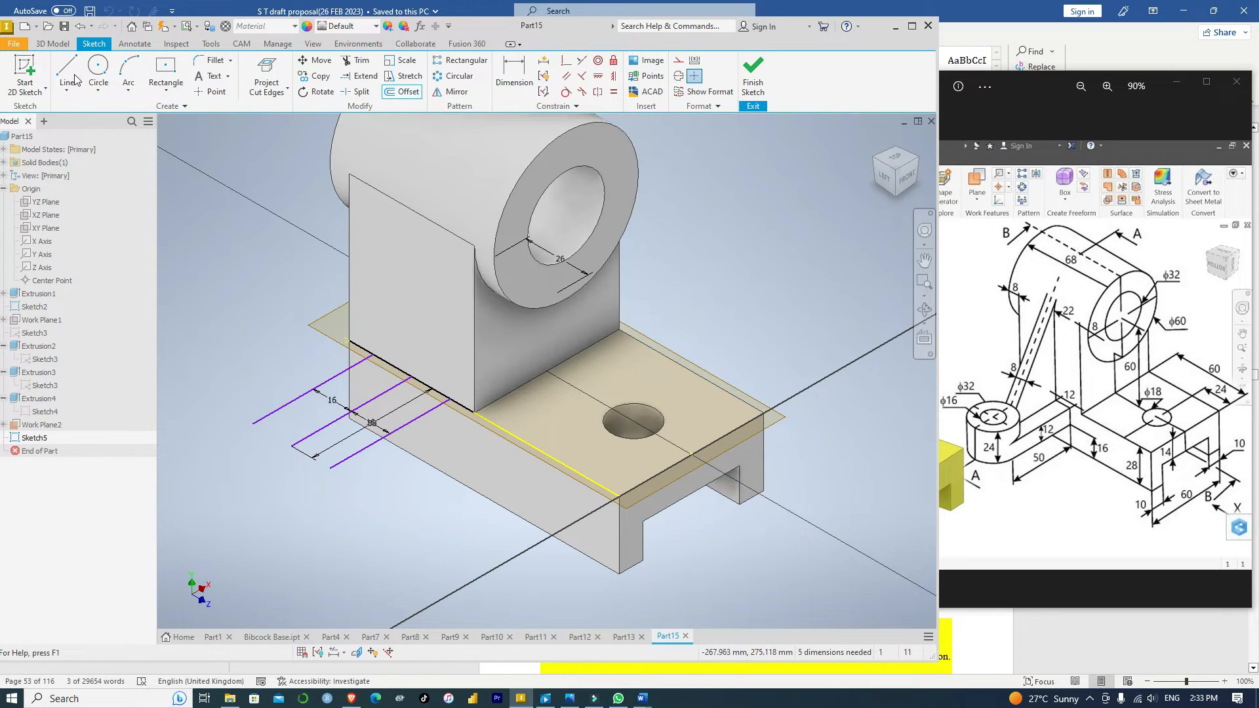
click(253, 424)
click(292, 445)
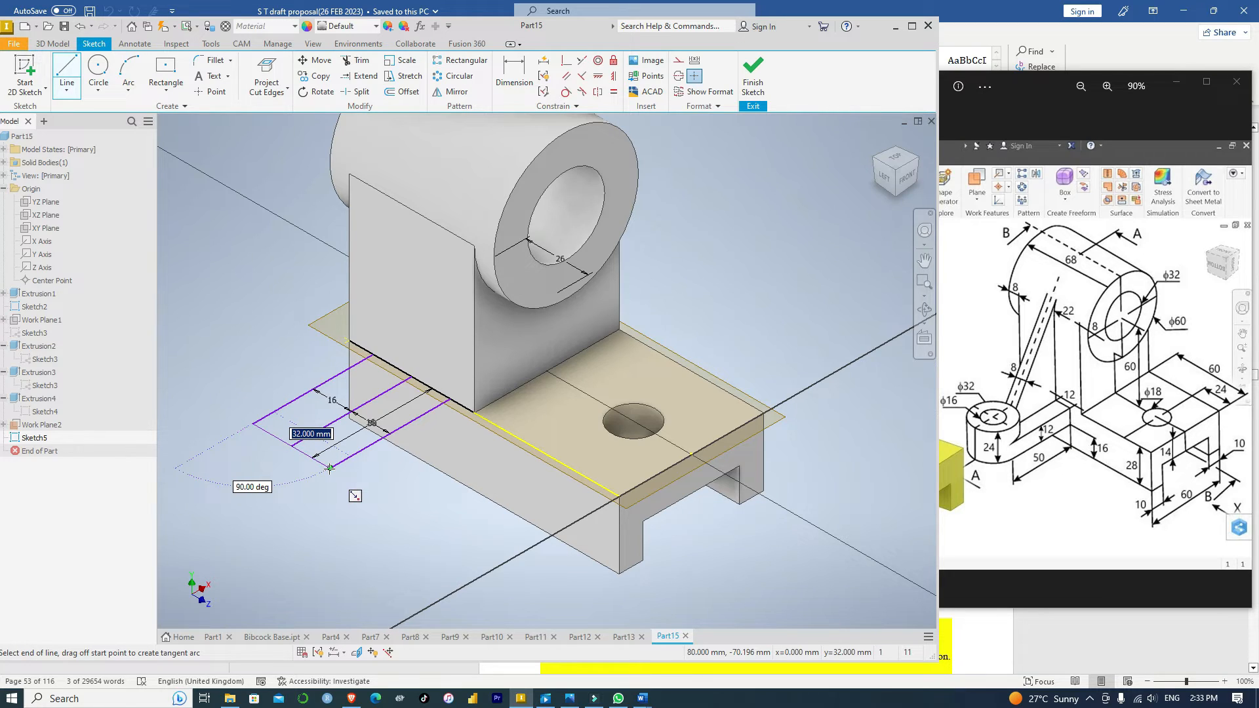
double_click(330, 468)
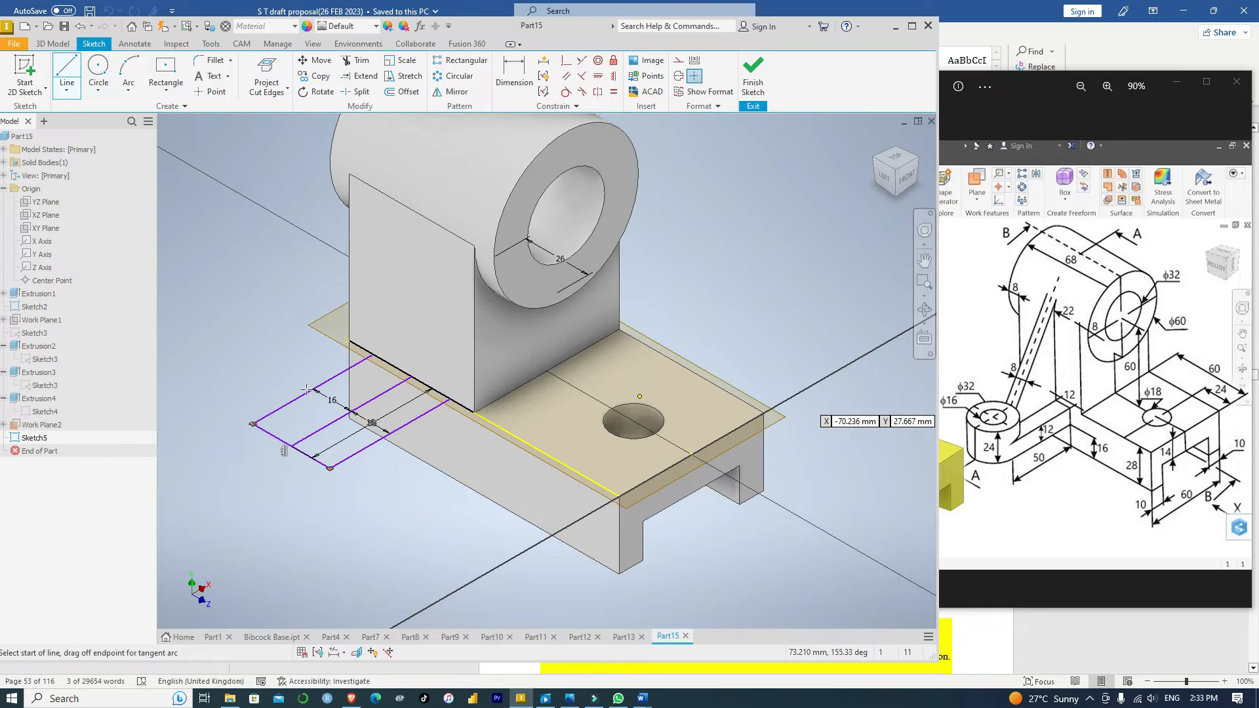
Draw a 32 mm diameter circle centred on the outer end of the 50 mm line.
click(99, 68)
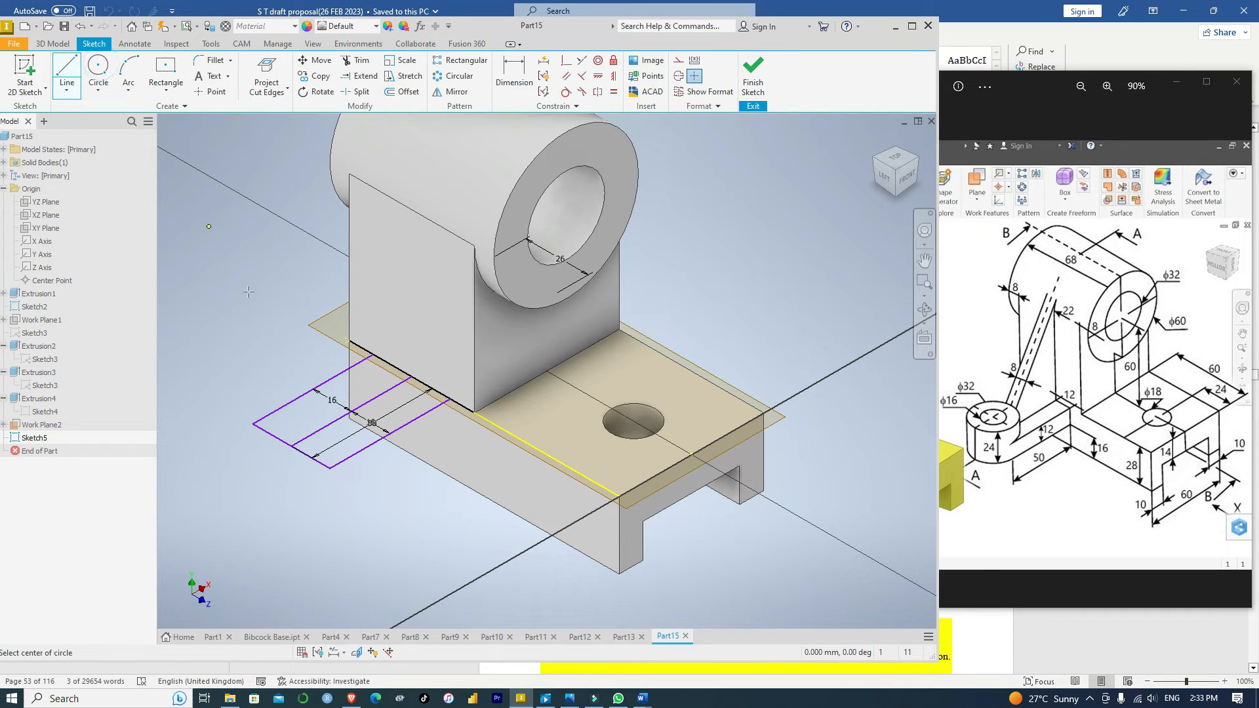
click(293, 446)
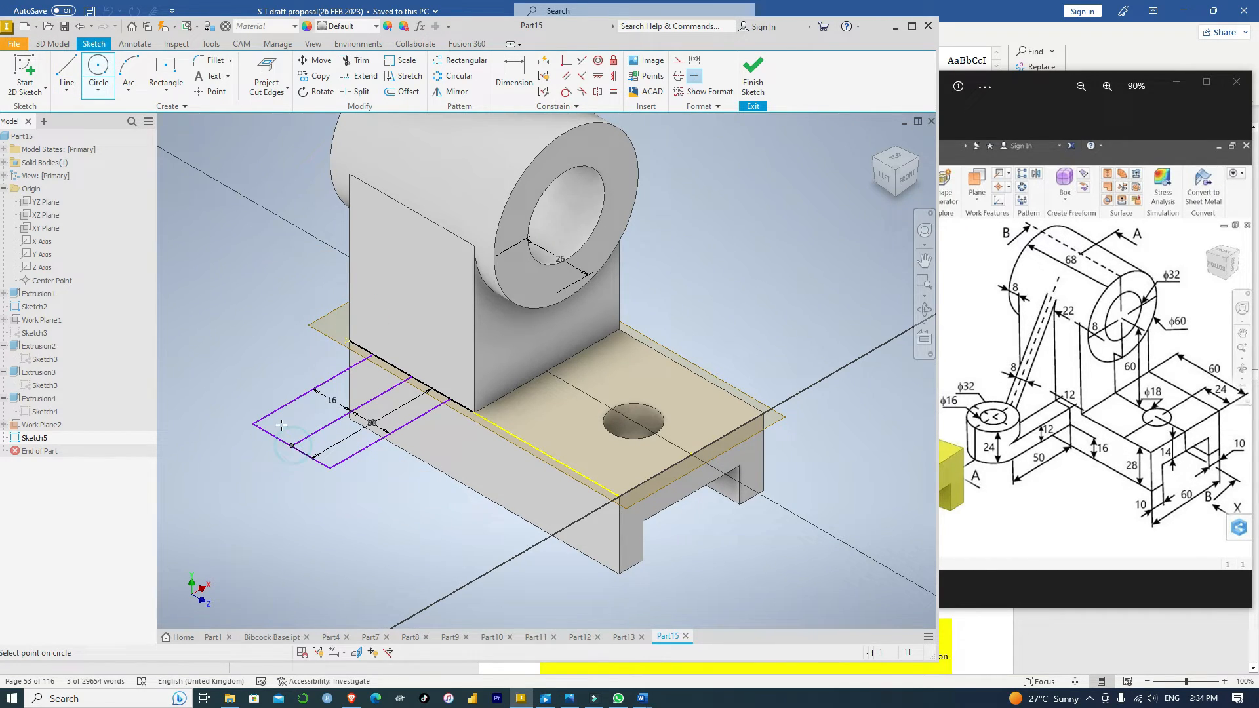
text(32)
key(Return)
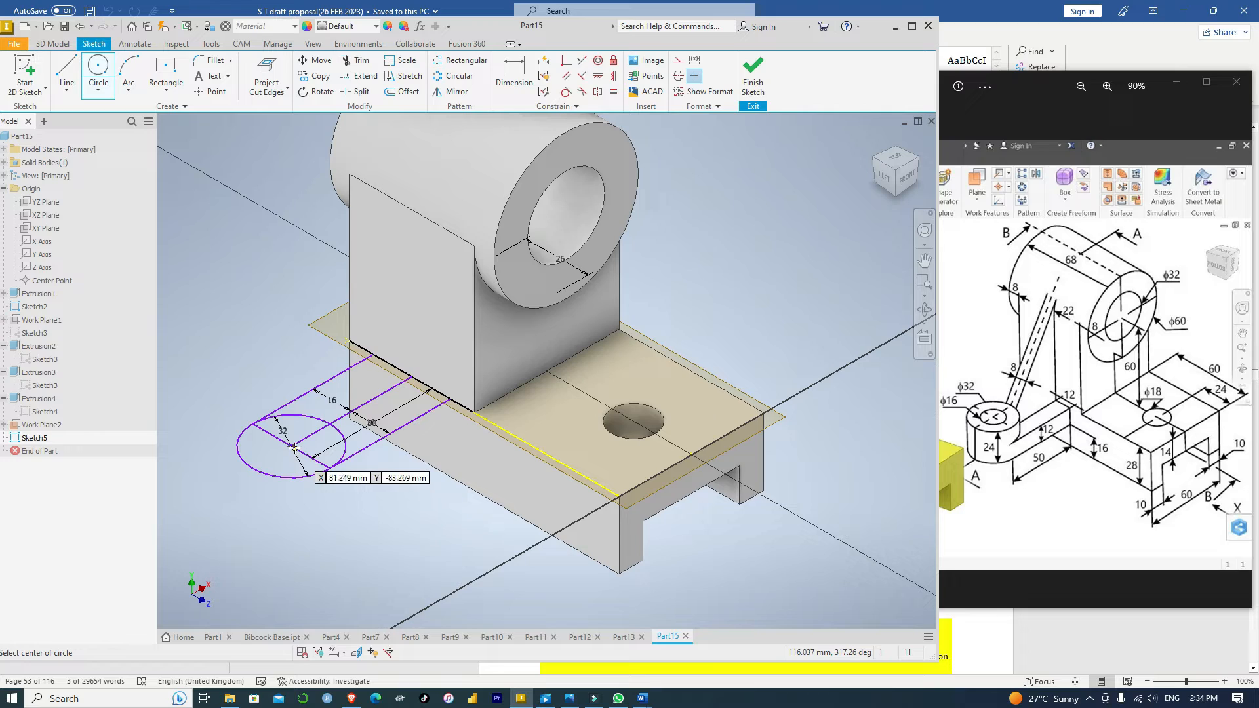
Draw a 16 mm diameter circle concentric with the 32 mm circle at the arm's outer end.
click(292, 447)
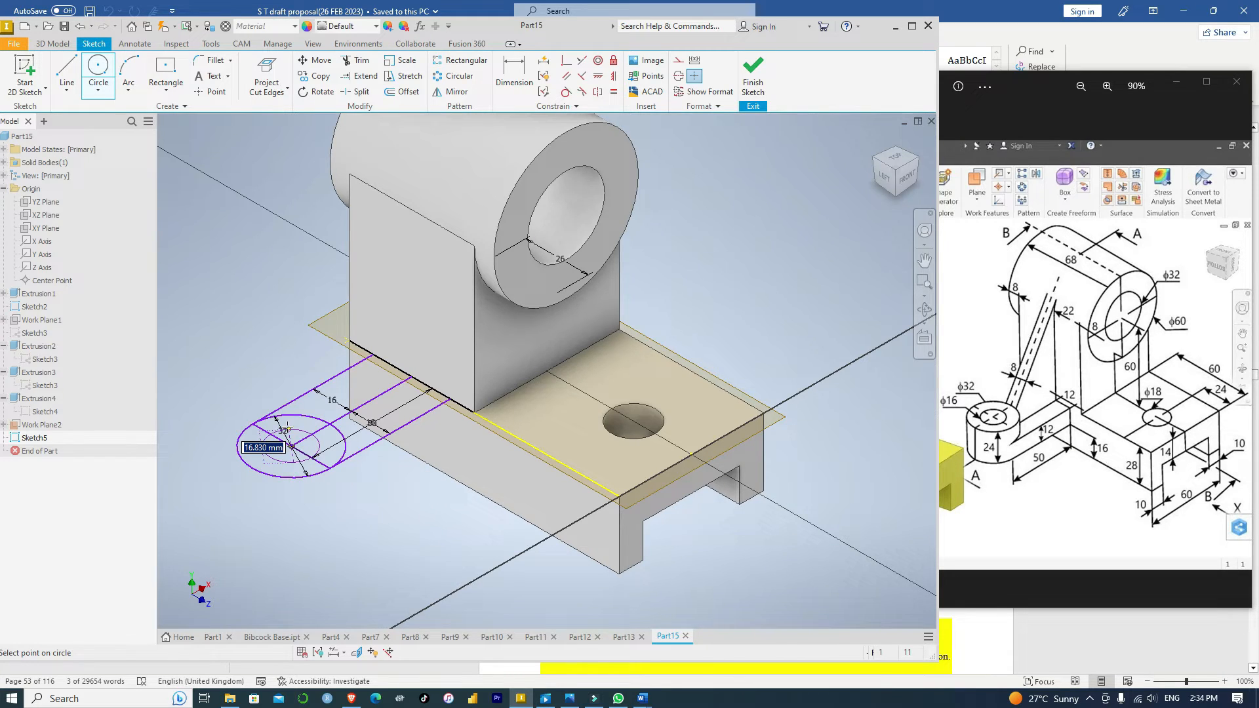
text(16)
key(Return)
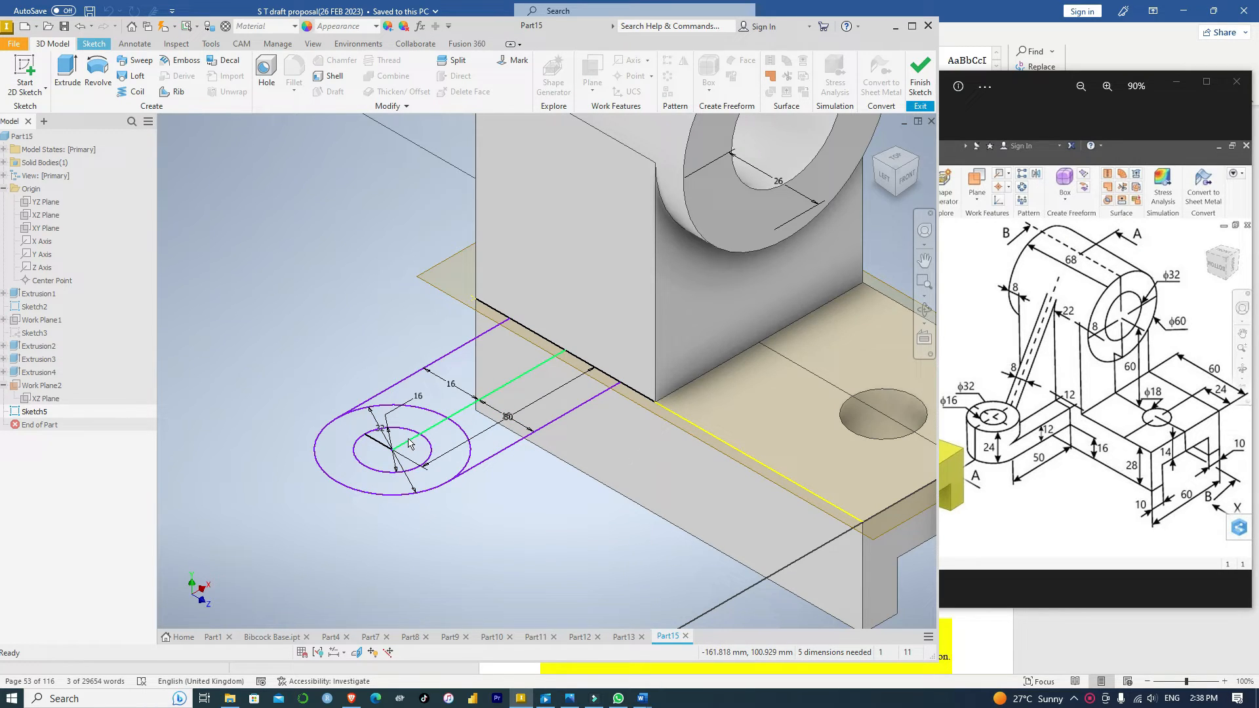
Trim away the line crossing the boss circles and the centre line running along the arm profile.
key(x)
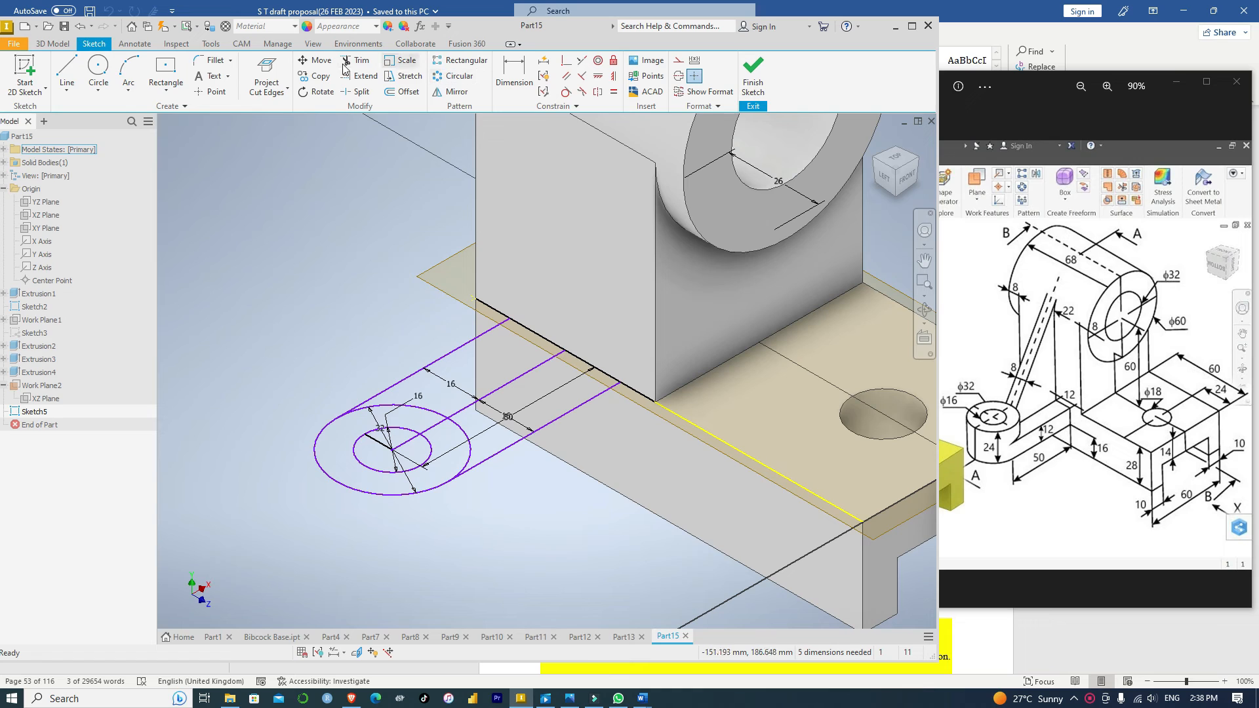
click(377, 441)
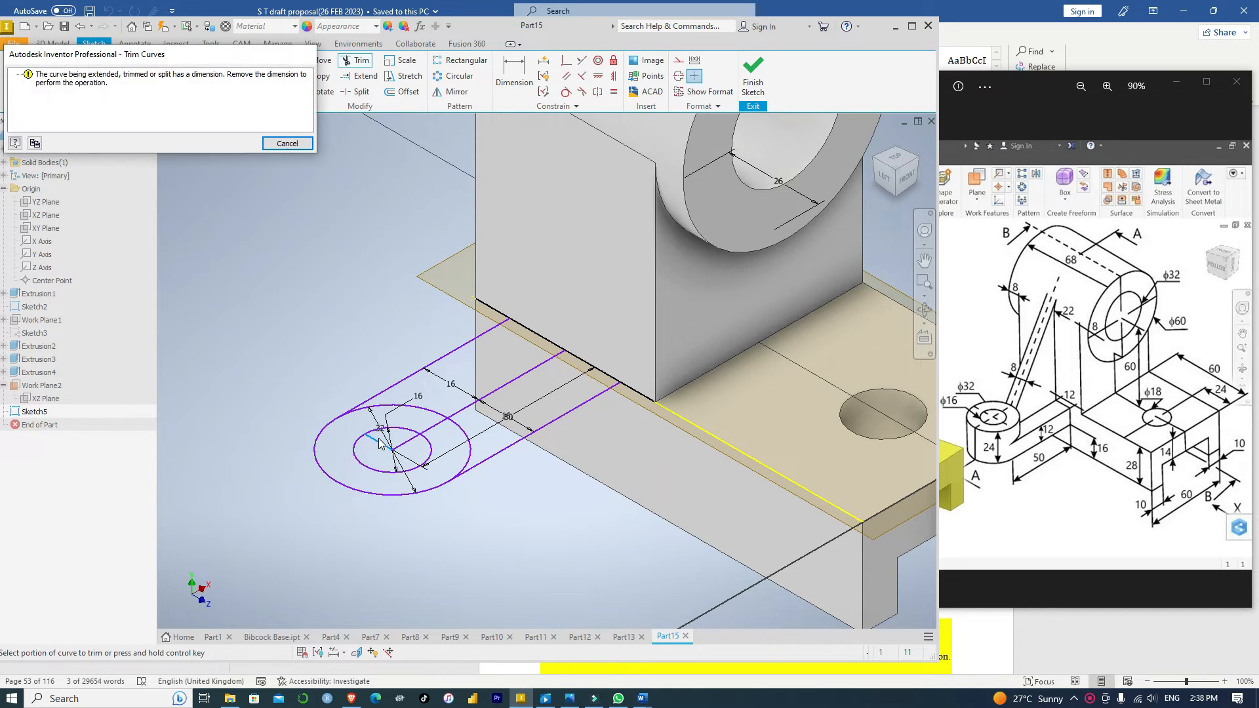
click(293, 145)
scroll(485, 375, up, 5)
scroll(399, 380, down, 5)
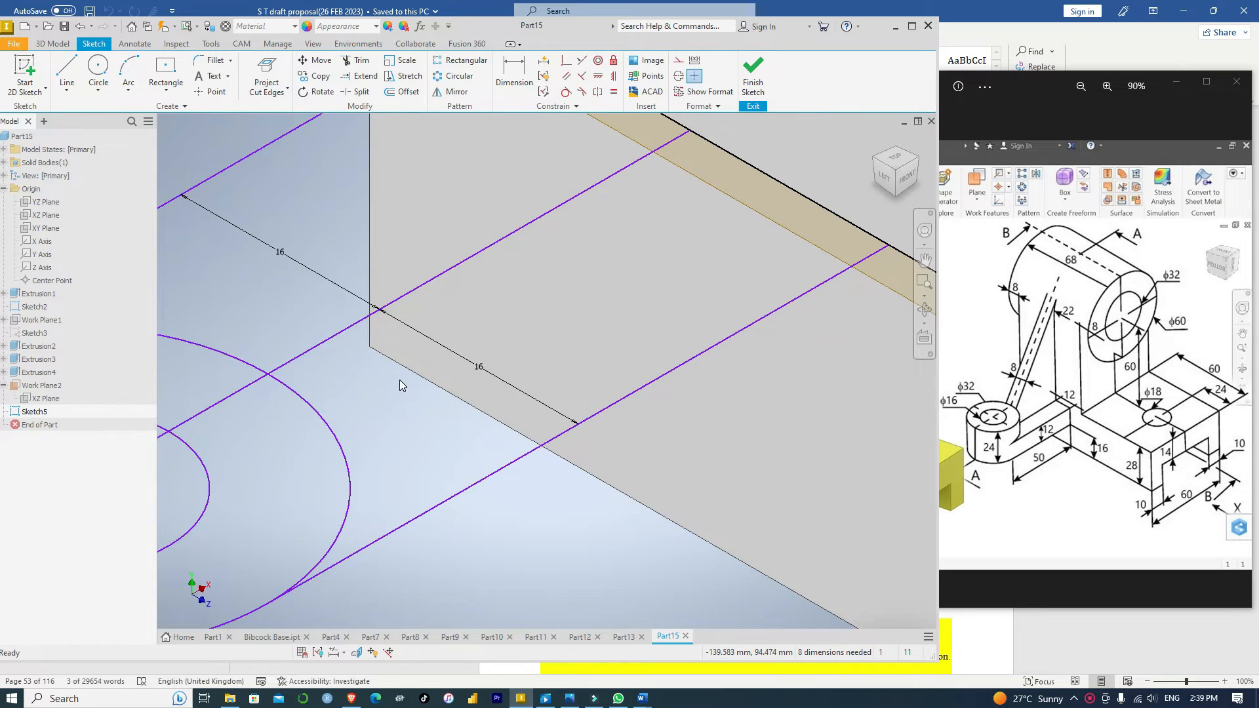
click(356, 61)
click(272, 411)
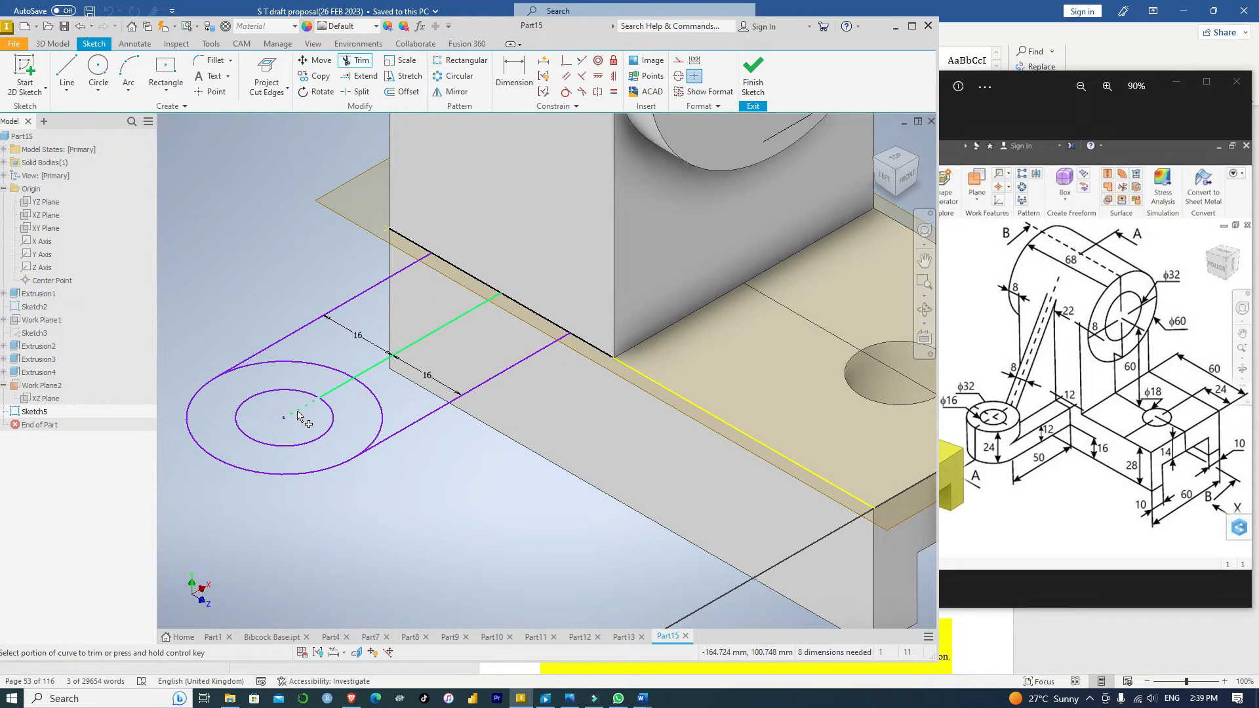
click(298, 411)
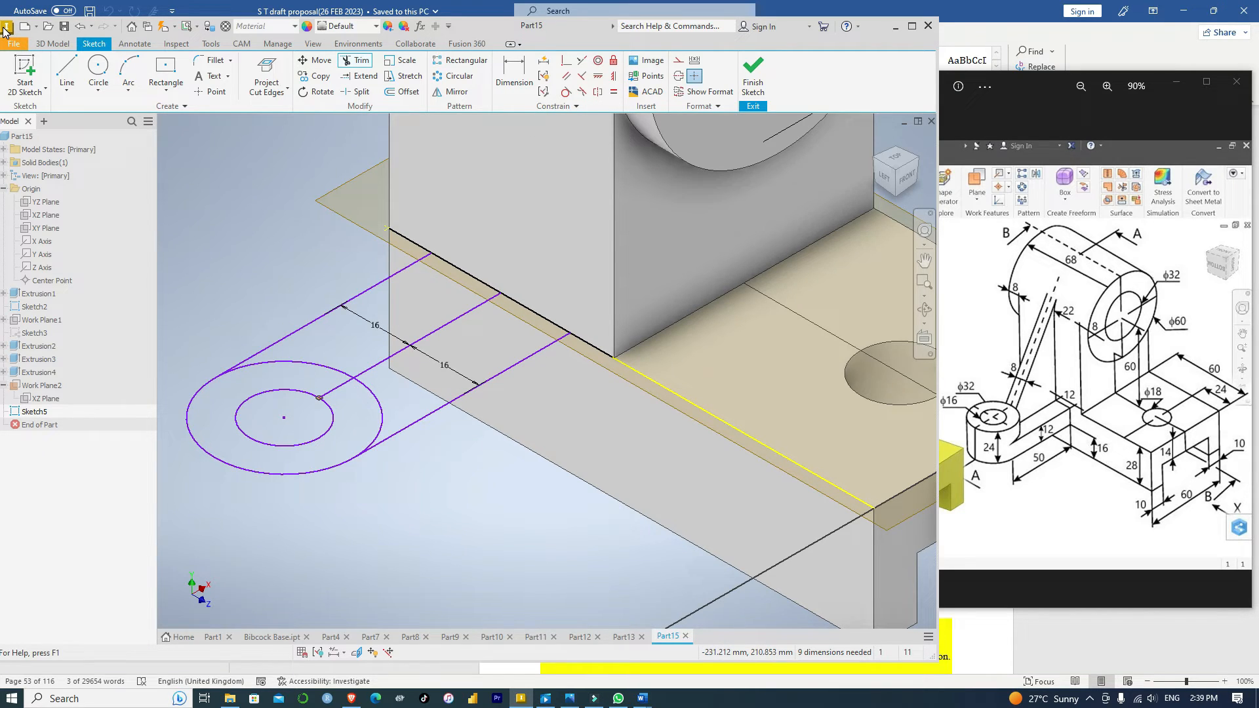
click(336, 392)
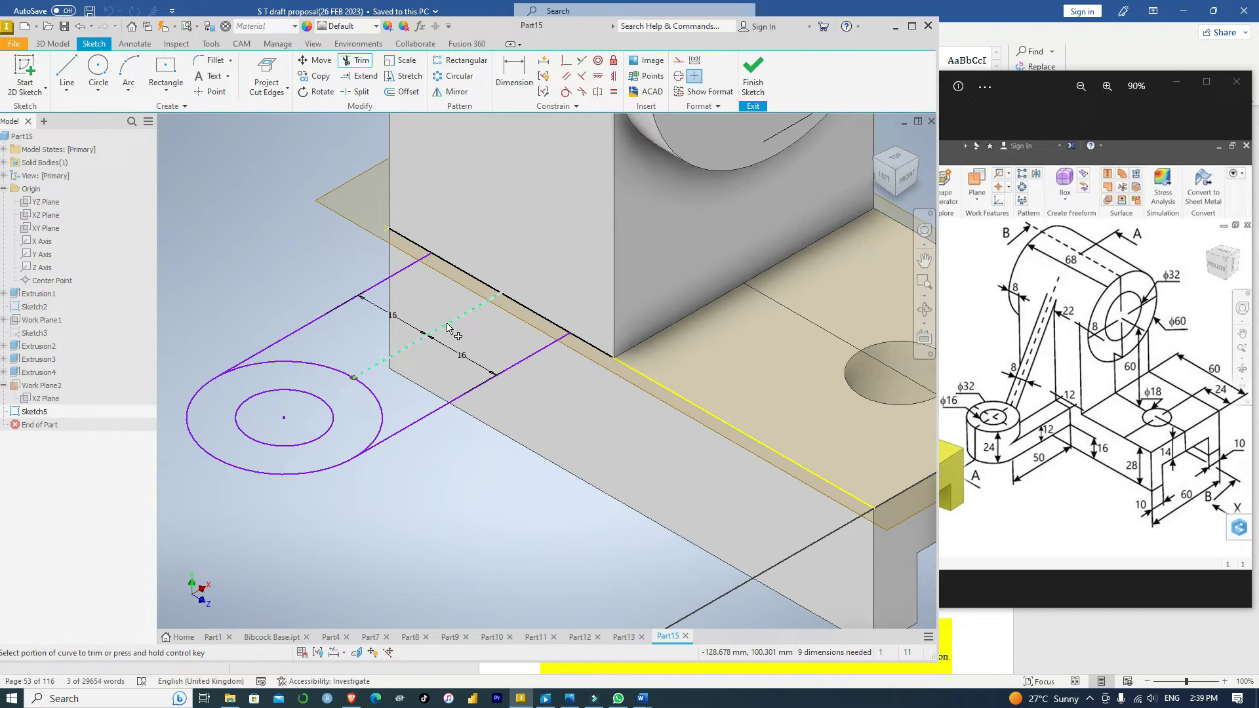
right_drag(448, 328, 467, 321)
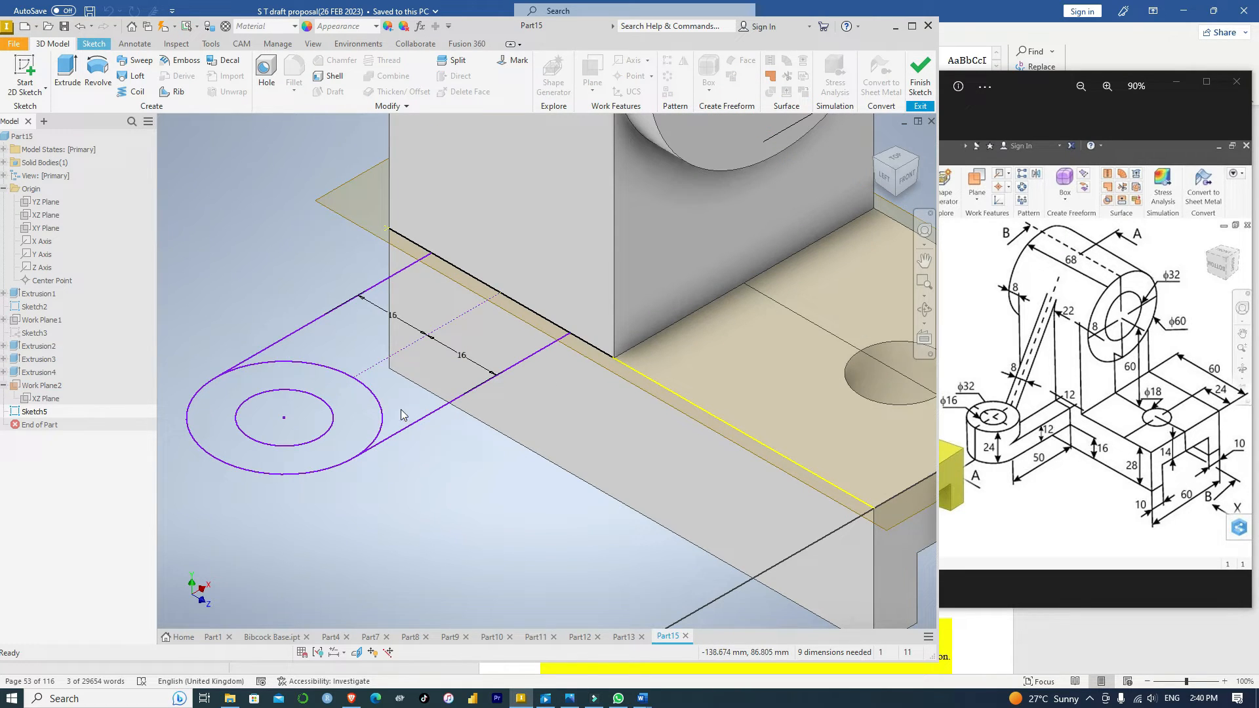
Extrude the arm region between the upright and the 32 mm circle 12 mm downward, joined to the body.
click(66, 69)
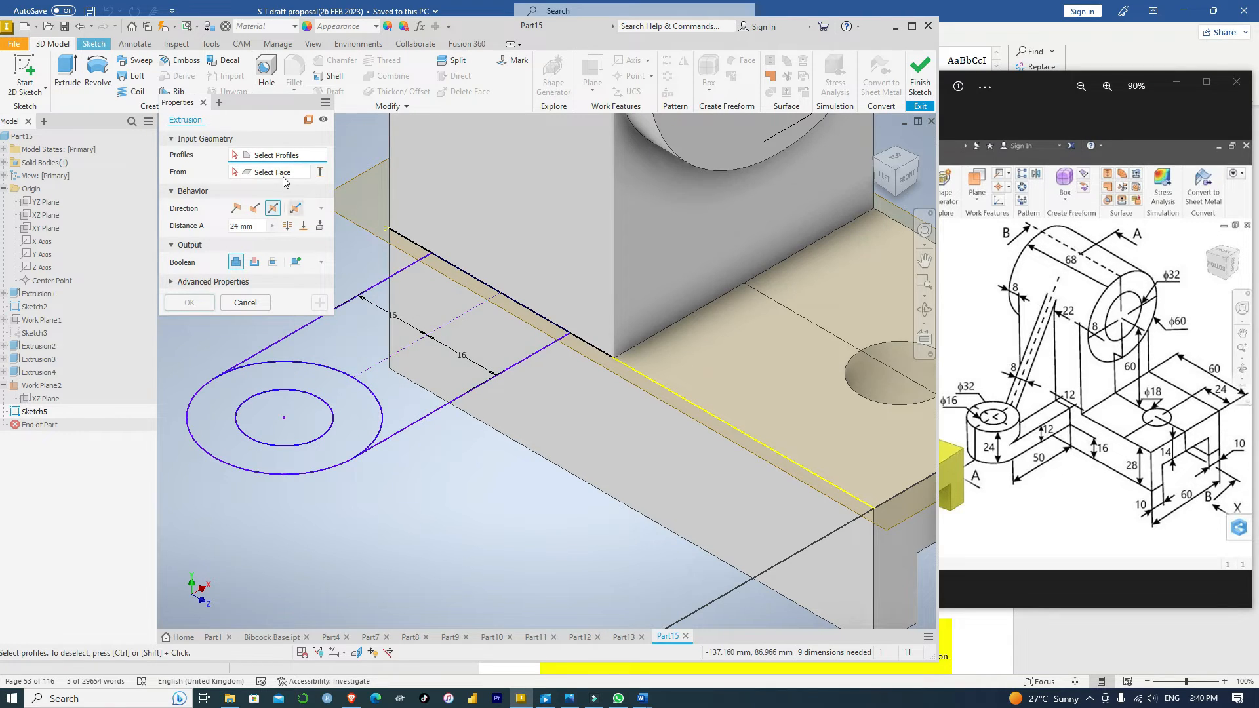
click(281, 157)
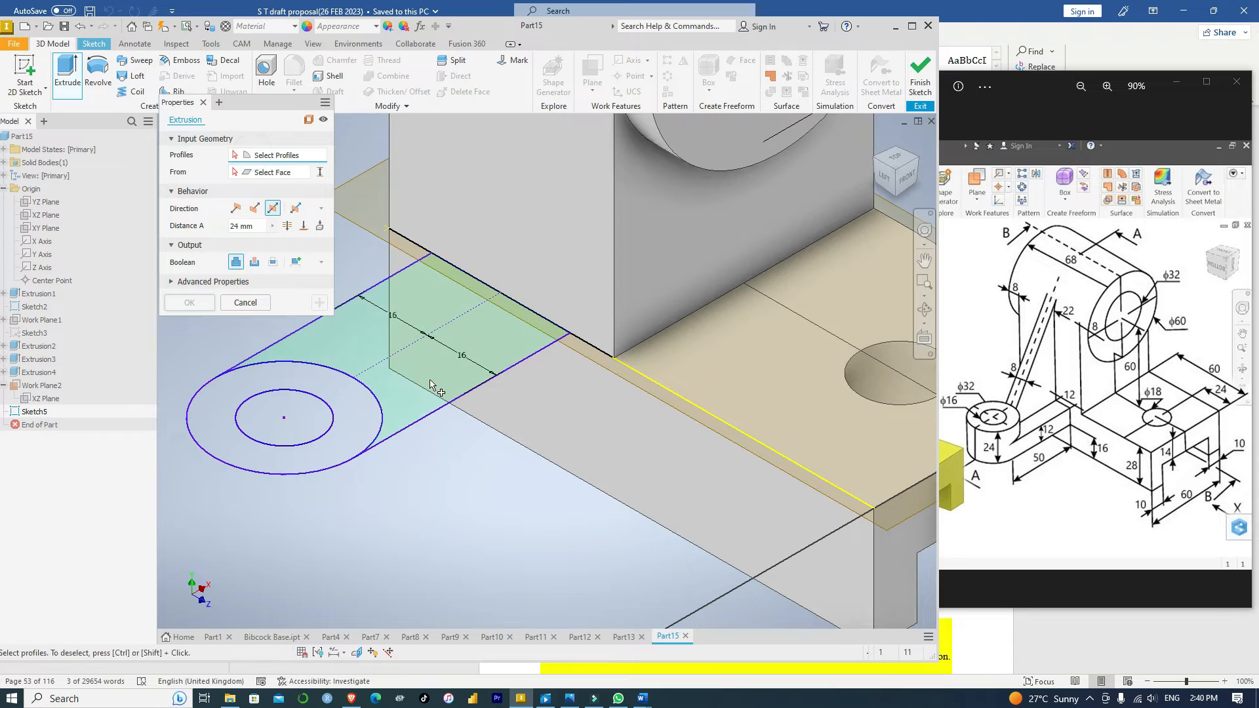
click(419, 411)
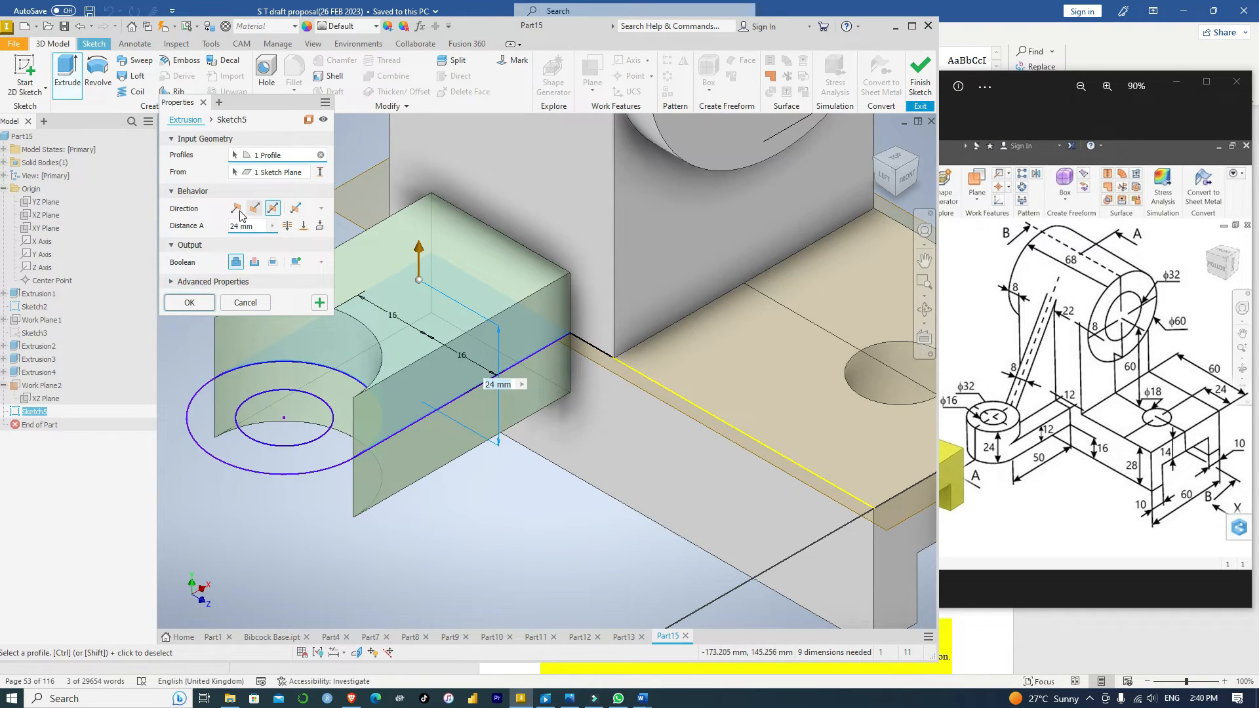
click(238, 211)
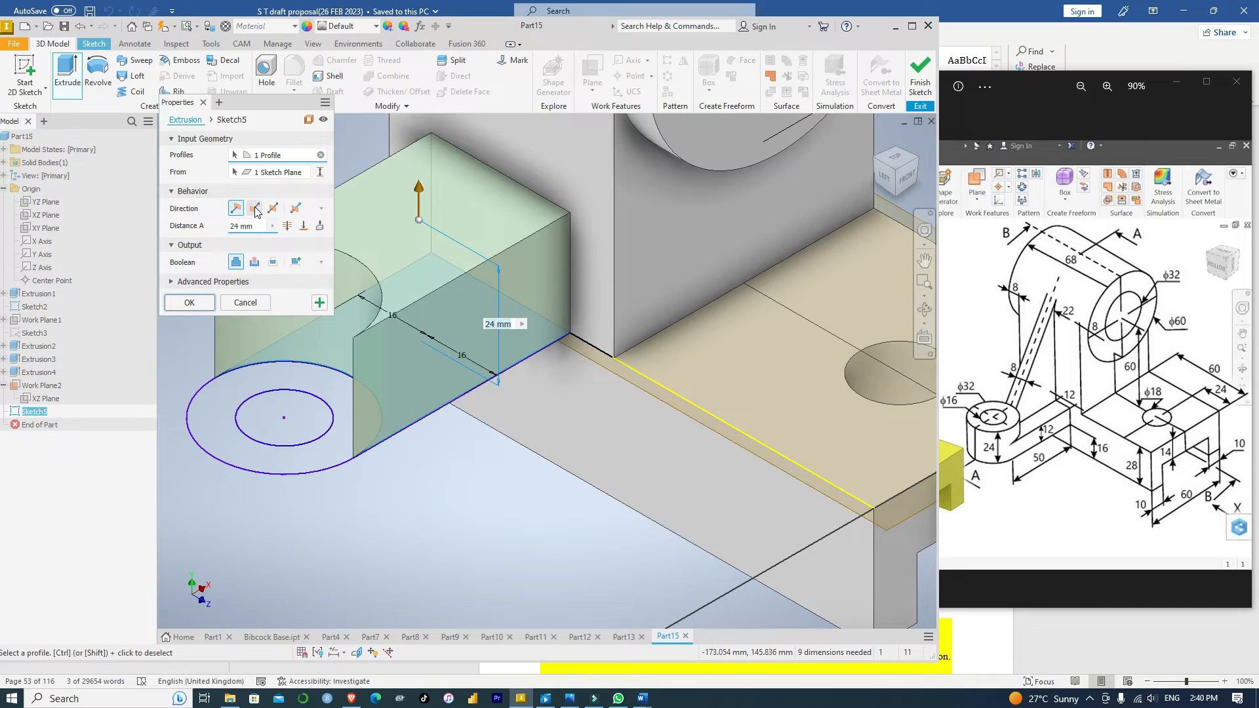
click(255, 209)
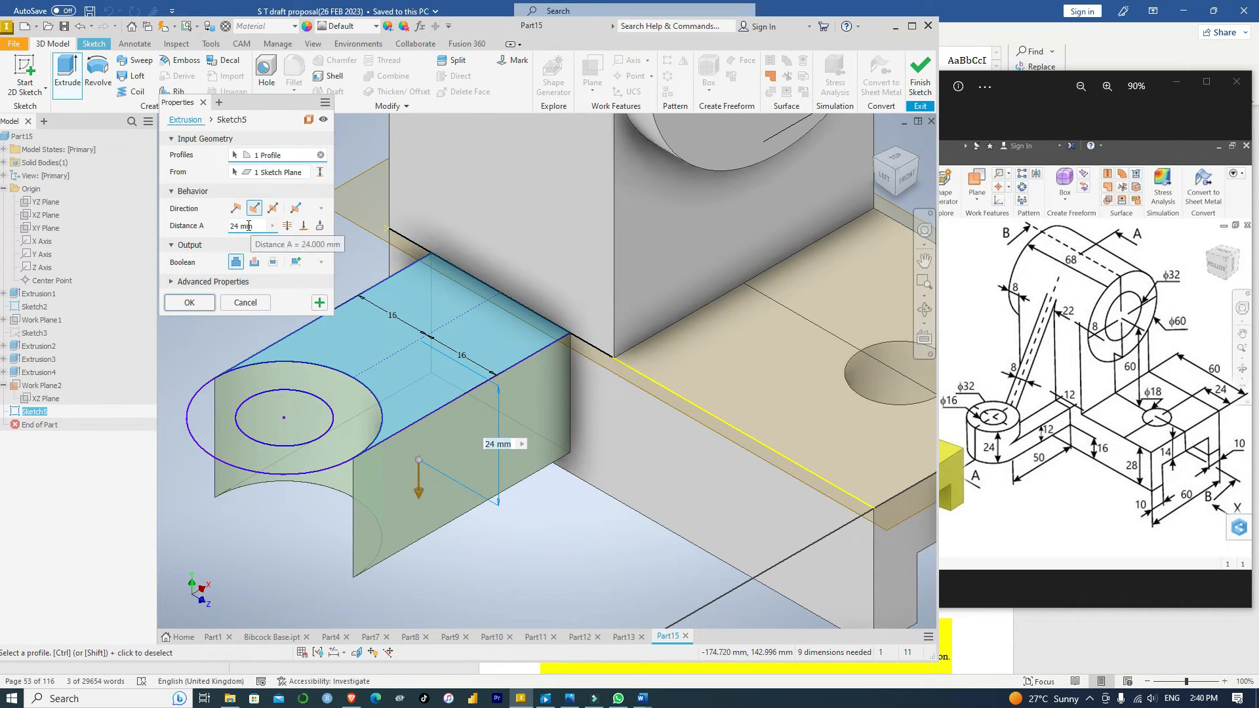
click(250, 223)
text(12)
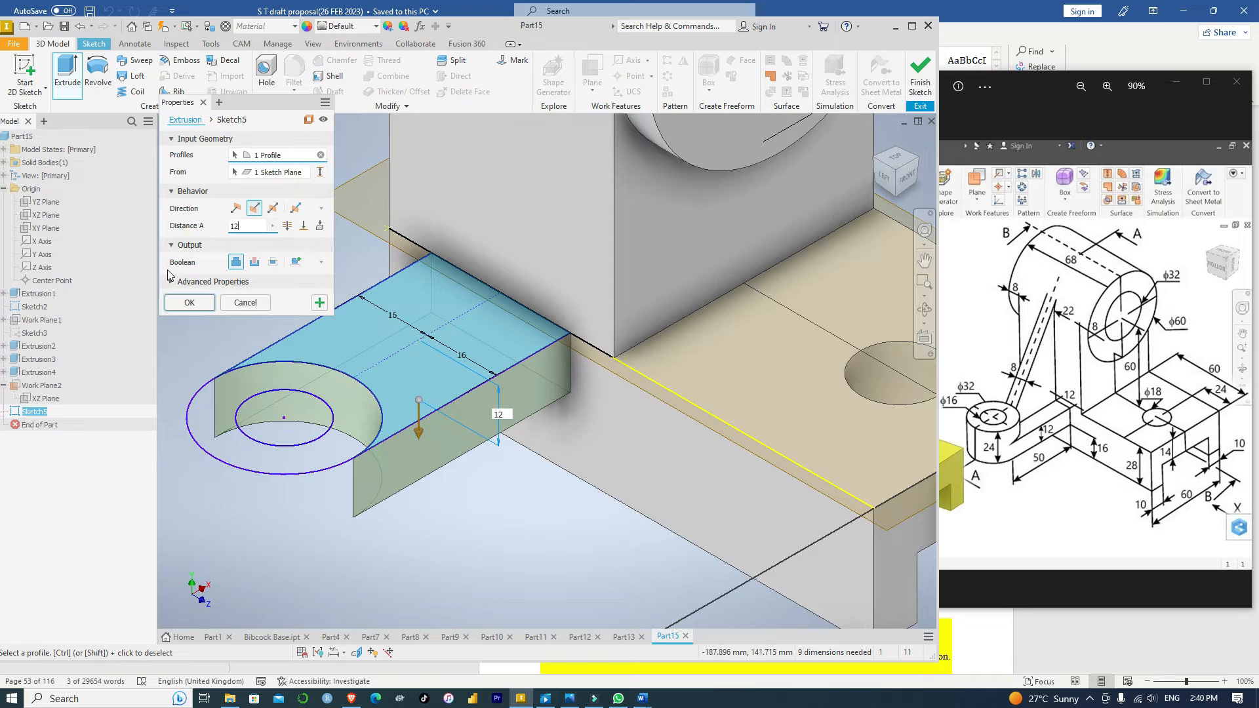
click(191, 303)
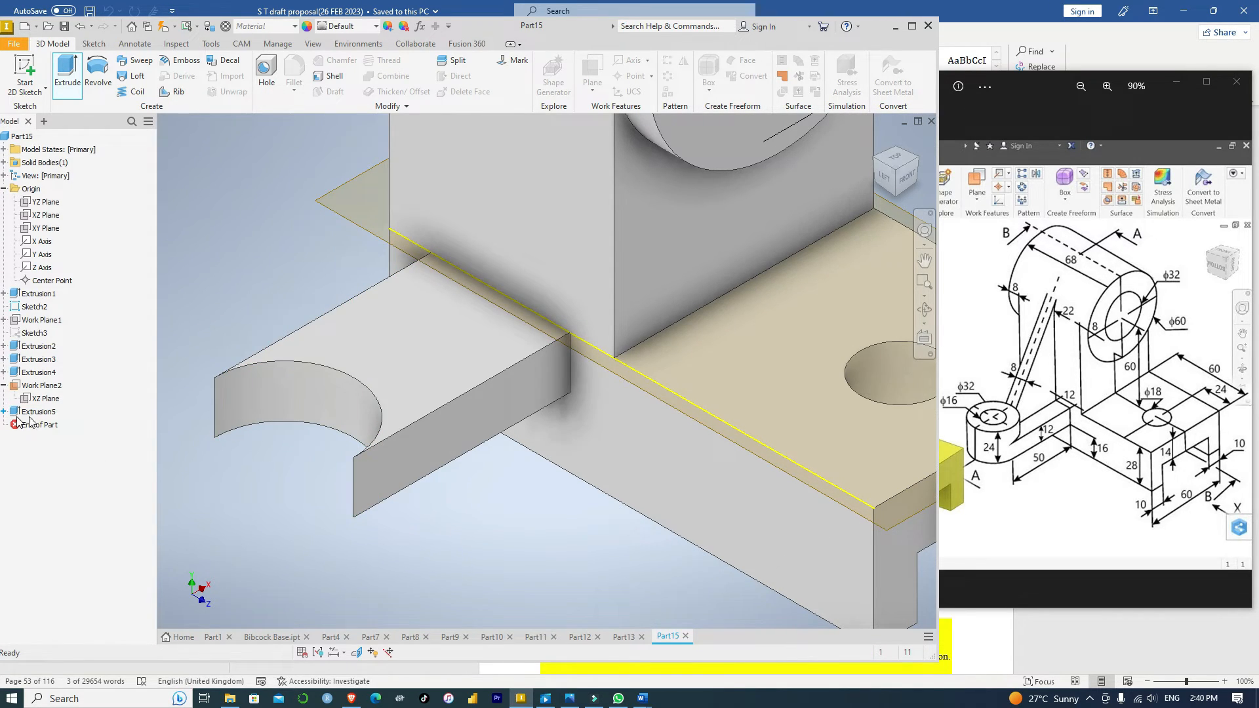
Make Sketch5 under the arm's extrusion visible again.
click(3, 411)
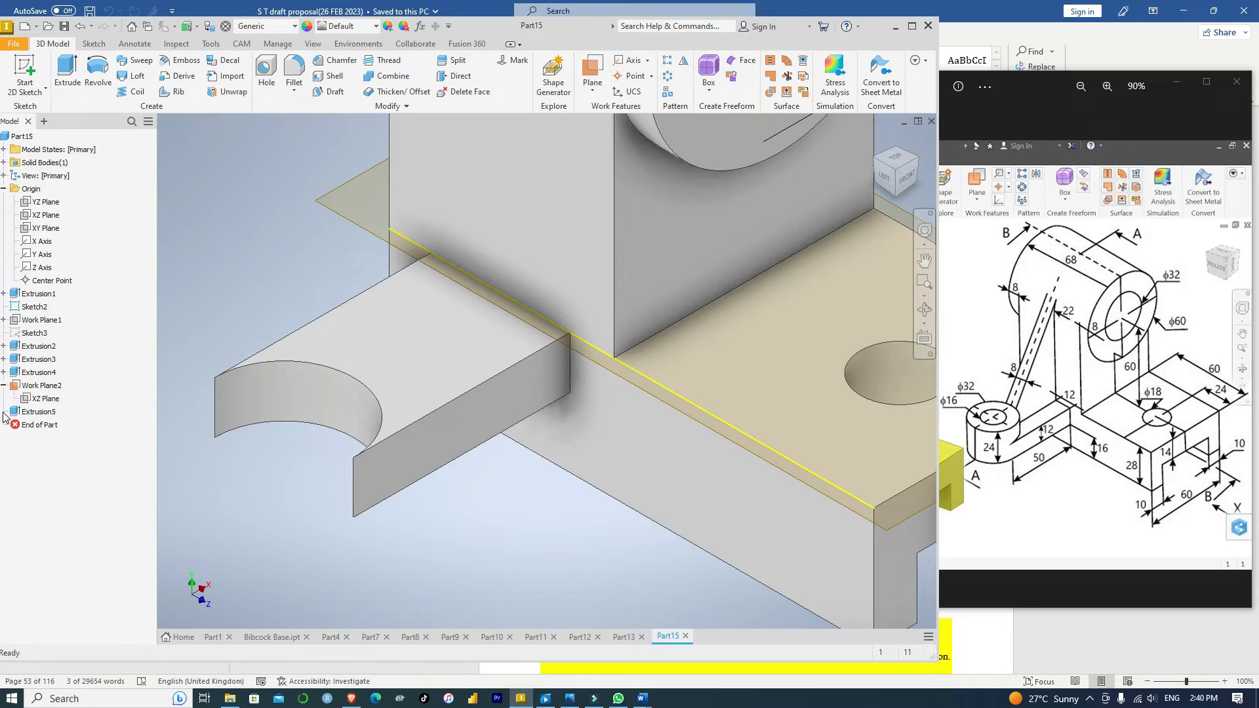
right_click(45, 431)
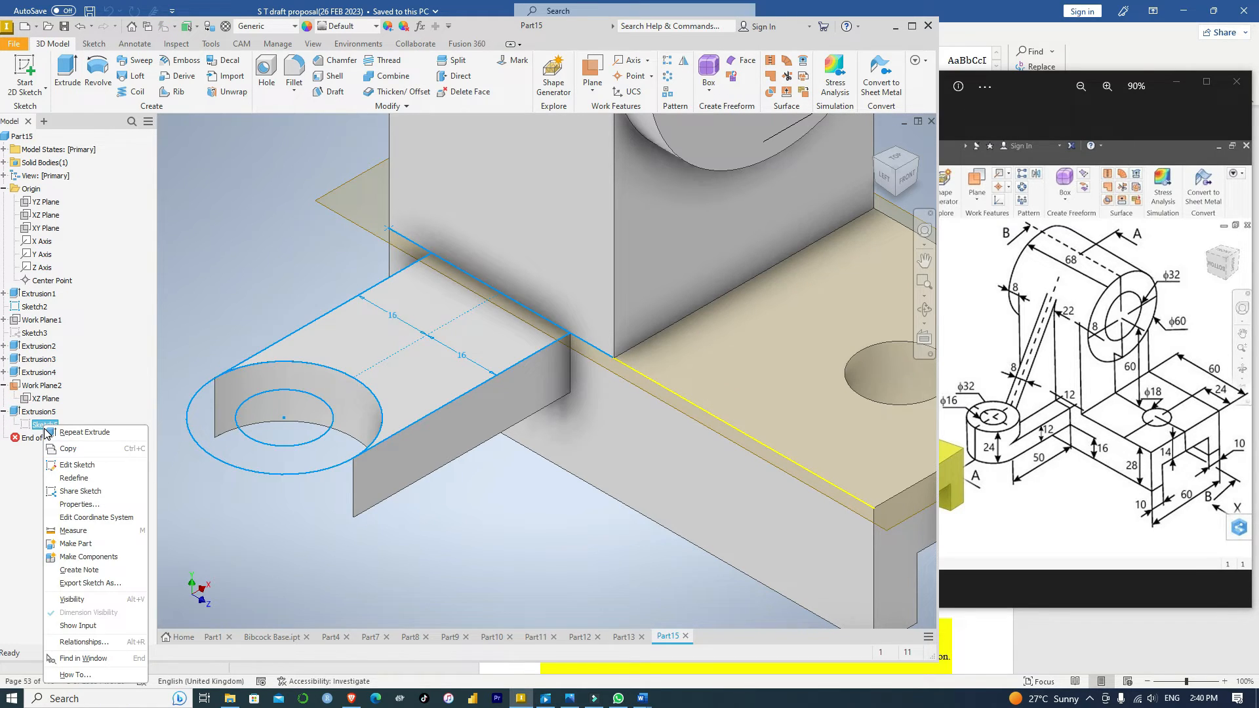
click(62, 598)
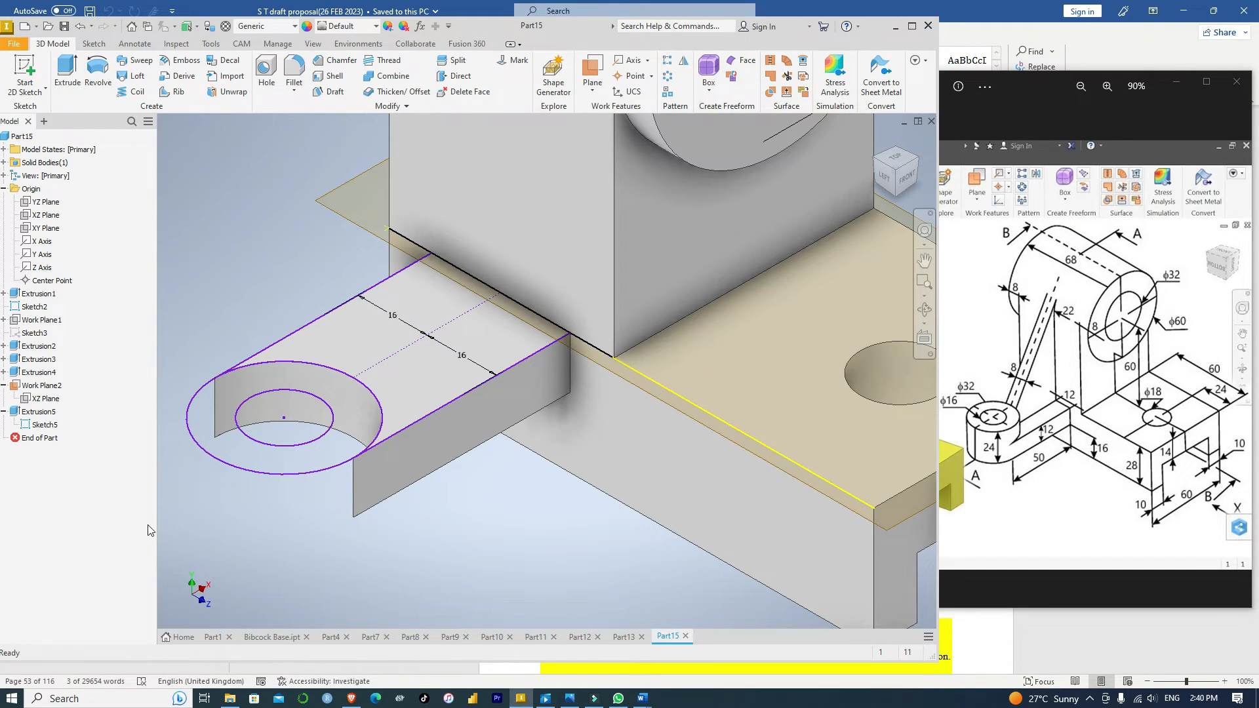
Extrude the ring between the 16 mm and 32 mm circles symmetrically to a total height of 24 mm.
click(66, 72)
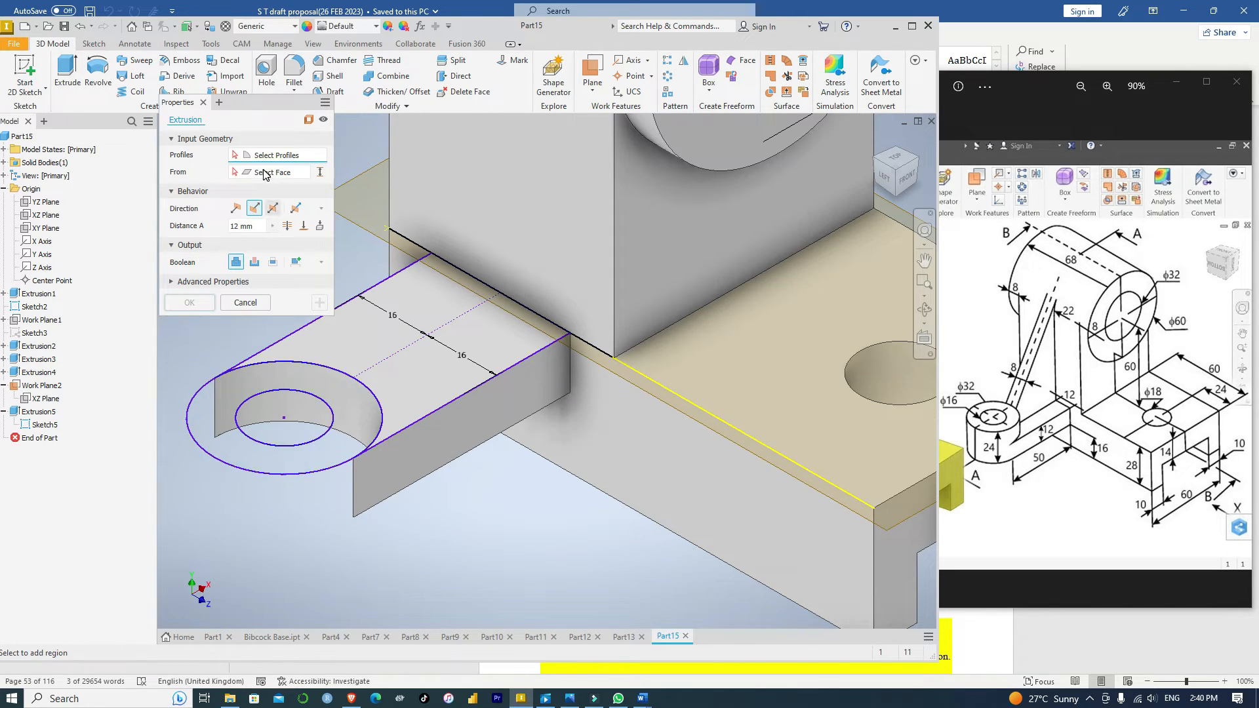
click(314, 460)
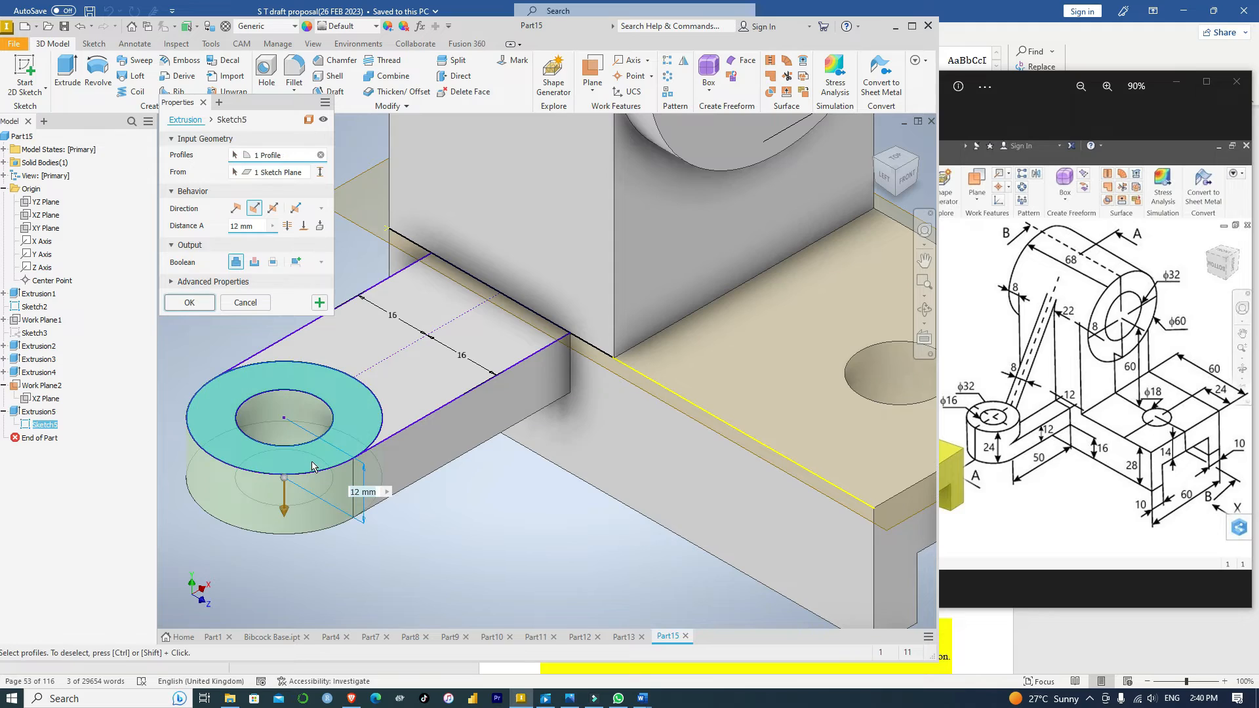
click(273, 207)
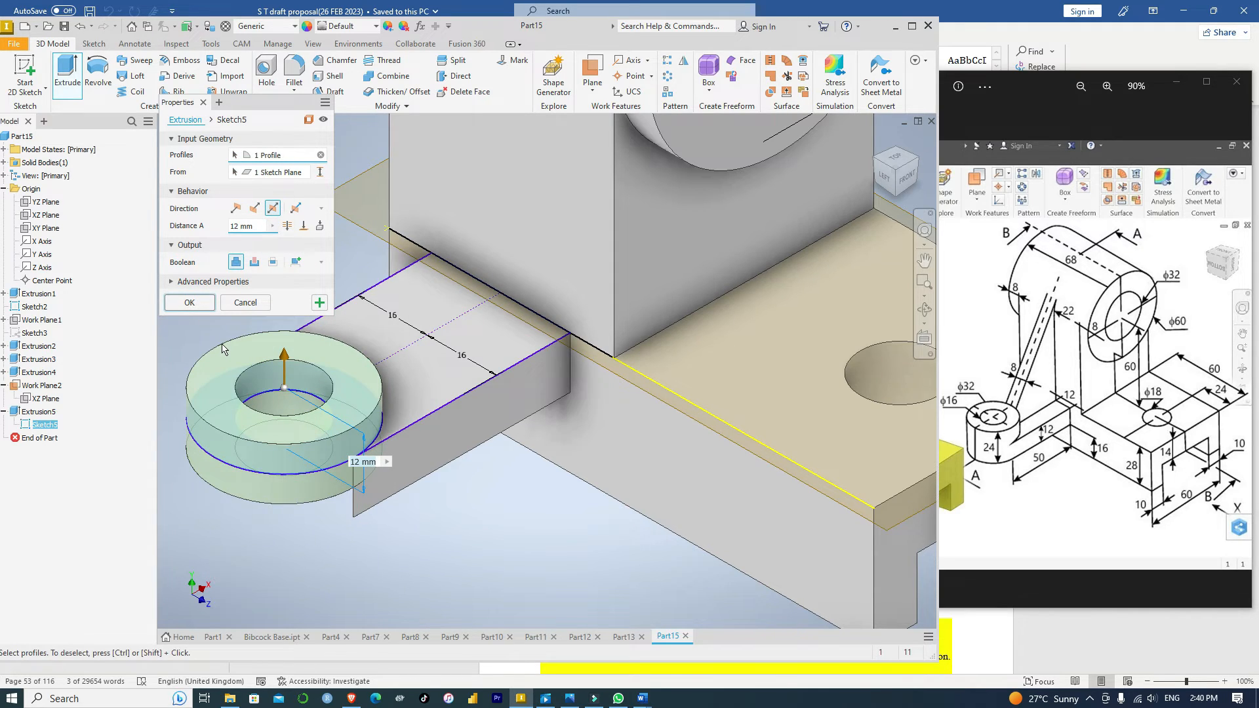
click(255, 225)
text(24)
click(196, 303)
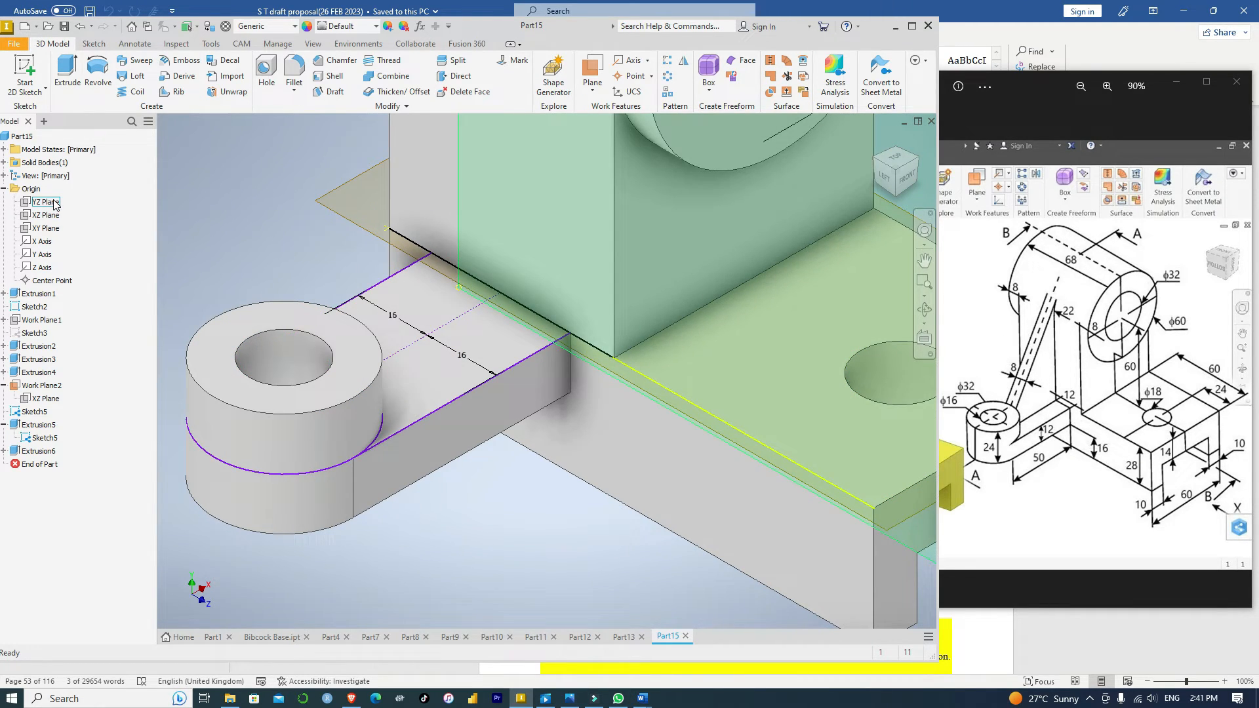
Turn off the visibility of Work Plane2.
scroll(473, 375, up, 3)
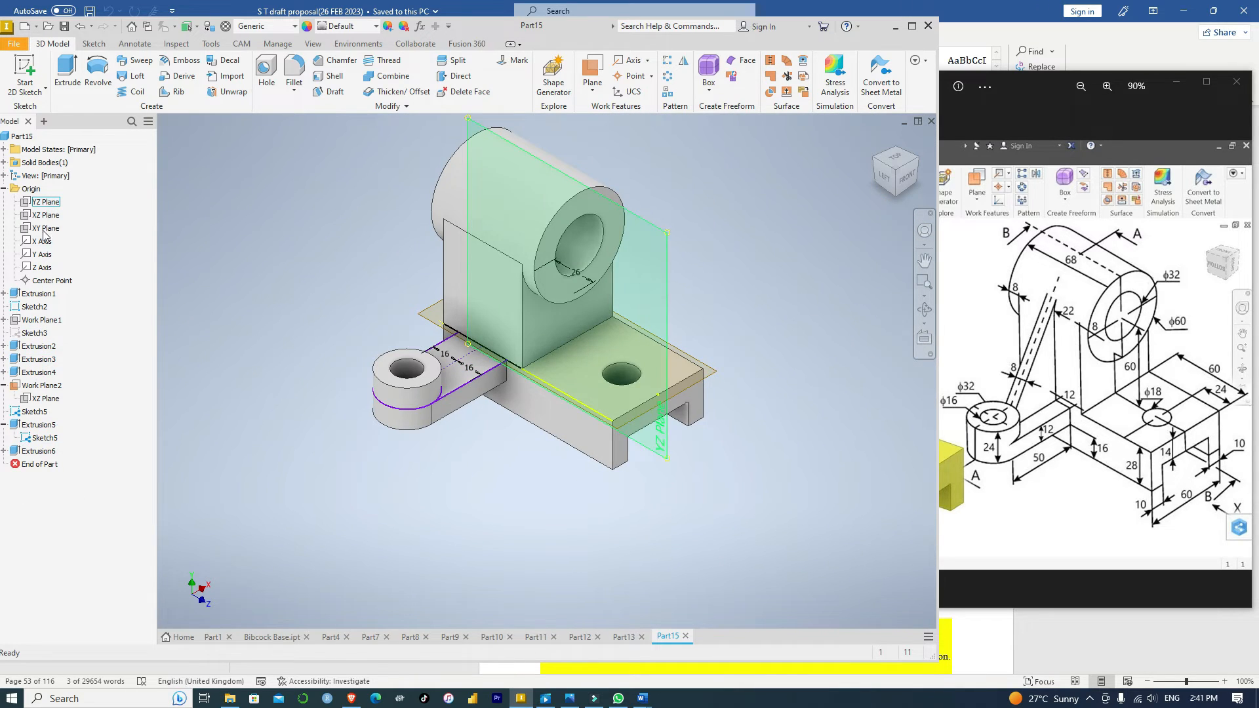
click(49, 389)
right_click(49, 390)
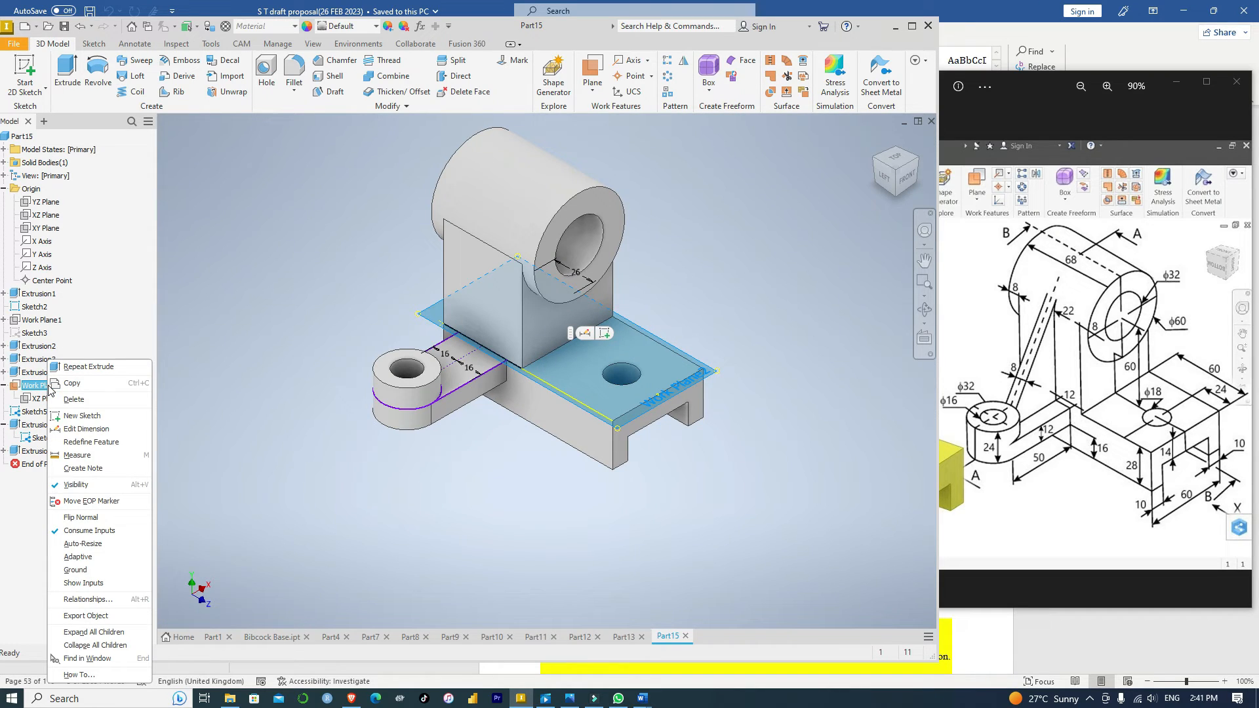
click(72, 485)
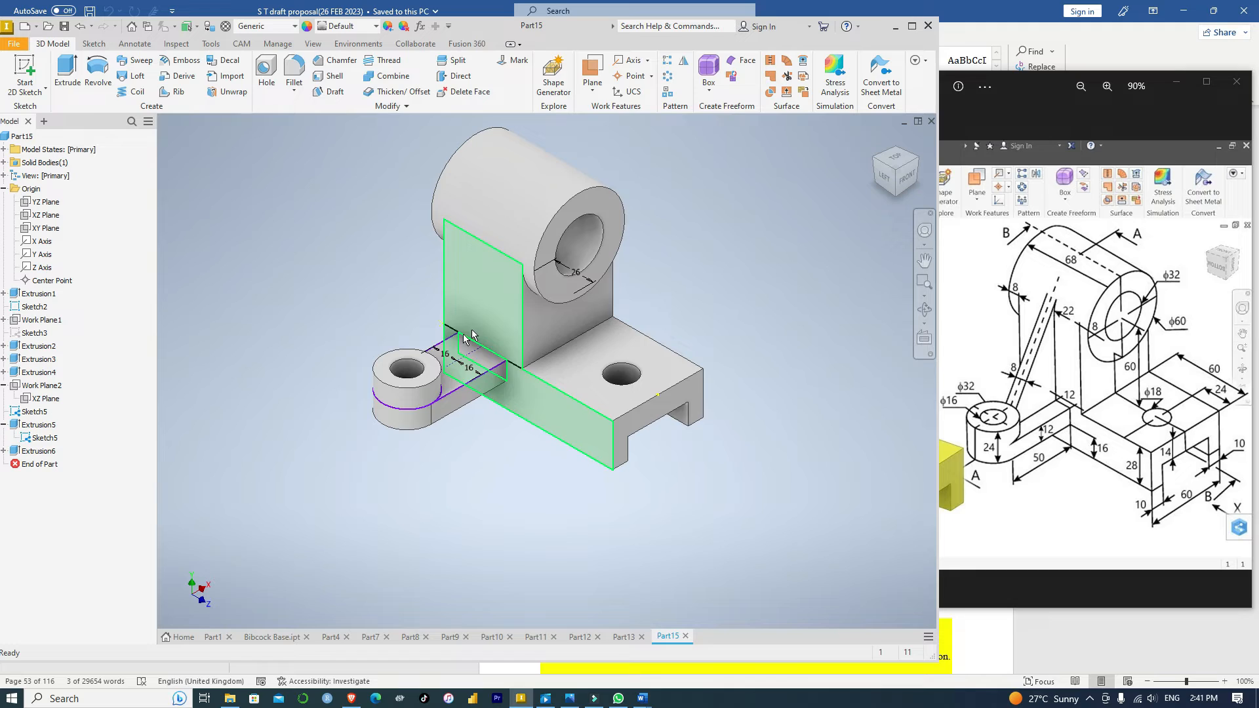
Turn off the visibility of Sketch5, the sketch of the side arm and boss.
scroll(444, 186, up, 5)
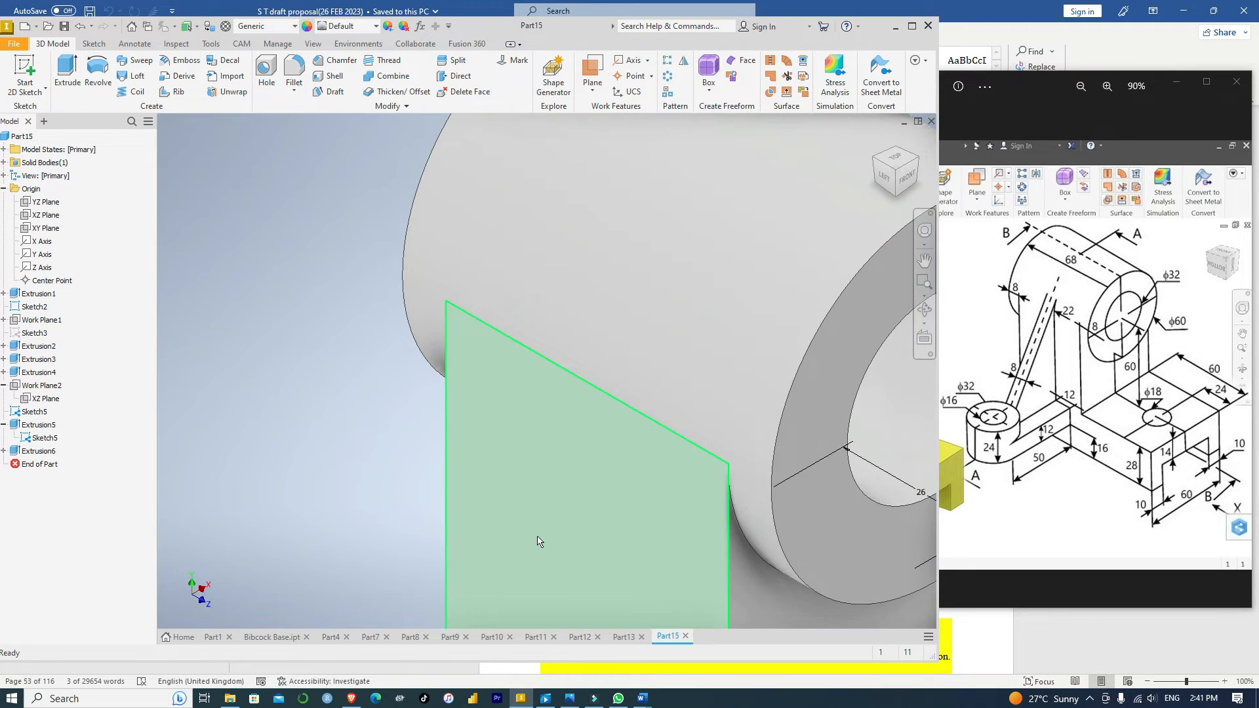
scroll(539, 543, down, 5)
middle_drag(437, 565, 389, 316)
click(43, 439)
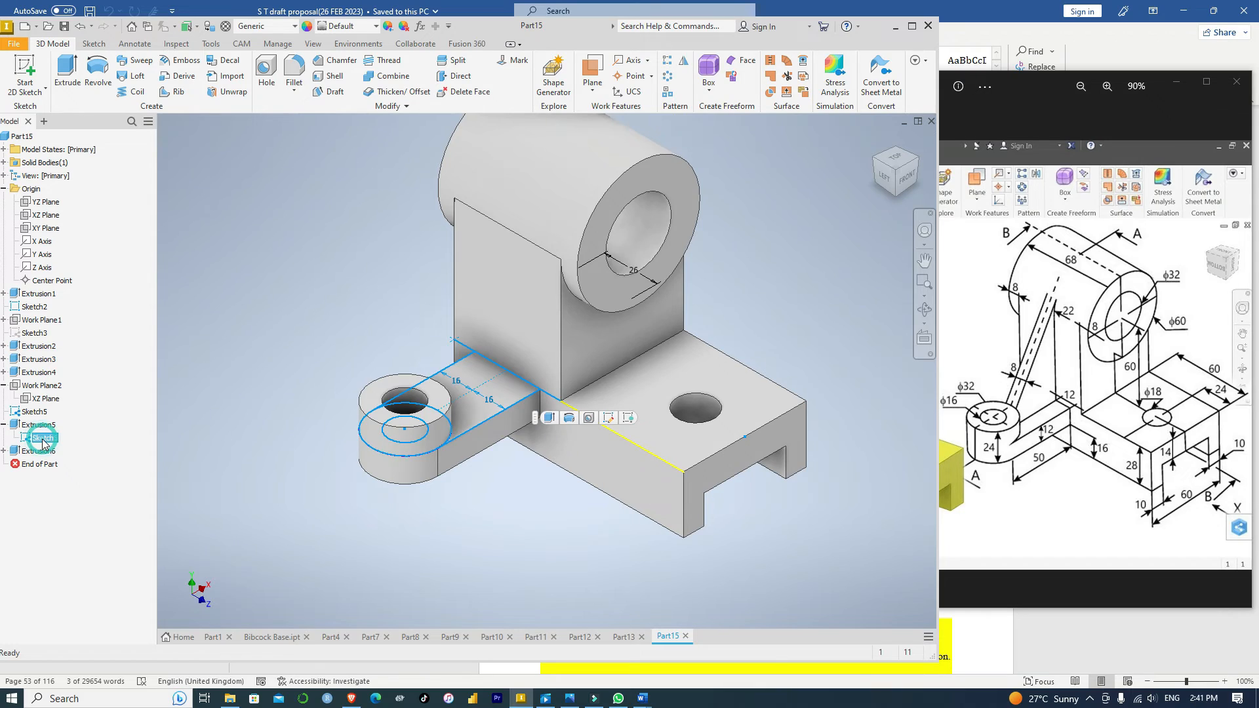
right_click(43, 443)
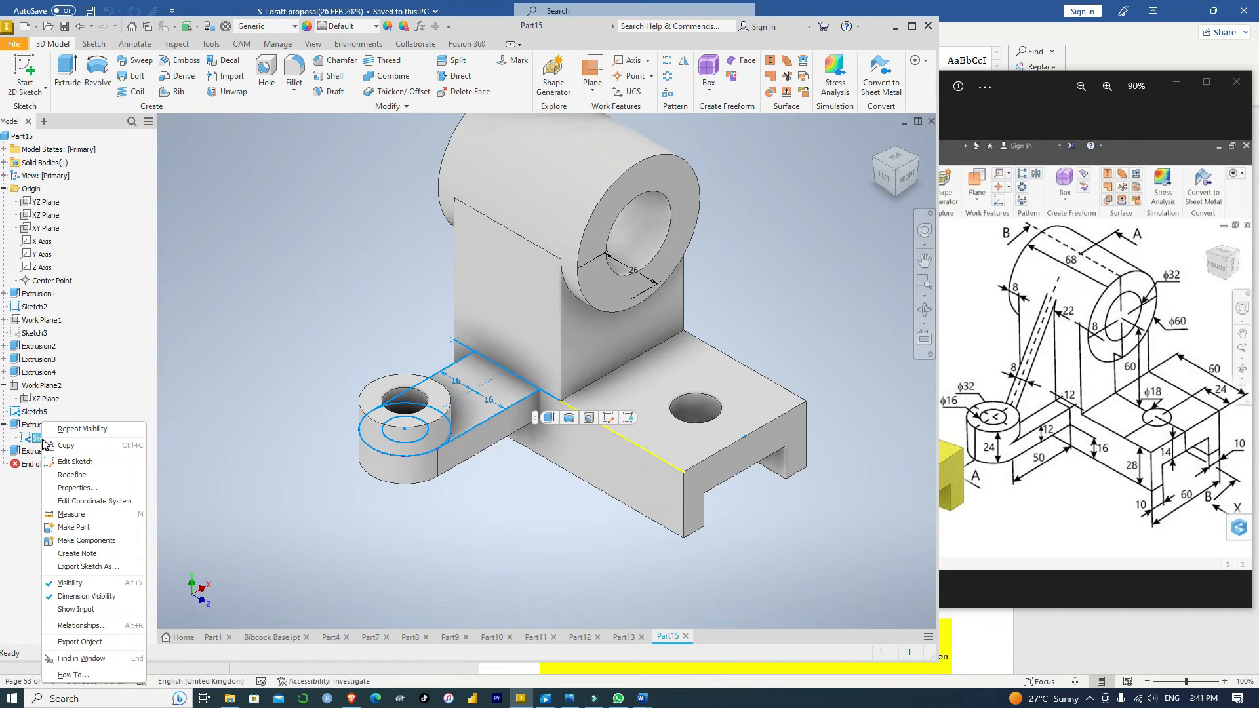
click(61, 581)
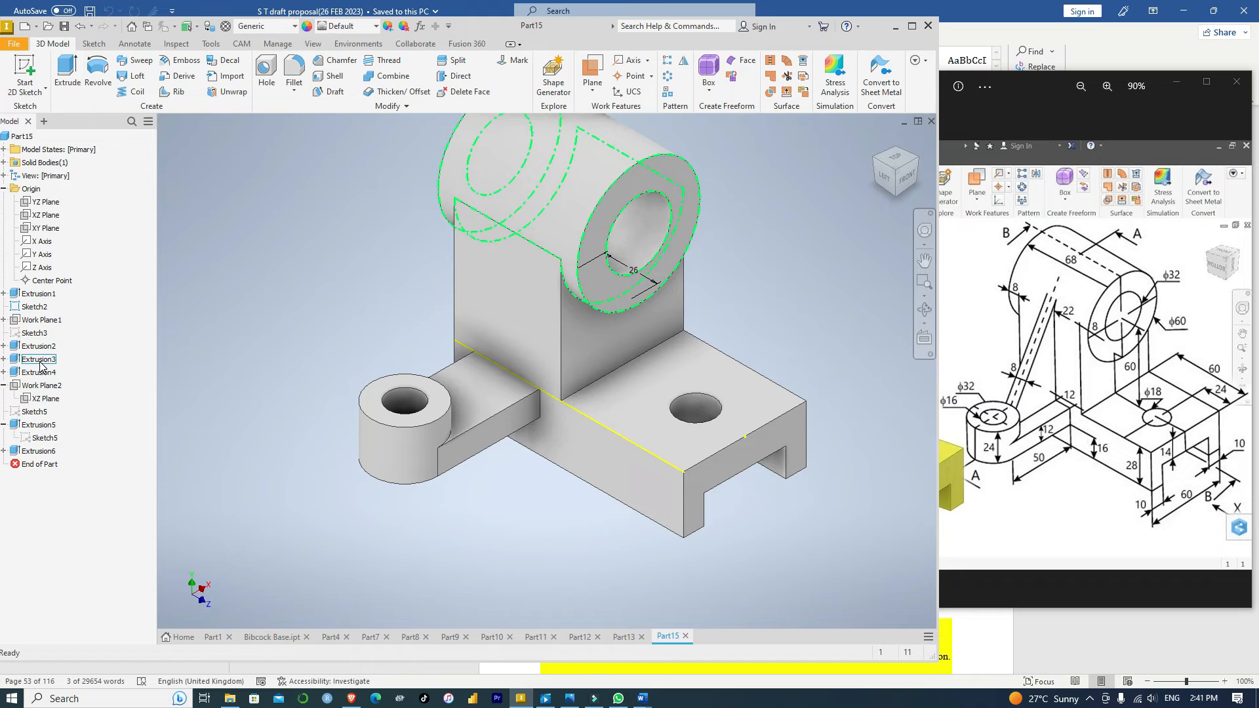
Turn on the visibility of the origin XY Plane and select the plane in the model.
click(46, 228)
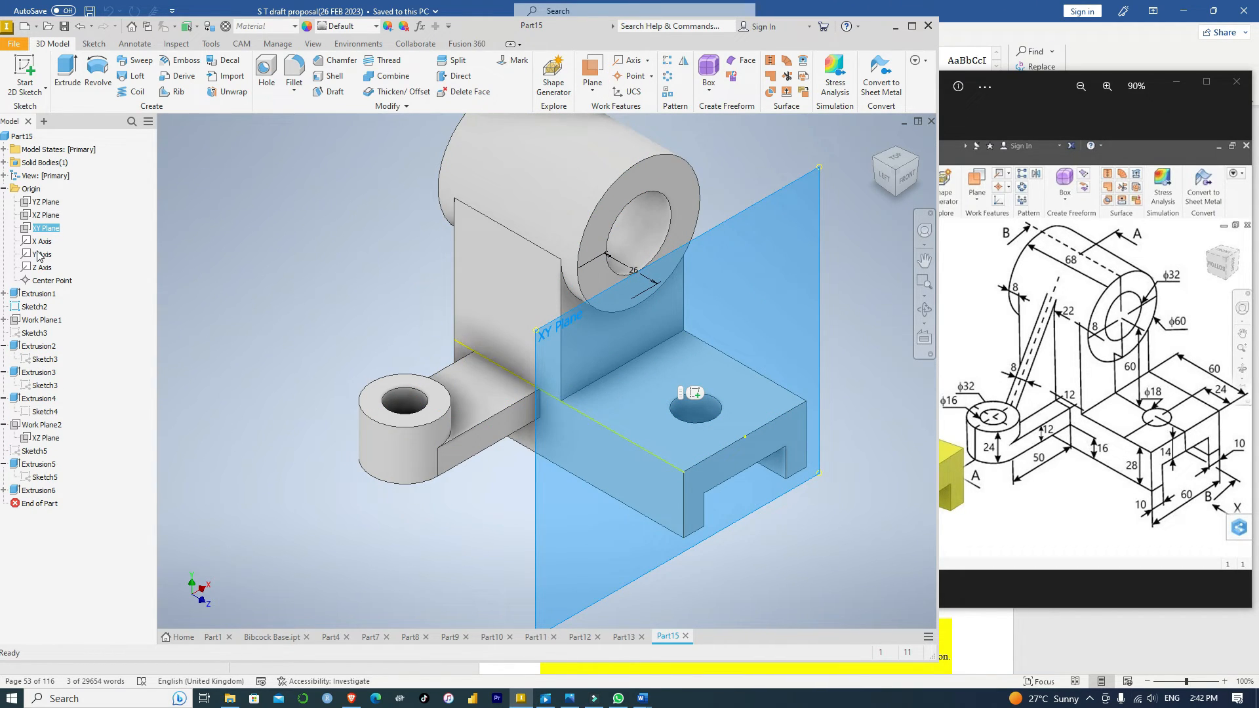
right_click(47, 231)
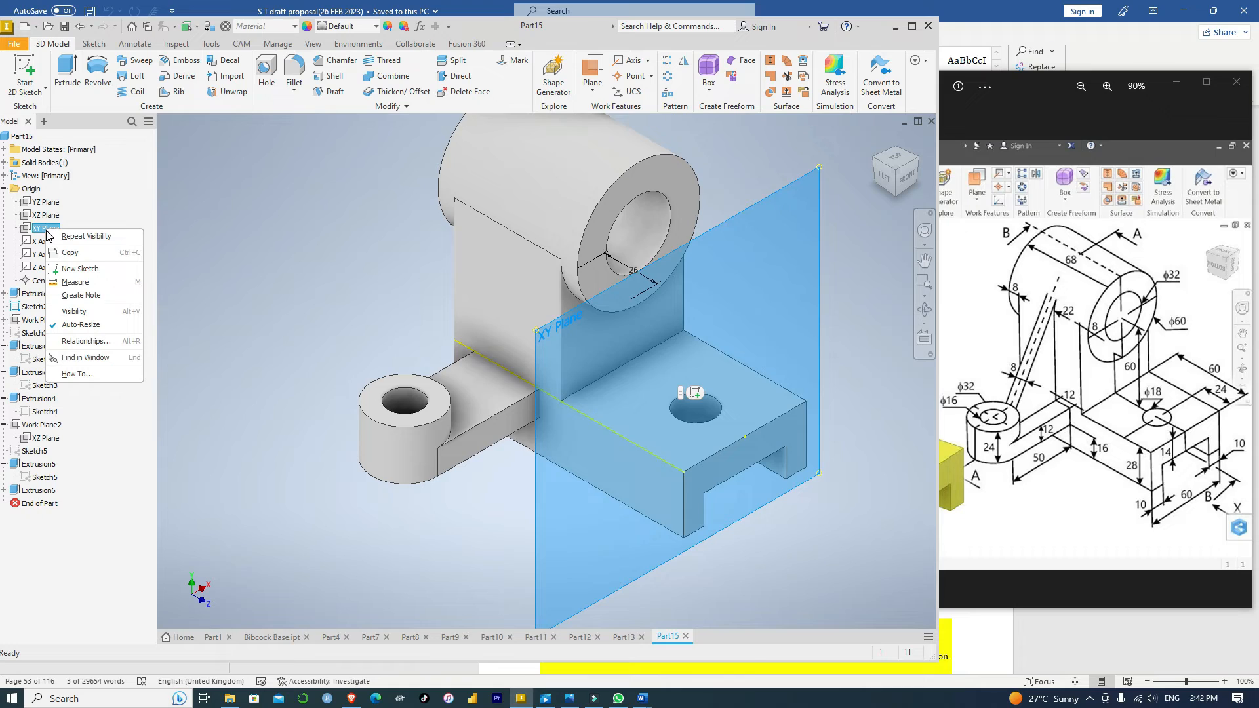
click(68, 312)
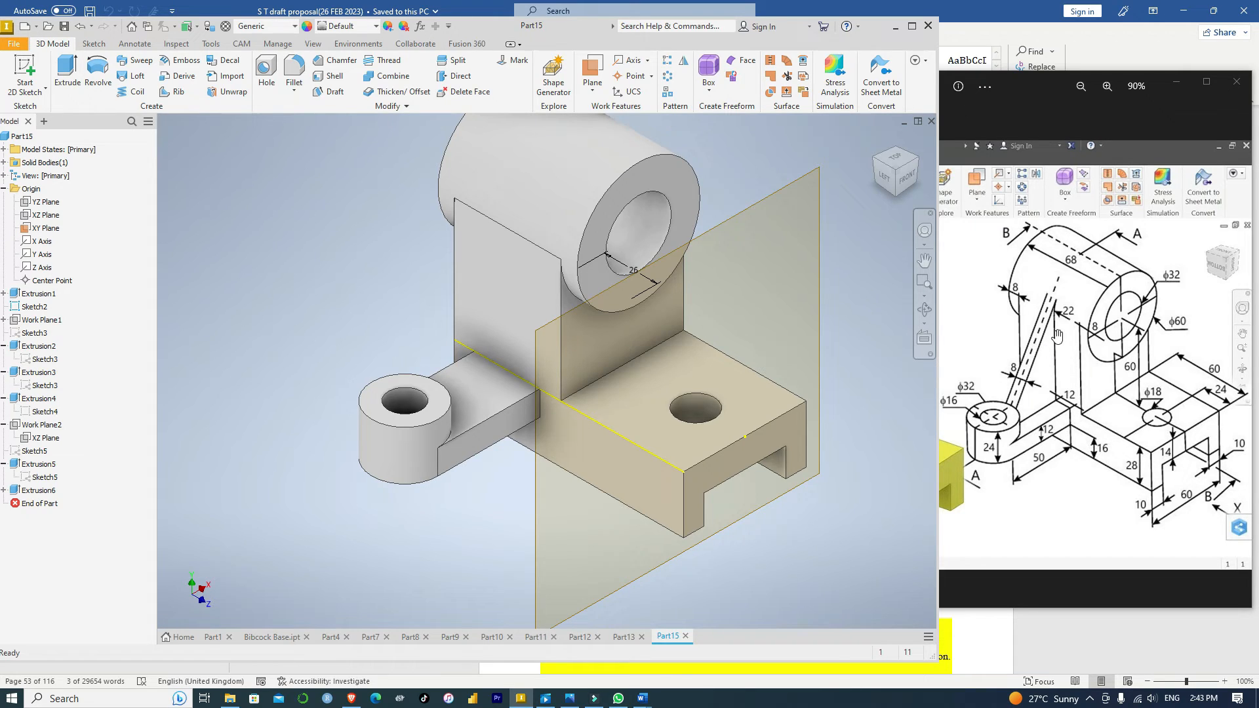
scroll(715, 544, down, 5)
scroll(722, 575, up, 5)
scroll(705, 557, down, 3)
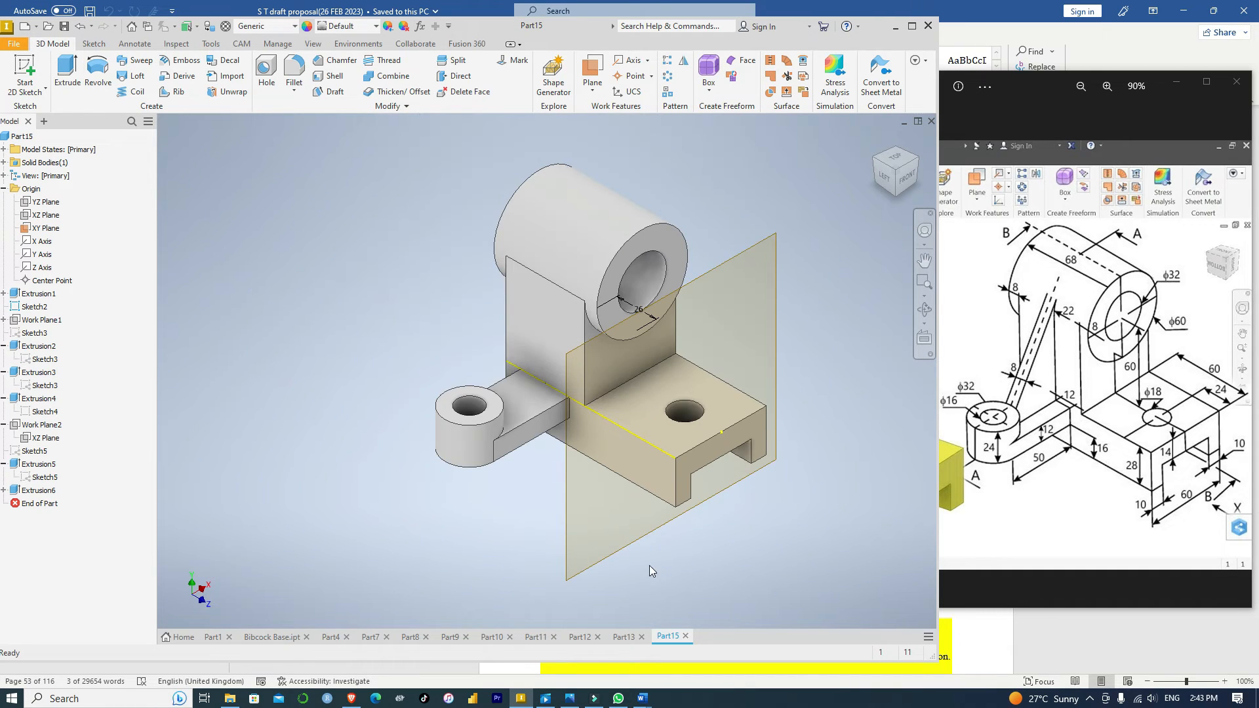
click(568, 581)
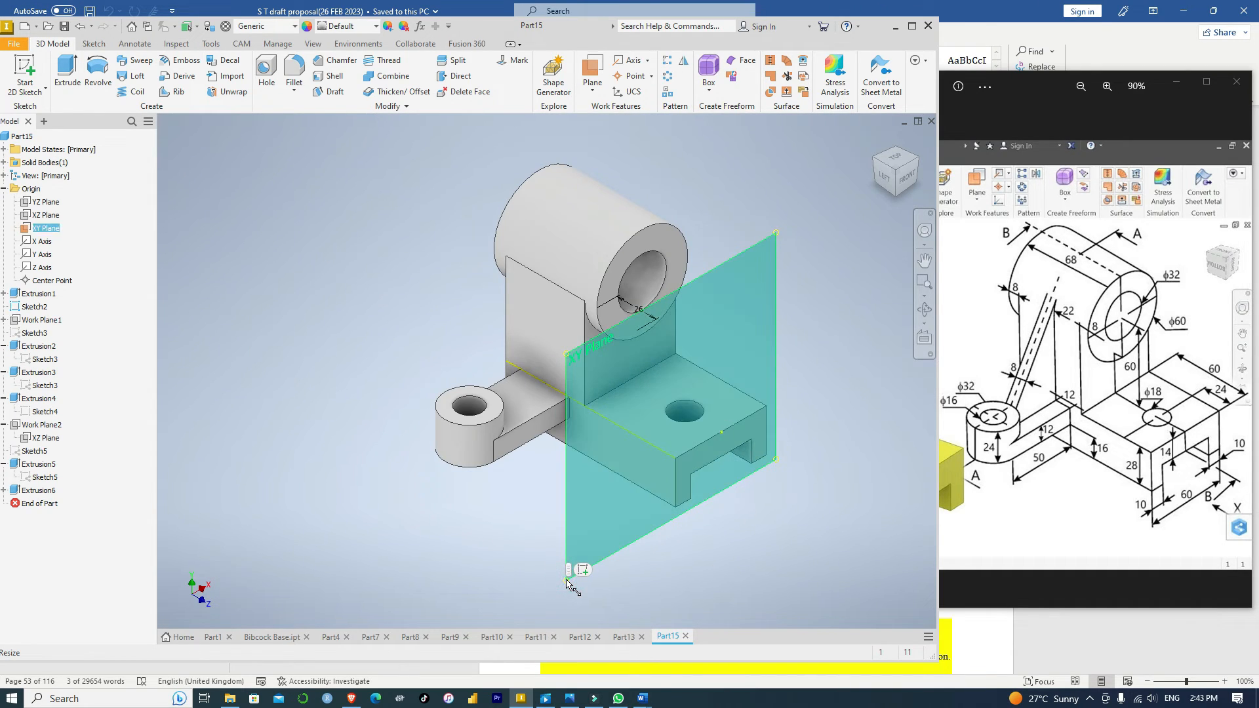
Create a work plane offset -86 mm from the XY Plane, through the side boss.
click(711, 582)
click(592, 73)
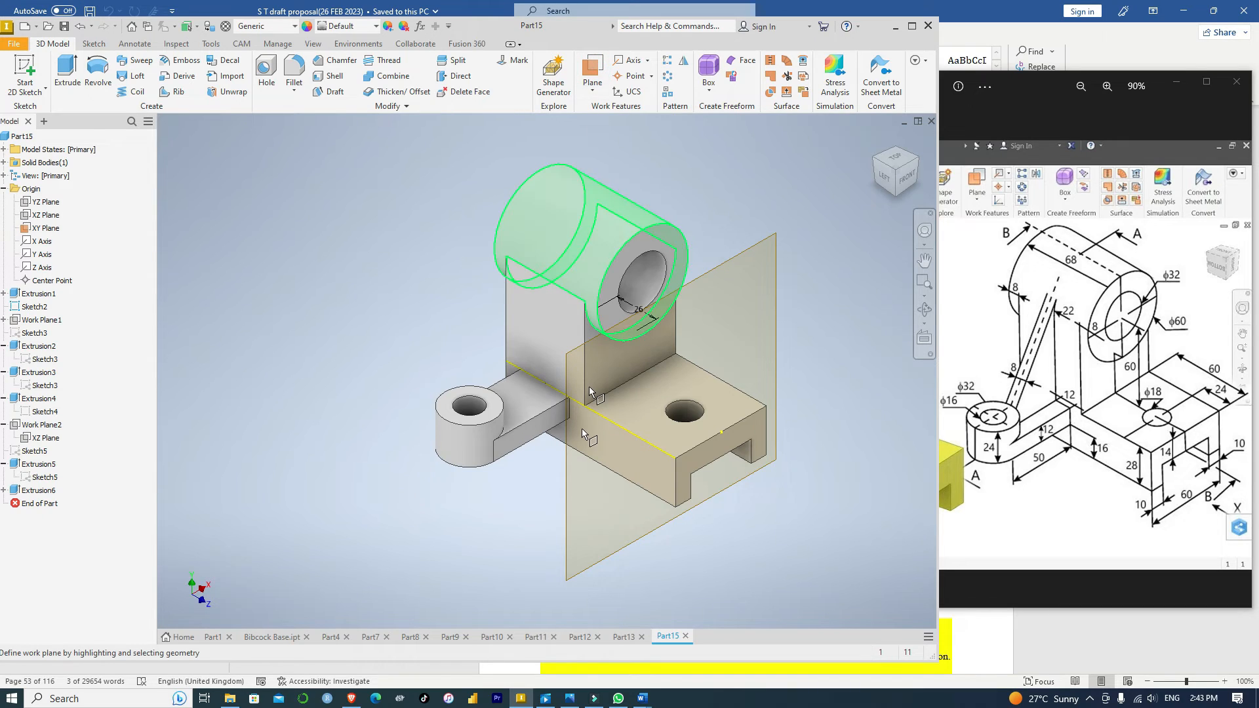
drag(568, 584, 511, 507)
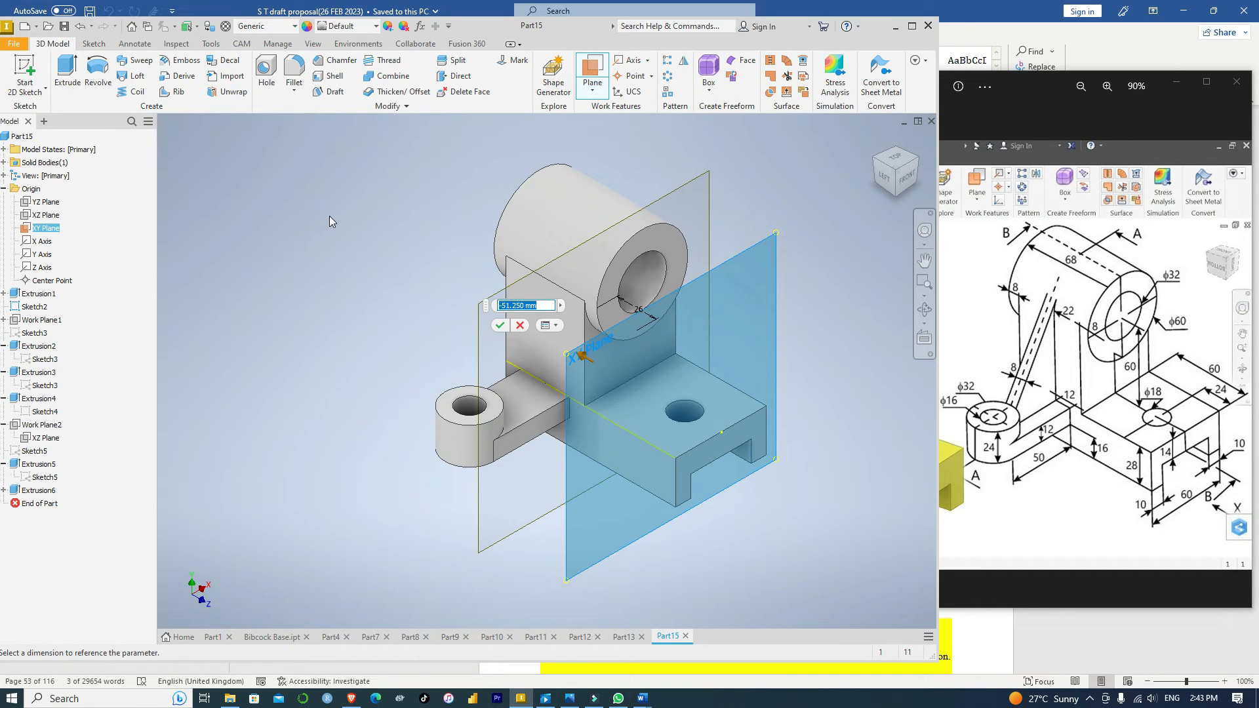
text(-86)
click(500, 325)
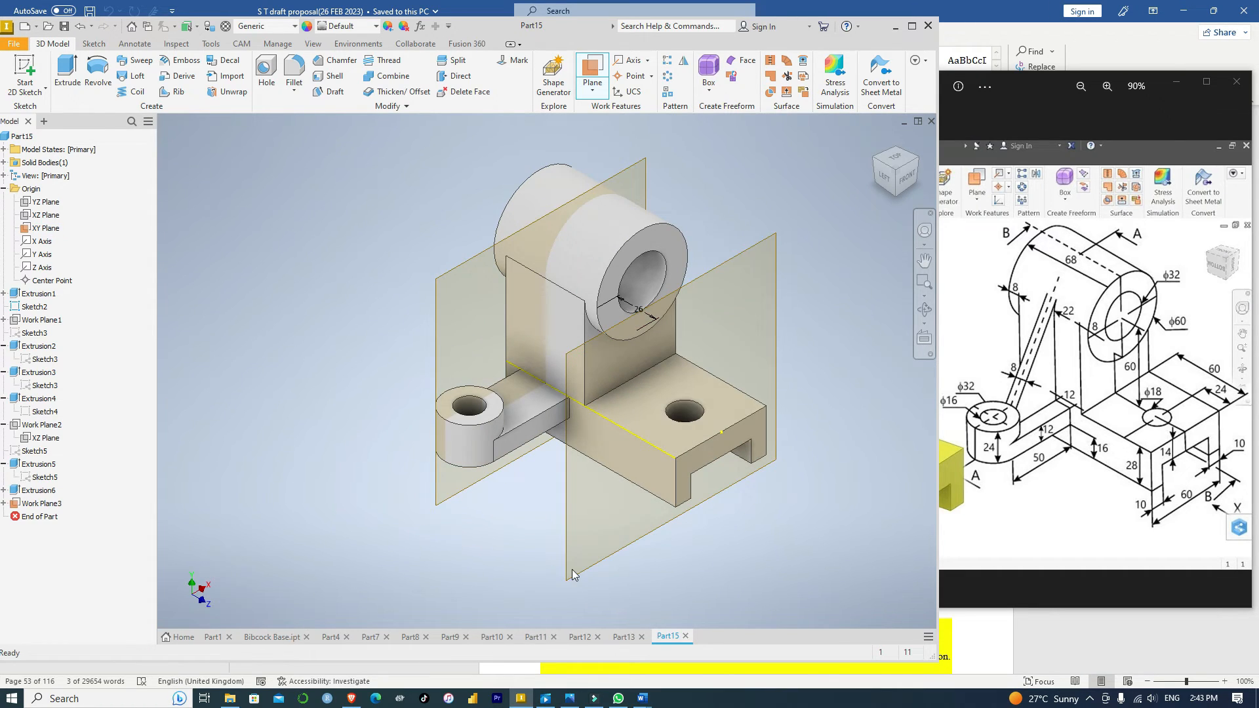
click(47, 218)
right_click(48, 218)
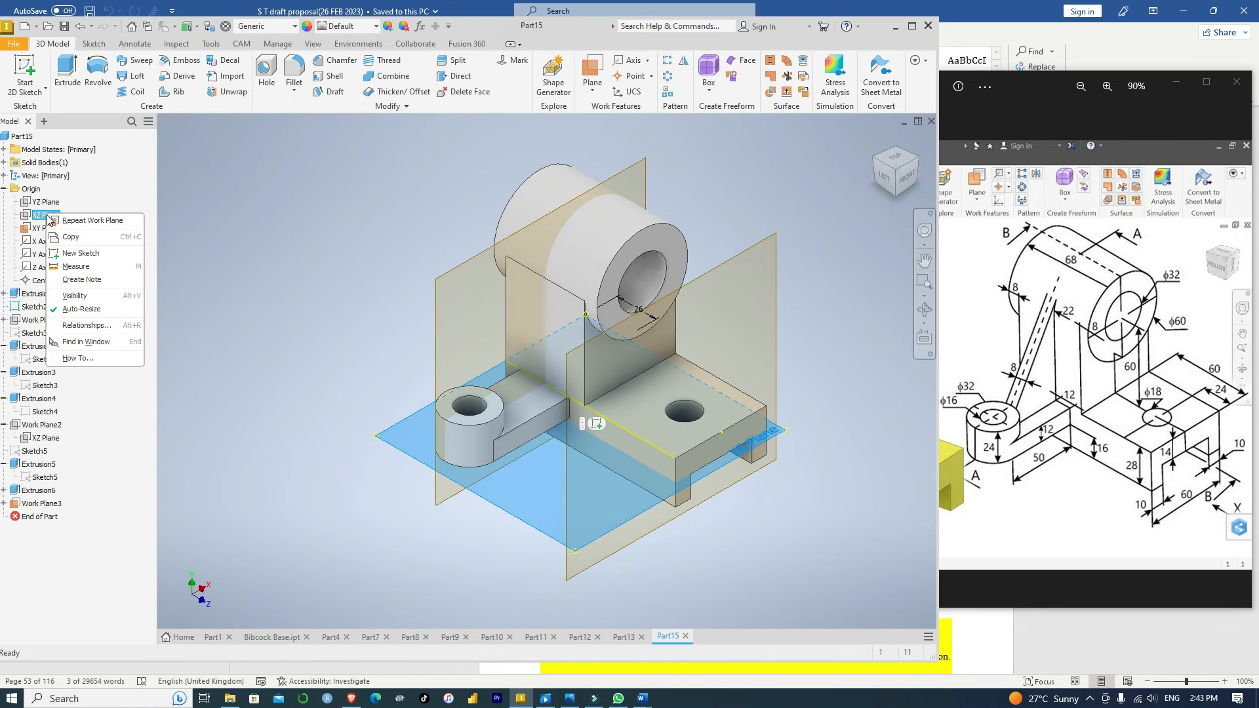
click(73, 296)
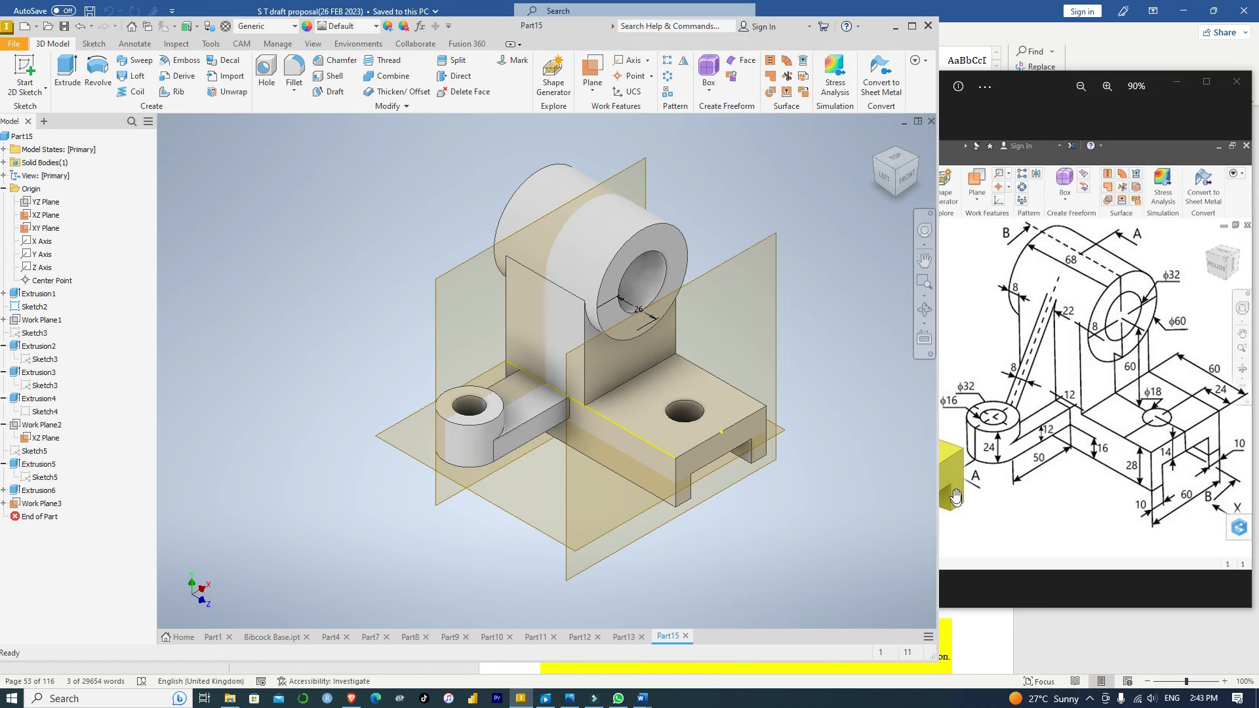
click(34, 204)
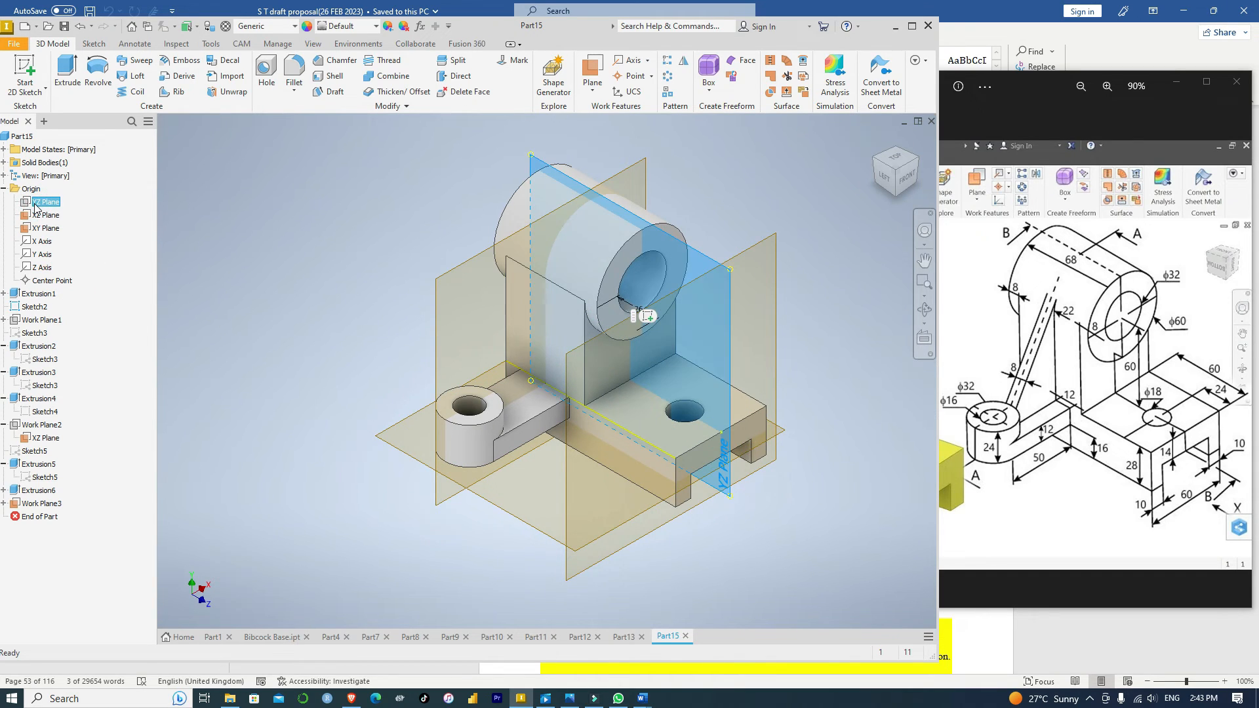
click(44, 217)
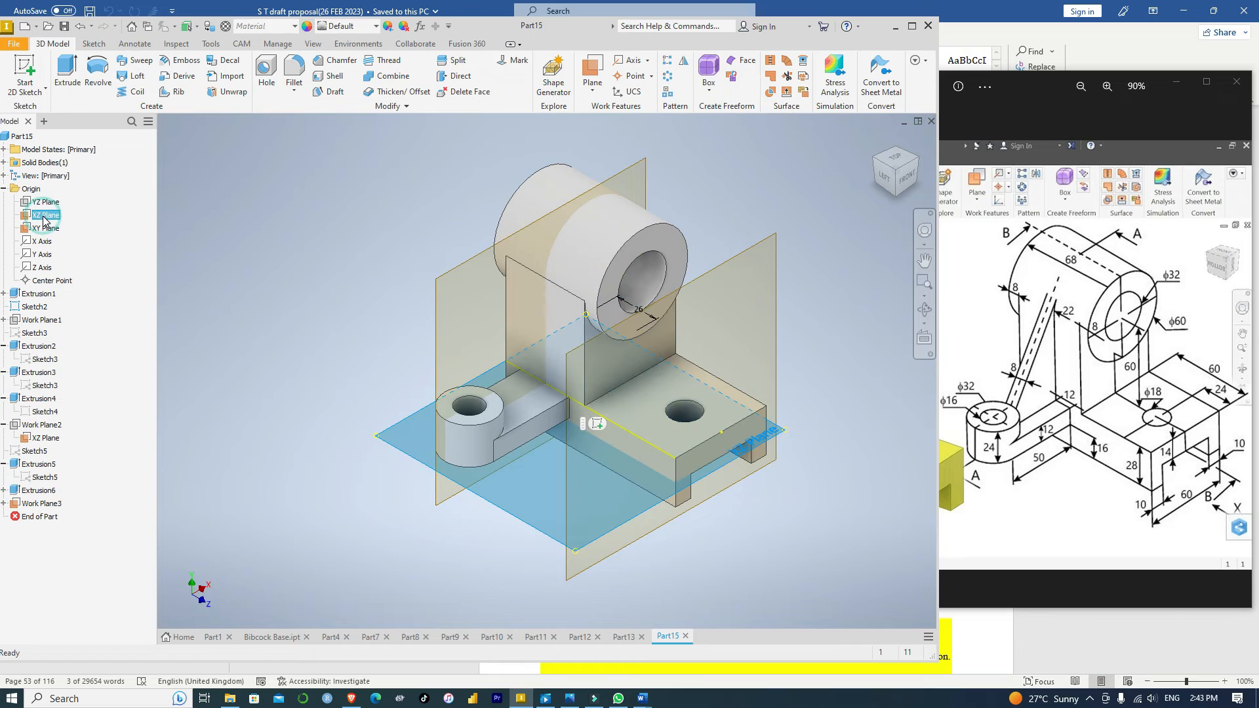
right_click(44, 220)
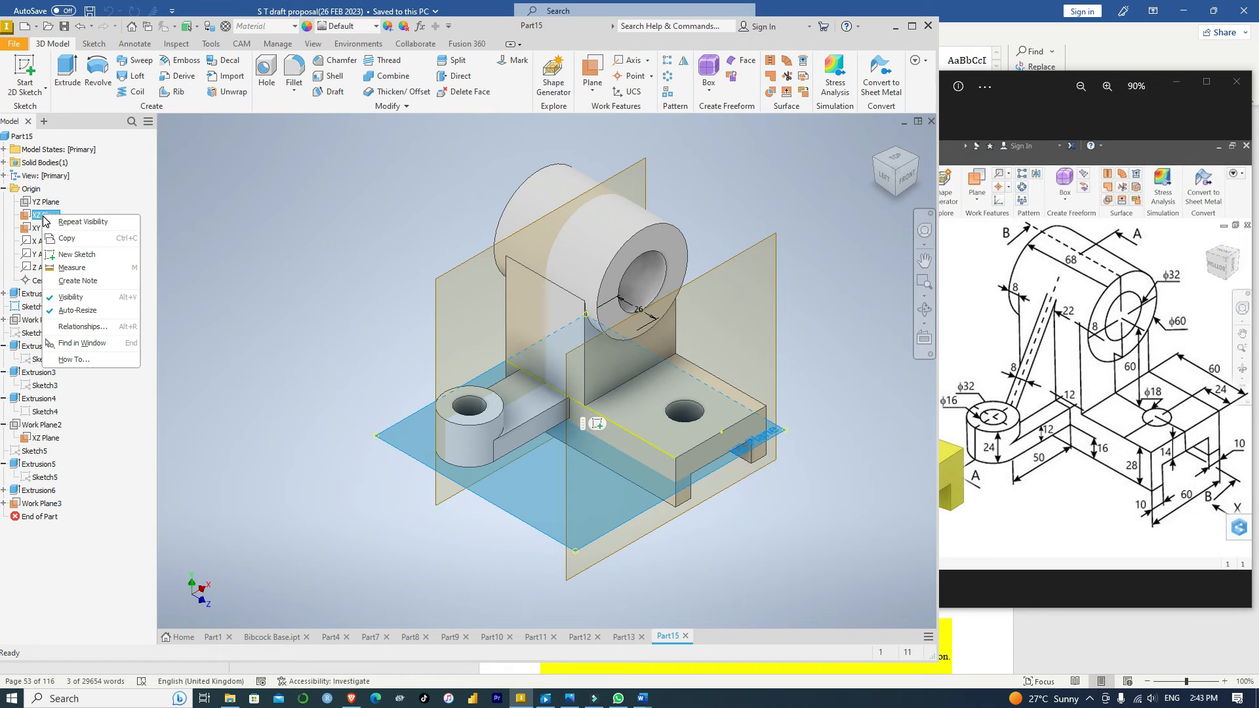
click(56, 302)
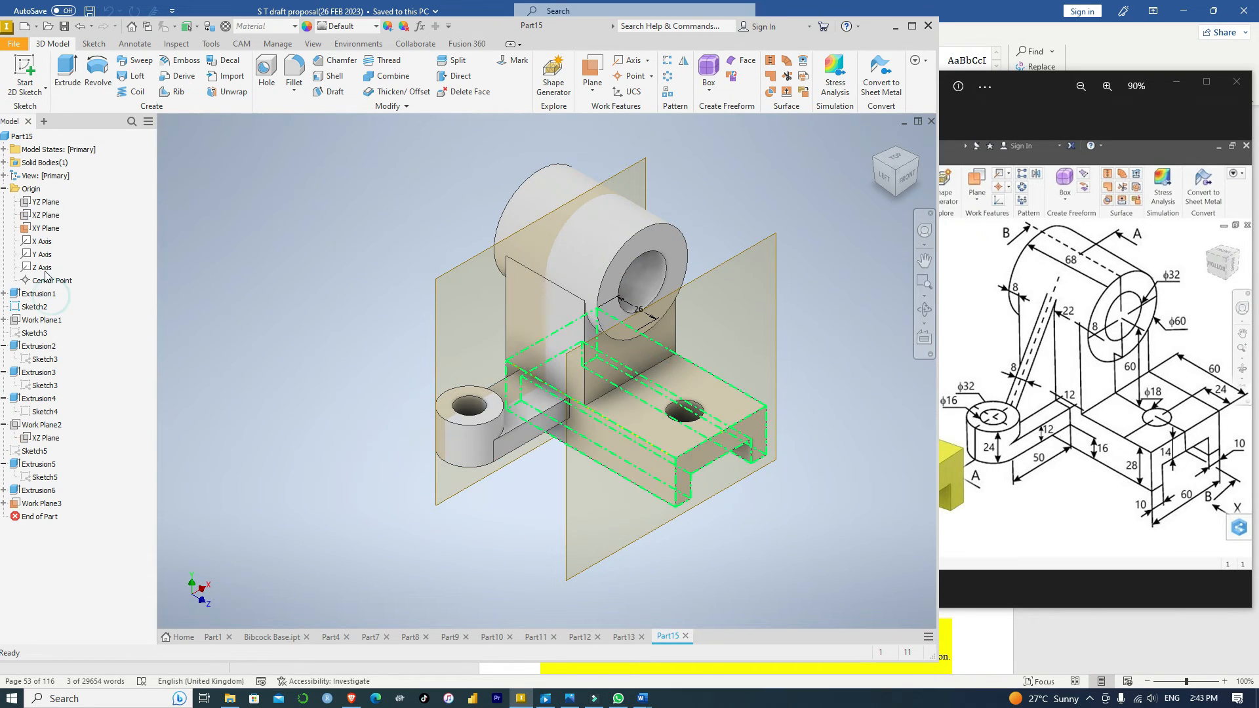
Turn off the visibility of the origin XY Plane.
click(47, 231)
right_click(46, 232)
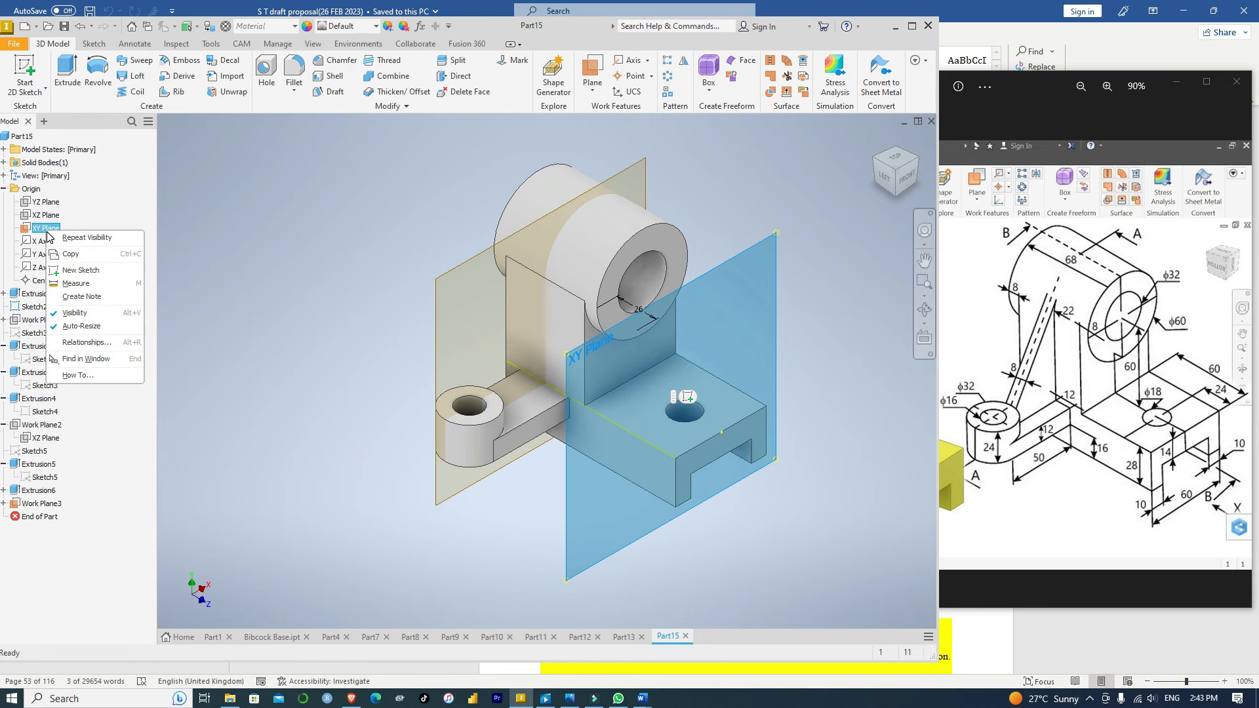
click(69, 314)
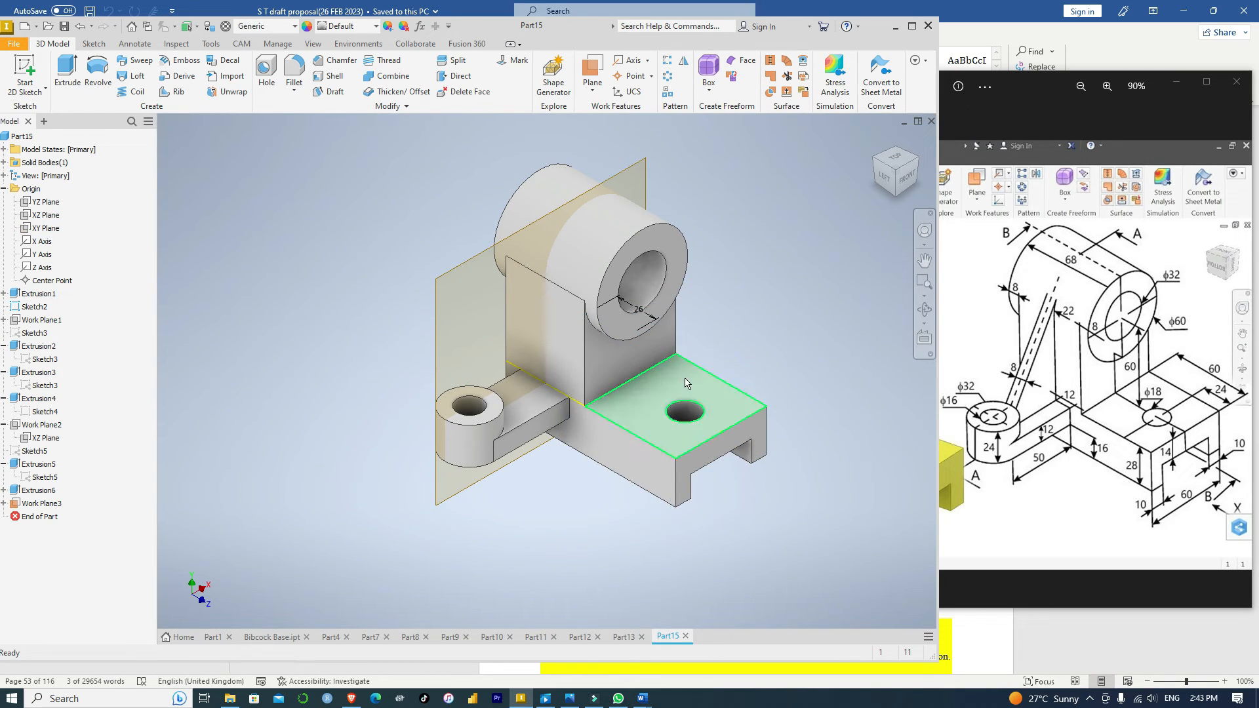
Start a sketch on the new offset plane and draw a line from the boss's inner top corner to the large cylinder's outer circle.
click(446, 500)
click(476, 488)
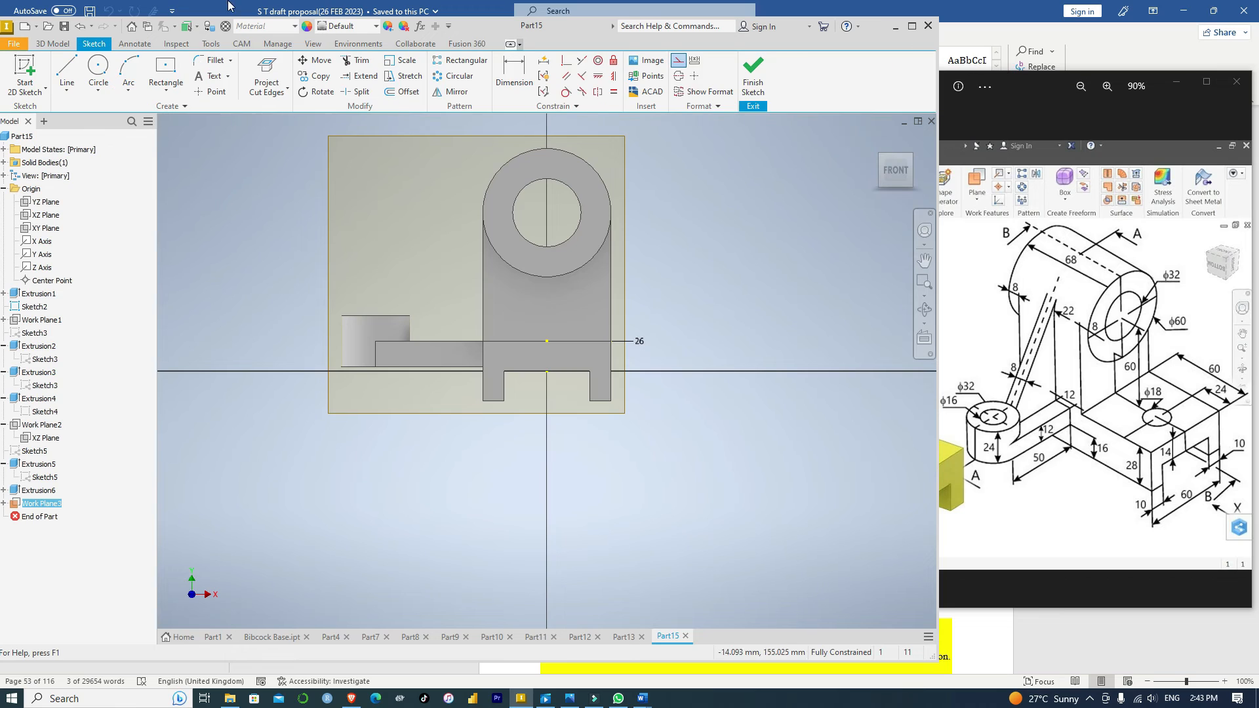
click(69, 68)
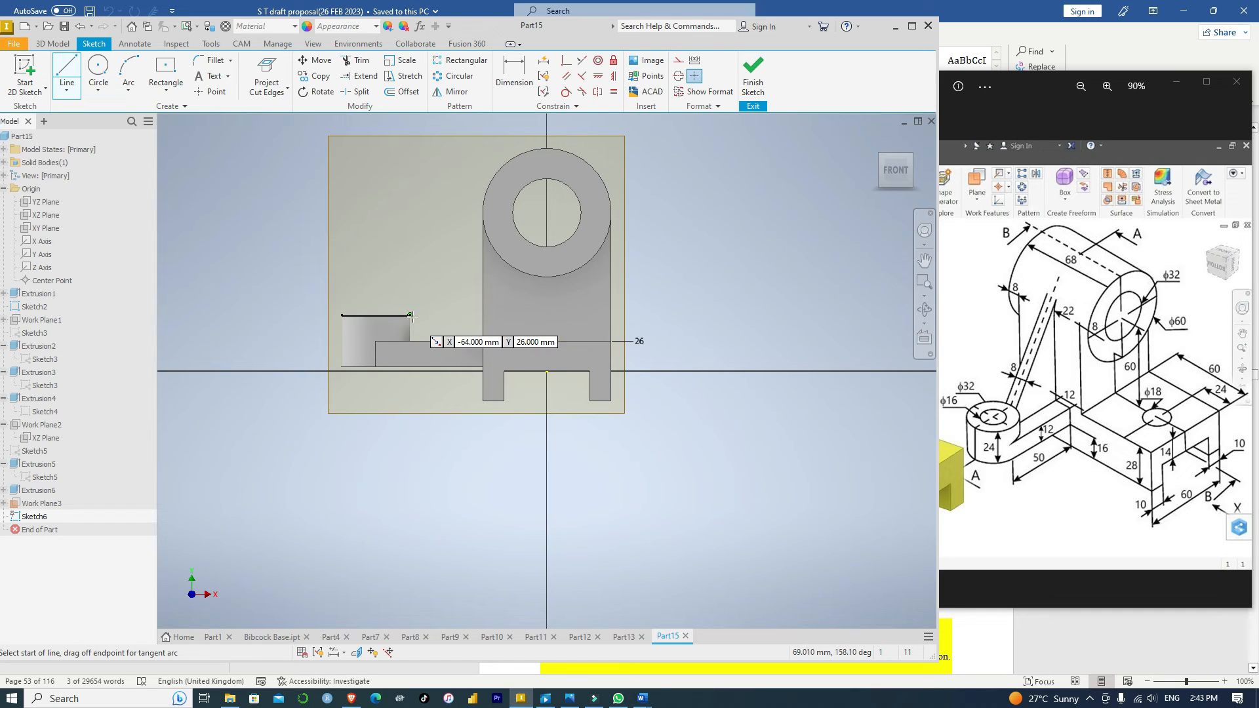
click(410, 315)
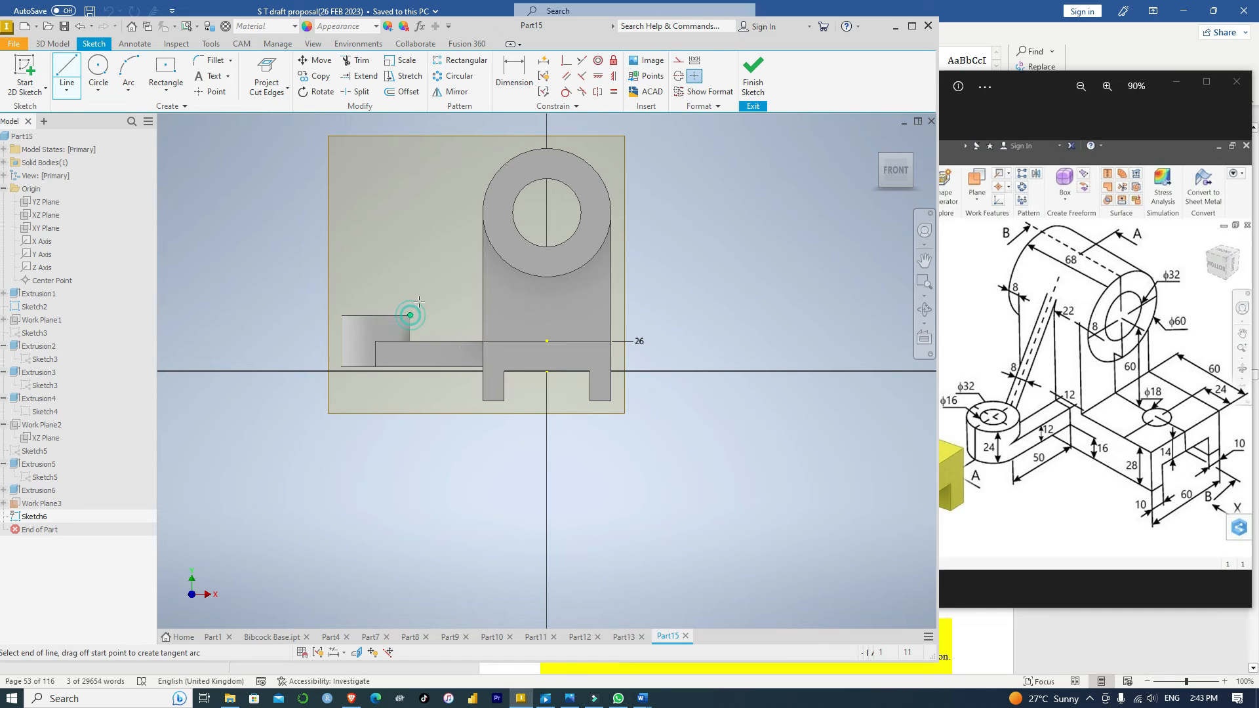
click(500, 166)
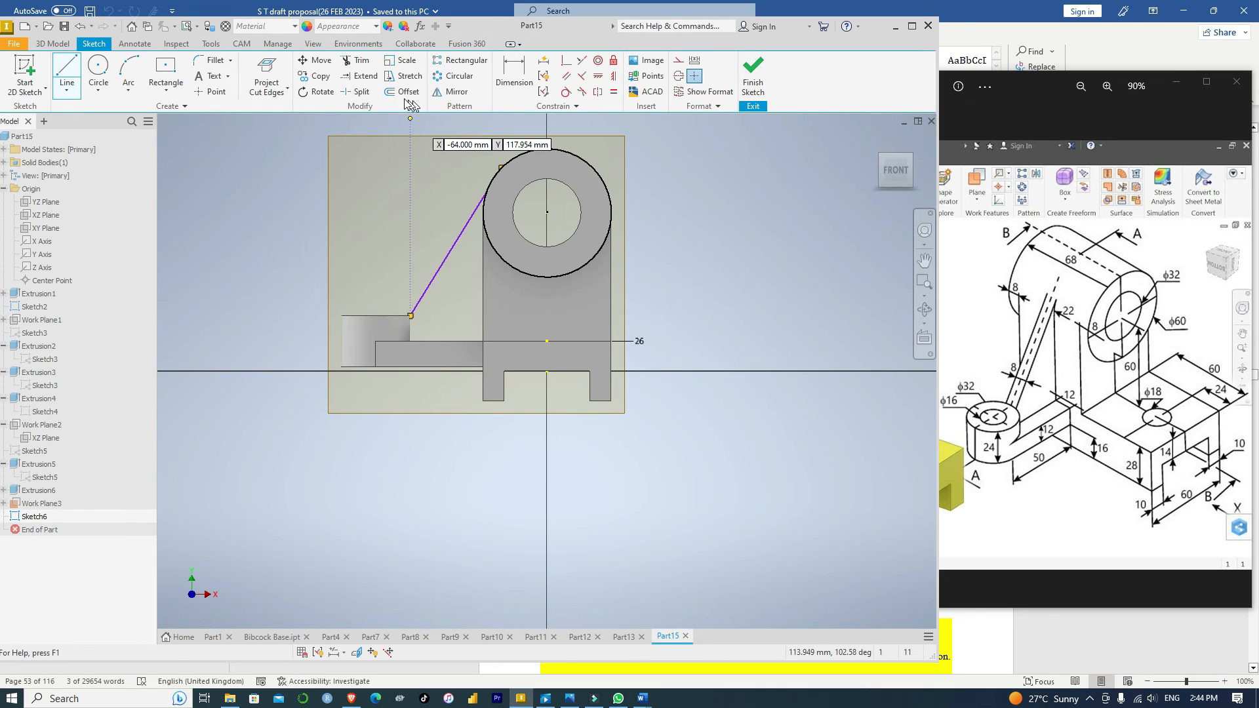
Make the sloped line tangent to the cylinder's outer circle and finish the sketch.
click(565, 92)
click(463, 231)
click(482, 221)
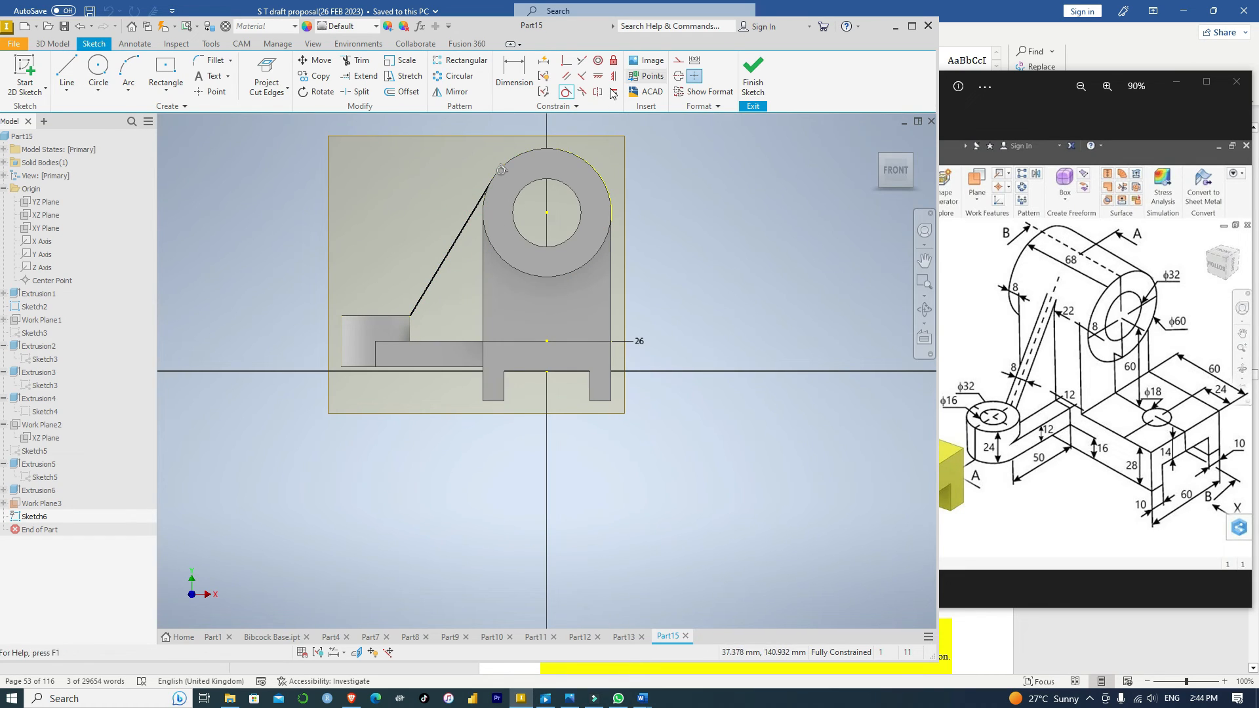
click(754, 77)
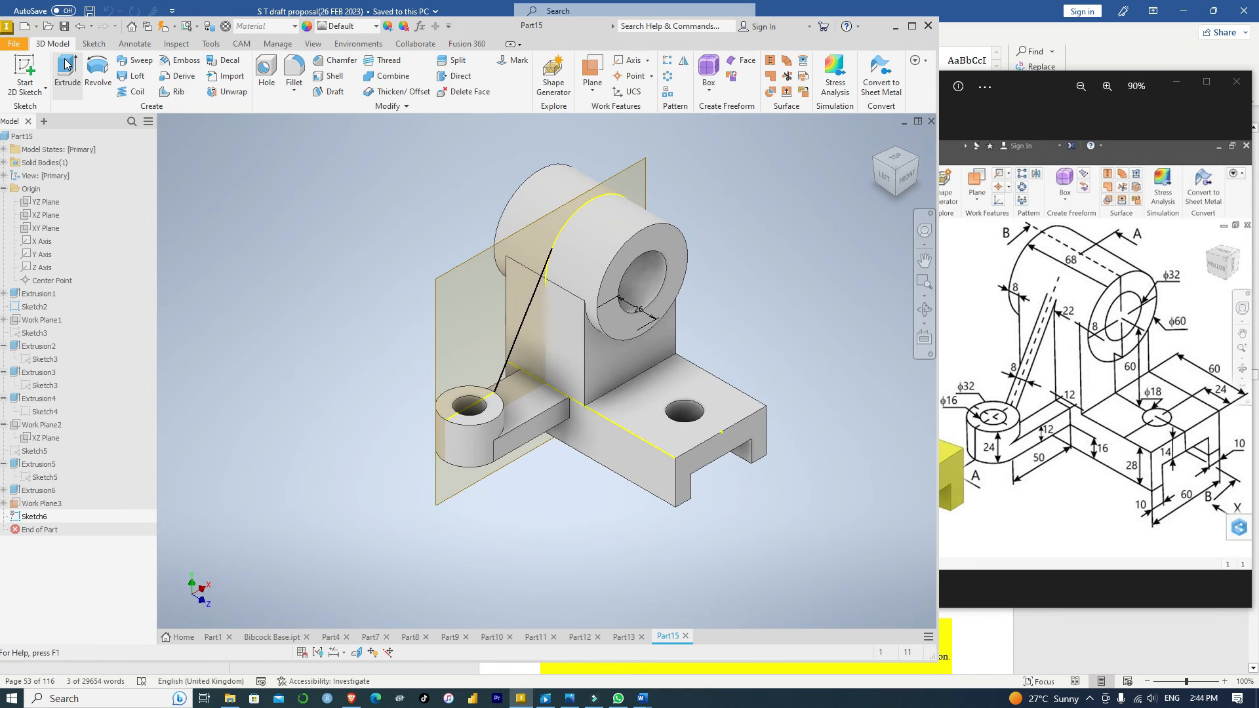
Create a rib parallel to the sketch plane from the sloped line, 8 mm thick and filling towards the upright wall.
click(174, 93)
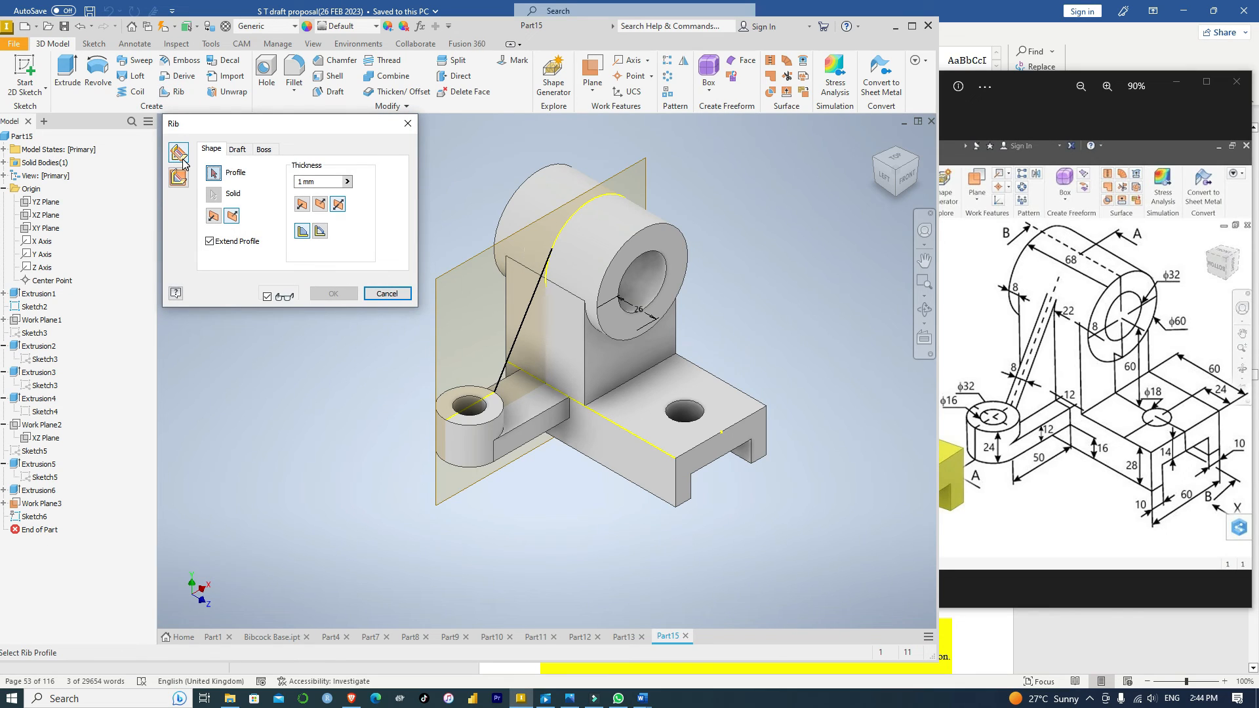
click(178, 177)
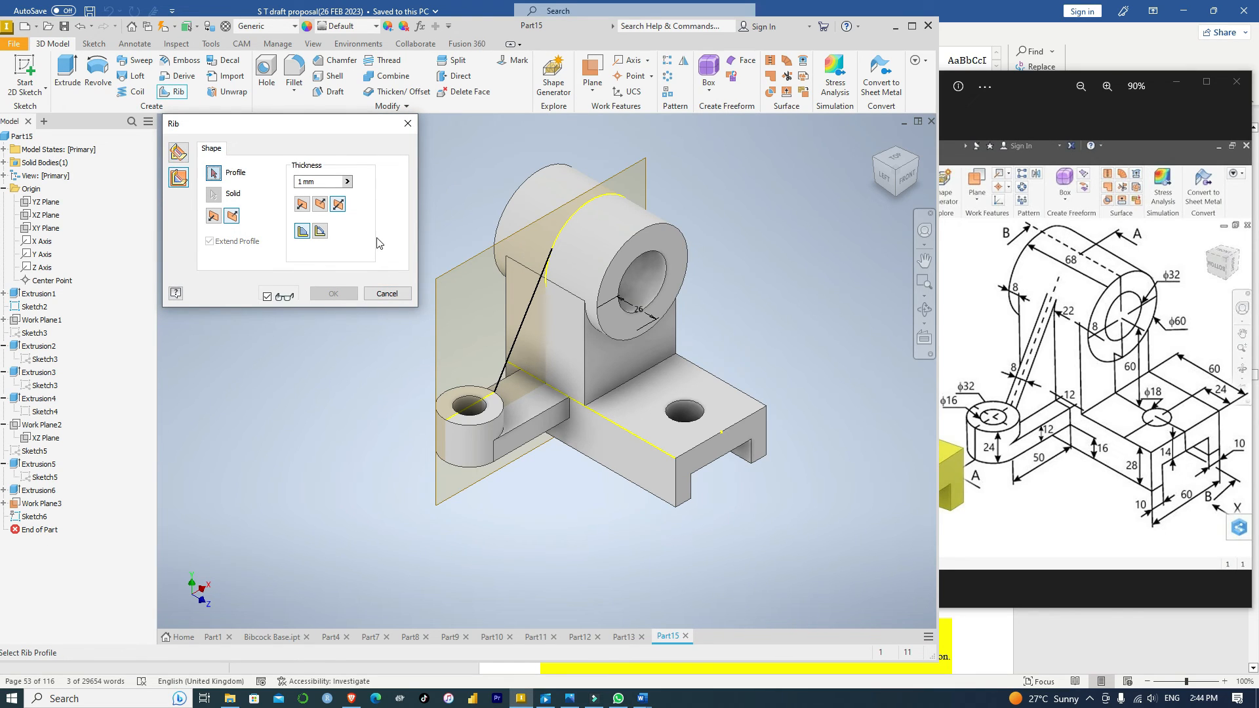
click(518, 334)
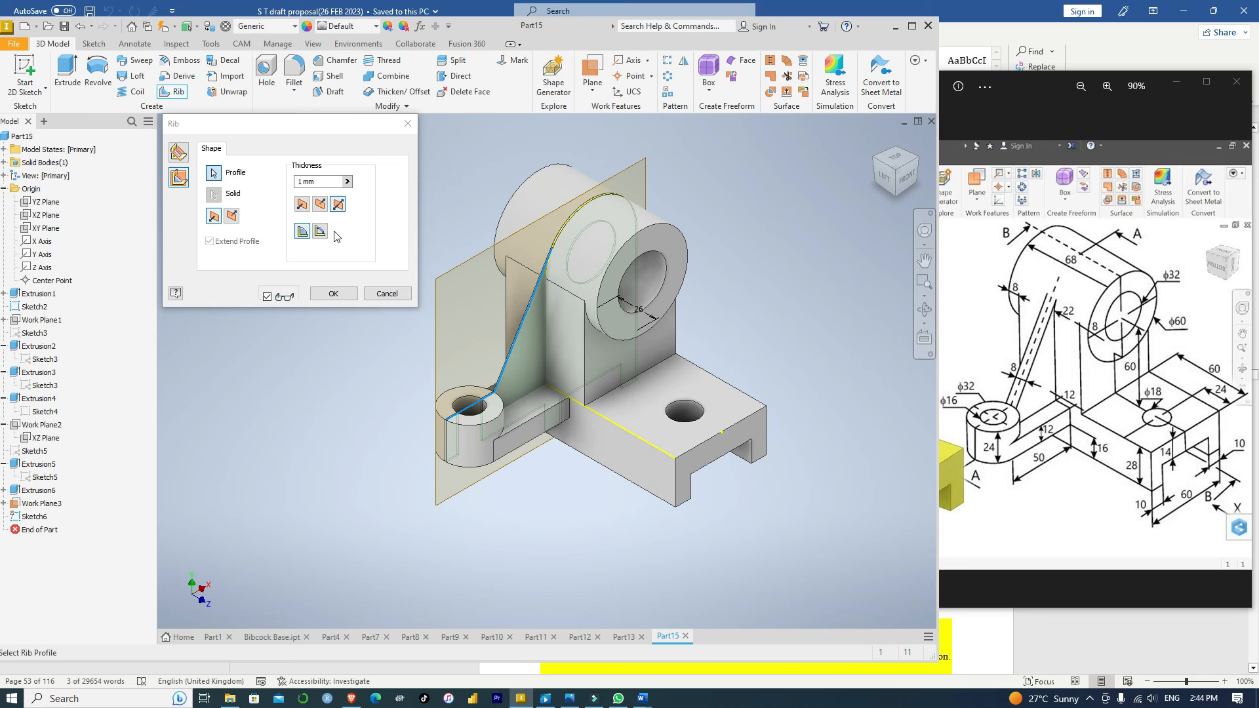
click(306, 181)
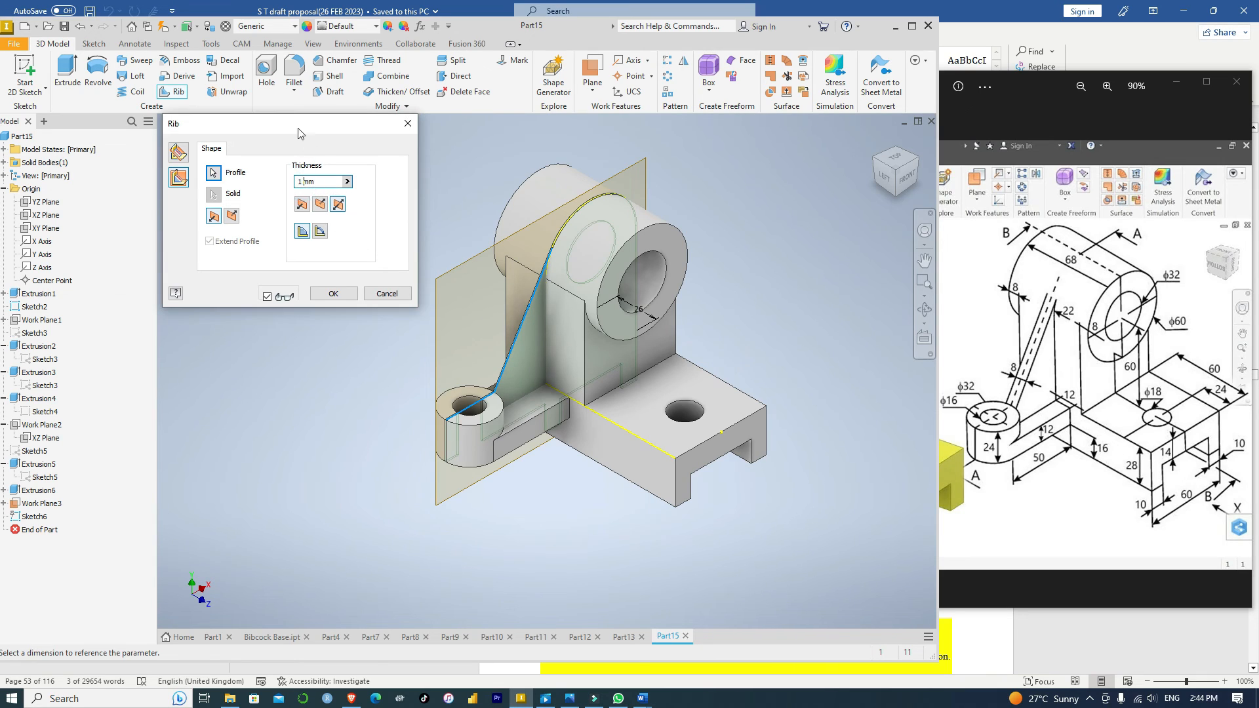
drag(321, 182, 207, 179)
text(8)
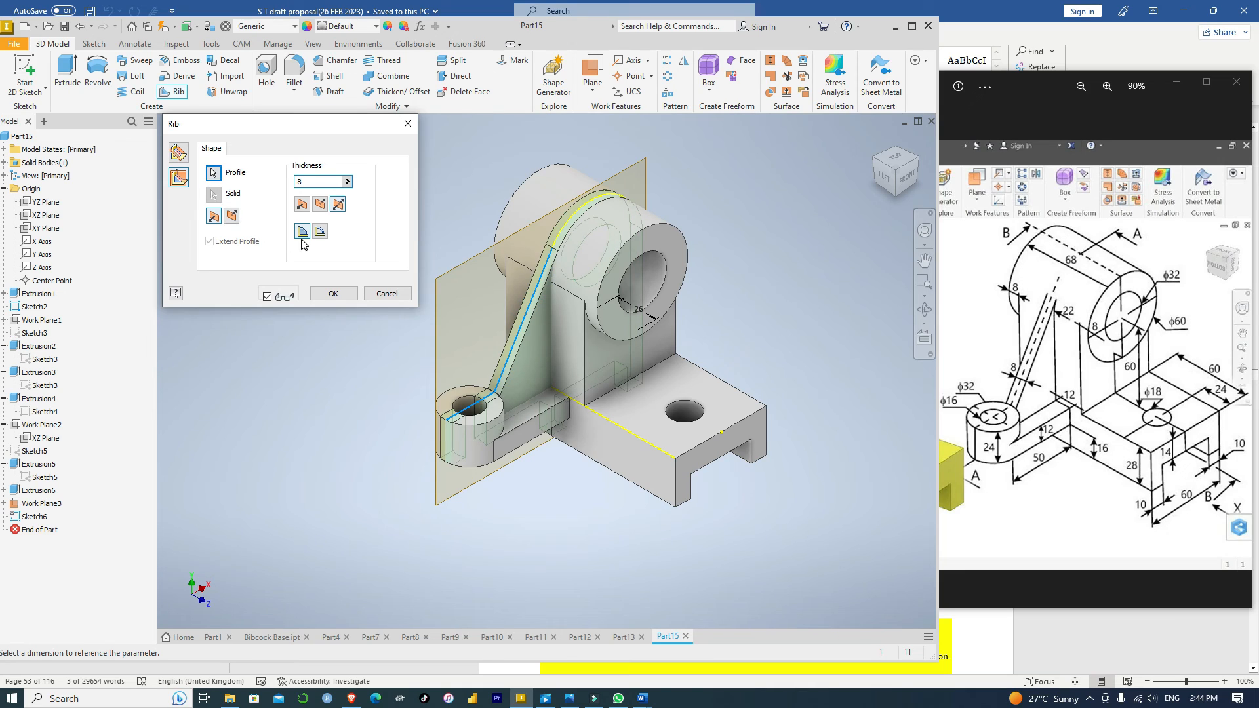
click(339, 296)
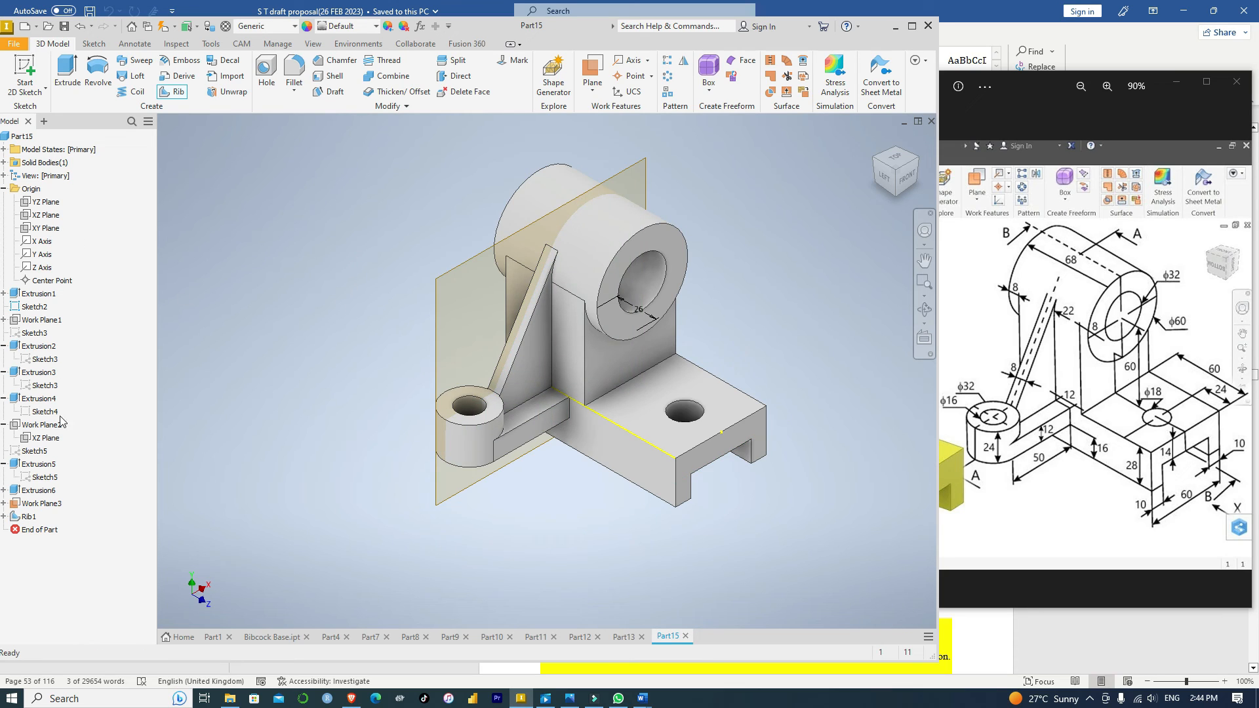
Turn off the visibility of Work Plane3.
click(39, 505)
right_click(38, 510)
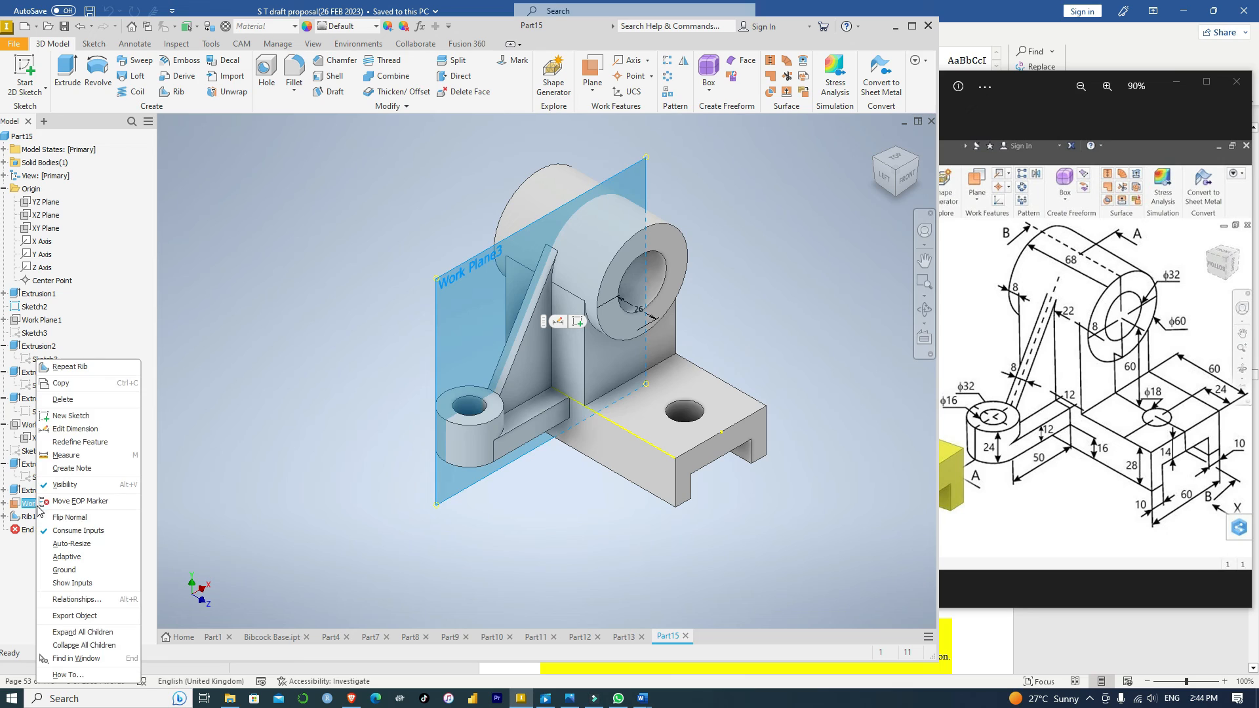
click(46, 492)
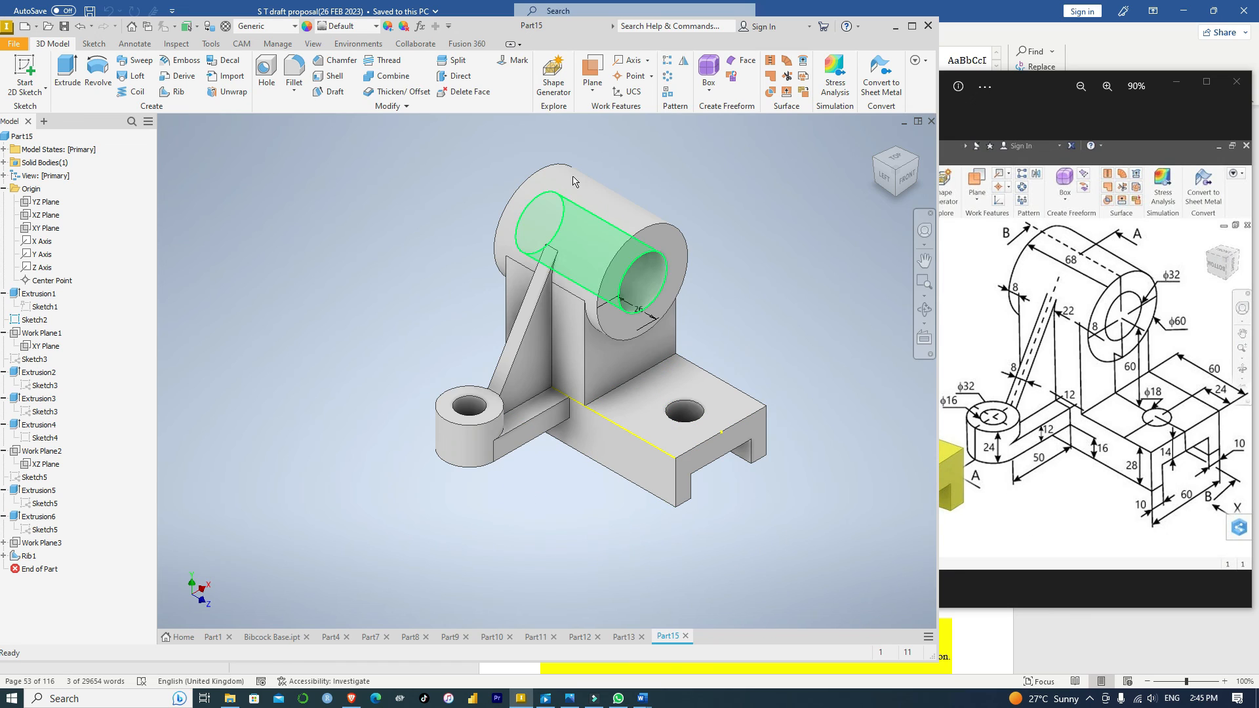
Select the whole bracket and apply the Glossy - Gold appearance to it.
drag(806, 563, 410, 163)
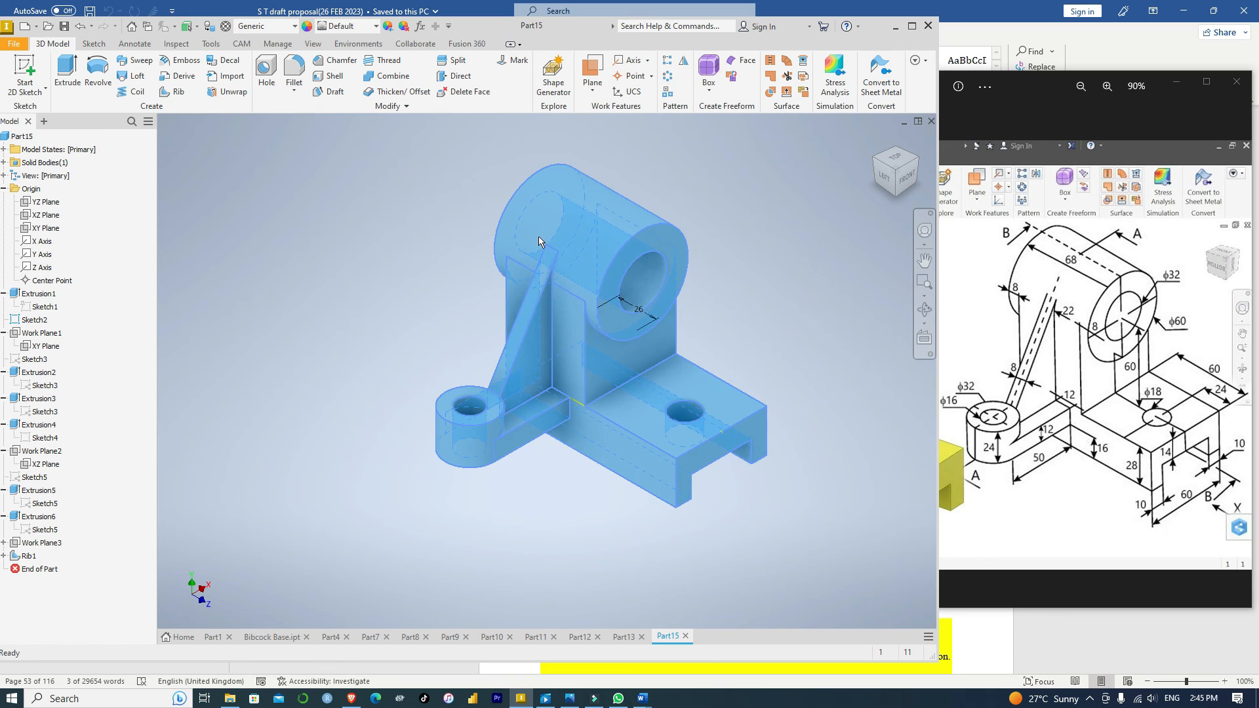
click(376, 26)
click(376, 26)
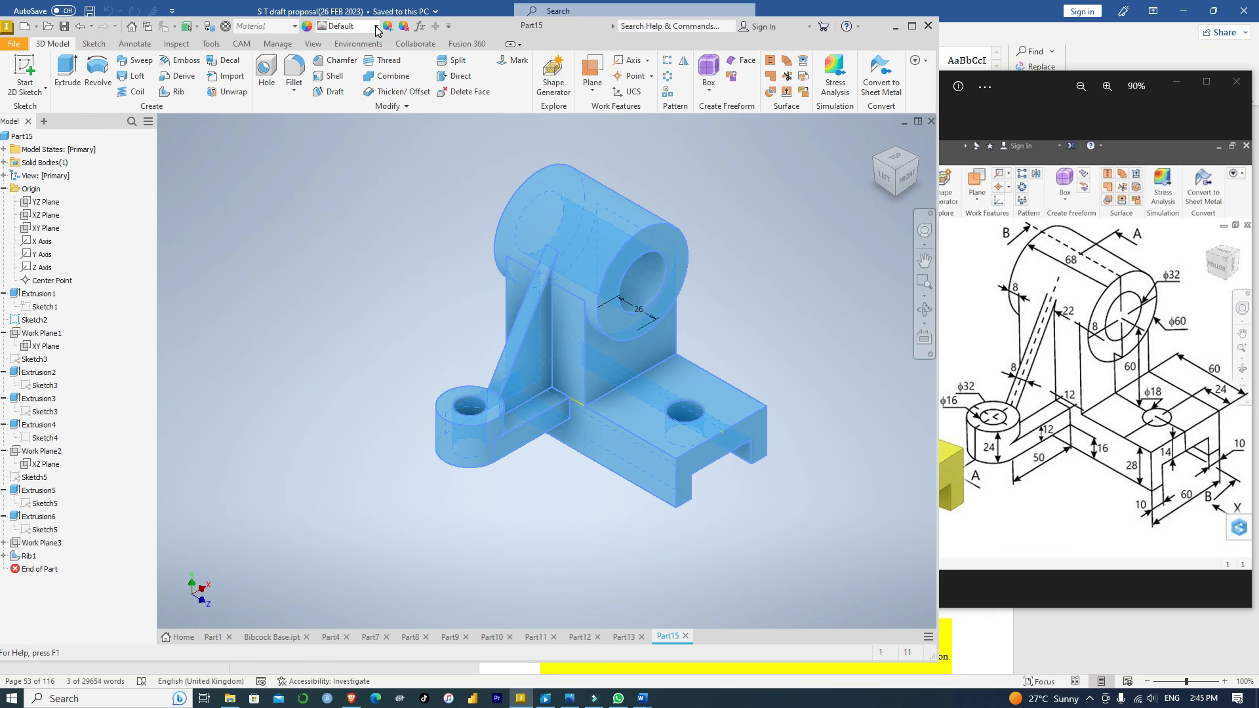
click(376, 26)
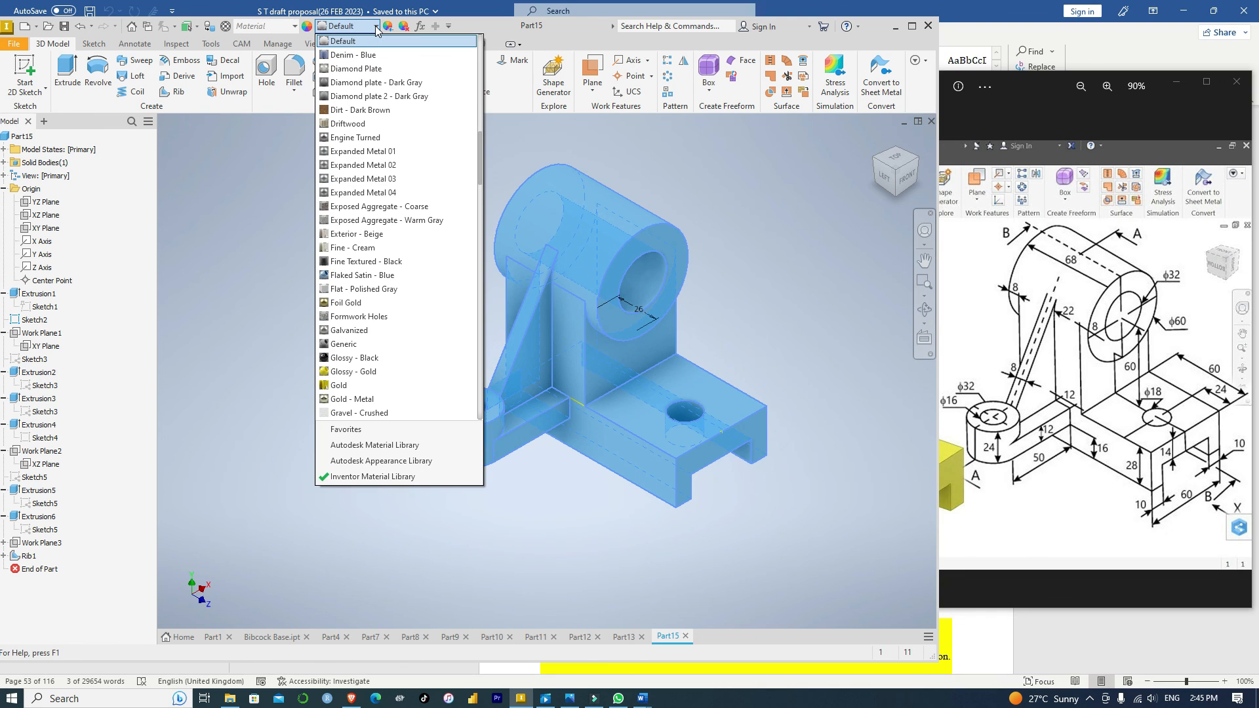
click(356, 372)
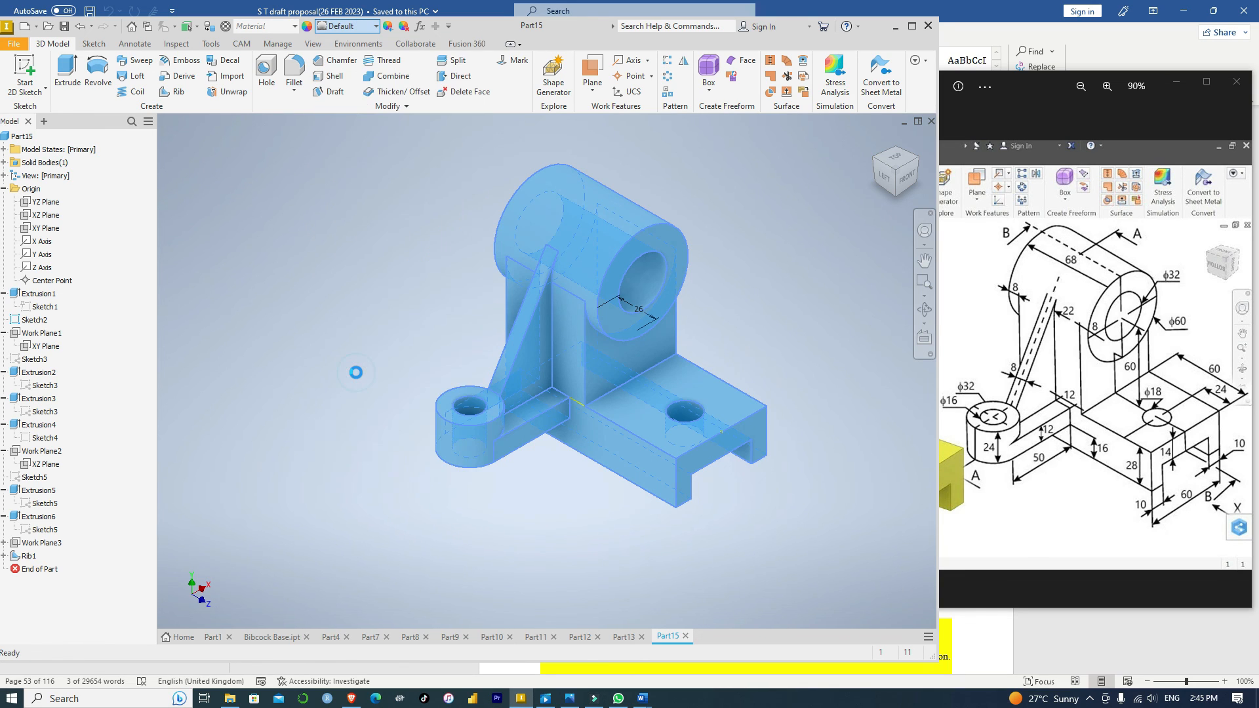
Zoom out the reference image and shrink its window to compare it side by side with the finished bracket.
click(1116, 401)
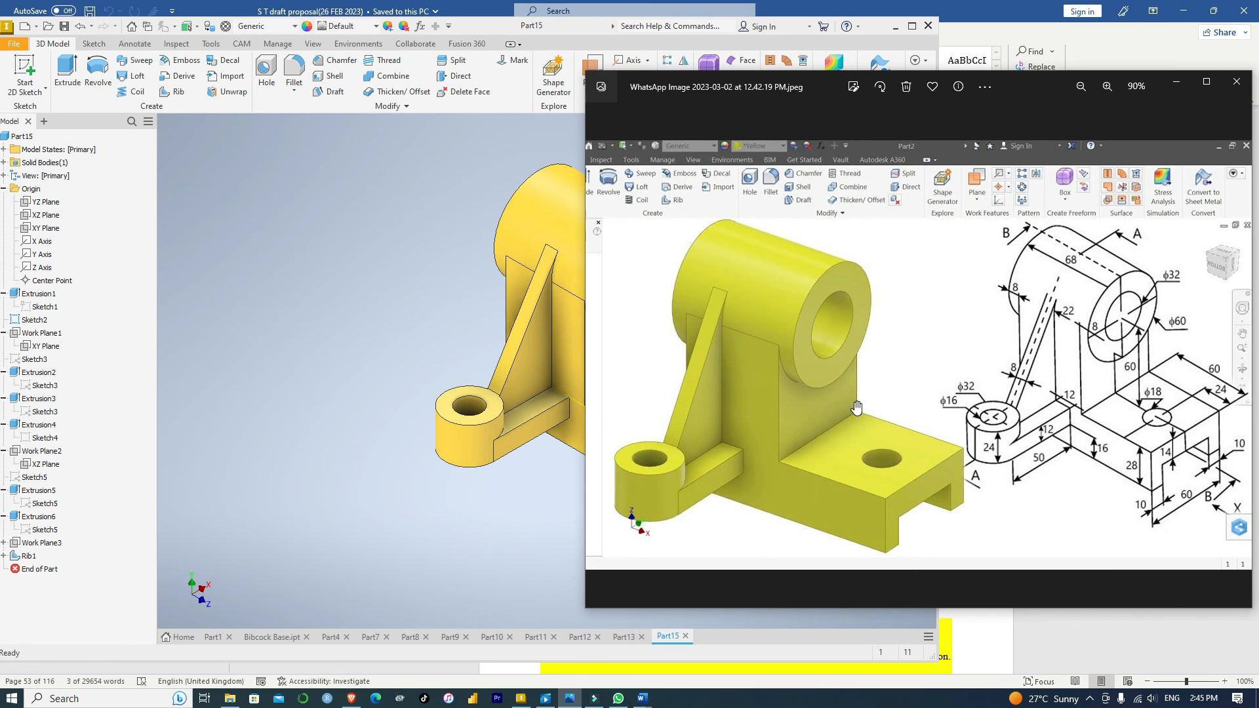
scroll(855, 402, up, 2)
scroll(855, 401, down, 3)
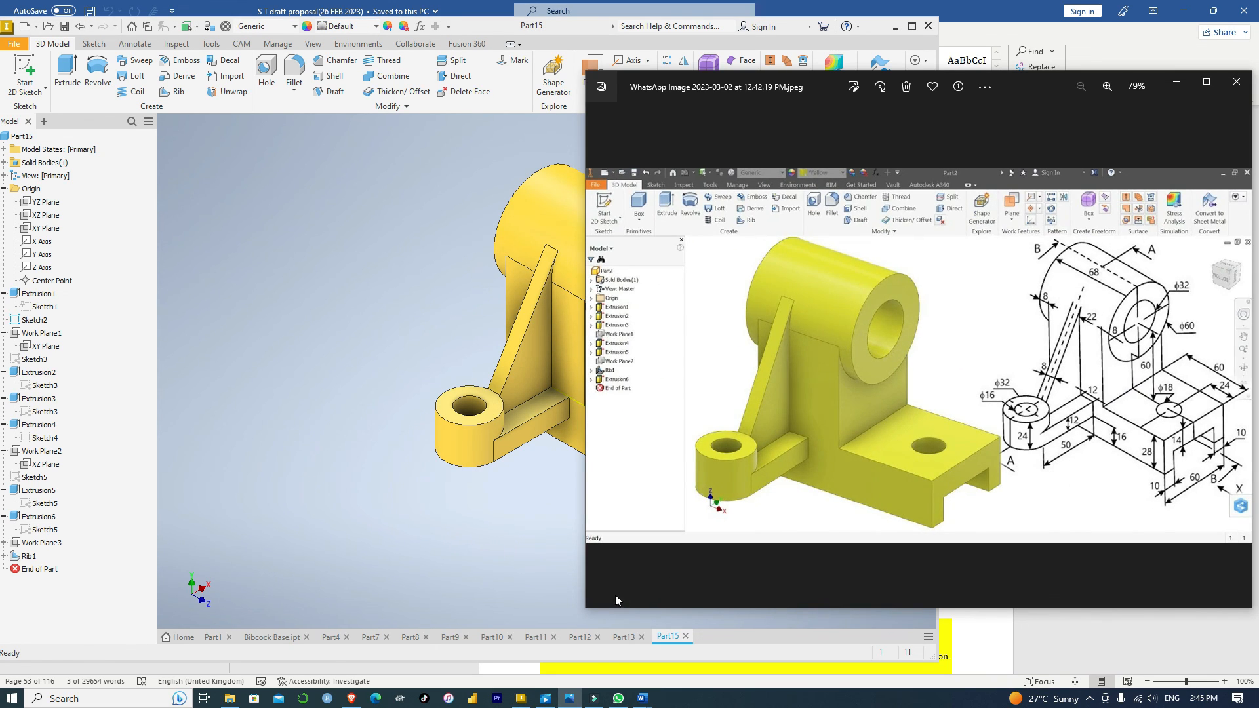
drag(586, 608, 732, 536)
mouse_move(814, 487)
mouse_down()
mouse_move(840, 471)
mouse_move(820, 499)
mouse_up()
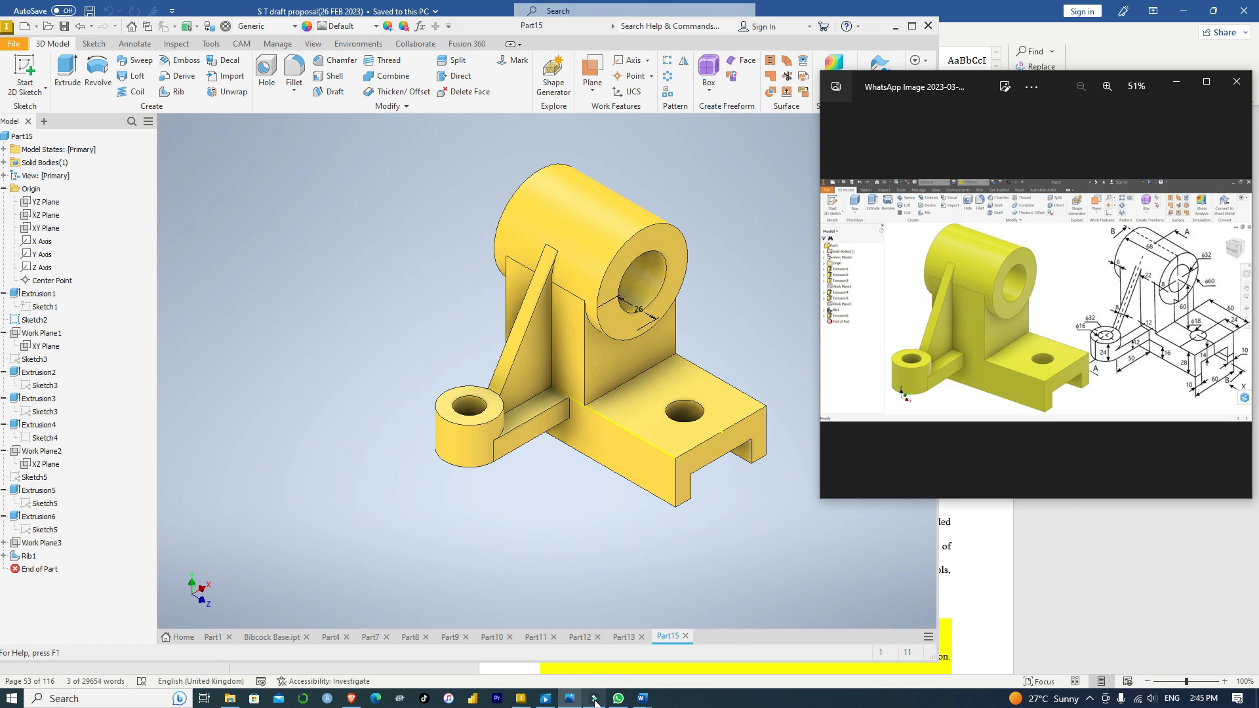
mouse_move(595, 703)
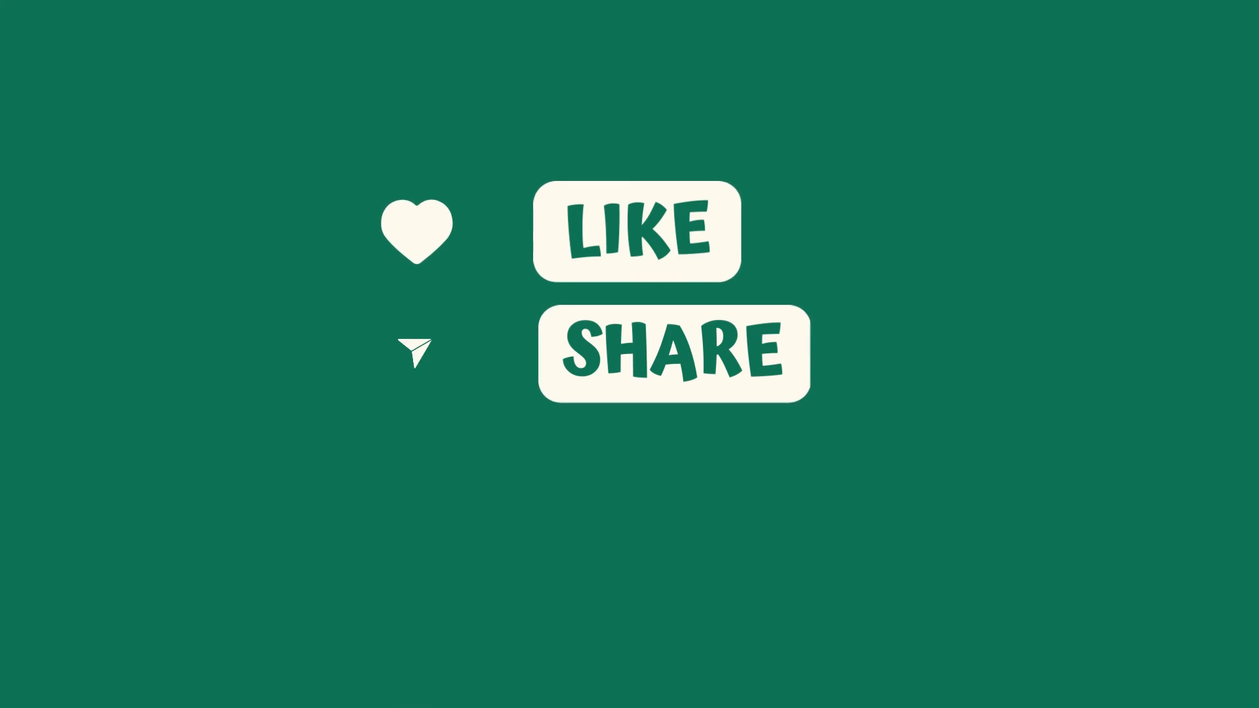